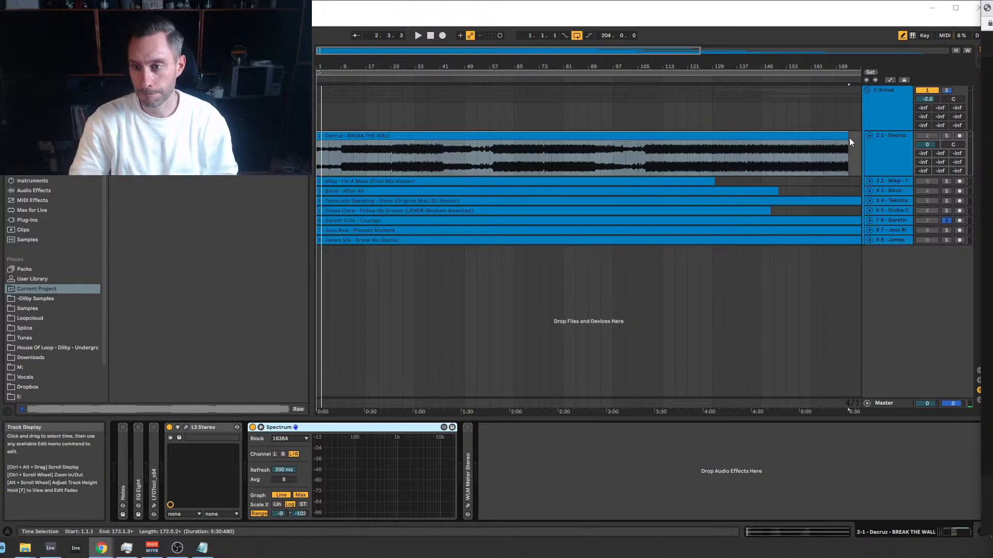
drag(844, 138, 867, 143)
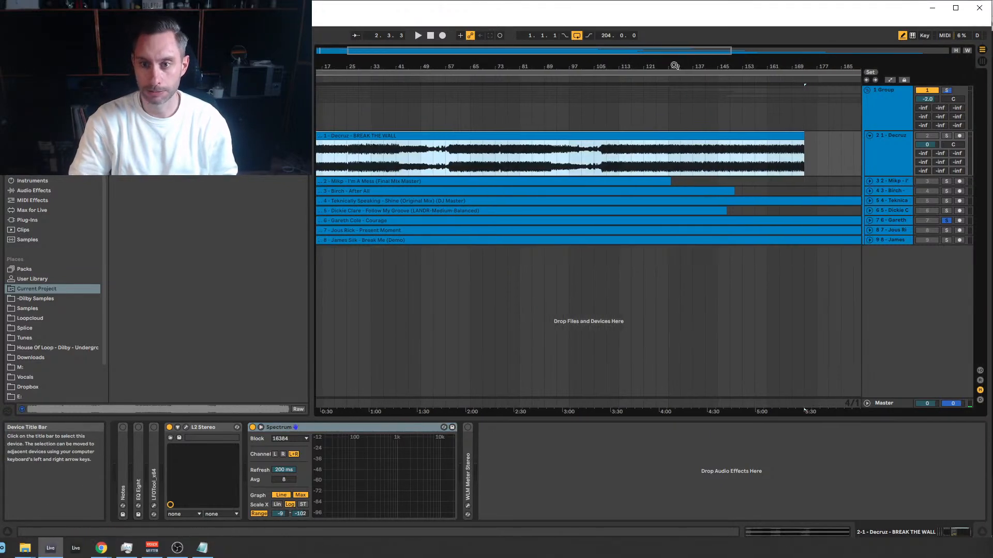
drag(528, 67, 565, 67)
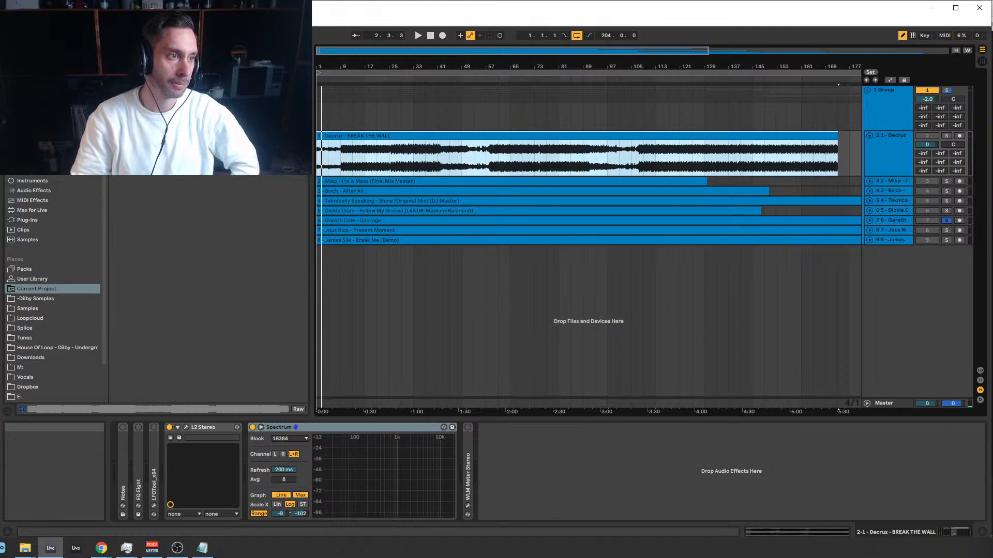
key(alt+Tab)
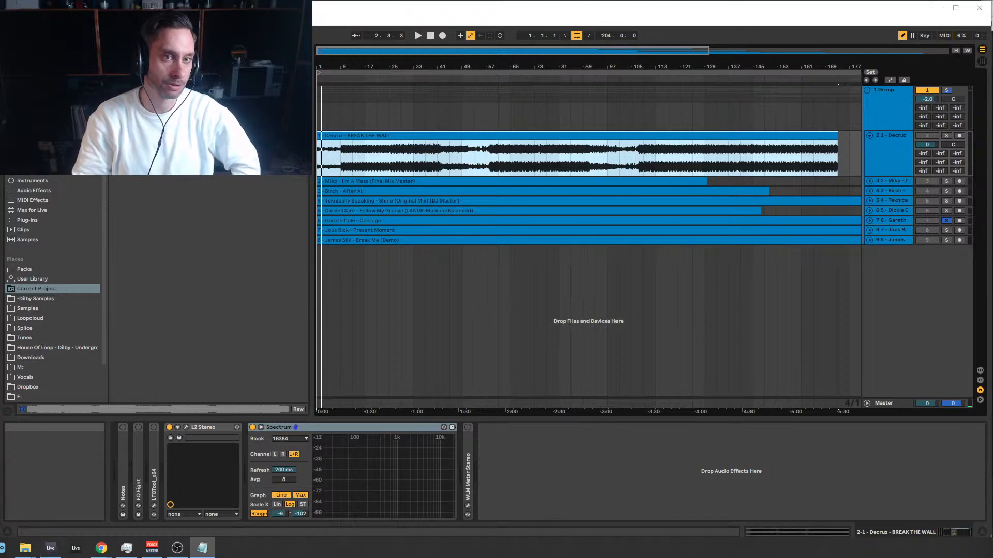
click(360, 136)
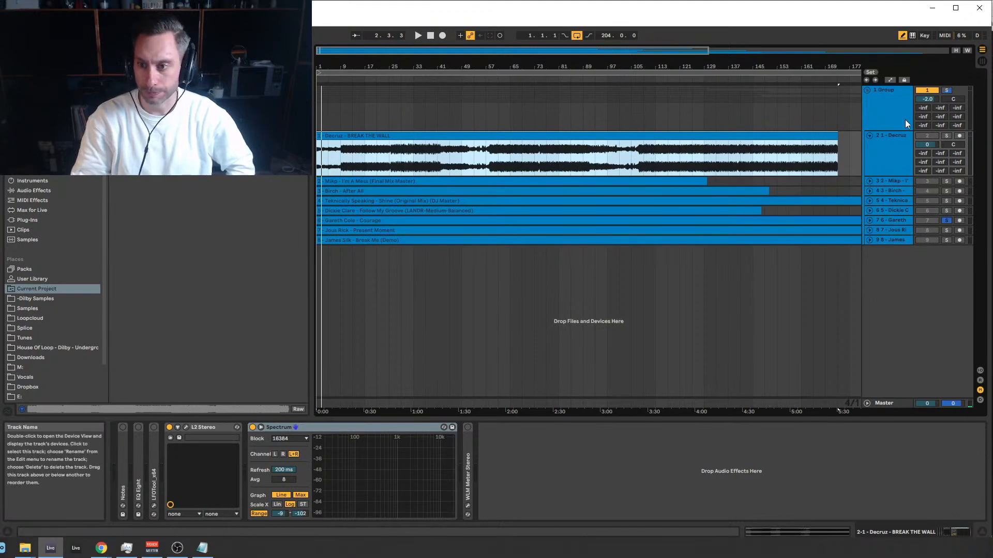
Place the insert marker at bar 33 of the BREAK THE WALL clip, and activate and unfold the track's WLM Meter.
click(888, 135)
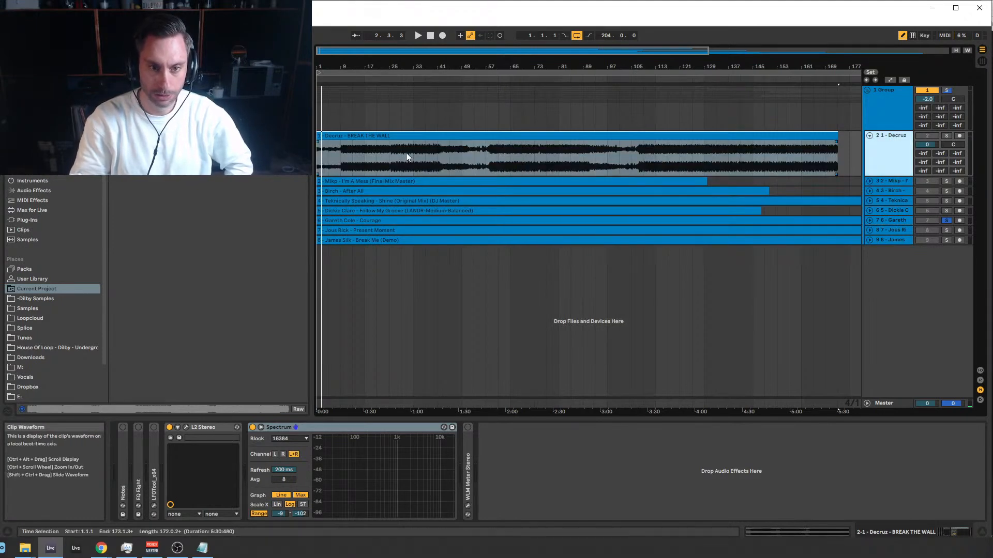
drag(407, 157, 439, 157)
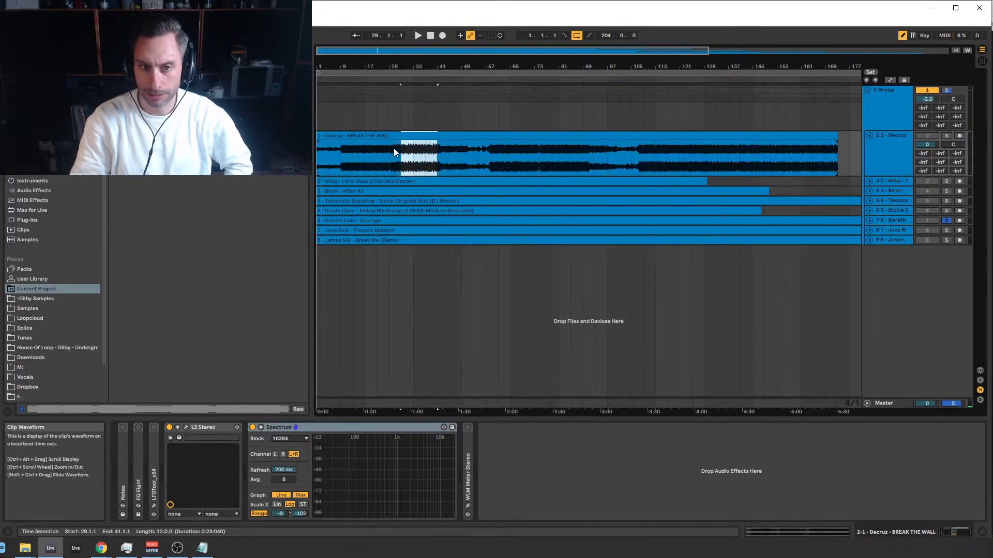
click(413, 155)
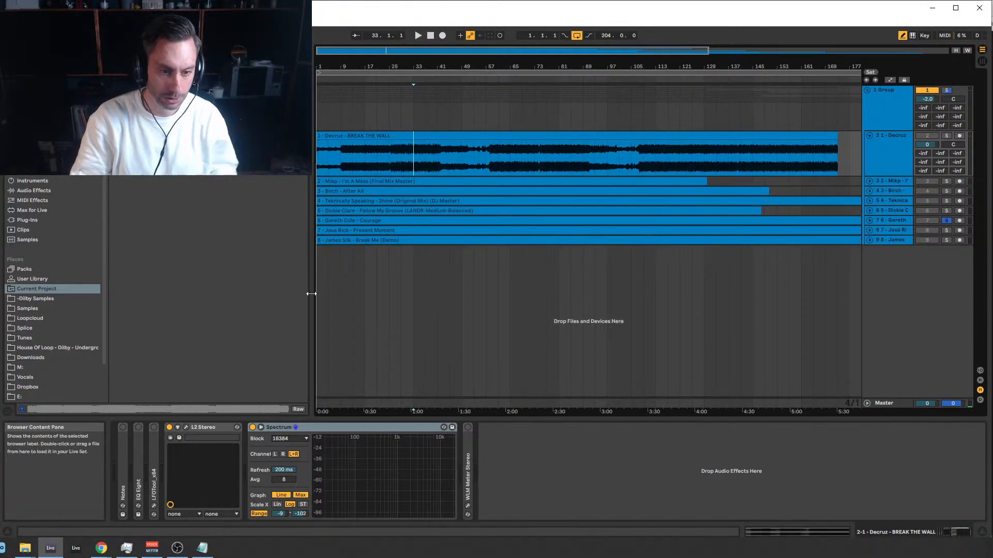
click(468, 428)
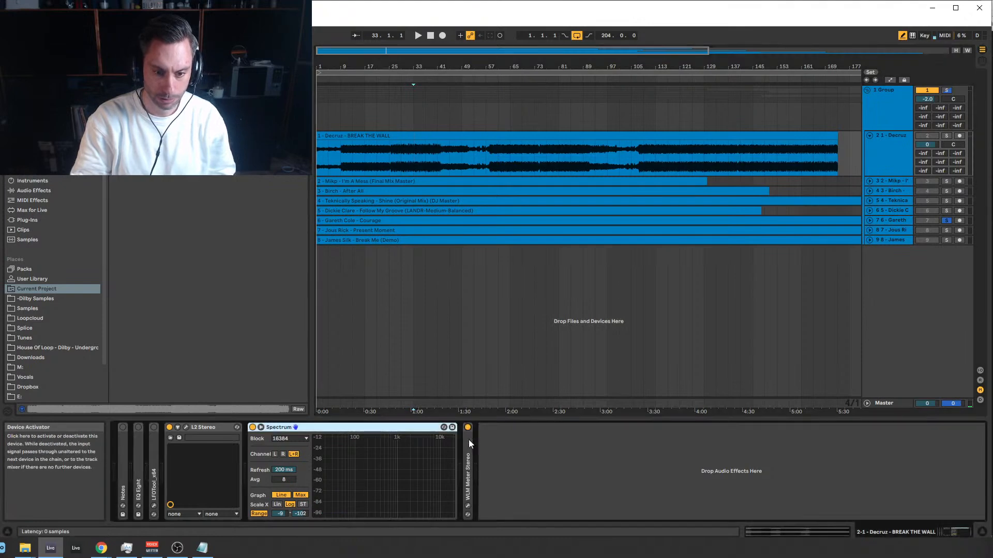
double_click(467, 453)
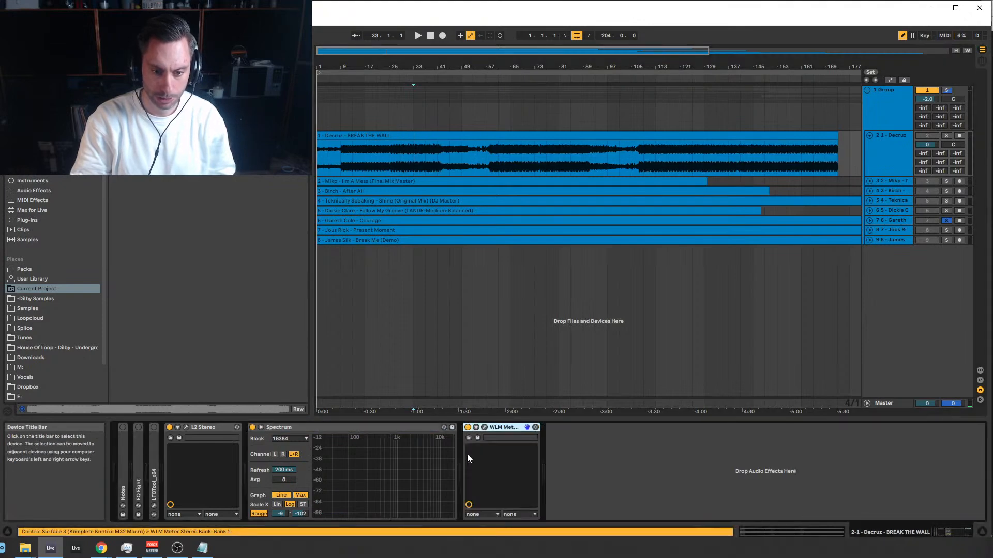
Solo the BREAK THE WALL track and play it from bar 33.
click(946, 135)
key(space)
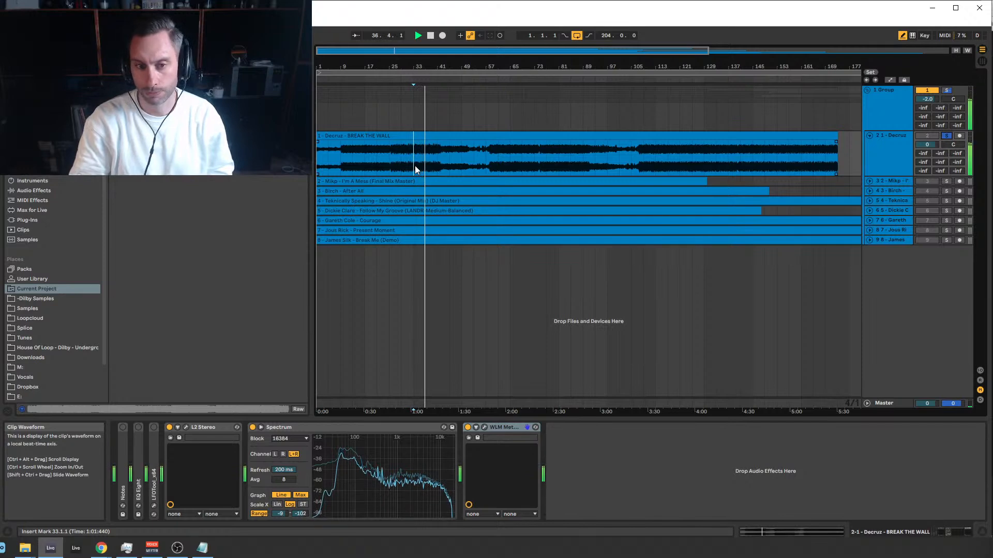
key(space)
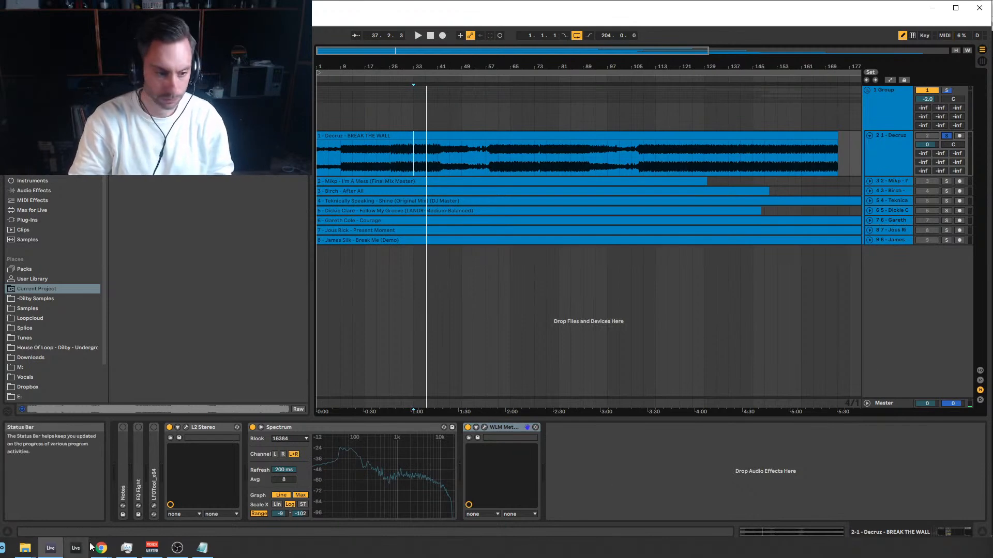
mouse_move(102, 552)
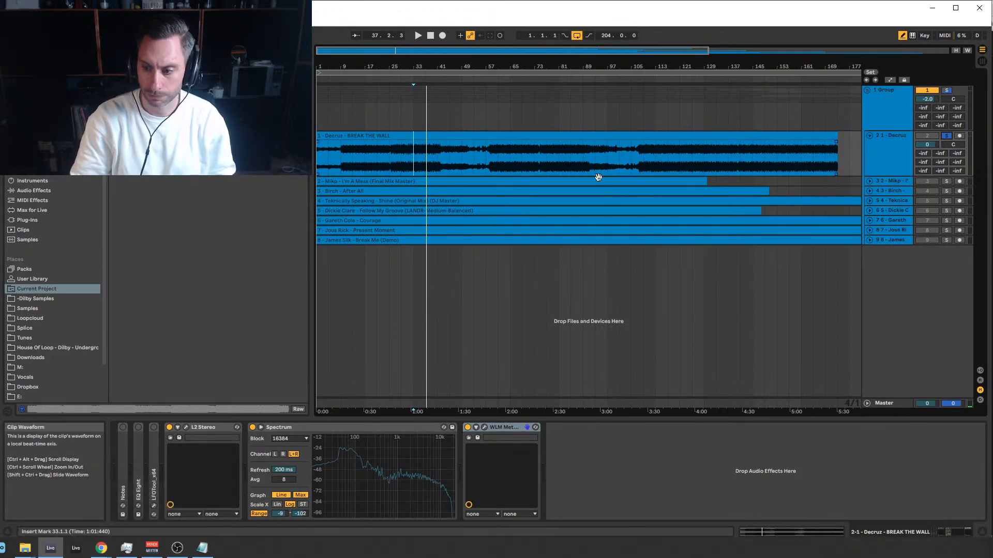
key(space)
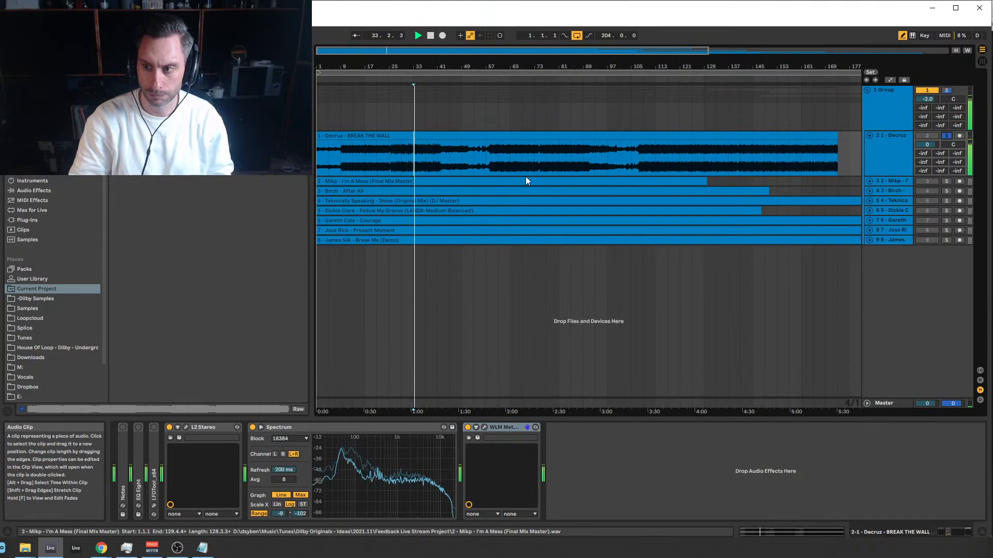
Check the L2 limiter and WLM Meter during playback, stop playback and move the meter window over the arrangement's empty area.
click(484, 428)
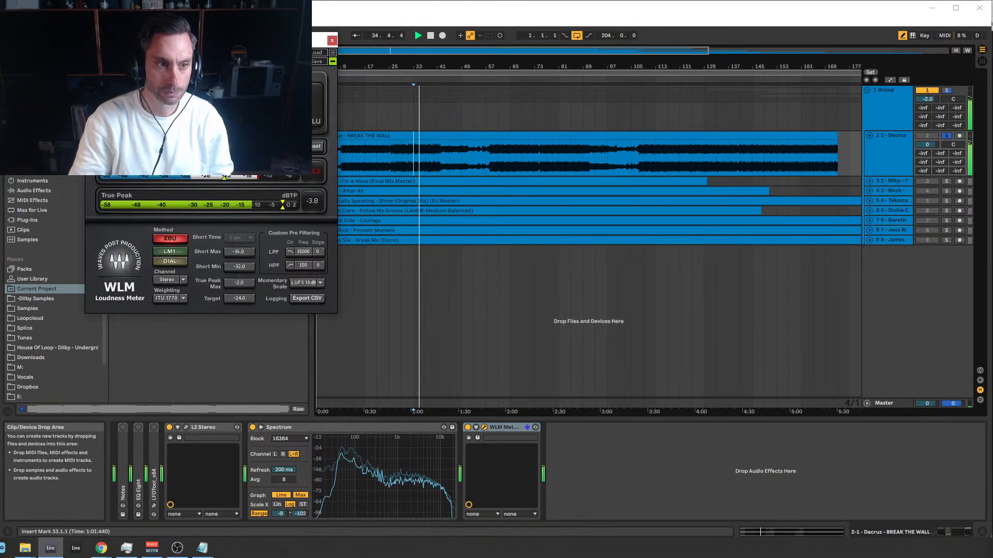
click(187, 427)
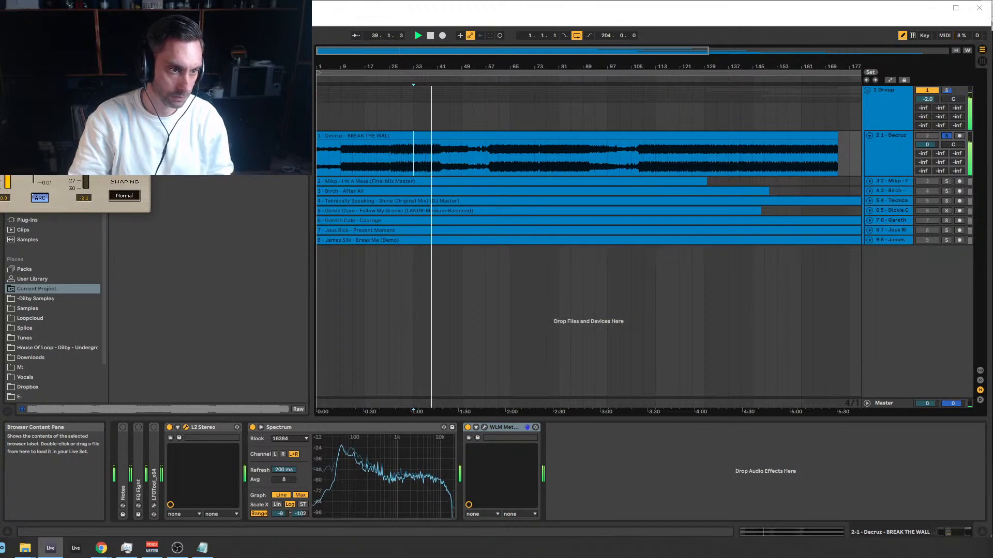
click(484, 427)
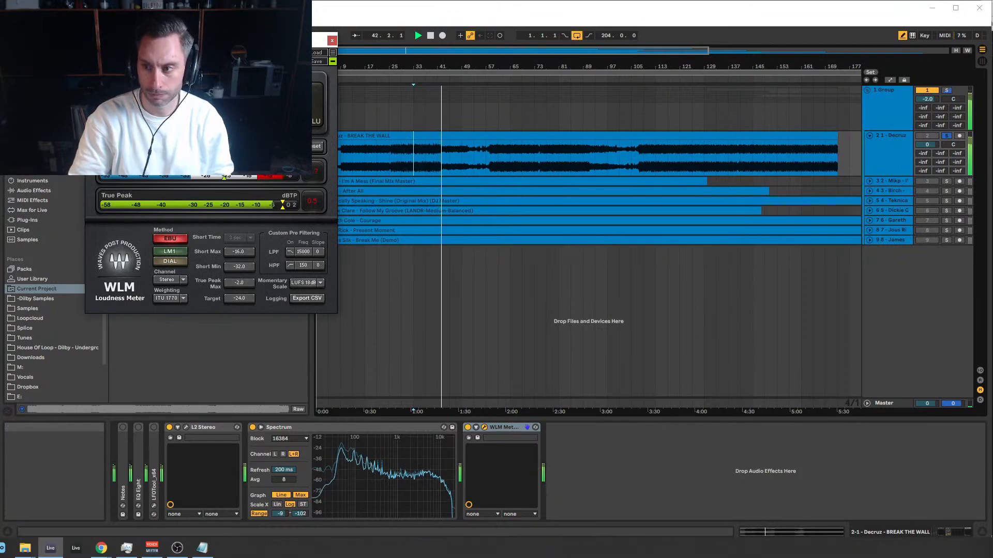
key(space)
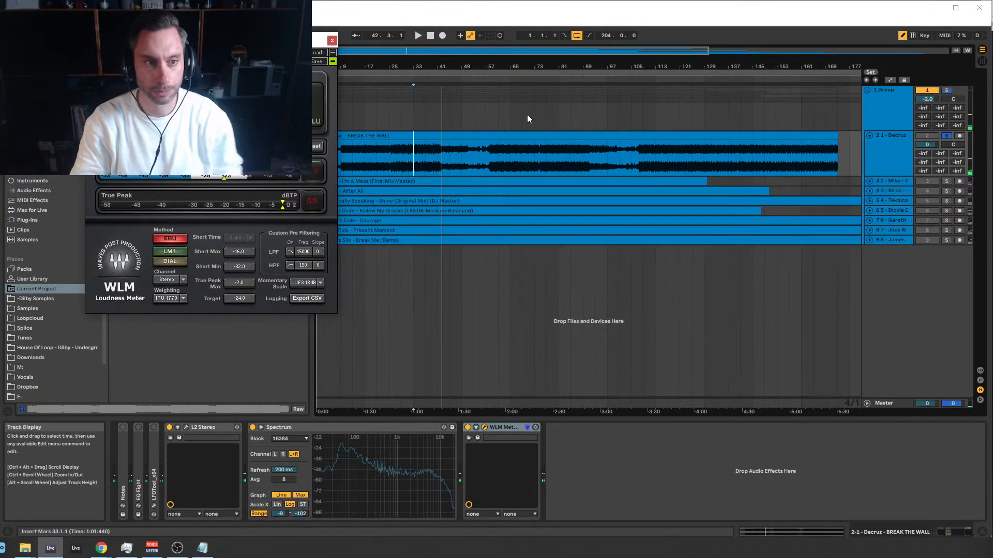
drag(301, 40, 721, 200)
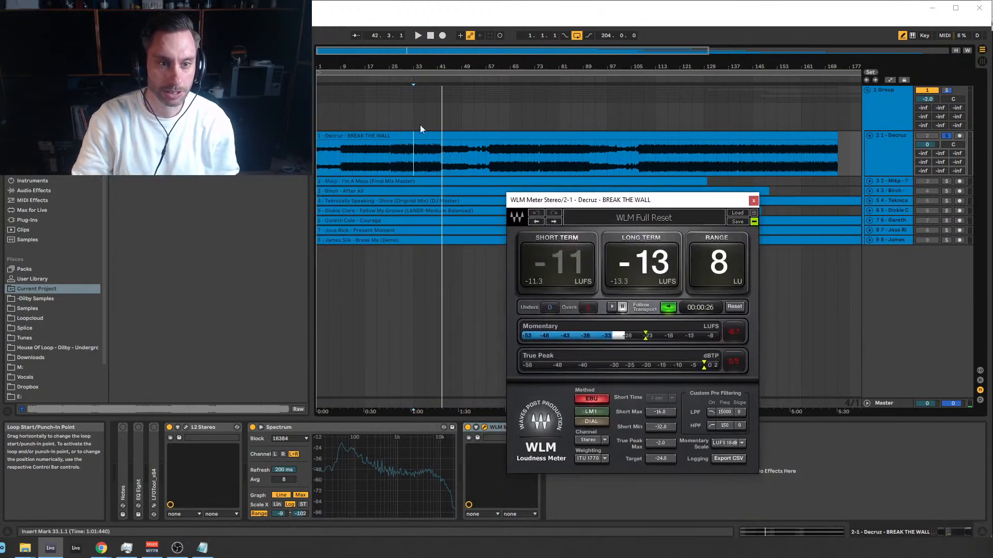
Play the whole BREAK THE WALL clip from its start with the WLM loudness meter in view.
click(387, 133)
key(space)
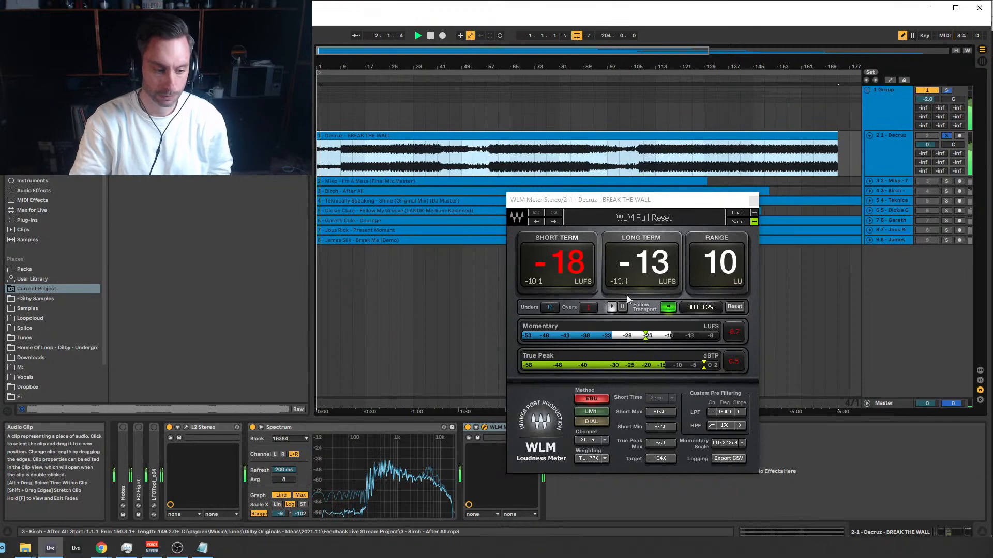
drag(636, 200, 755, 203)
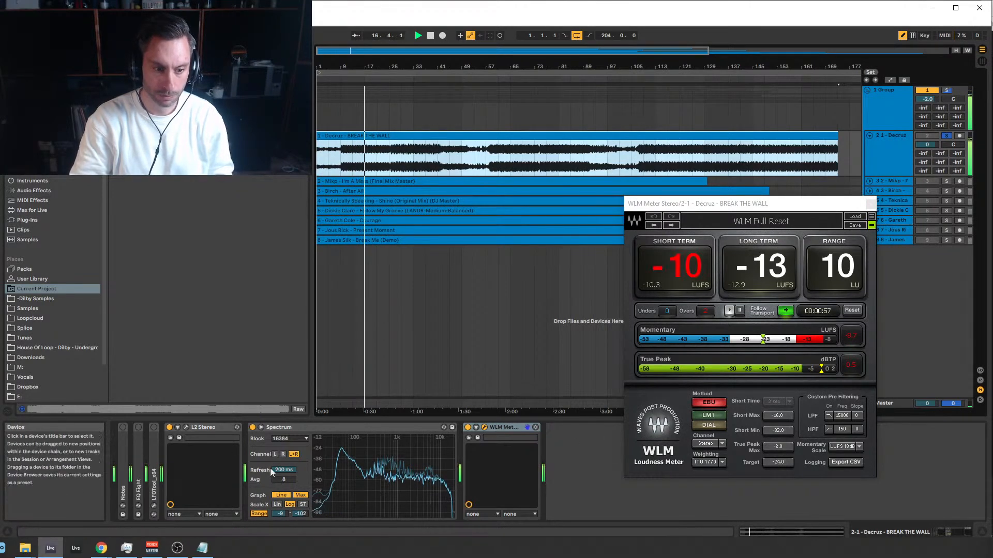
Copy the SPAN analyser from the Master chain to the end of the BREAK THE WALL track's chain, activate it and open its window over the arrangement.
click(890, 403)
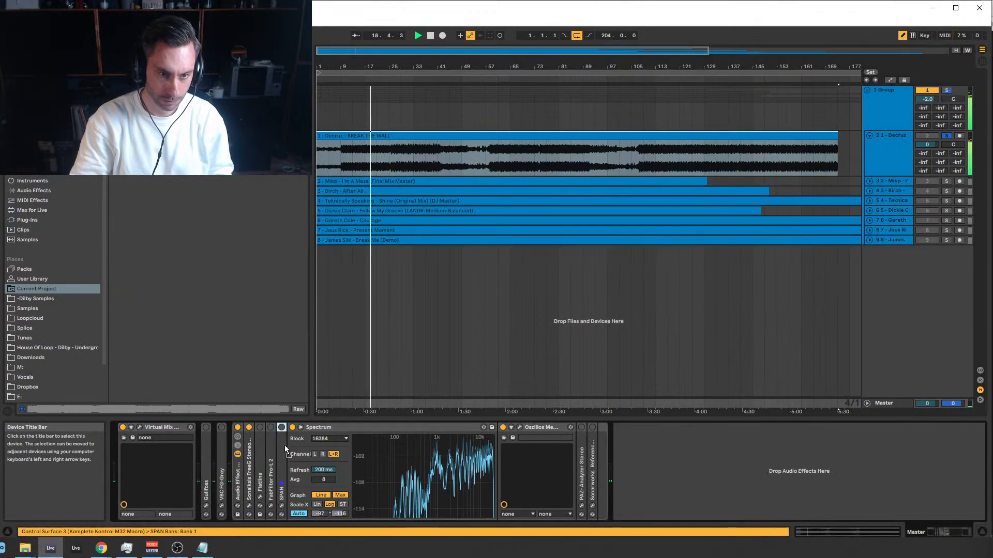
click(663, 164)
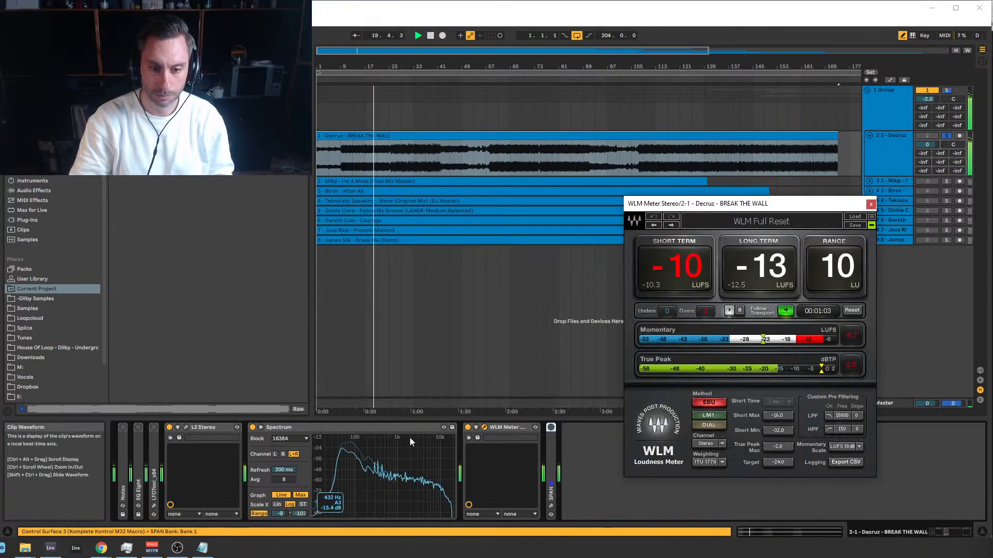
click(550, 428)
double_click(550, 448)
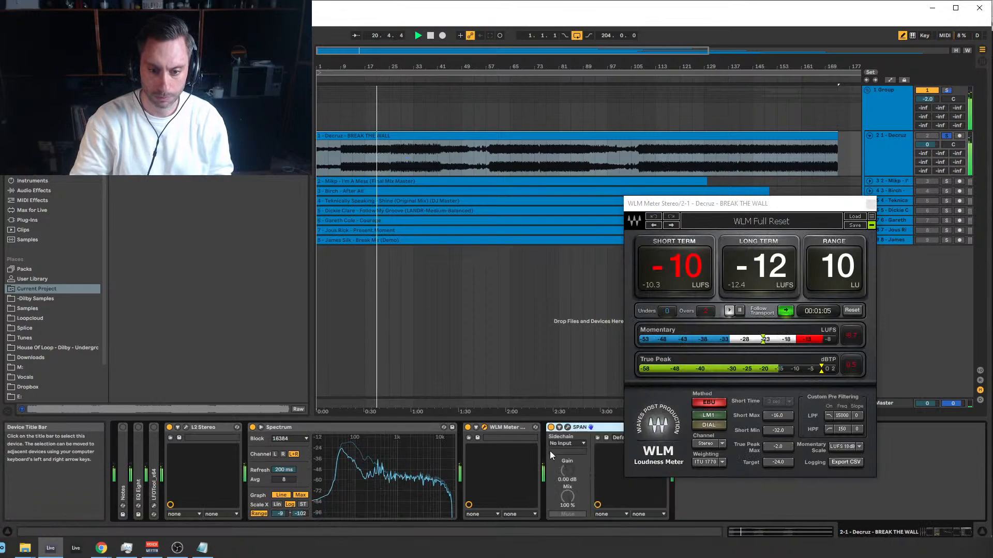
click(568, 427)
drag(181, 46, 801, 207)
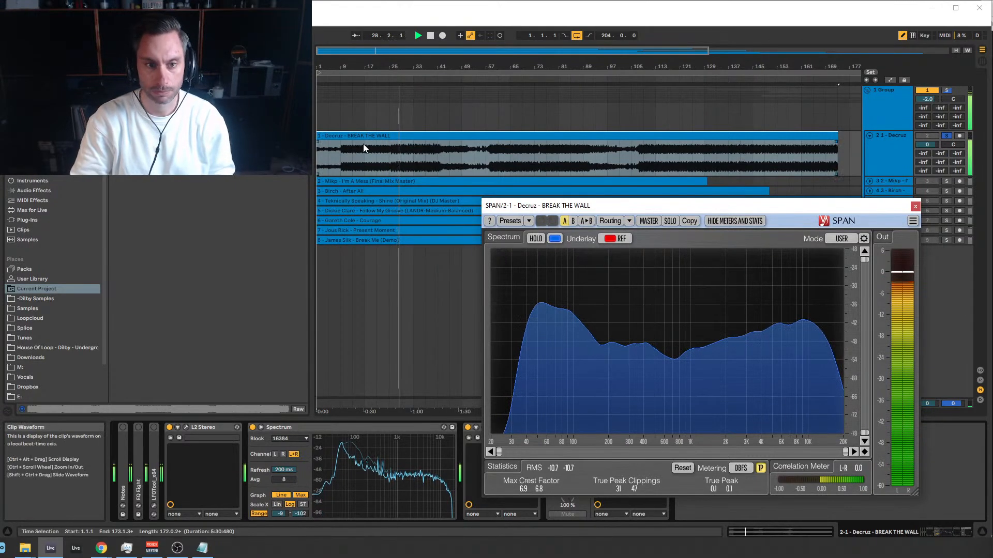
Examine the track's frequency spectrum in SPAN during playback and close the analyser window.
click(402, 157)
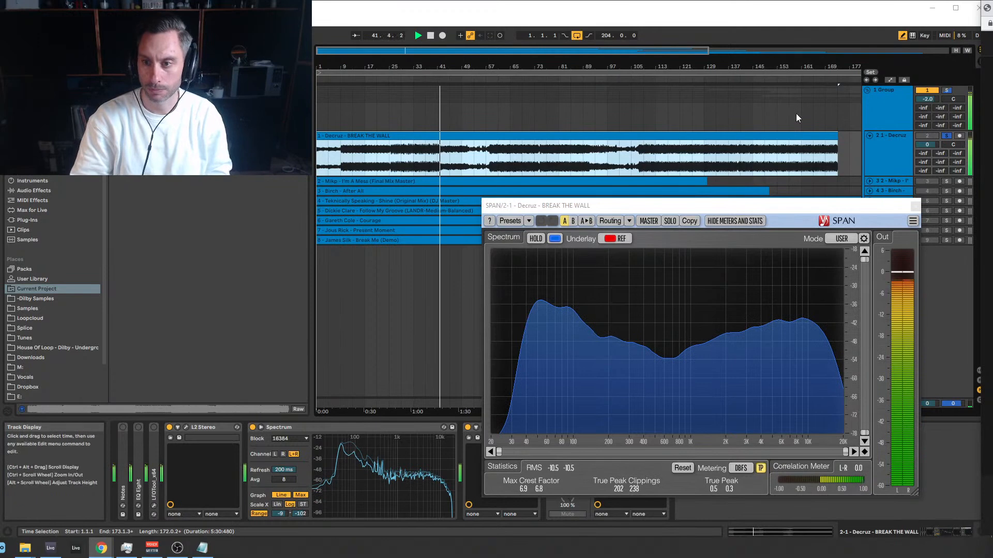
mouse_move(654, 50)
mouse_down()
mouse_move(690, 60)
mouse_move(655, 51)
mouse_up()
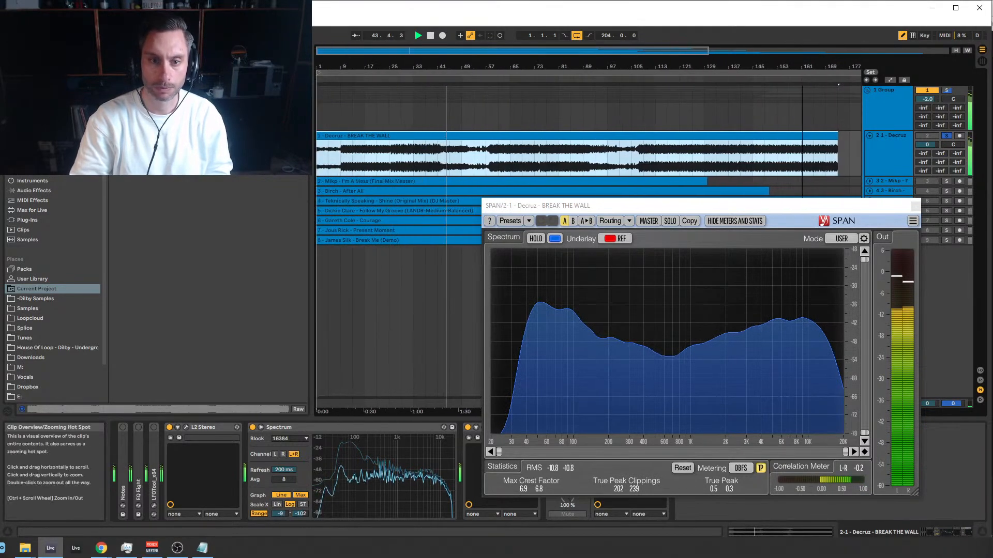
drag(682, 208, 656, 233)
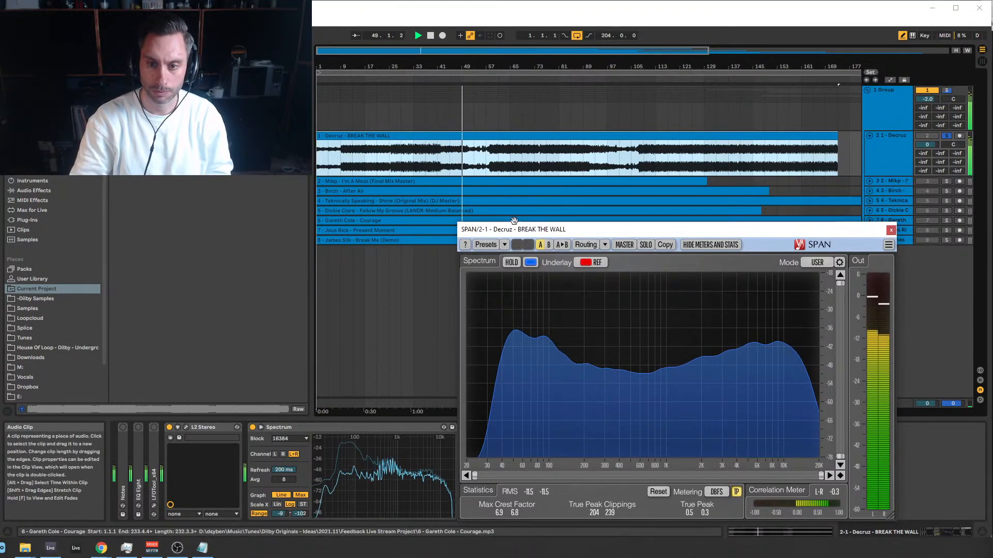
click(890, 230)
Open the BREAK THE WALL clip's sample view and inspect its waveform closely from about 1:44 to 2:04.
double_click(499, 134)
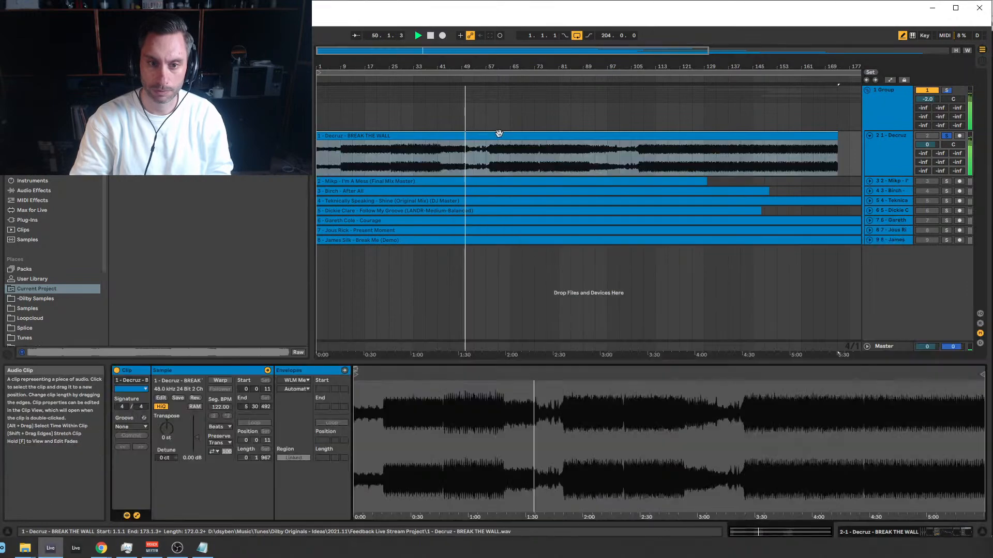
drag(757, 531, 761, 548)
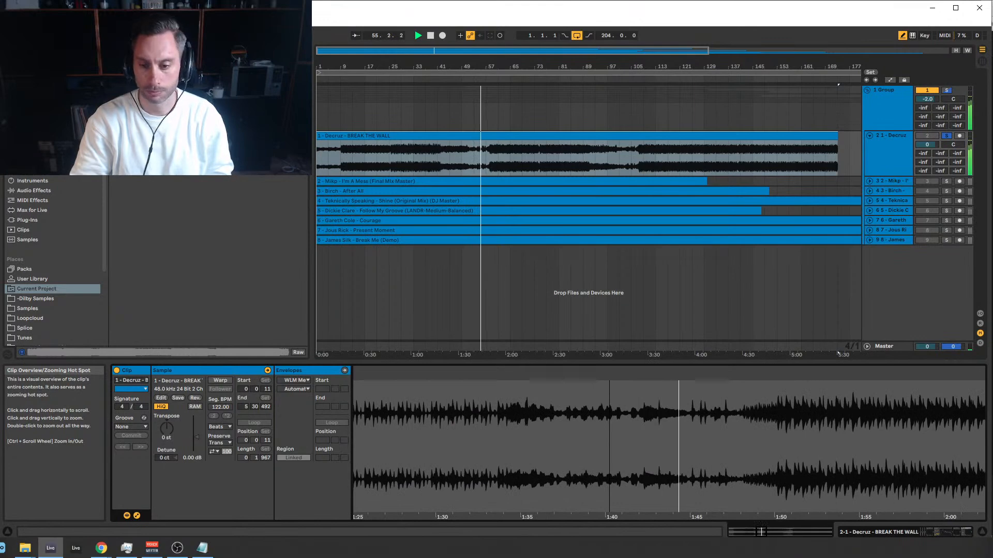
drag(761, 531, 764, 536)
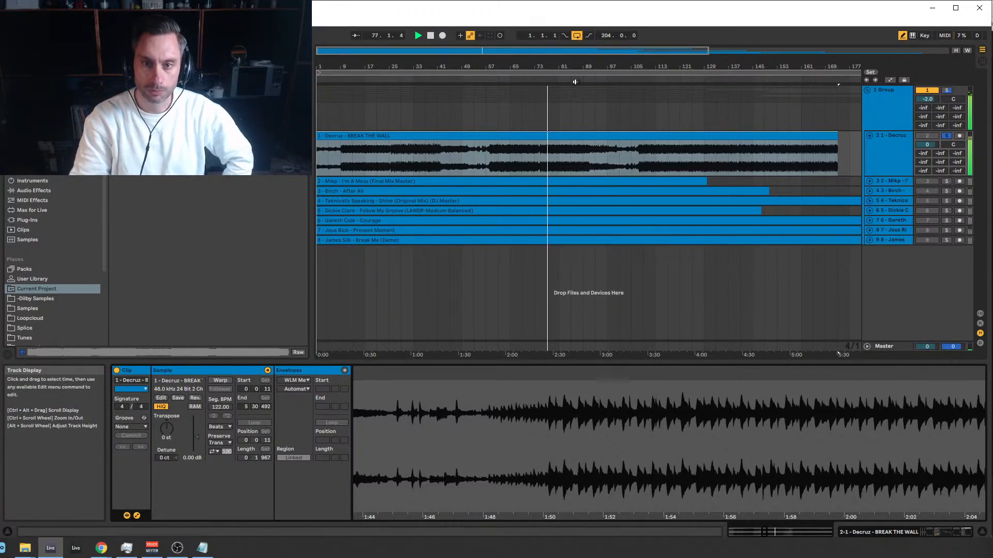
Jump playback to about bar 89, just before the track's second breakdown.
drag(576, 51, 578, 78)
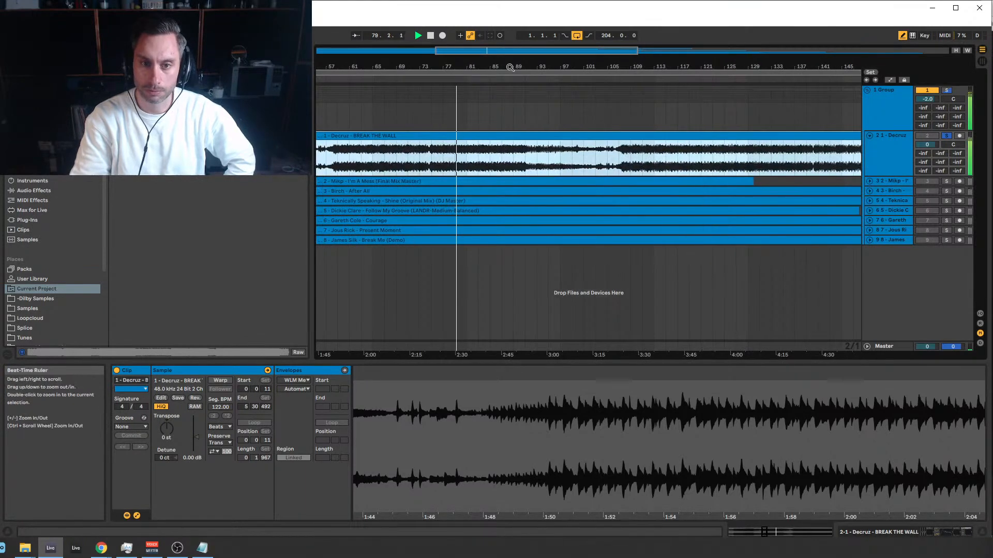
click(530, 77)
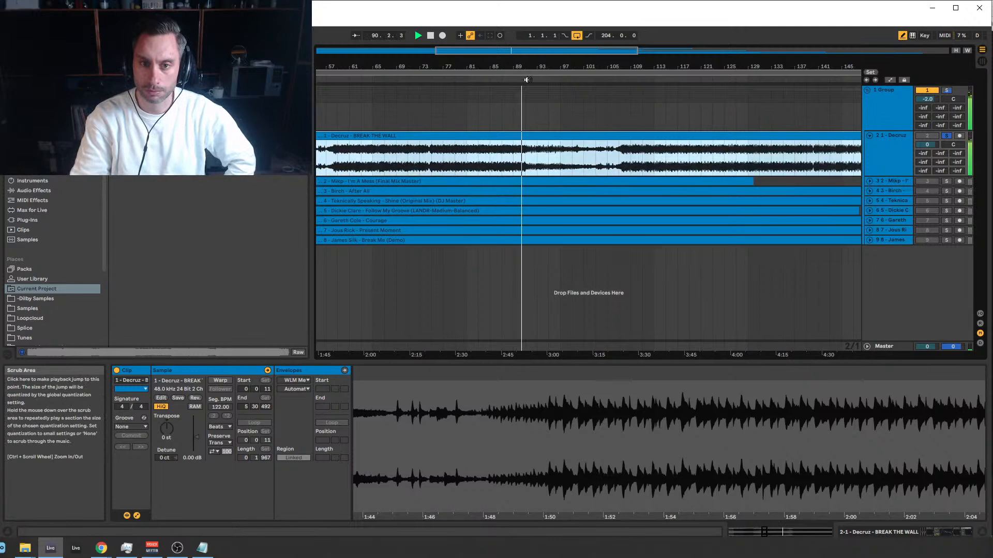
drag(545, 51, 664, 38)
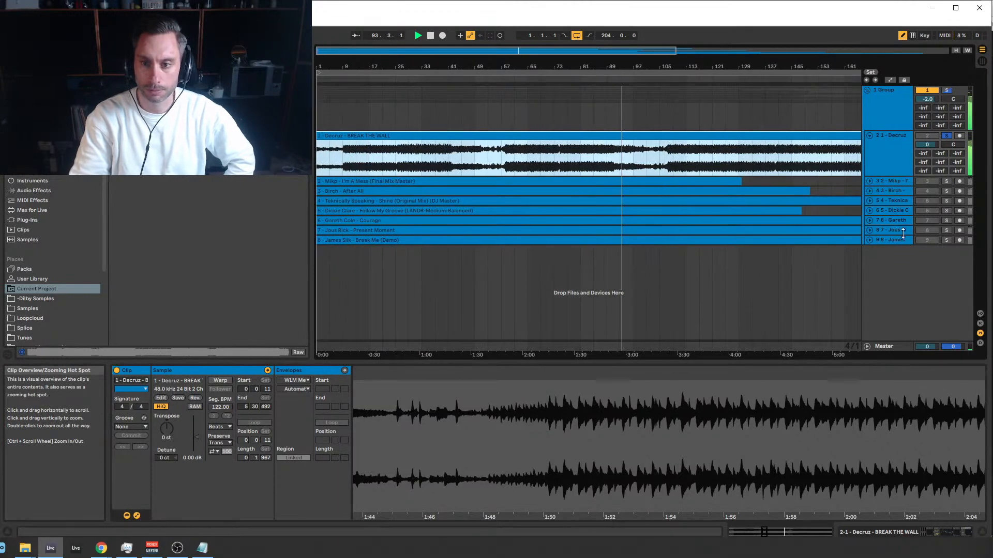
Enlarge the BREAK THE WALL track's height and examine its waveform through the second breakdown, around bars 83 to 111.
drag(891, 178, 886, 278)
drag(600, 48, 554, 51)
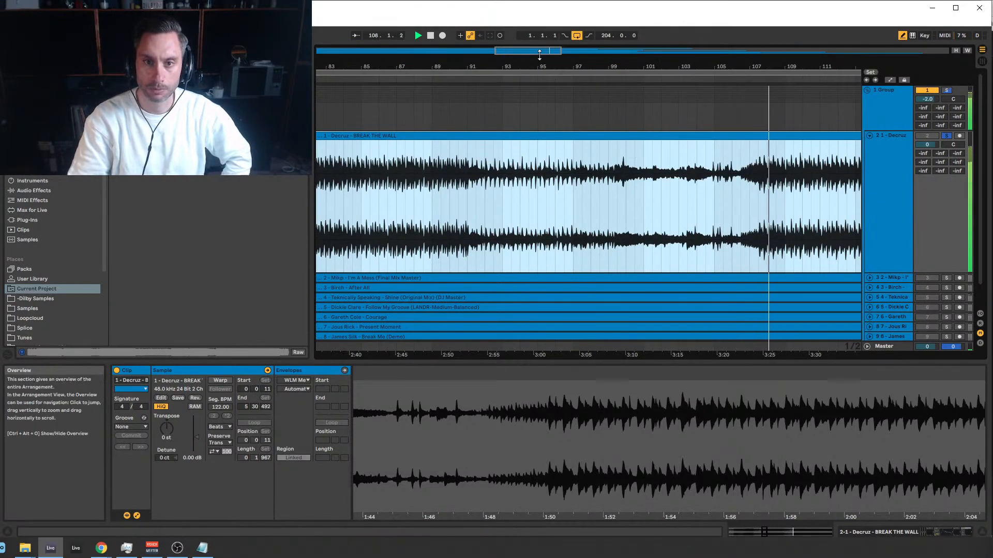
drag(543, 52, 498, 18)
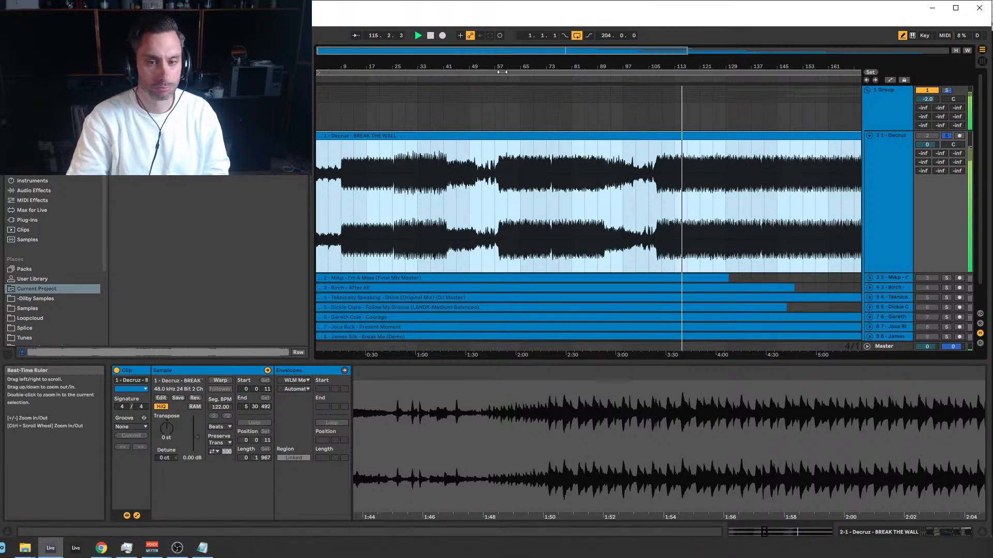
Jump playback to about bar 127 and mark bars 113 to 117 of BREAK THE WALL, ending with the insert marker at bar 117.
click(723, 79)
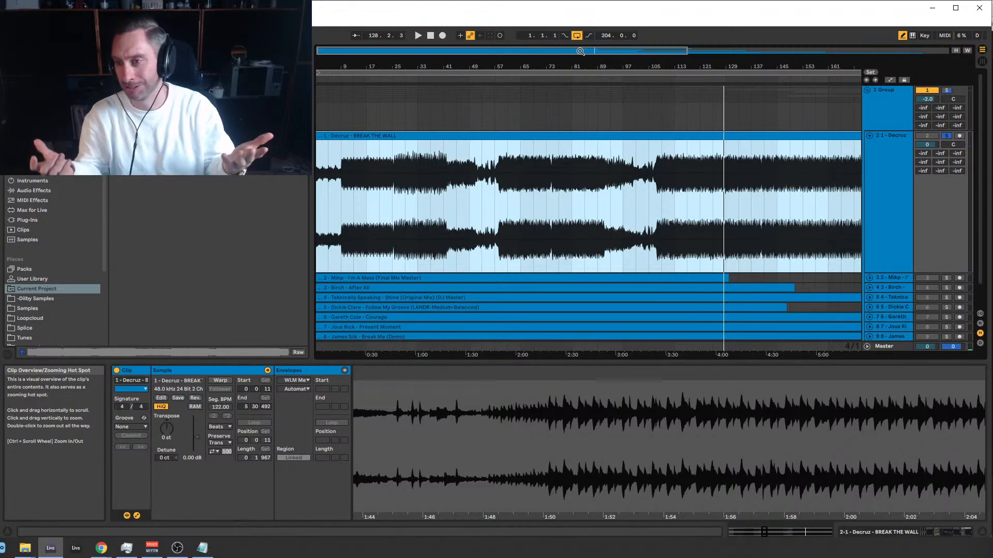
drag(567, 51, 567, 51)
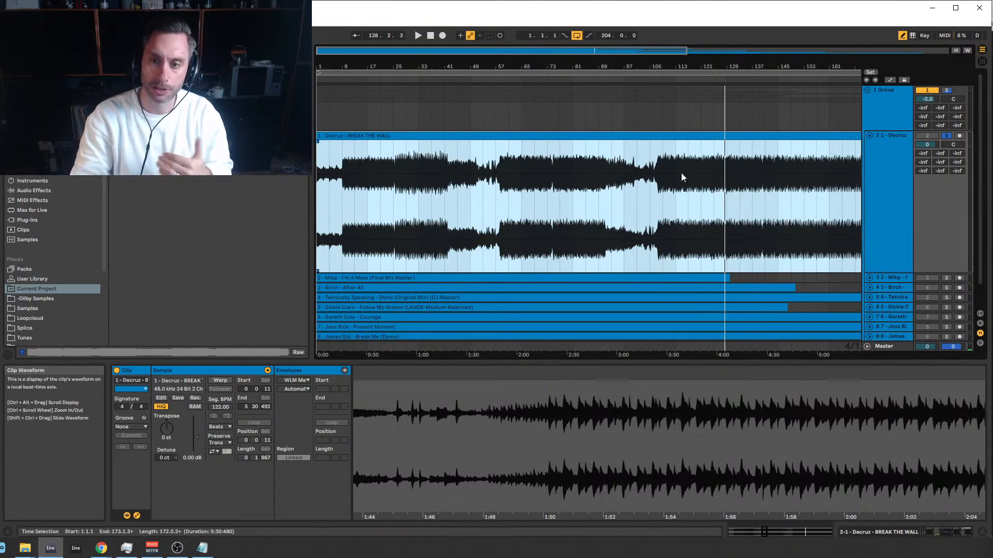
drag(675, 175, 687, 176)
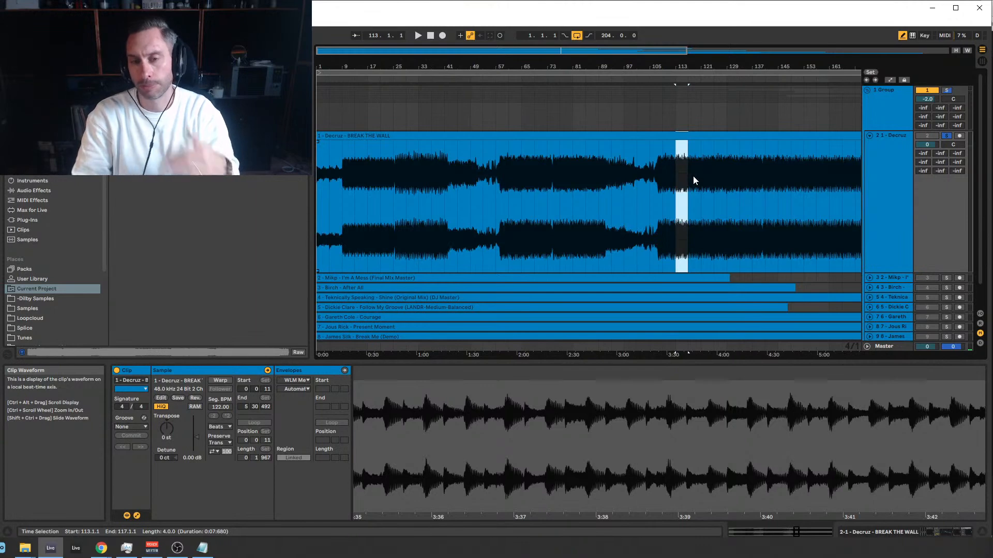
click(693, 177)
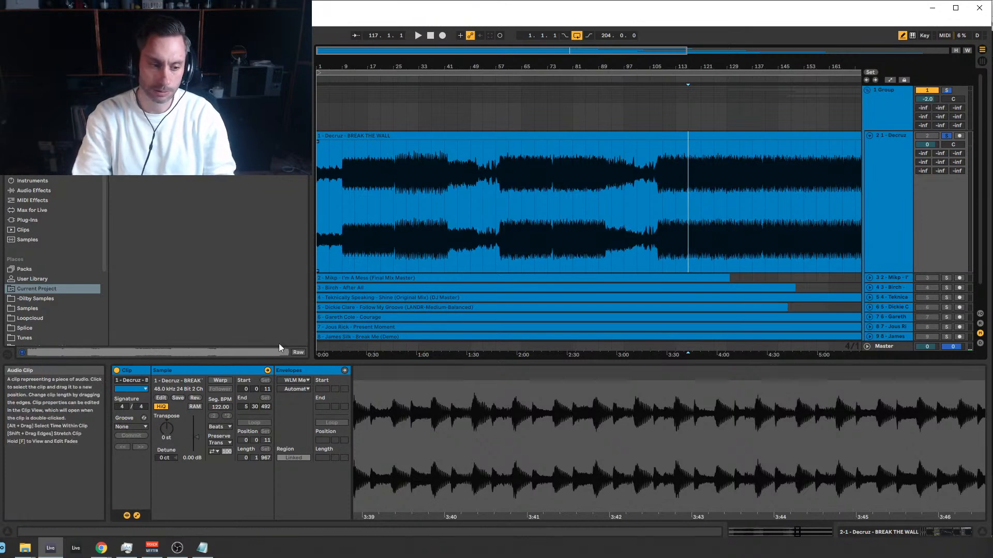
Switch to Chrome and search Google for "motive records" in the tab with the Voxengo SPAN results.
mouse_move(100, 552)
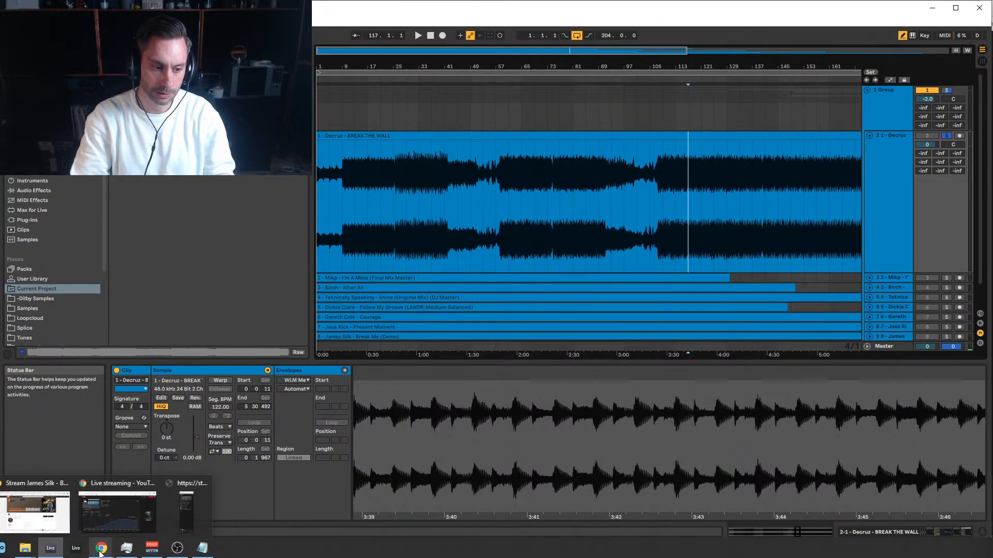
click(22, 516)
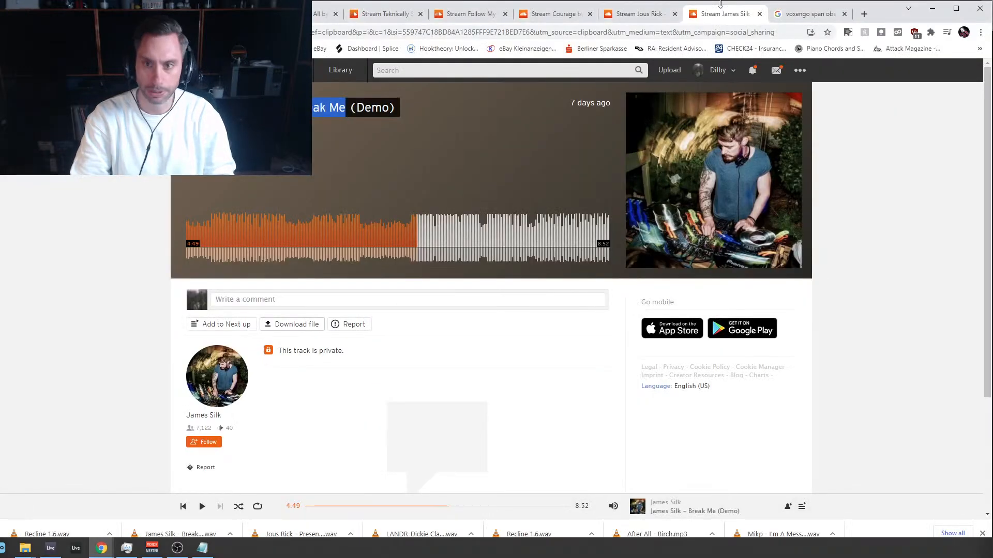
click(809, 14)
click(629, 31)
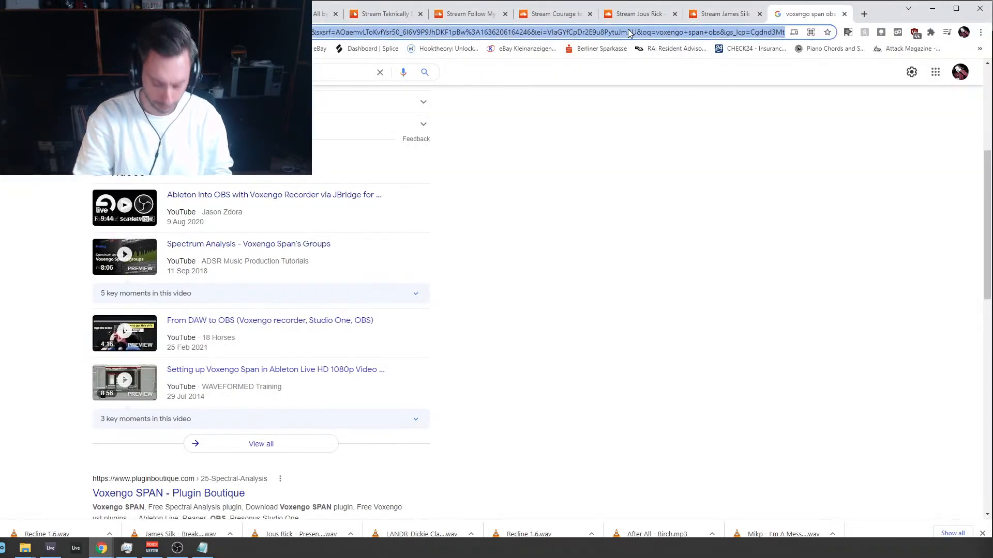
text(motive re)
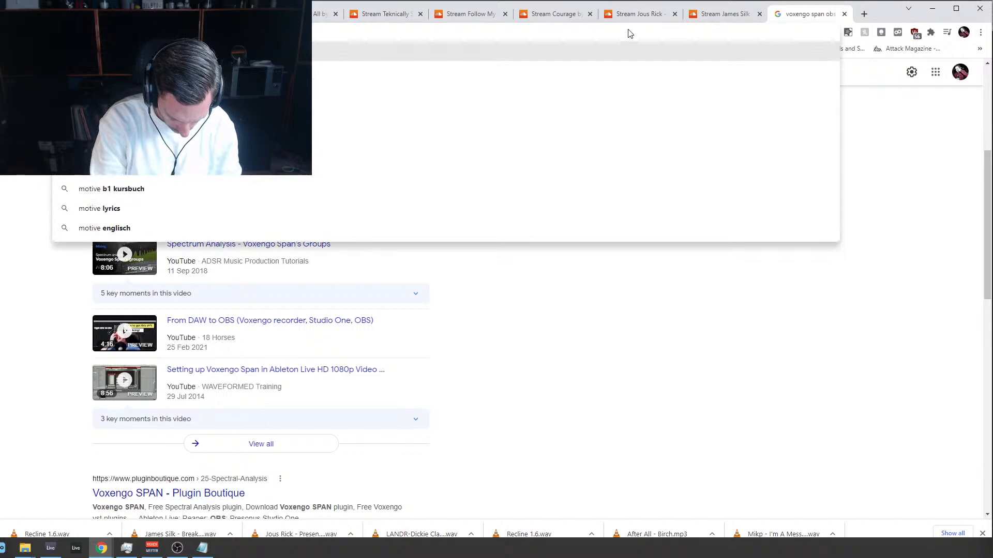
text(cords)
key(Return)
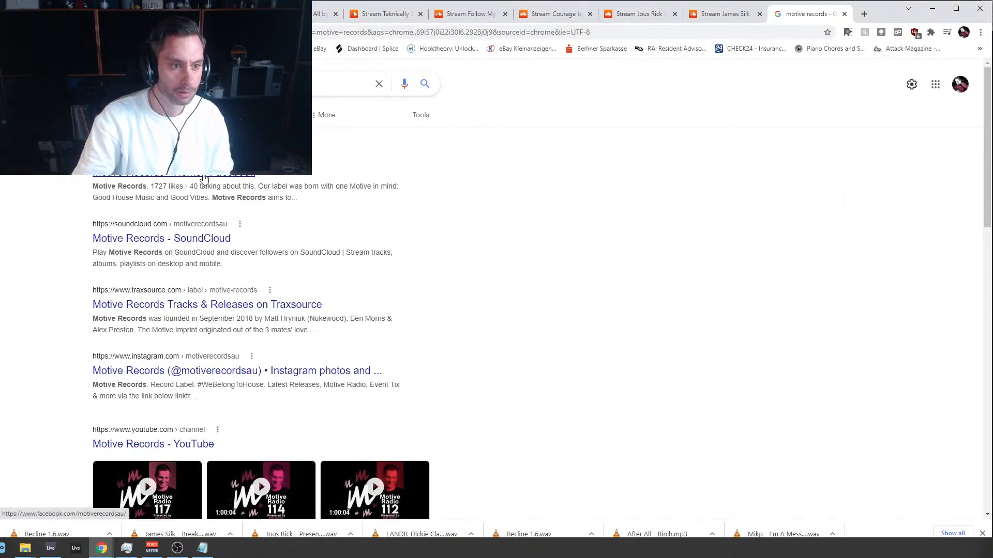
Open Motive Records' Beatport page through its SoundCloud profile and close the SoundCloud profile tab.
click(162, 240)
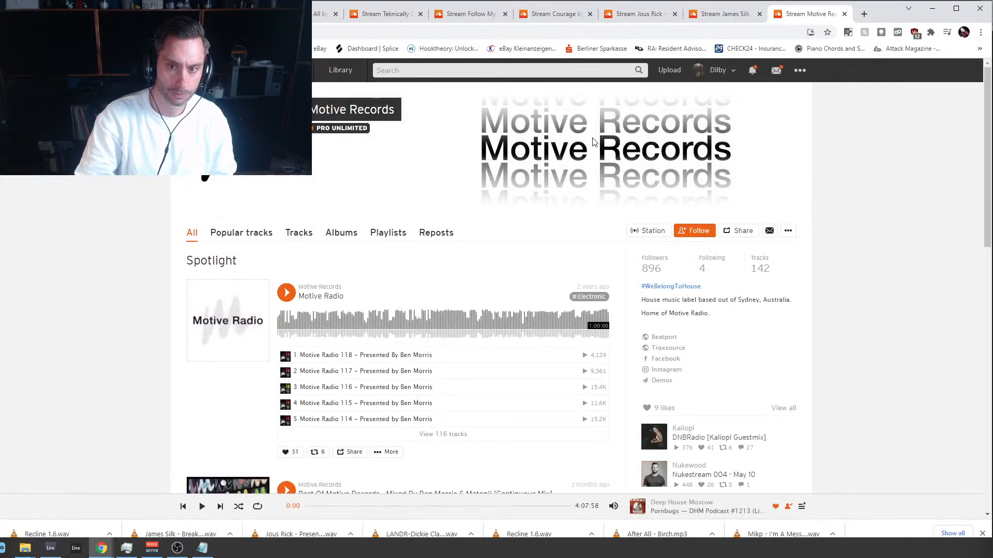
click(664, 337)
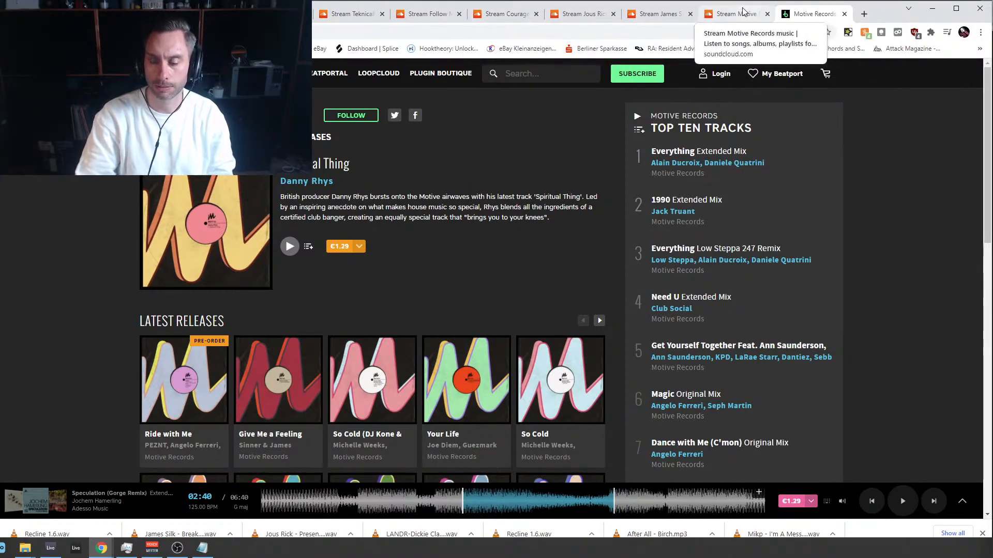
click(772, 13)
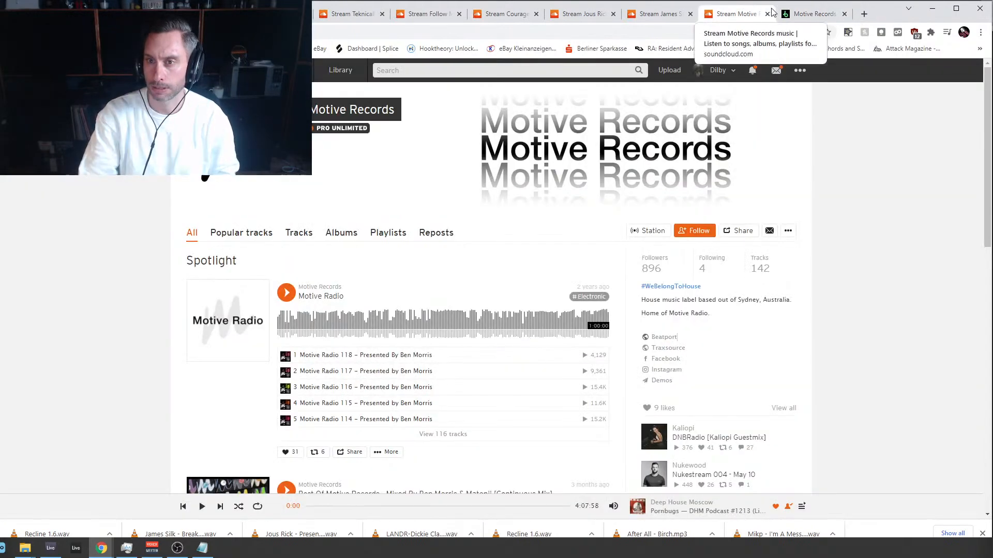
click(767, 15)
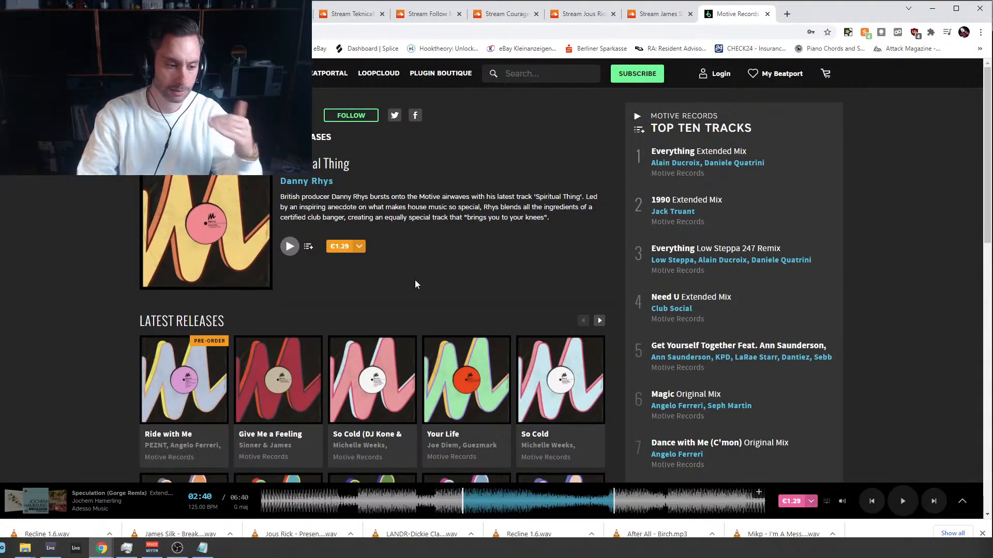
Switch back to Ableton Live, show the BREAK THE WALL track's devices, and look at its SPAN and WLM Meter windows.
click(51, 548)
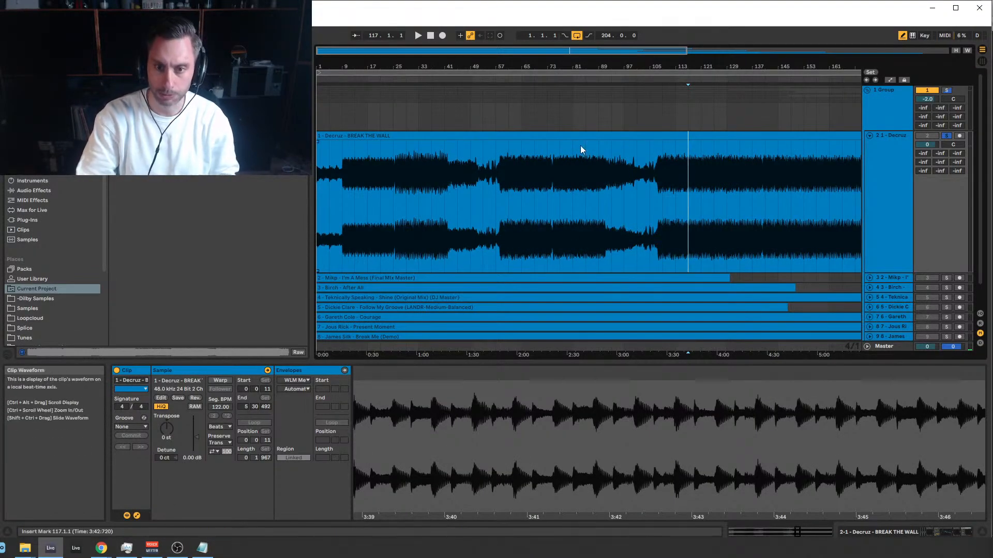
click(570, 187)
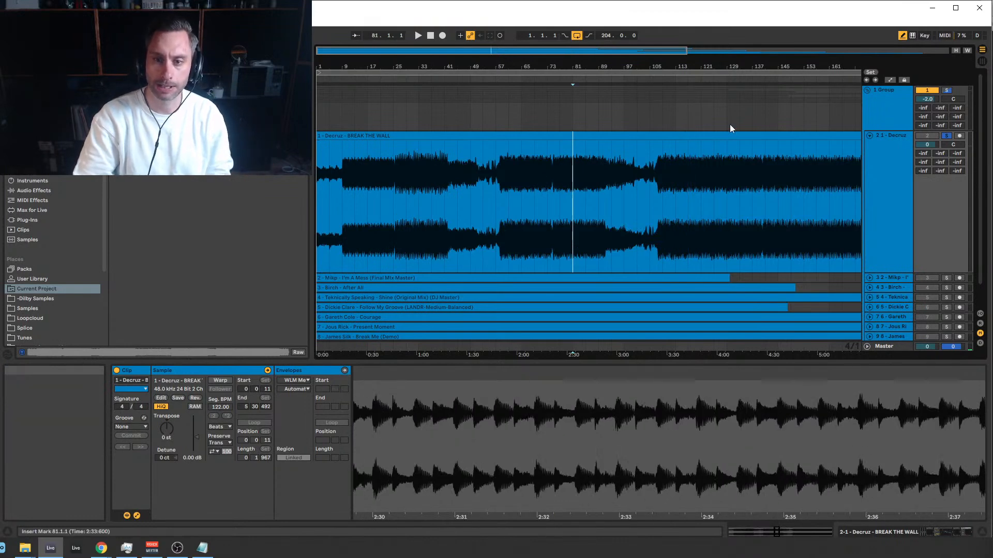
click(877, 135)
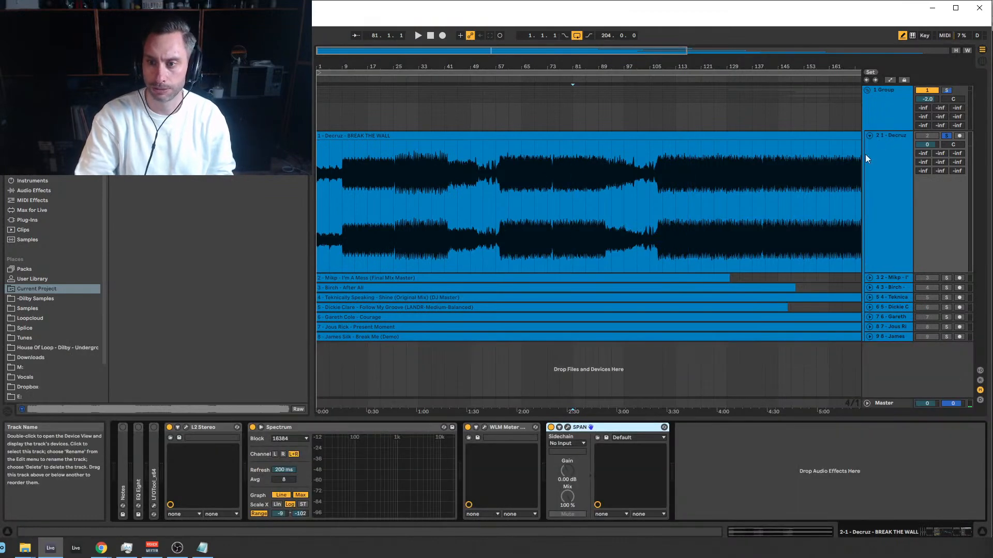
click(567, 427)
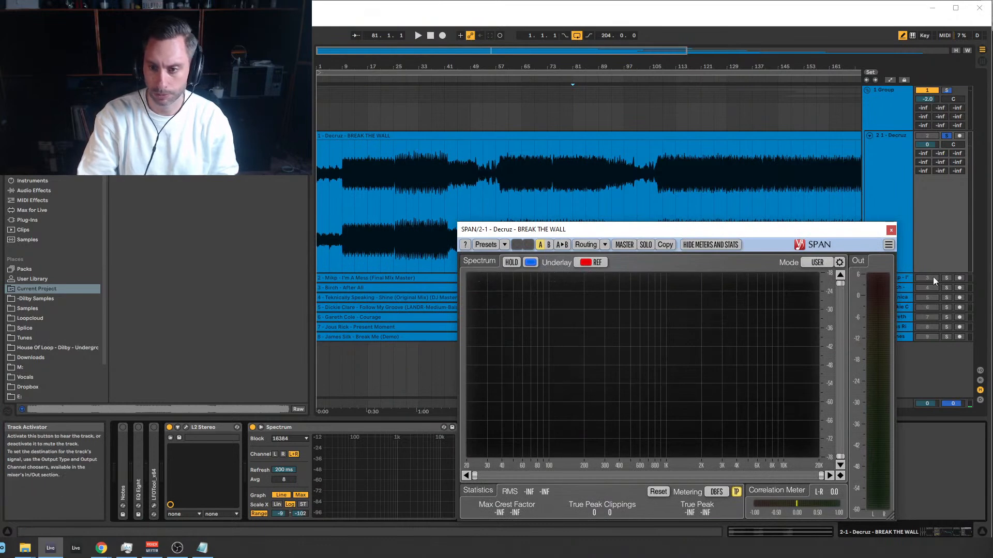
click(890, 231)
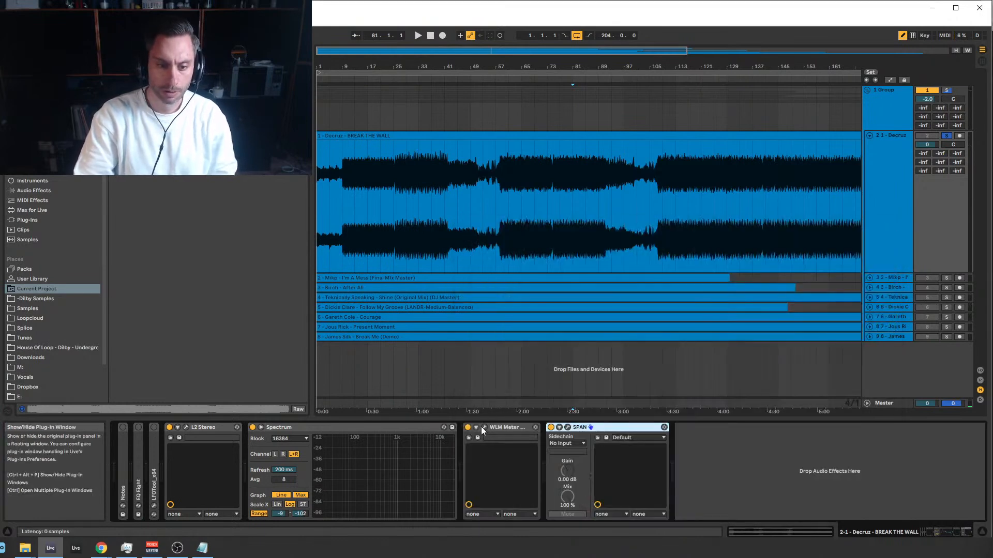
click(484, 427)
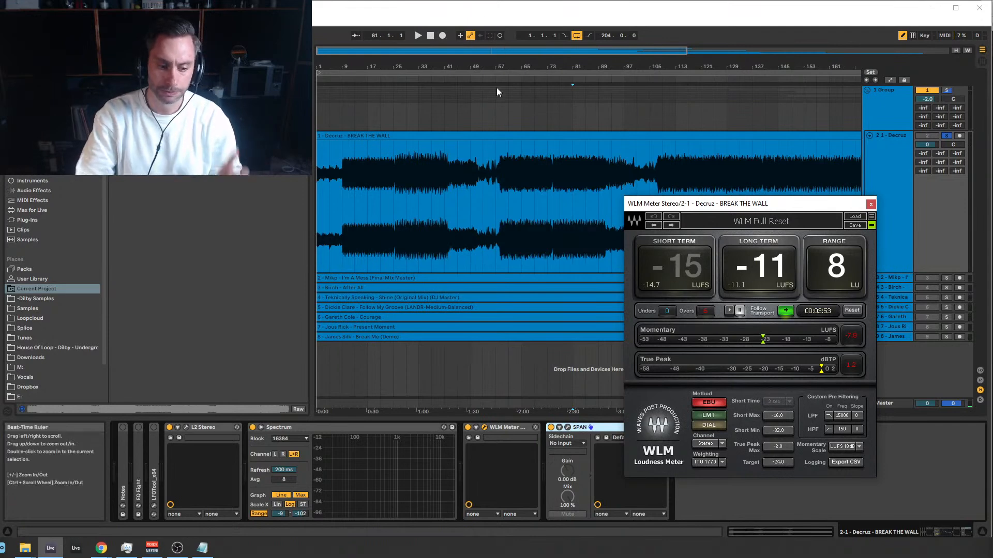
Play BREAK THE WALL from bar 77, check its output level in SPAN, and close the analyser window.
click(558, 201)
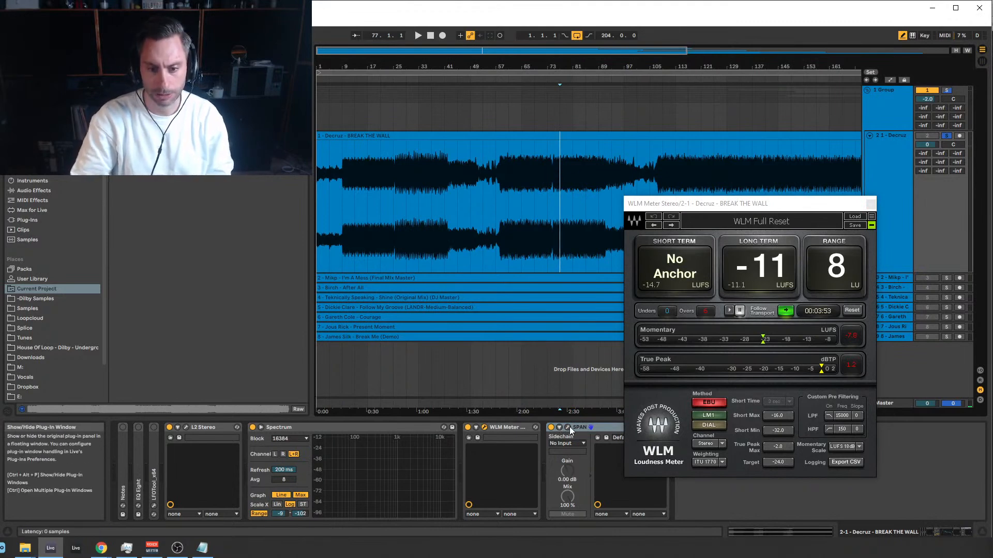
click(186, 427)
key(space)
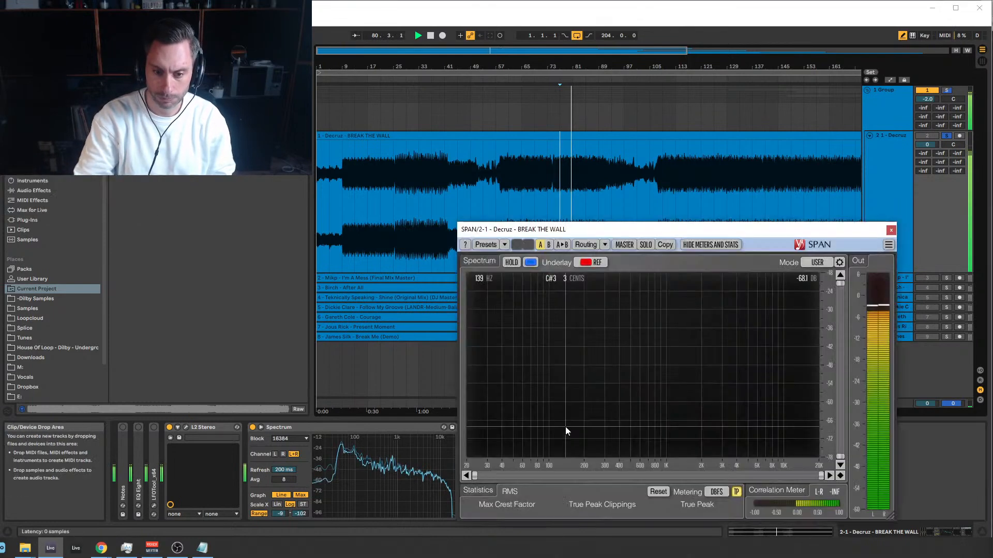
click(568, 427)
click(891, 230)
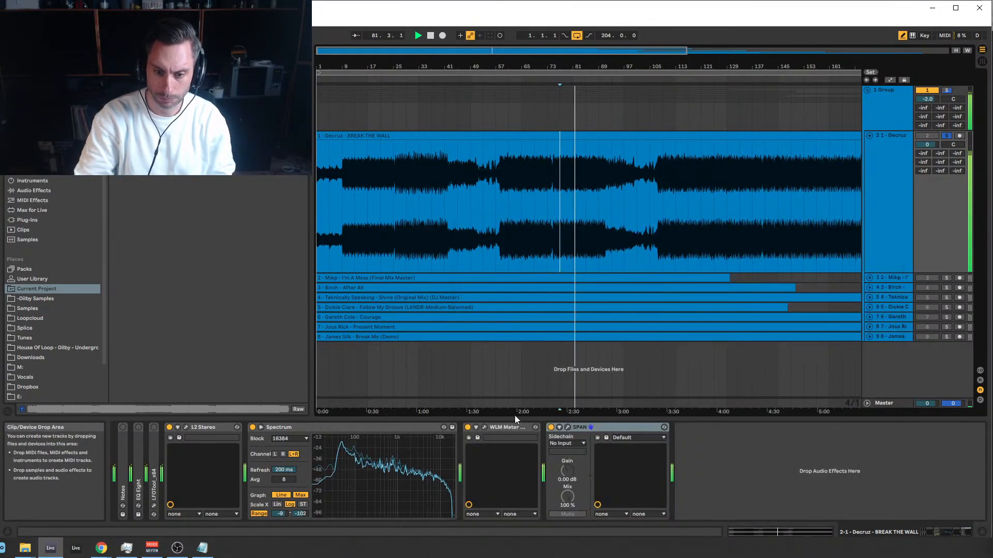
Check the track's loudness in WLM Meter and its L2 limiter during playback, and stop playback around bar 90.
click(484, 428)
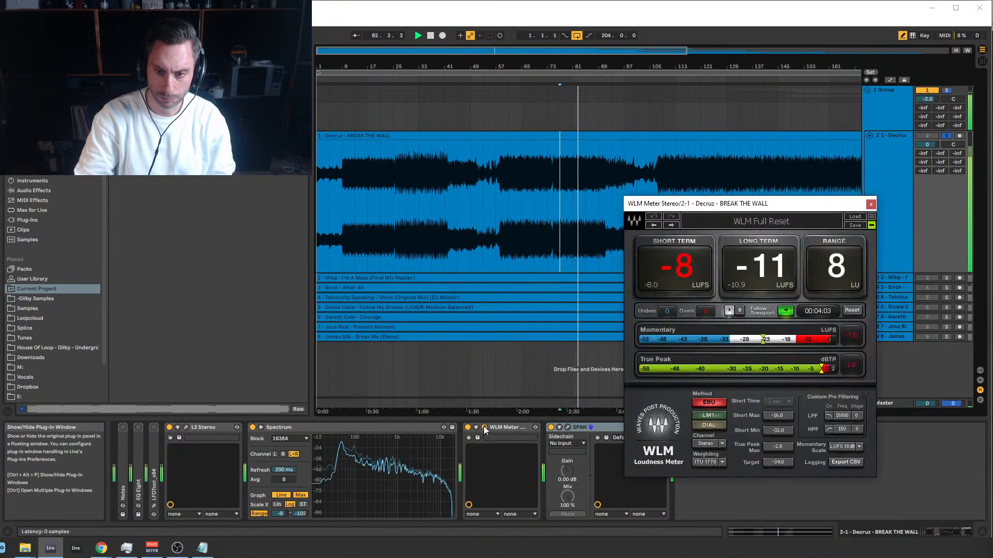
click(186, 427)
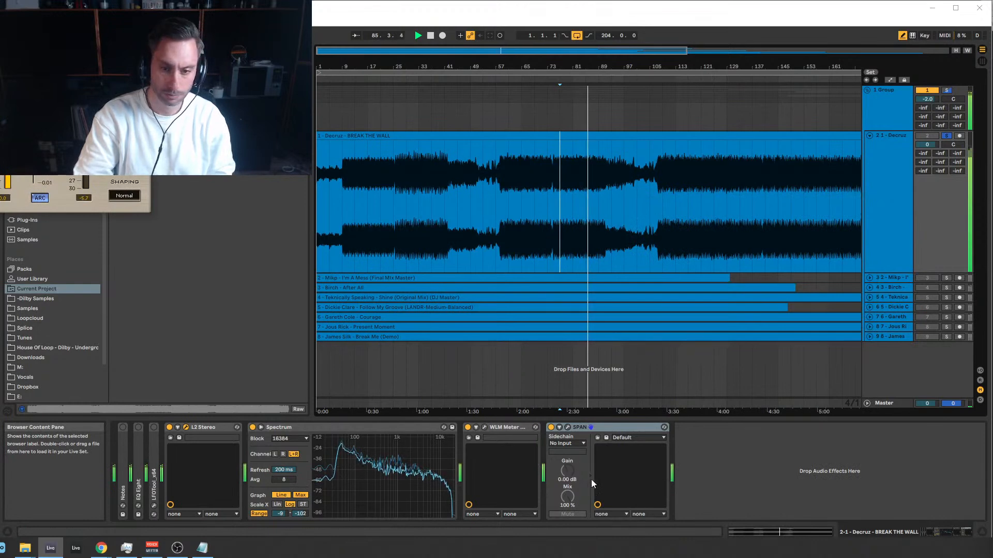
click(484, 428)
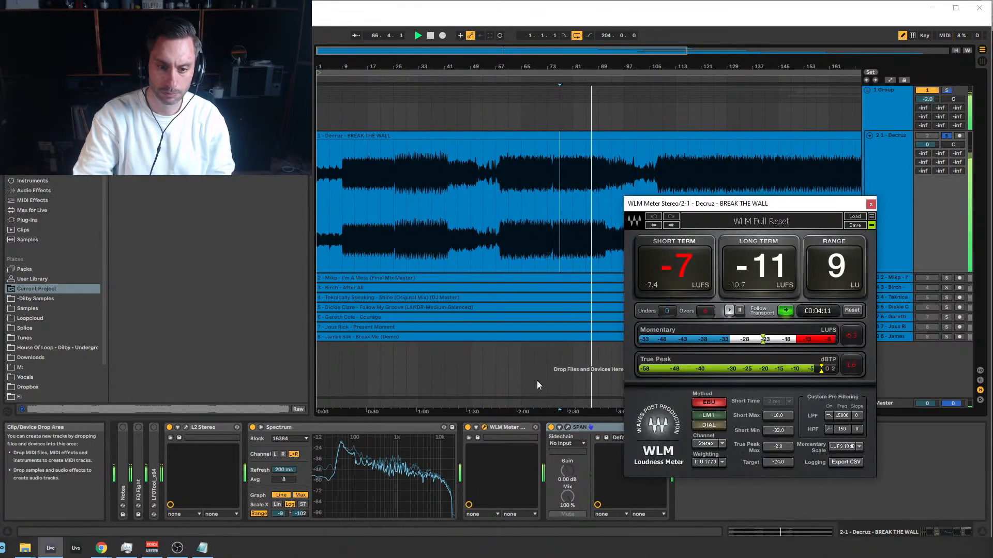
click(870, 204)
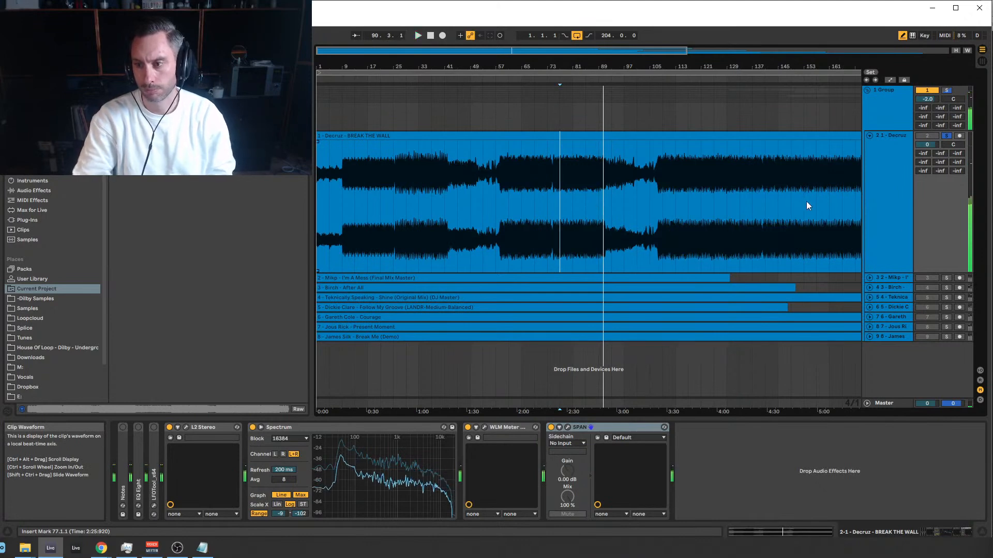
key(space)
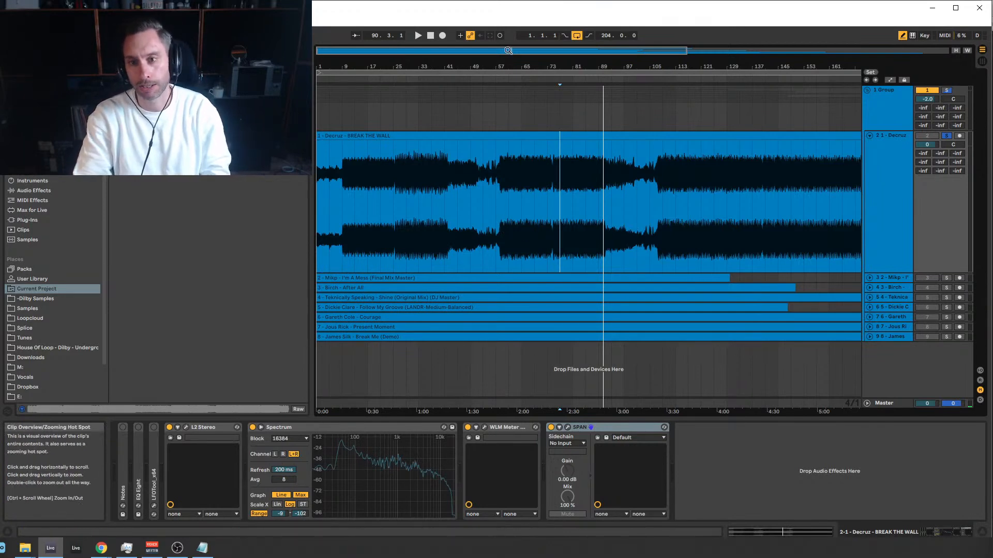
Examine the full BREAK THE WALL arrangement by marking bar 37, bars 65 to 73, and bar 61.
drag(508, 50, 508, 42)
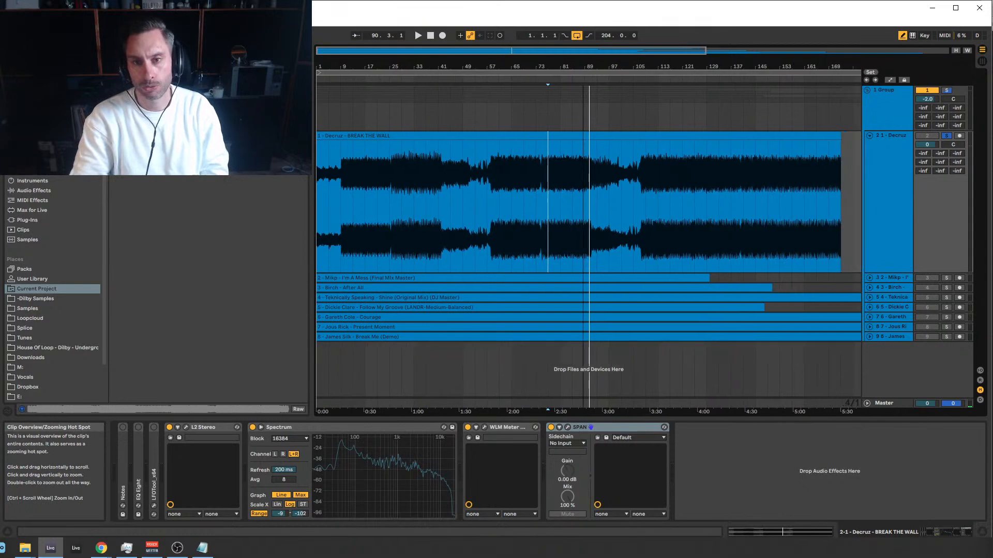
click(425, 189)
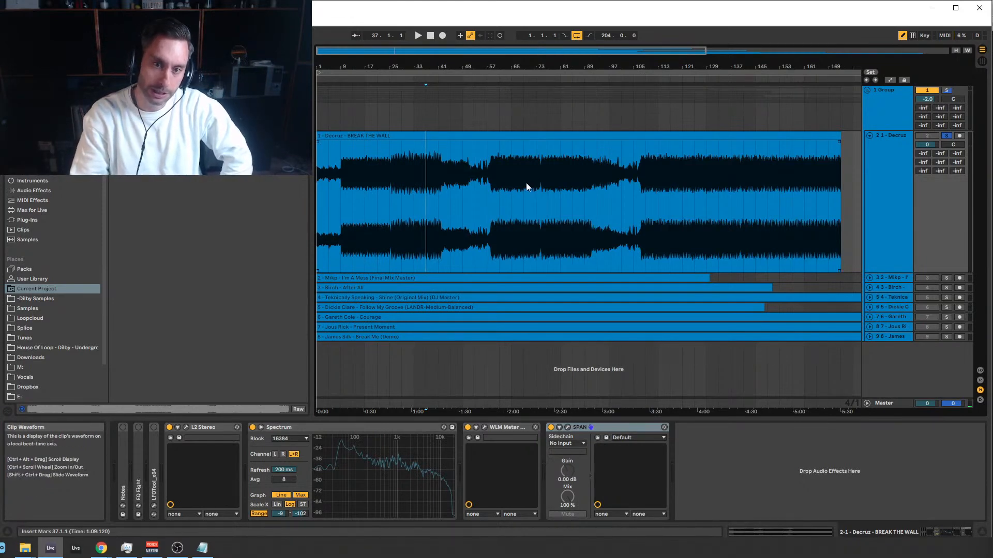
drag(517, 187, 520, 192)
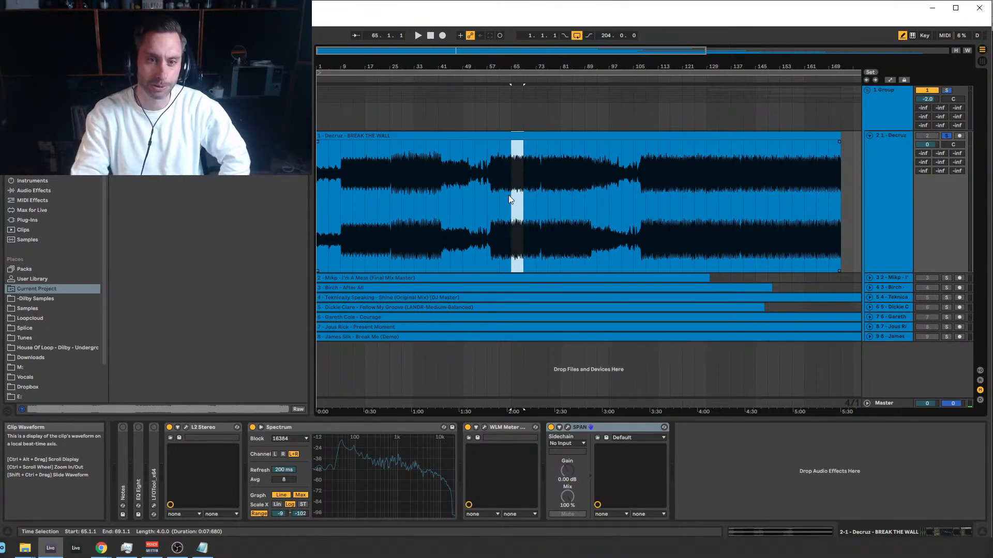
drag(514, 196, 531, 196)
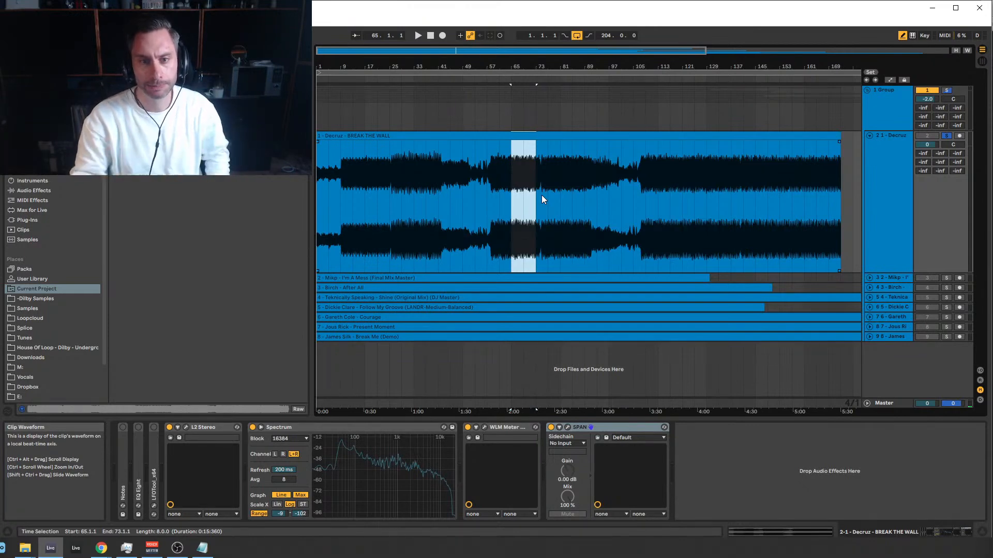
click(502, 204)
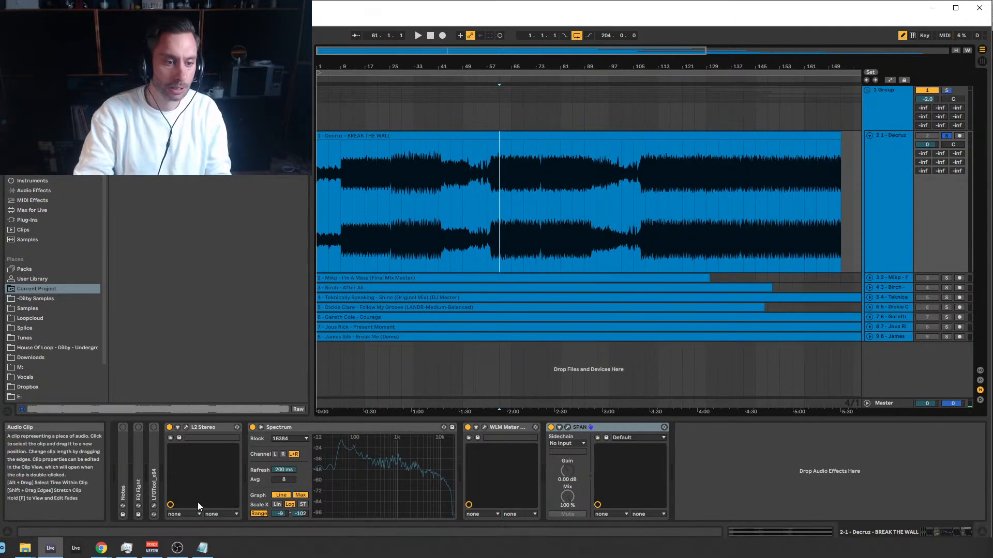
Unsolo and fold the BREAK THE WALL track, and unfold the I'm A Mess (Final Mix Master) track with its clip selected.
click(946, 136)
click(870, 135)
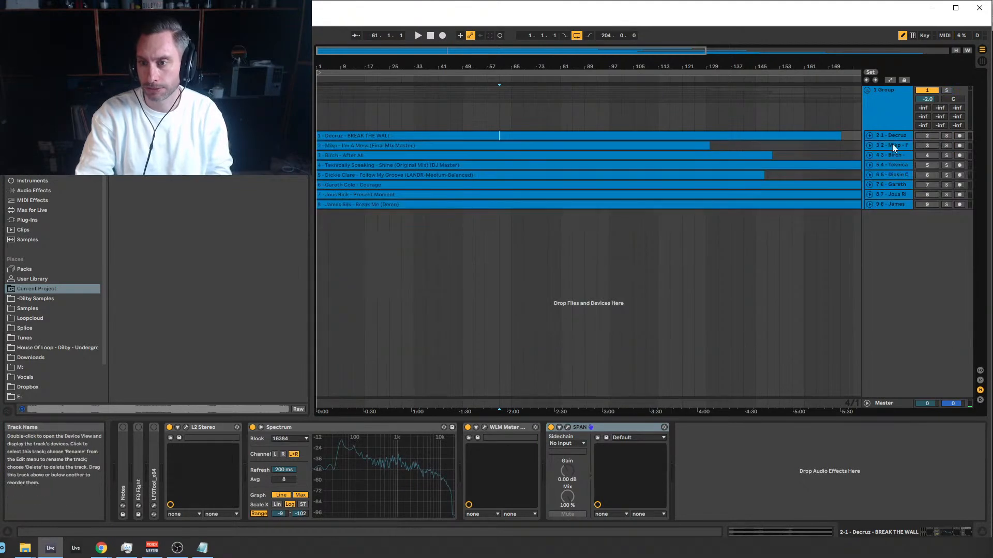
click(891, 148)
click(869, 145)
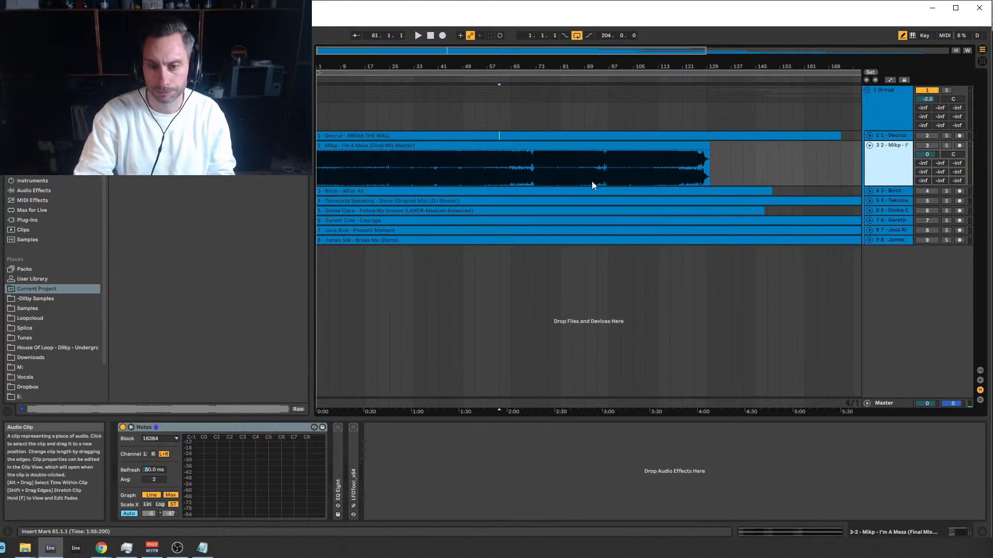
click(361, 146)
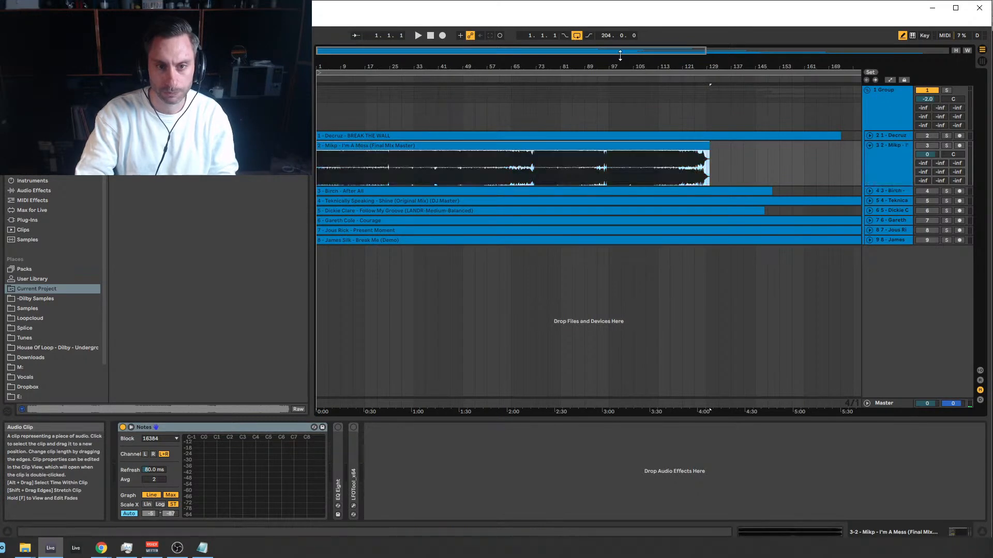
mouse_move(434, 52)
mouse_down()
mouse_move(433, 75)
mouse_move(433, 65)
mouse_up()
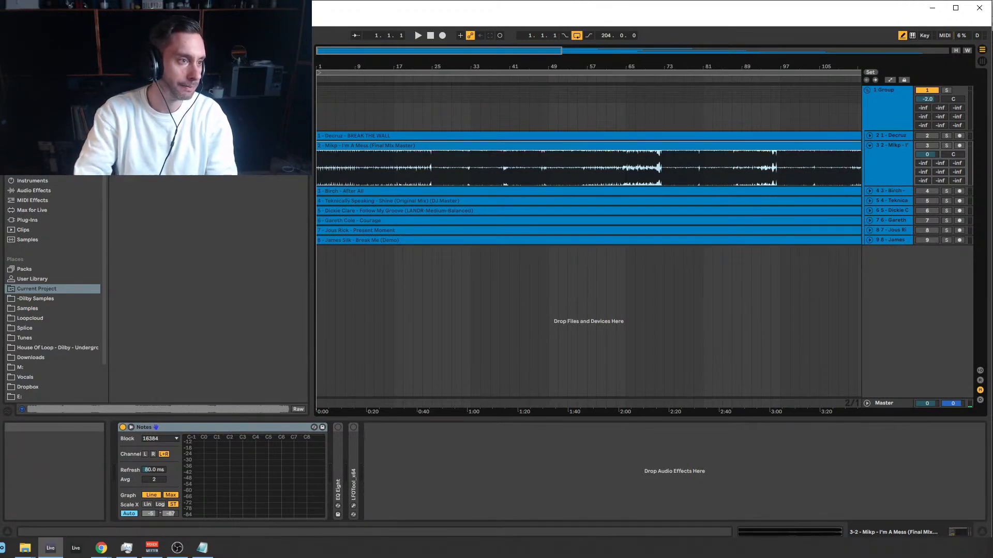
key(alt+Tab)
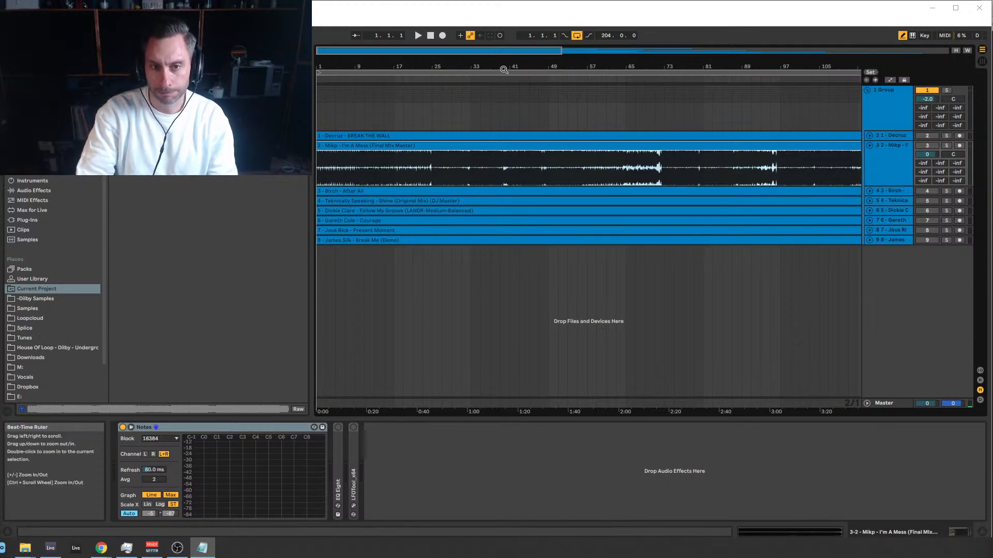
drag(491, 51, 490, 43)
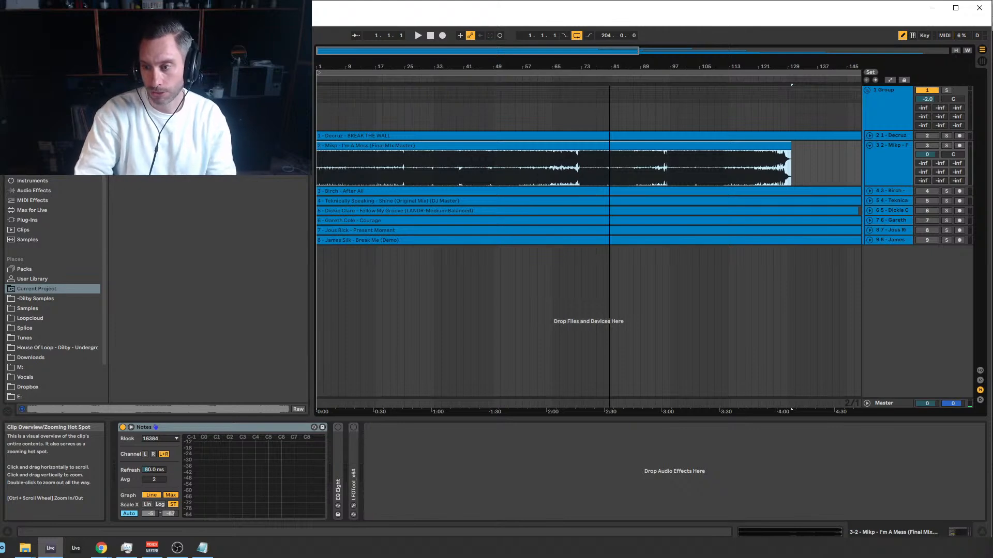
drag(491, 44, 509, 51)
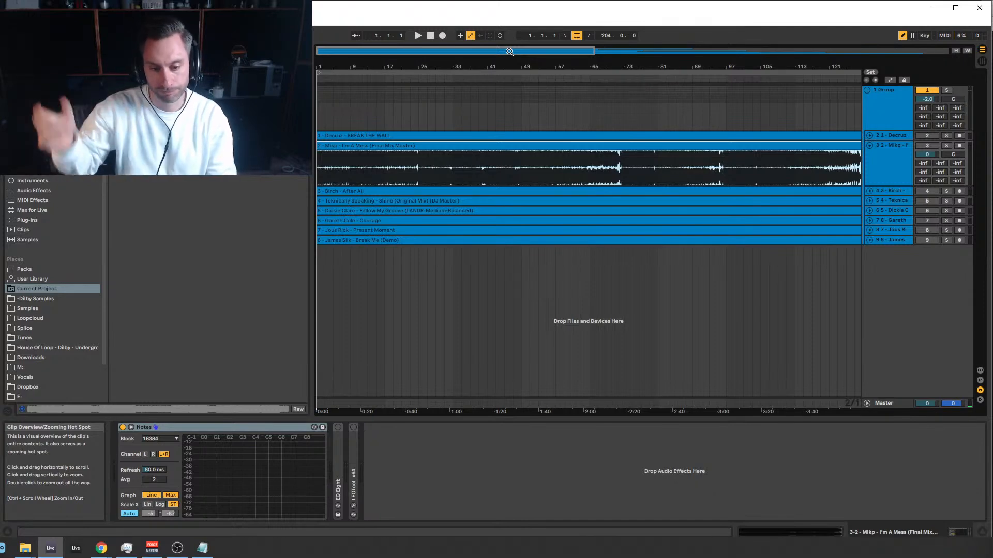
drag(509, 51, 508, 46)
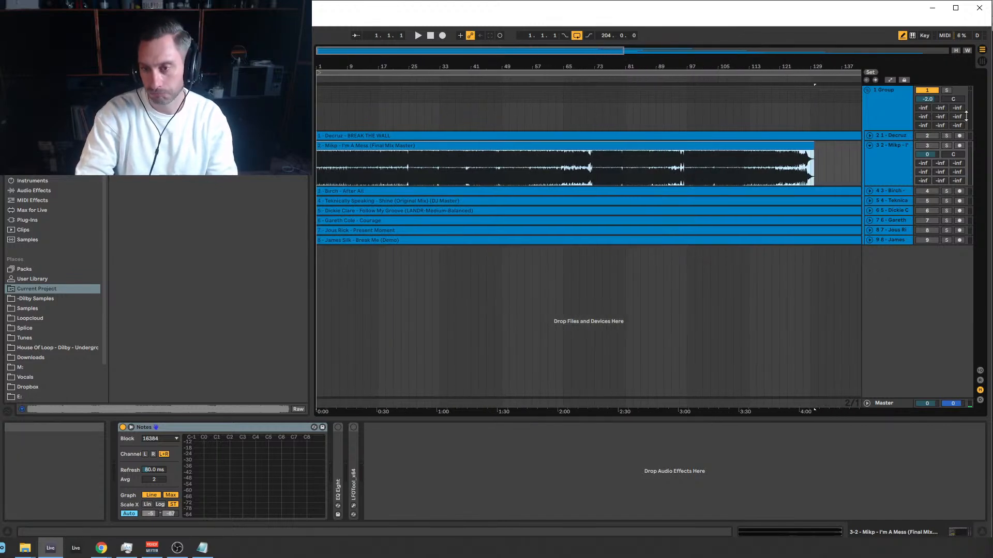
Solo the I'm A Mess (Final Mix Master) track and start playing it from bar 1.
click(946, 147)
click(946, 148)
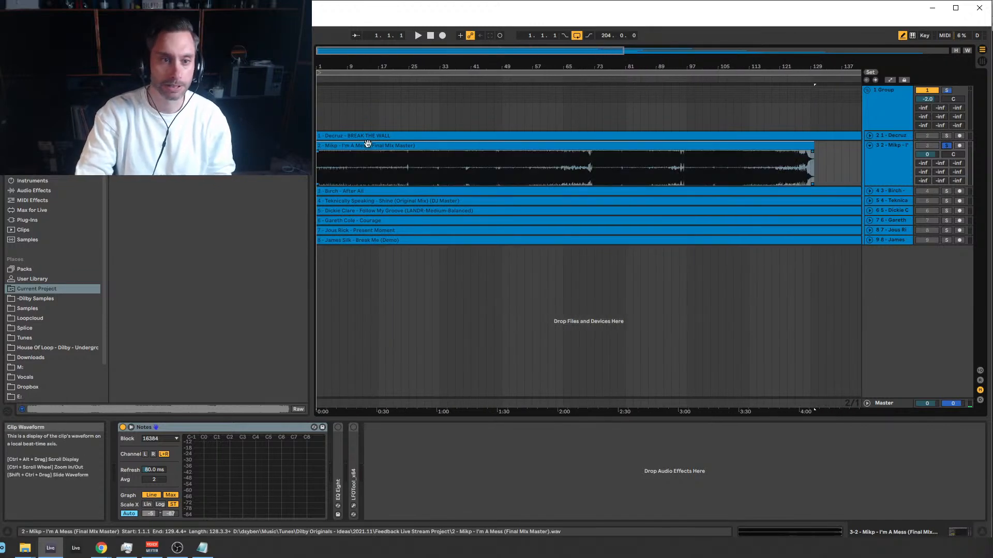
key(space)
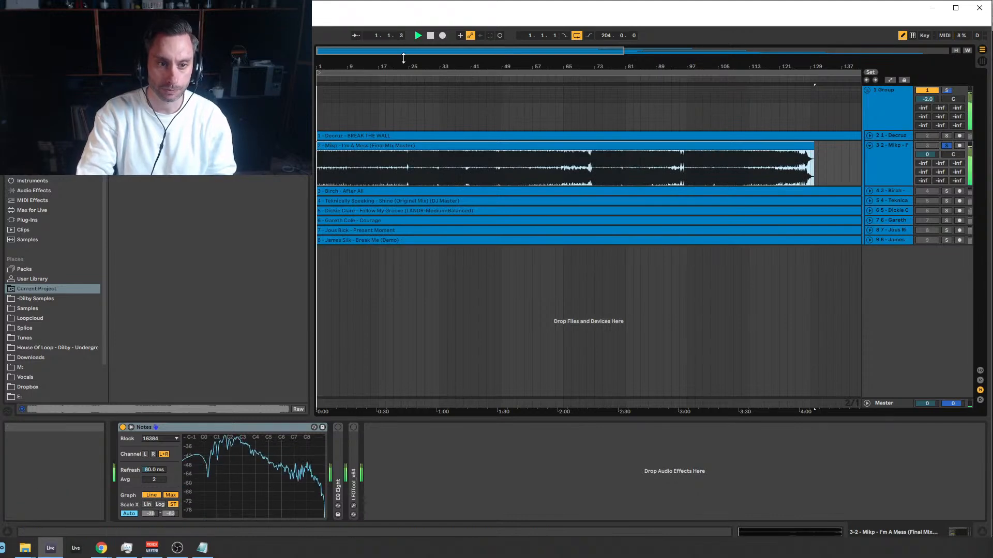
Move the WLM Meter and SPAN devices from the BREAK THE WALL track to the I'm A Mess track's device chain.
double_click(893, 146)
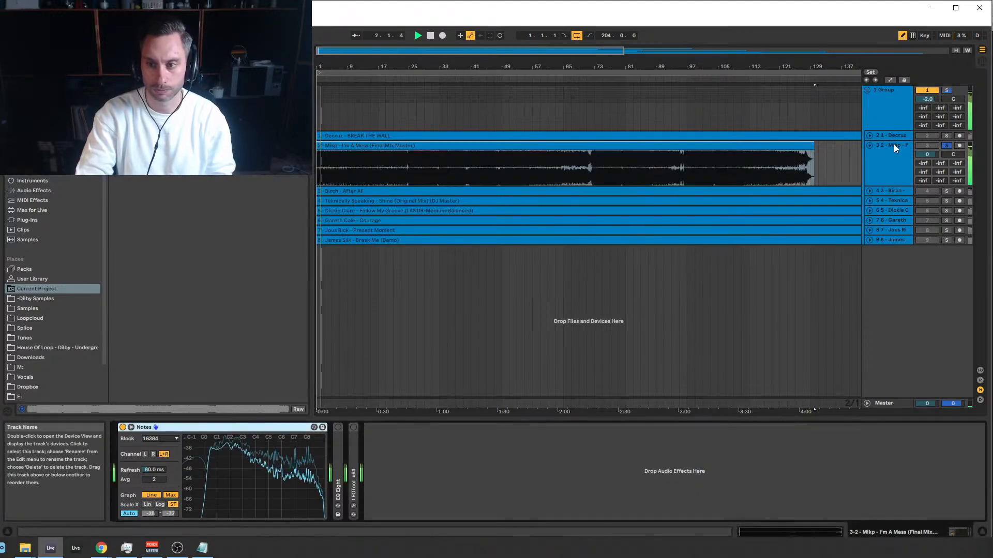
click(884, 136)
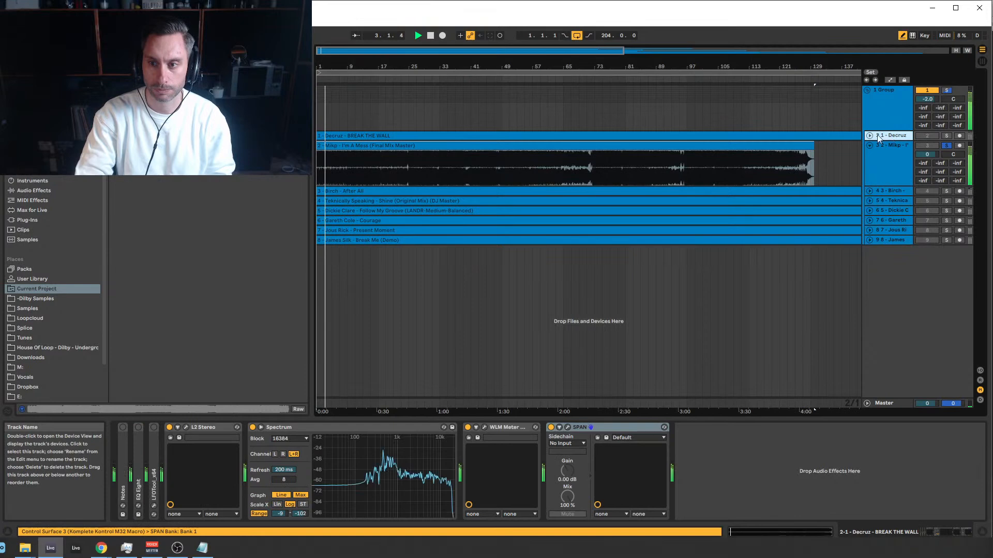
click(519, 428)
click(531, 168)
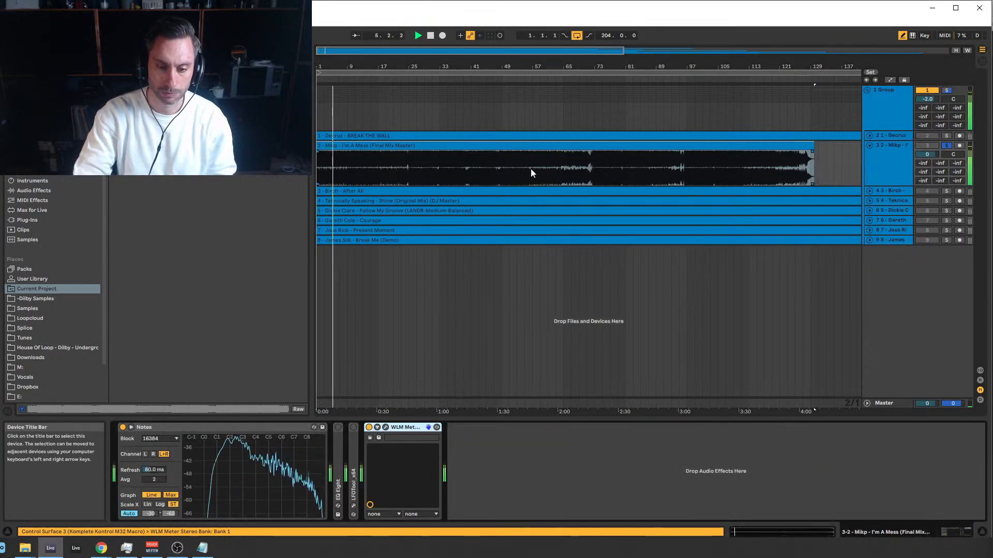
click(897, 149)
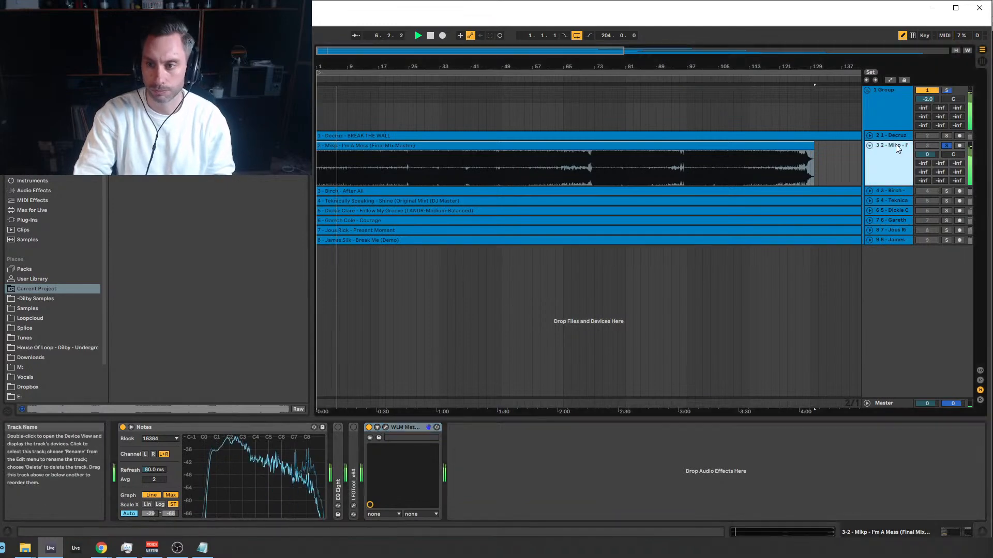
click(870, 137)
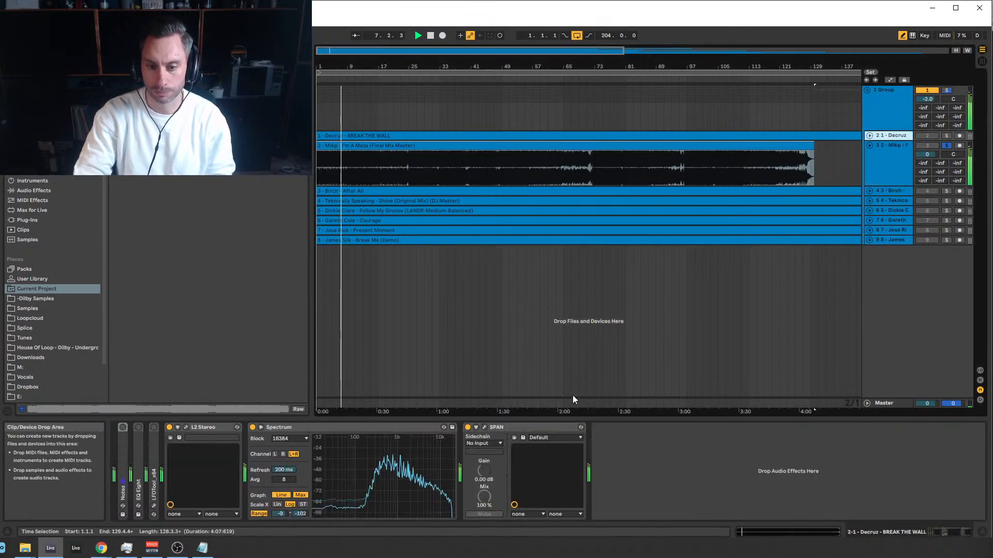
click(550, 429)
click(603, 169)
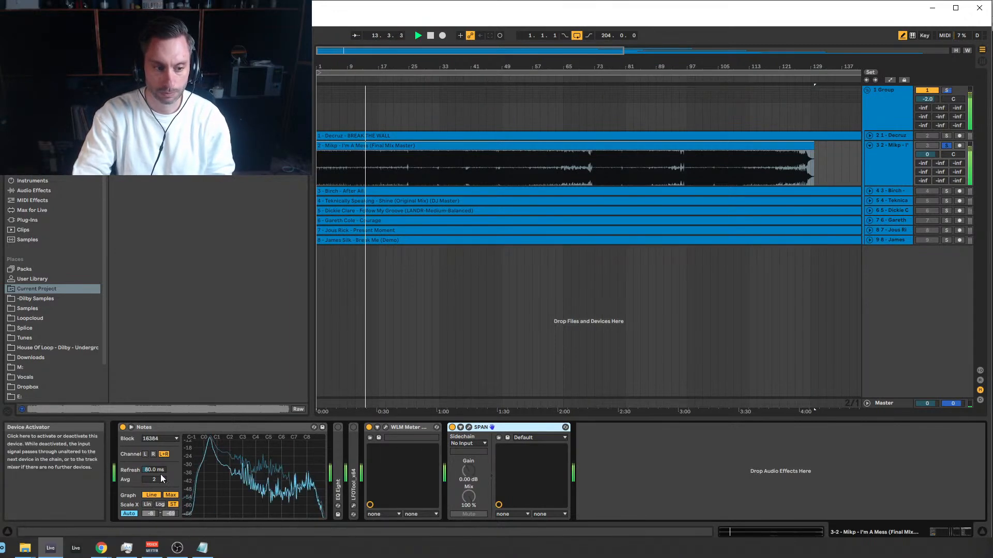
Turn off and fold the Notes analyser, and move Spectrum from BREAK THE WALL to the I'm A Mess chain ahead of WLM Meter.
click(125, 429)
double_click(146, 429)
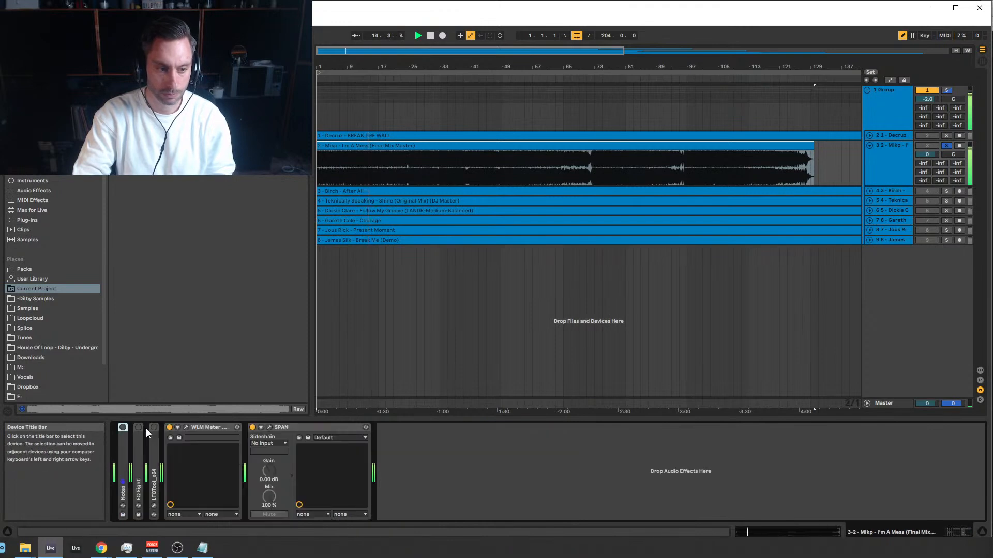
click(902, 135)
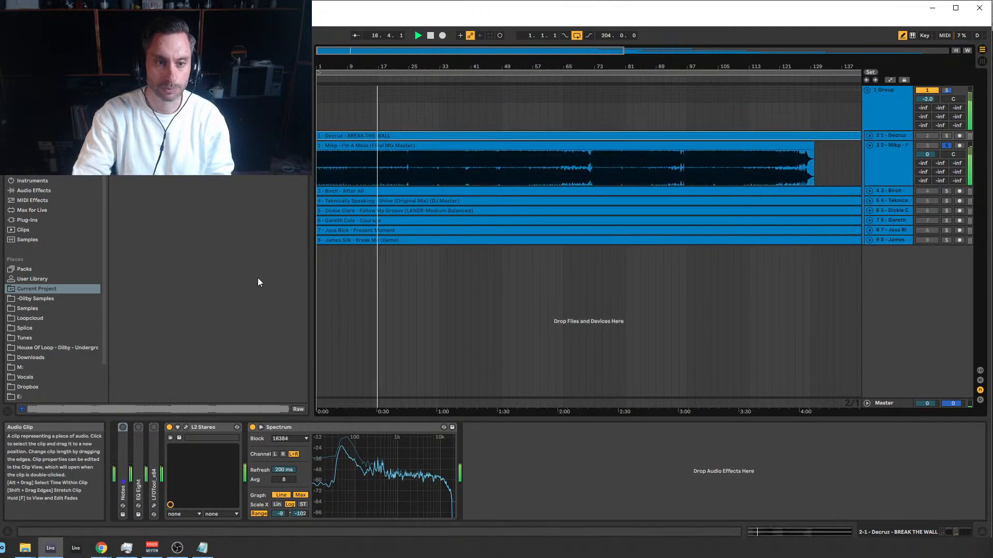
click(301, 428)
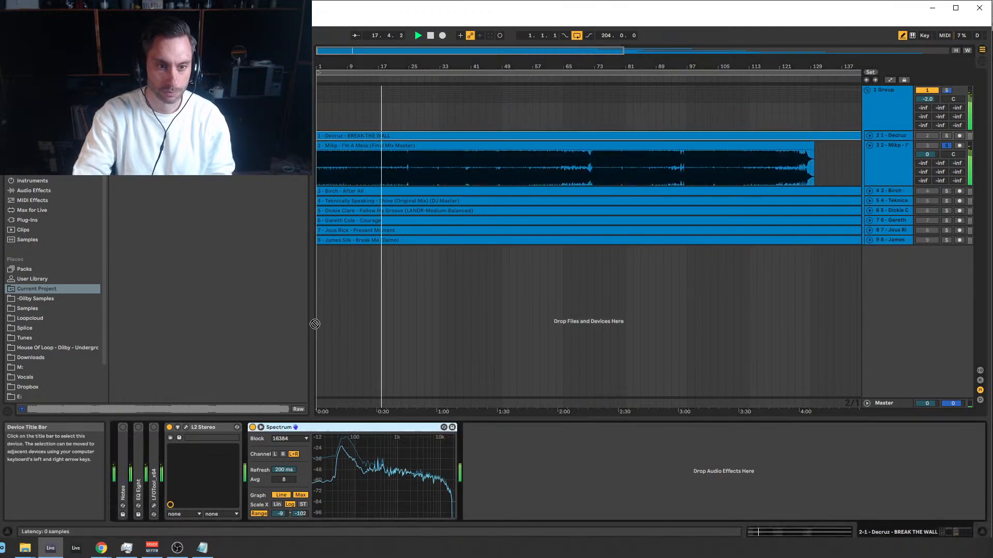
click(344, 166)
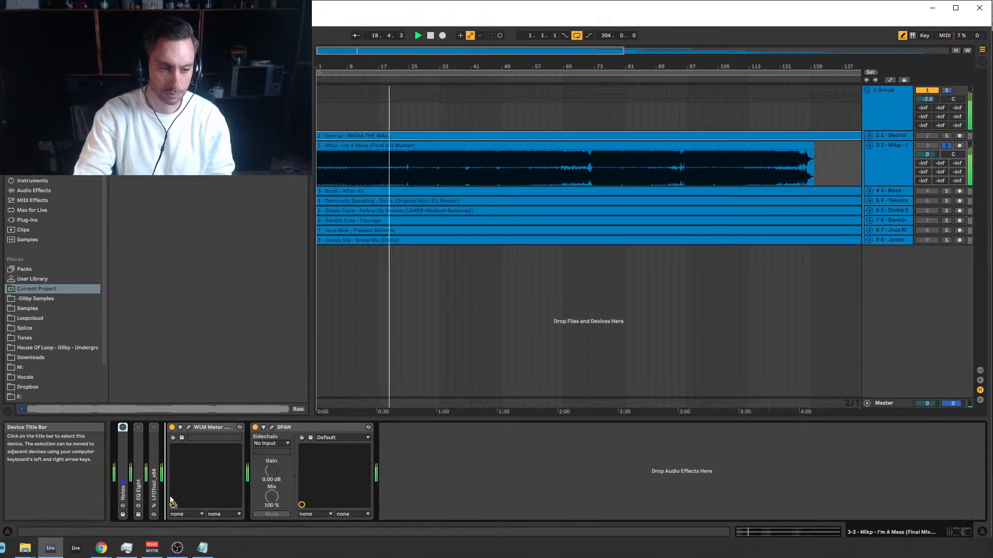
drag(171, 503, 170, 502)
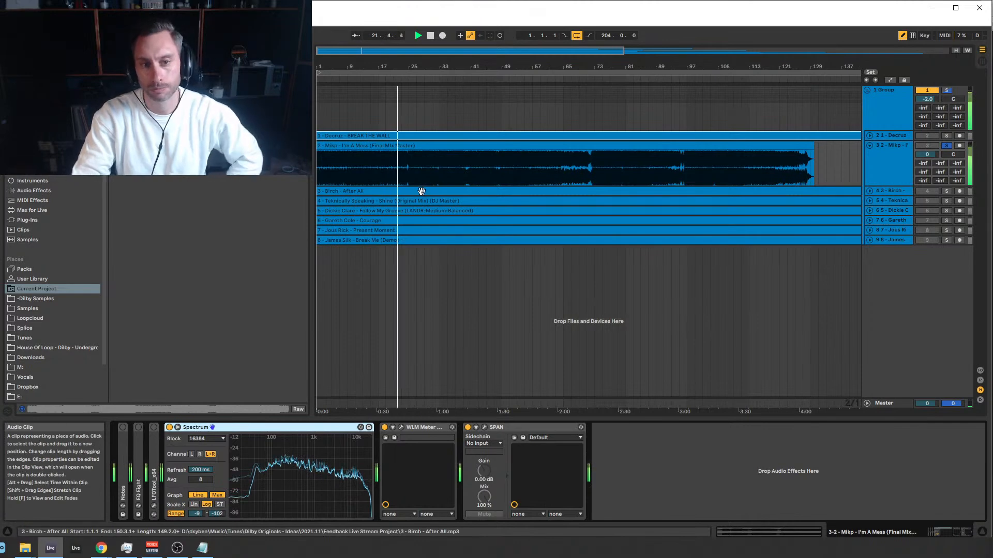
Examine I'm A Mess in Spectrum and the WLM Meter loudness window during playback, and compare with the full clip waveform.
drag(362, 50, 321, 49)
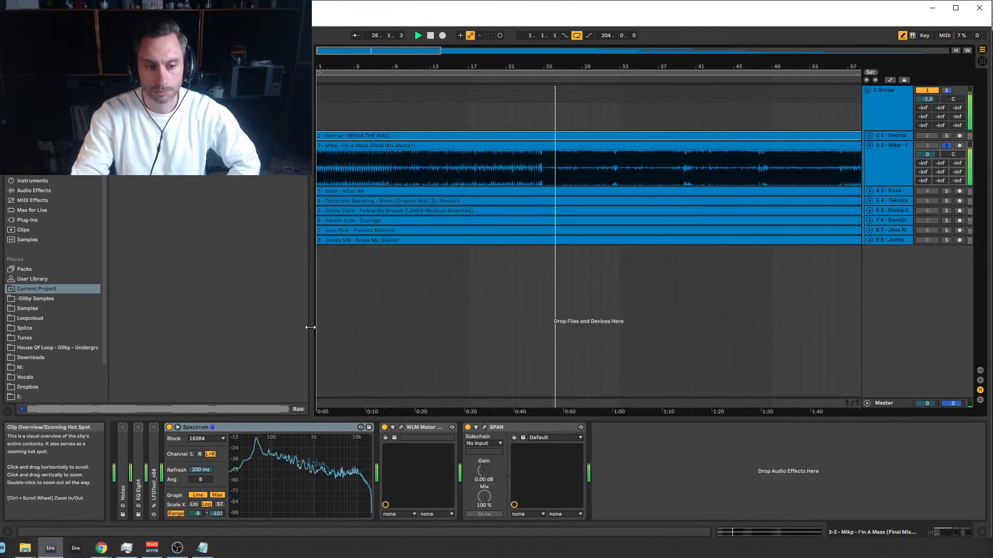
mouse_move(354, 469)
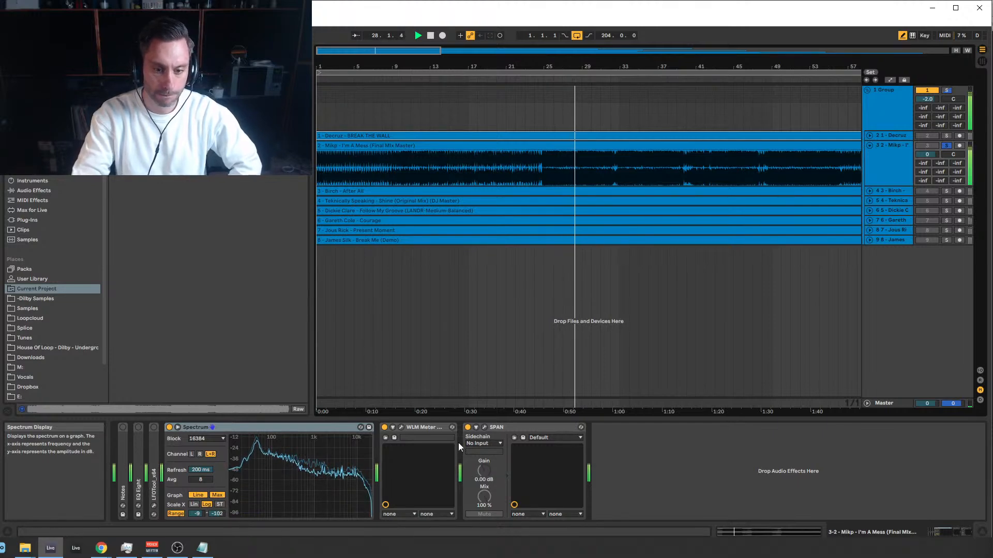
click(401, 428)
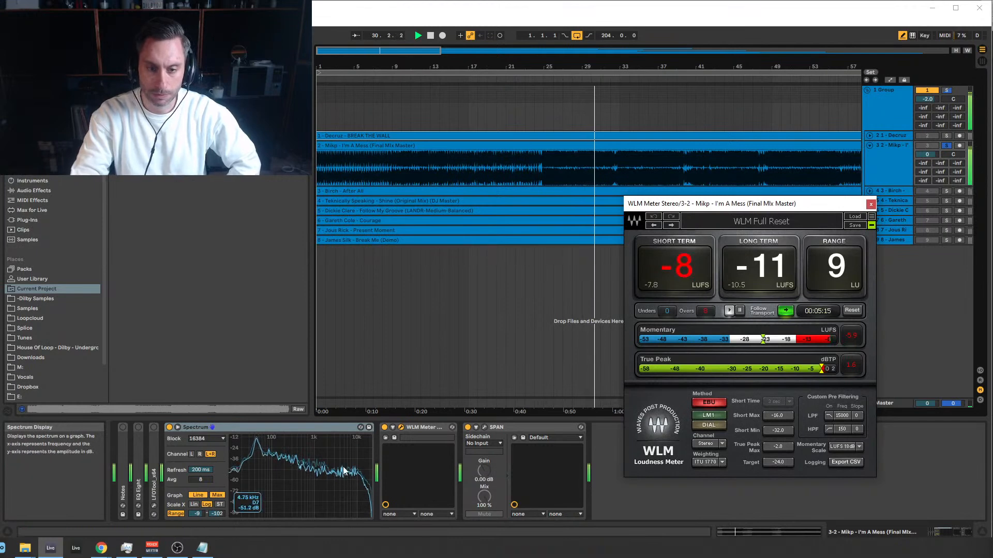
drag(401, 50, 447, 52)
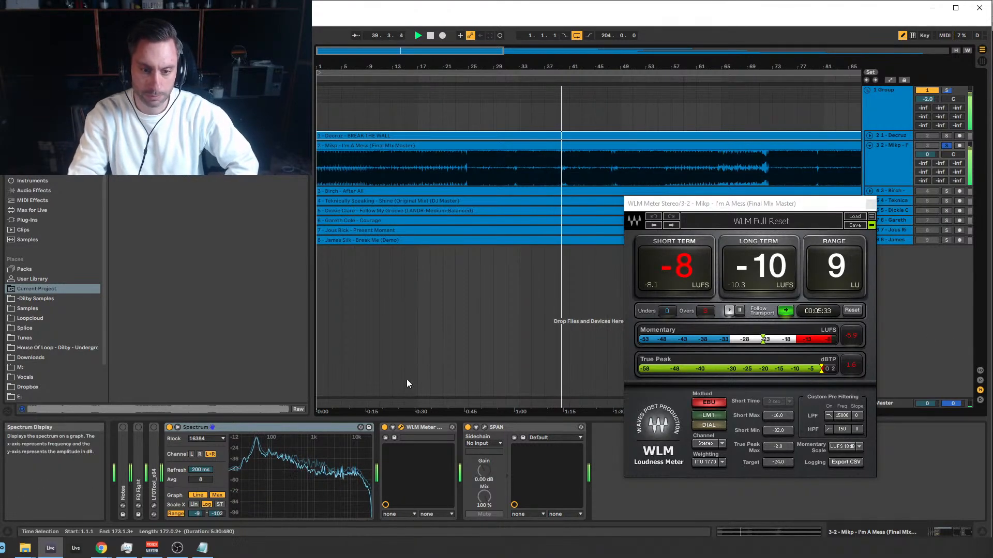
drag(749, 67, 748, 44)
click(798, 169)
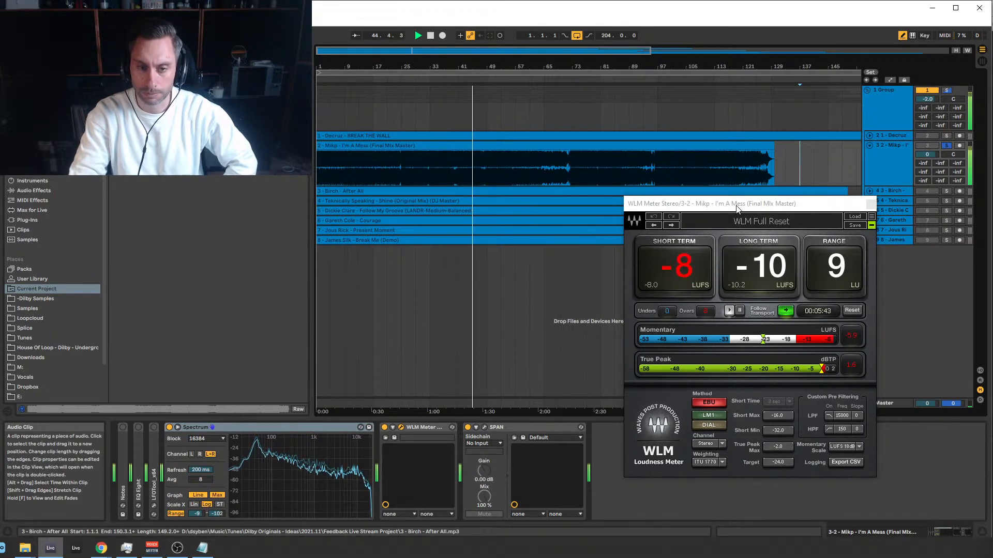
Open the I'm A Mess clip's sample view, inspect the waveform of bars 1 to 3 up close, and close the WLM Meter window.
double_click(342, 151)
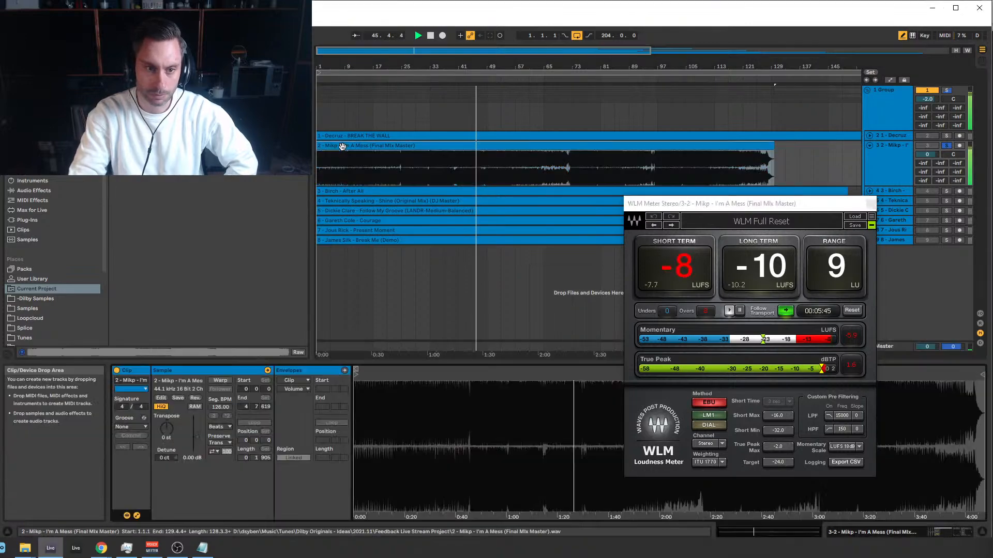
drag(342, 51, 319, 157)
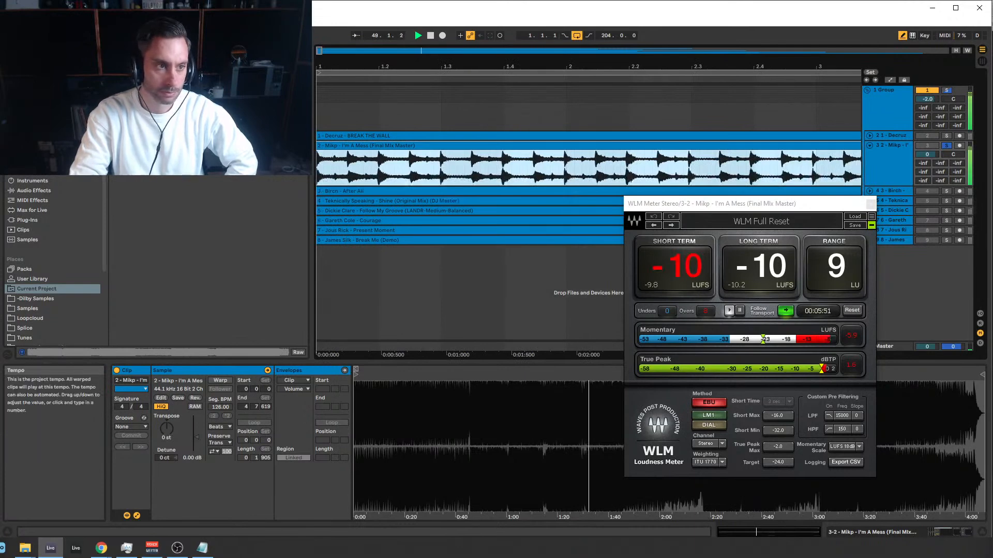
click(48, 35)
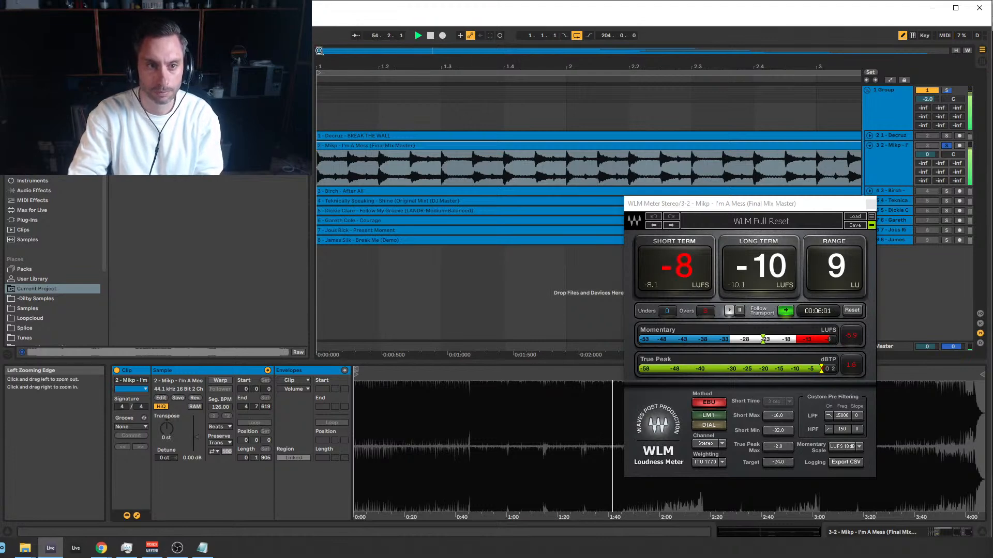
click(319, 51)
drag(319, 50, 319, 12)
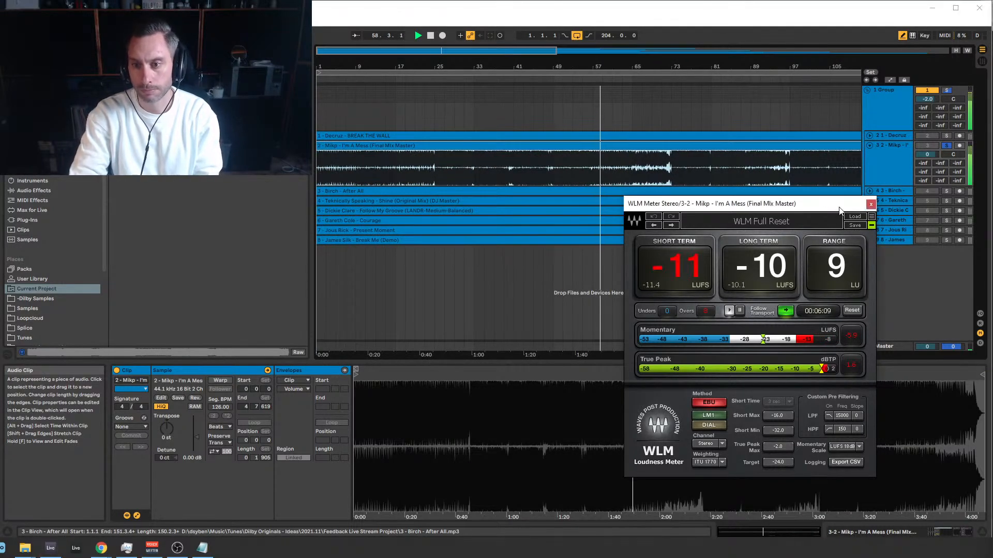
click(870, 206)
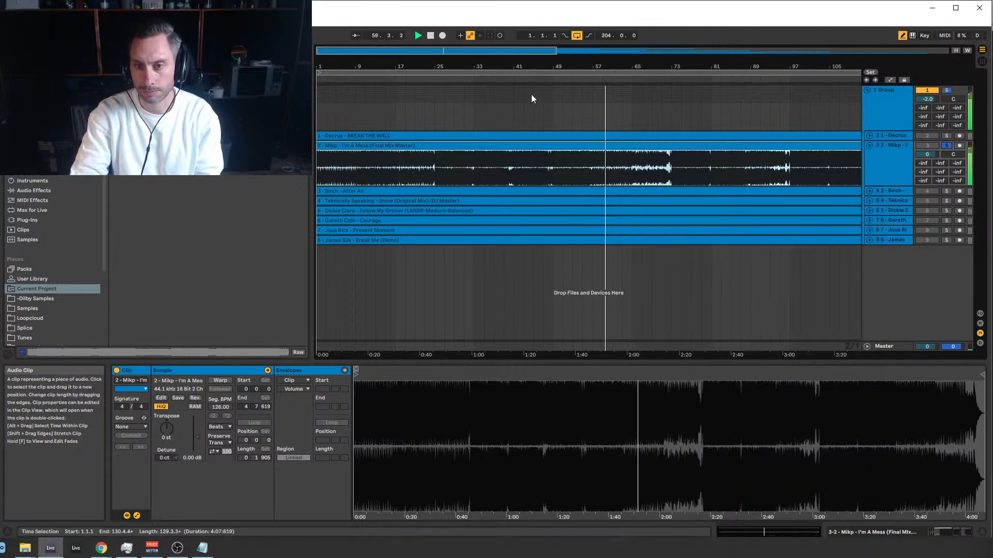
Examine the ending of I'm A Mess by selecting bars 125 to 130, and stop playback around bar 75.
scroll(684, 354, down, 5)
drag(531, 51, 515, 51)
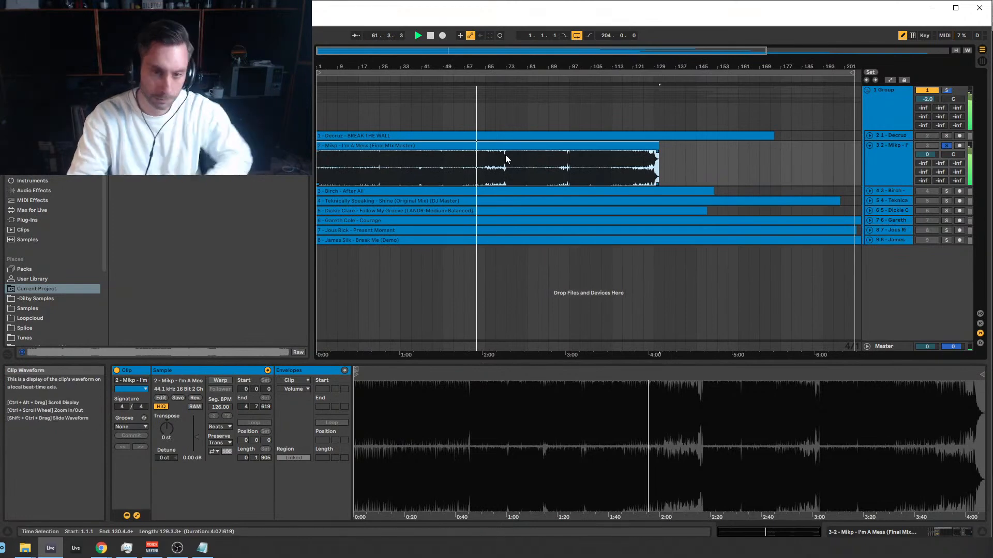
click(632, 170)
drag(646, 169, 664, 169)
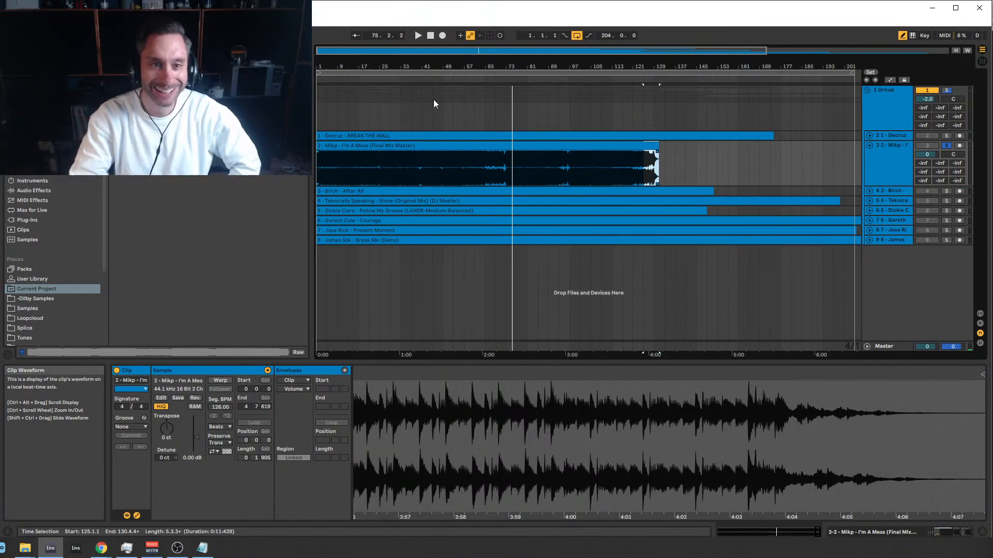
Examine the outro and intro of I'm A Mess by marking bars 123, 103, 3 and 5 on its clip.
drag(431, 66, 481, 89)
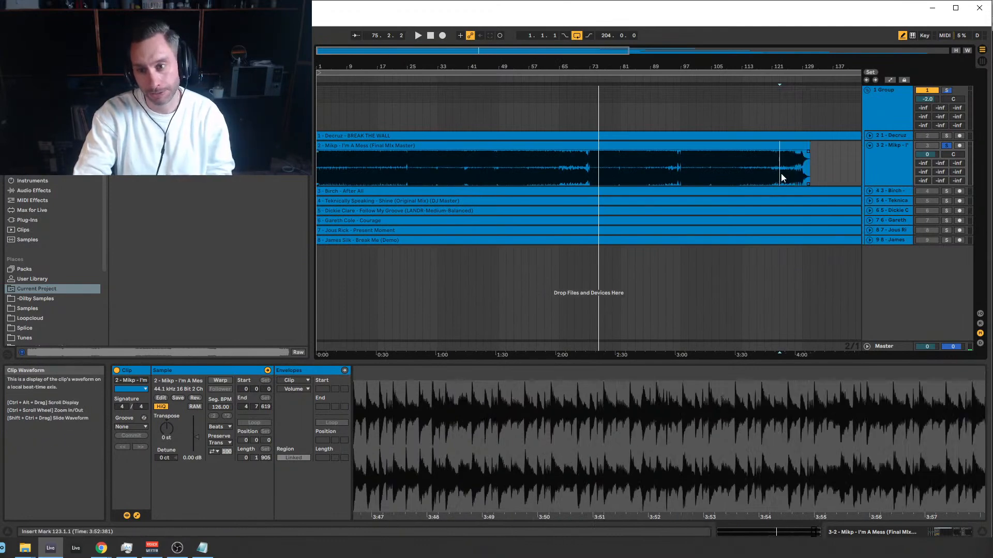
click(816, 168)
click(704, 173)
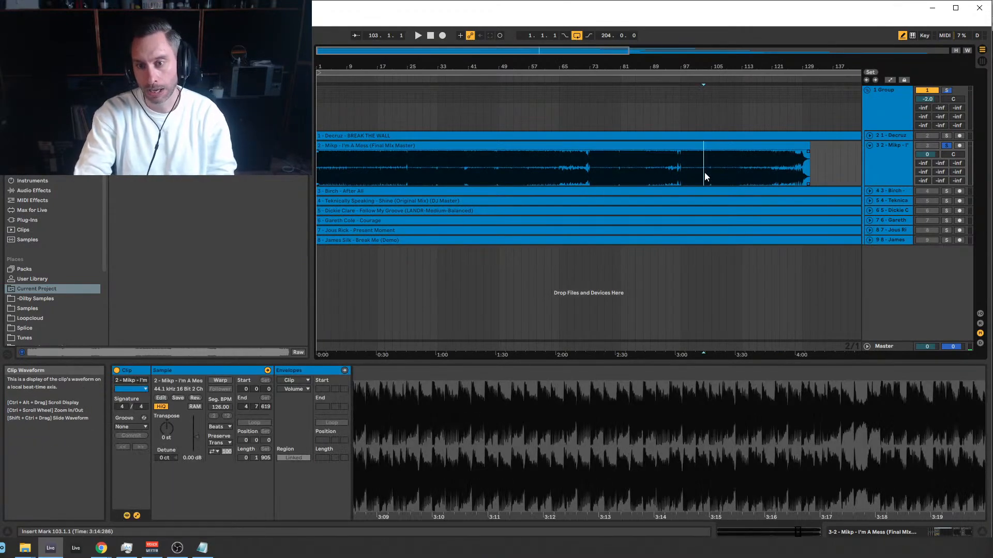
drag(486, 66, 485, 64)
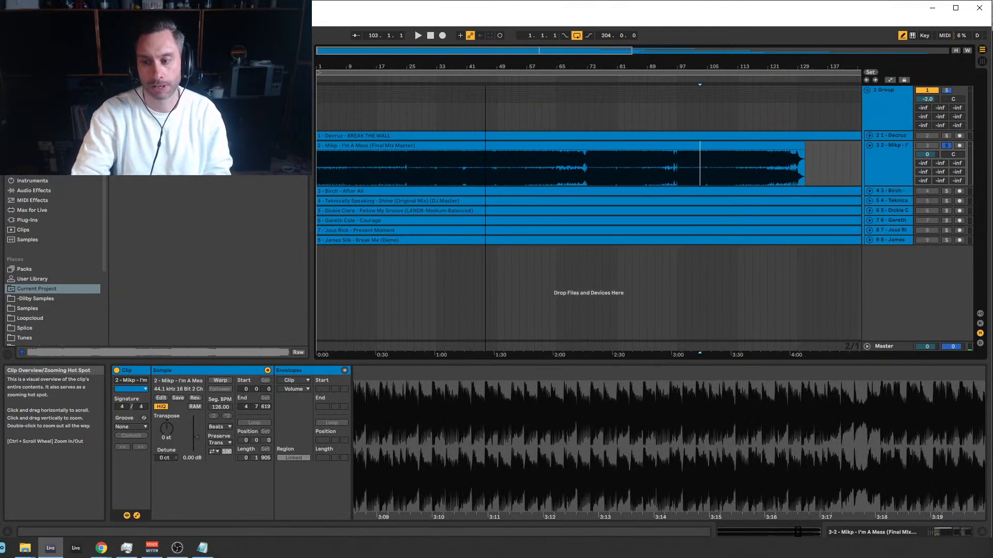
click(324, 165)
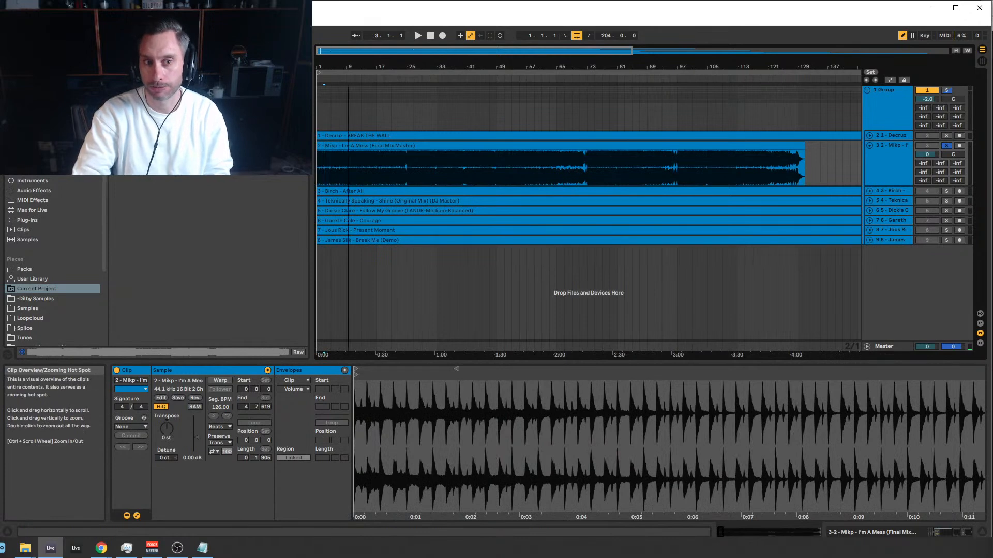
click(332, 164)
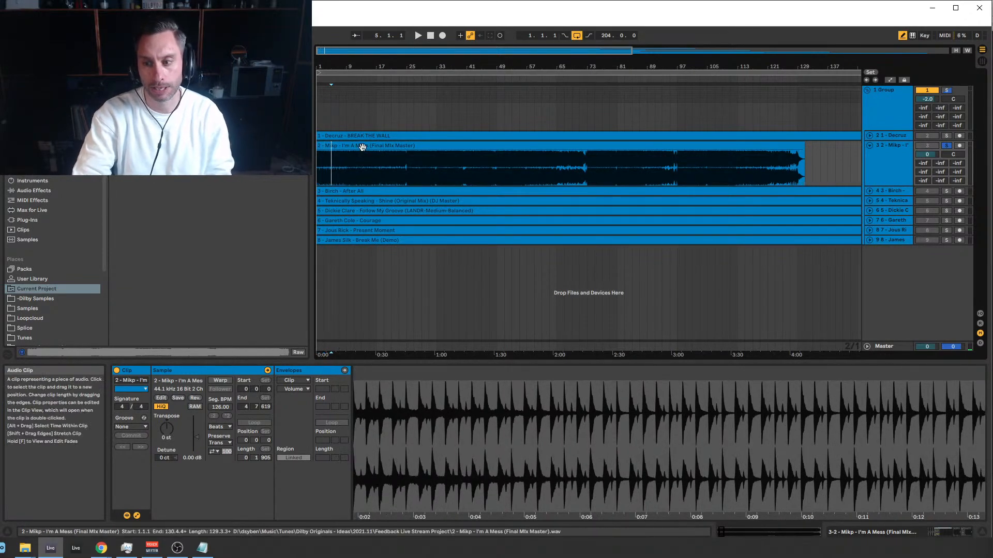
Examine the intro of I'm A Mess by selecting bars 3 to 25 and marking bars 17 and 9 on its clip.
drag(323, 169, 405, 168)
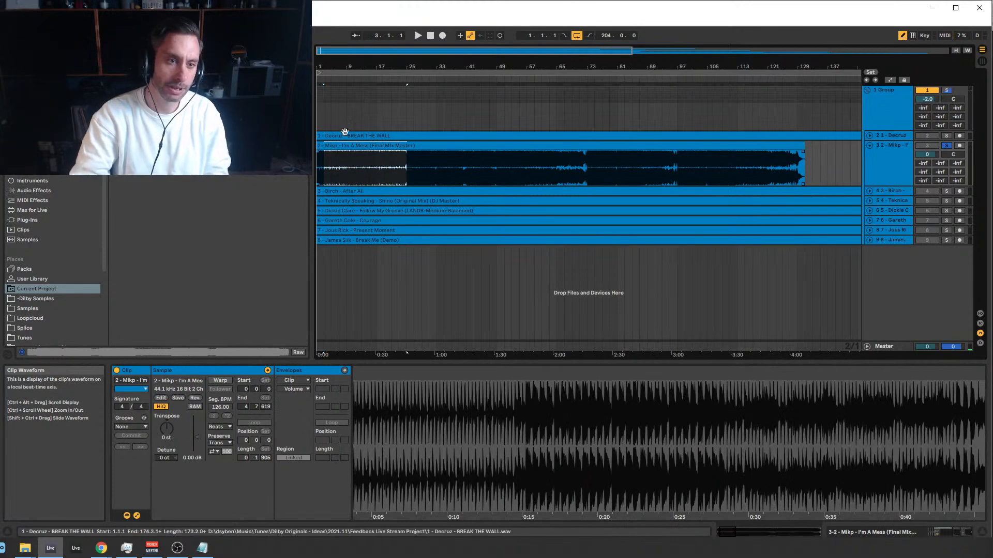
click(331, 145)
drag(336, 55, 397, 98)
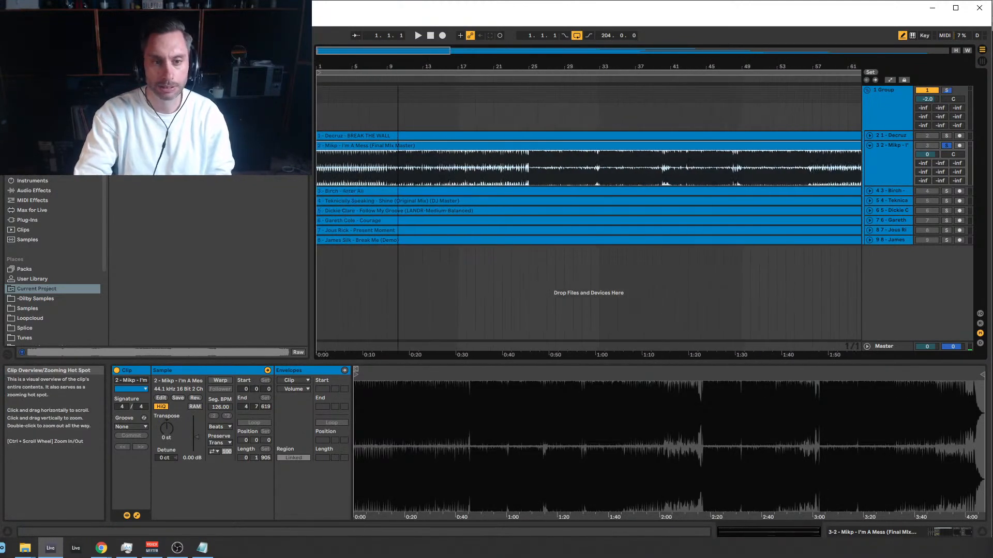
click(458, 169)
click(387, 169)
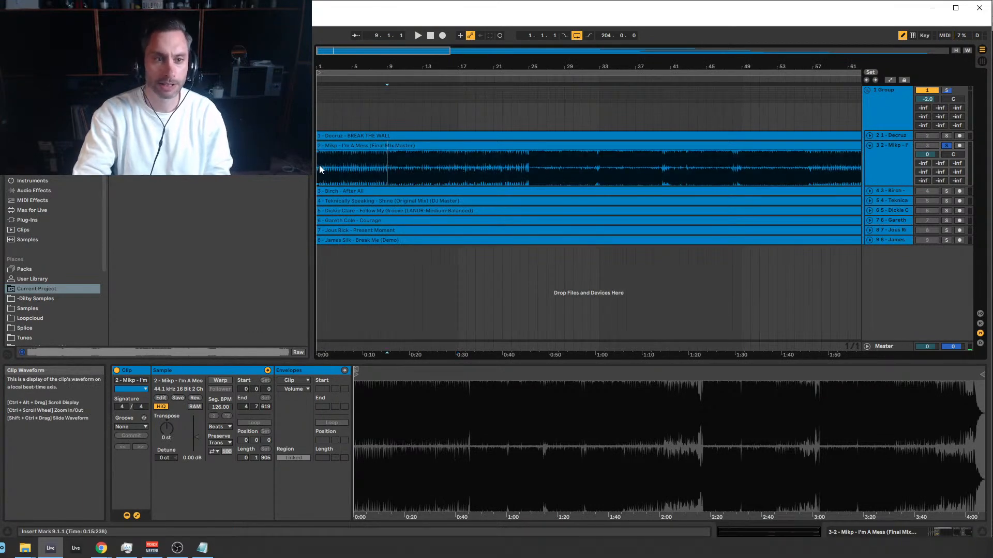
Examine the intro in eight-bar sections by selecting bars 9 to 17 and 17 to 25 of I'm A Mess.
drag(316, 166, 460, 168)
click(389, 169)
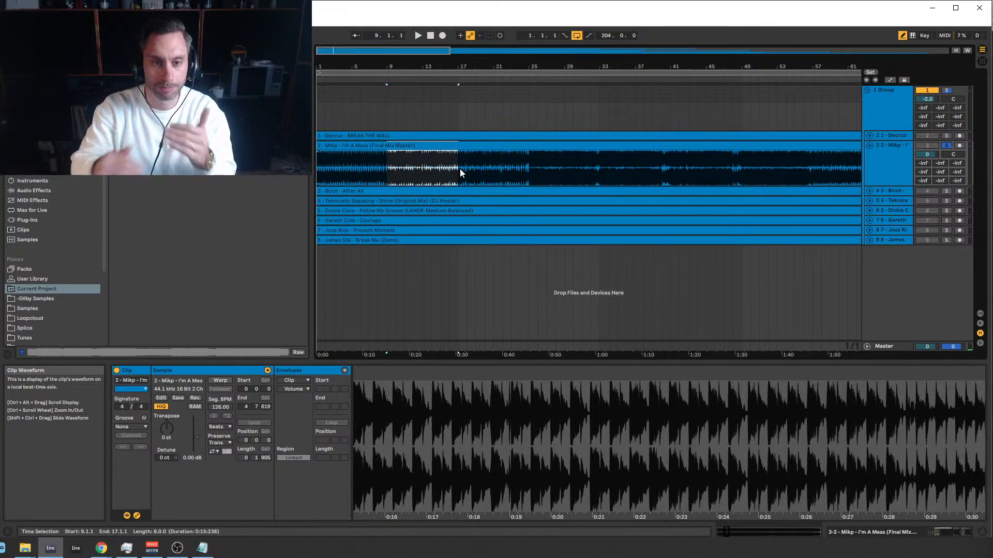
drag(460, 168, 527, 170)
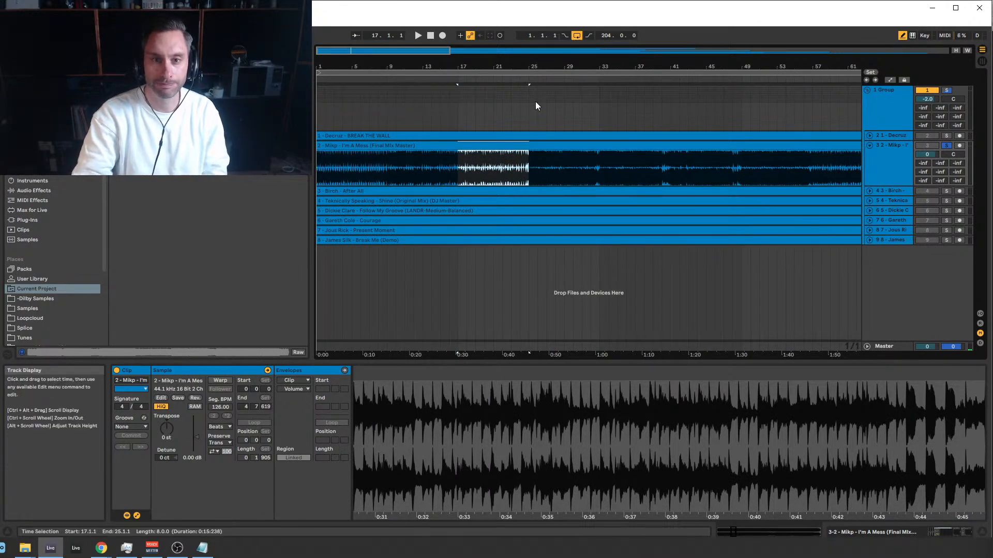
click(529, 114)
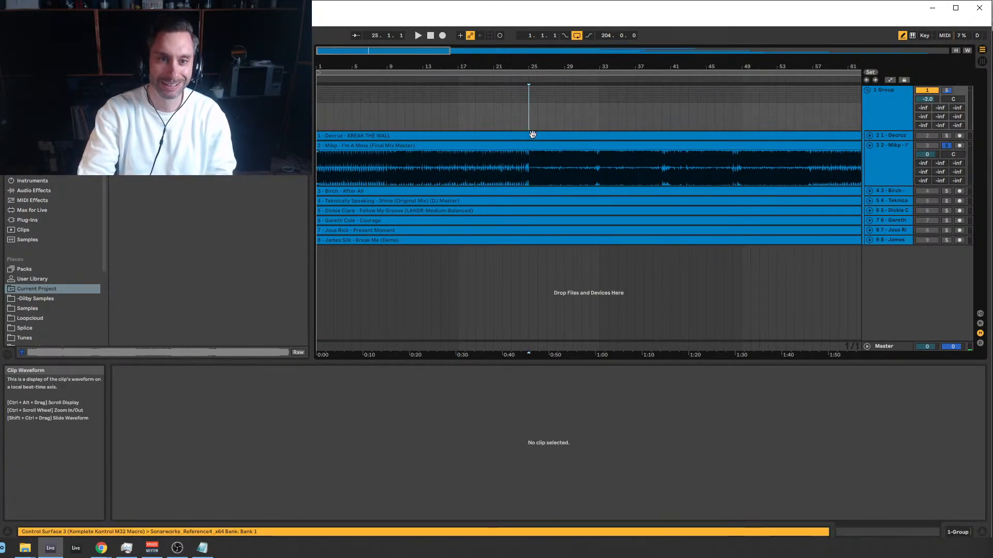
drag(530, 127, 457, 120)
drag(389, 51, 389, 34)
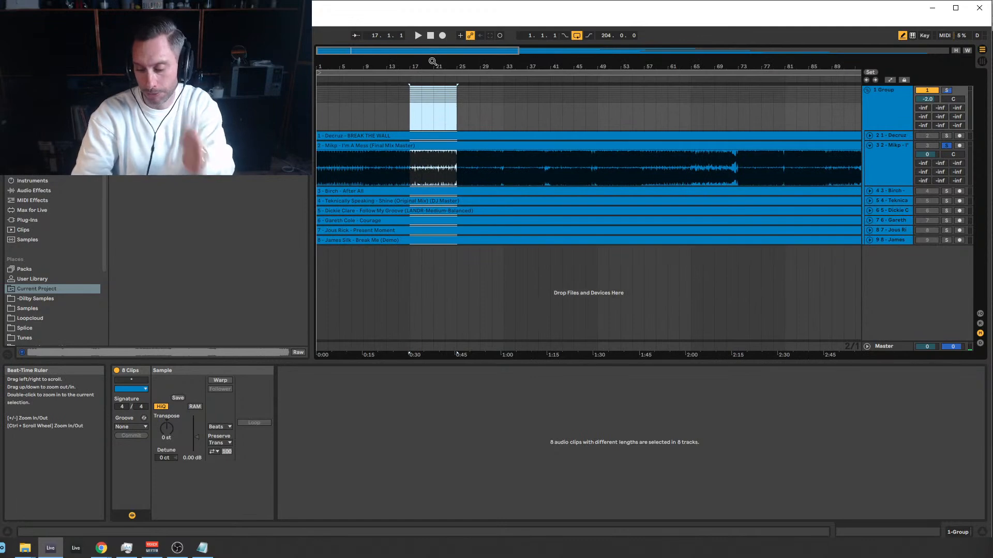
Listen to the intro of I'm A Mess from bars 9, 19 and 23, and stop playback around bar 27.
click(362, 115)
click(367, 169)
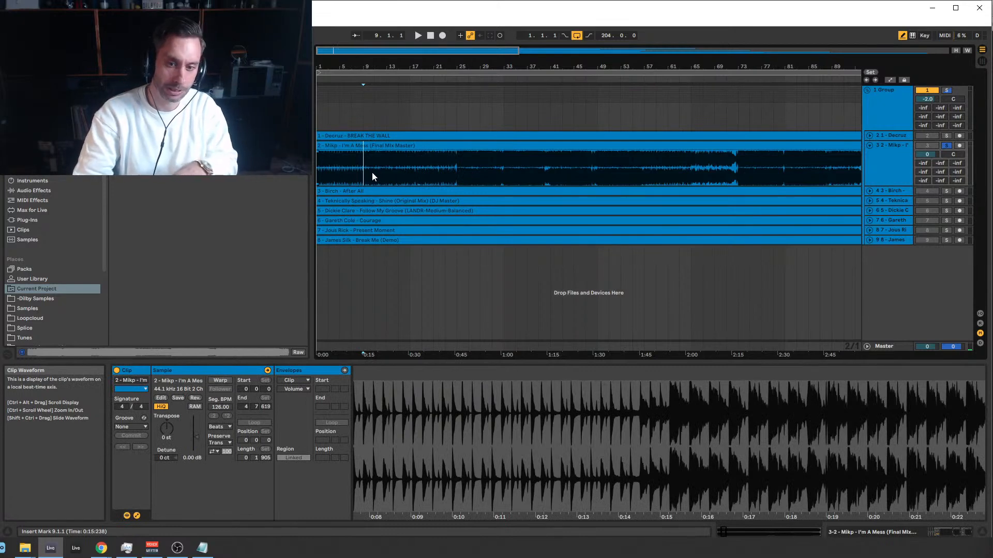
drag(533, 66, 532, 56)
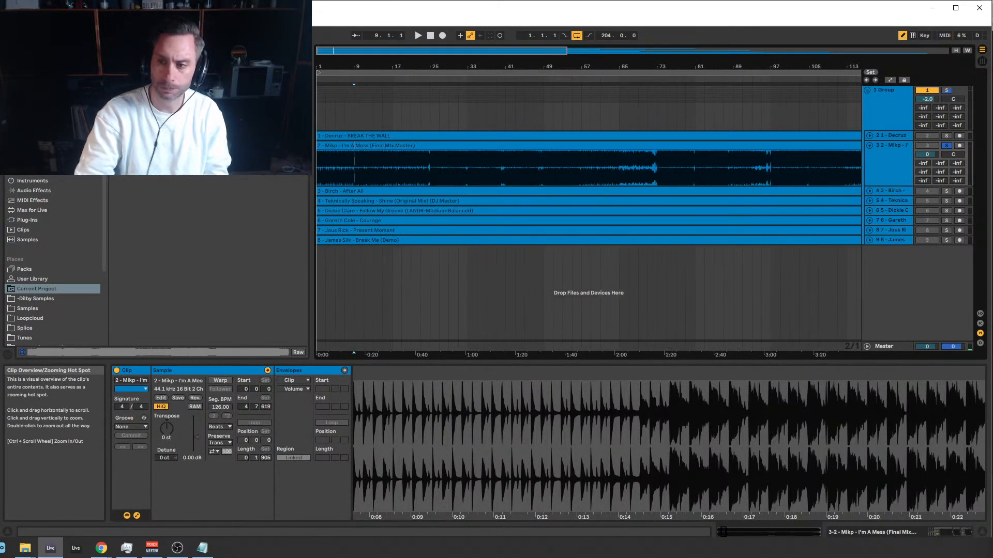
key(space)
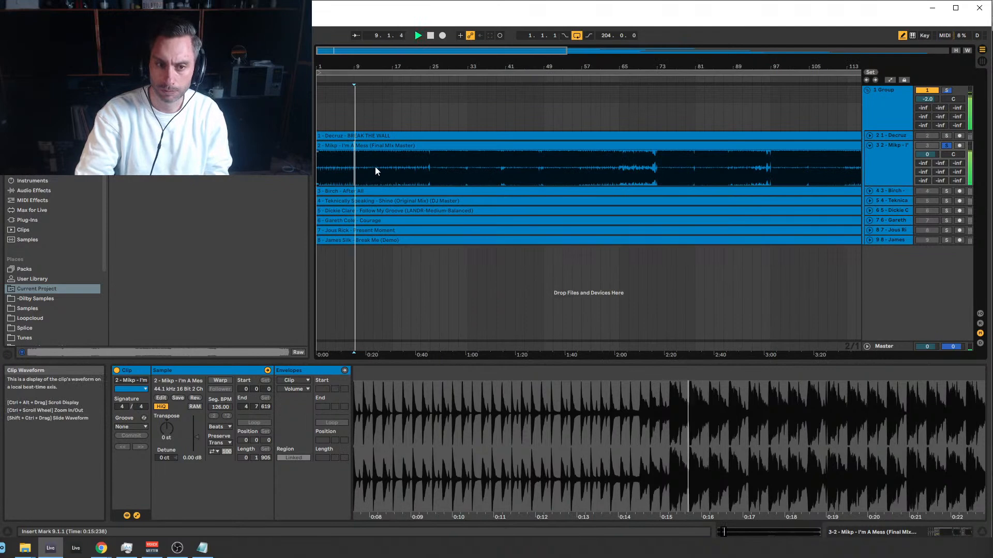
click(401, 166)
key(space)
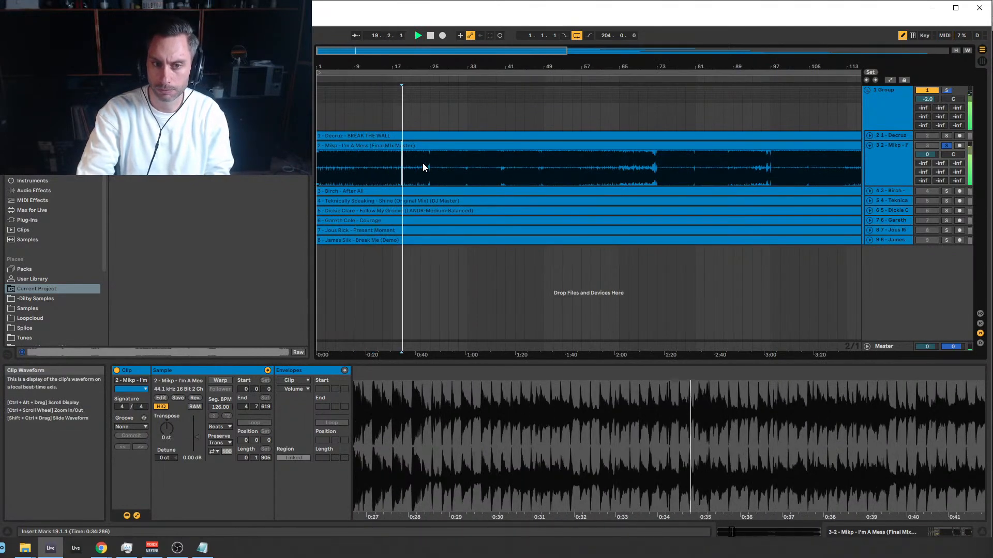
click(422, 164)
click(427, 166)
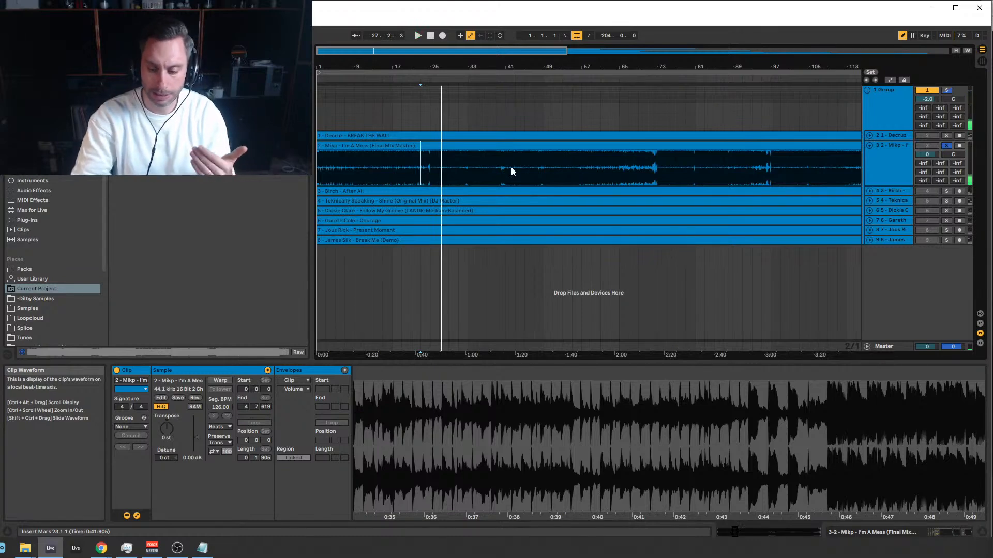
Examine the full 24-bar intro of I'm A Mess by selecting bars 1 to 25, and mark bar 21.
drag(427, 50, 385, 63)
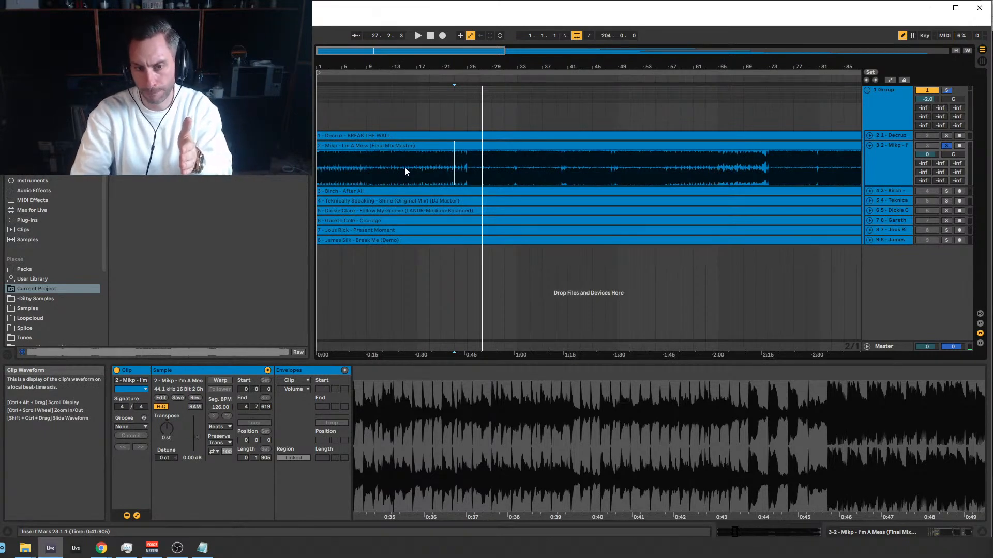
click(466, 169)
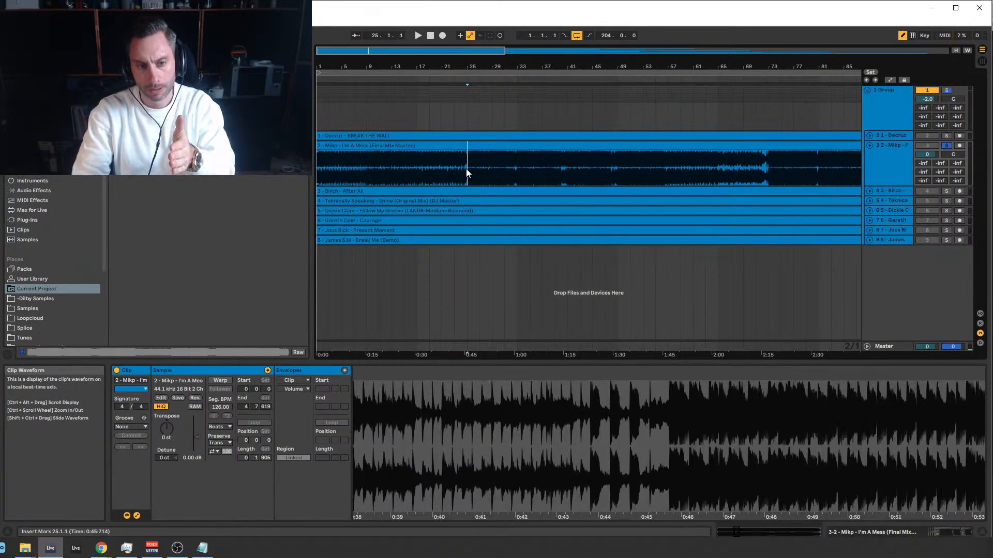
drag(466, 168, 317, 169)
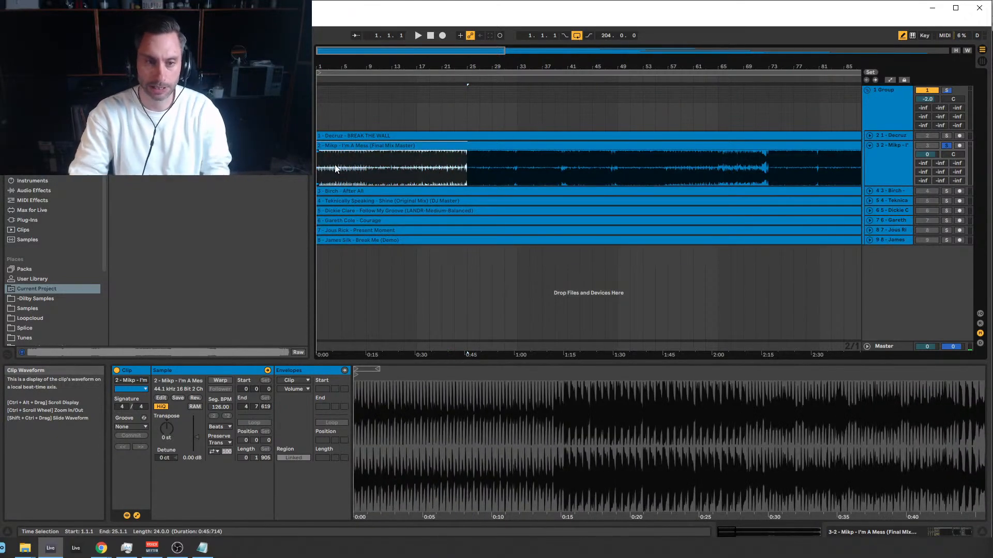
drag(326, 170, 437, 172)
click(441, 168)
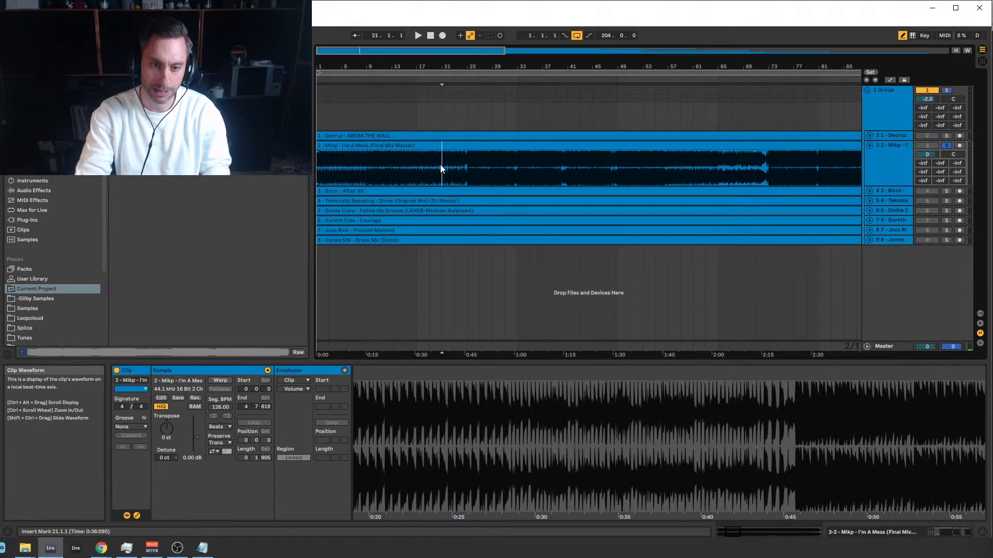
Listen through the arrangement of I'm A Mess from bars 25, 43, 53, 77 and 83, then stop playback.
click(467, 168)
key(space)
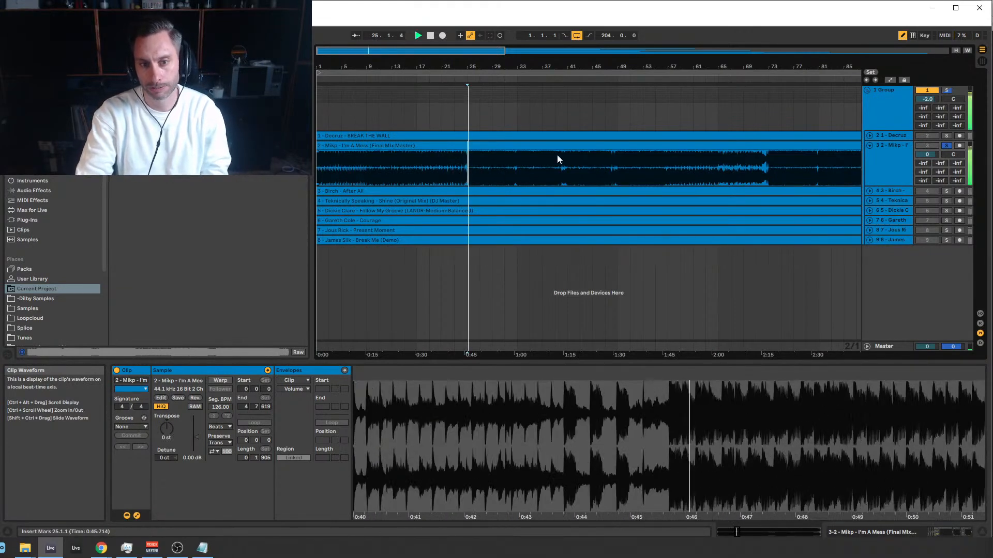
click(582, 169)
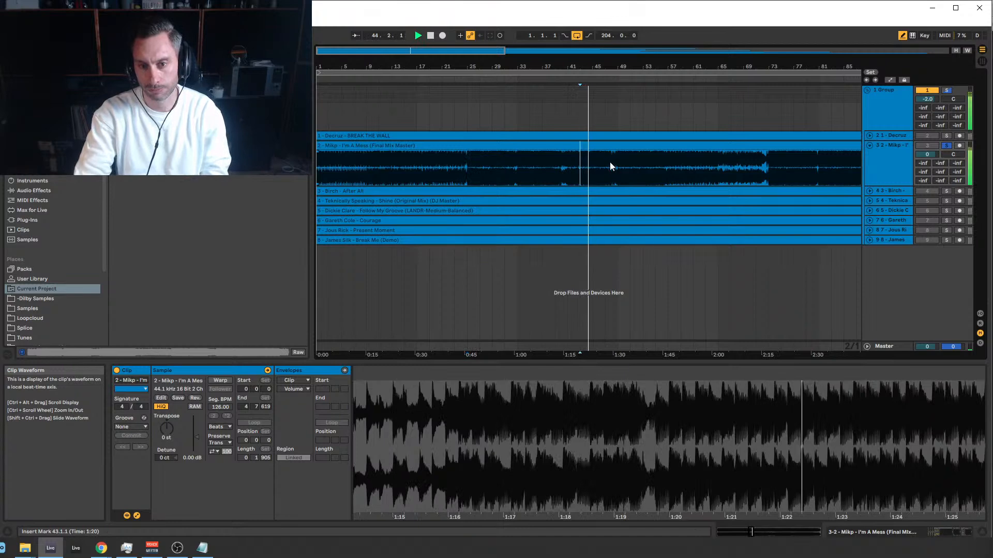
click(643, 166)
drag(473, 53, 538, 55)
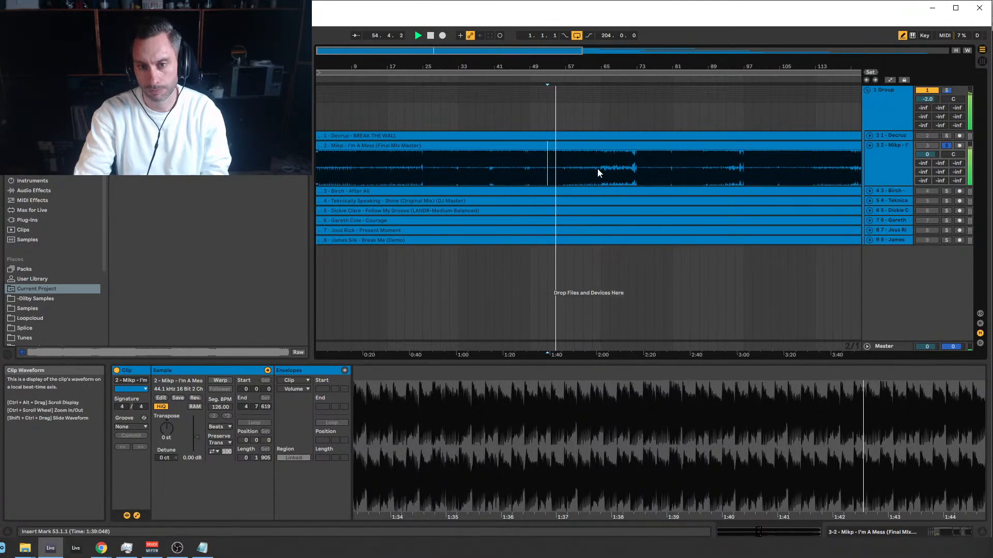
click(654, 166)
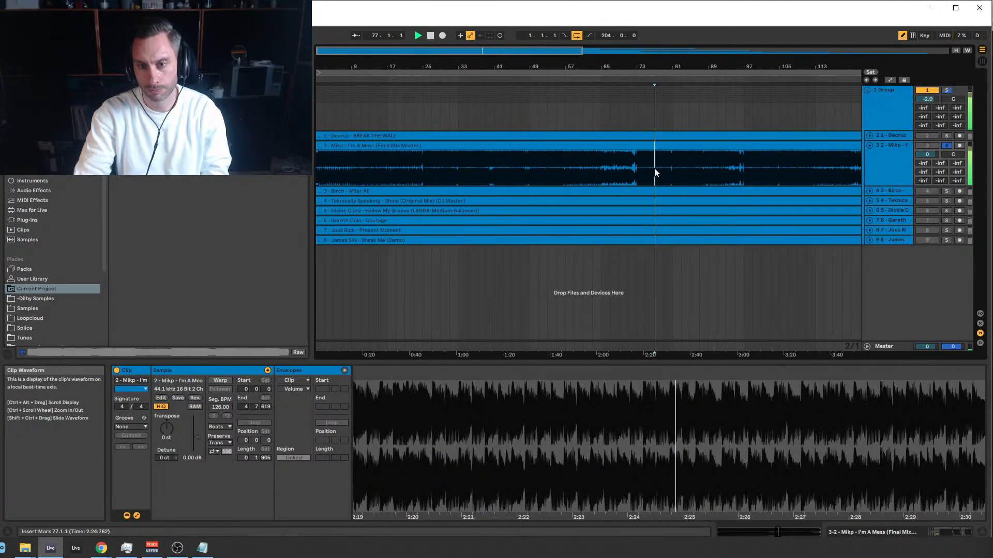
click(683, 165)
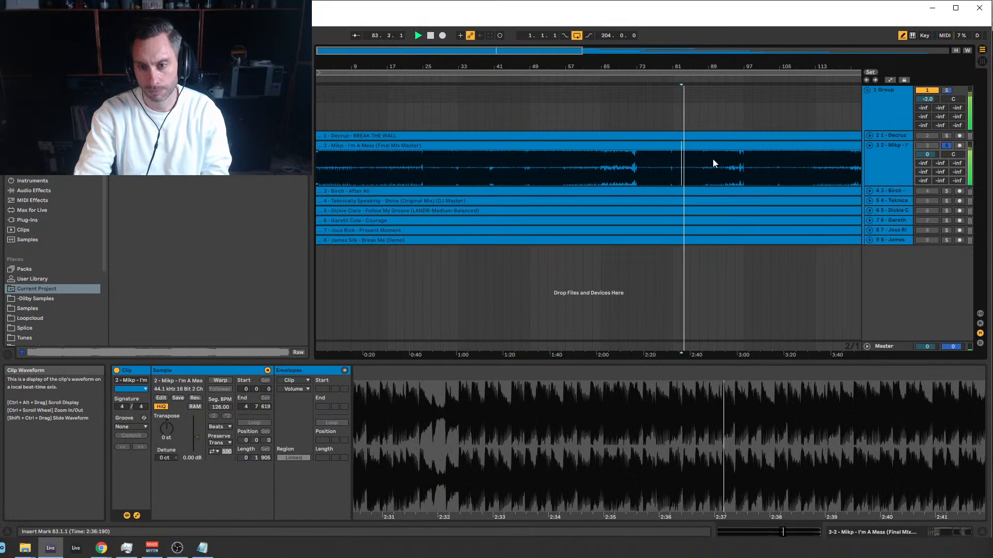
key(space)
Compare section lengths in I'm A Mess by selecting bars 81 to 89, 25 to 57, 9 to 25 and 25 to 33.
drag(673, 158, 706, 157)
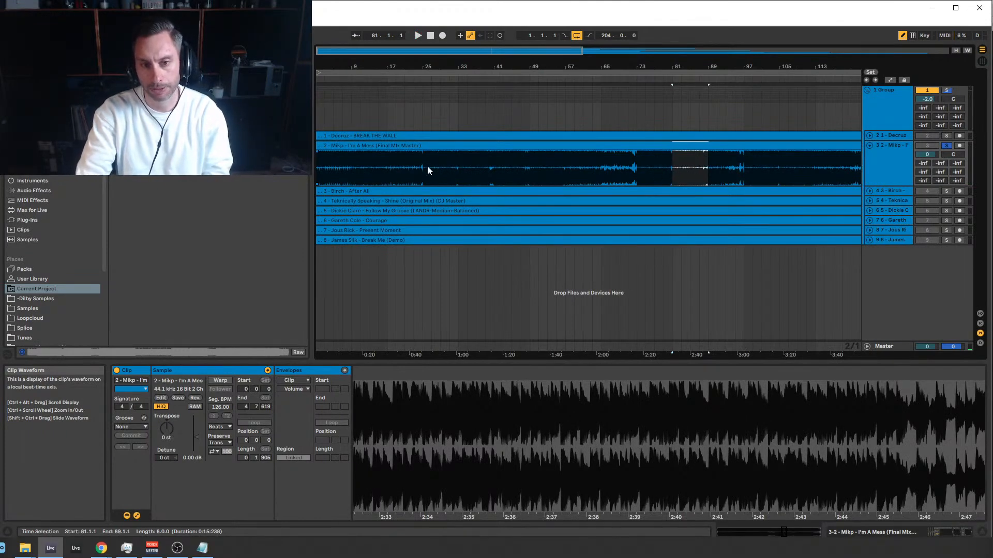
drag(421, 168, 562, 167)
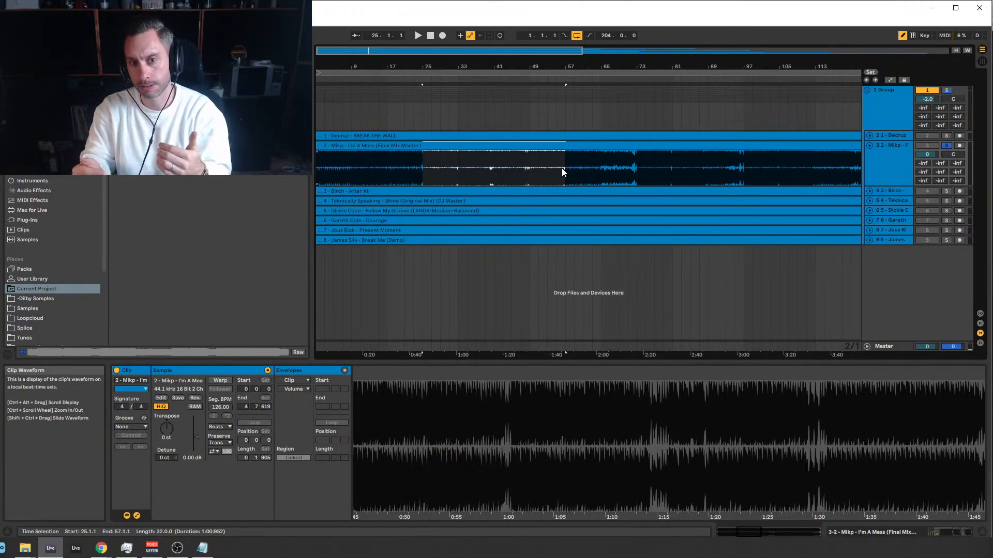
drag(351, 167, 423, 169)
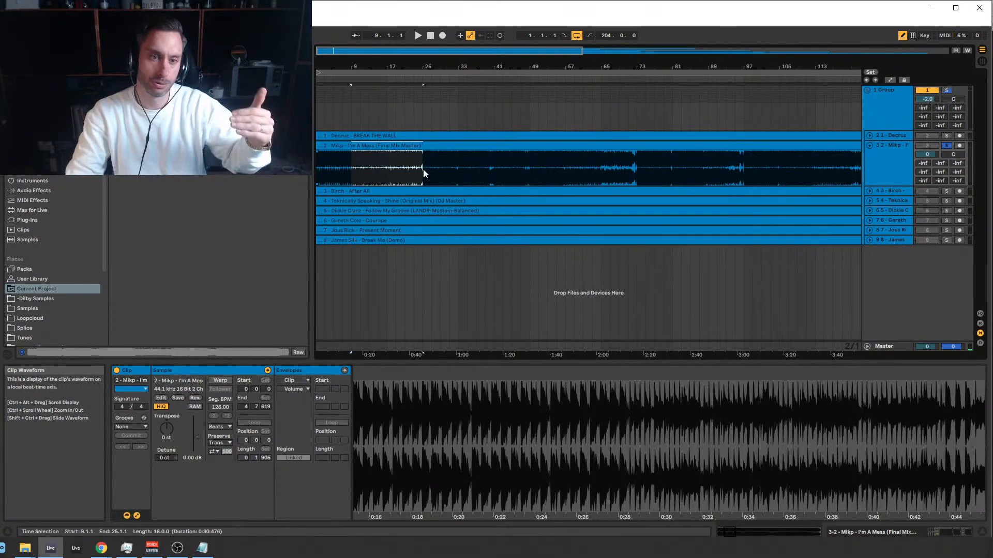
drag(424, 162, 458, 164)
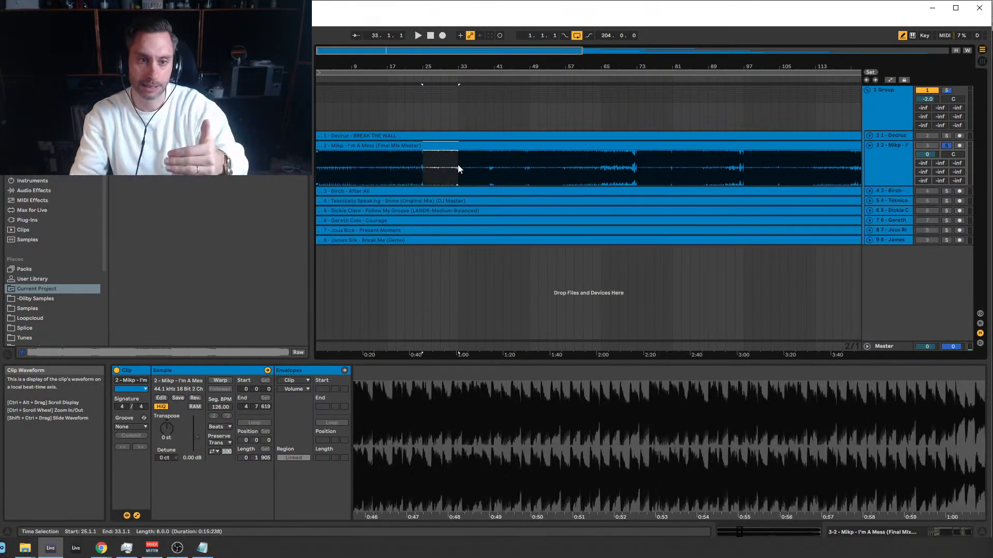
Review the overall length of I'm A Mess by selecting bars 1 to 25, marking bar 37, and selecting bars 1 to 129.
drag(316, 167, 425, 165)
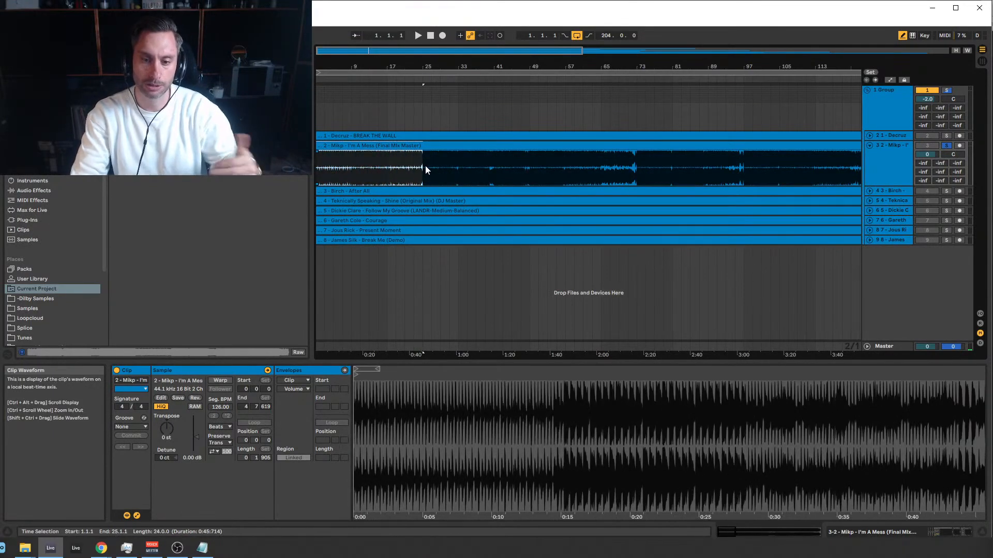
click(474, 165)
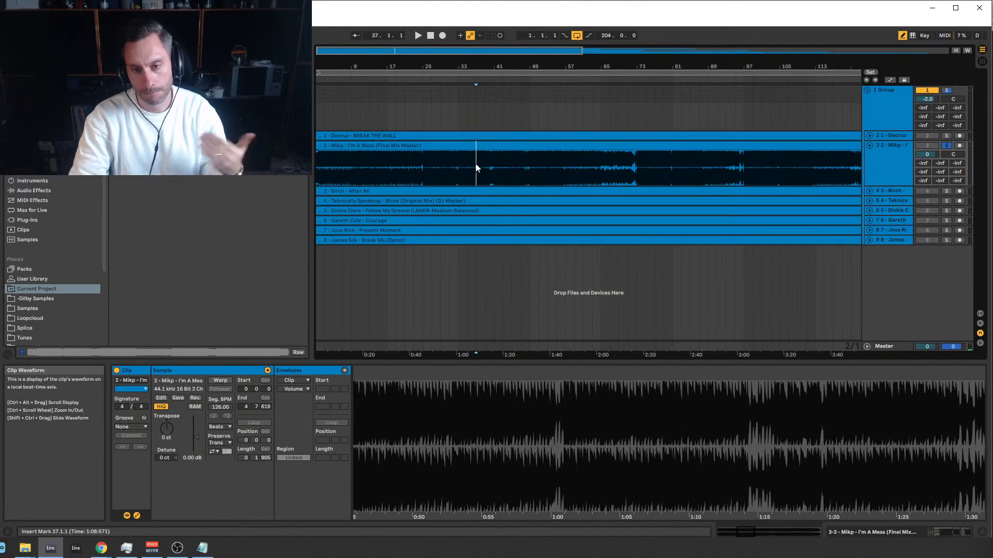
drag(552, 52, 552, 37)
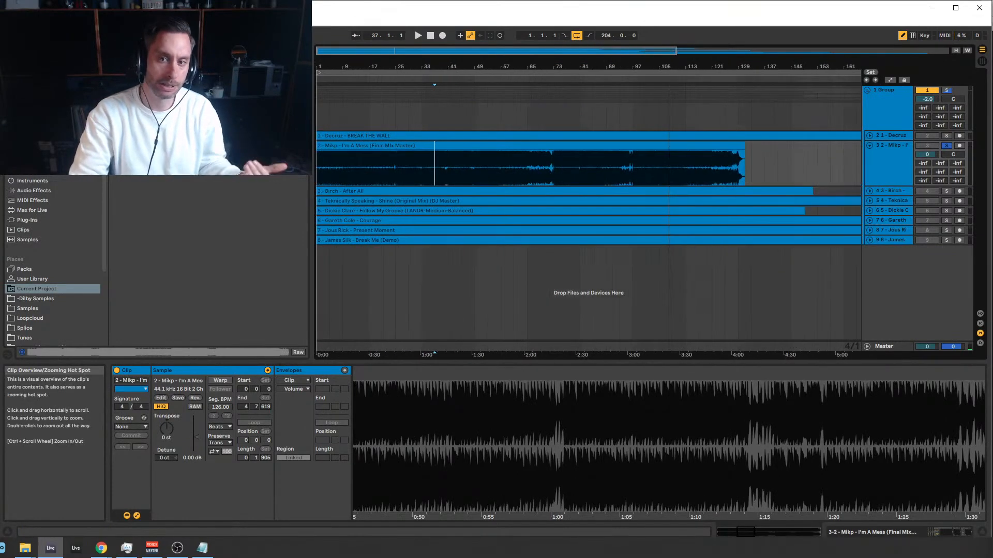
drag(740, 163, 318, 170)
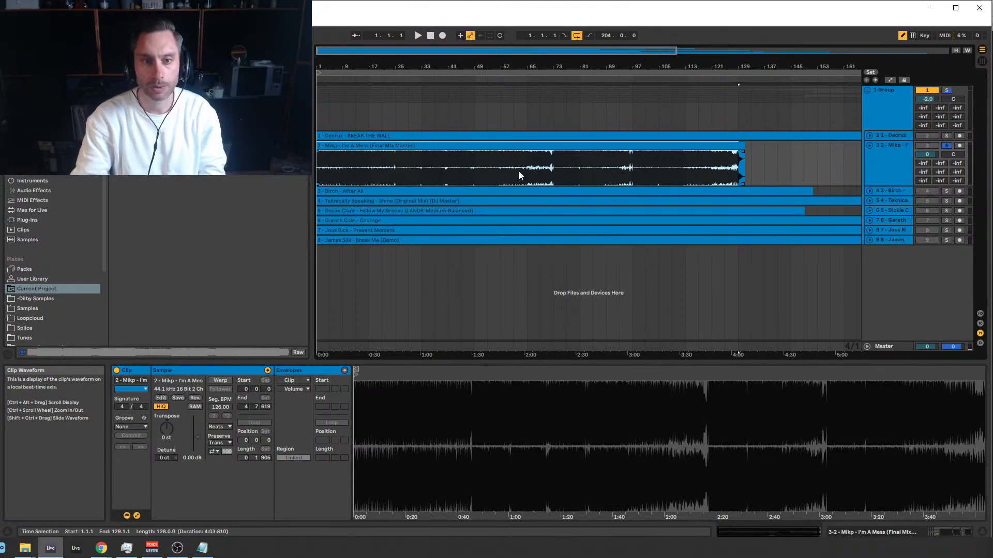
Spot-check I'm A Mess by playing it from several points in the arrangement, ending with playback from bar 81.
click(445, 166)
key(space)
click(571, 169)
key(space)
key(space)
click(583, 168)
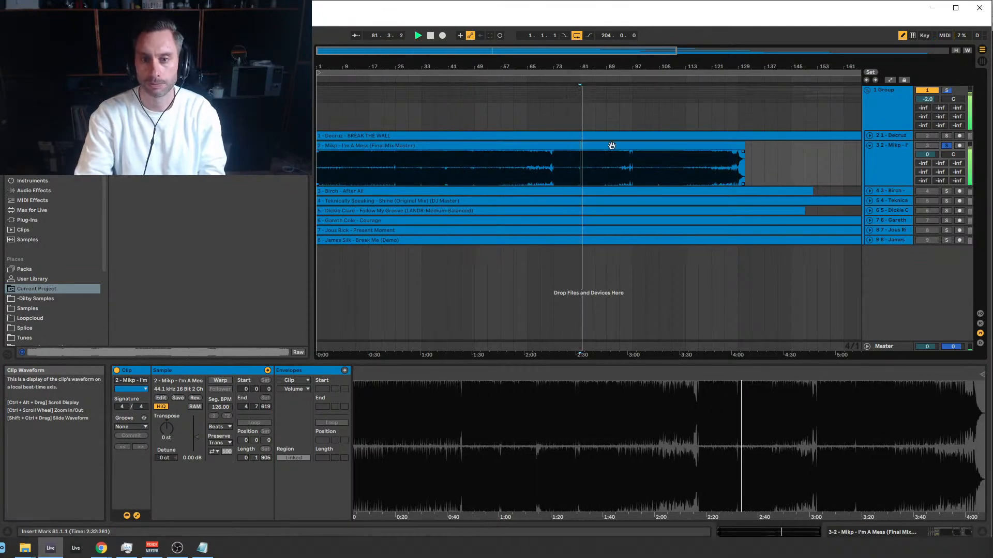
Listen to the last part of I'm A Mess from bars 90, 96 and 102, and stop around bar 105.
drag(628, 50, 586, 97)
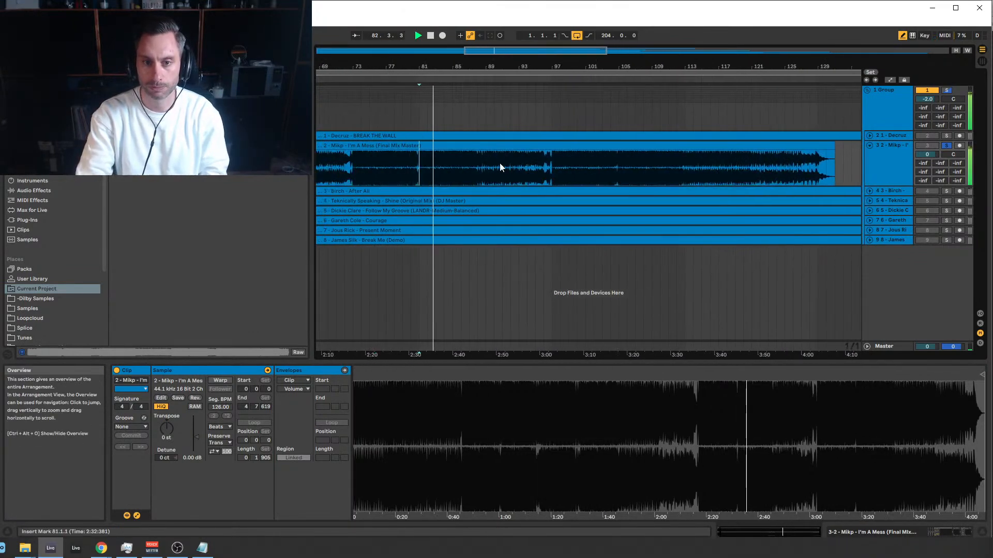
click(494, 169)
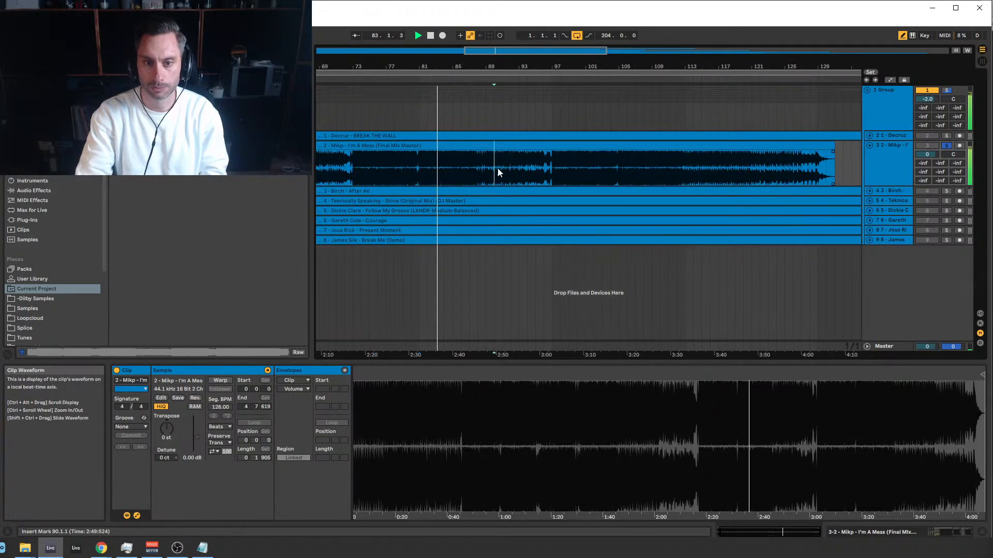
click(549, 169)
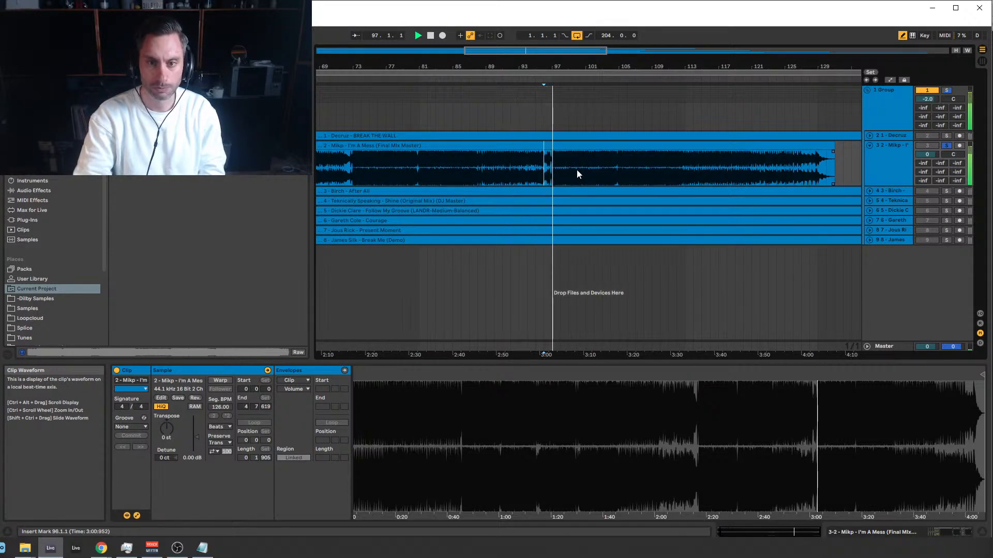
click(594, 169)
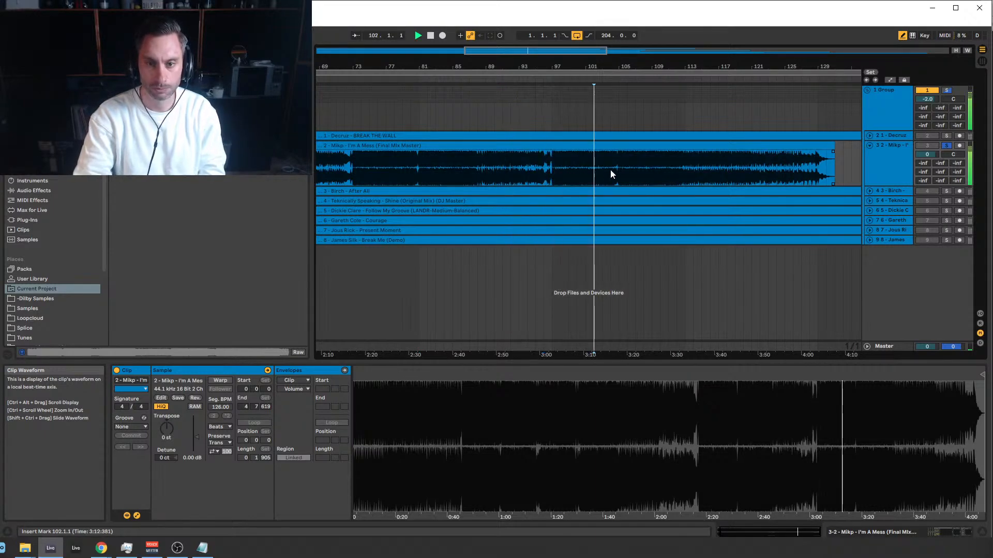
drag(579, 51, 580, 43)
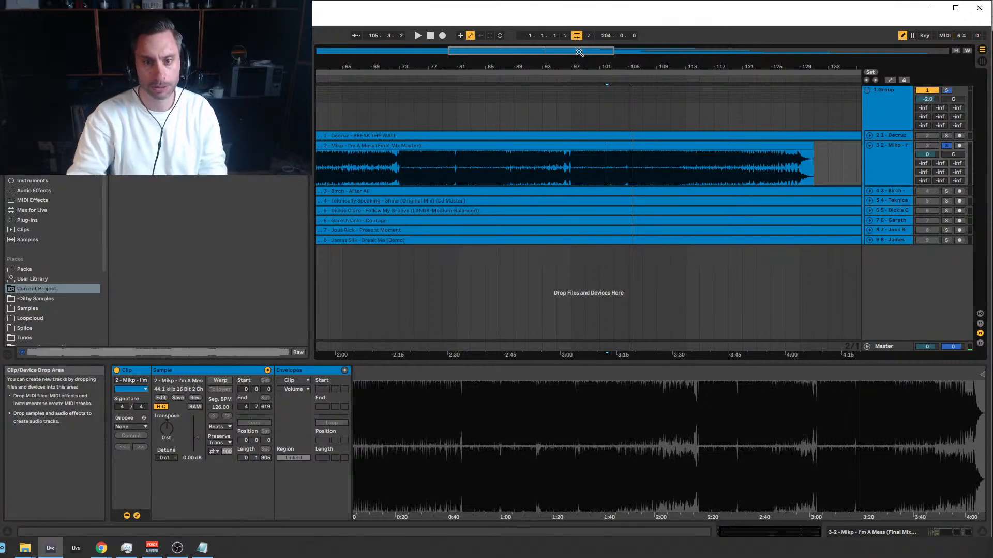
Review more sections of I'm A Mess by selecting bars 97 to 105 and the whole clip, and marking points at bars 80 and 47.
drag(573, 167, 623, 171)
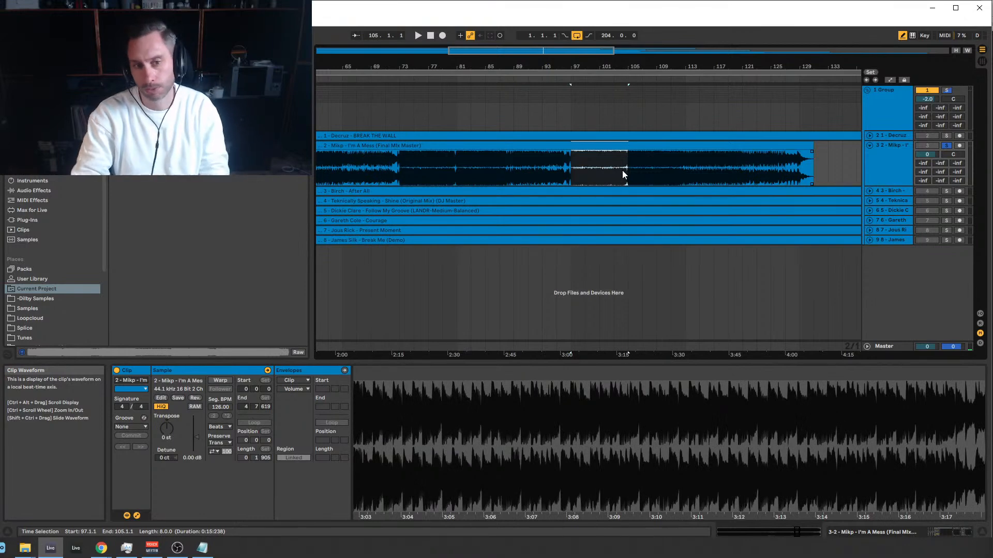
click(470, 146)
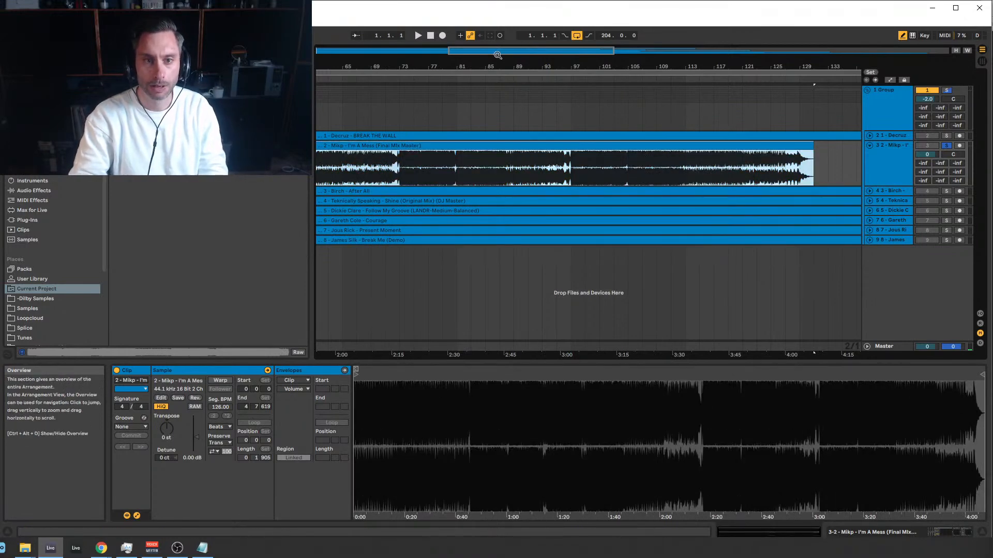
drag(498, 51, 489, 51)
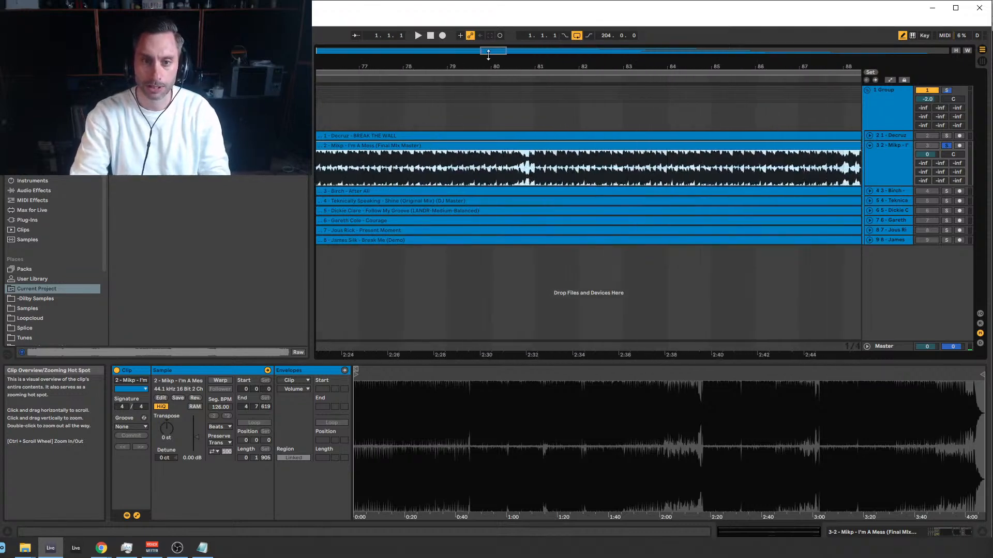
click(514, 167)
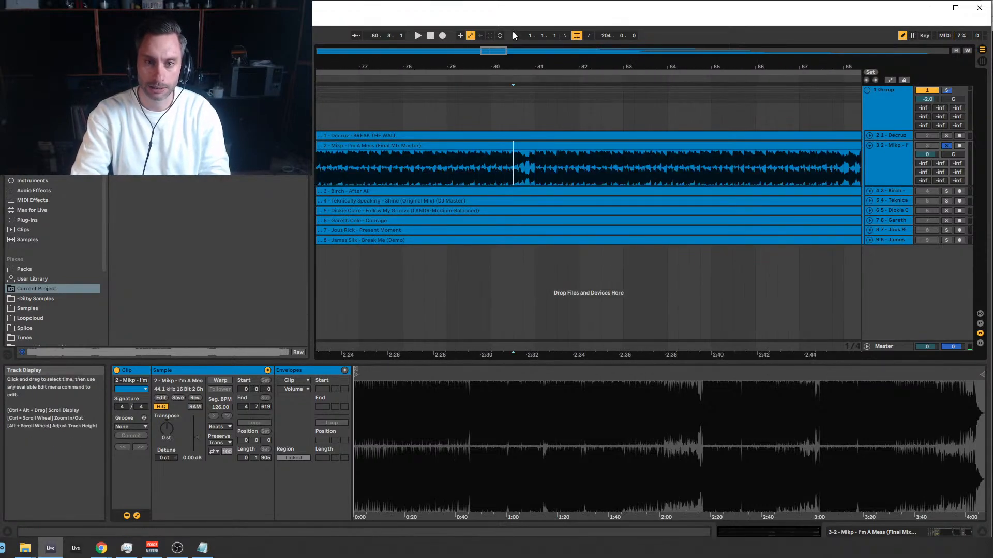
drag(494, 50, 495, 9)
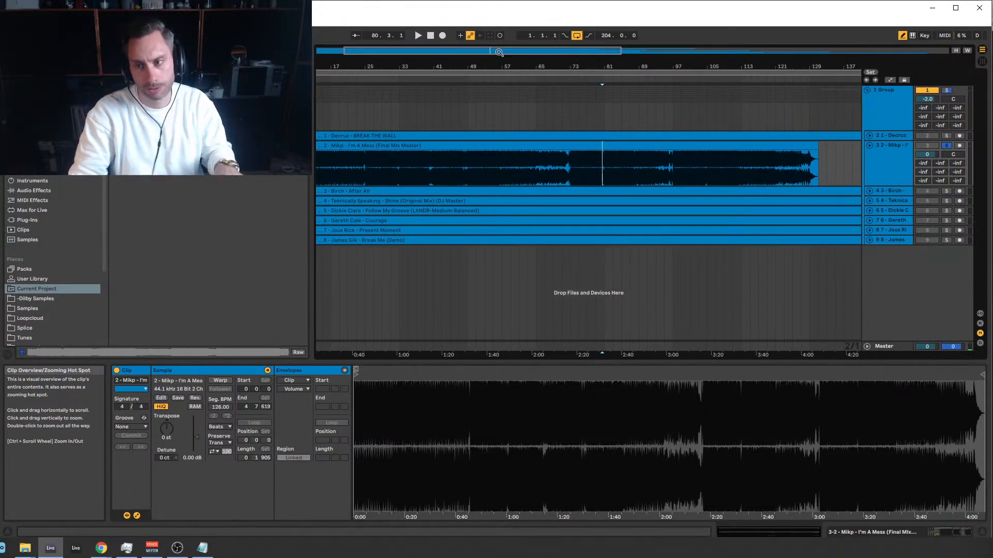
drag(498, 52, 499, 70)
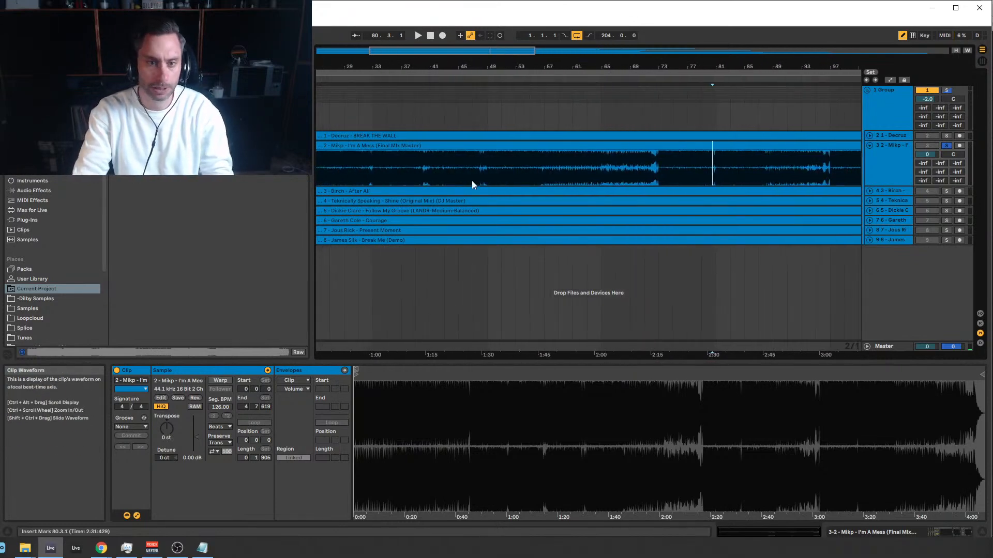
click(479, 173)
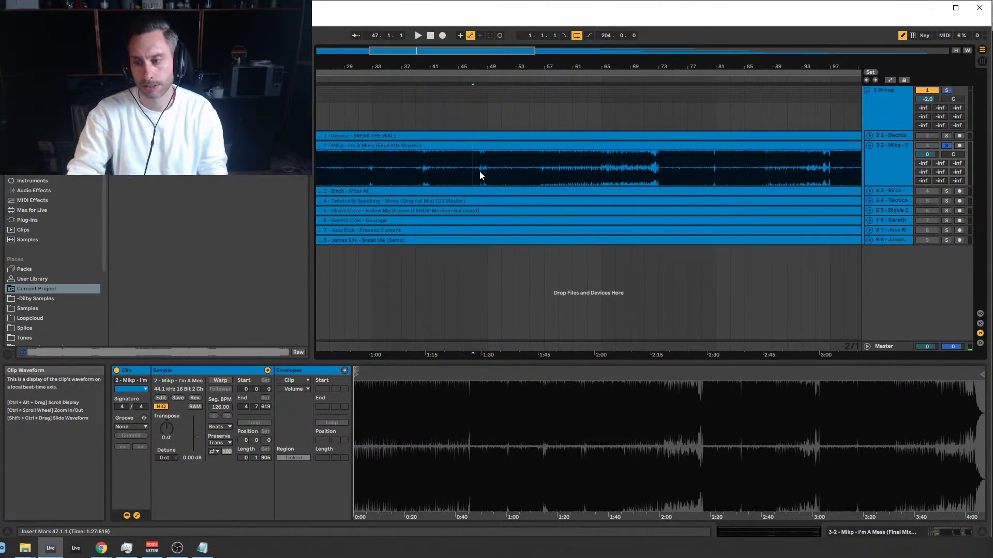
drag(495, 55, 495, 37)
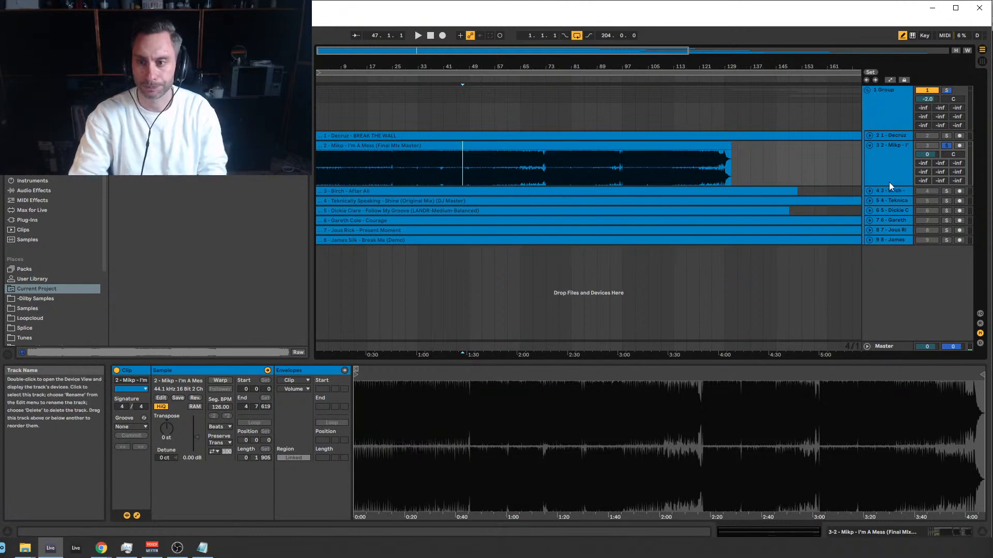
Fold the I'm A Mess track, solo the After All track instead, and select the After All clip.
click(869, 145)
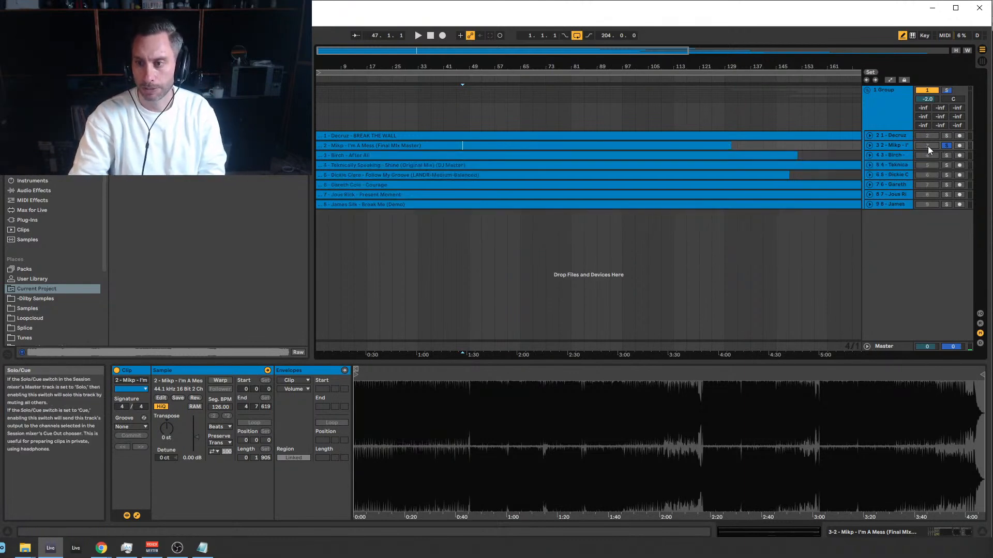
click(895, 146)
click(945, 156)
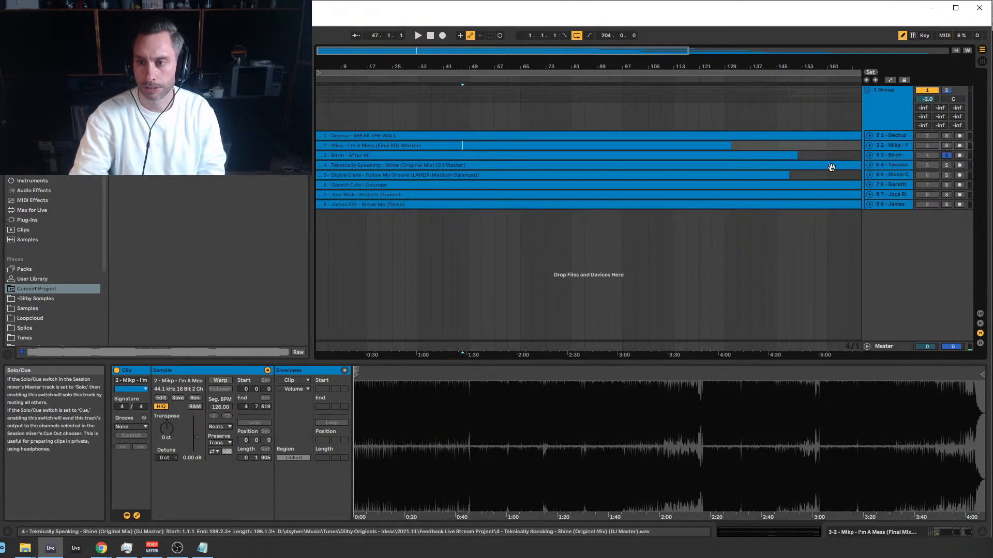
click(886, 155)
click(626, 155)
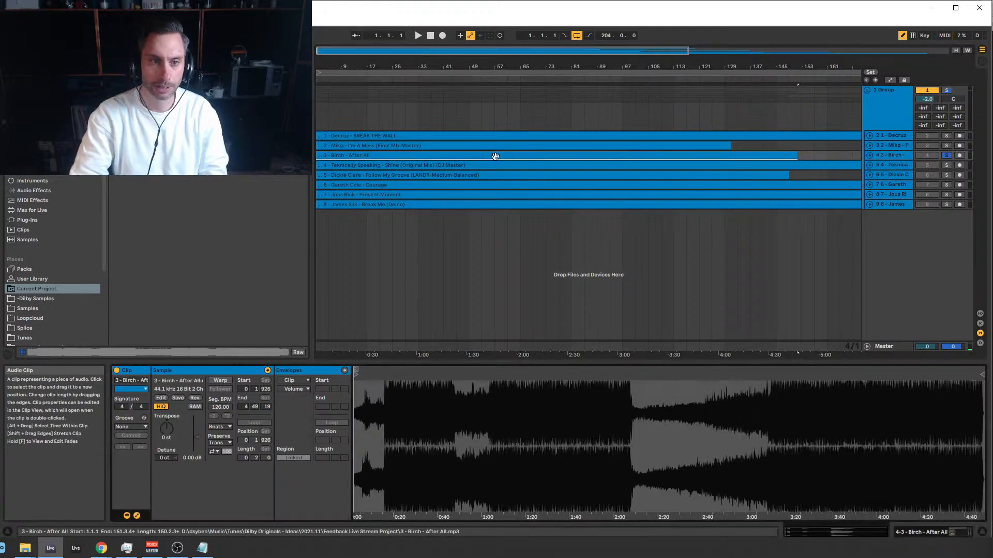
click(389, 50)
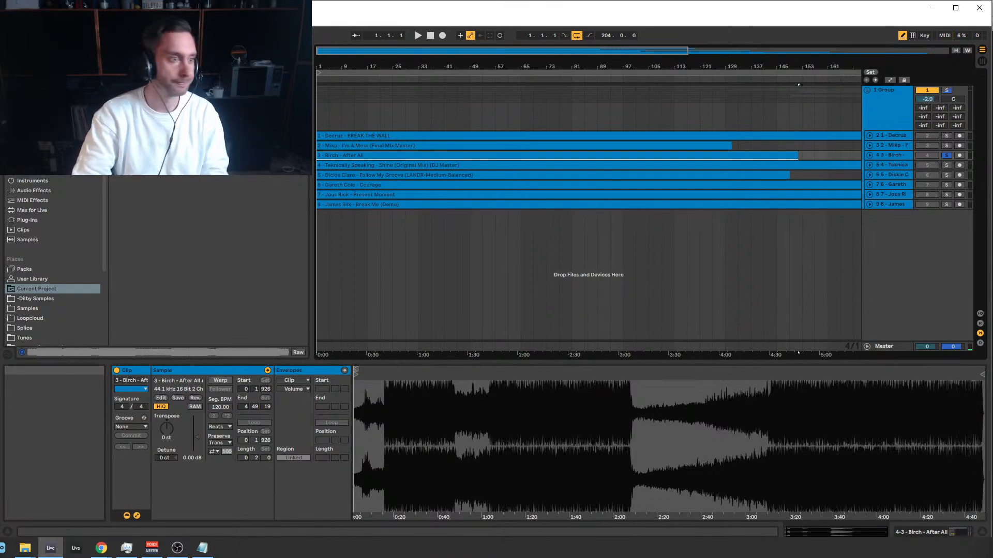
key(alt+Tab)
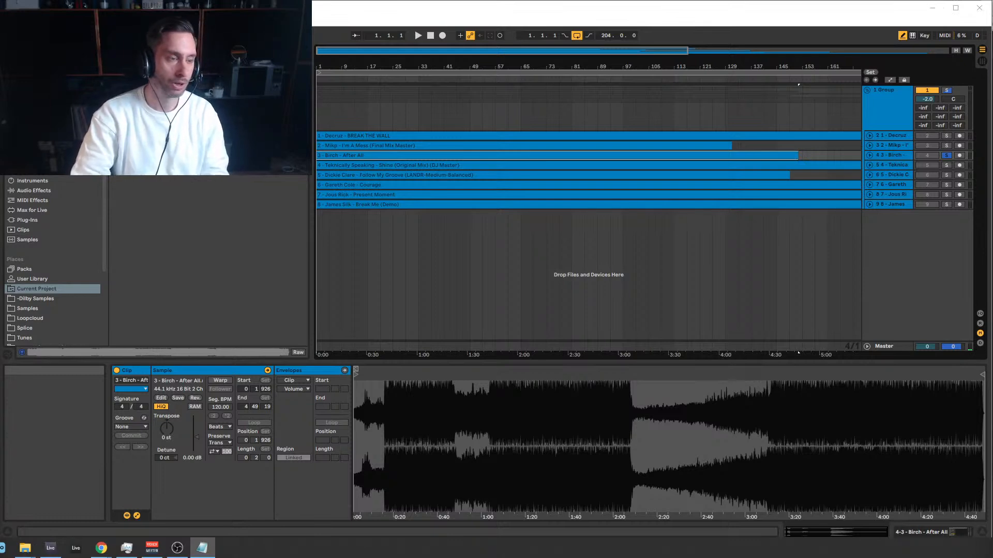
click(871, 154)
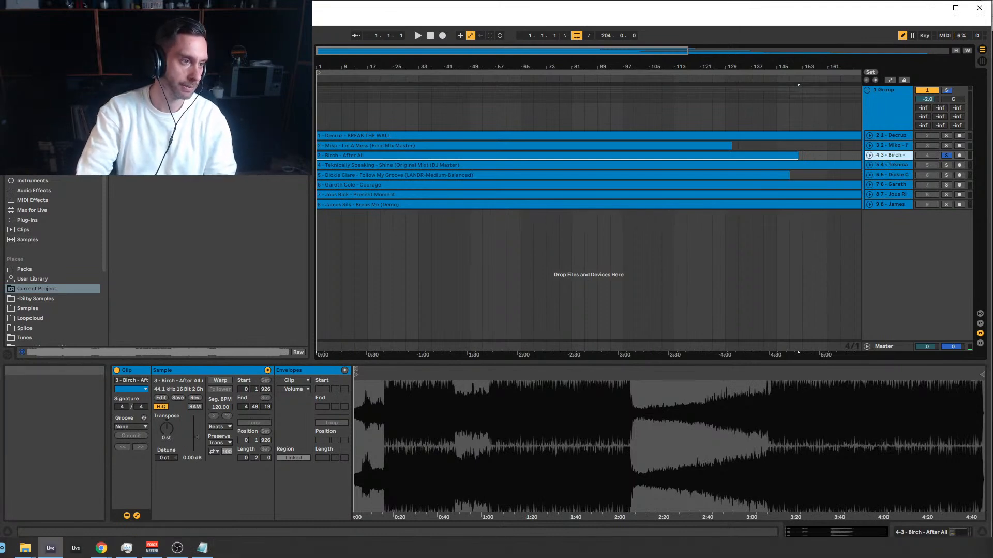
key(alt+Tab)
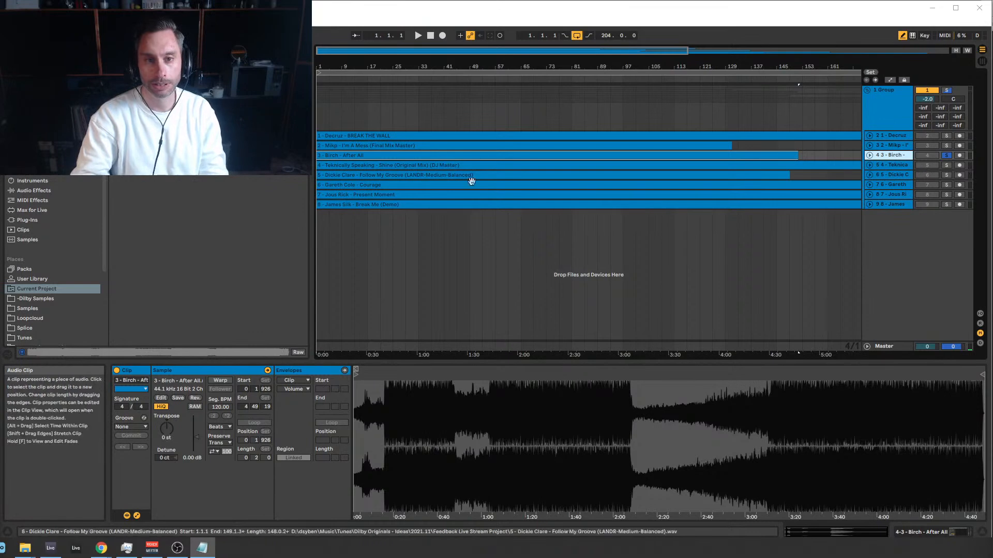
Unfold the After All track to show its waveform and select the whole clip from bar 1.
click(448, 156)
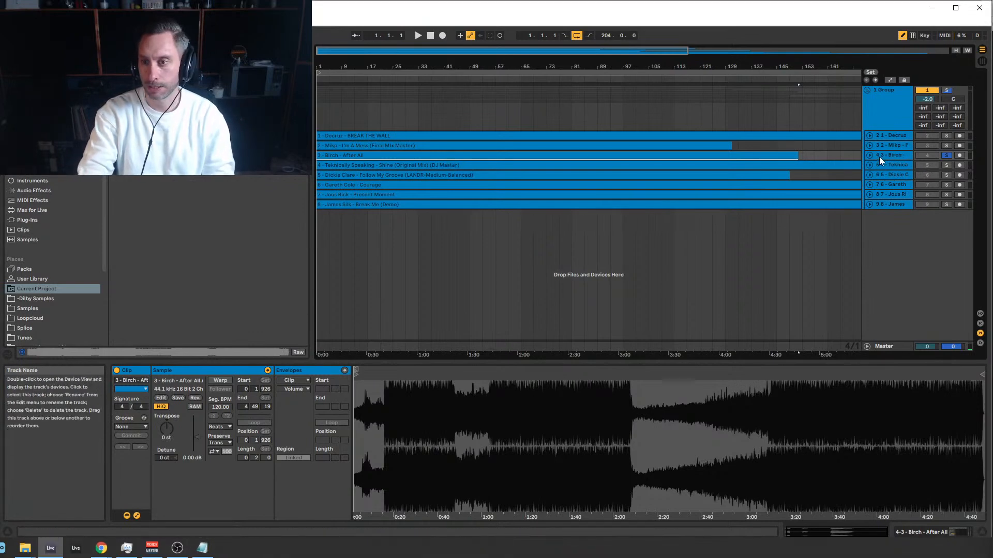
click(814, 155)
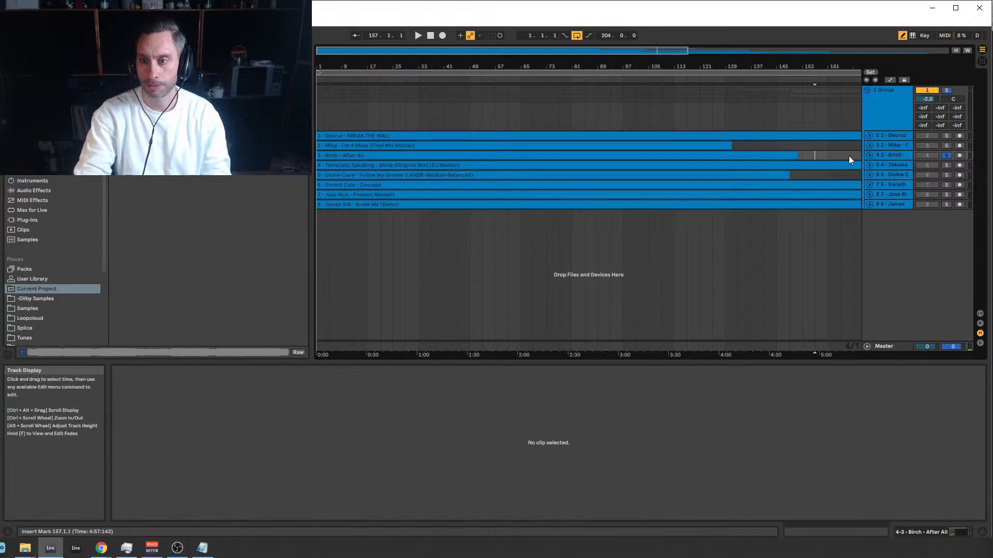
click(869, 155)
double_click(796, 163)
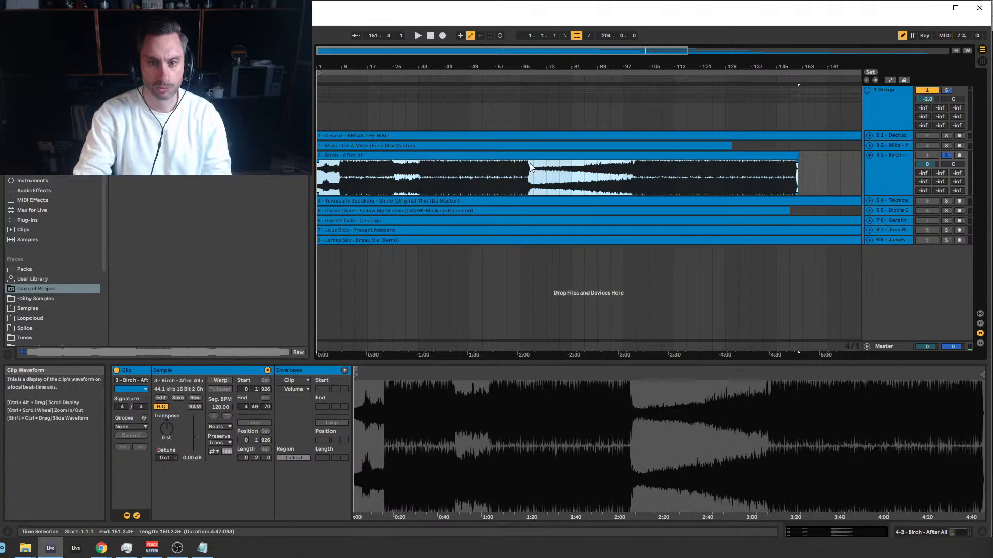
click(746, 168)
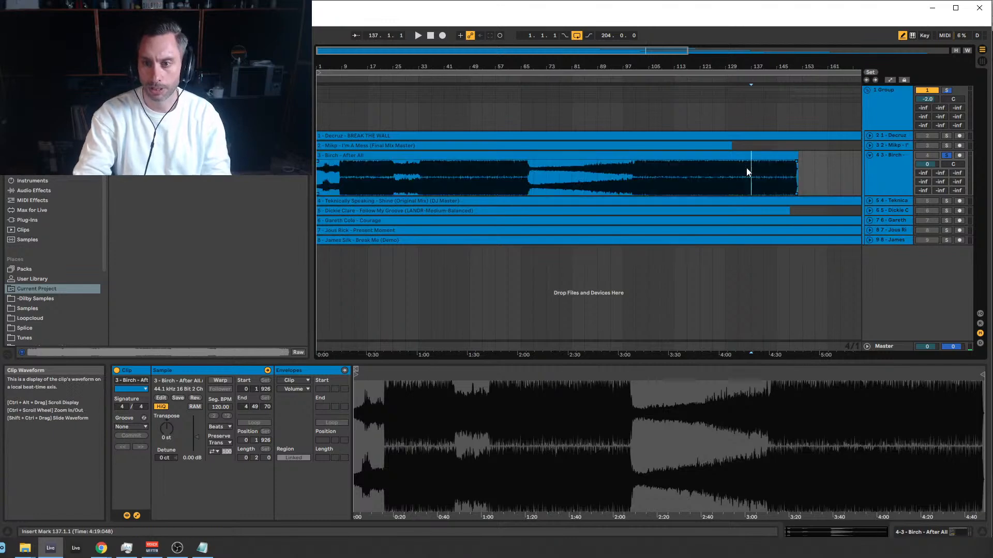
click(398, 157)
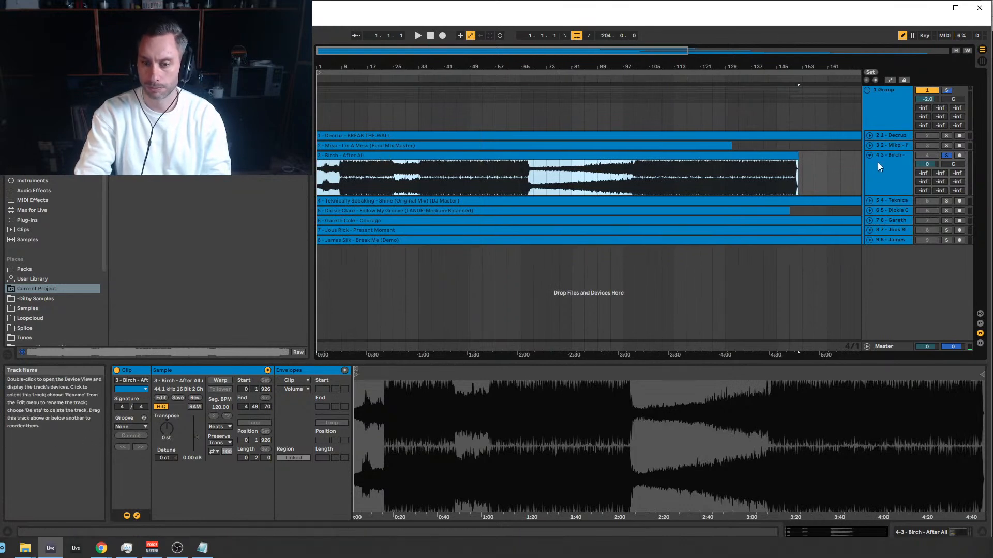
Play After All from the start while checking the device chains of After All, the group track and BREAK THE WALL.
key(space)
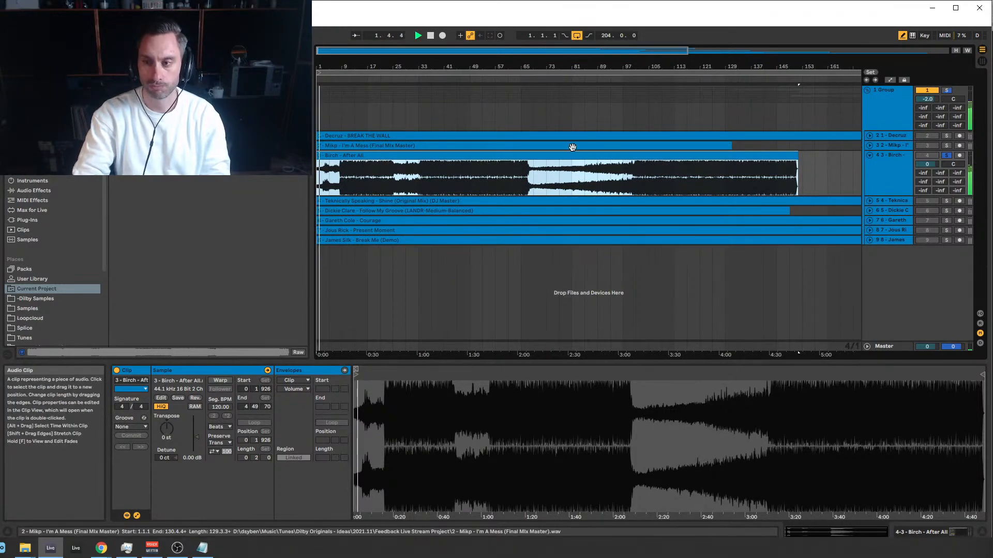
click(895, 162)
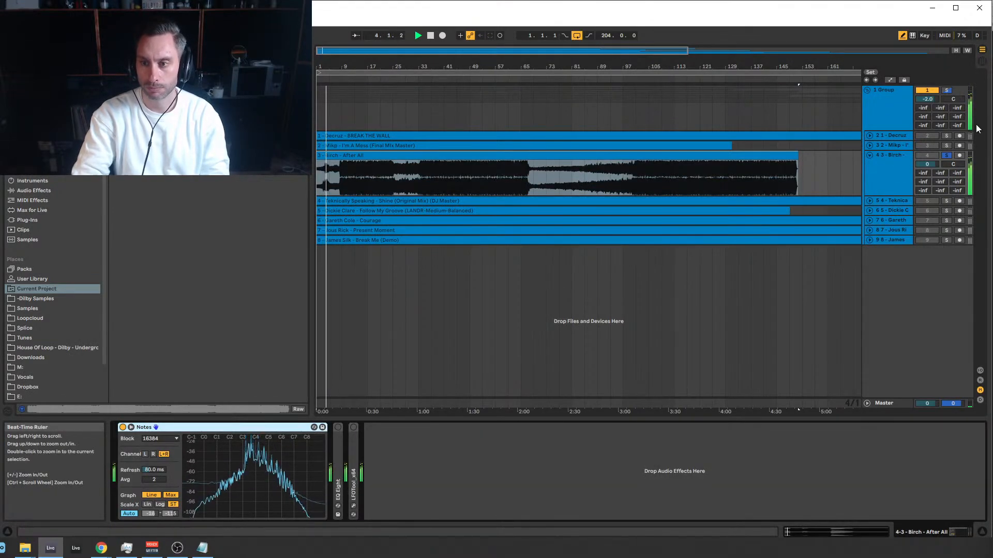
click(890, 112)
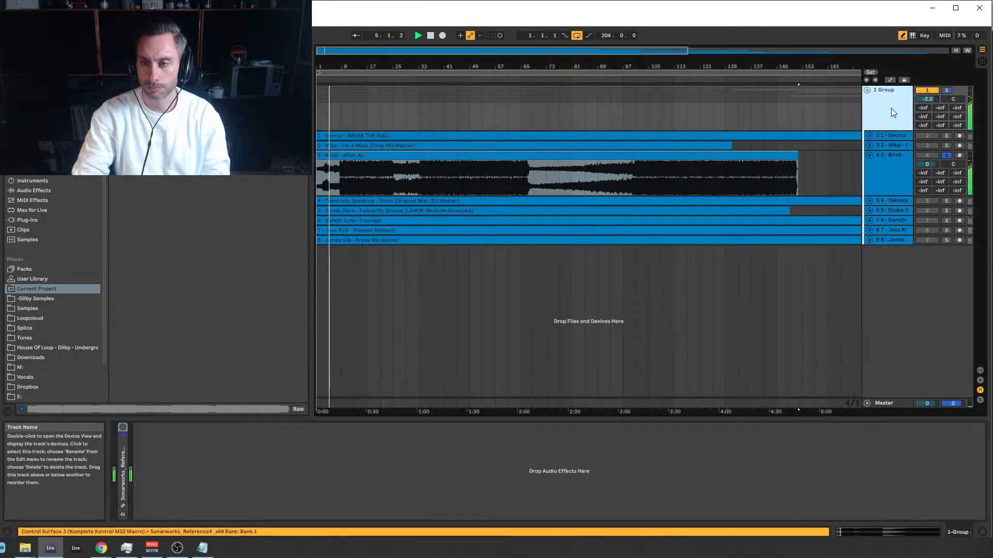
click(883, 136)
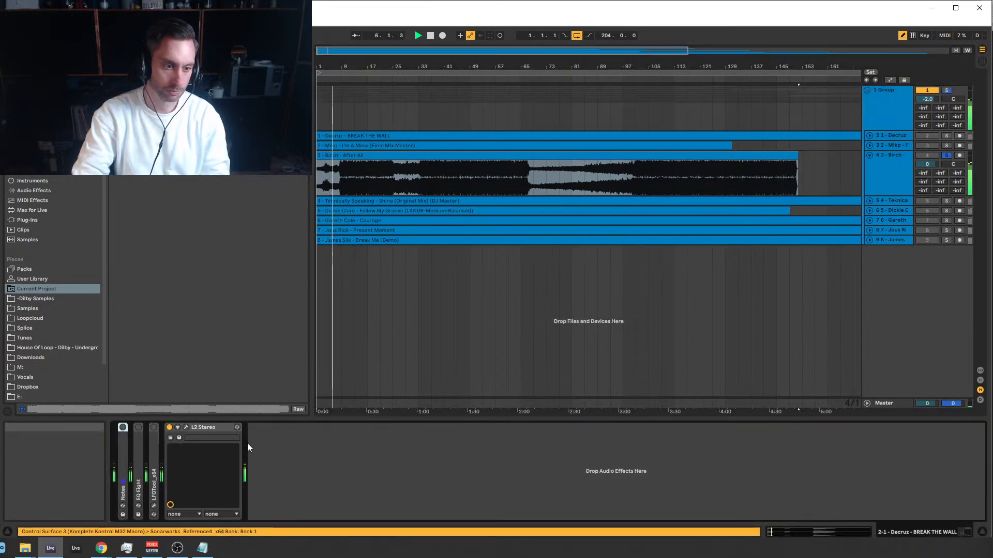
click(203, 426)
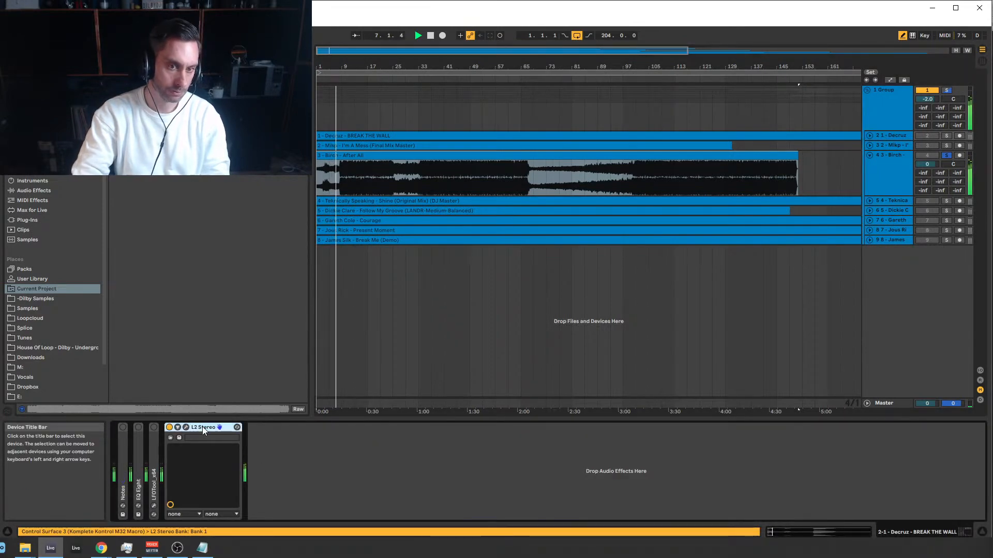
click(885, 161)
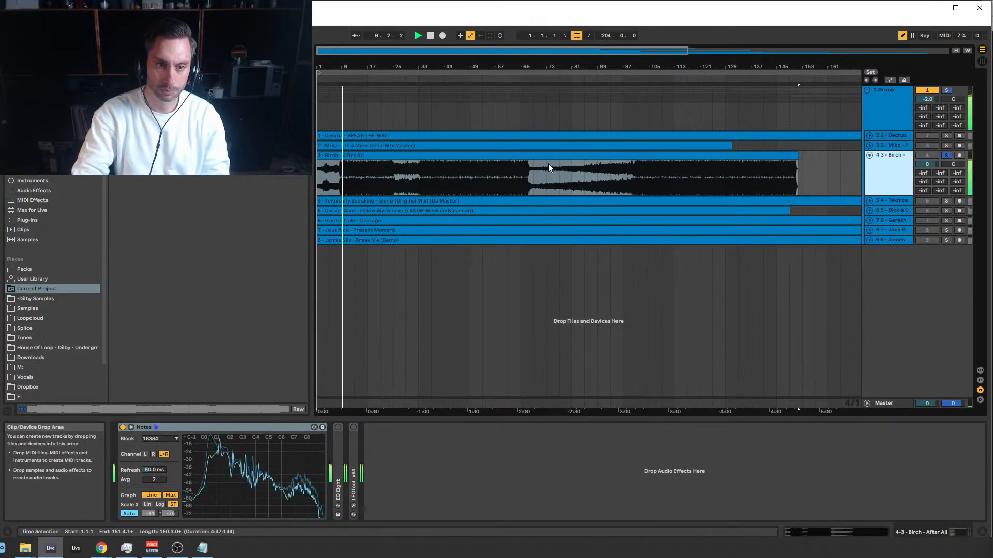
Copy the Spectrum, WLM Meter and SPAN devices from the I'm A Mess track to After All, and fold its Notes device.
click(889, 144)
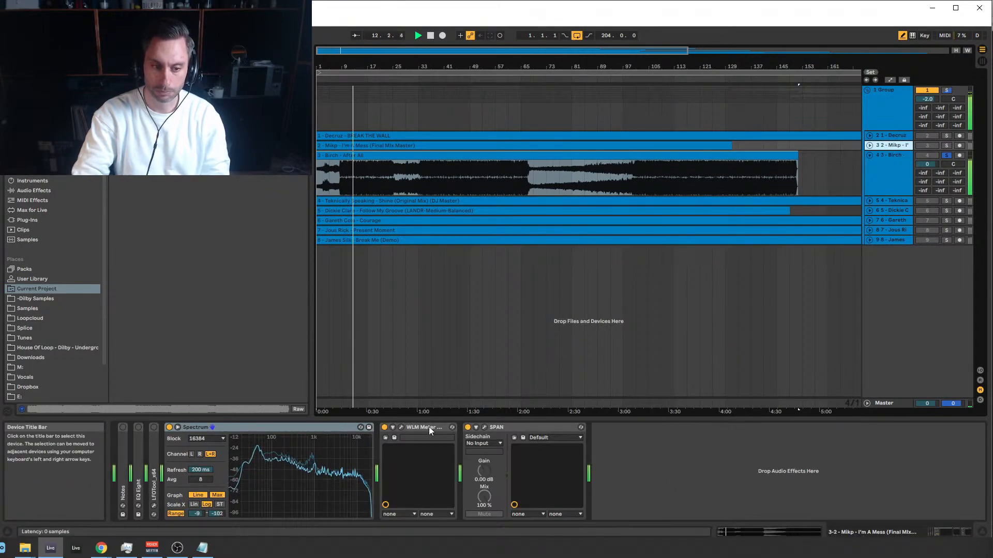
click(290, 430)
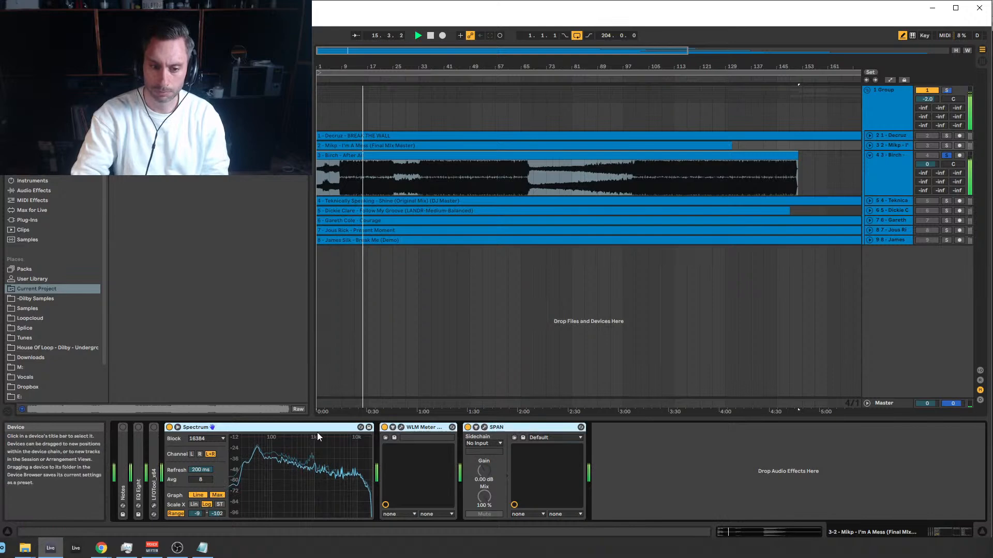
click(497, 174)
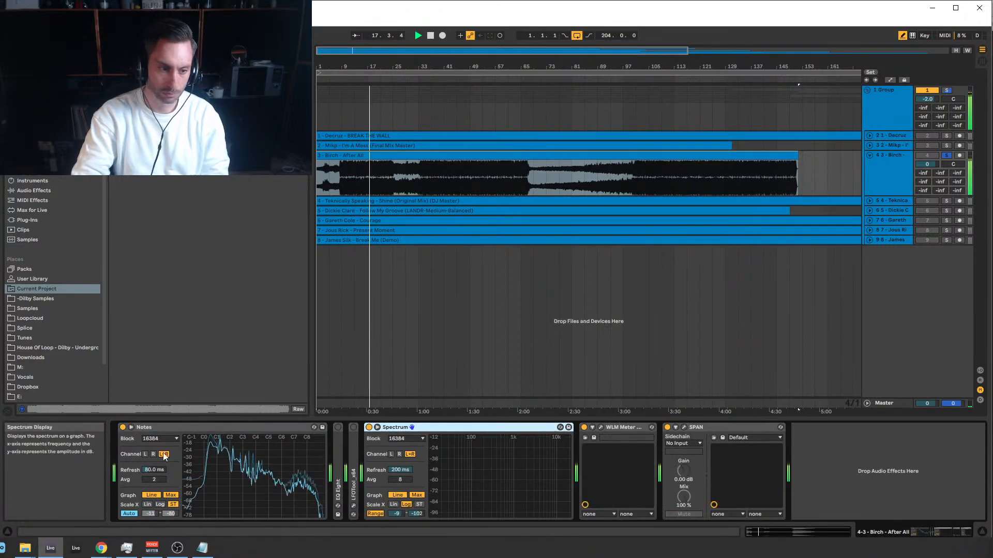
double_click(144, 427)
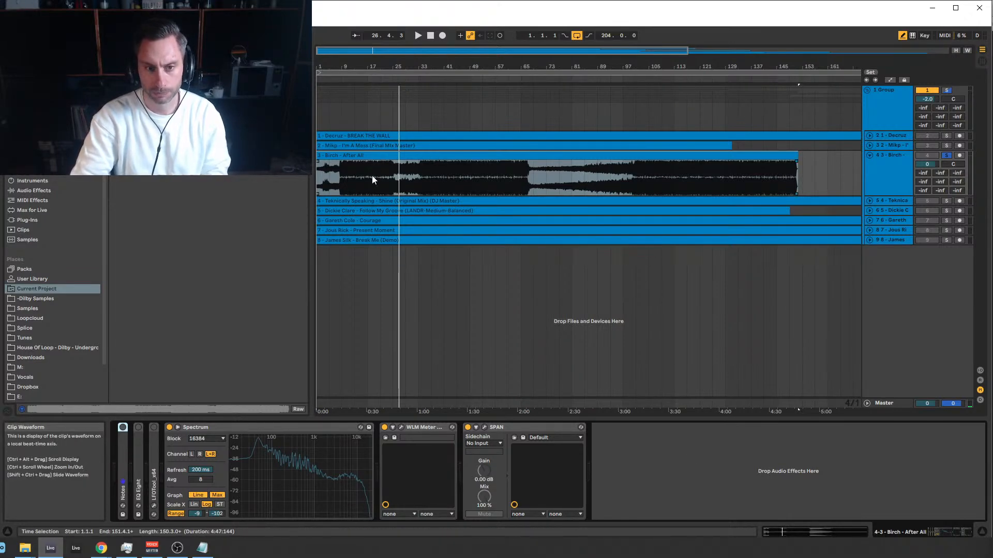
Listen to After All from bar 25 and open its SPAN analyzer to examine the spectrum during playback.
click(391, 176)
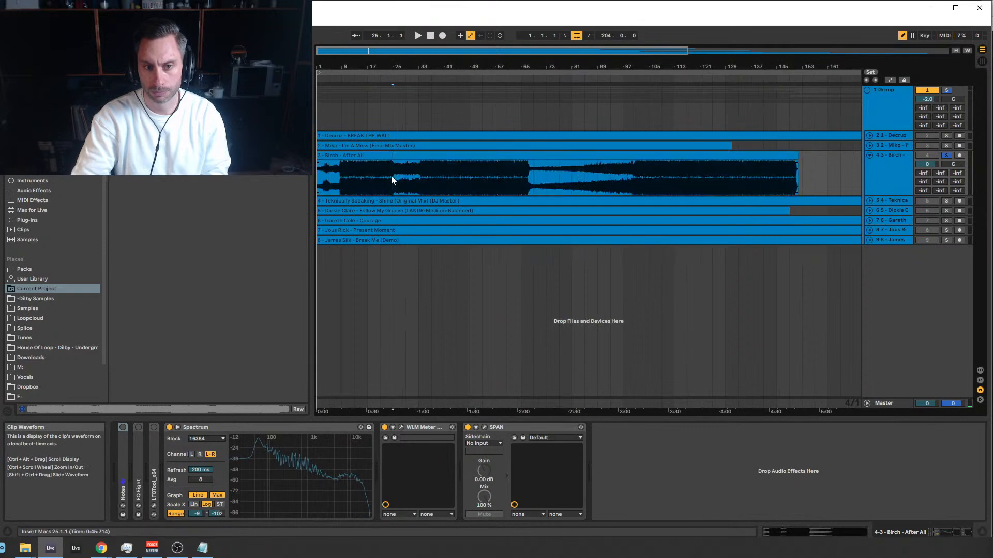
key(space)
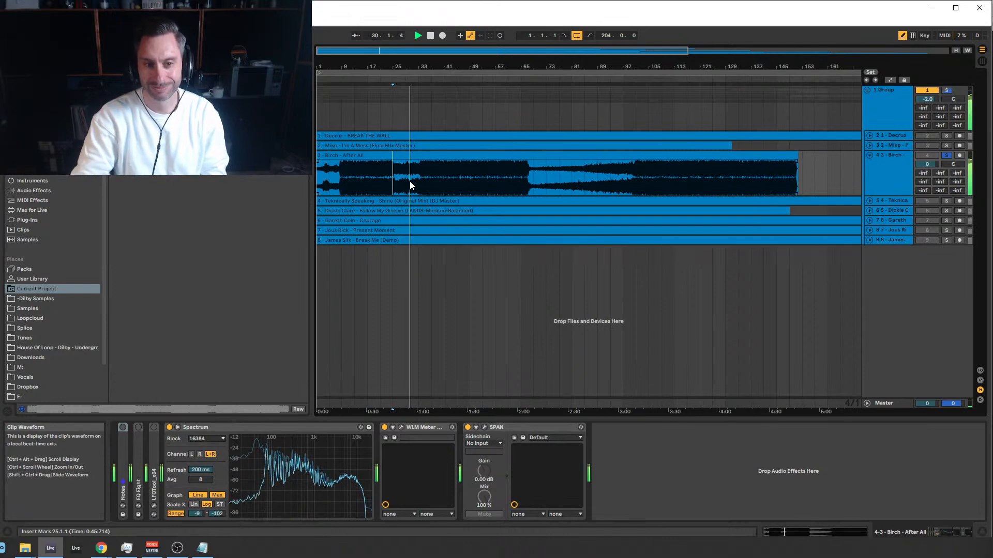
drag(380, 50, 379, 114)
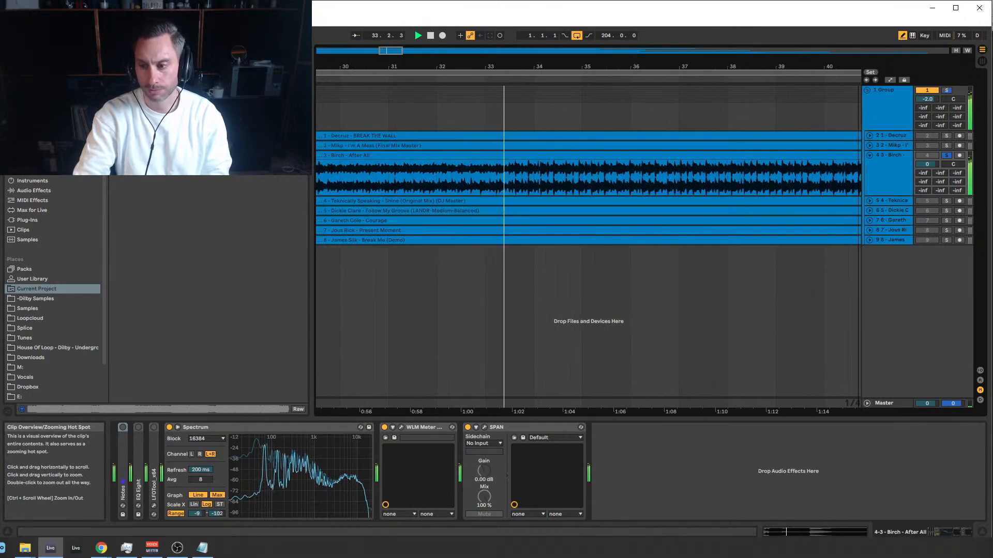
drag(388, 50, 401, 27)
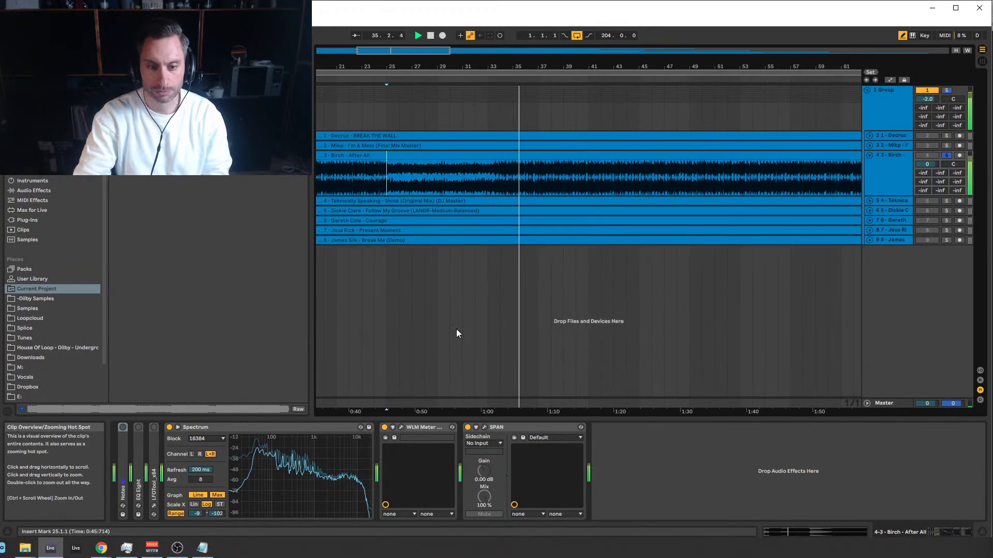
click(485, 428)
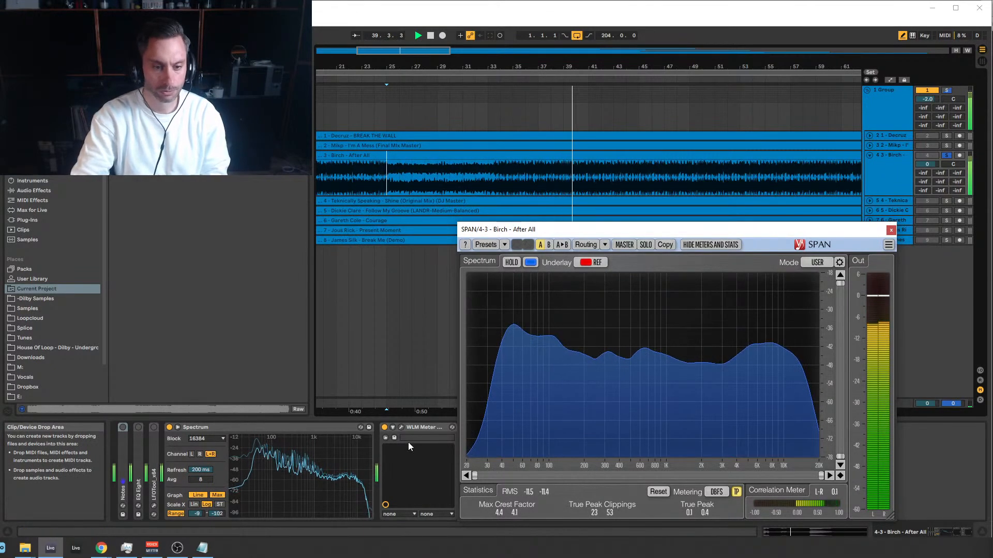
Check After All's loudness in the WLM Meter, close the meter and examine the full track's waveform during playback.
click(402, 427)
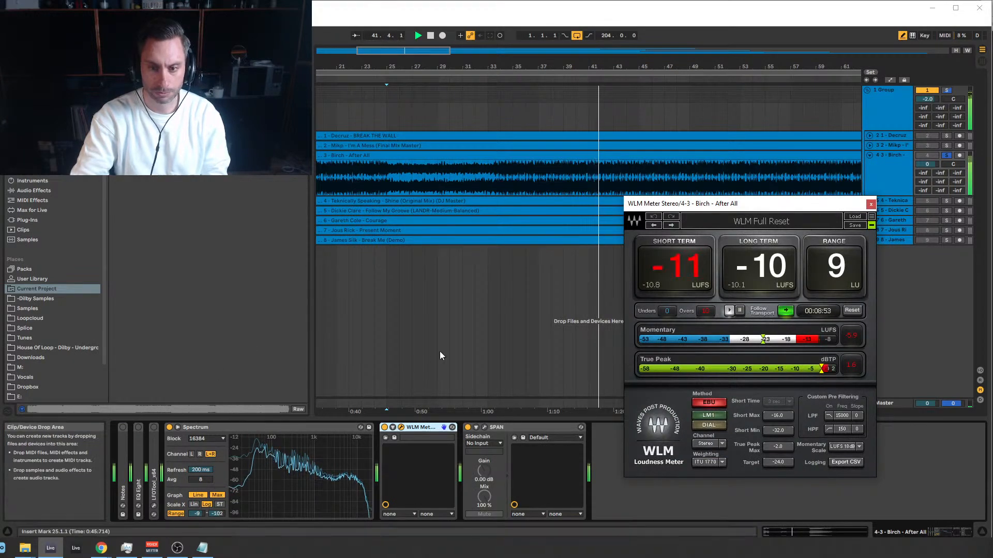
click(870, 204)
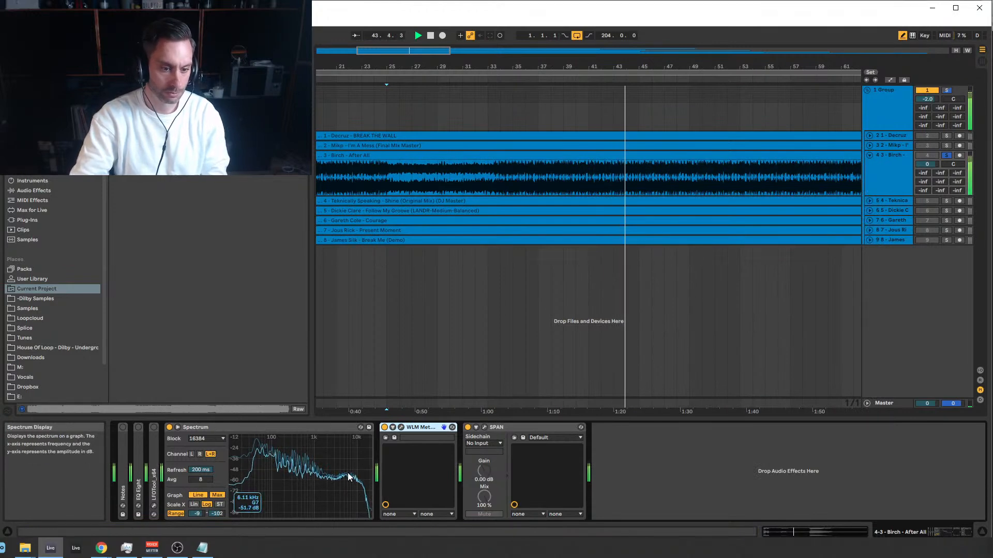
drag(432, 51, 432, 24)
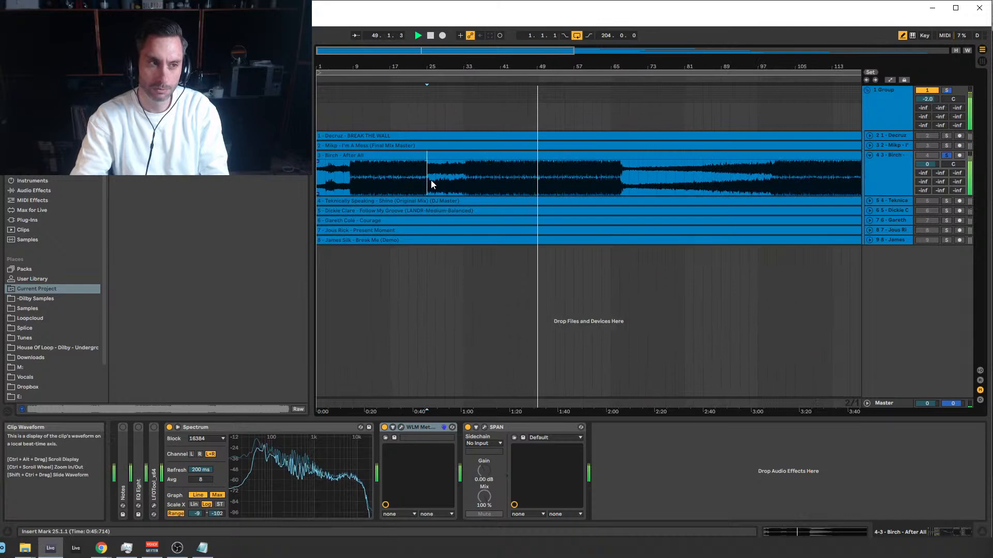
drag(450, 52, 450, 28)
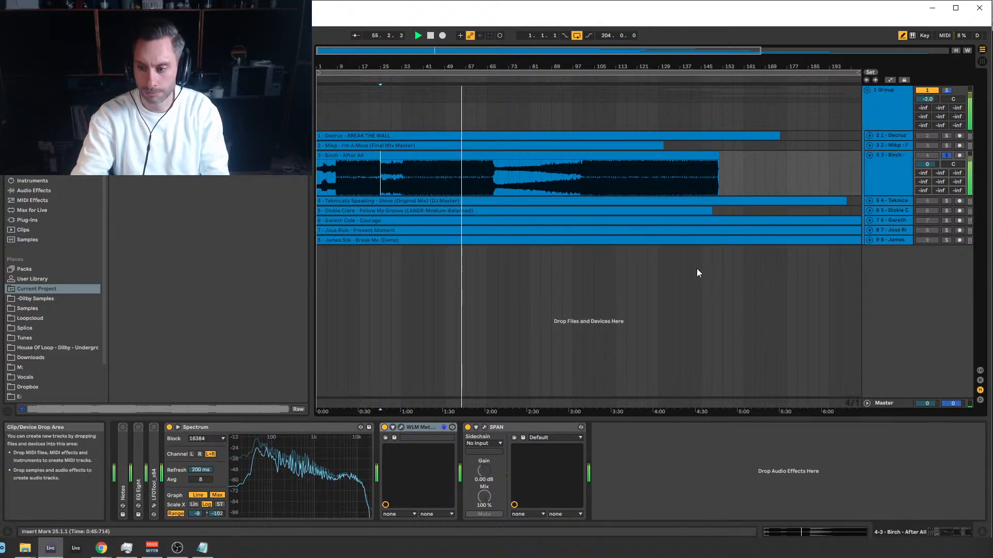
drag(495, 50, 555, 60)
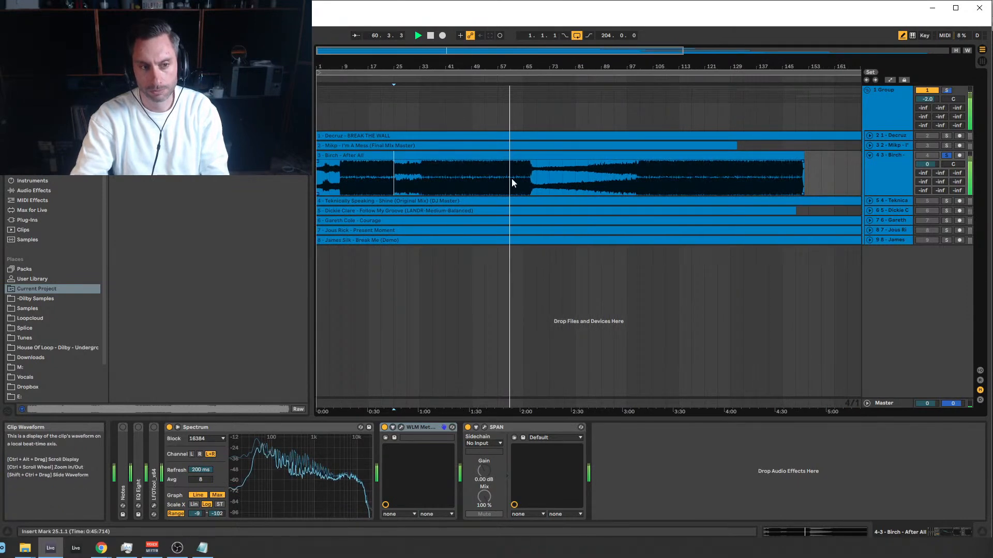
Select bars 65 to 69 where After All's breakdown begins, followed by the whole clip.
click(470, 181)
drag(478, 182, 536, 183)
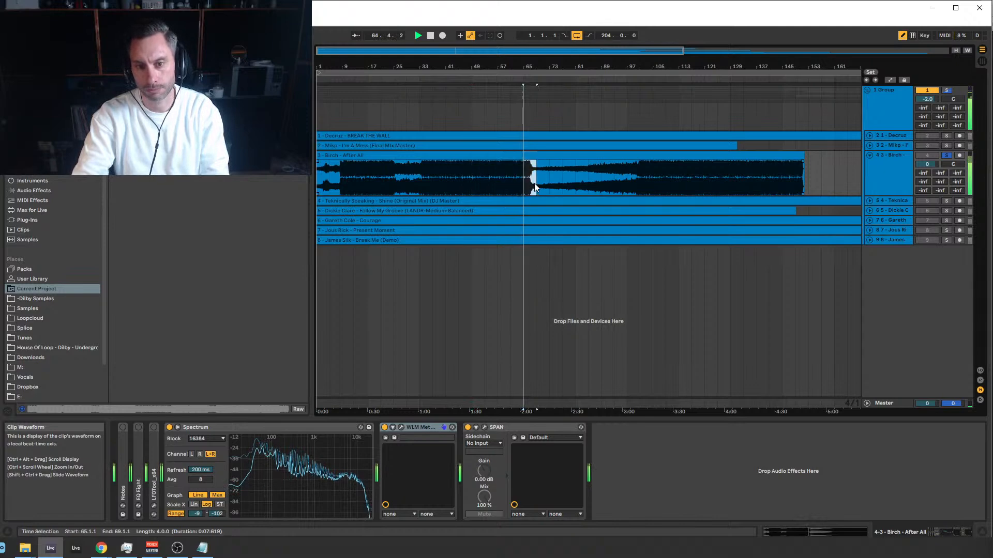
click(497, 156)
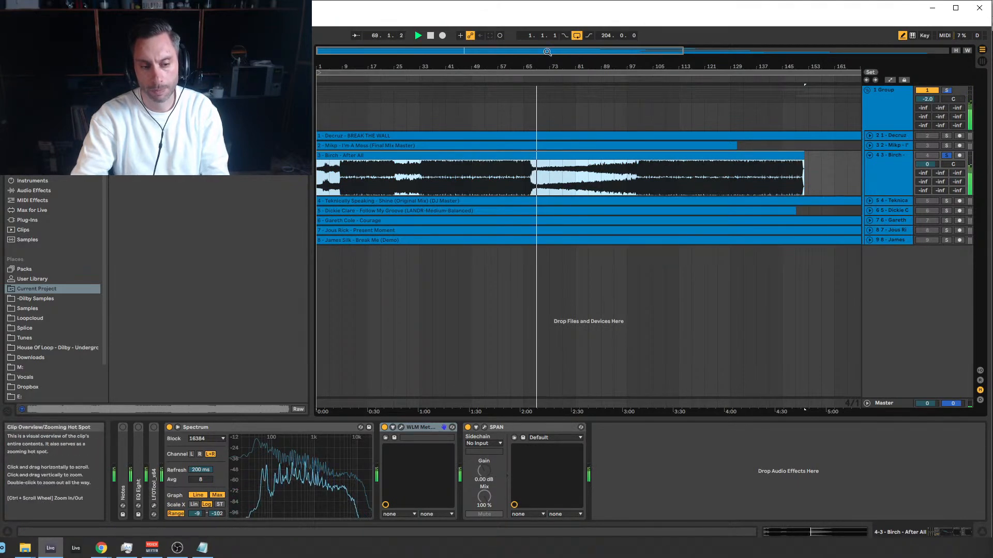
Select bars 75 to 81 of After All's breakdown and listen through the build-up into the following section.
drag(547, 52, 518, 92)
click(506, 178)
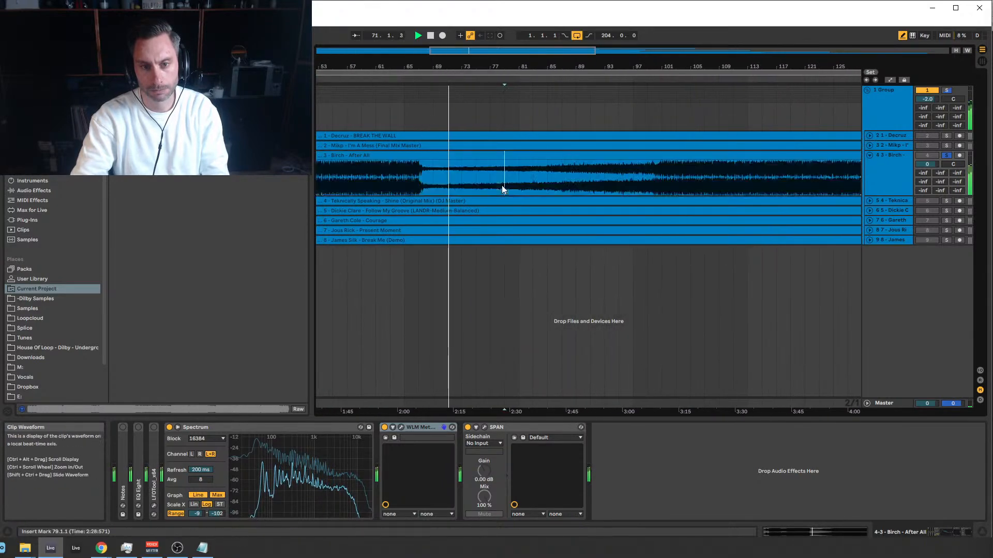
drag(478, 178, 521, 178)
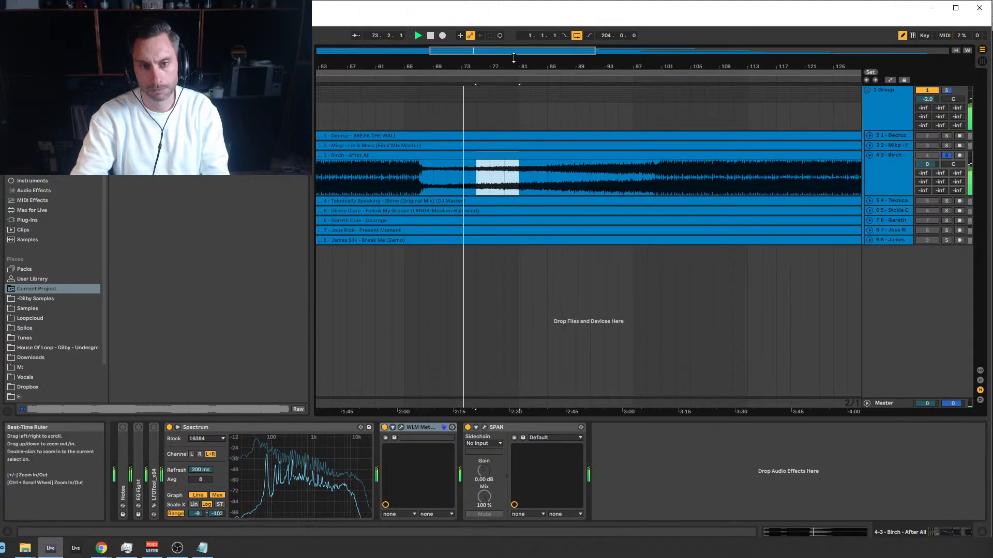
drag(517, 51, 517, 31)
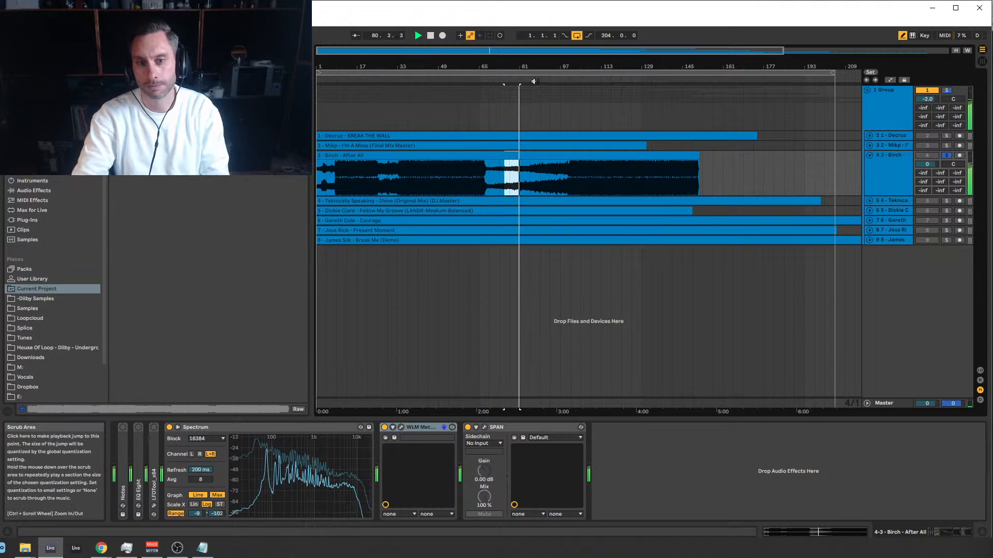
drag(584, 66, 593, 124)
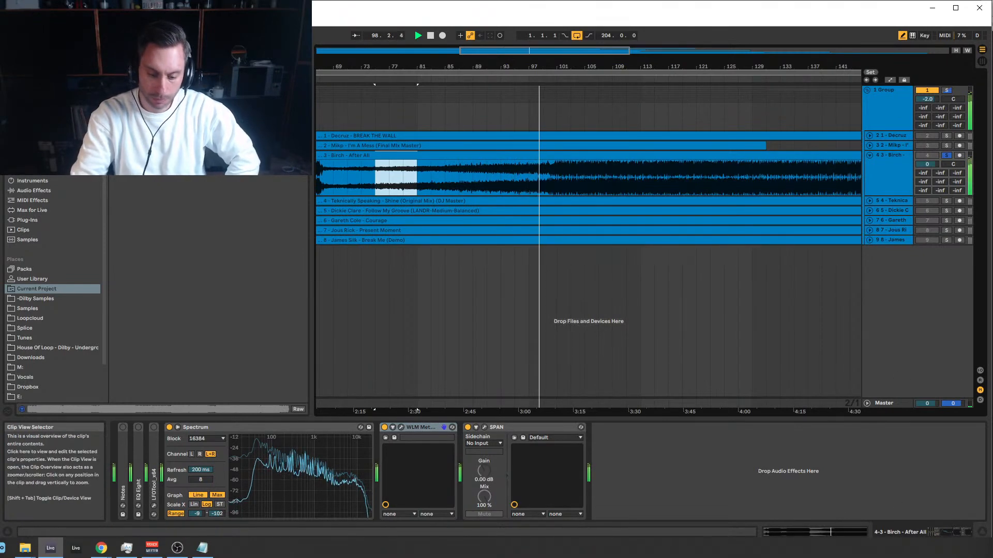
click(179, 548)
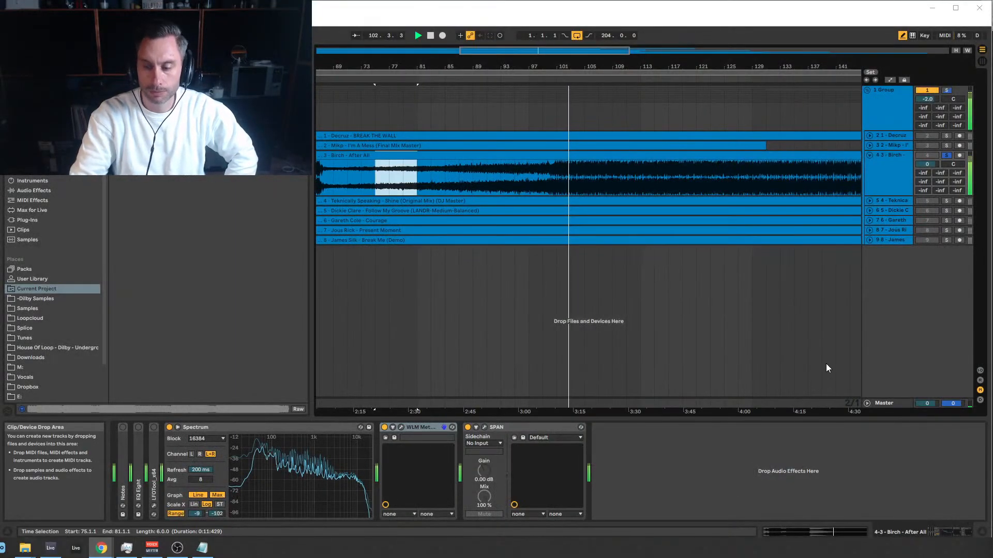
drag(548, 52, 548, 30)
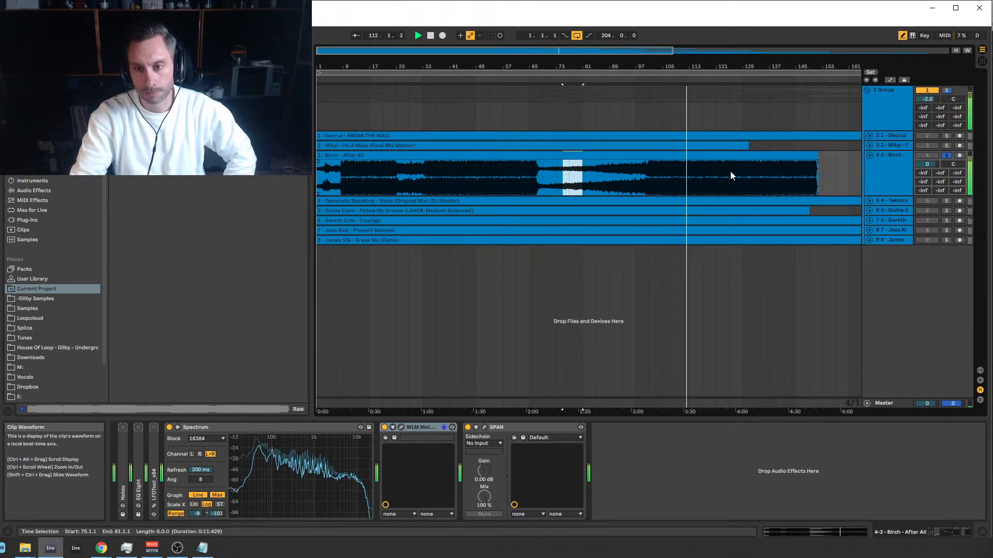
Mark After All's full length from bar 1 to 153, and select bars 121 to 125 in its last section.
drag(821, 172, 317, 161)
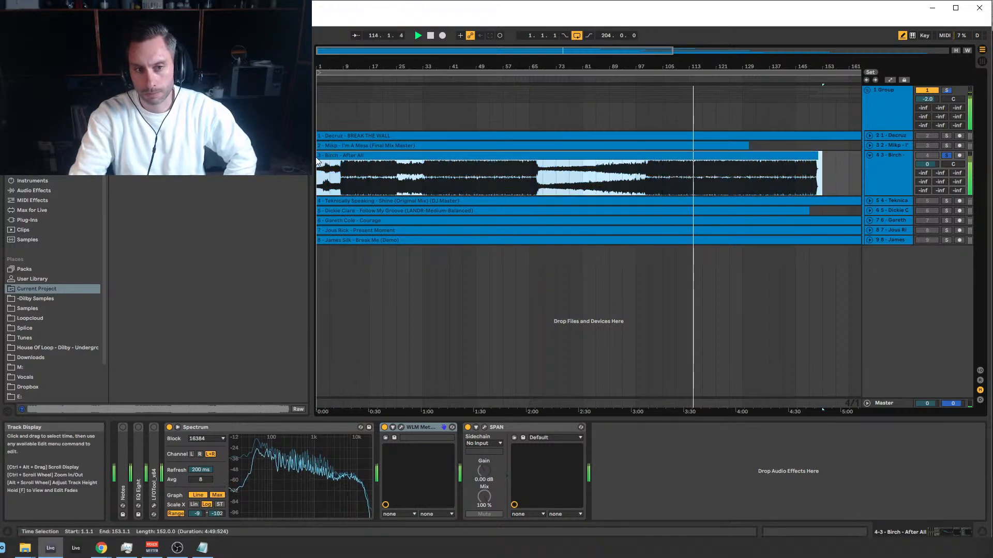
click(823, 170)
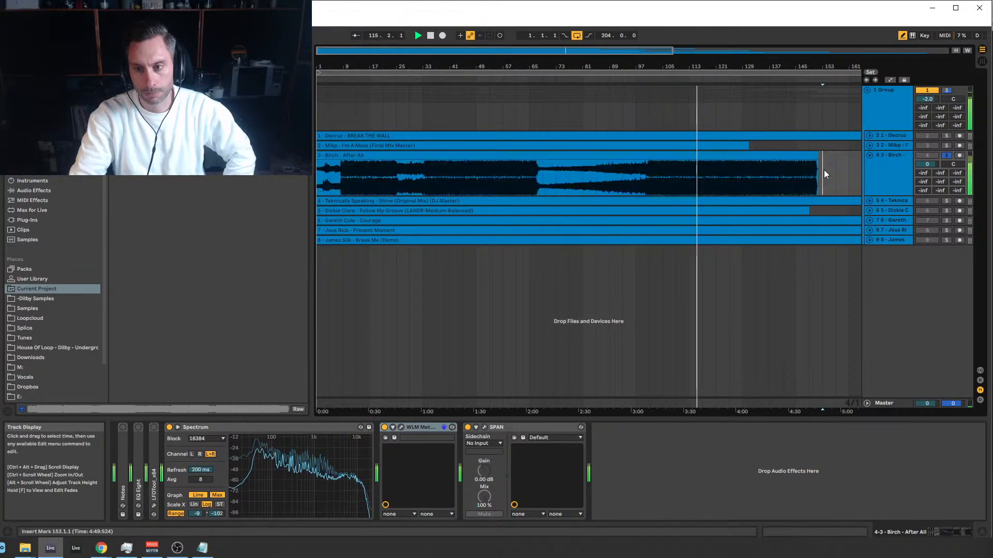
drag(824, 171, 317, 173)
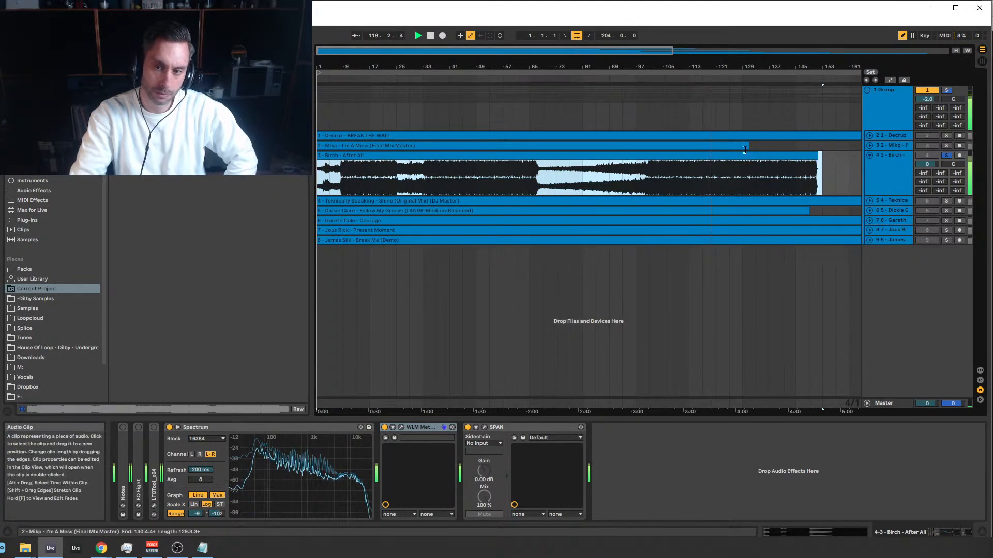
drag(714, 170, 731, 177)
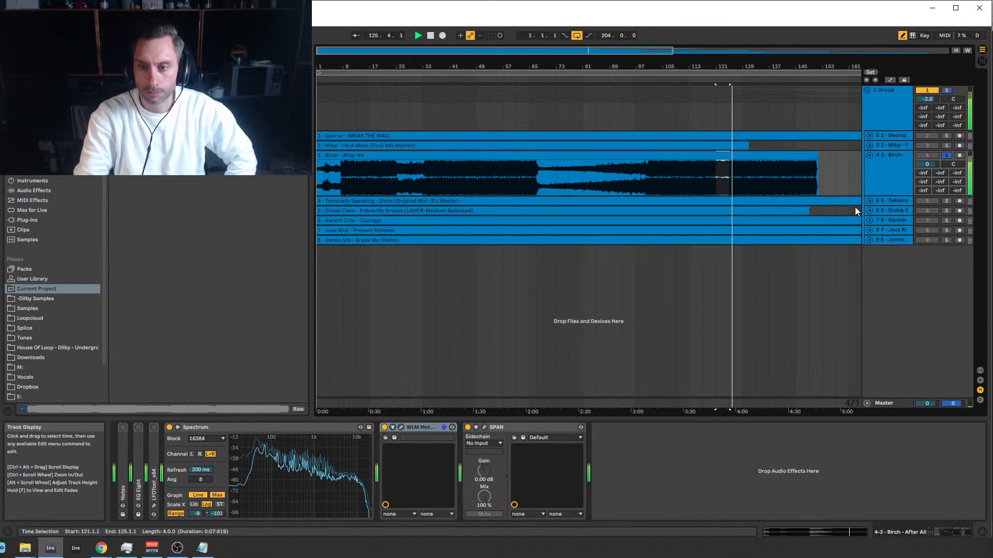
Skip playback forward in stages through After All's last section to hear how the track ends.
click(758, 80)
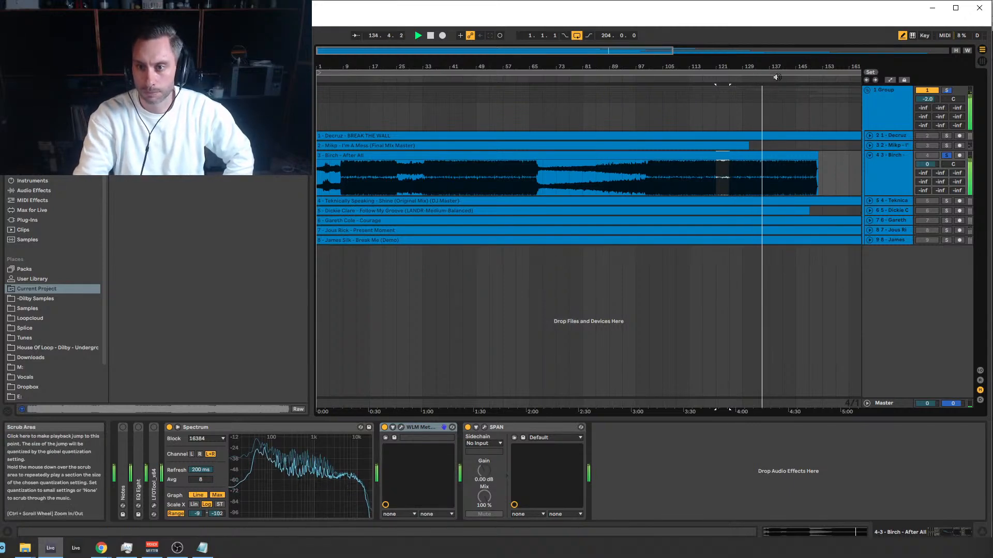
click(777, 77)
click(791, 80)
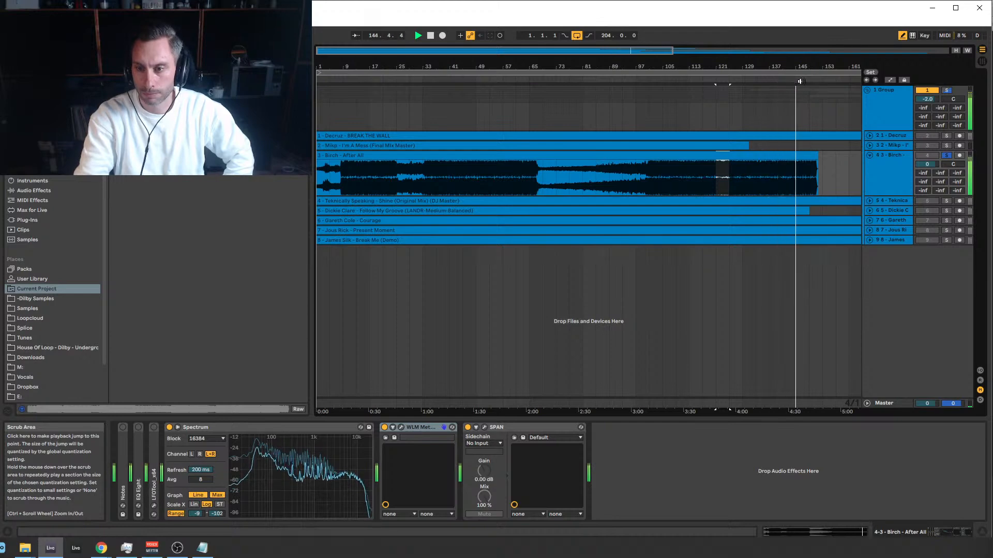
mouse_move(648, 53)
mouse_down()
mouse_move(653, 127)
mouse_move(651, 52)
mouse_up()
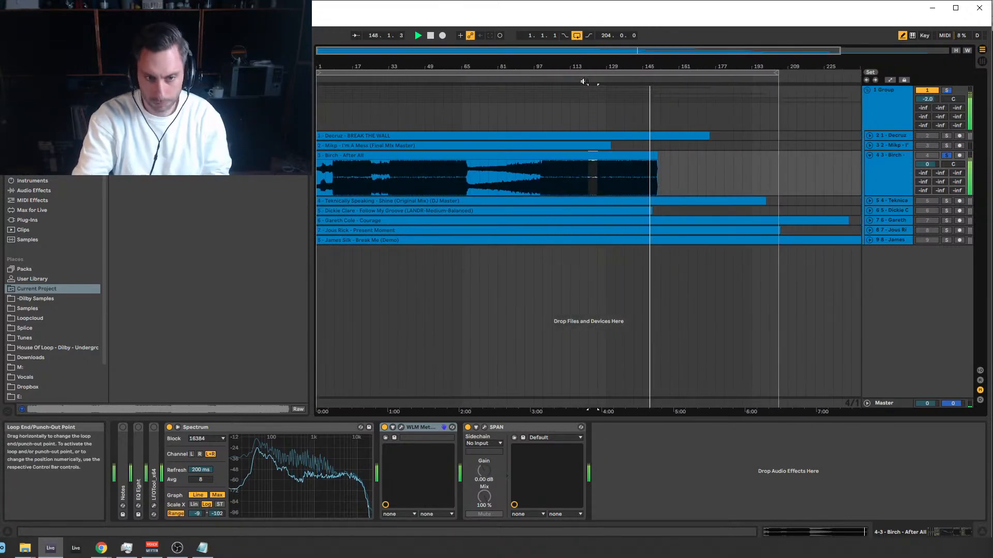
Return playback to about bar 17 of After All, skip forward through its sections and stop near bar 109.
click(347, 82)
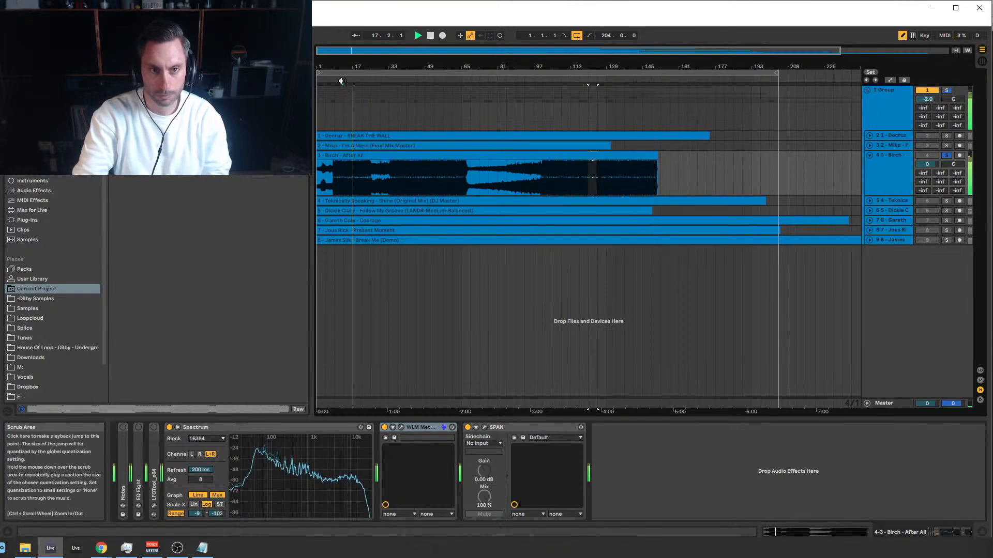
click(361, 82)
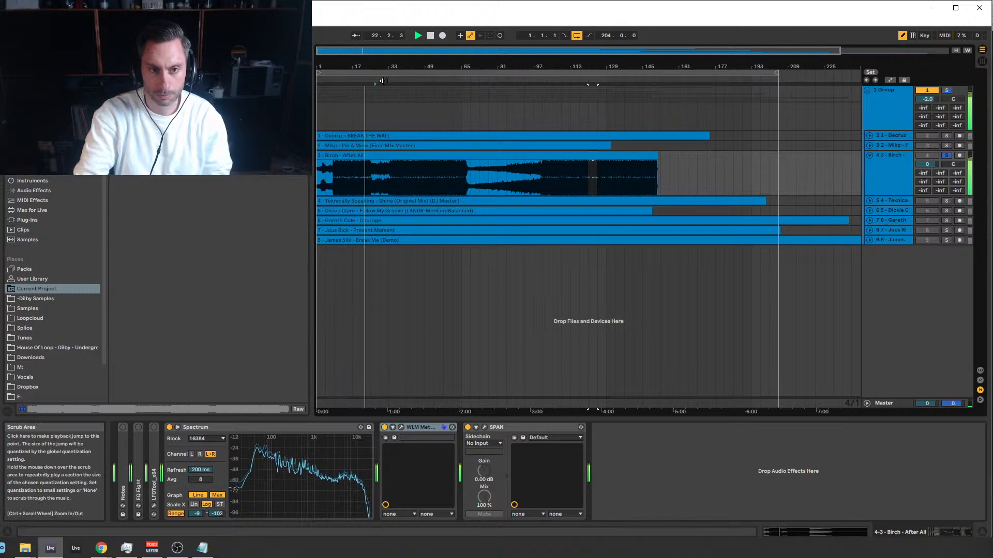
click(387, 81)
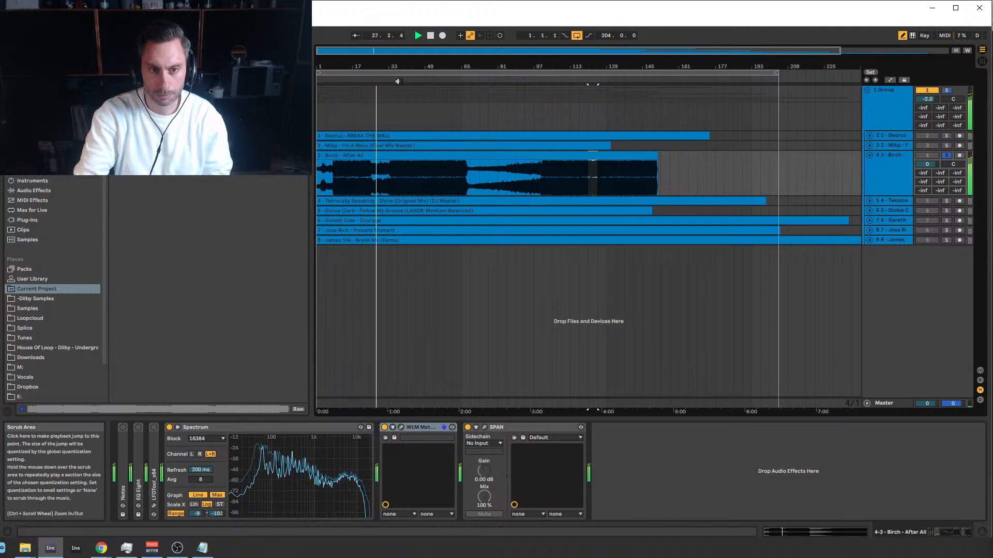
click(399, 81)
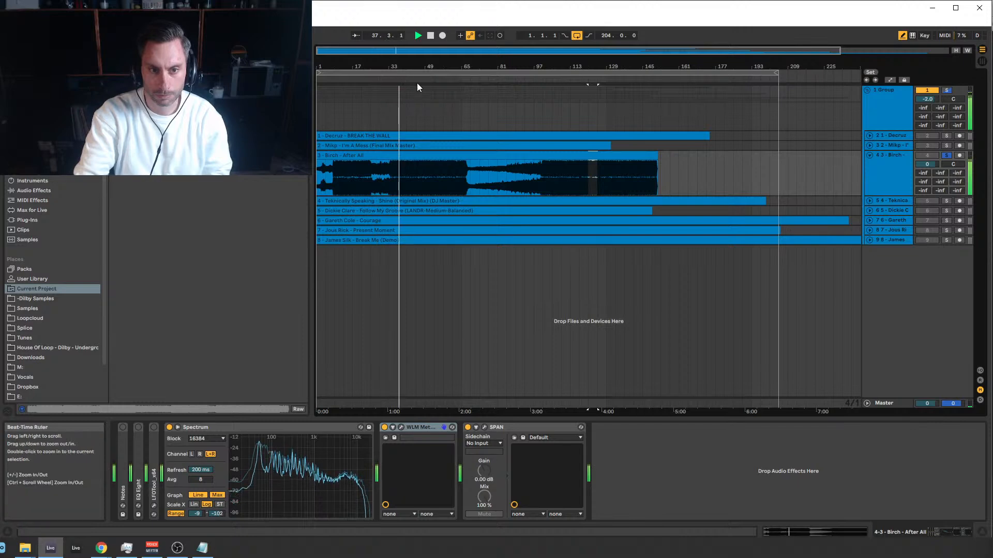
click(431, 81)
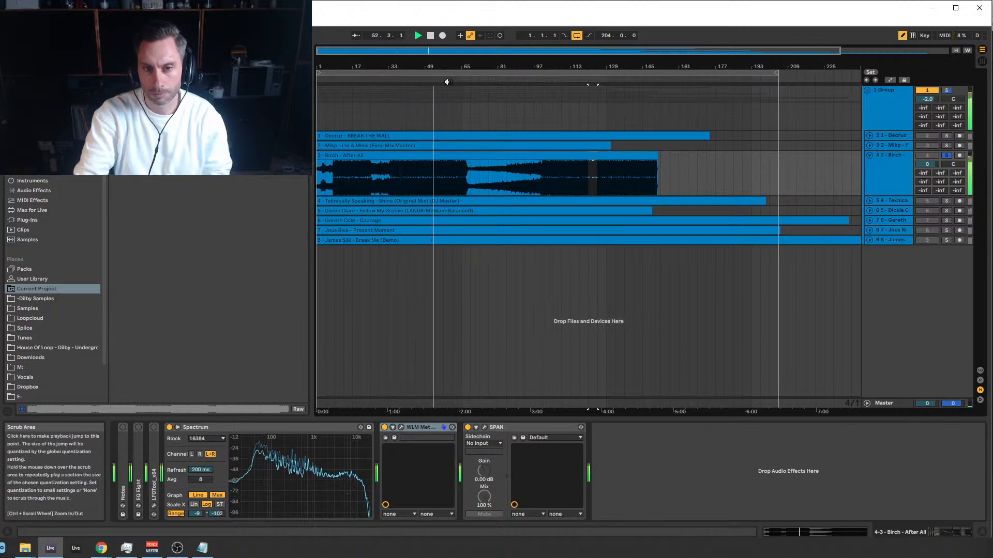
click(451, 82)
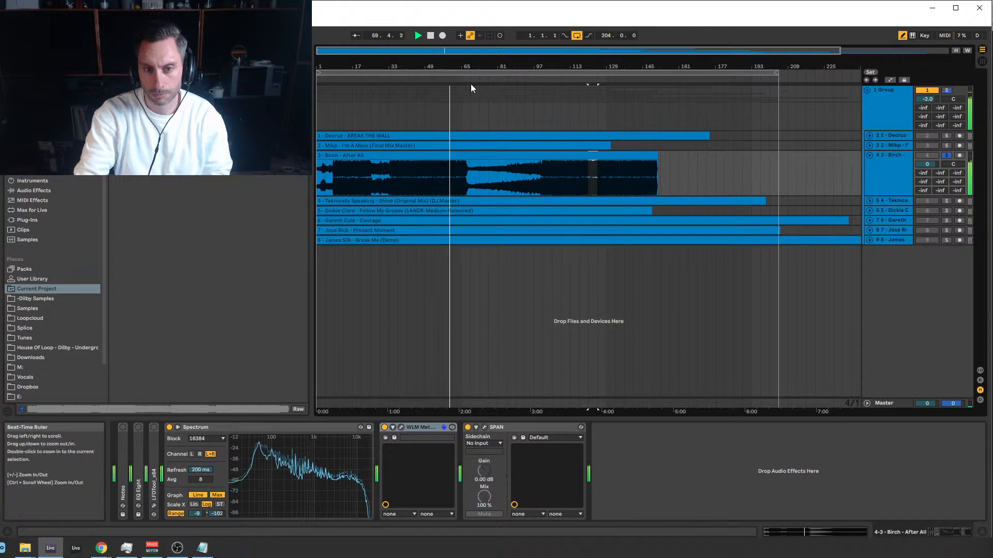
click(562, 82)
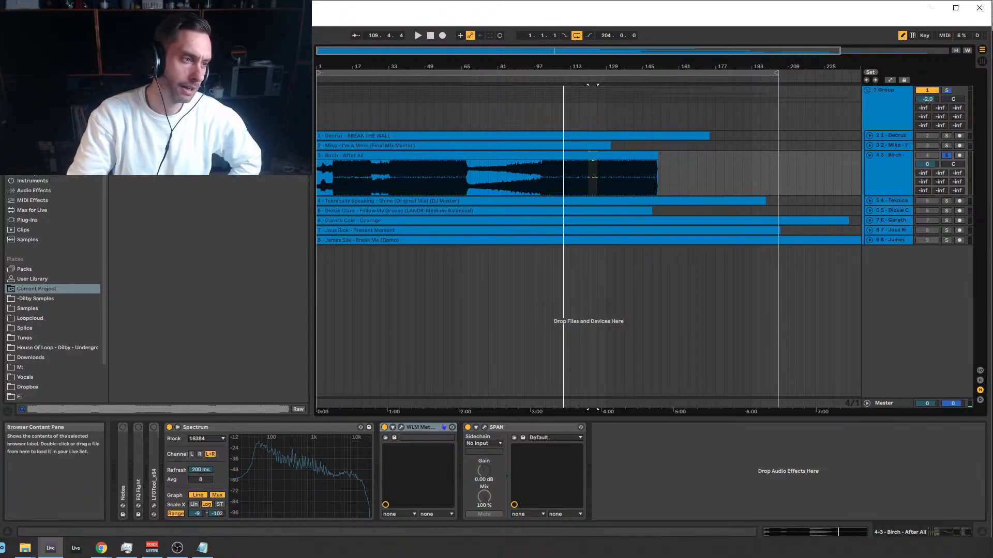
Select the whole After All clip, then only its final section from bar 133 to the clip's end.
click(426, 157)
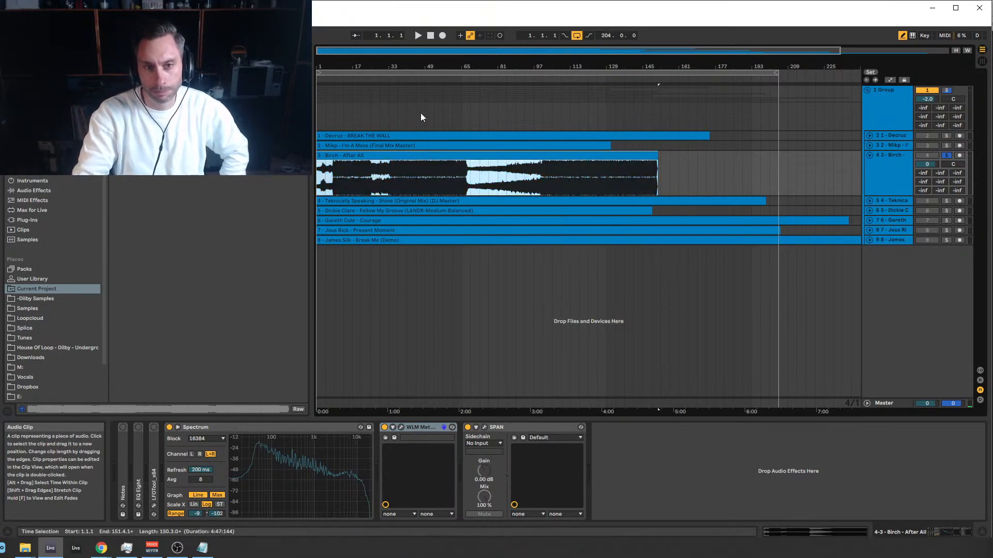
drag(393, 50, 372, 51)
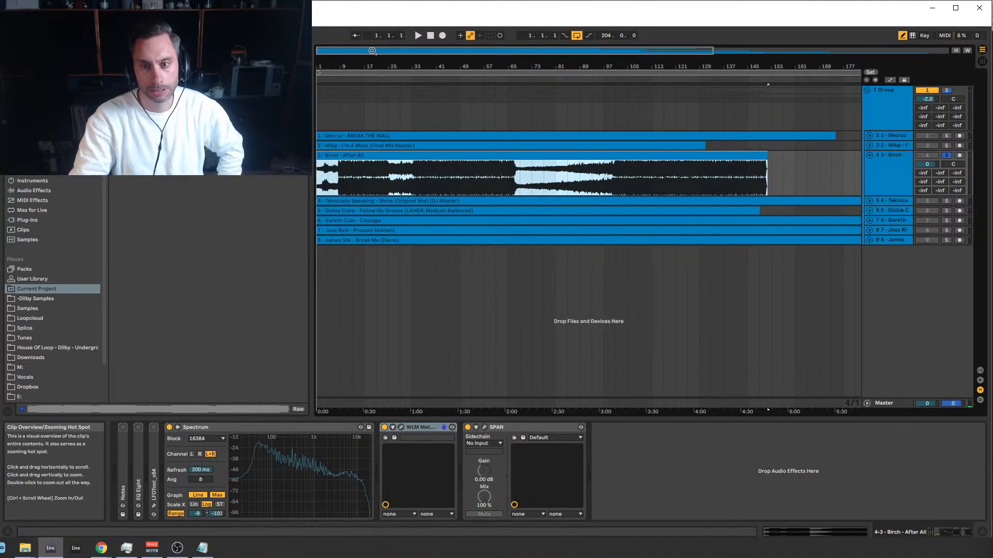
click(691, 169)
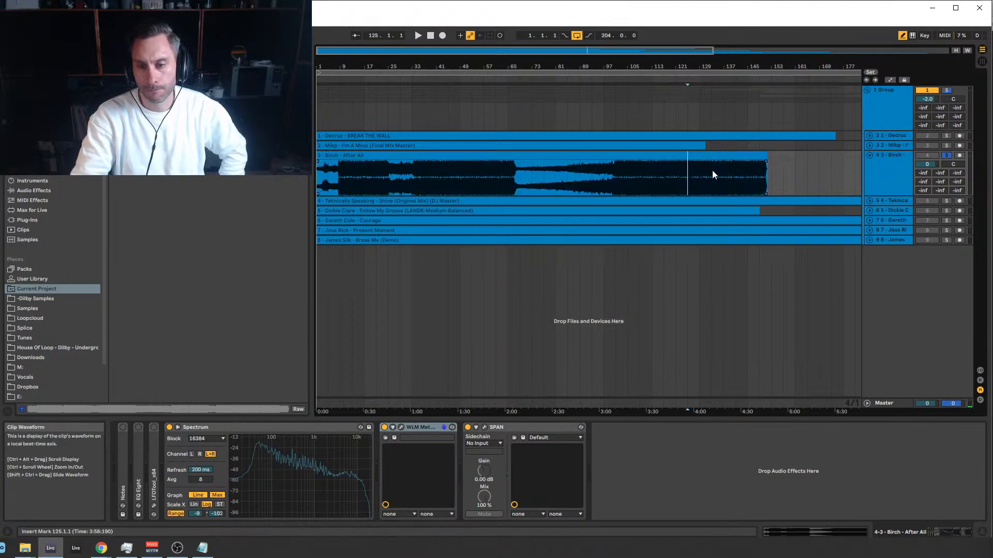
drag(720, 171, 763, 171)
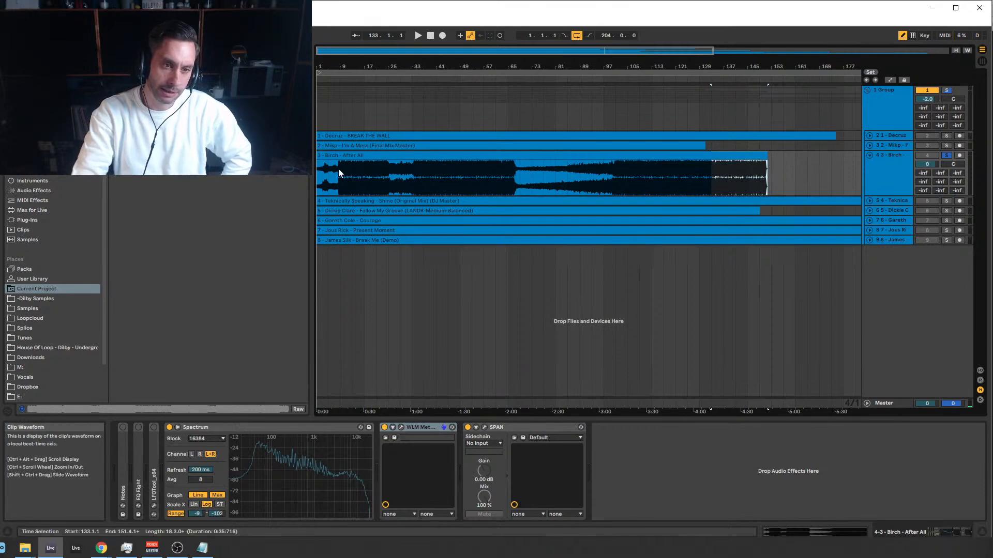
Select bars 9 to 23 of After All's opening section, then the breakdown from bar 69 to 101.
drag(327, 50, 328, 81)
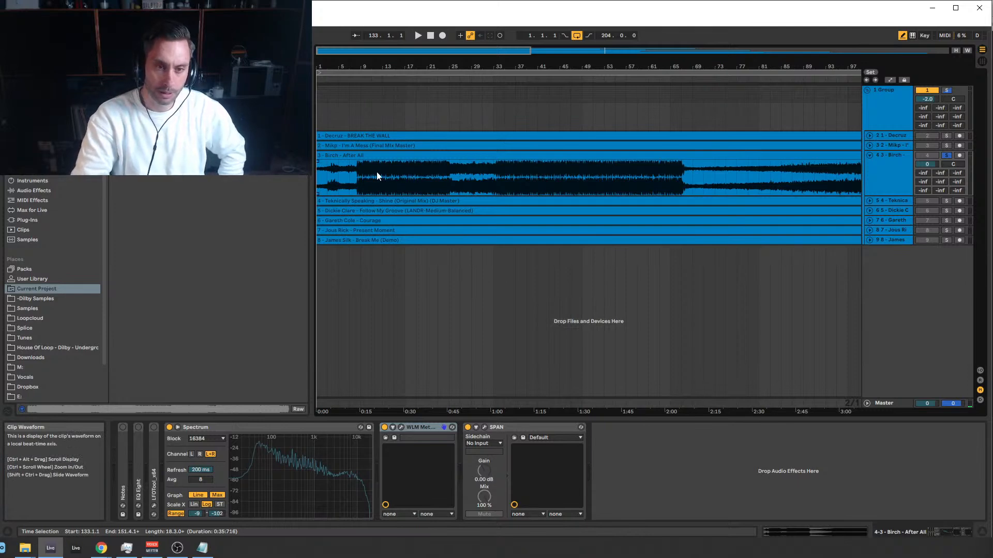
drag(359, 172, 418, 175)
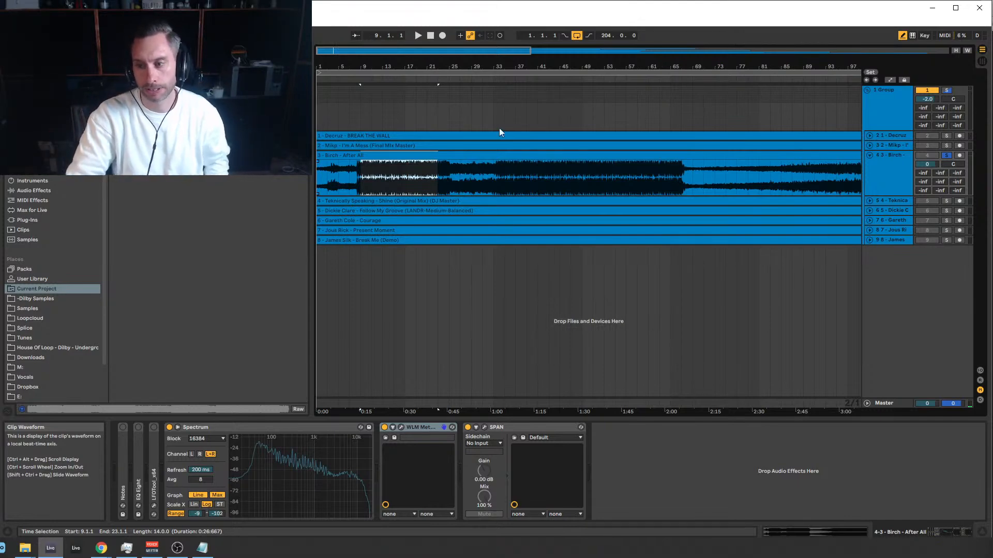
drag(530, 50, 672, 50)
click(539, 187)
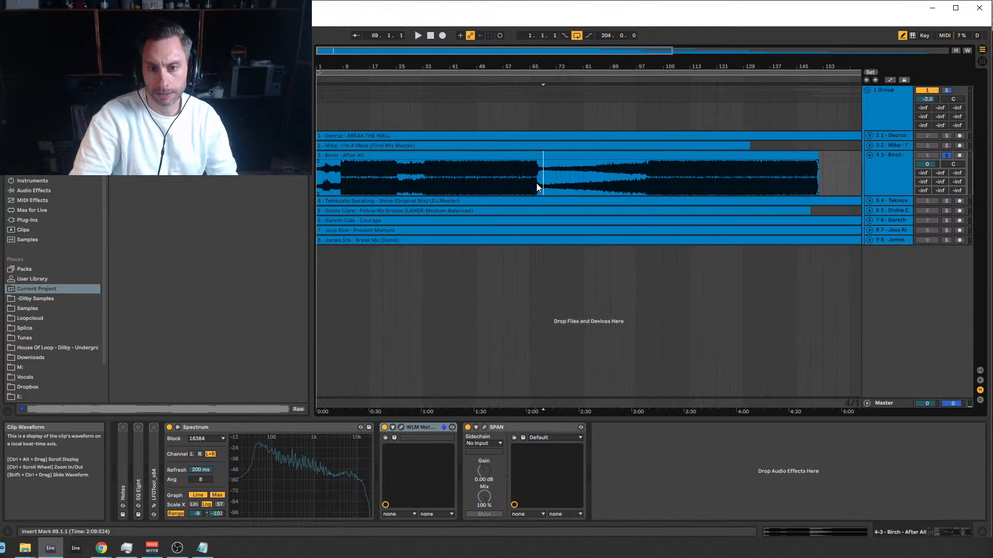
drag(536, 183, 638, 175)
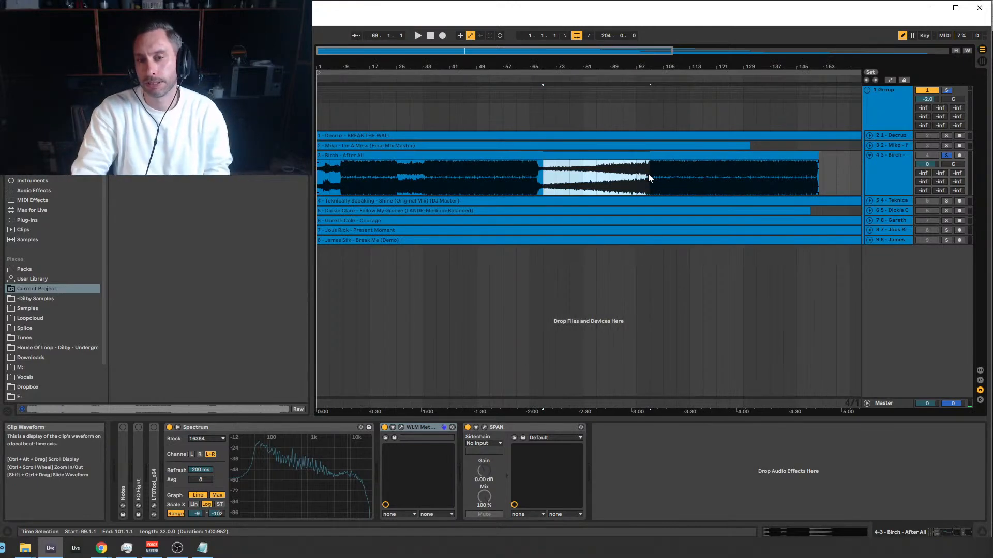
Play After All from bar 93, then from bar 97, to hear the breakdown's end, and stop just after bar 101.
click(627, 187)
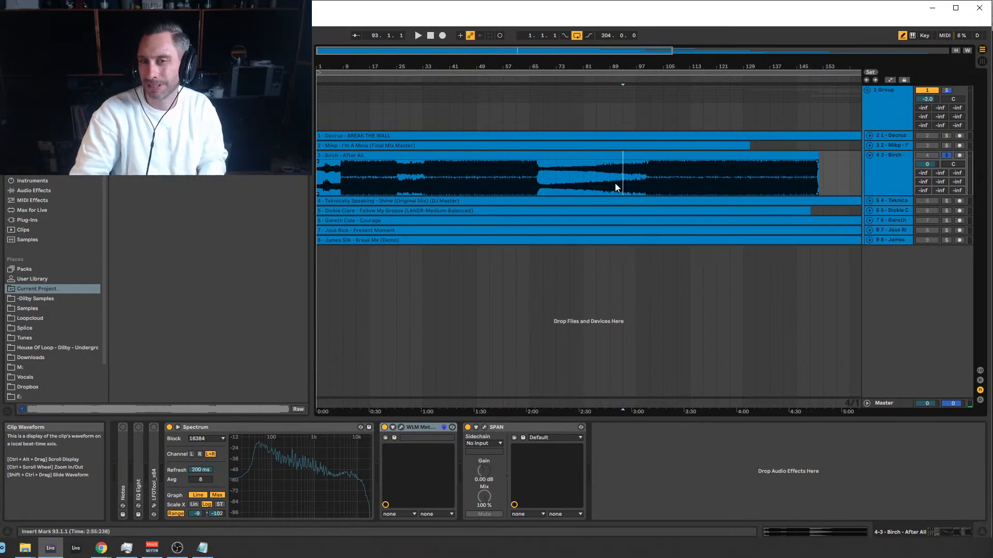
key(space)
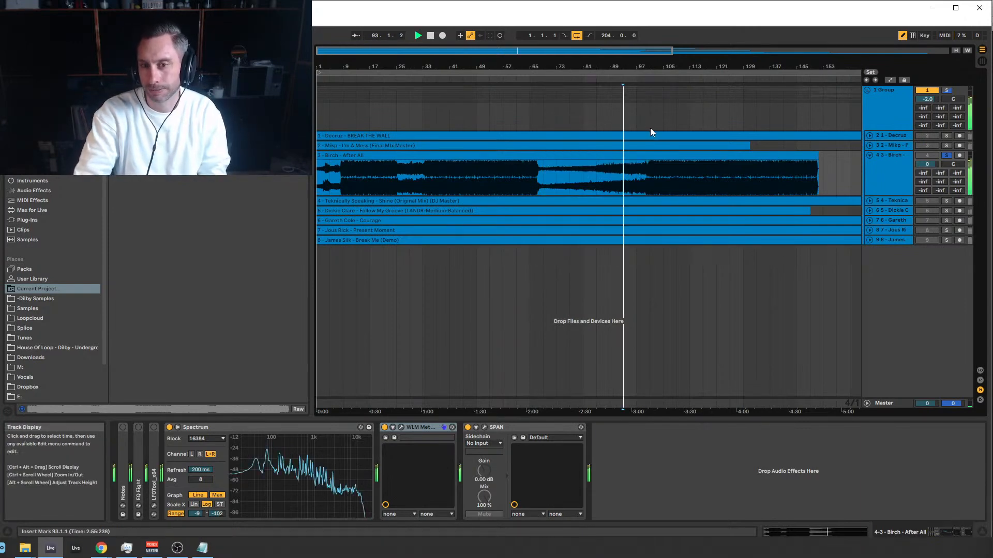
click(639, 173)
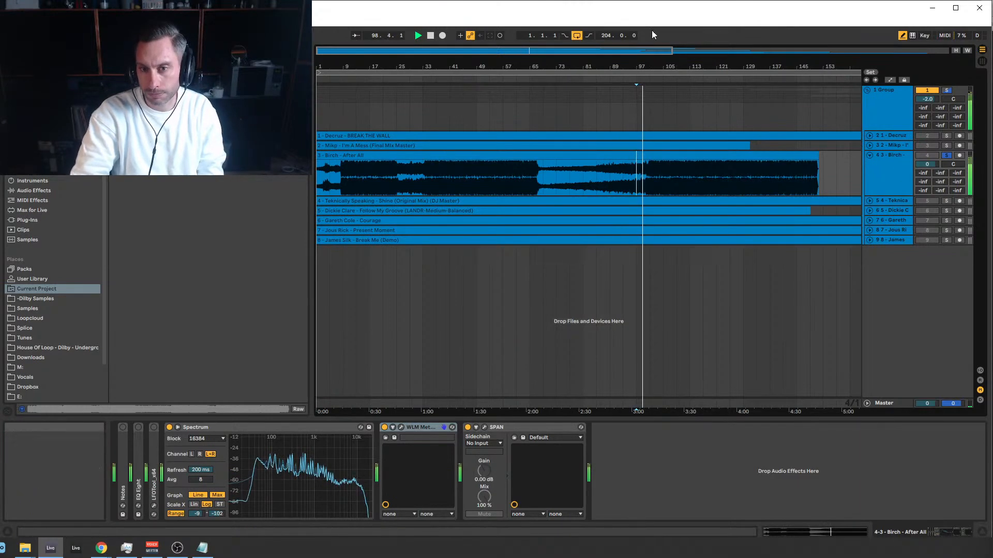
drag(641, 50, 620, 74)
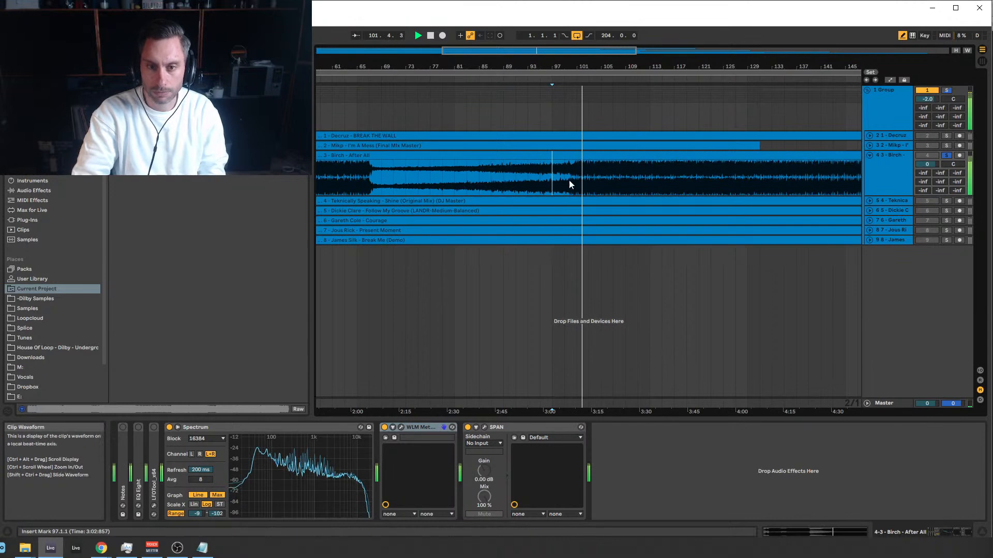
key(space)
Select bars 95 to 97, the breakdown from bar 67 to 101, and bars 33 to 45 of After All.
drag(540, 179, 556, 182)
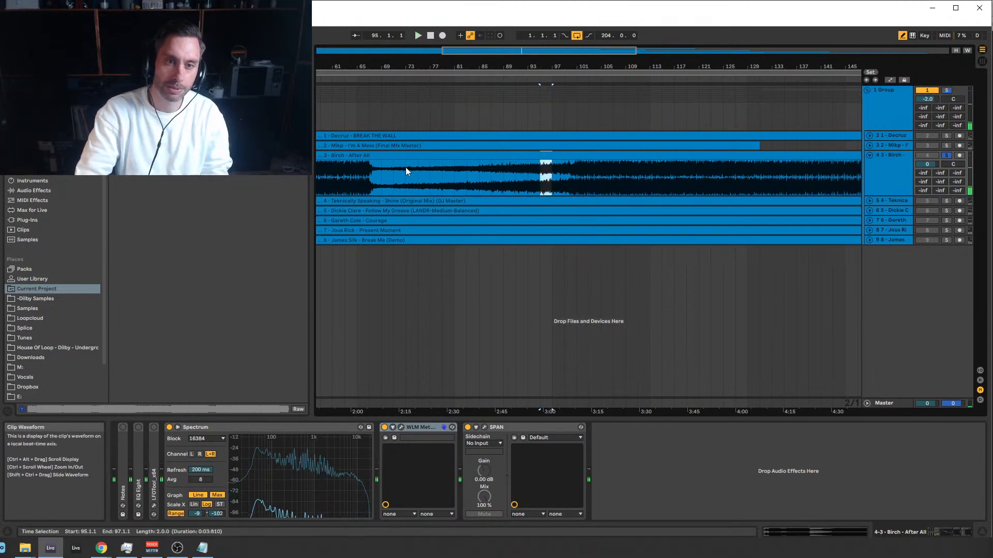
drag(374, 175, 577, 191)
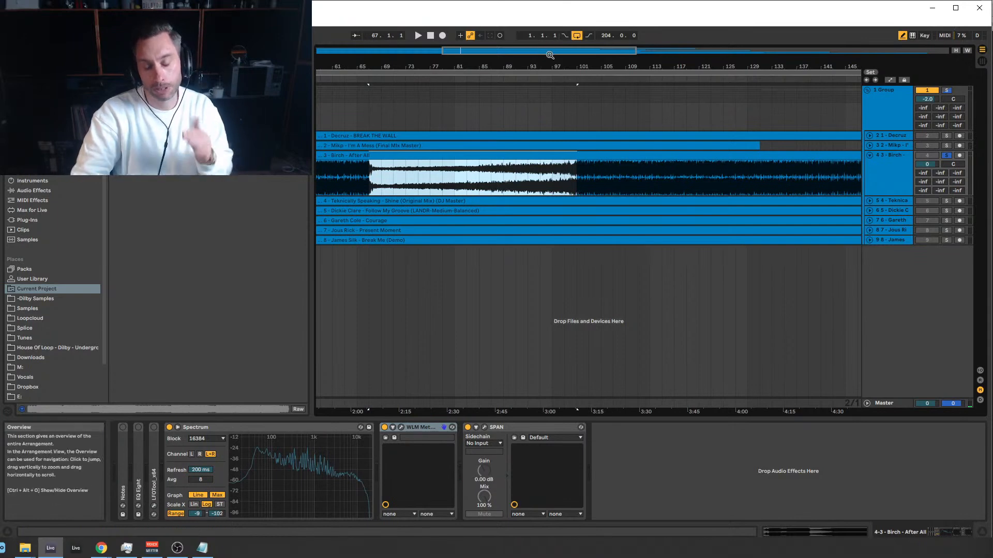
drag(549, 55, 606, 54)
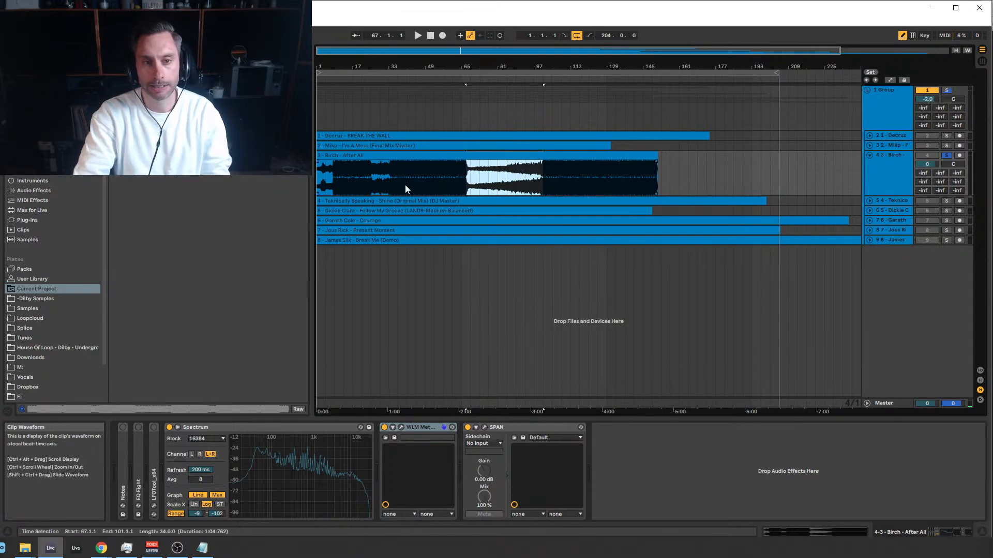
drag(390, 169, 416, 175)
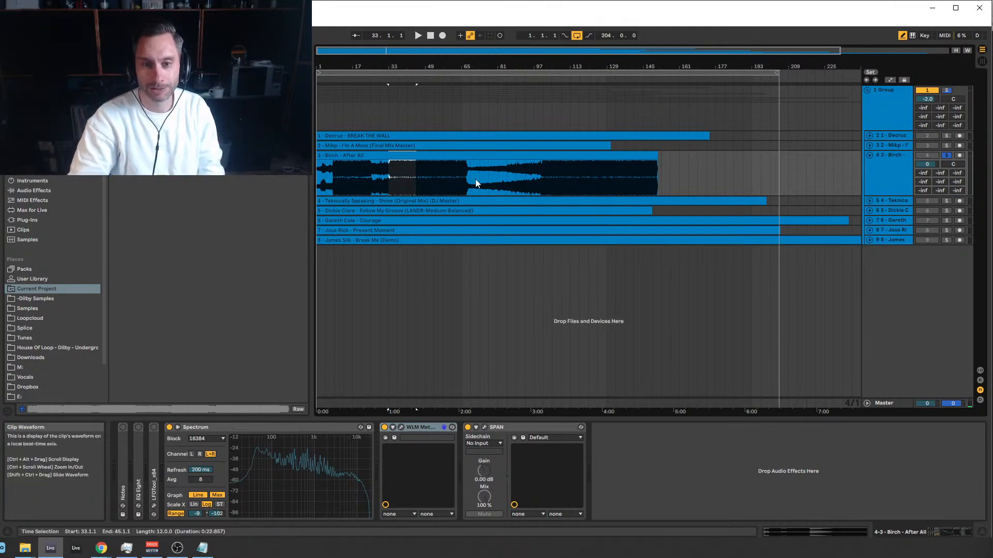
click(412, 179)
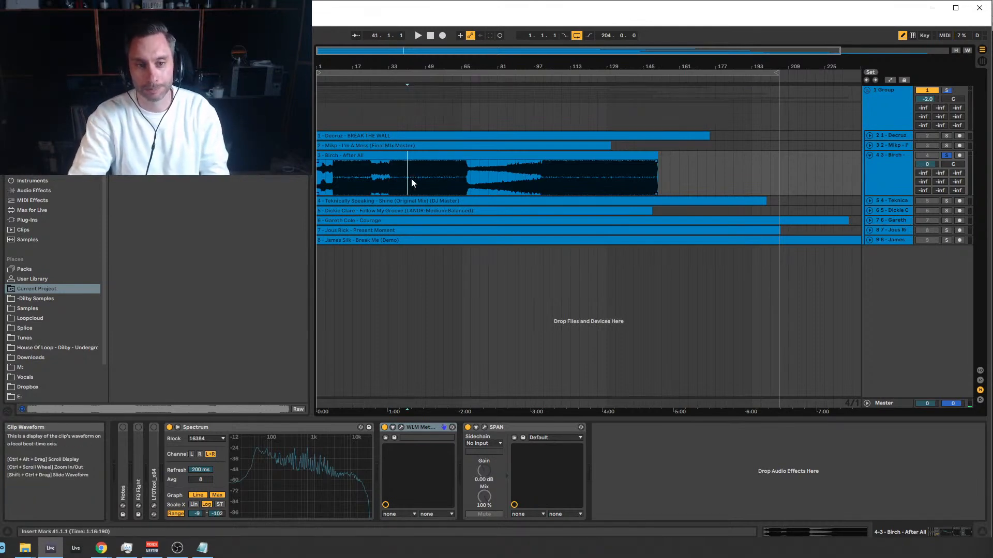
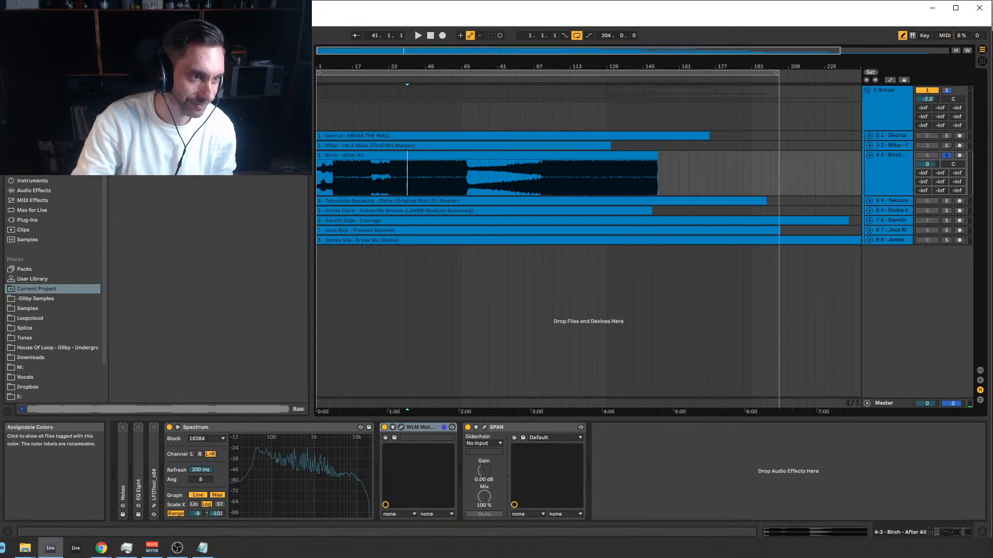
Load the ValhallaShimmer_x64 reverb from the colour-tagged plug-in collection onto the After All track.
click(32, 83)
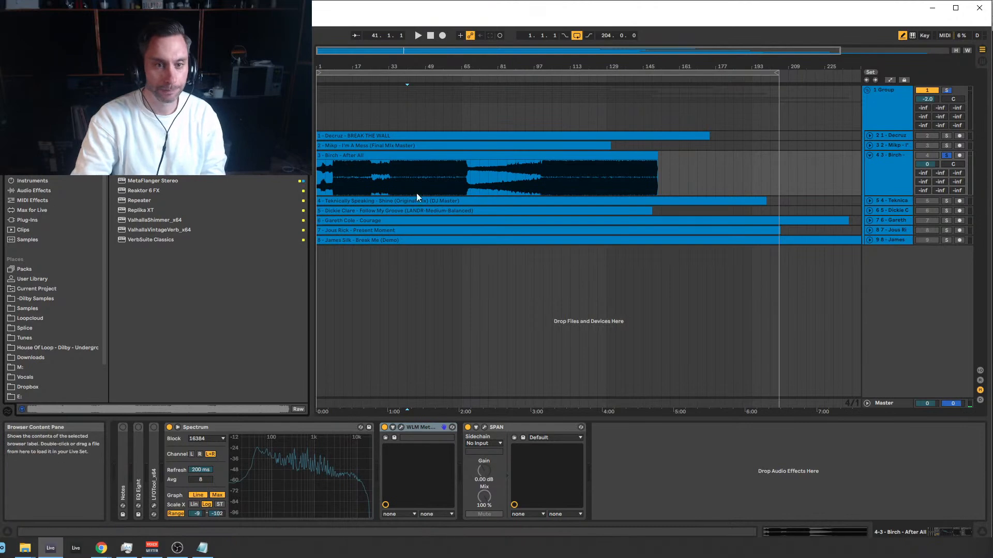
click(509, 178)
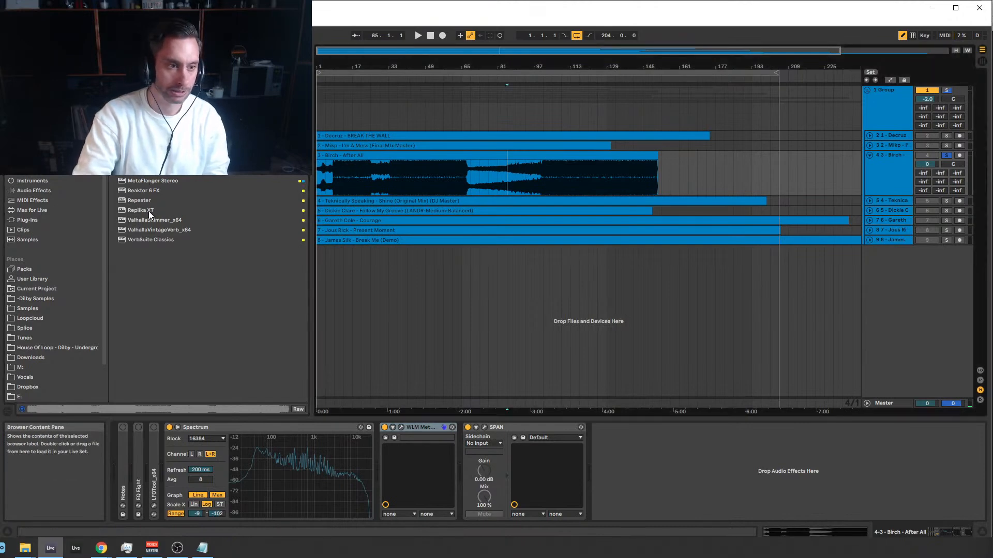
double_click(164, 221)
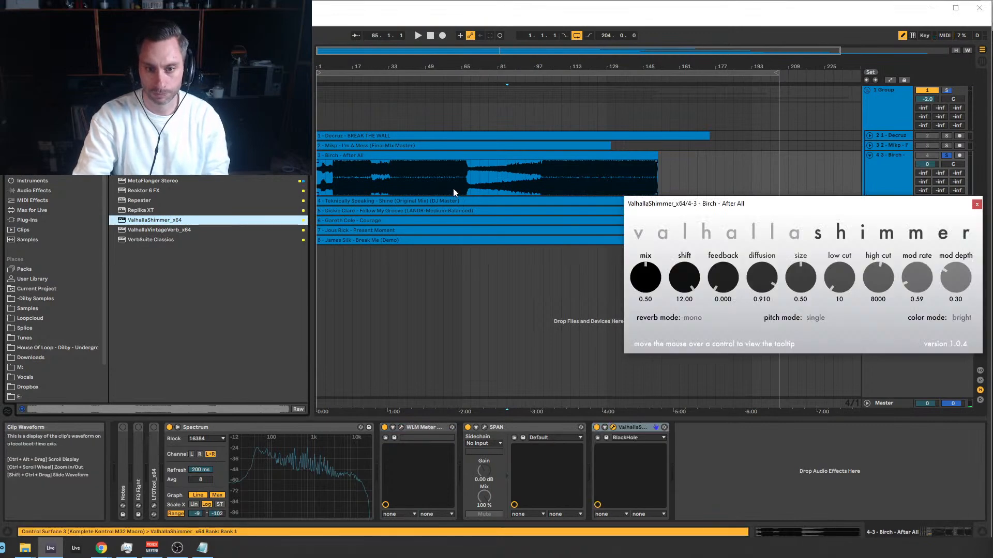
Play After All briefly from bar 61, then stop with the start position at bar 65, just before the breakdown.
click(454, 187)
key(space)
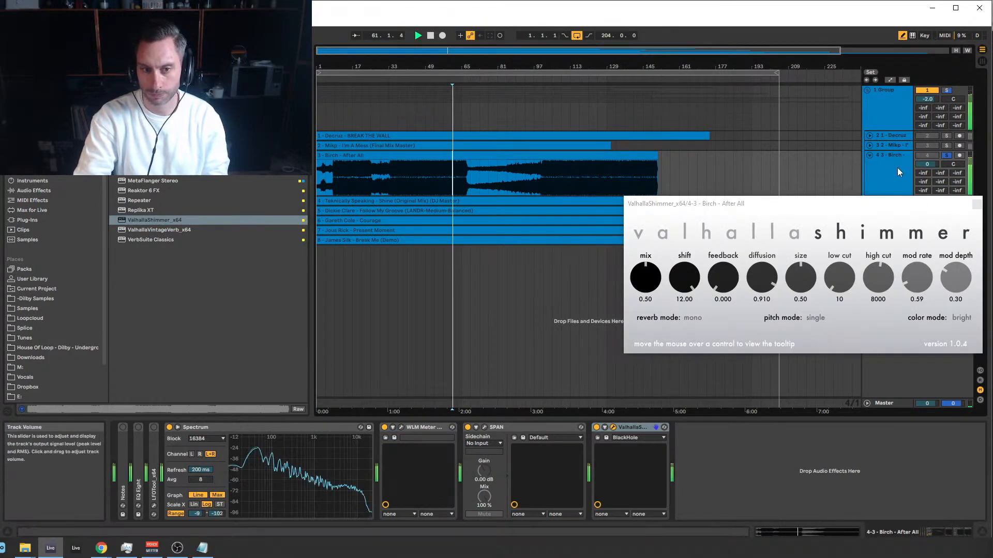
click(463, 180)
key(space)
drag(494, 52, 494, 118)
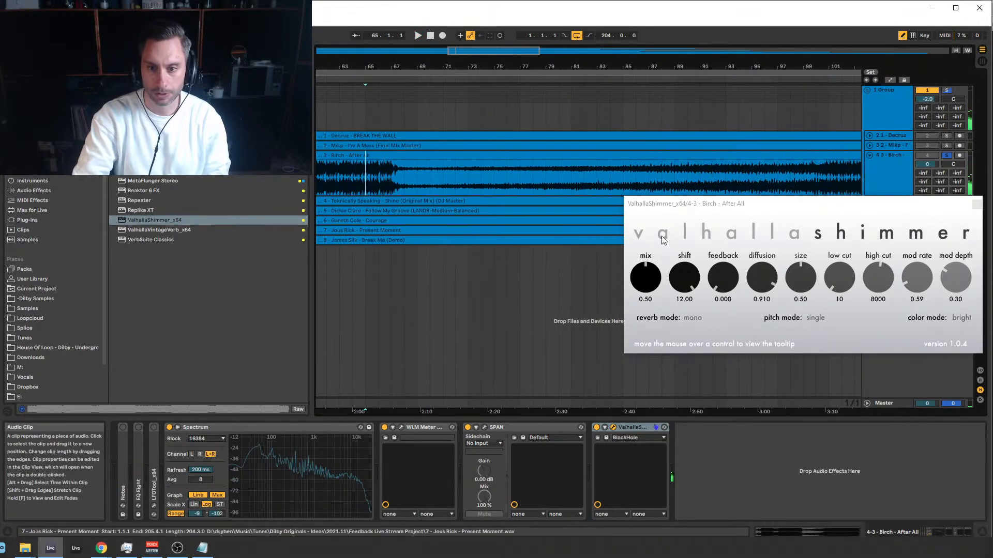
Play from bar 65 while switching ValhallaShimmer on and off at the breakdown, leave it off and close its window.
key(space)
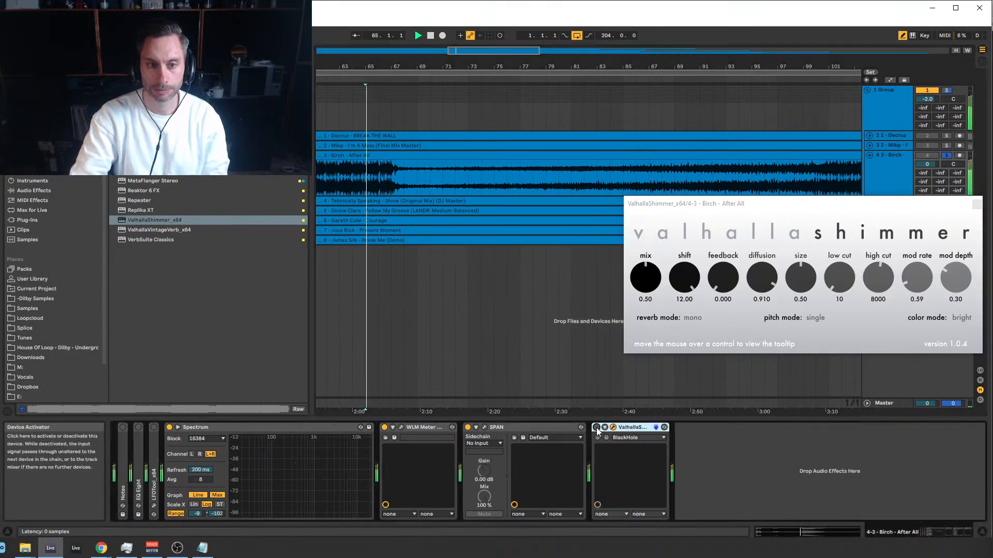
click(596, 428)
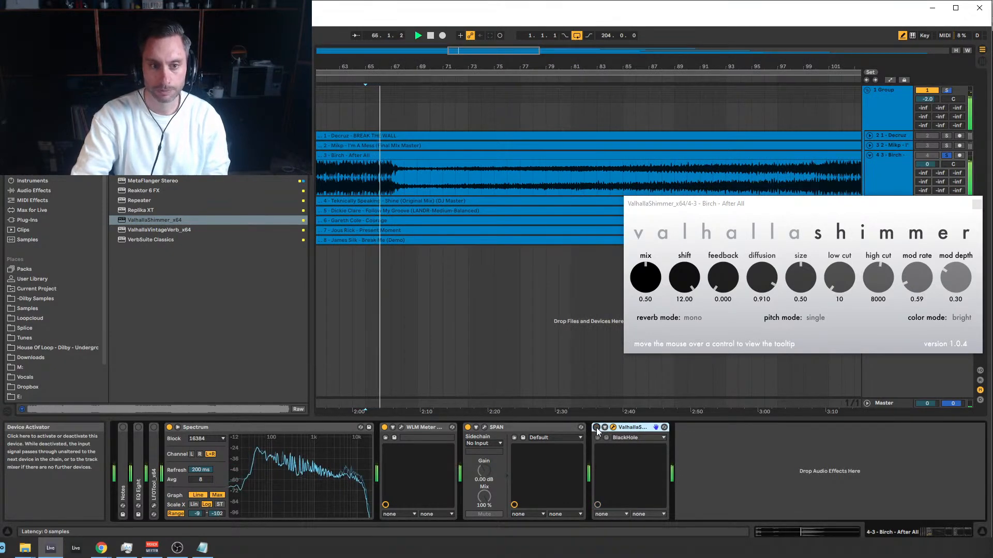
click(596, 427)
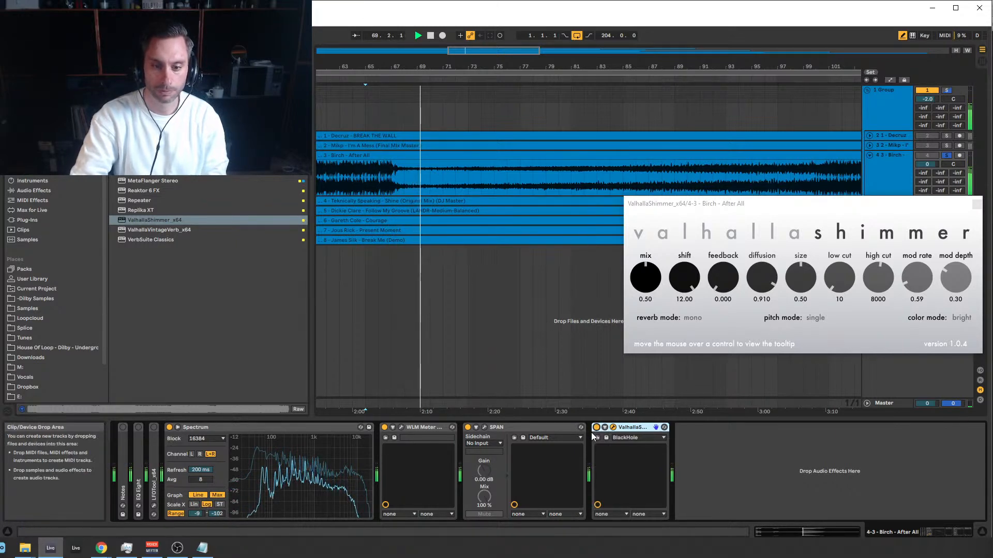
click(597, 428)
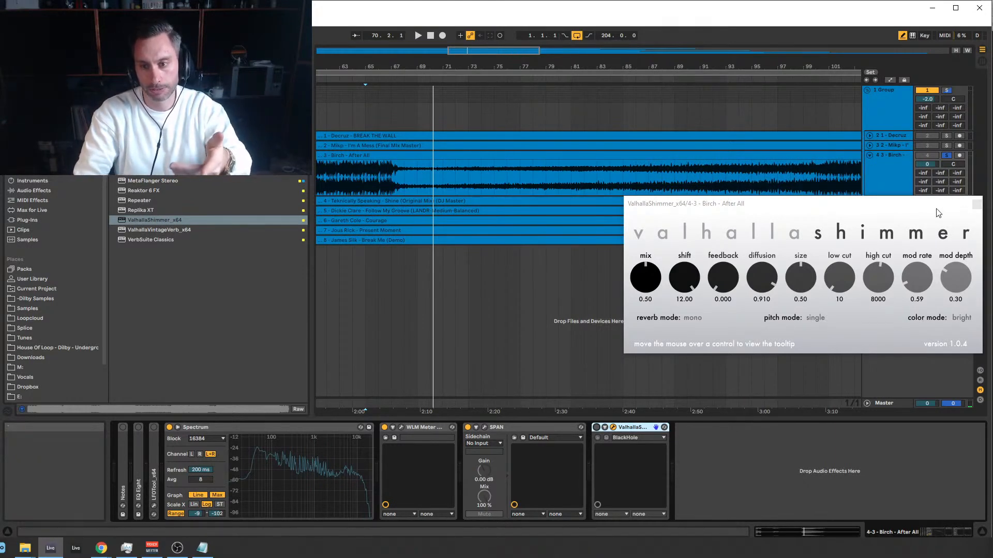
drag(916, 207, 769, 204)
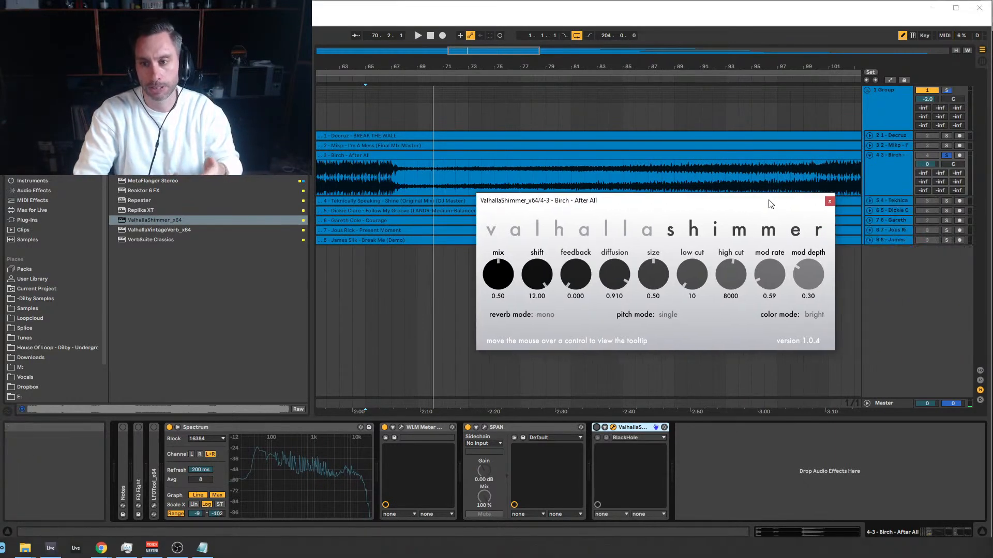
click(829, 202)
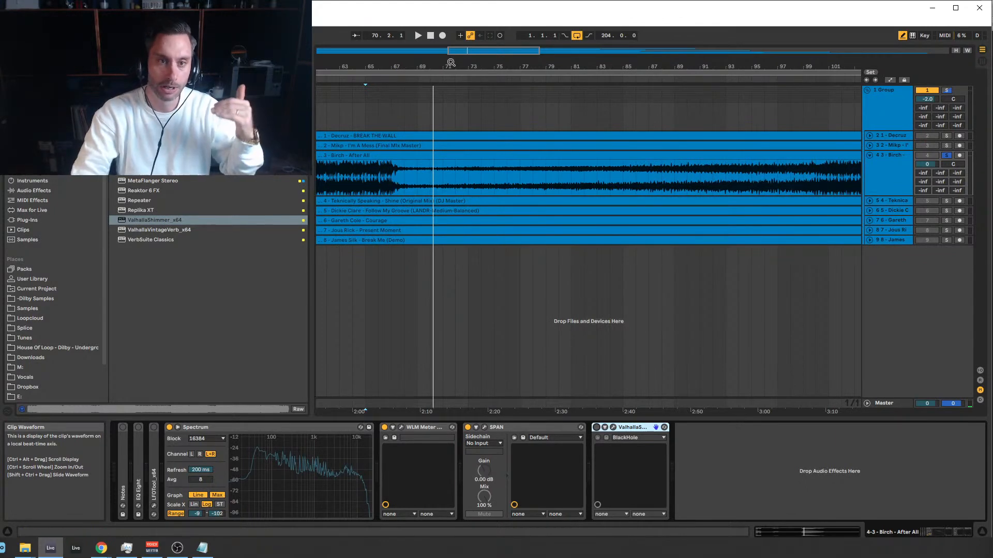
Select bars 47 to 51 of After All, then the whole After All clip.
drag(464, 50, 446, 51)
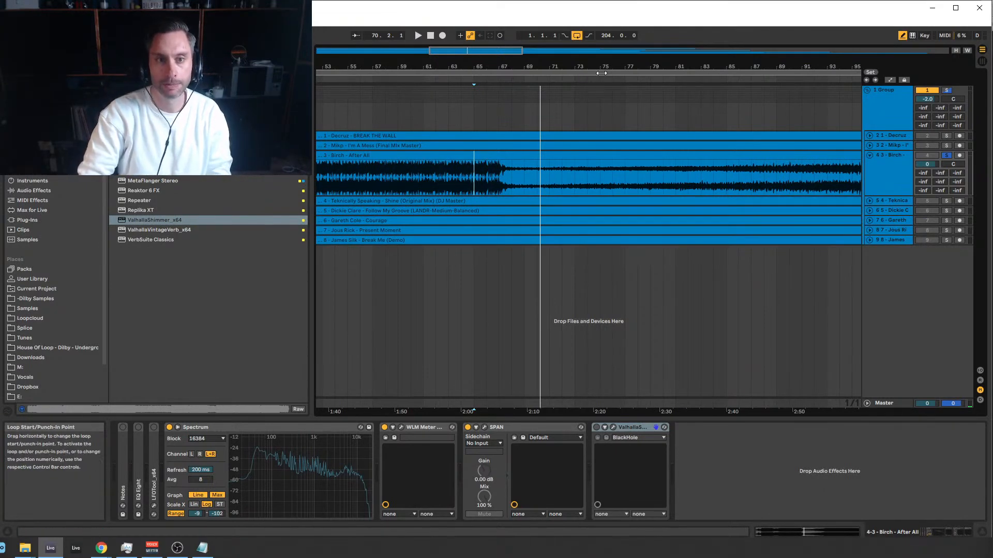
drag(463, 50, 462, 25)
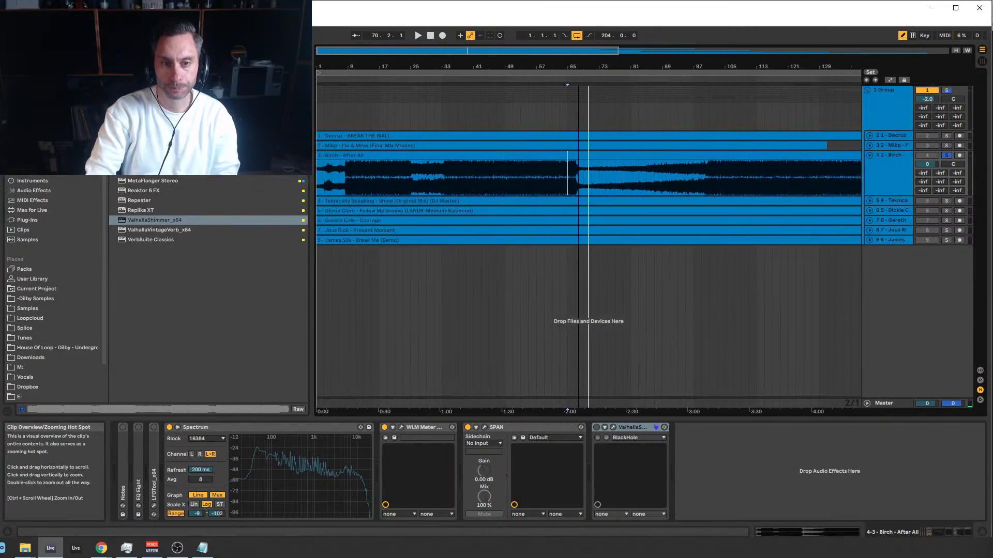
click(495, 173)
drag(495, 173, 510, 176)
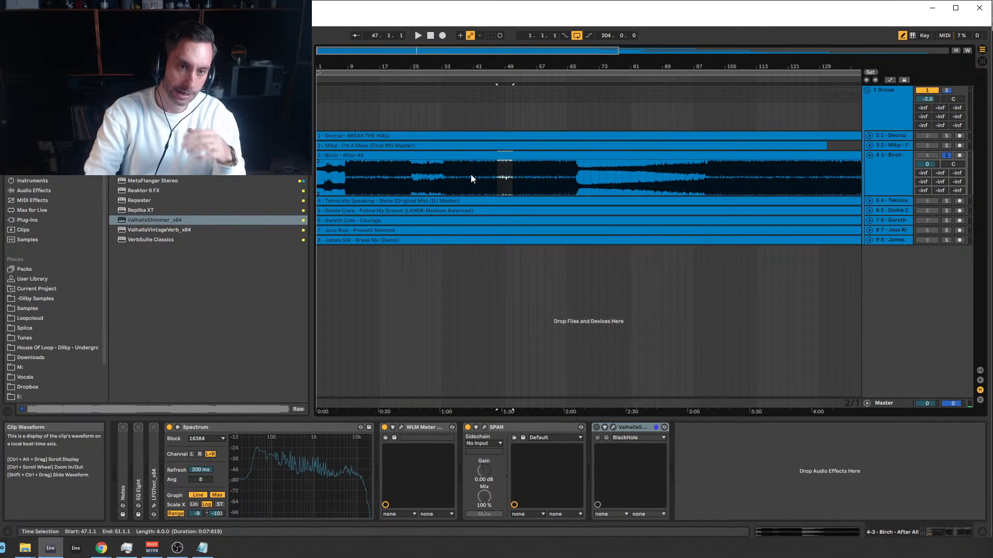
click(528, 168)
click(344, 157)
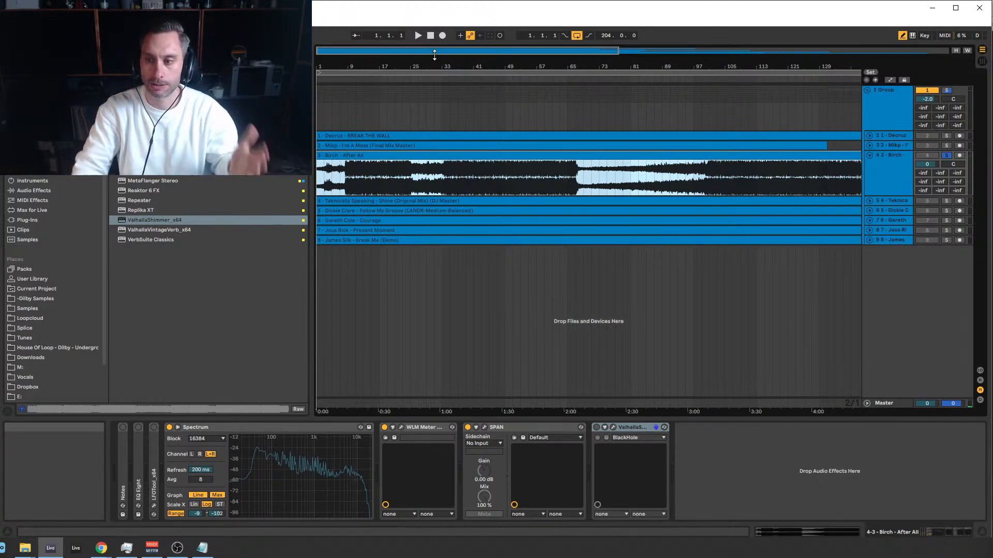
Skip playback forward through After All via bars 41 and 53 to the section after the breakdown, stopping near bar 108.
click(371, 81)
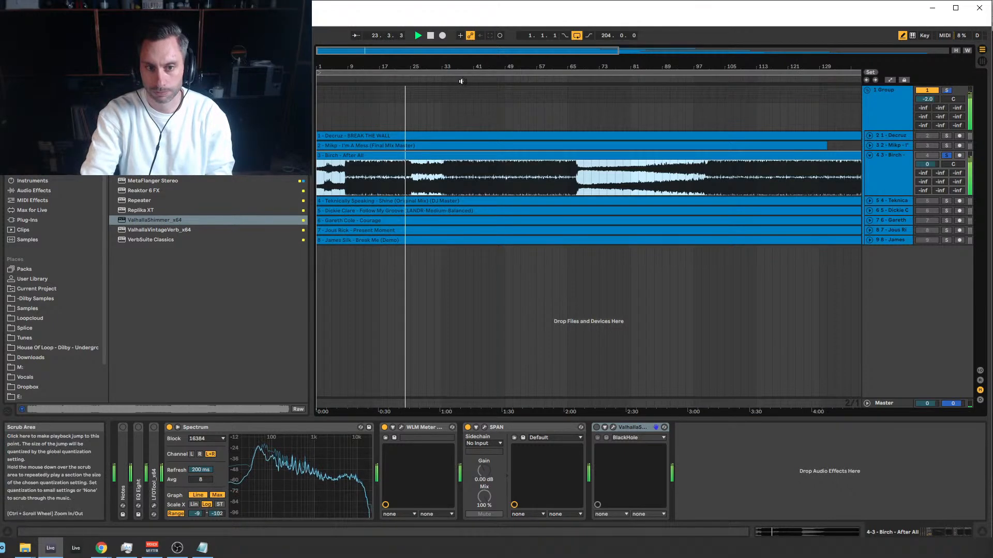
click(481, 79)
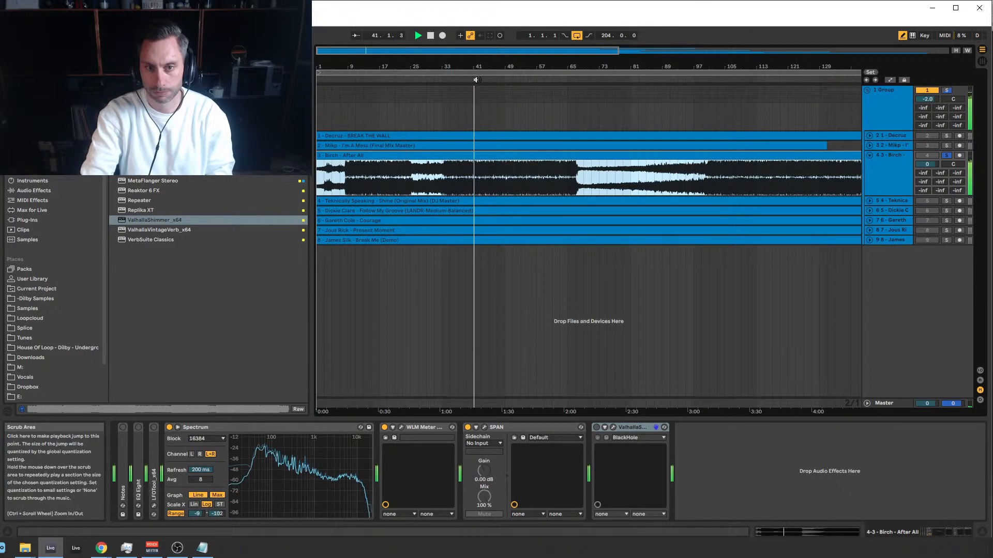
click(525, 81)
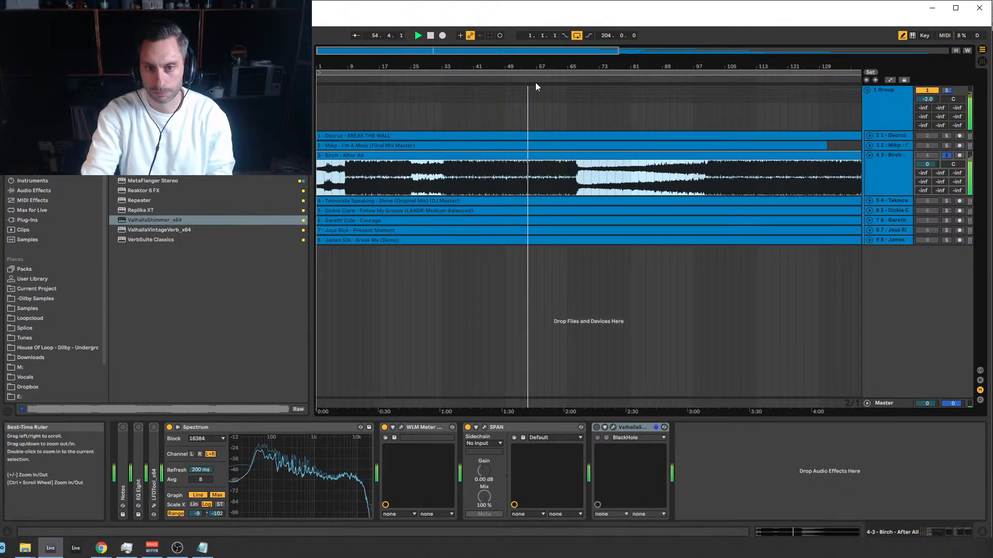
click(734, 80)
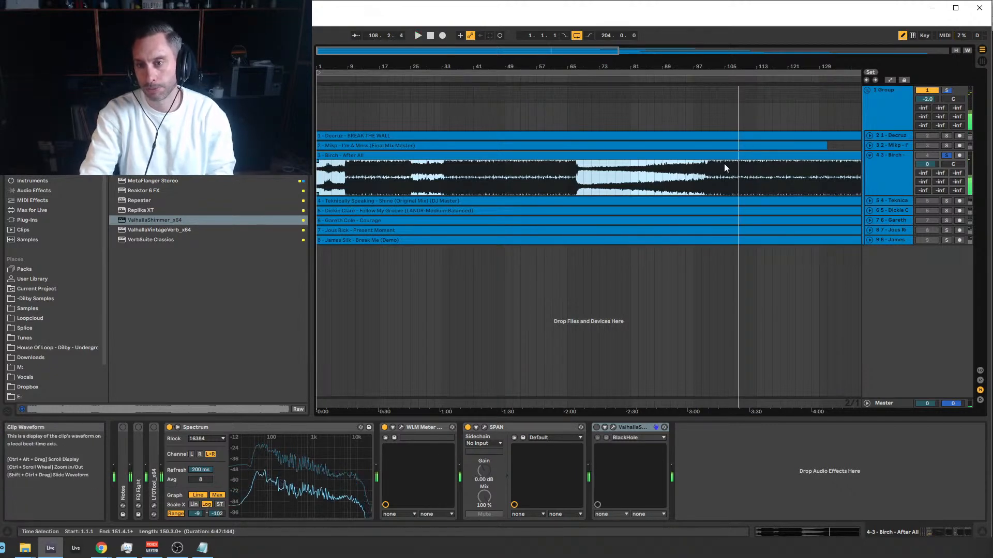
Play After All's last section from about bar 137, skip ahead to near bar 143 and stop.
drag(548, 49, 582, 64)
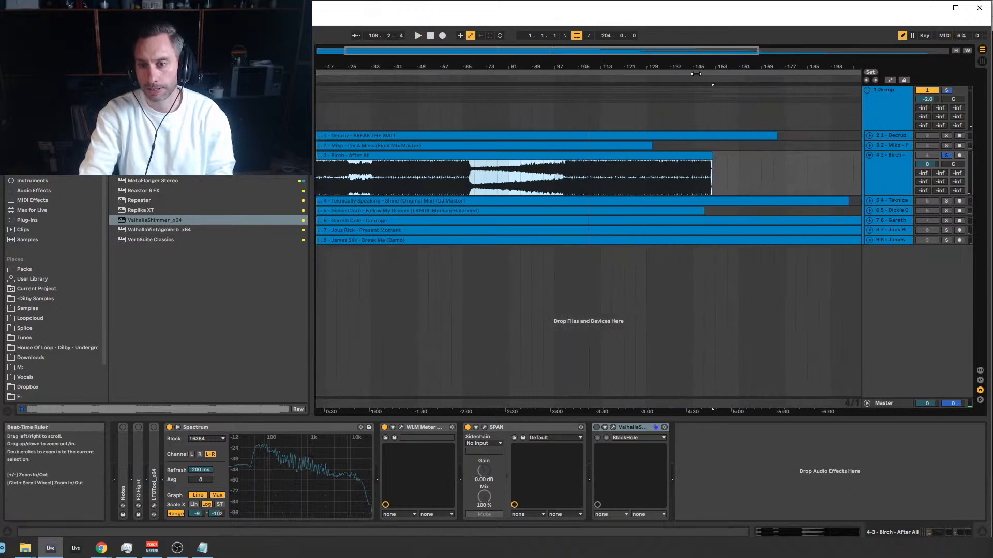
click(670, 82)
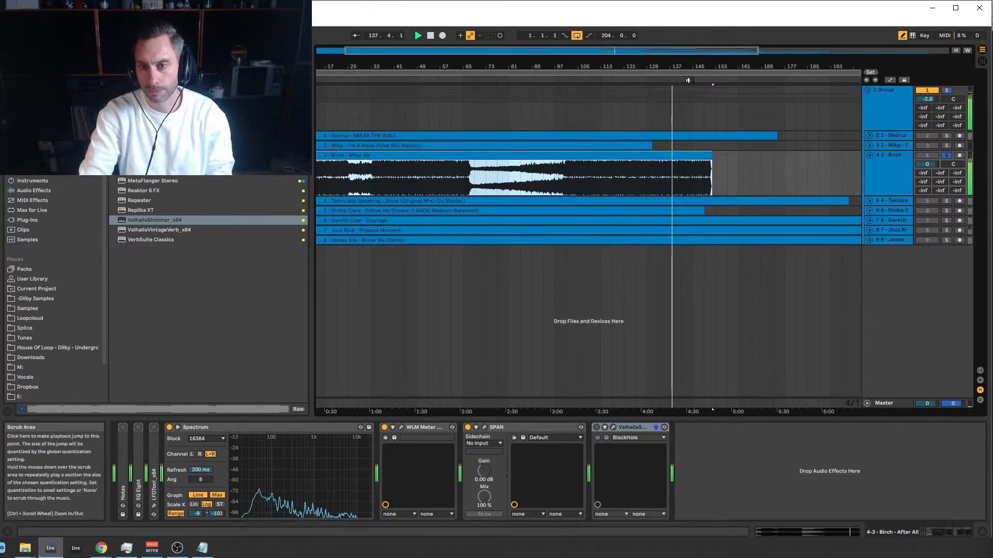
click(693, 81)
key(space)
Select After All's opening groove from bar 9 to 25, then the section after the breakdown from bar 101 to 125.
drag(680, 54, 651, 54)
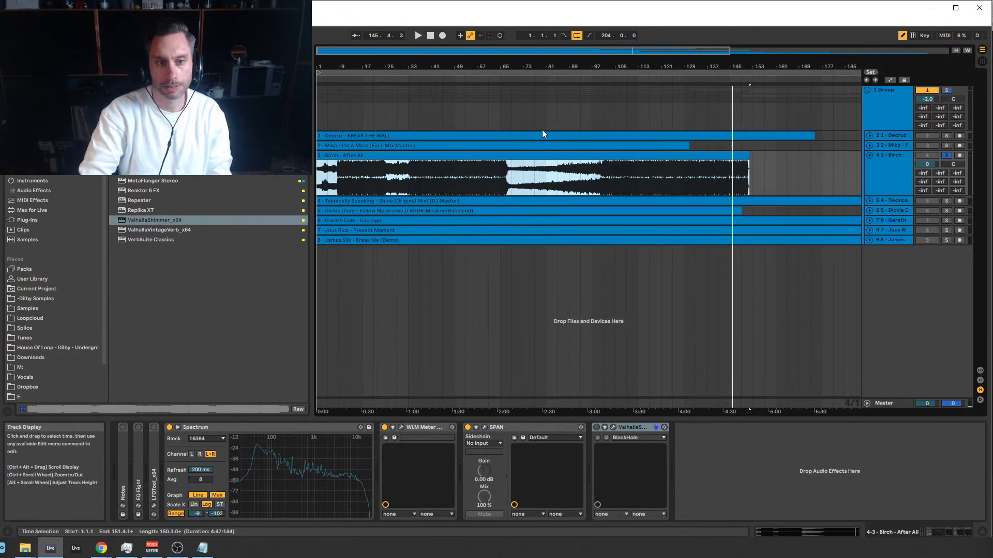
drag(339, 179, 385, 179)
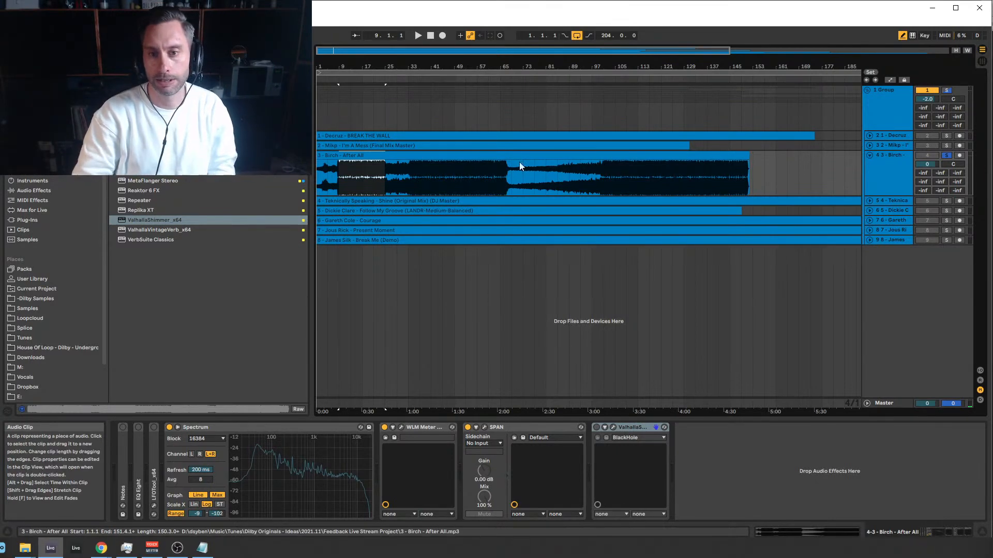
drag(602, 178, 640, 179)
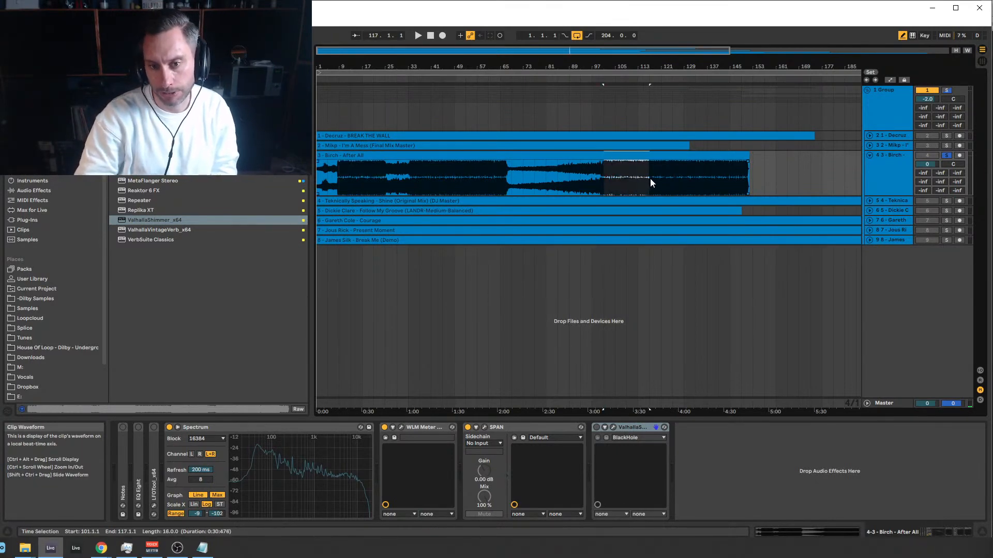
drag(556, 181, 670, 182)
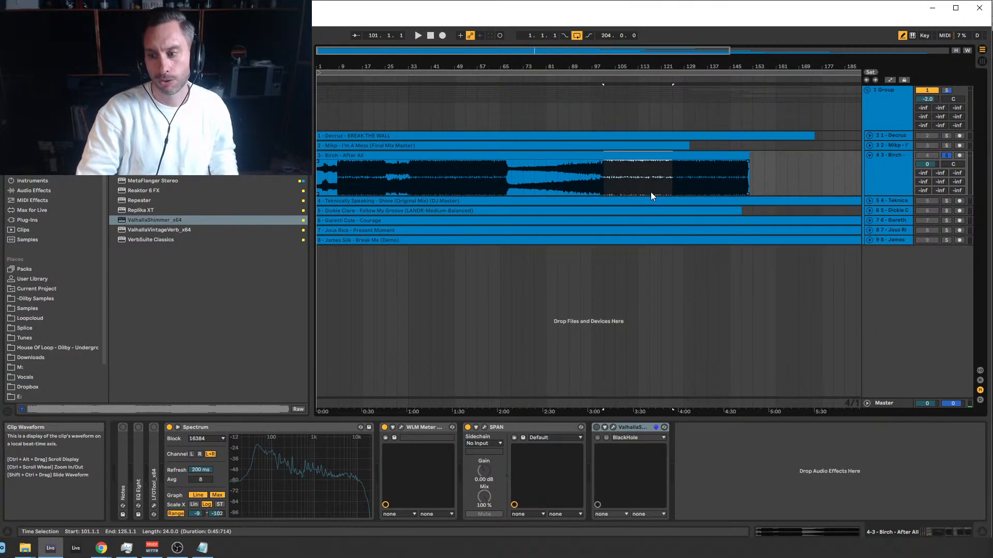
Point out After All's section at bar 121, its opening bars, and the point past its end at bar 157.
click(661, 187)
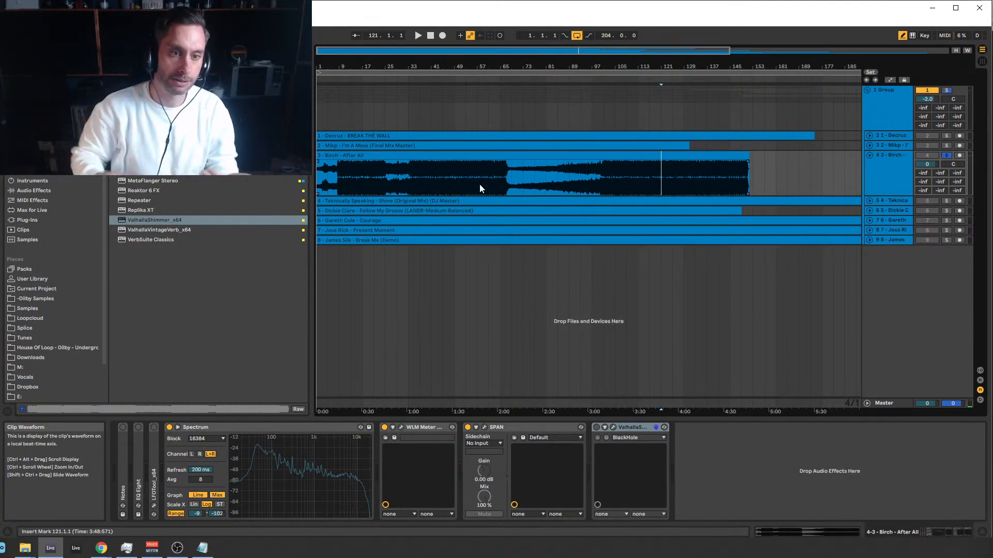
drag(319, 174, 373, 184)
click(753, 162)
click(354, 185)
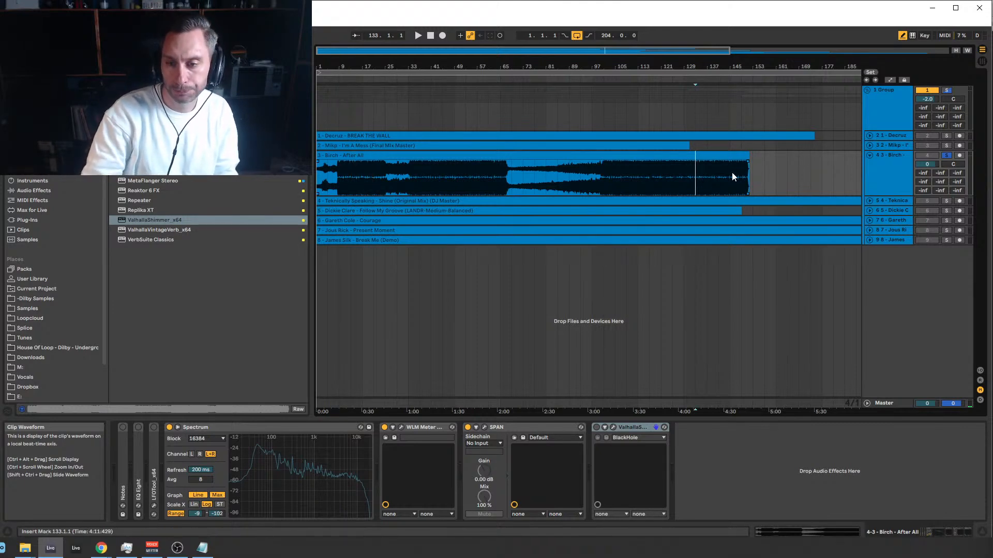
click(766, 169)
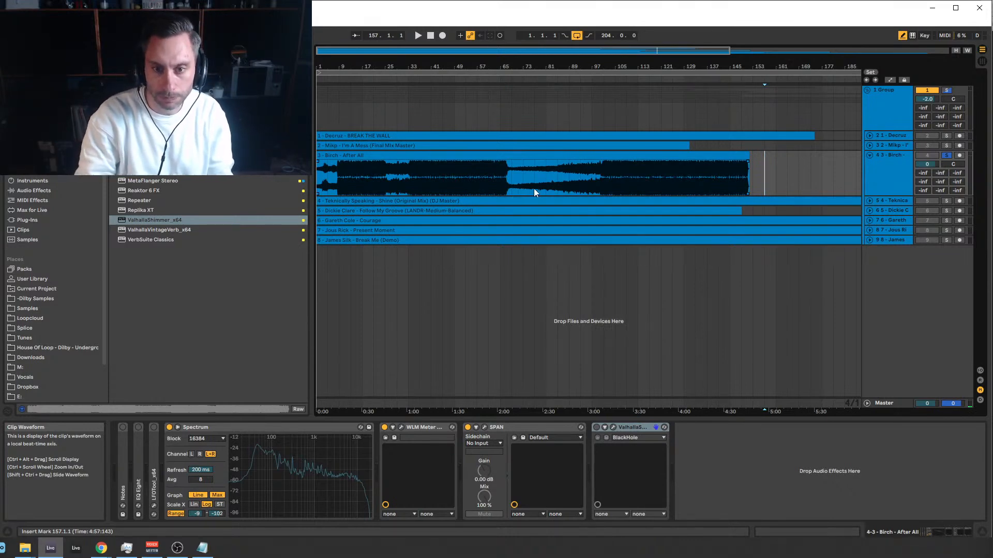
Turn off solo on the After All track, fold it, and select the Teknically Speaking - Shine clip.
click(901, 155)
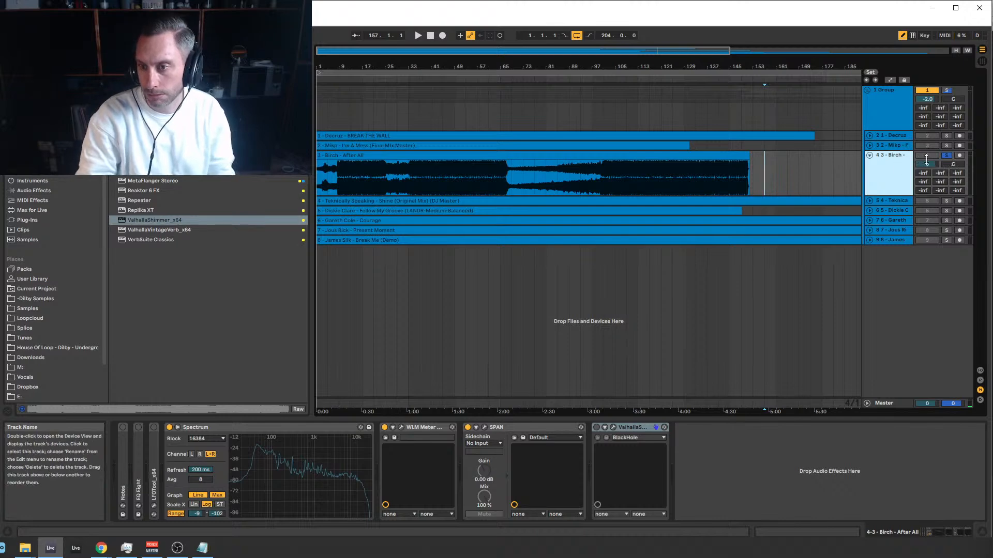
click(947, 156)
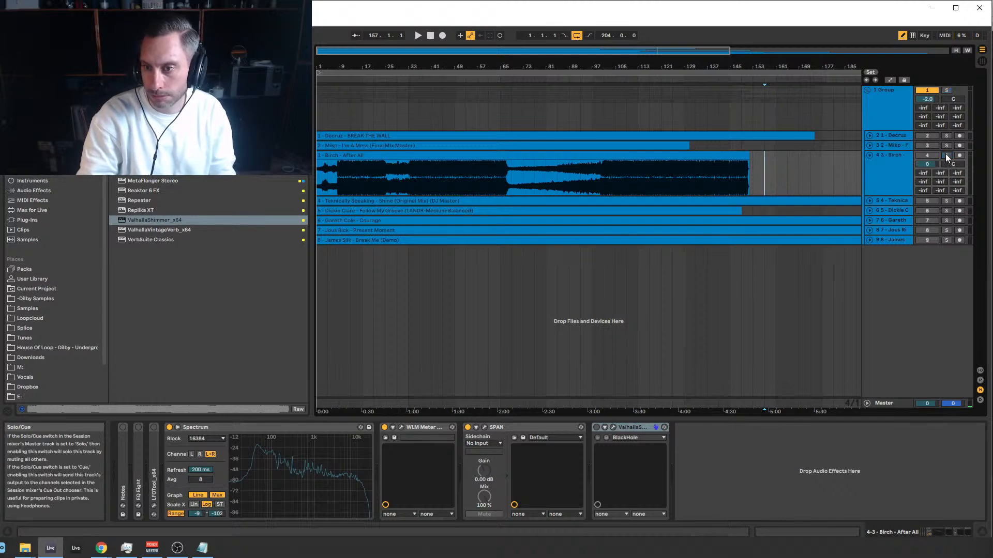
click(870, 157)
click(378, 166)
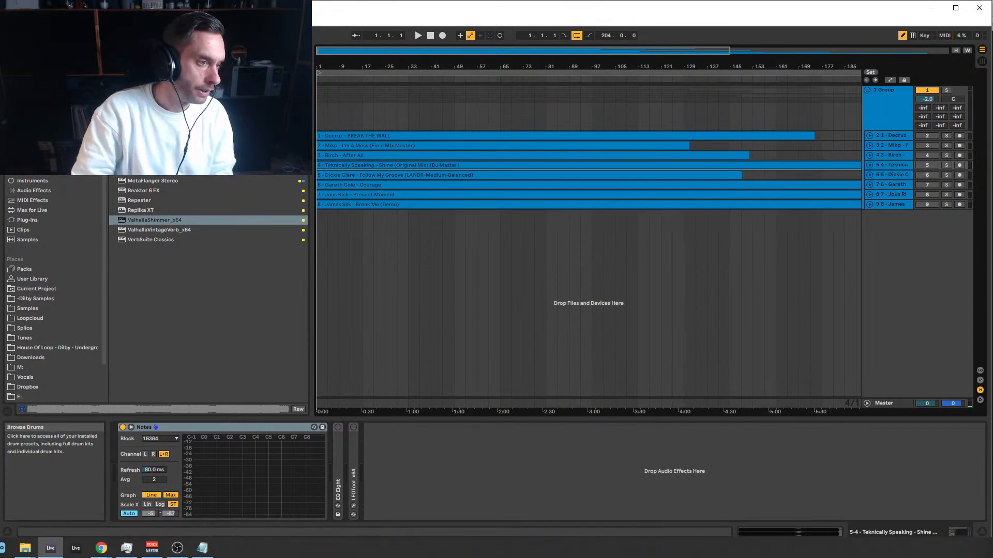
Switch to the Chrome window with the submissions and open the Teknically Speaking - Shine SoundCloud page.
key(alt+Tab)
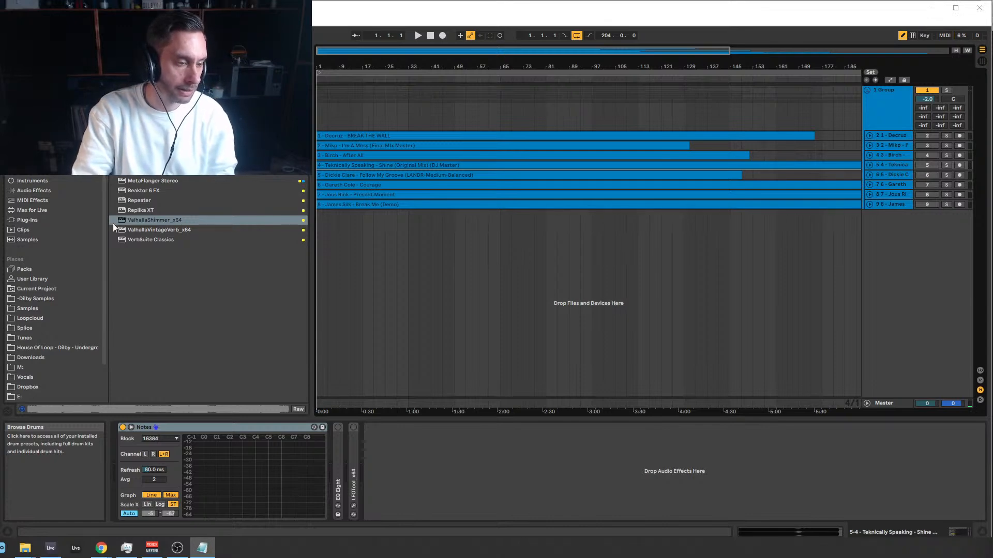
mouse_move(103, 550)
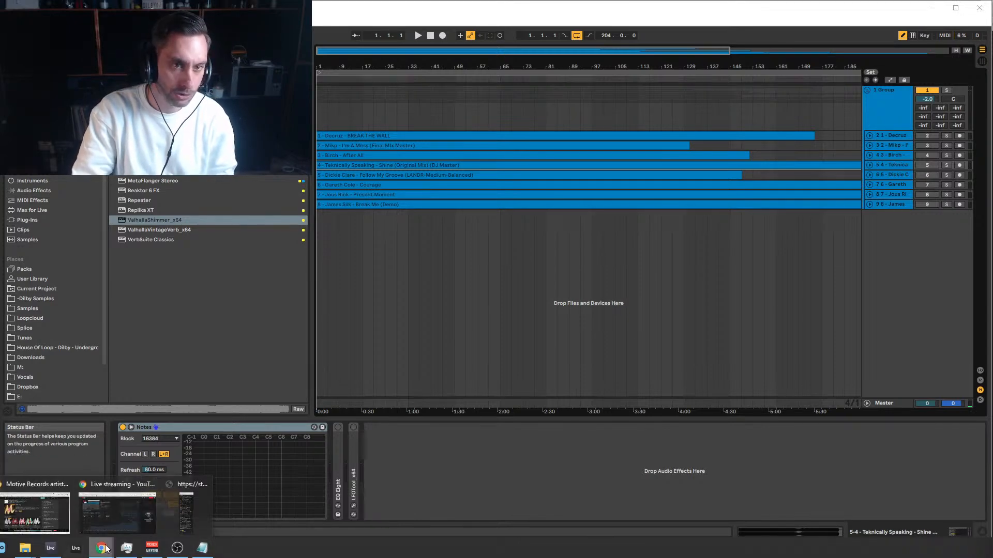
click(46, 510)
click(385, 13)
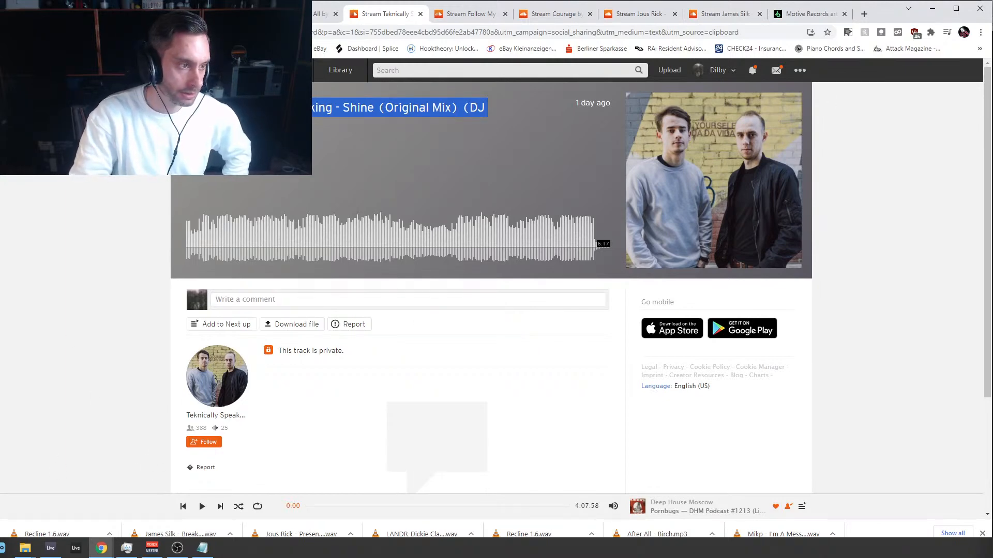
Search Beatport for "hausa groove" and open the HAUSA GROOVE label page.
key(alt+Tab)
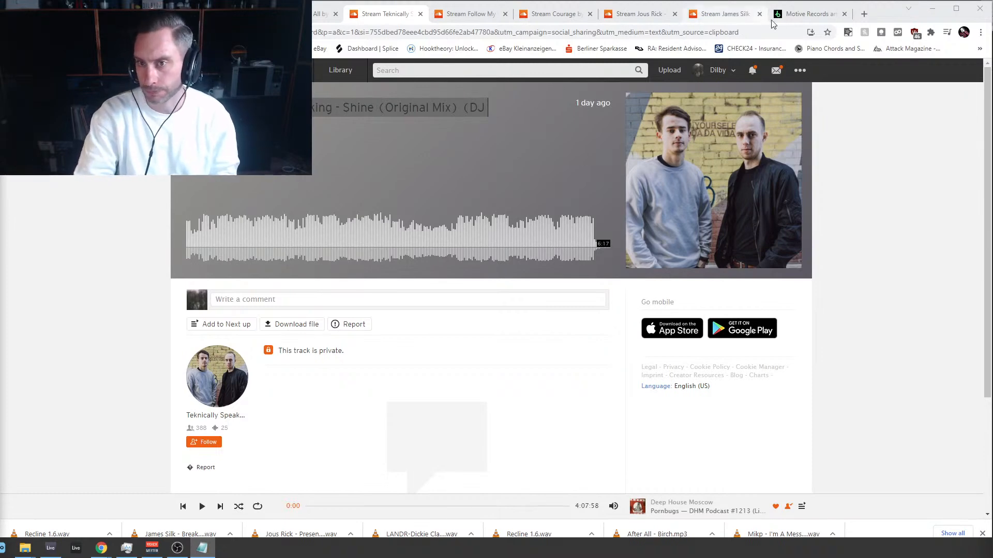
click(807, 13)
click(523, 79)
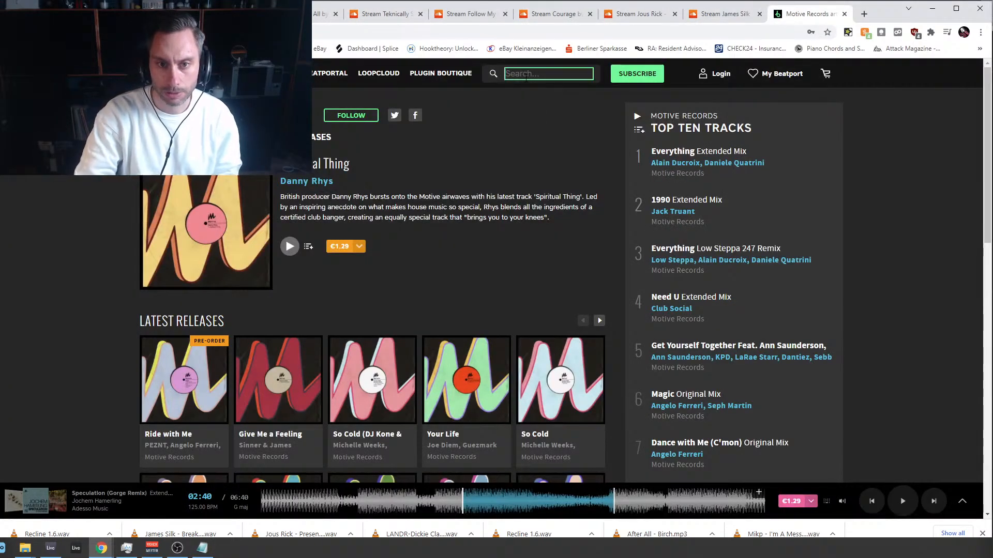
text(hausa groove)
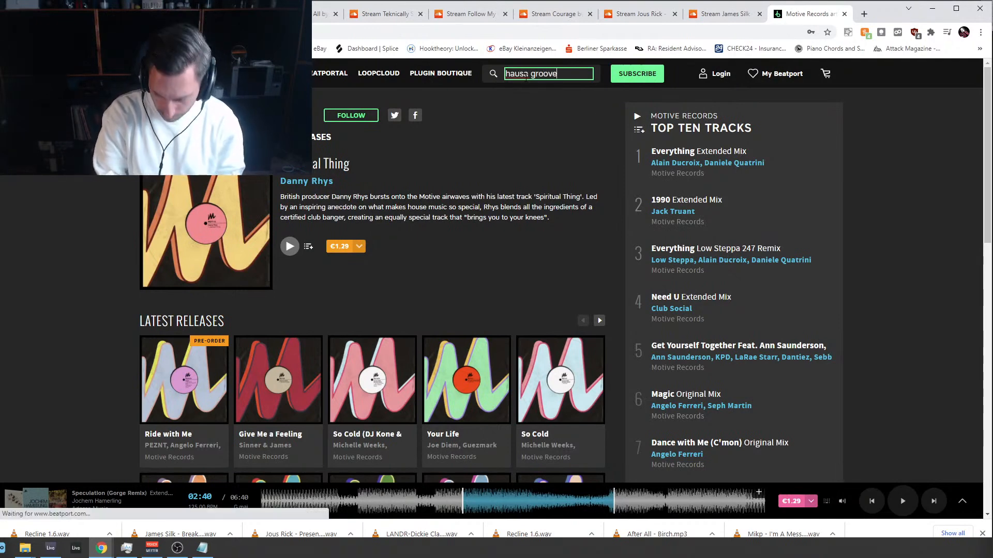
click(529, 87)
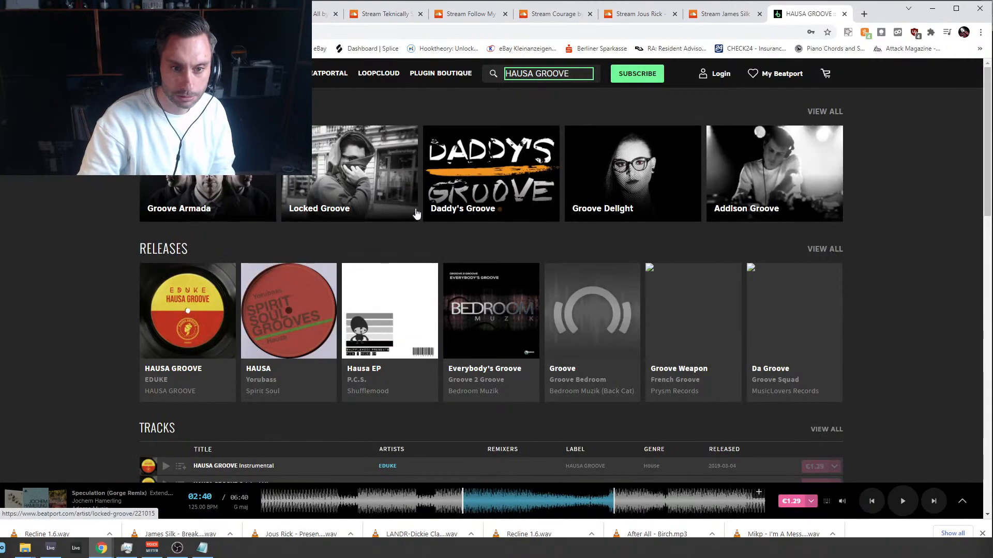
scroll(405, 299, down, 8)
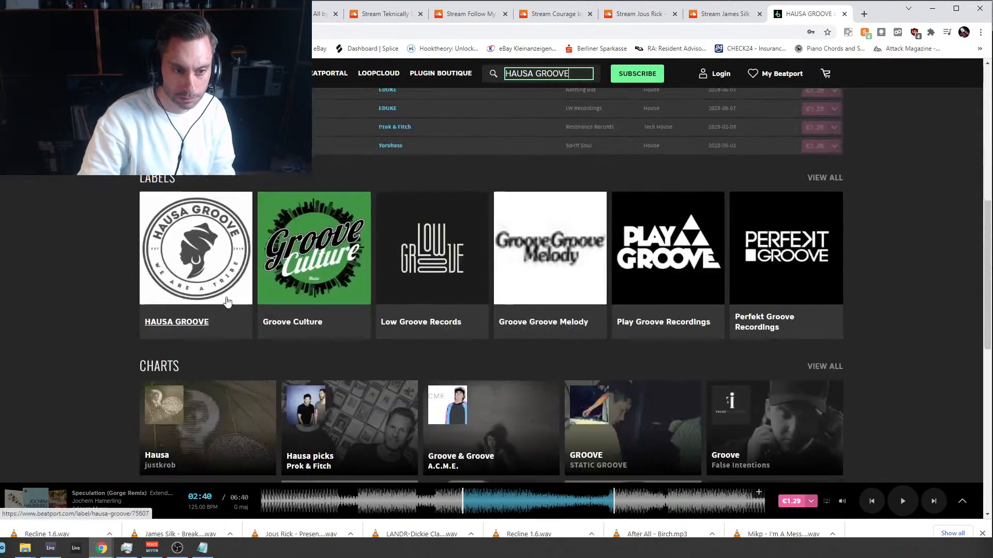
click(190, 245)
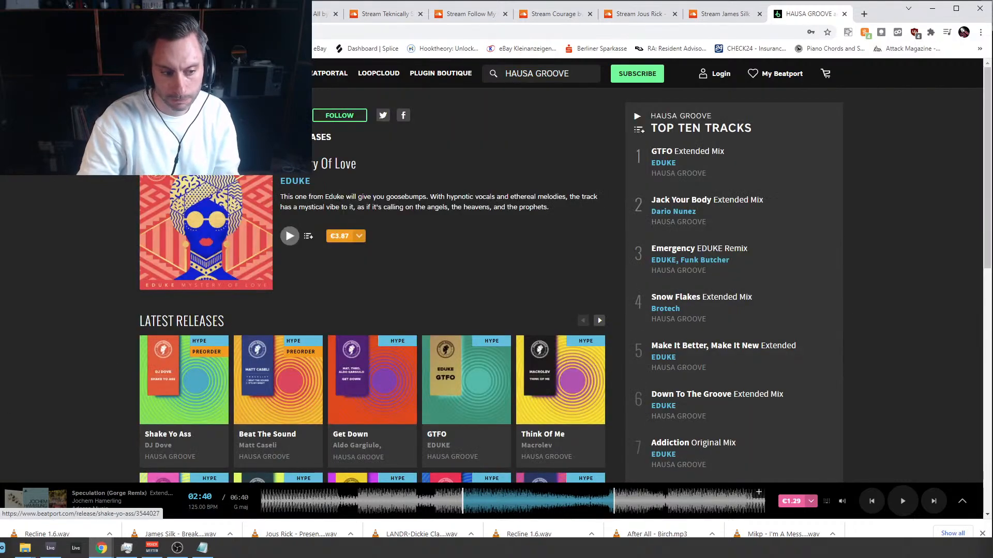
Close the browser's downloads bar and look through HAUSA GROOVE's latest releases and top ten tracks.
click(983, 535)
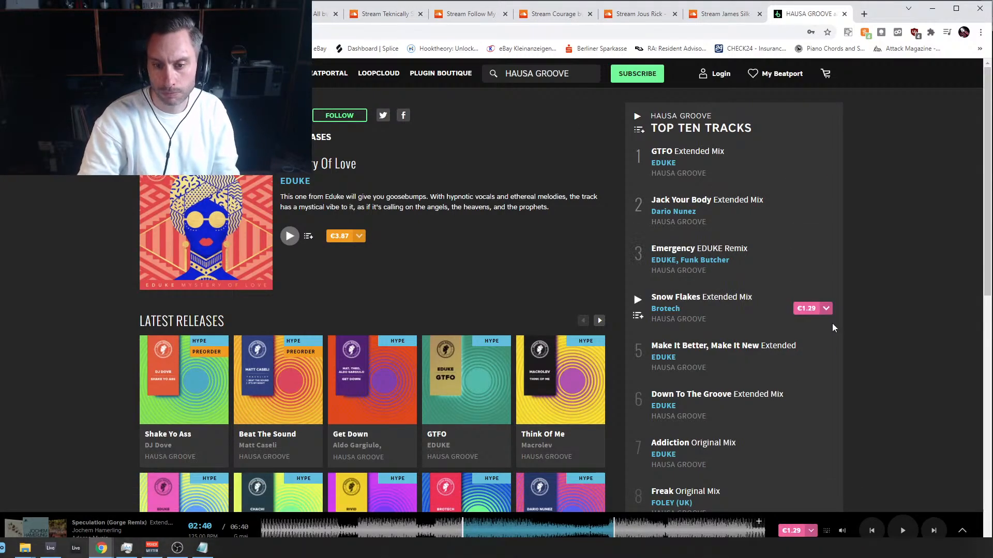
scroll(716, 304, down, 1)
scroll(717, 304, down, 3)
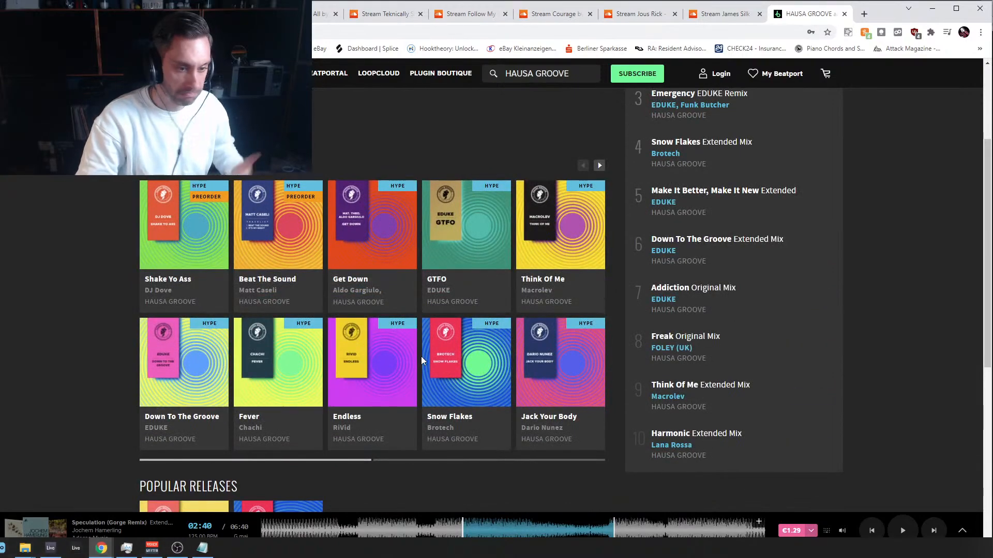
scroll(684, 301, up, 3)
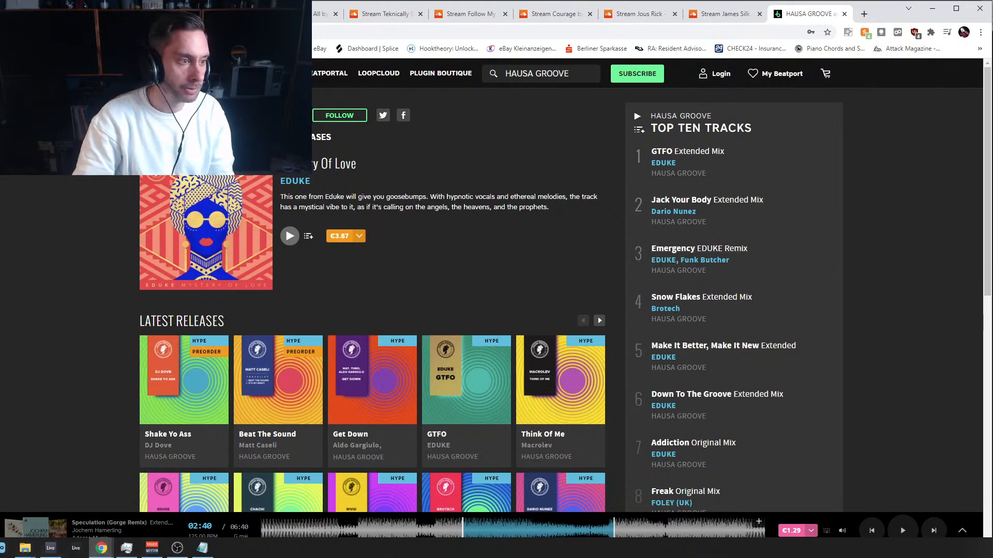
Return to Ableton Live, unfold and solo the Shine track, and play it from the start.
click(51, 549)
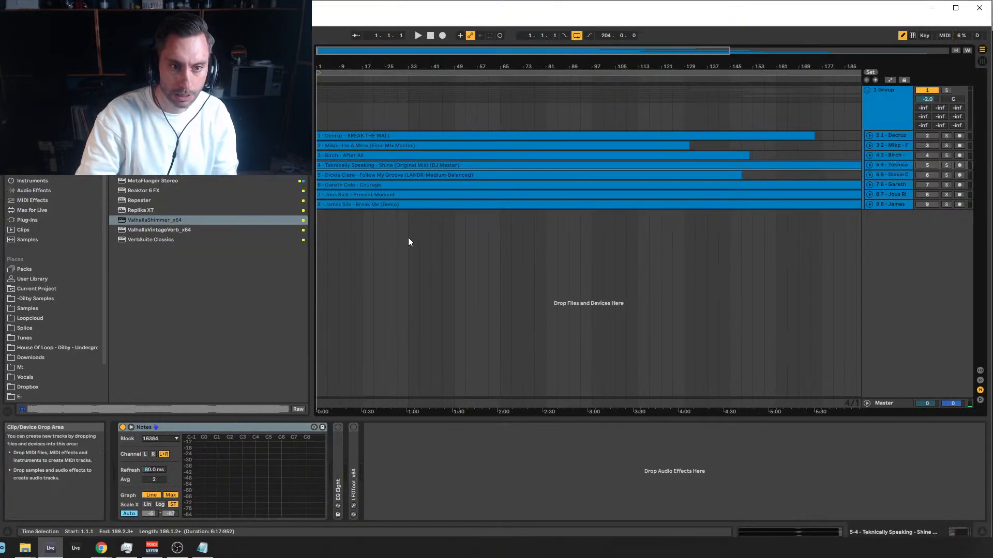
click(870, 164)
drag(606, 49, 391, 156)
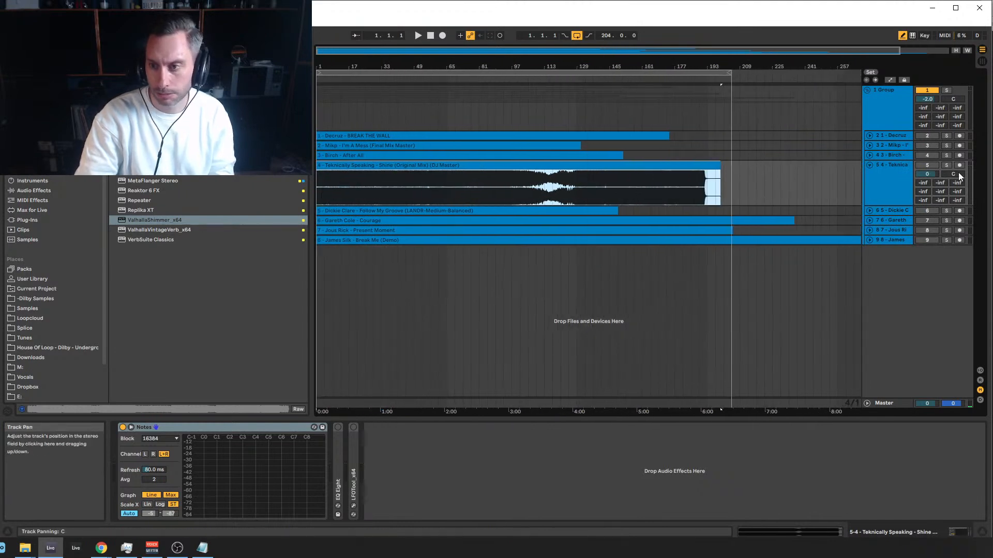
click(946, 165)
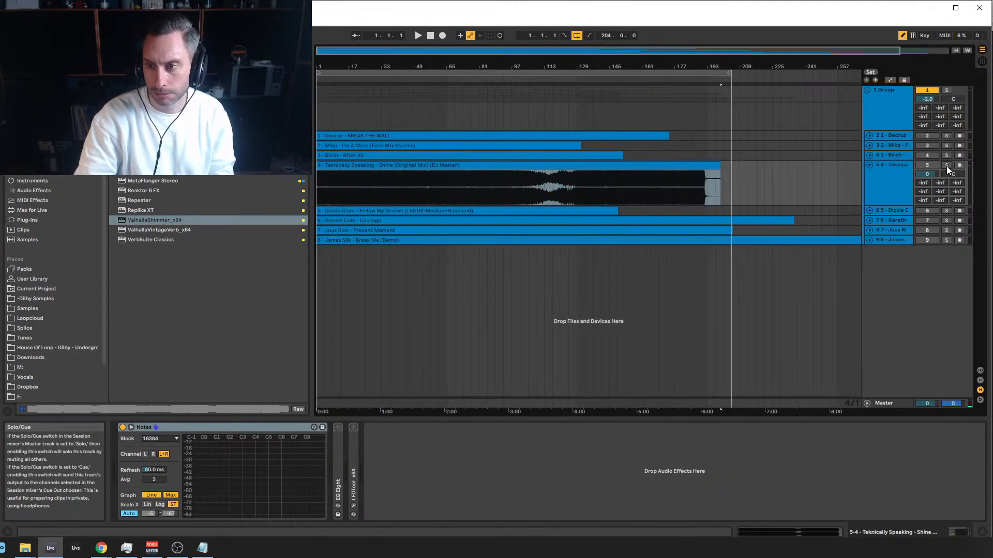
click(466, 164)
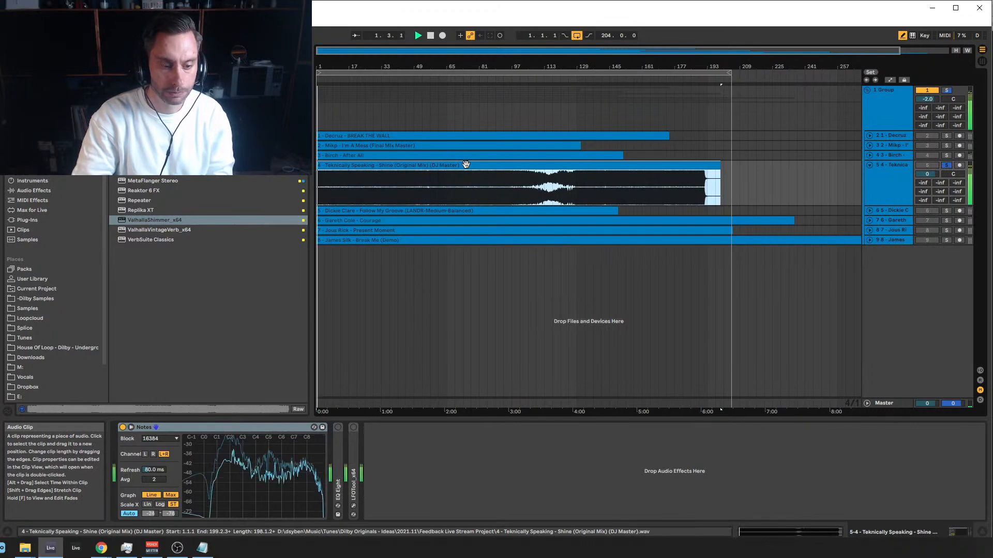
Check Shine's opening bars against the grid and set the project tempo to 127 BPM.
drag(352, 50, 351, 135)
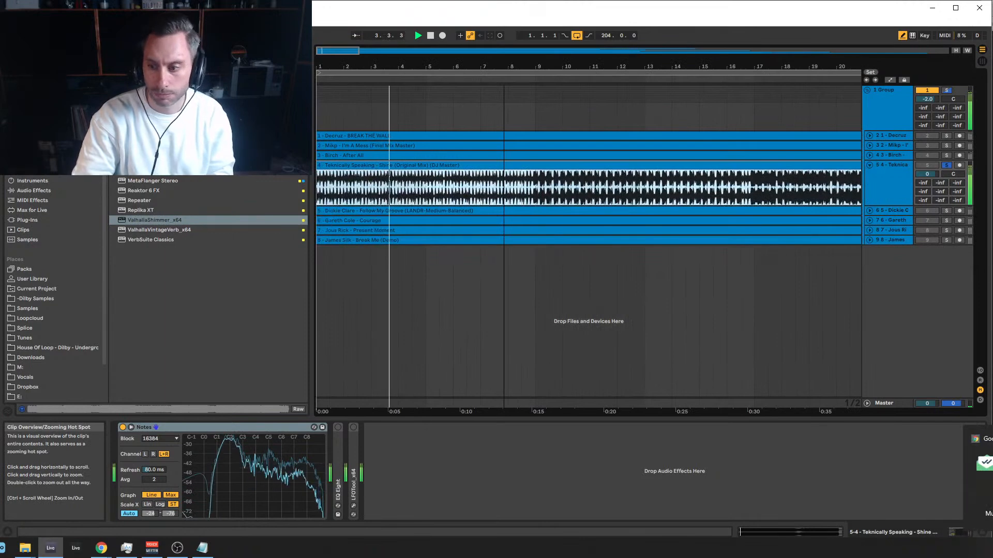
drag(338, 50, 338, 48)
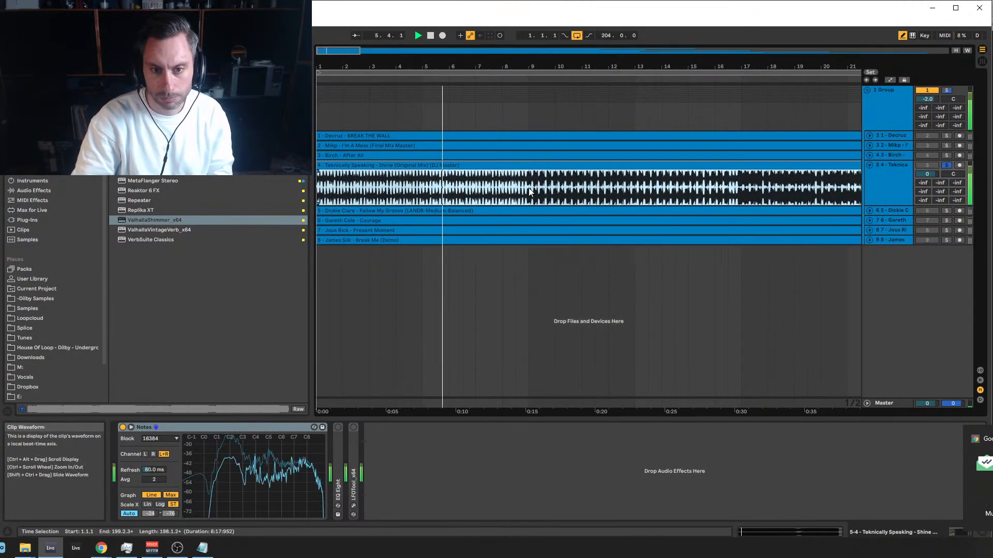
drag(373, 49, 393, 65)
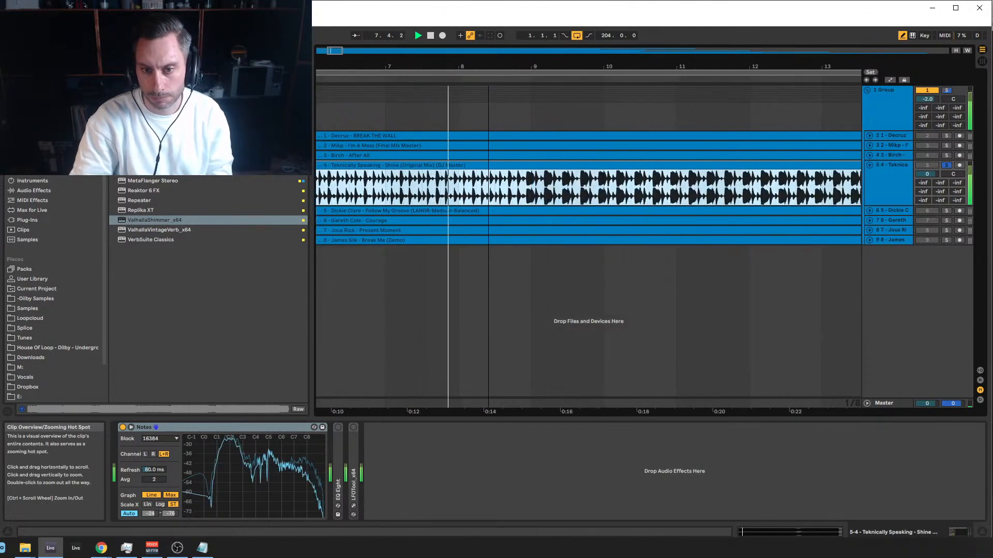
click(51, 35)
text(127)
key(Return)
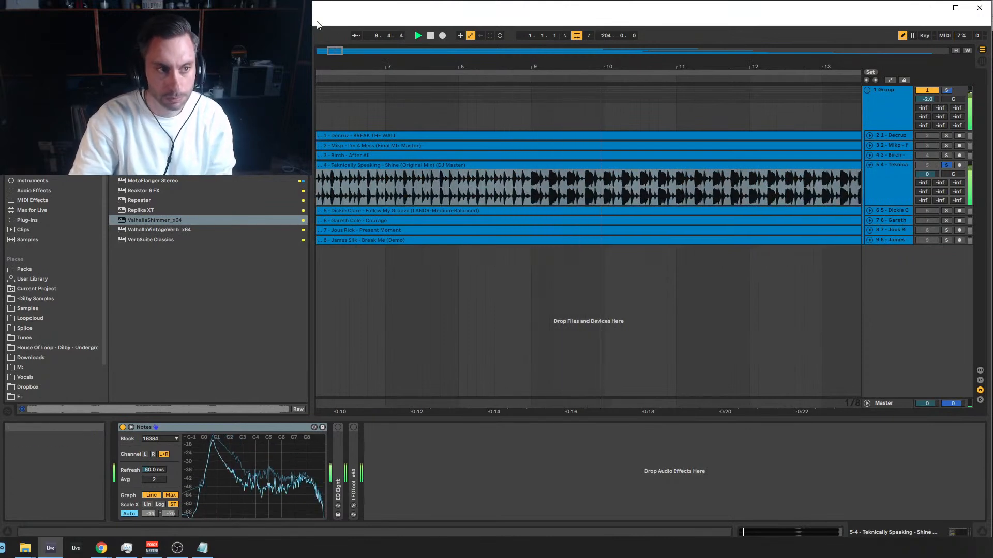
Review Shine's full waveform during playback, selecting the section from bar 17 to 33 and the whole clip.
drag(335, 51, 556, 15)
click(833, 184)
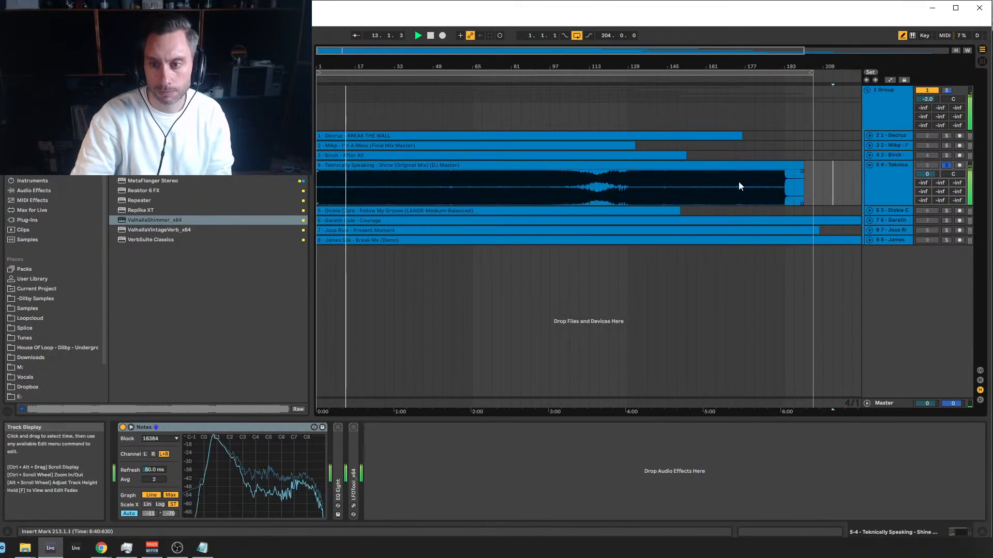
click(774, 177)
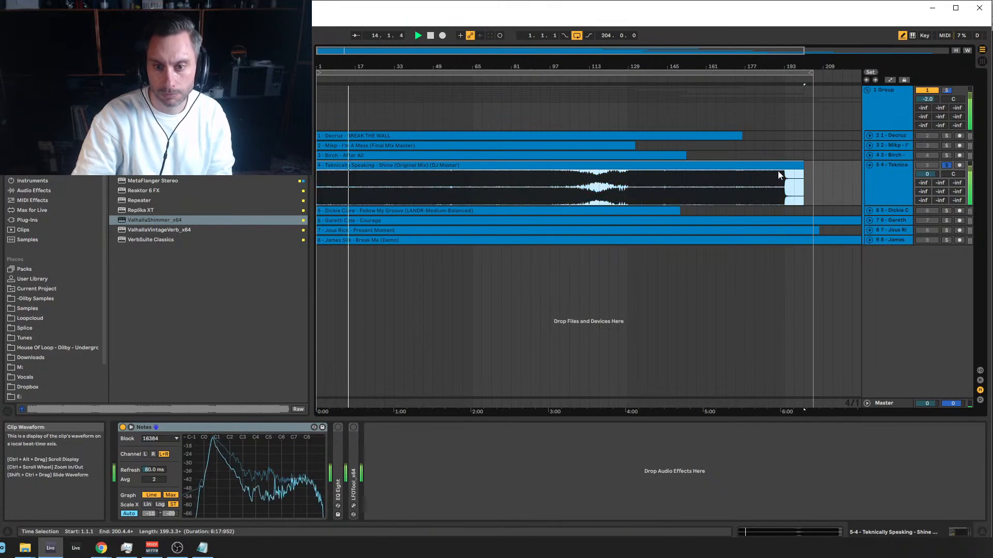
click(359, 181)
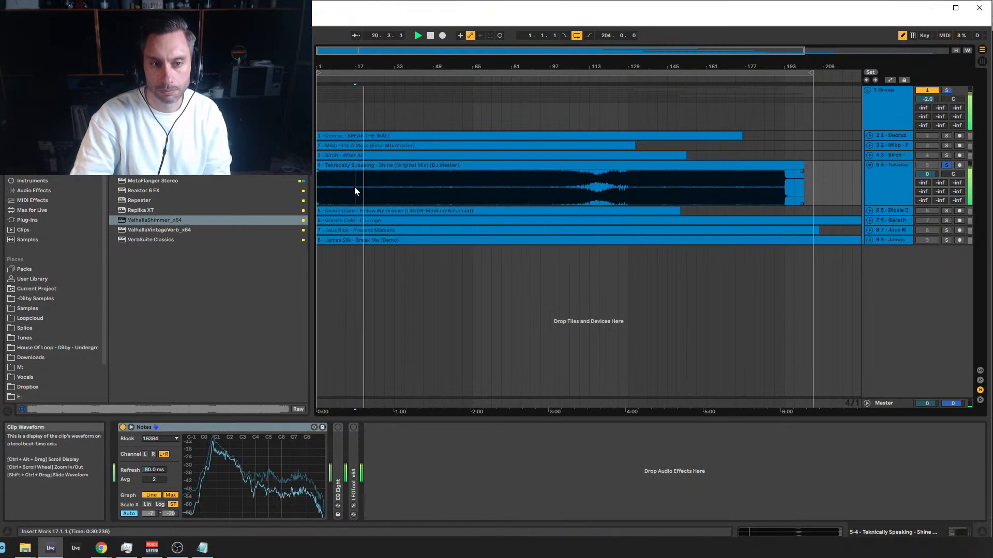
drag(355, 187, 394, 191)
click(487, 165)
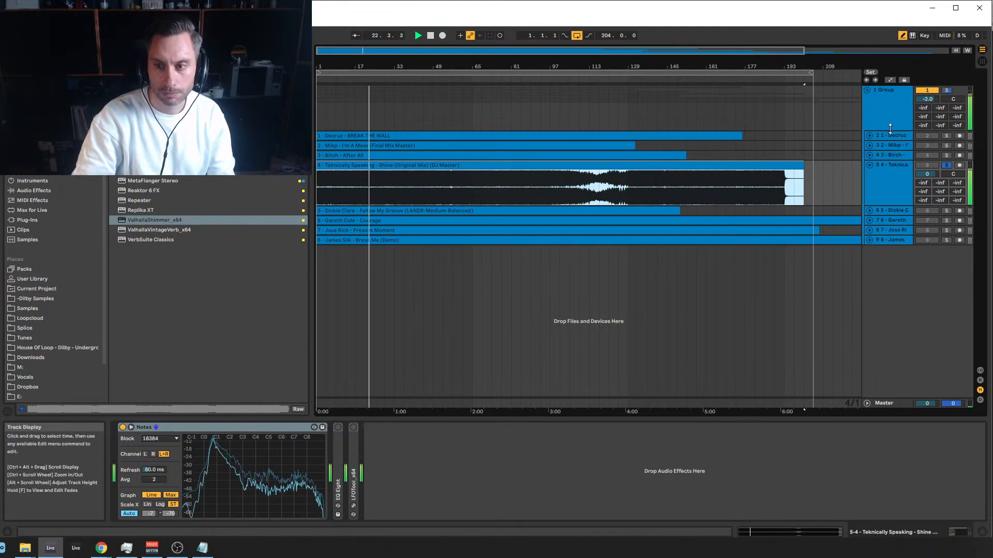
Transfer the Spectrum, WLM Meter and SPAN devices from After All's track to Shine's track and fold Shine's Notes device.
click(890, 155)
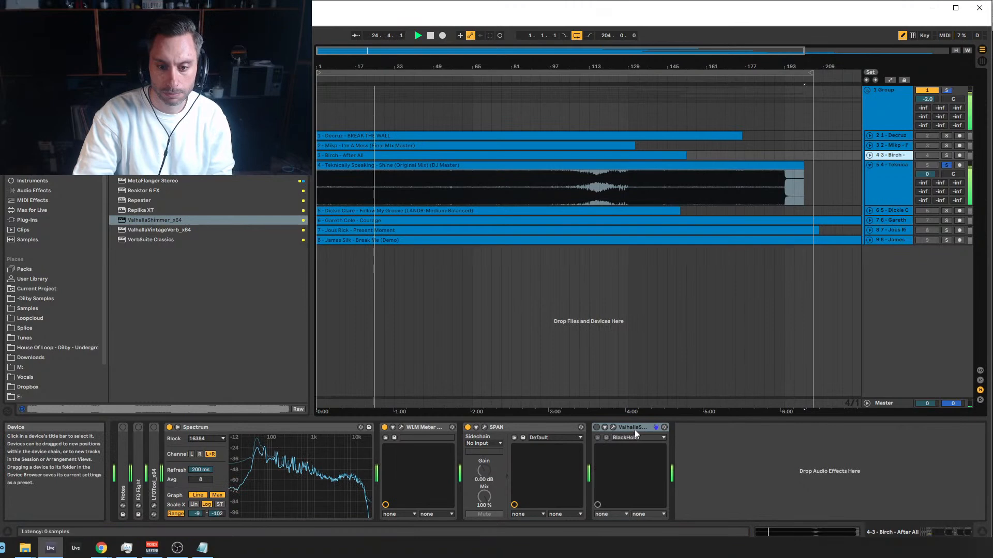
click(244, 431)
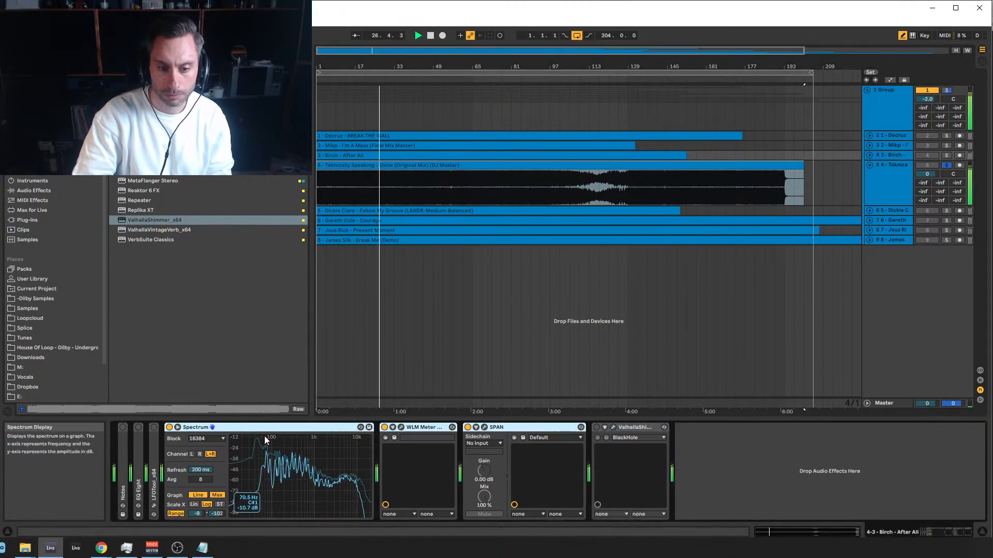
click(470, 194)
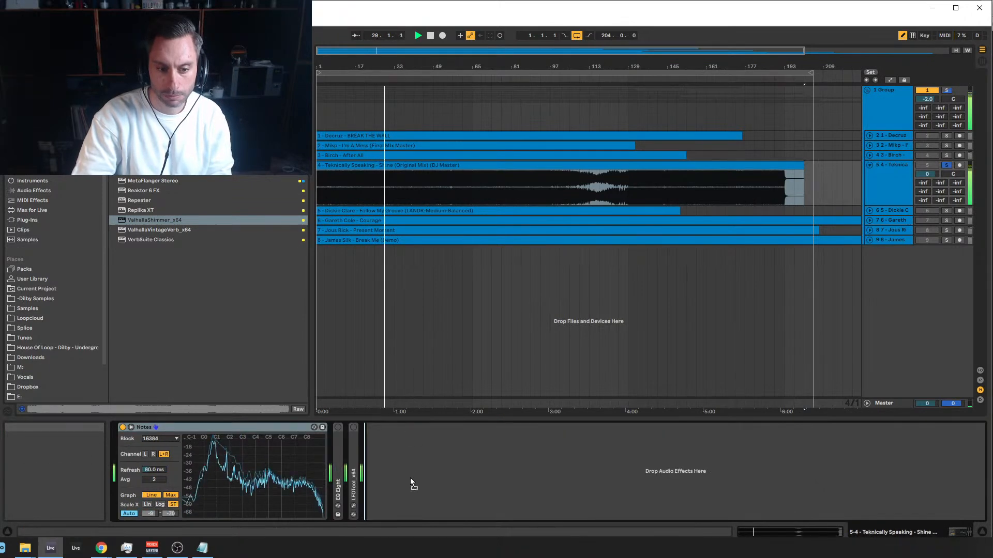
double_click(254, 427)
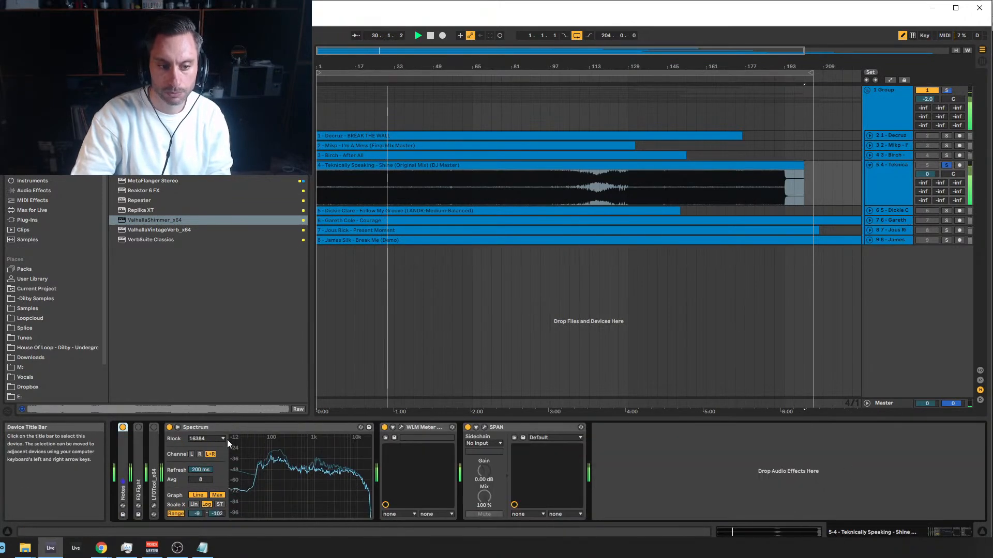
drag(403, 51, 405, 112)
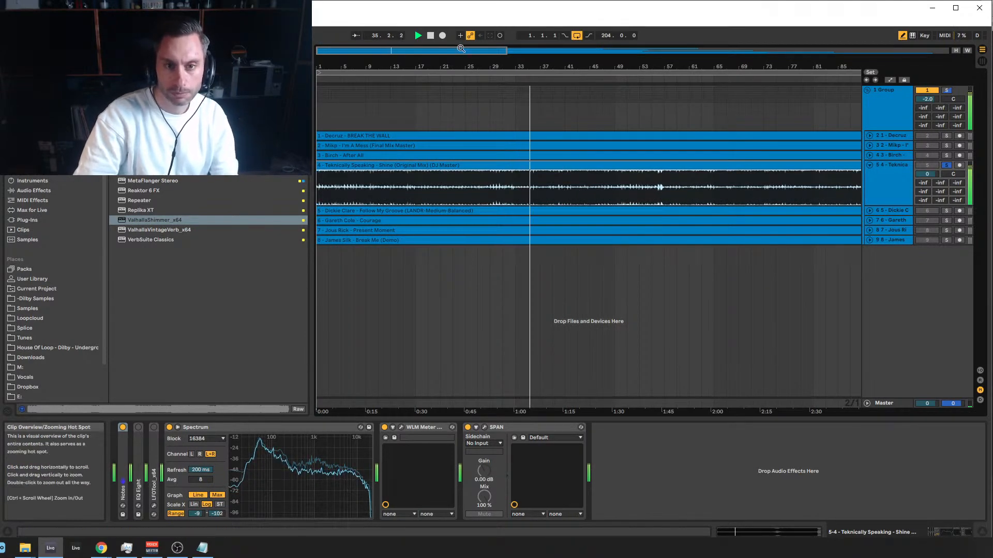
Check Shine's loudness in WLM Meter and its frequency balance in SPAN during playback, and select the Shine track.
drag(461, 50, 543, 317)
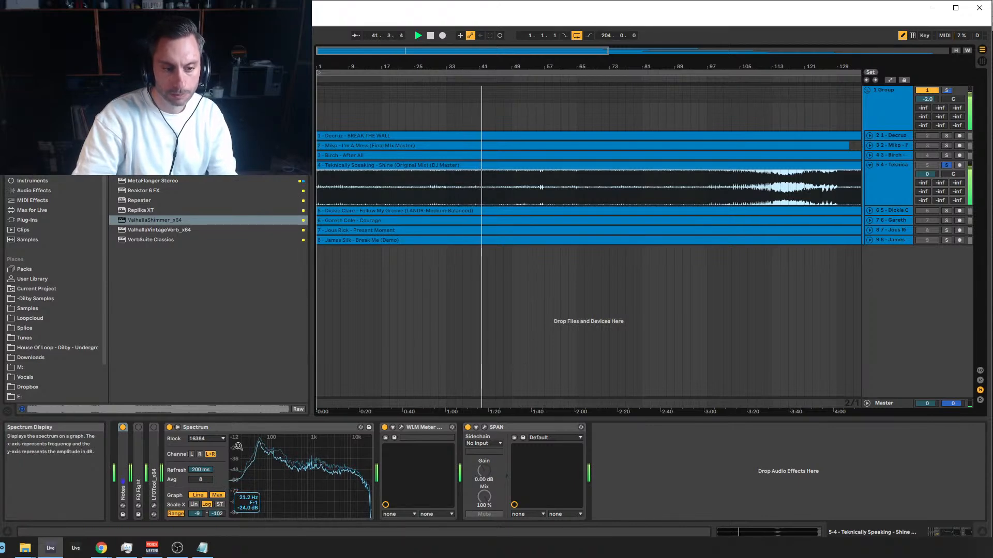
click(401, 426)
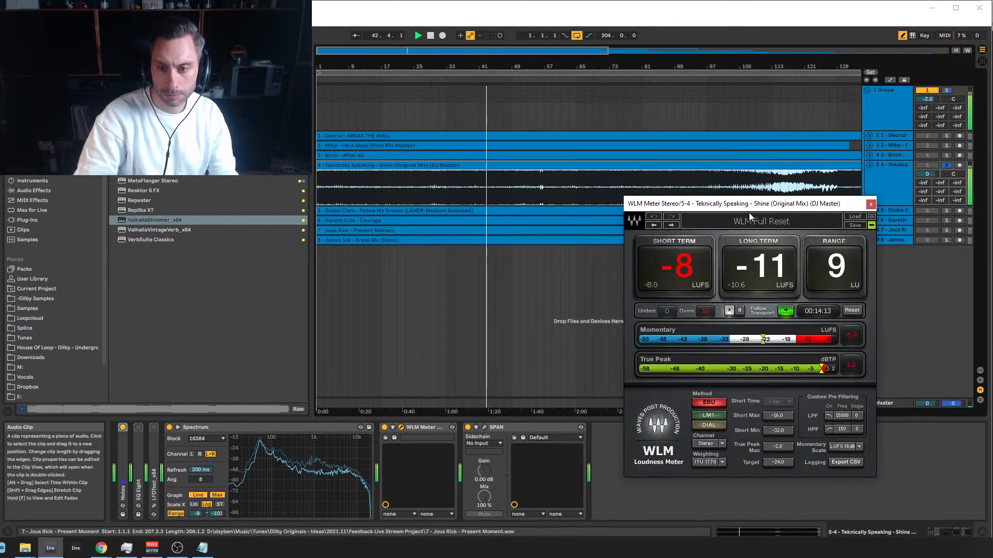
drag(737, 204, 783, 179)
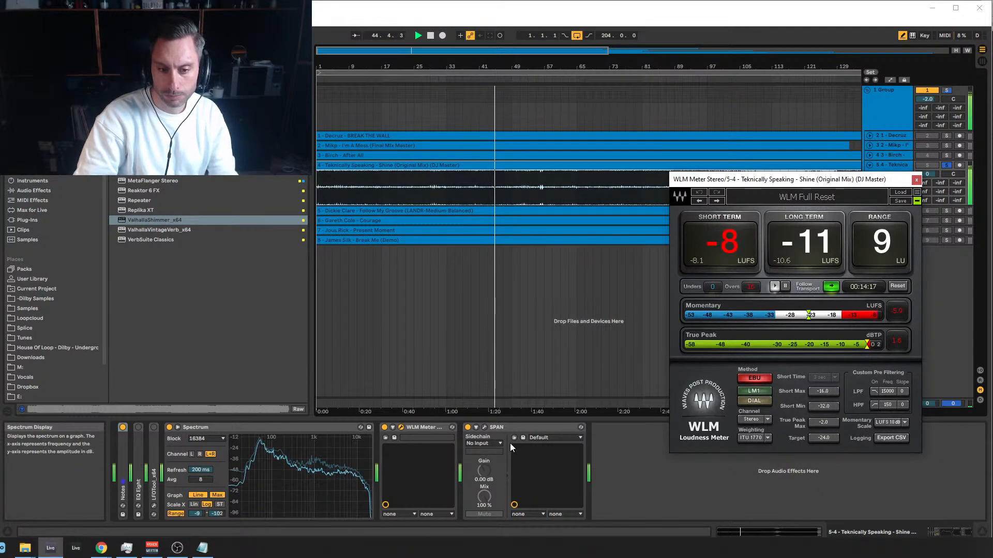
click(484, 427)
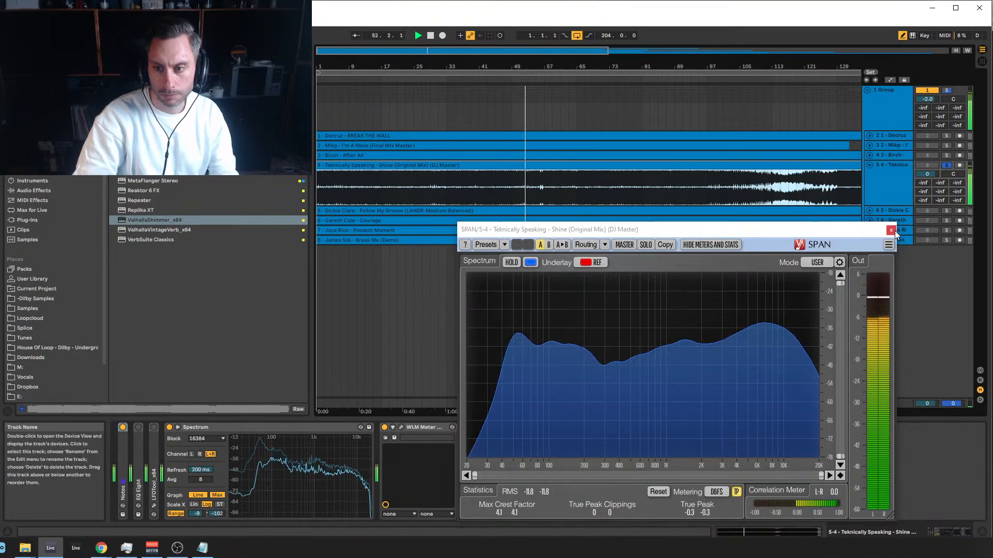
click(885, 170)
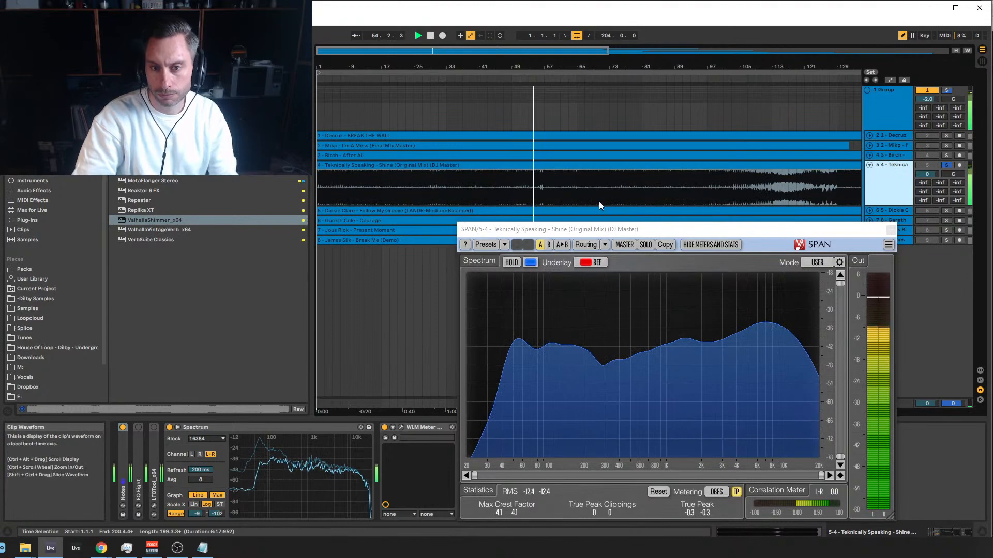
Follow Shine's playback through the middle of the arrangement up to the main breakdown, comparing the waveform with SPAN's spectrum.
drag(494, 51, 437, 50)
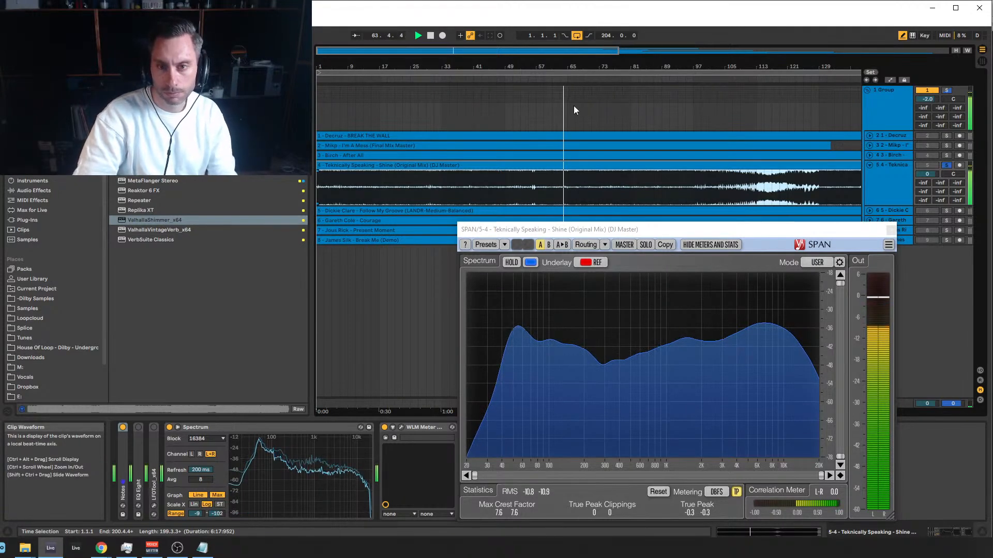
drag(582, 54, 582, 52)
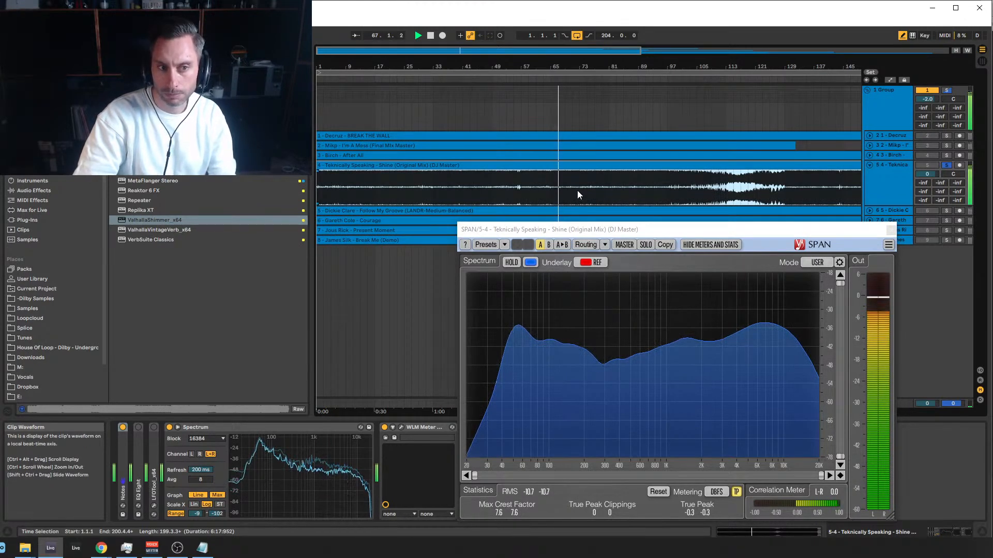
double_click(539, 50)
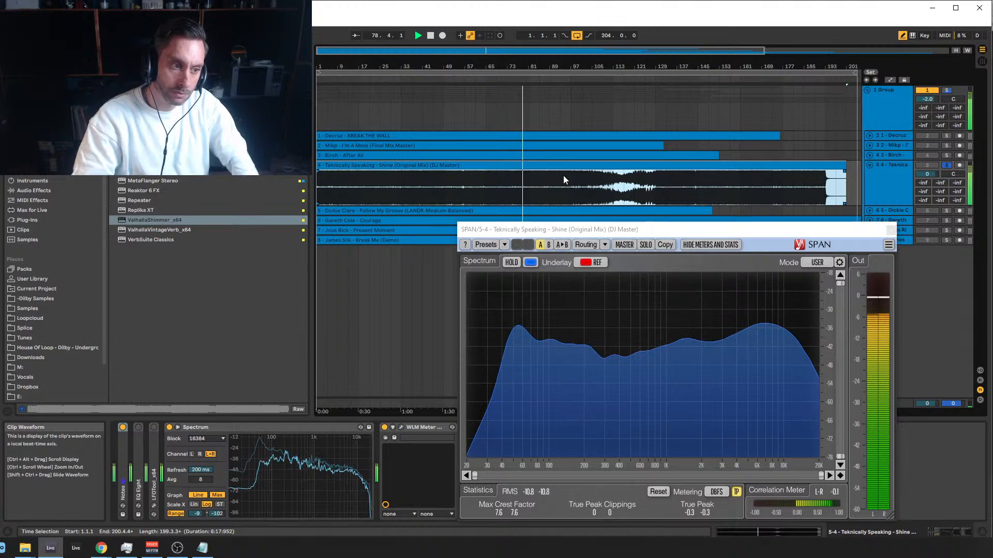
drag(650, 51, 556, 95)
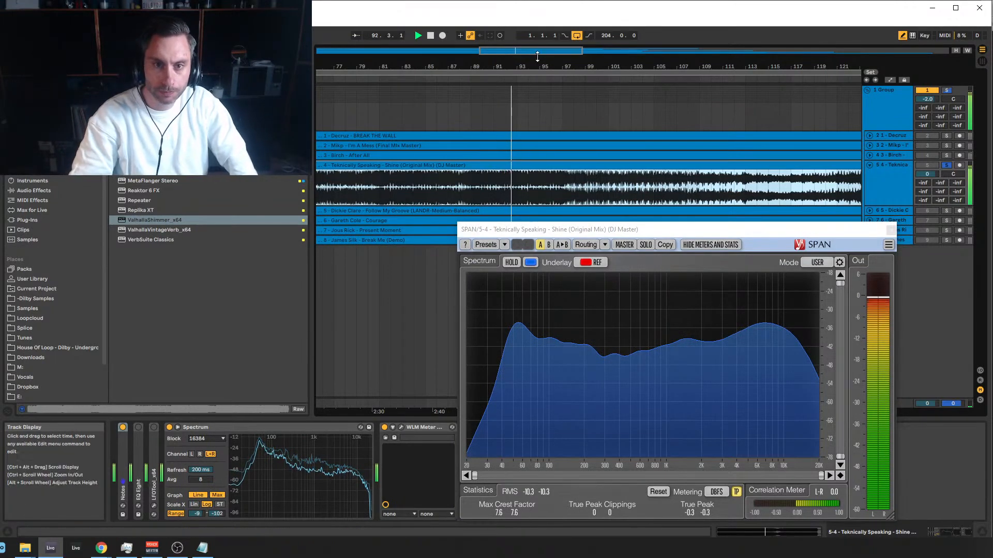
drag(540, 49, 540, 43)
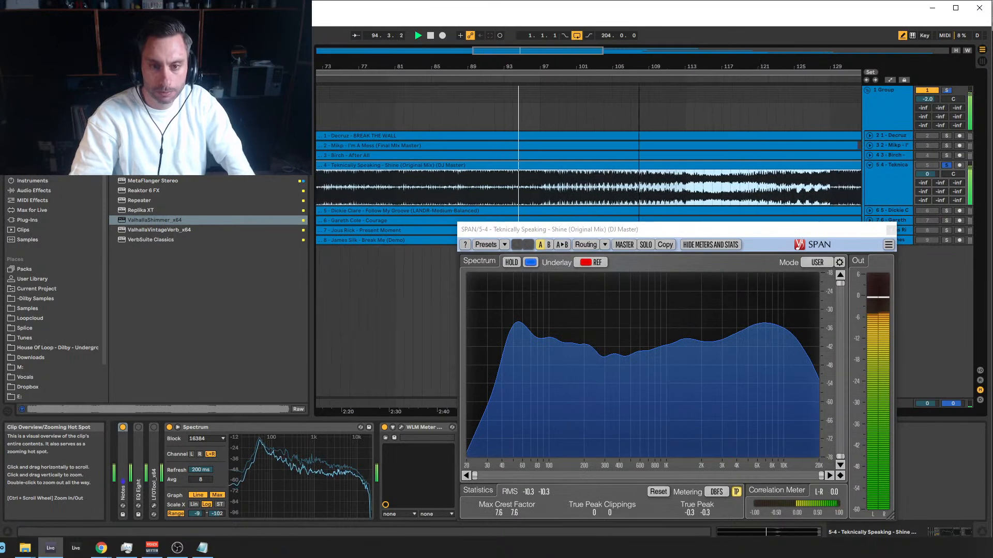
drag(550, 50, 551, 41)
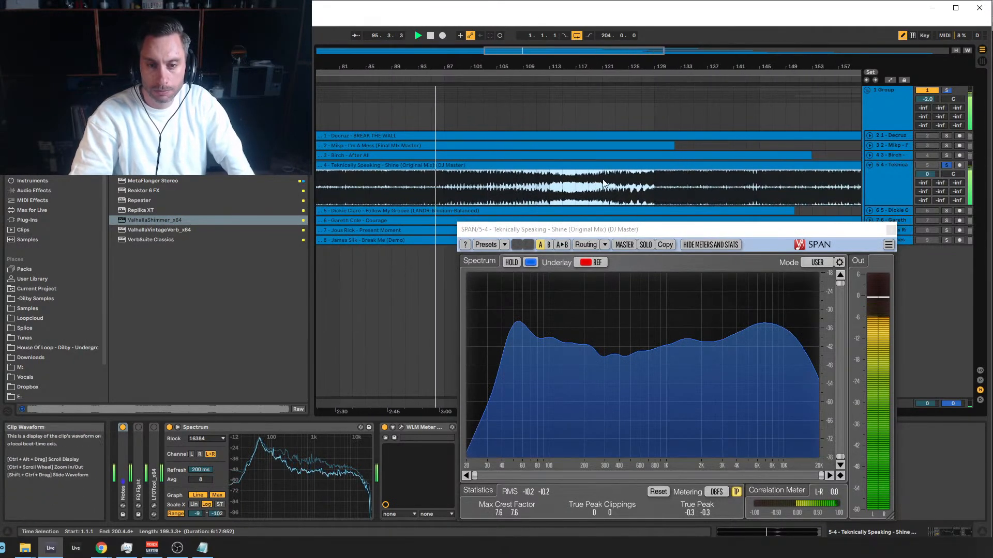
drag(545, 50, 503, 54)
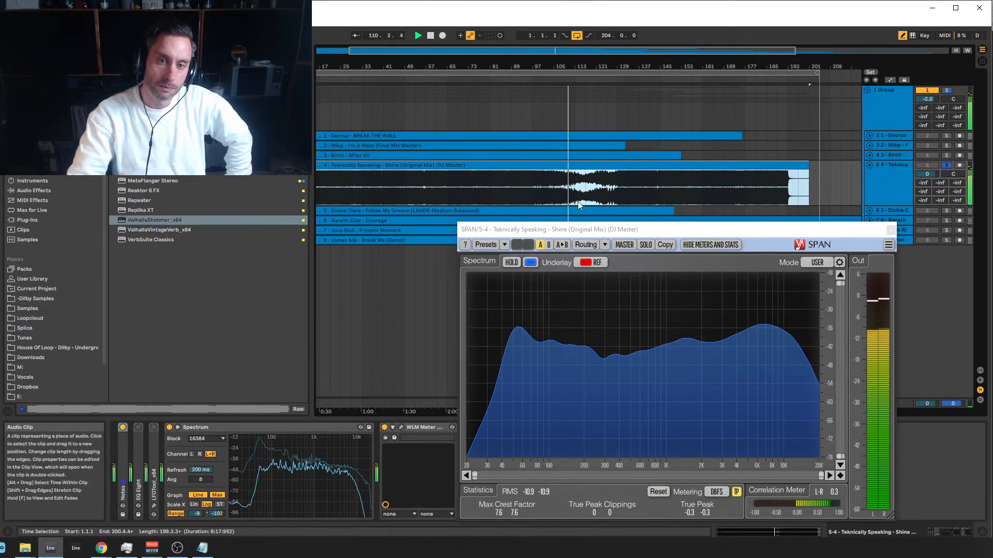
Set the insert marker at bar 117 in Shine's breakdown and examine the build-up and the drop after it.
click(586, 186)
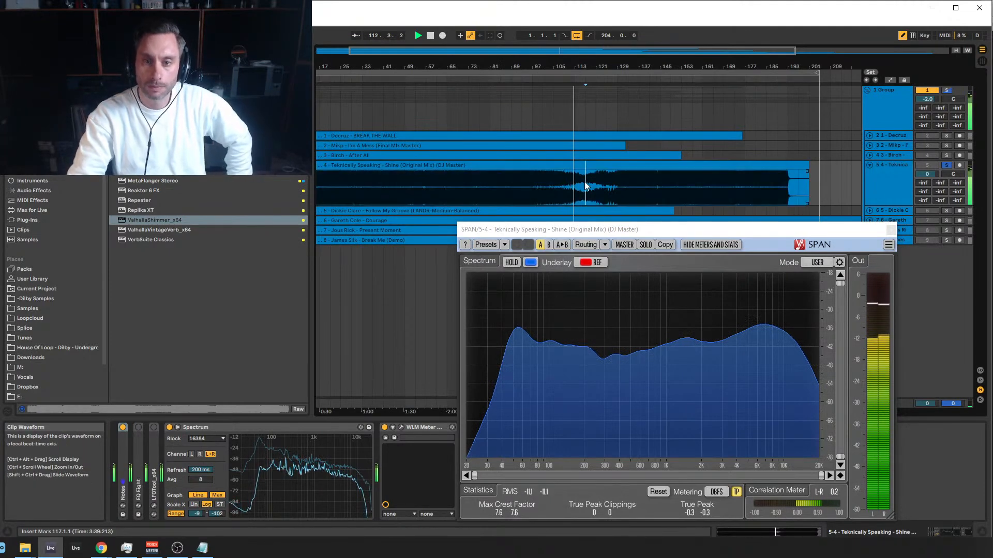
drag(606, 53, 603, 103)
click(672, 375)
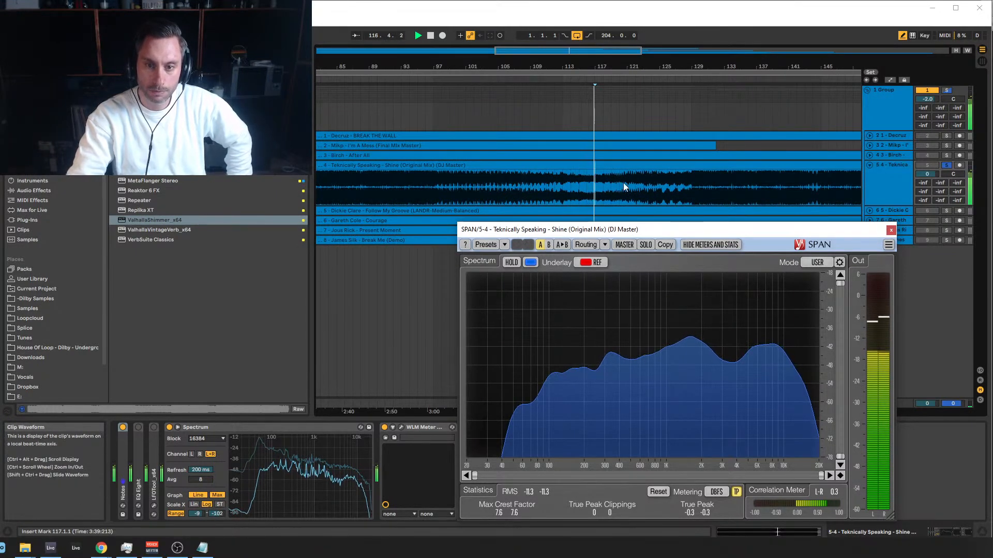
drag(524, 66, 524, 59)
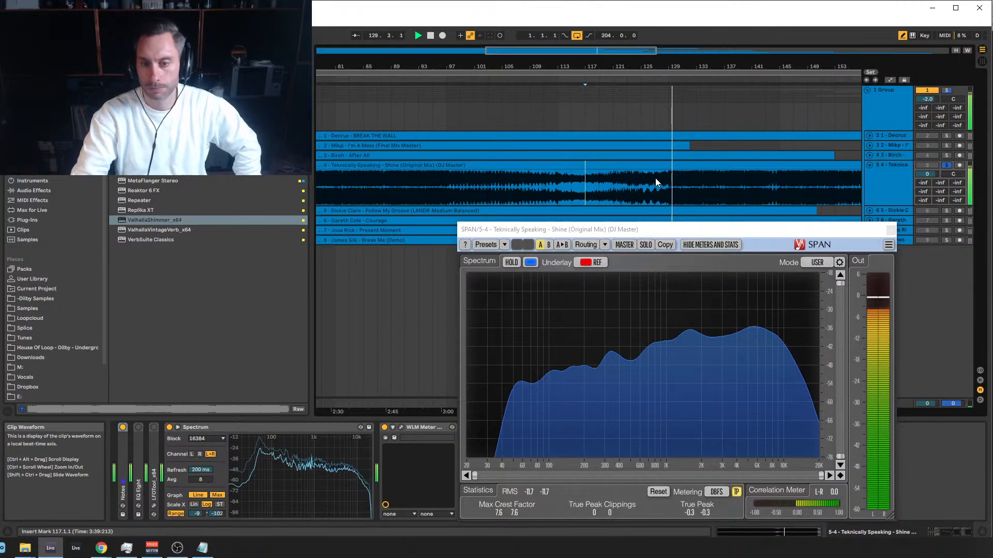
drag(745, 66, 712, 52)
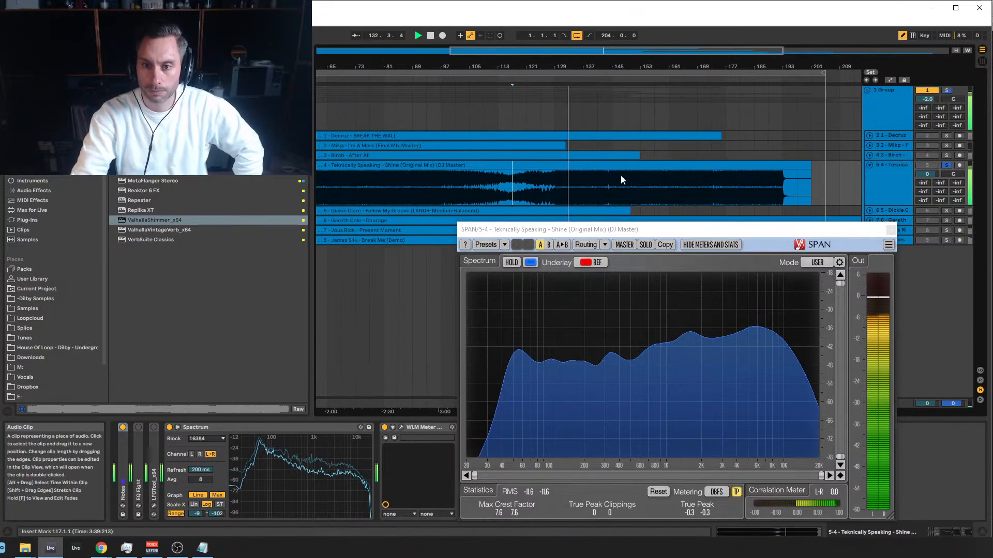
Audition Shine's second half from bars 141 and 143, view the full arrangement, and stop playback.
click(597, 193)
drag(632, 54, 632, 81)
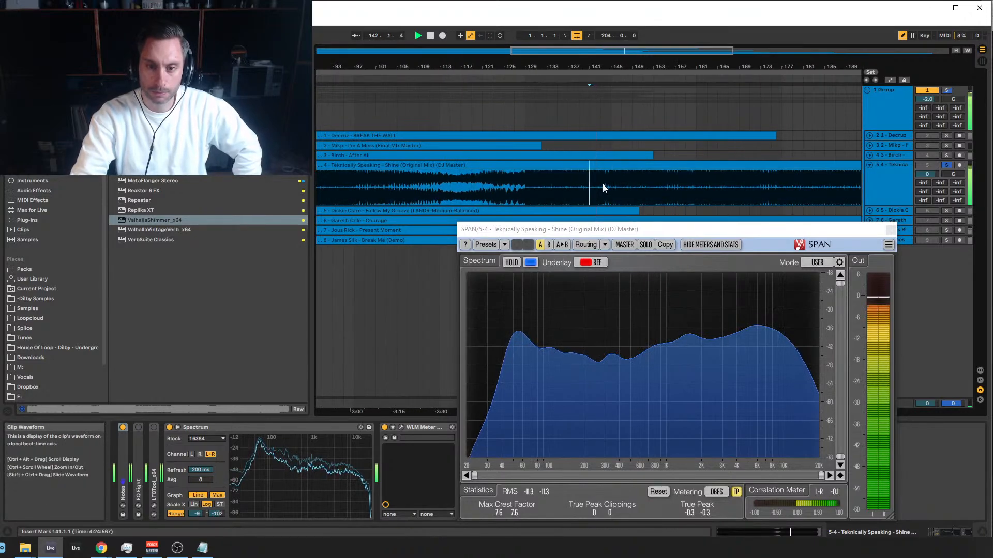
drag(637, 51, 640, 36)
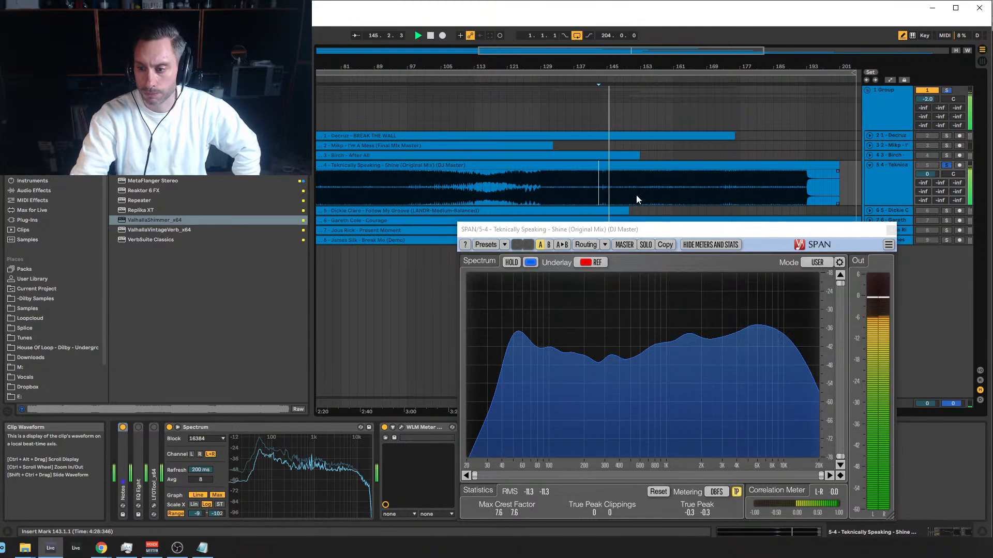
drag(623, 54, 622, 37)
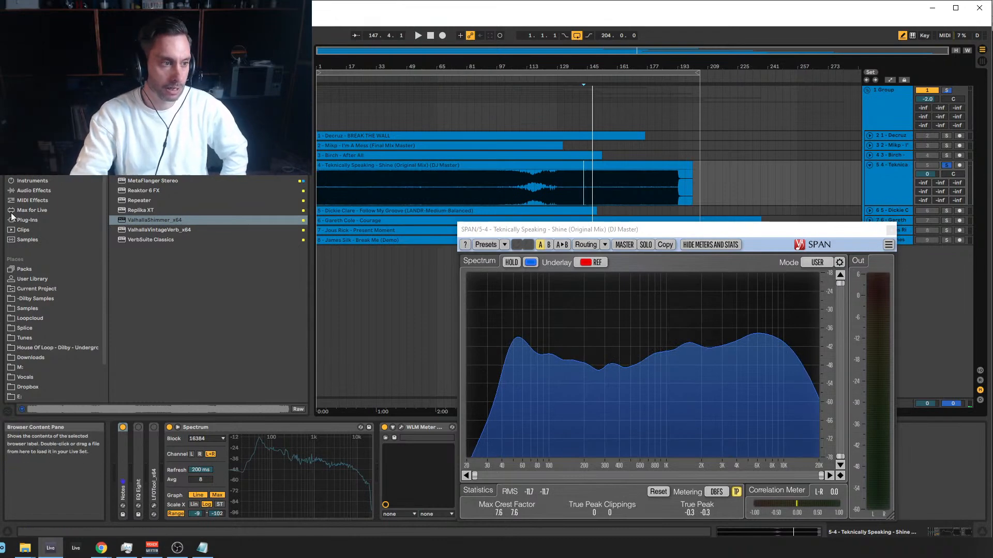
Mark Shine's early sections for arrangement feedback: bars 37 to 57, bar 25, and bars 33 to 45.
click(383, 189)
drag(384, 190, 426, 185)
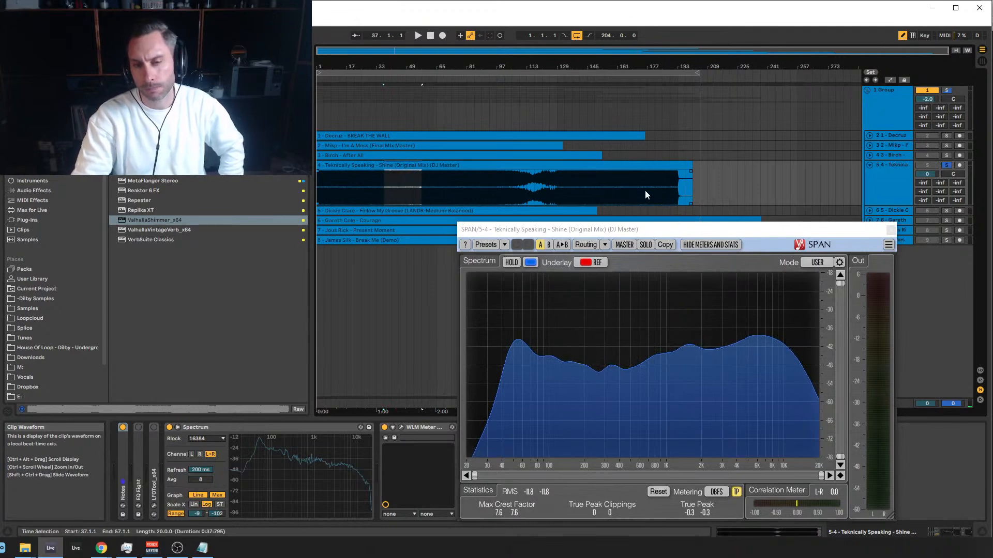
click(361, 186)
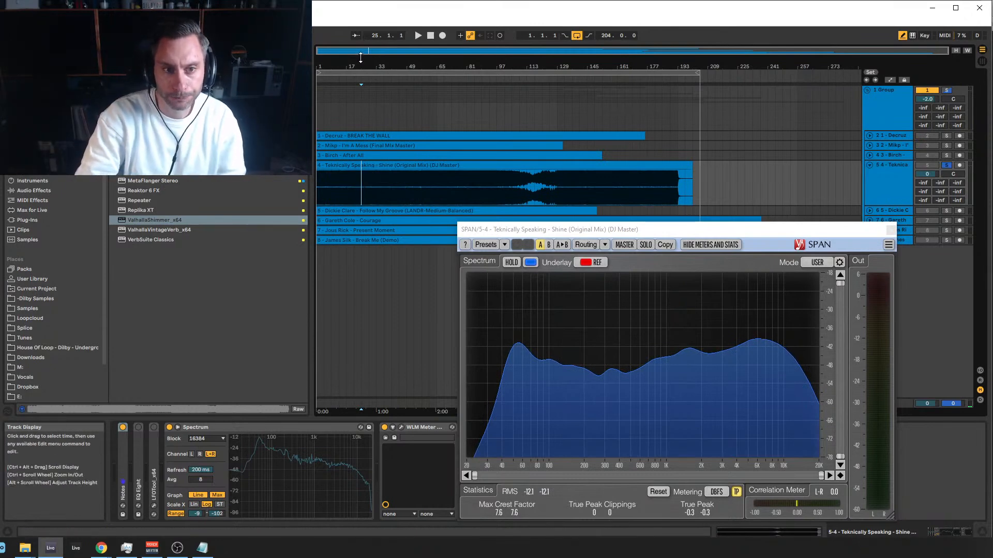
mouse_move(380, 185)
mouse_down()
mouse_move(406, 187)
mouse_move(395, 184)
mouse_up()
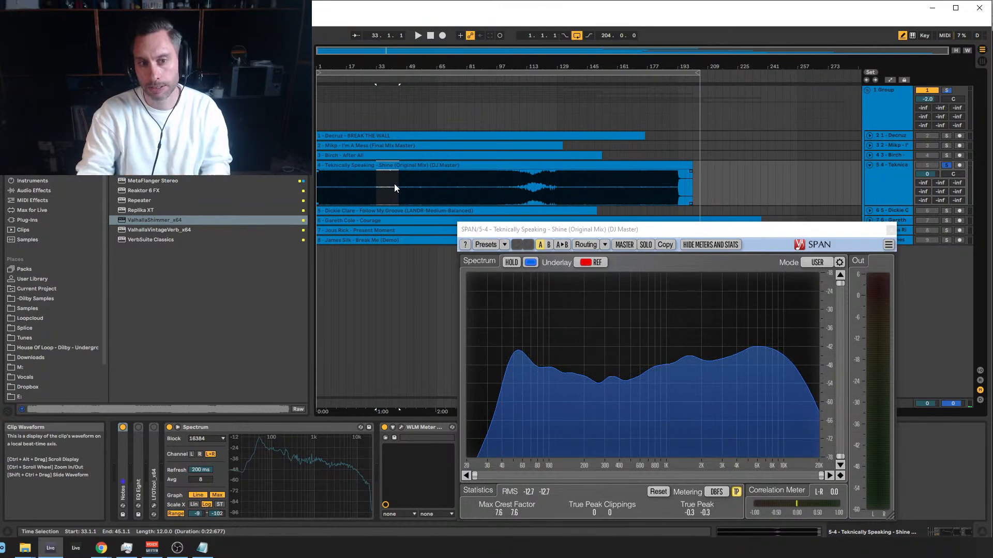
Audition Shine's first groove section from bar 35 and from bar 43, and stop playback.
drag(386, 66, 368, 198)
drag(410, 50, 386, 56)
click(427, 187)
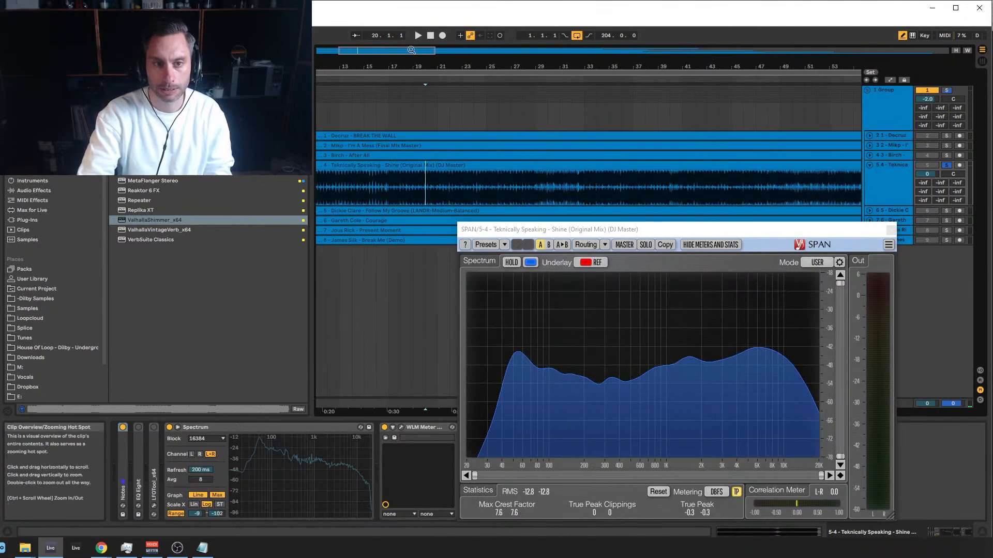
key(minus)
key(space)
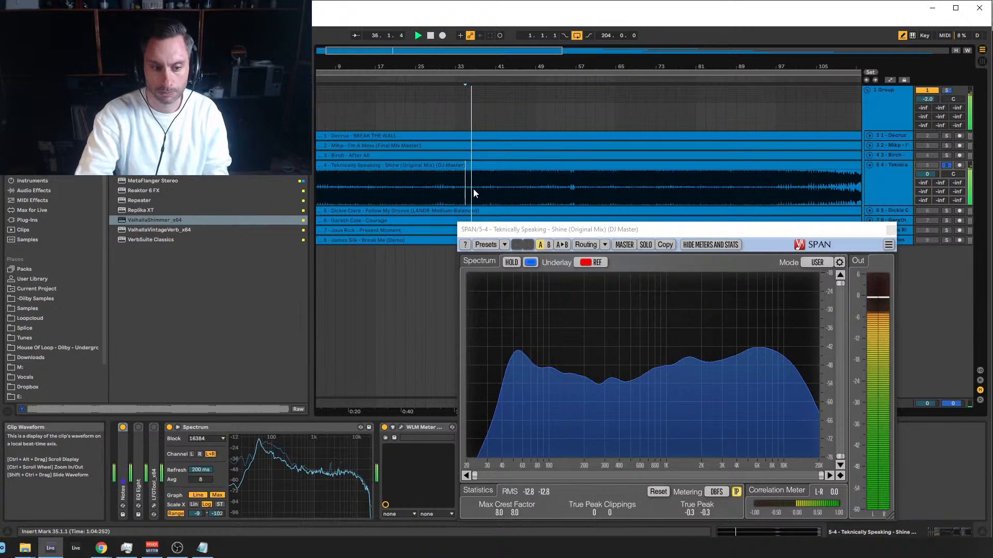
click(506, 196)
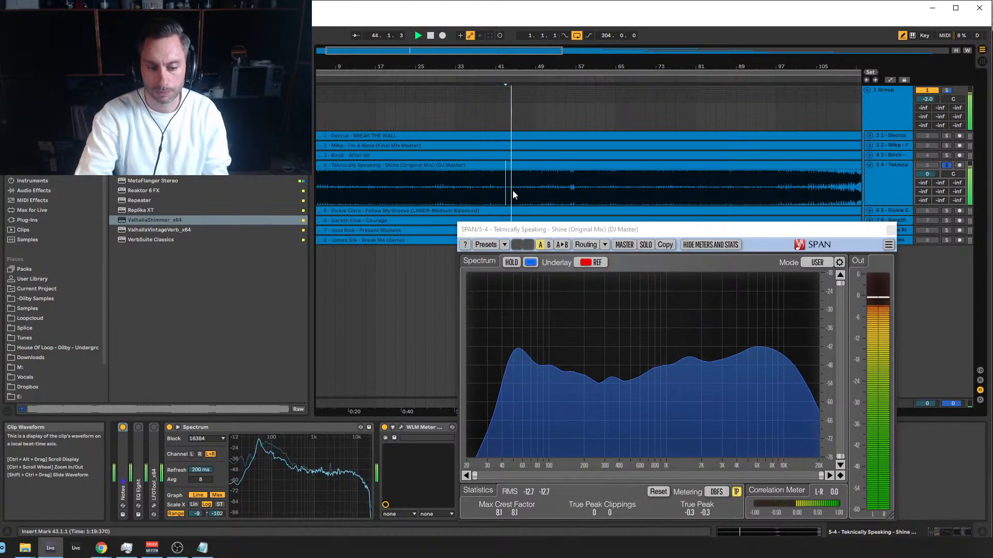
key(space)
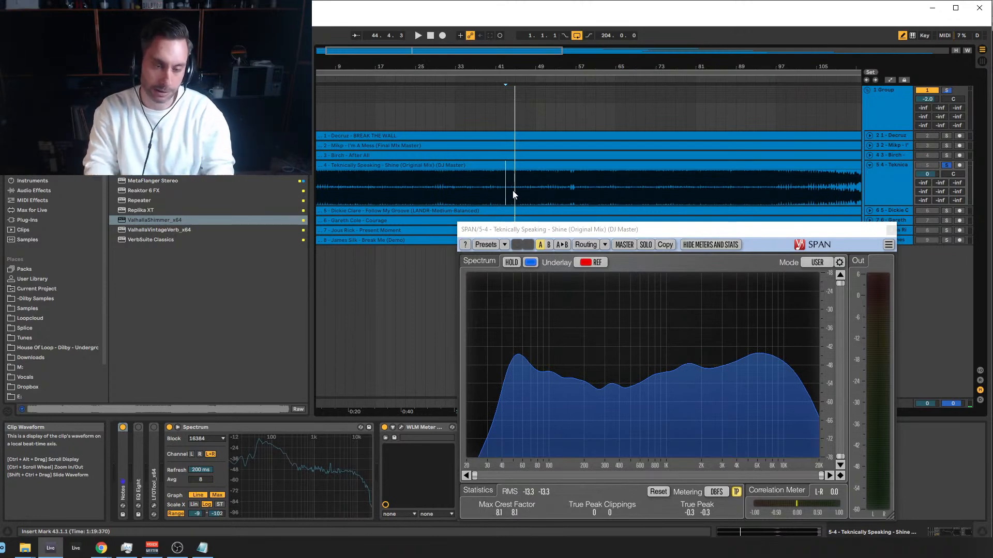
Mark bars 53 and 73 of Shine for review, and play a short passage from bar 89.
click(552, 183)
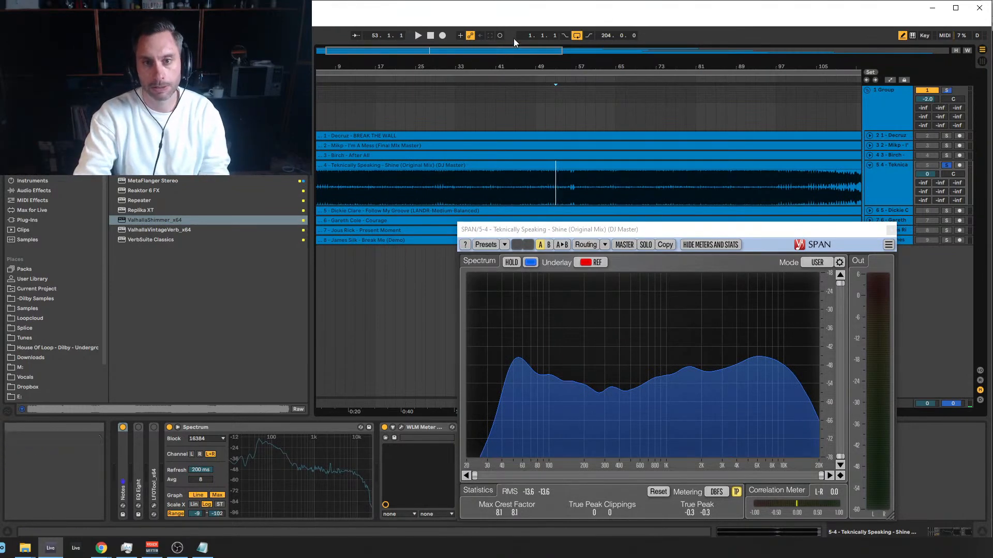
drag(517, 50, 707, 52)
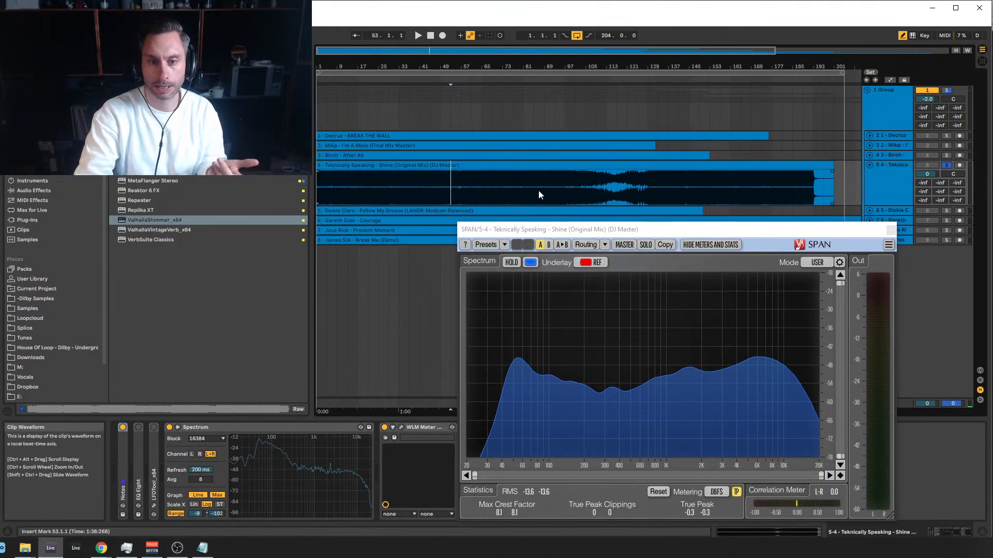
click(505, 193)
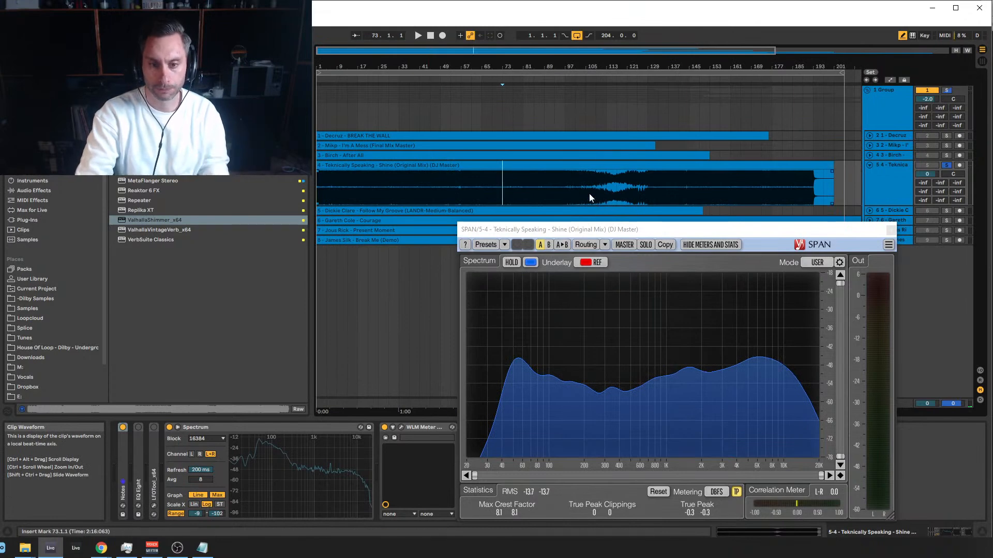
drag(546, 51, 547, 69)
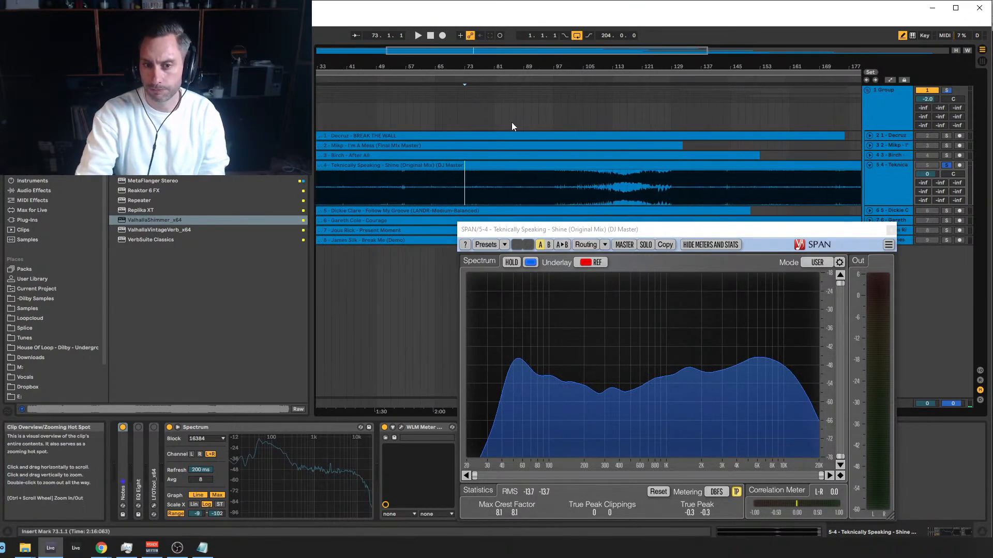
click(491, 190)
click(524, 189)
key(space)
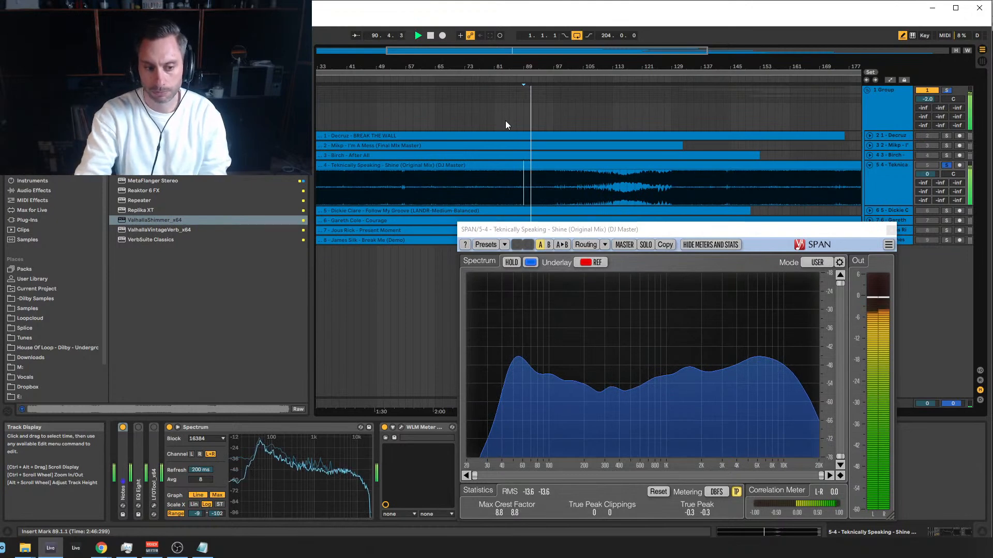
key(space)
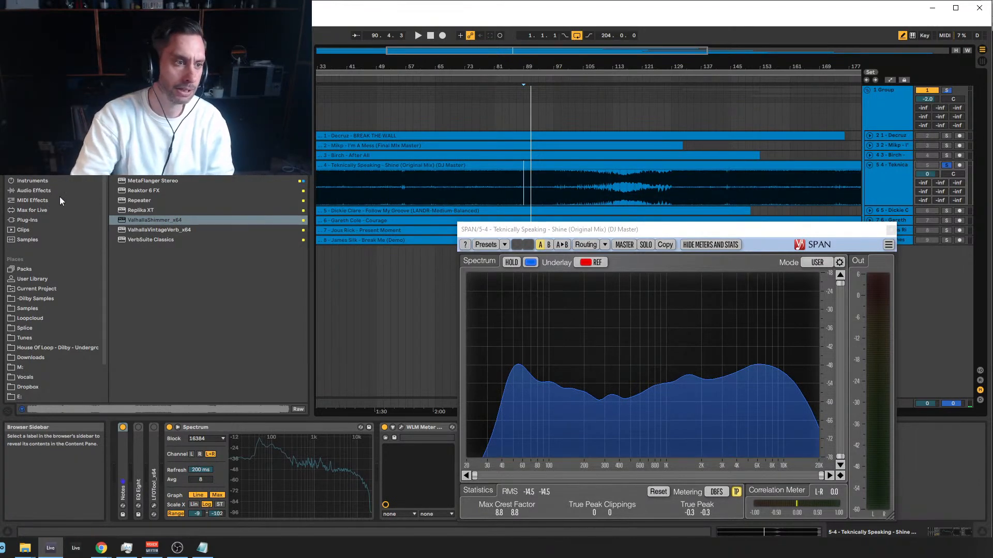
Browse the audio effects, select Pedal, and place the insert marker at bar 87 of Shine.
click(37, 192)
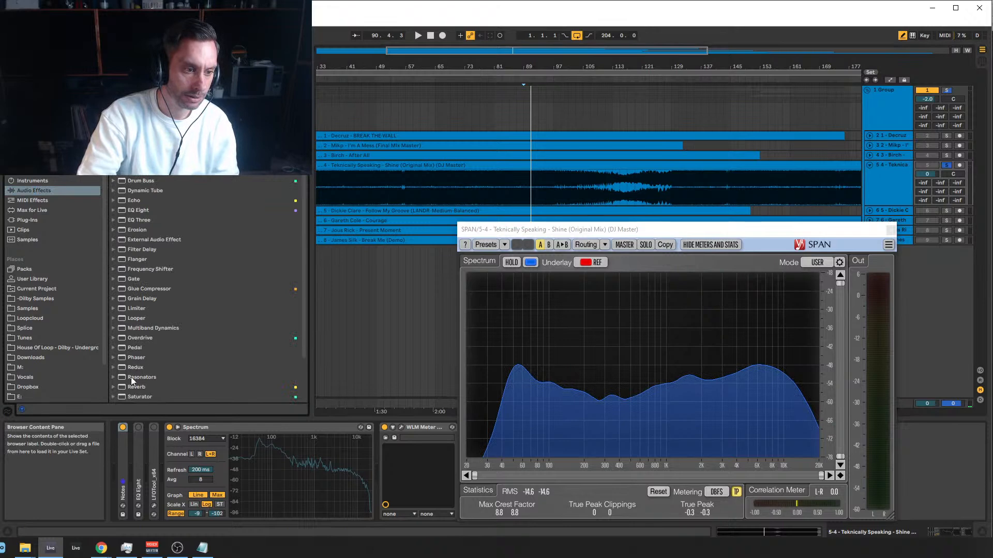
click(132, 348)
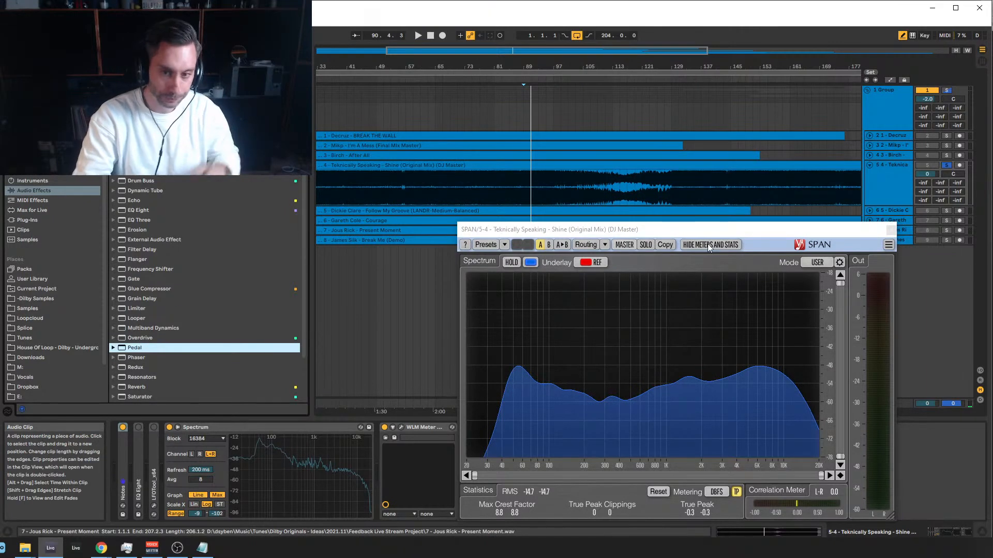
click(517, 189)
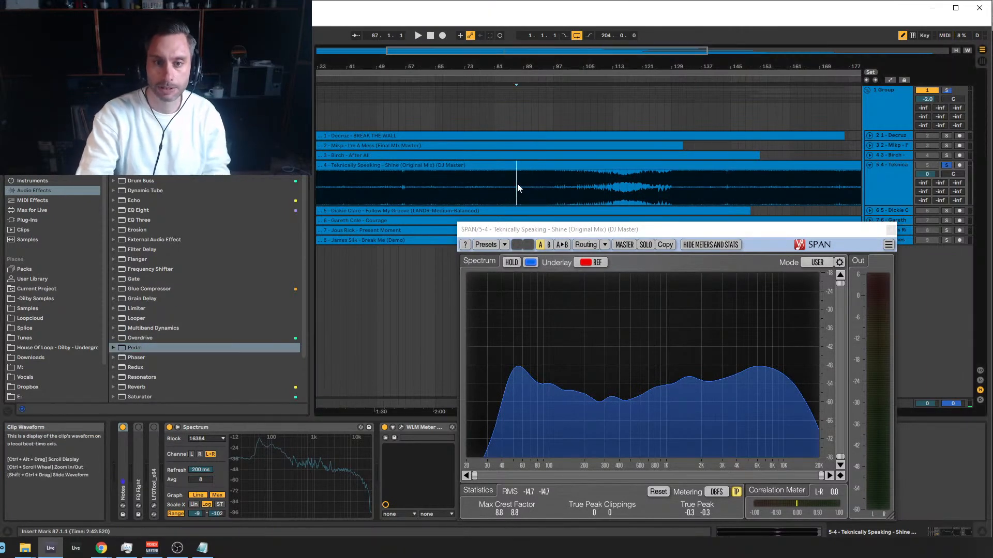
Mark the short passage at bar 87 of Shine and place the insert marker at 87.3 for a closer look.
drag(521, 188, 527, 187)
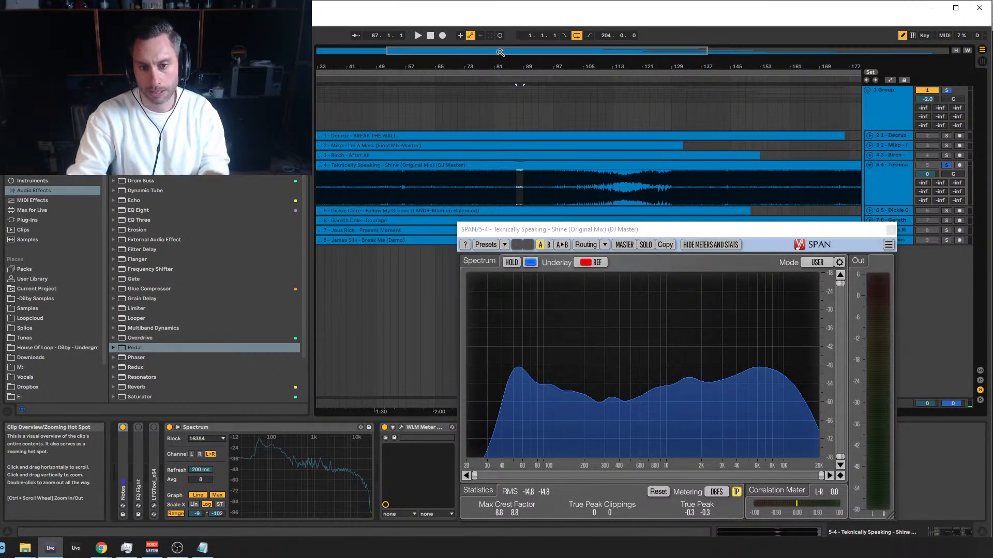
mouse_move(528, 52)
mouse_down()
mouse_move(528, 103)
mouse_move(501, 150)
mouse_up()
click(481, 182)
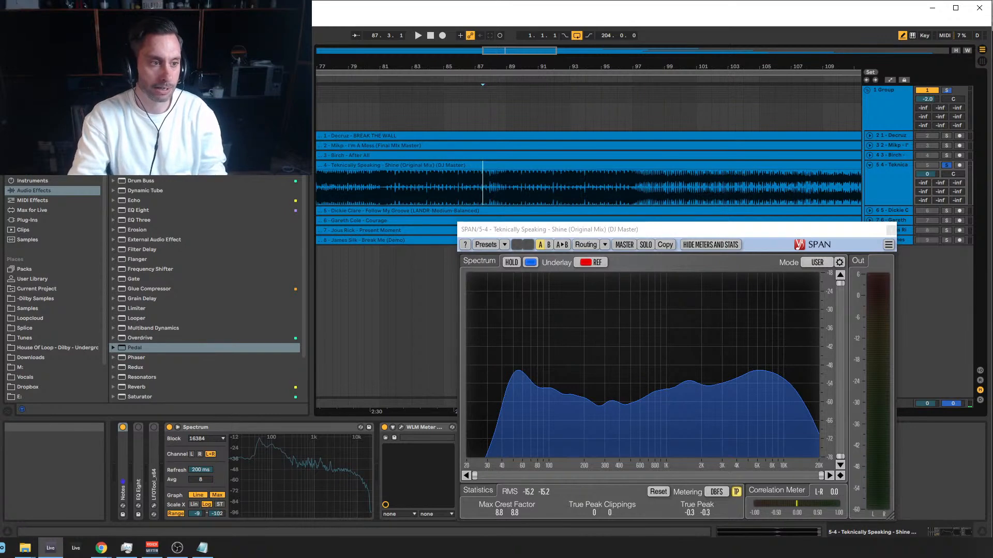
Add a MIDI track below the Break Me (Demo) track and set the Random amount of its Add some Random effect to 13.
click(32, 202)
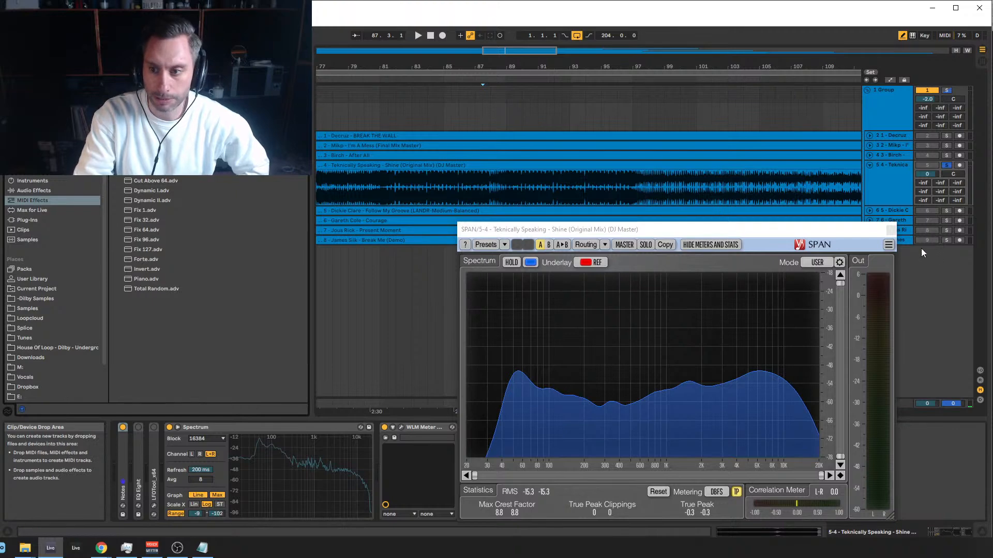
click(899, 240)
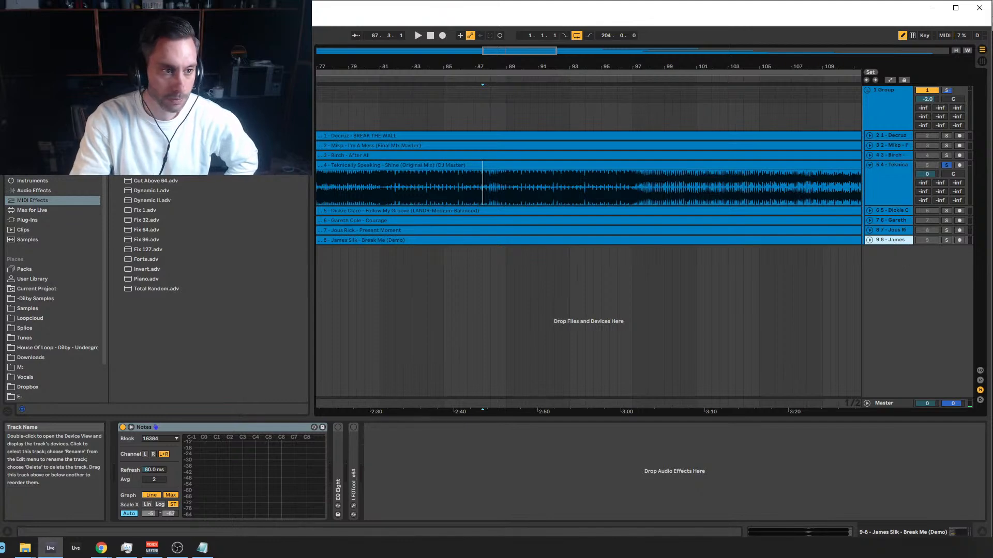
key(ctrl+shift+t)
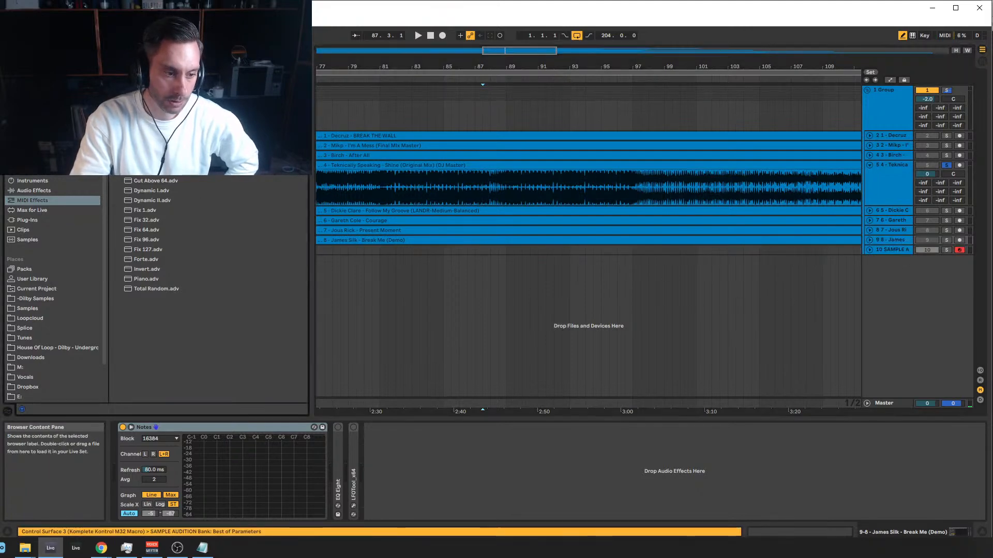
click(378, 249)
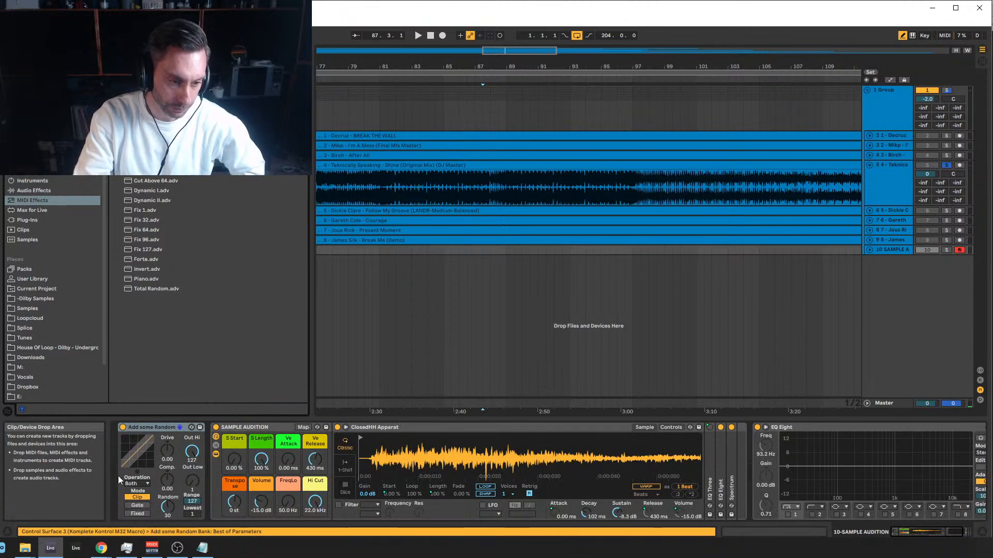
mouse_move(167, 507)
mouse_down()
mouse_move(167, 526)
mouse_move(167, 503)
mouse_up()
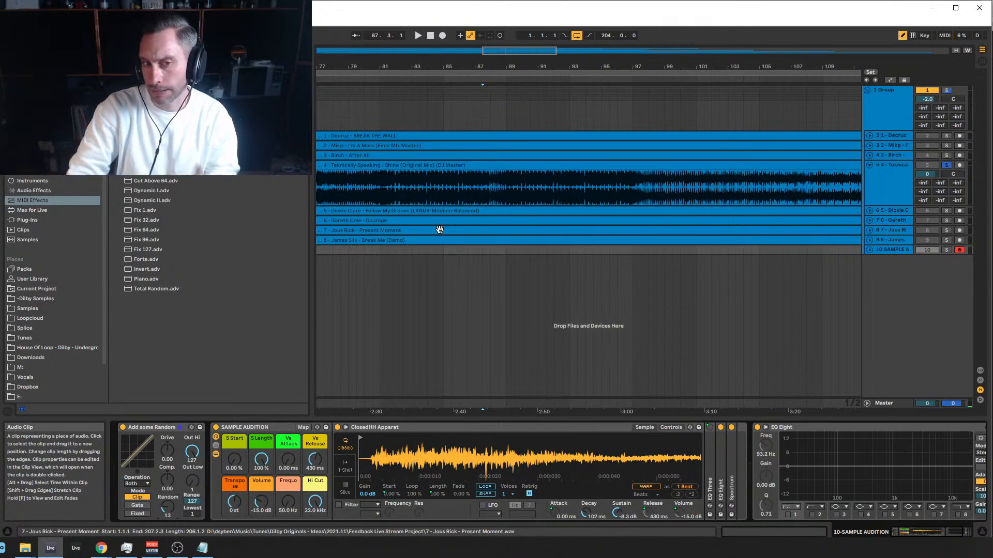
Return to the Shine track with the insert marker at bar 86 and close the SPAN analyzer window.
click(458, 188)
click(458, 188)
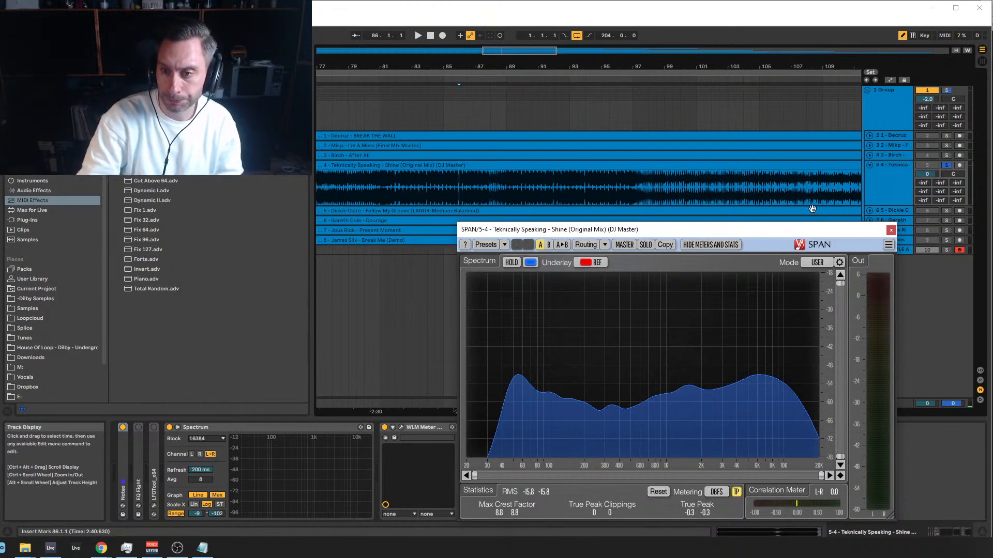
click(890, 230)
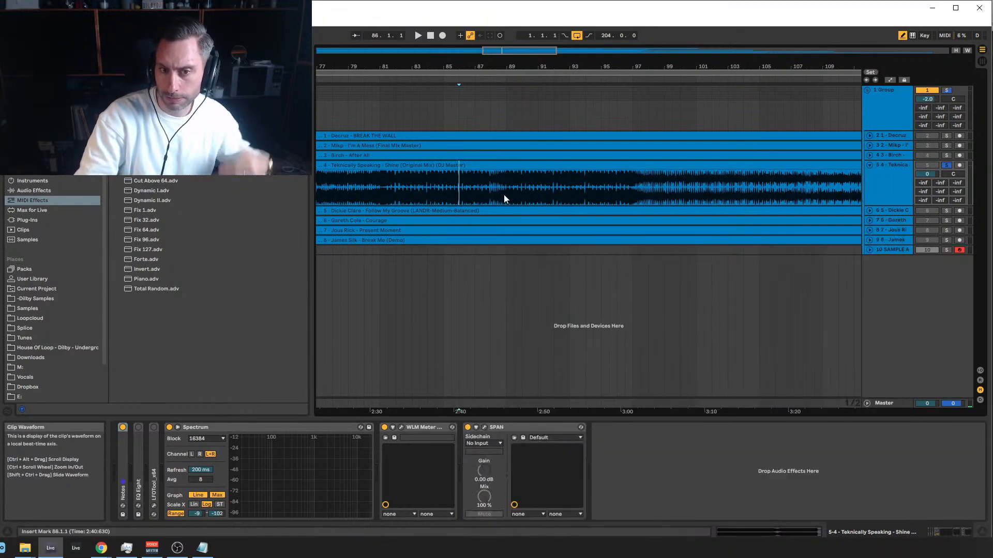
Select bars 129 to 133 of Shine, directly after the breakdown, for arrangement feedback.
drag(634, 66, 593, 32)
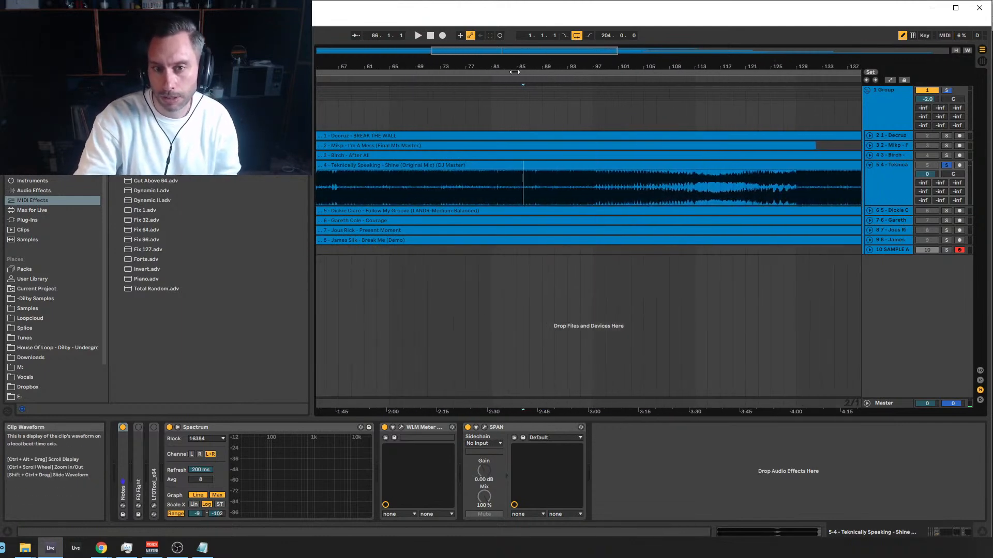
drag(579, 66, 477, 63)
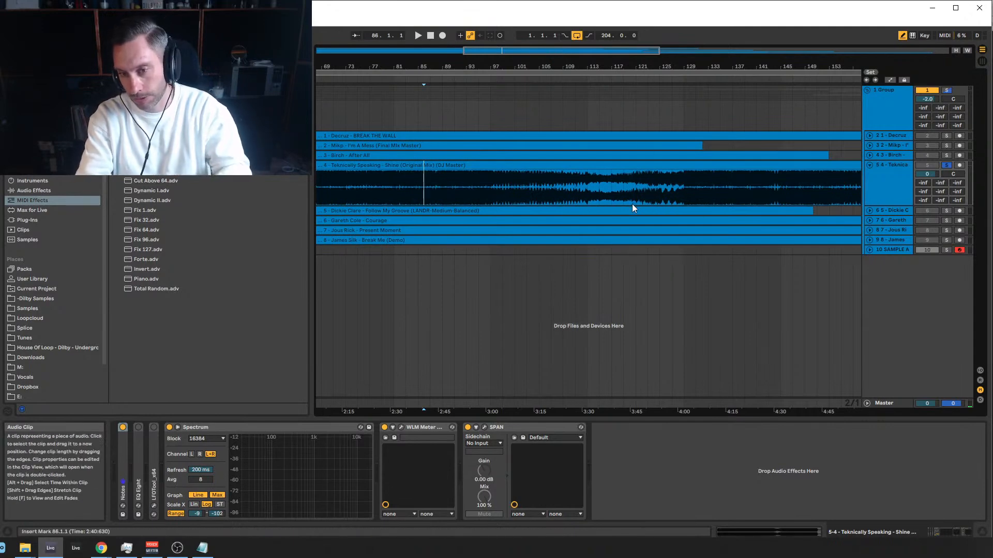
drag(613, 192, 714, 197)
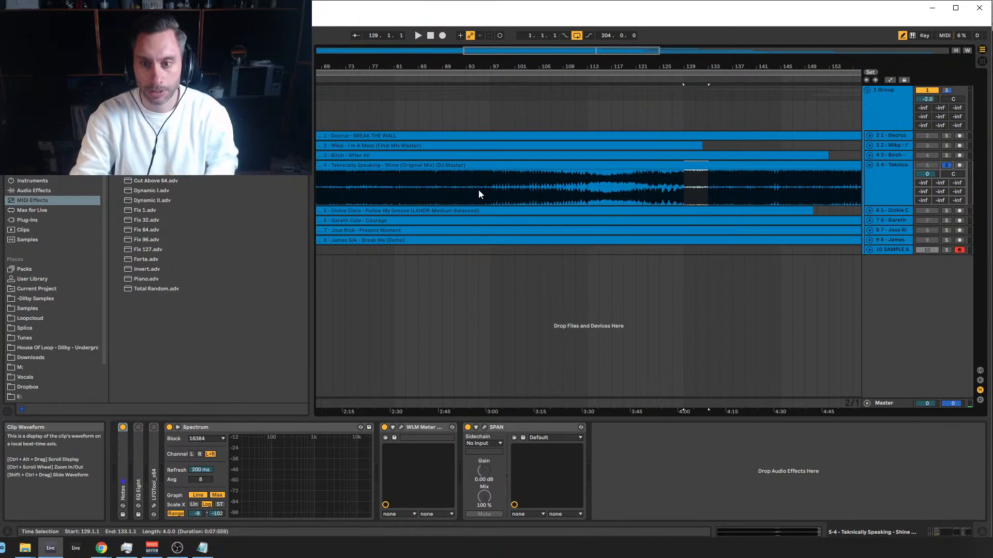
Audition Shine's second drop from bar 131, inspect the waveform around bar 138 closely, and stop playback.
click(696, 193)
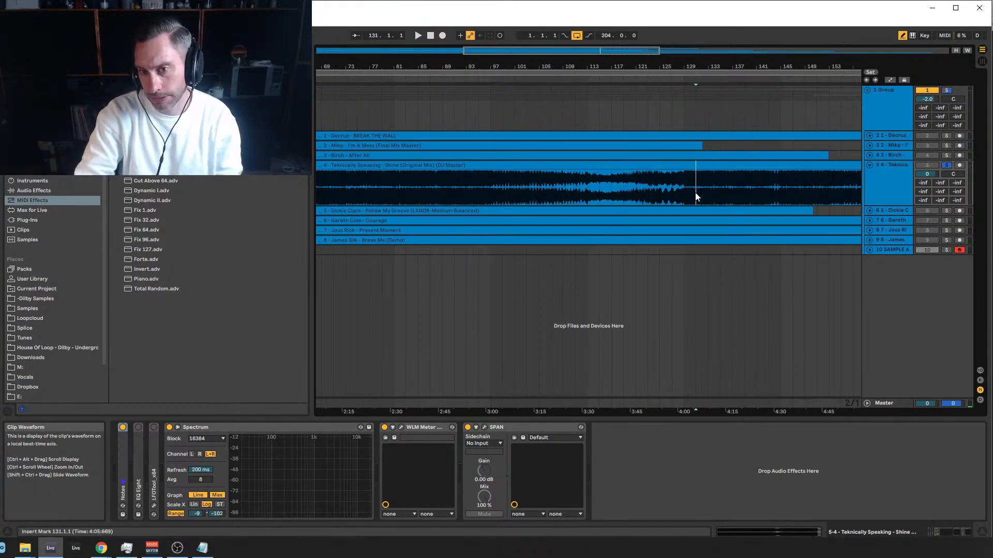
drag(619, 50, 657, 53)
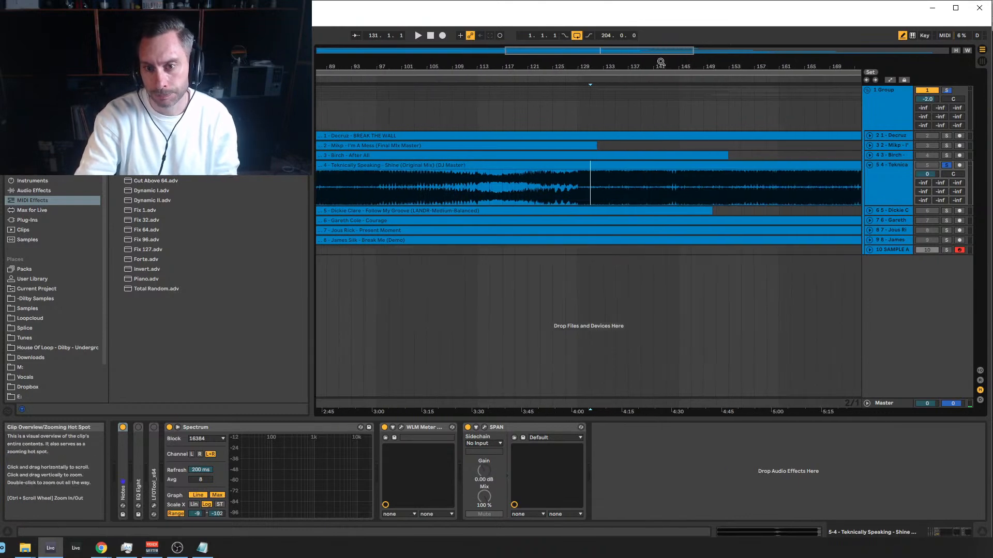
key(space)
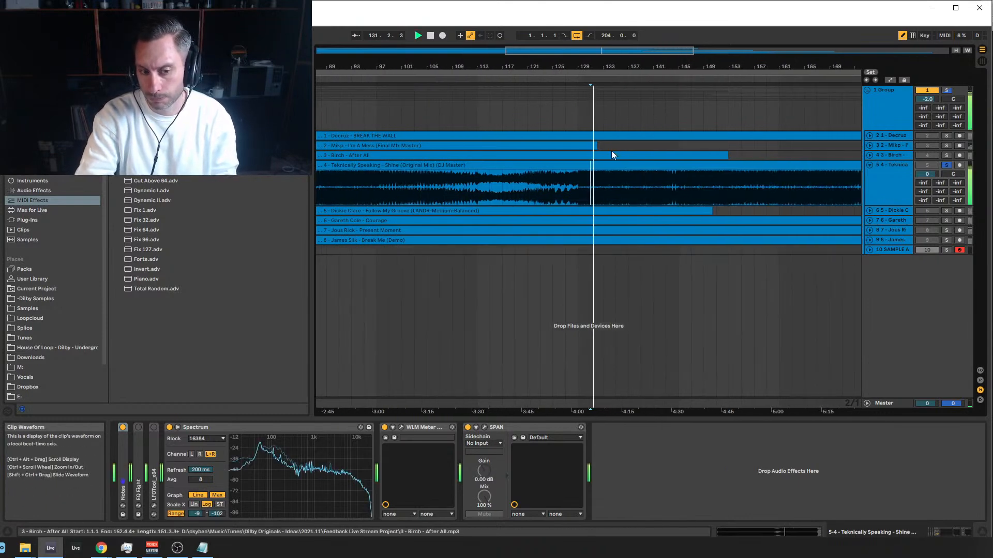
drag(612, 52, 612, 91)
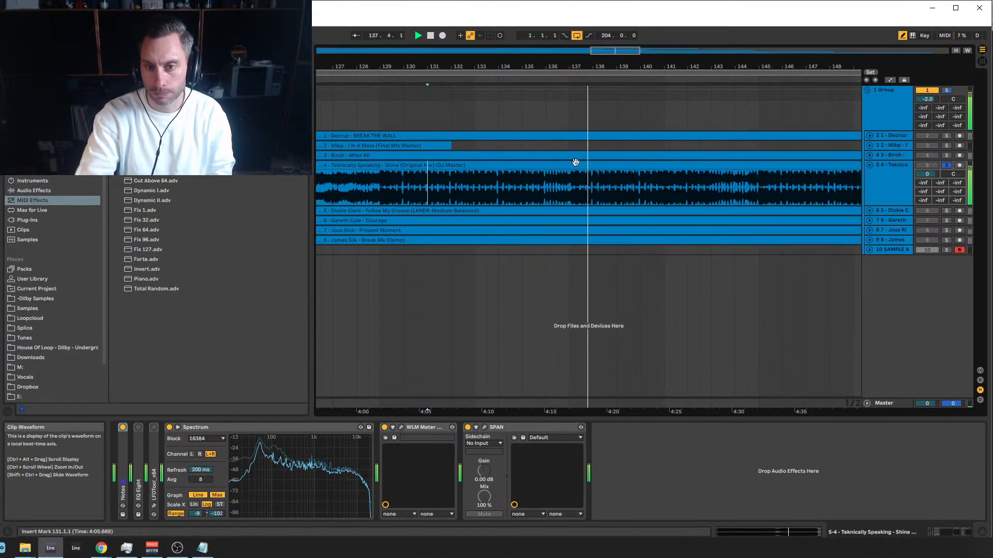
drag(605, 51, 615, 103)
key(space)
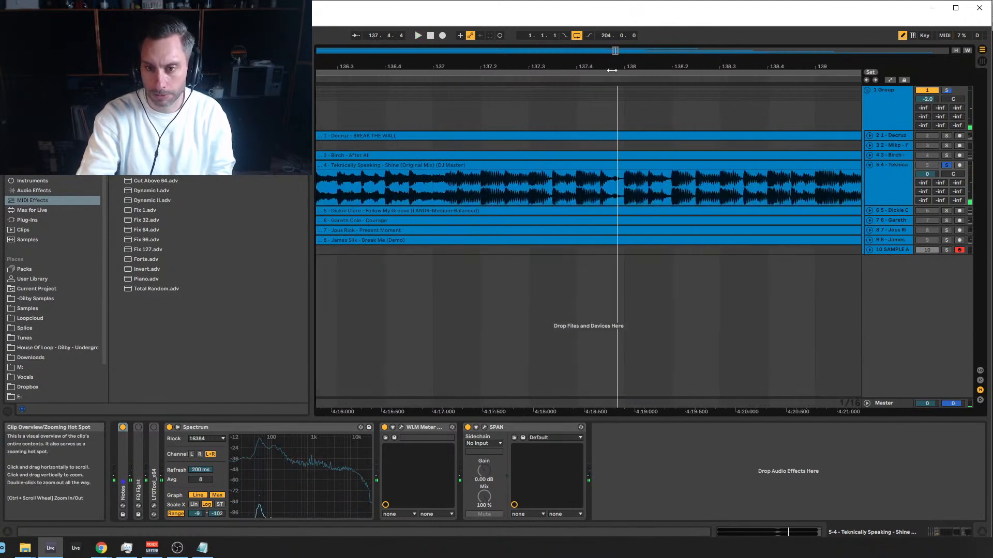
Replay Shine from bar 131, continue the audition from 136.3 through bar 146, and stop playback.
key(space)
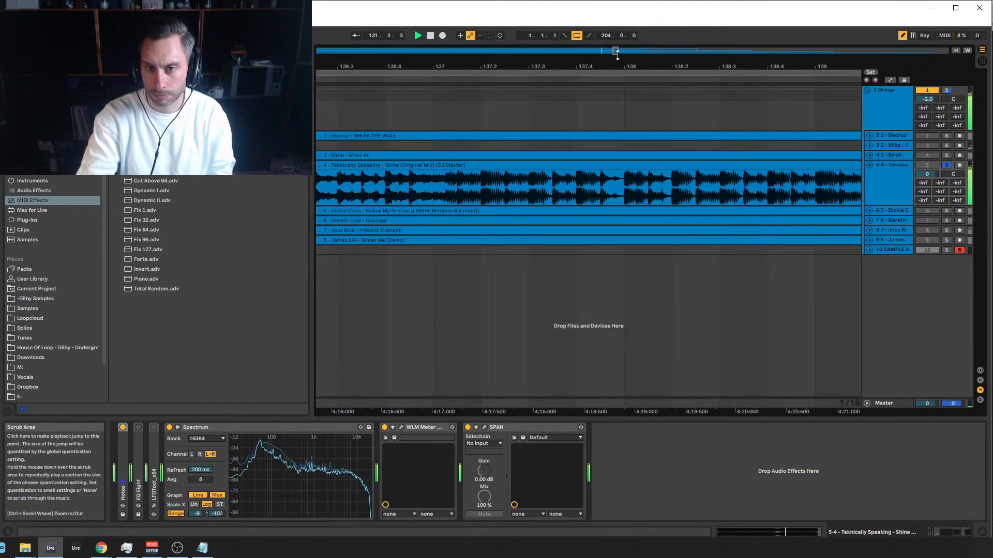
drag(615, 51, 620, 18)
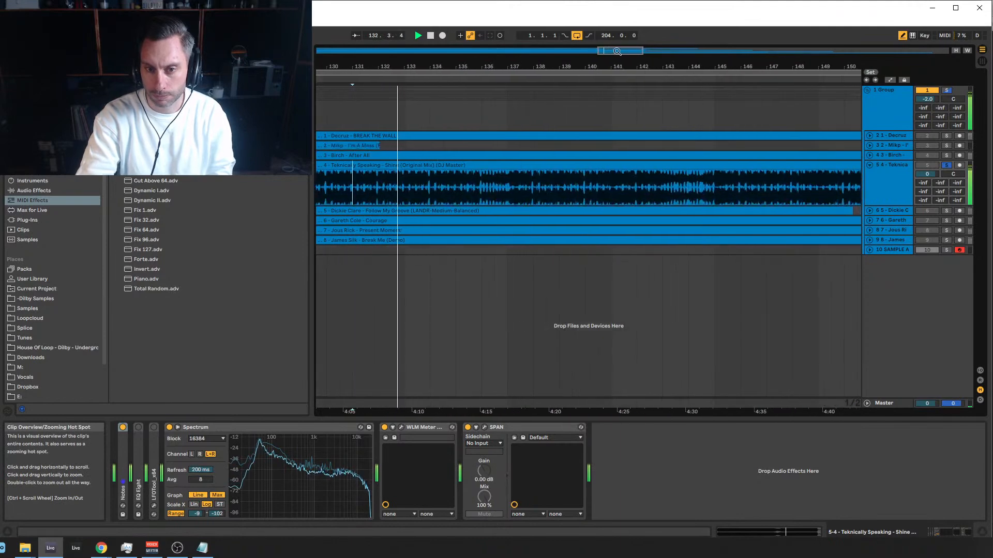
click(499, 189)
key(space)
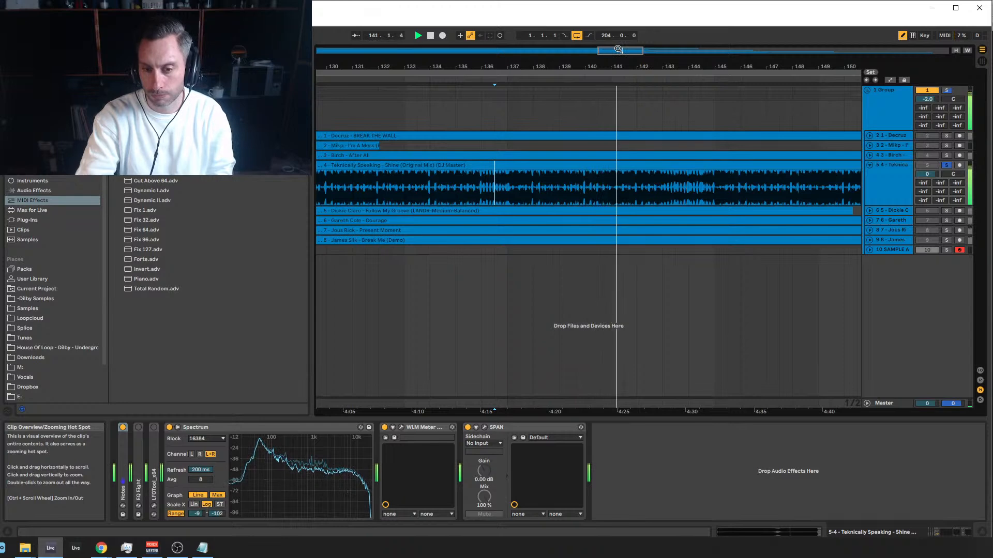
click(707, 79)
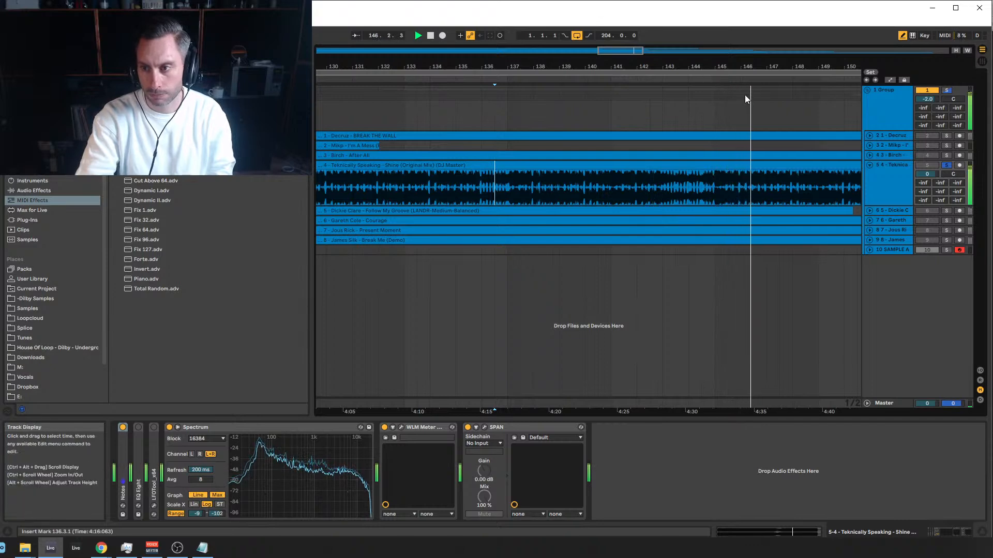
scroll(607, 54, down, 3)
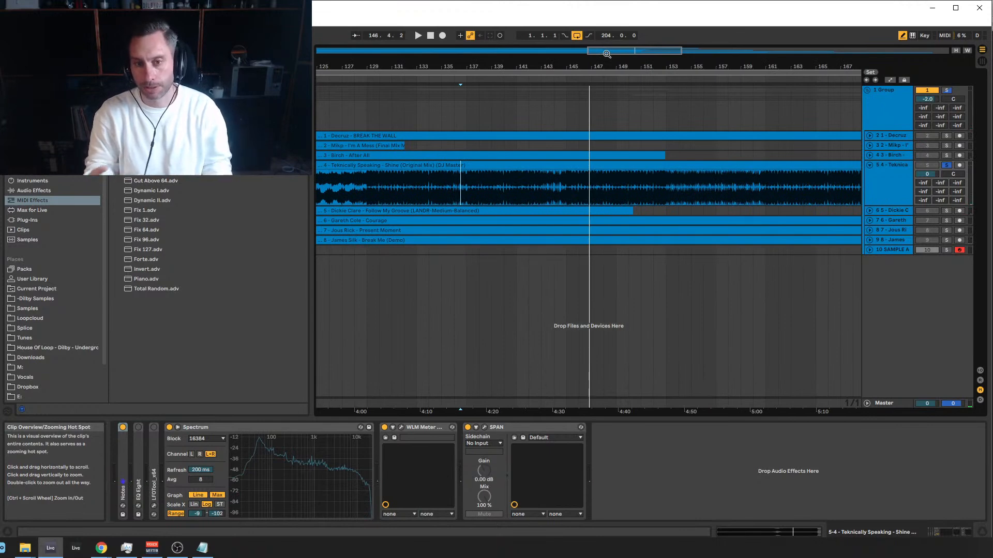
Show the rest of Shine's arrangement and place the insert marker at bar 193, where the ending begins.
scroll(604, 52, down, 5)
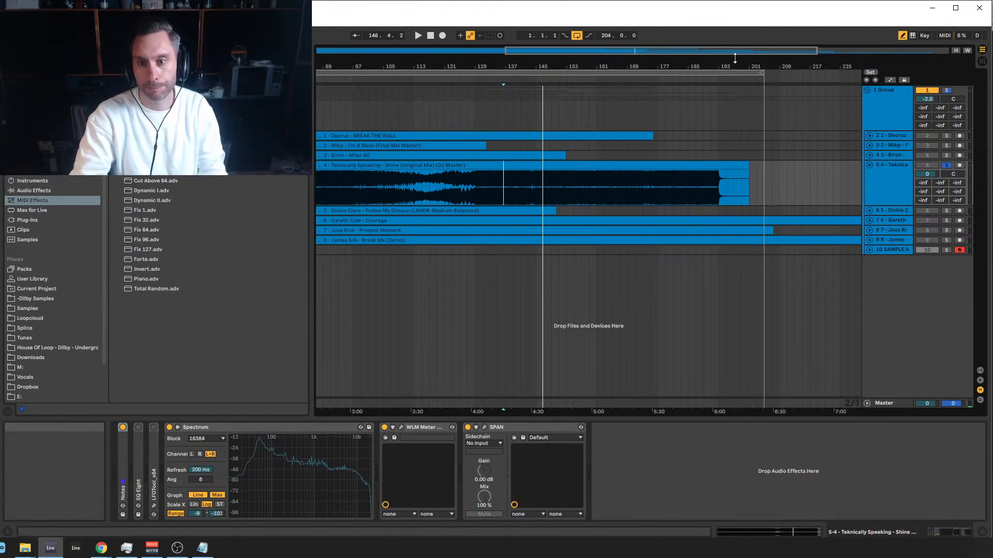
click(723, 186)
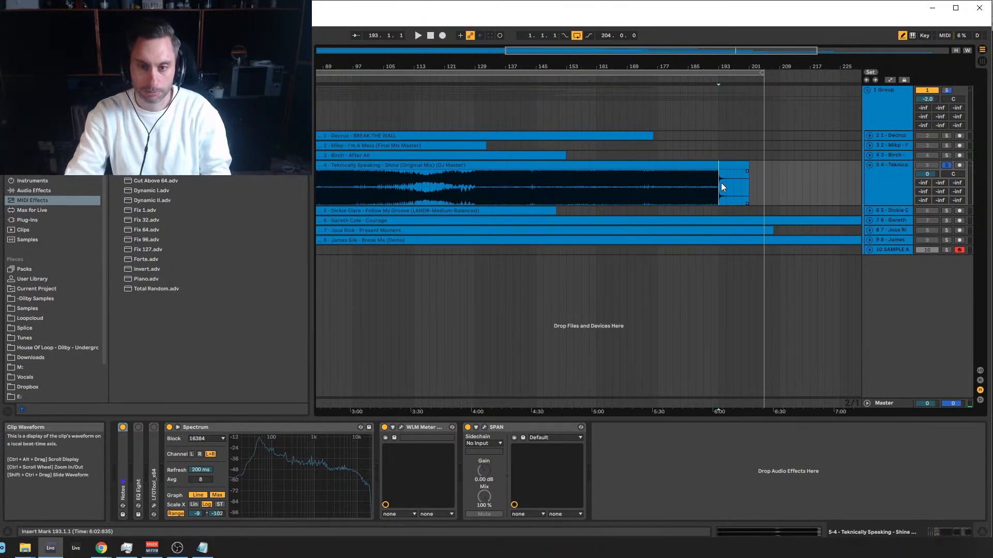
Collapse the Shine track, then solo and expand the Follow My Groove track.
mouse_move(731, 51)
mouse_down()
mouse_move(640, 50)
mouse_move(647, 52)
mouse_up()
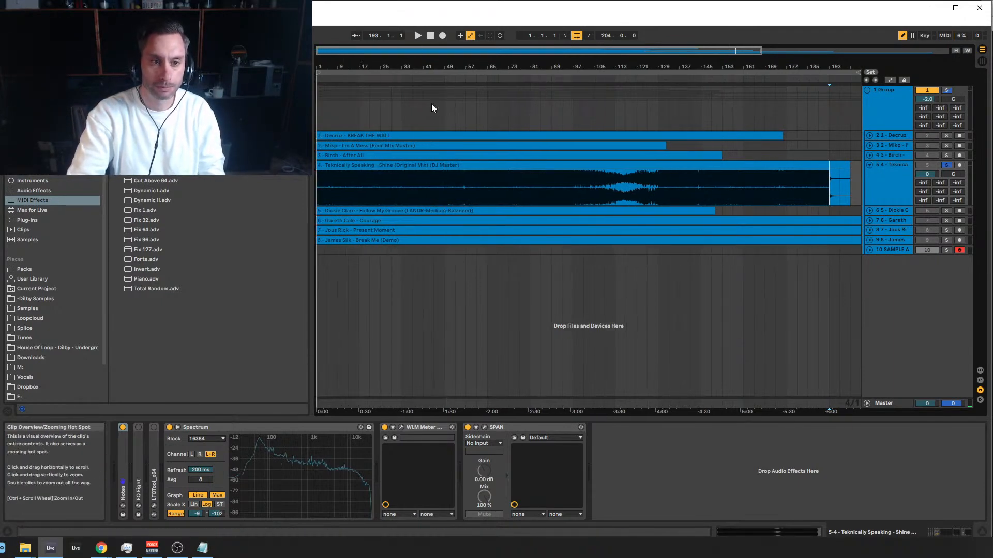
click(873, 164)
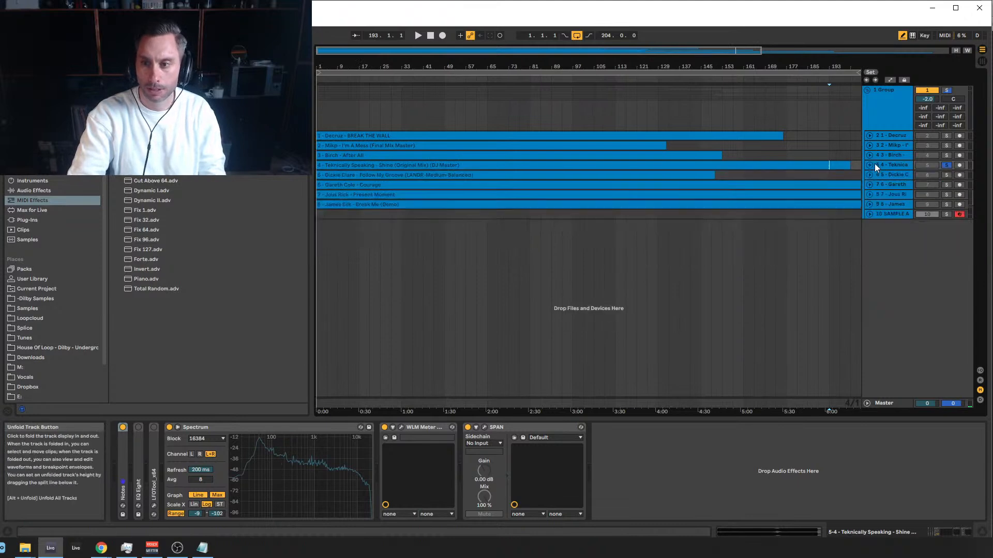
click(946, 176)
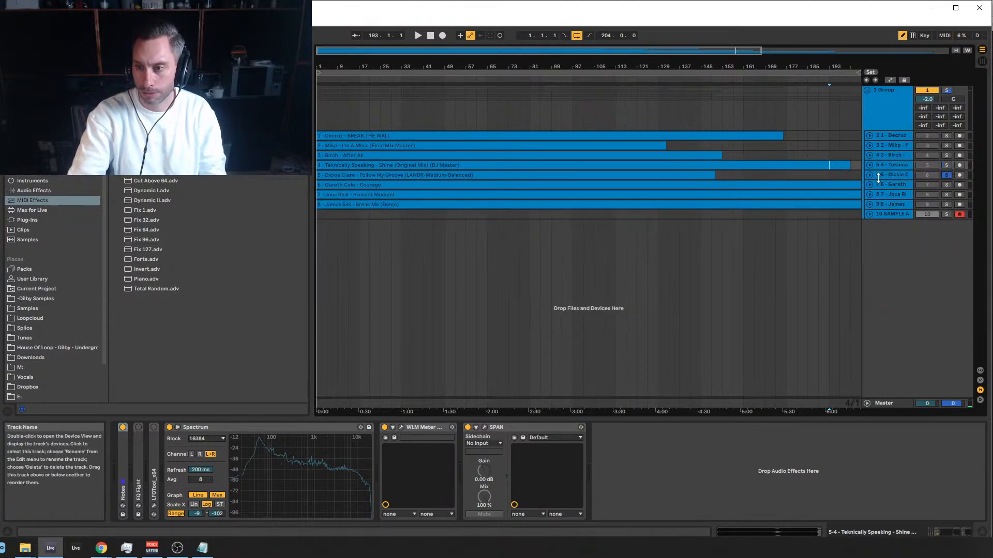
click(869, 176)
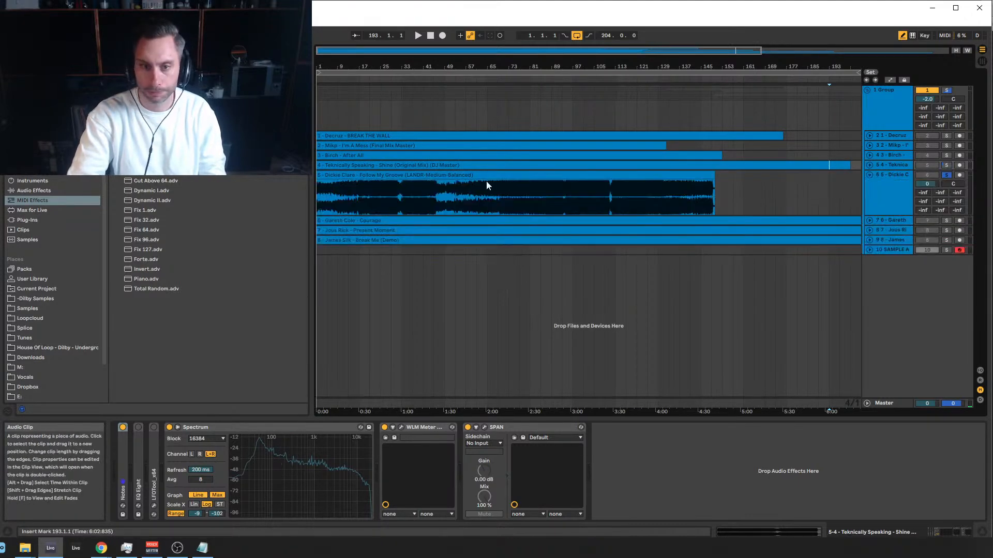
Select the Follow My Groove clip, and mark the section of its waveform starting at bar 33.
click(353, 174)
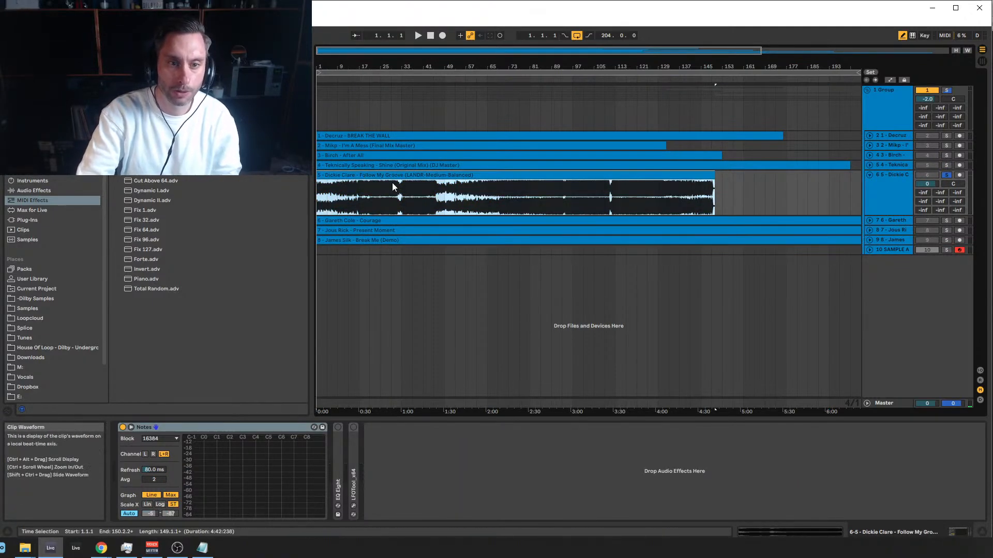
mouse_move(324, 50)
mouse_down()
mouse_move(325, 75)
mouse_move(329, 57)
mouse_up()
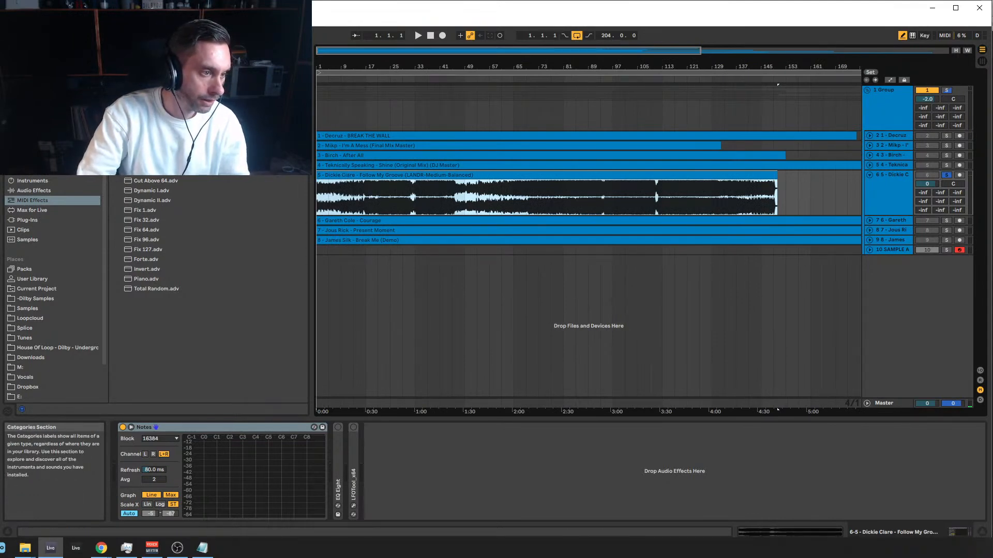
key(alt+Tab)
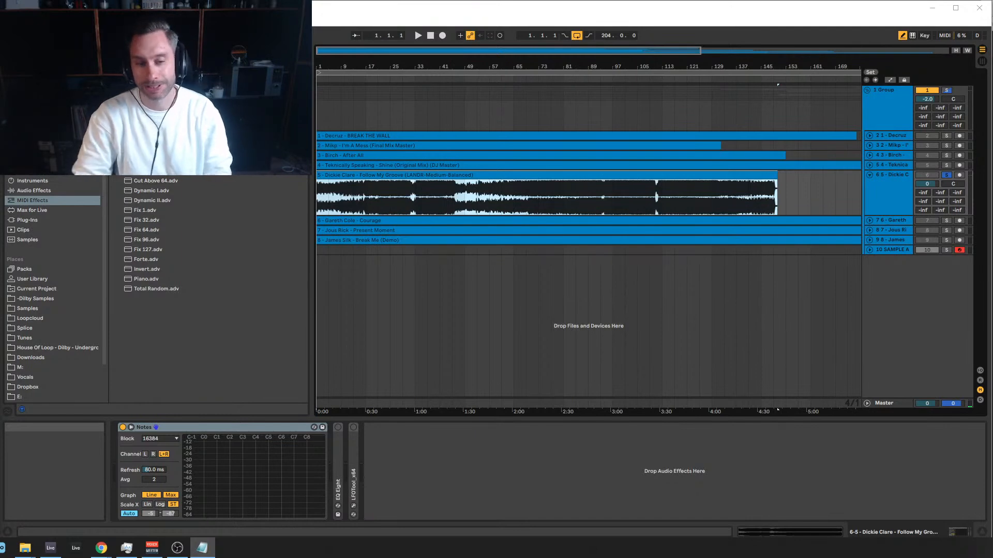
drag(415, 195, 455, 195)
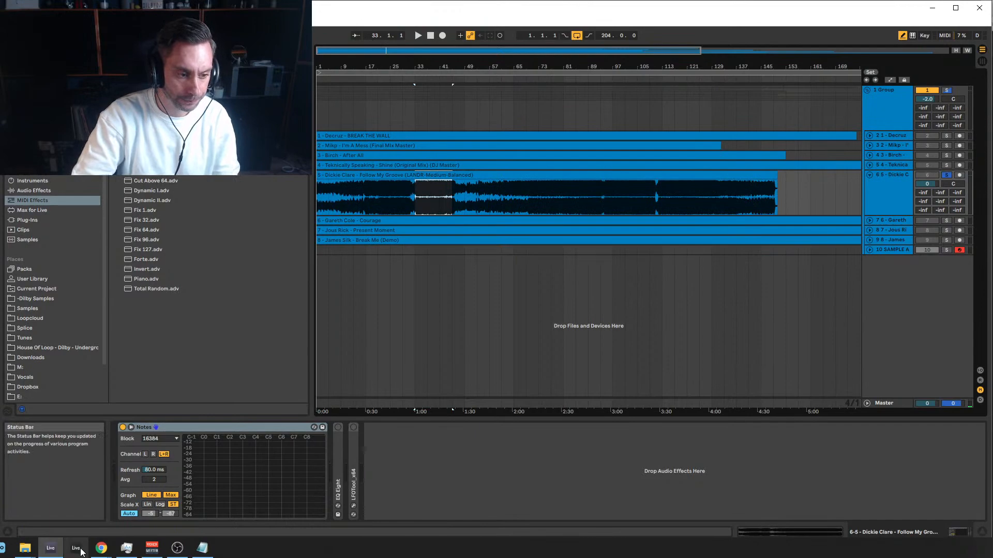
Switch to Chrome and look through the SoundCloud page of Follow My Groove, including its comments.
mouse_move(101, 549)
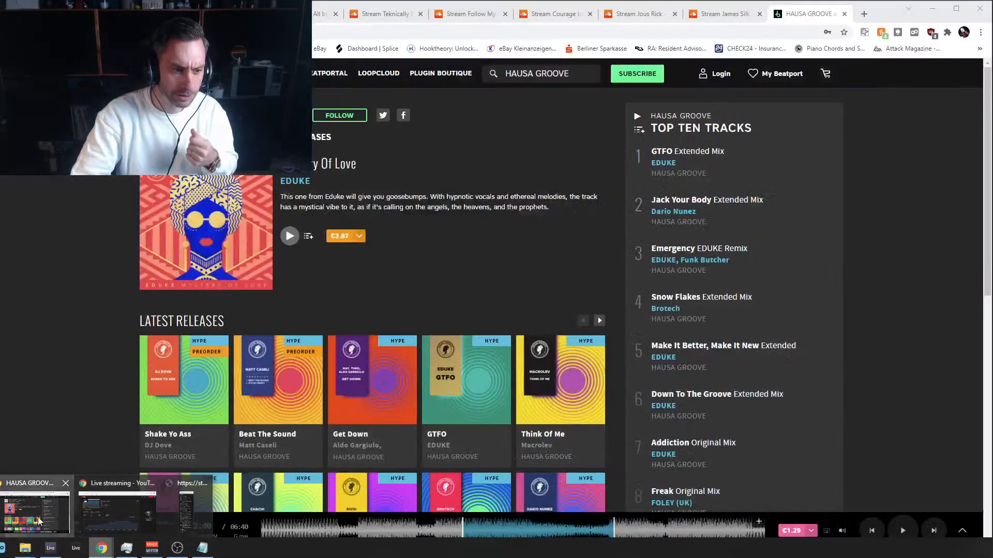
click(39, 520)
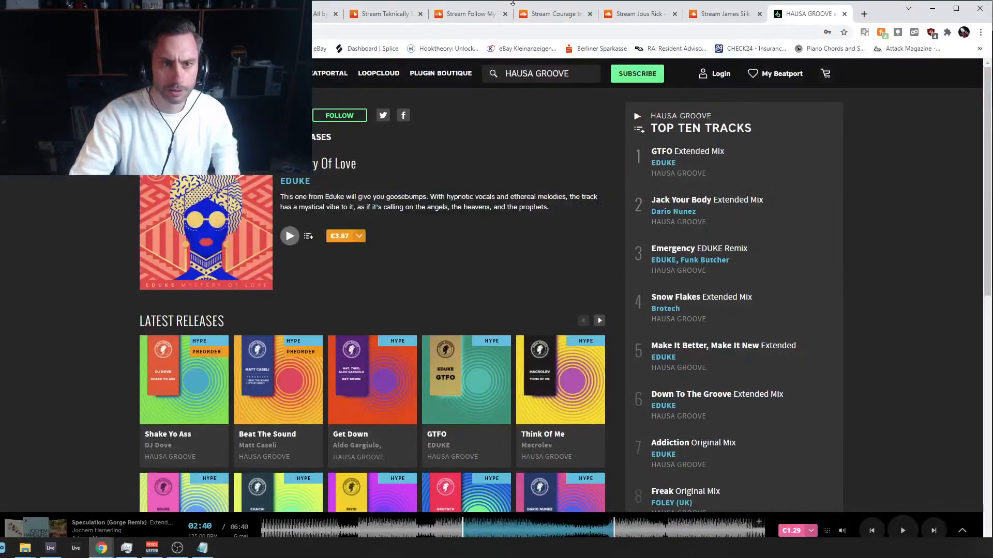
click(460, 14)
click(321, 14)
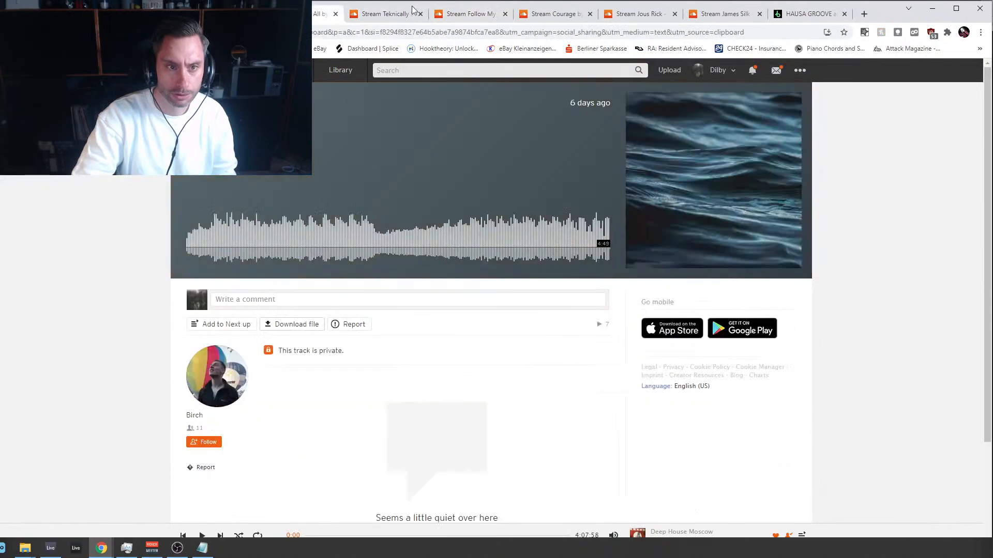
click(464, 11)
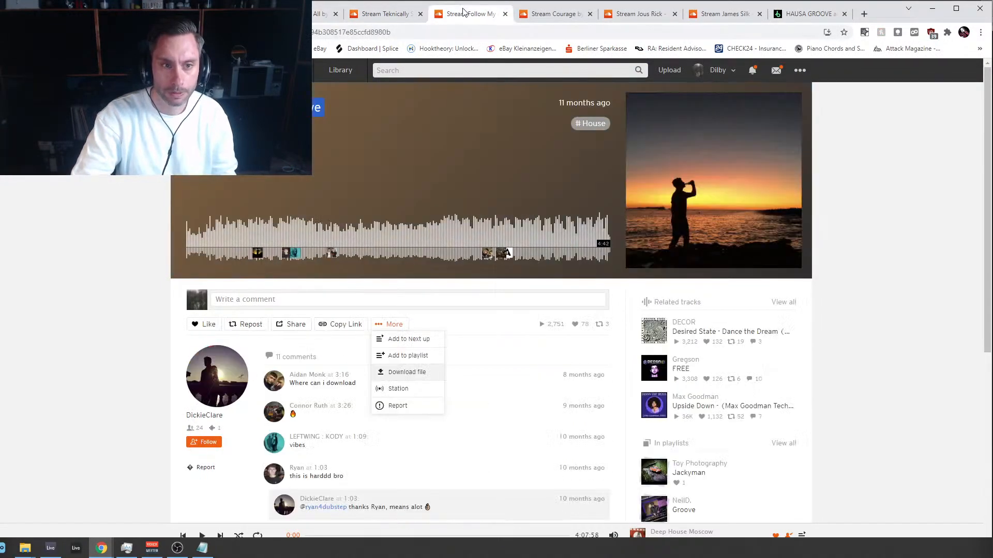
click(103, 244)
scroll(334, 445, down, 2)
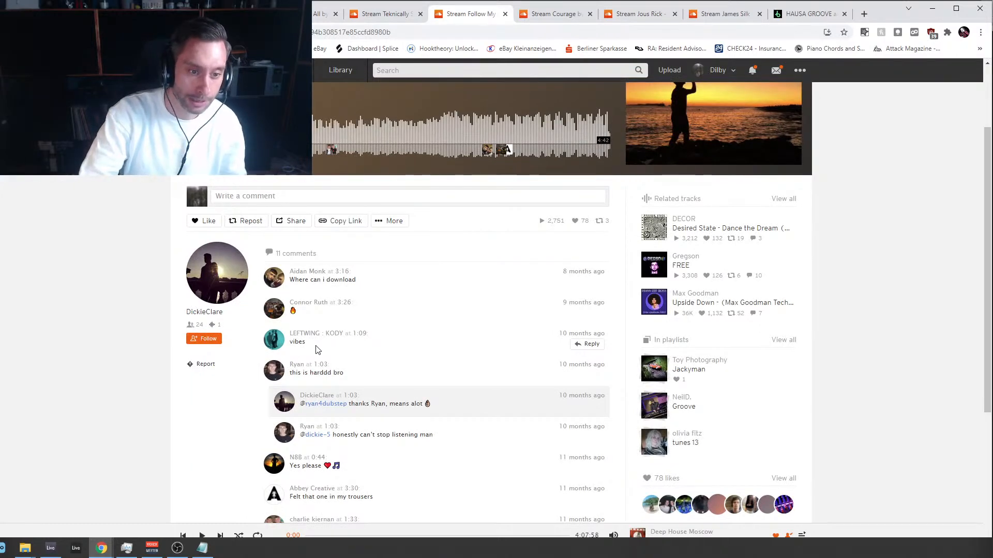
scroll(336, 362, down, 4)
scroll(403, 352, up, 6)
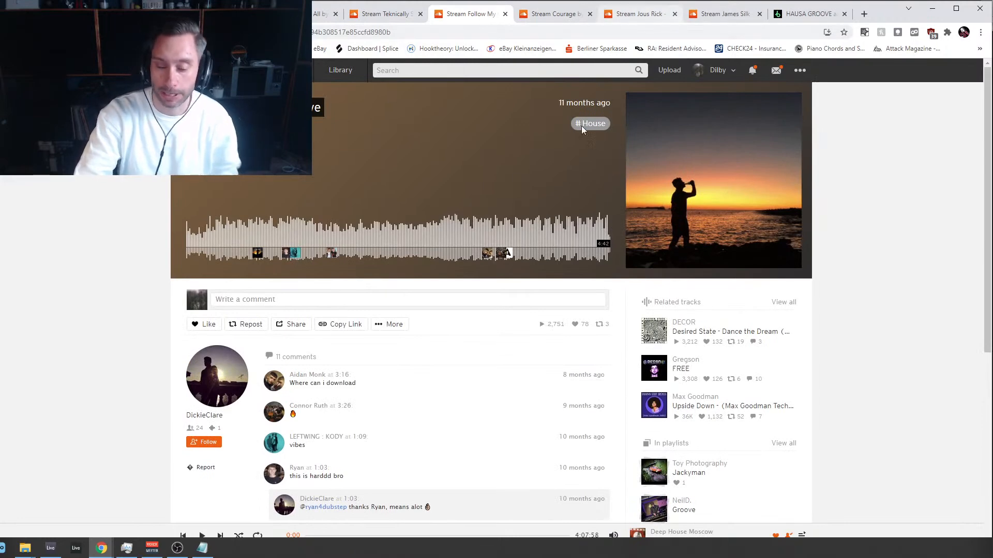
Switch back to Ableton Live and select the whole Follow My Groove clip.
click(50, 548)
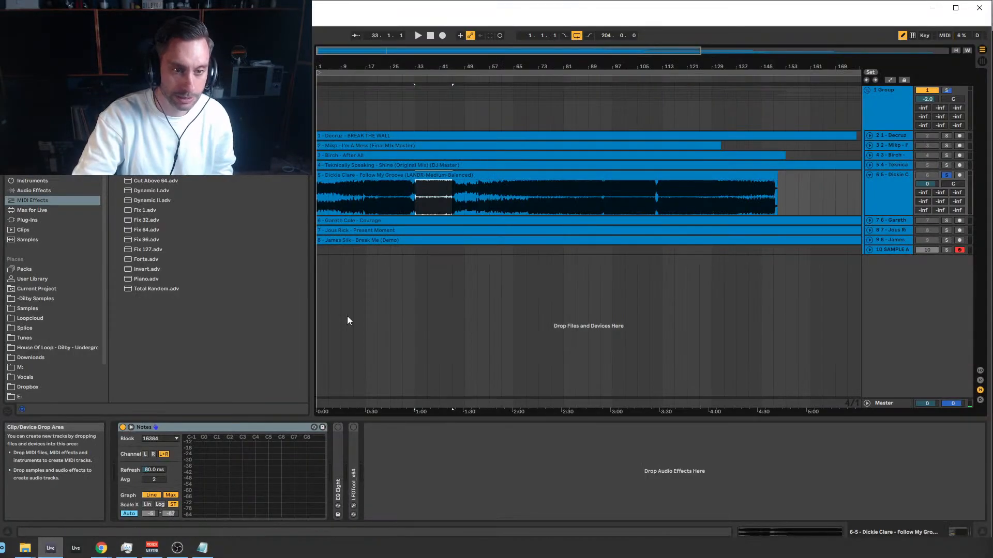
click(400, 176)
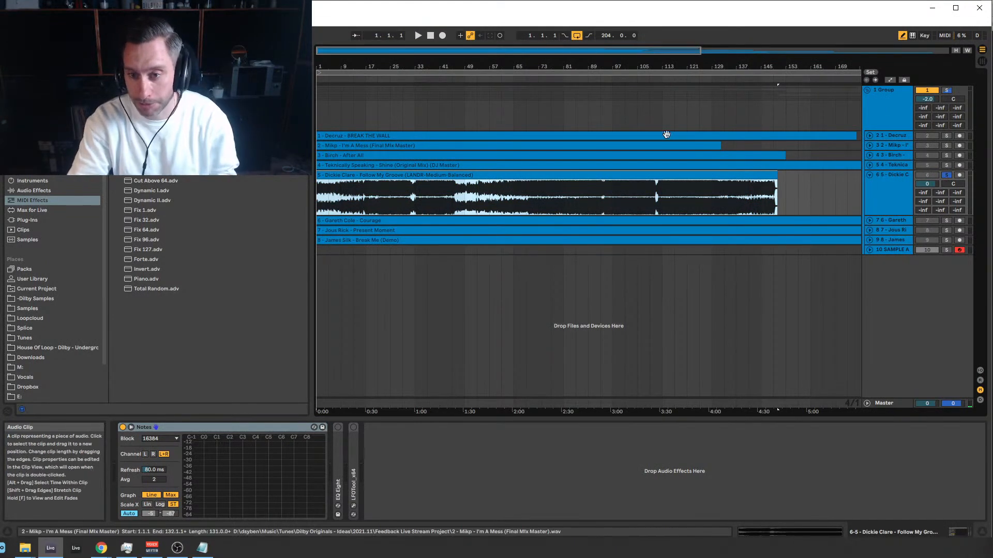
mouse_move(569, 51)
mouse_down()
mouse_move(569, 59)
mouse_move(543, 57)
mouse_up()
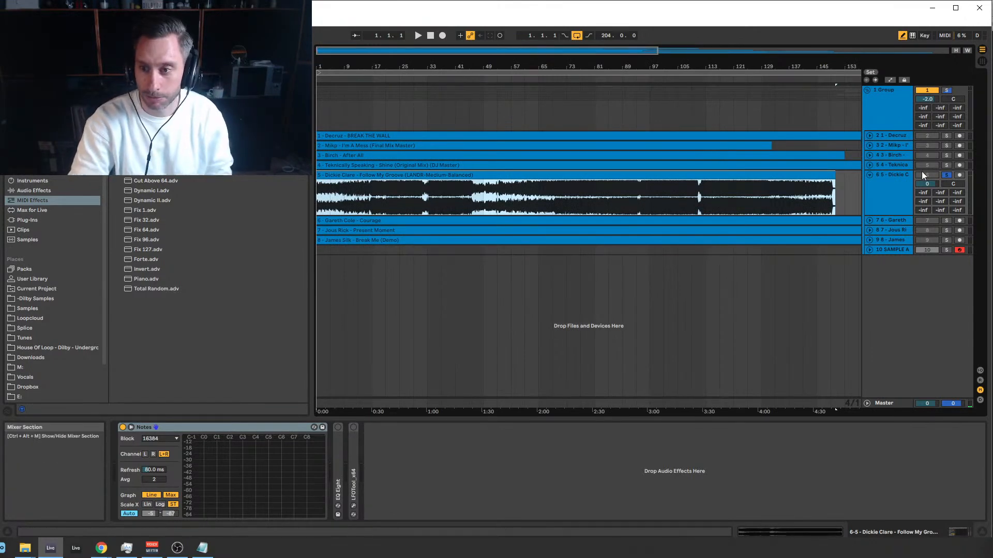
click(895, 176)
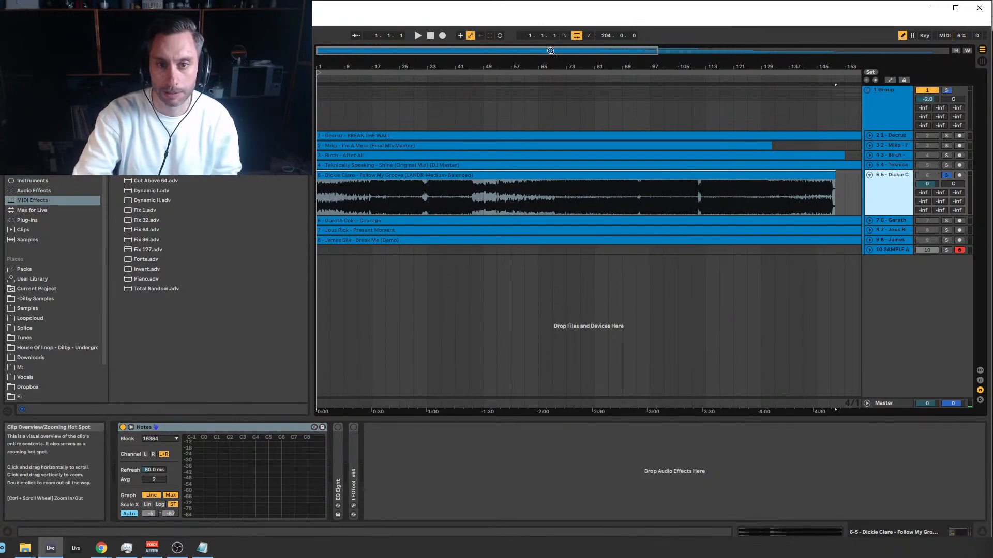
drag(549, 50, 549, 51)
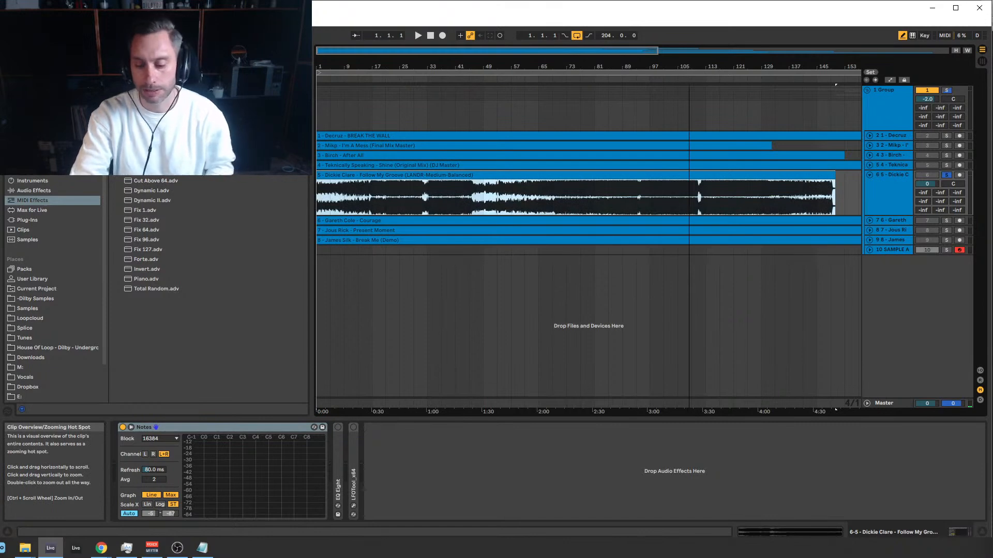
click(885, 180)
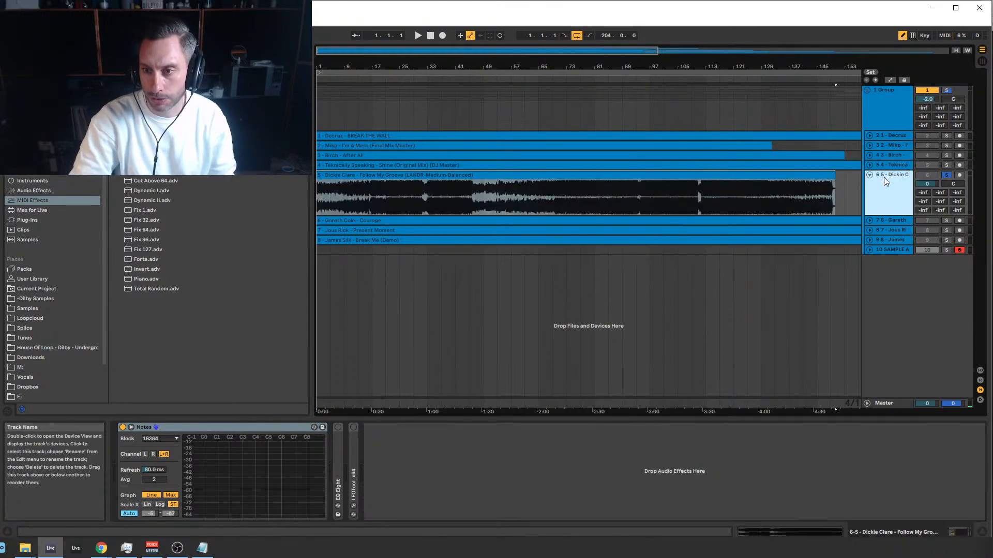
click(787, 176)
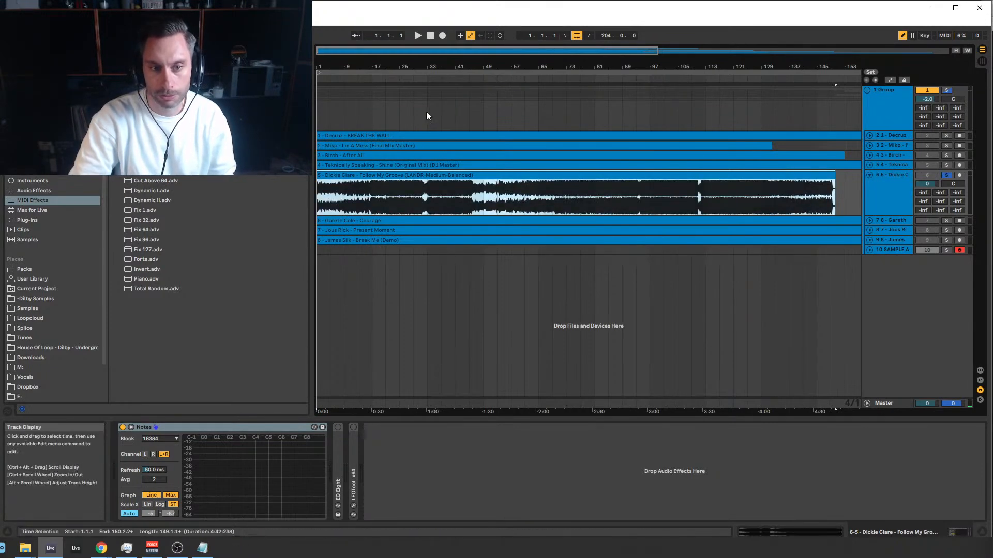
drag(481, 50, 498, 51)
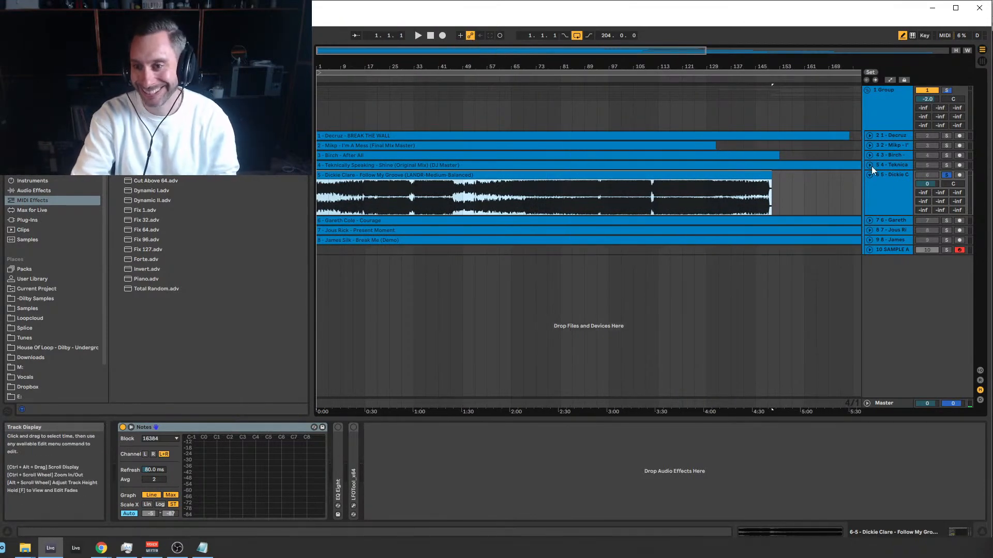
Play the Follow My Groove track from the beginning of the arrangement.
click(895, 177)
key(space)
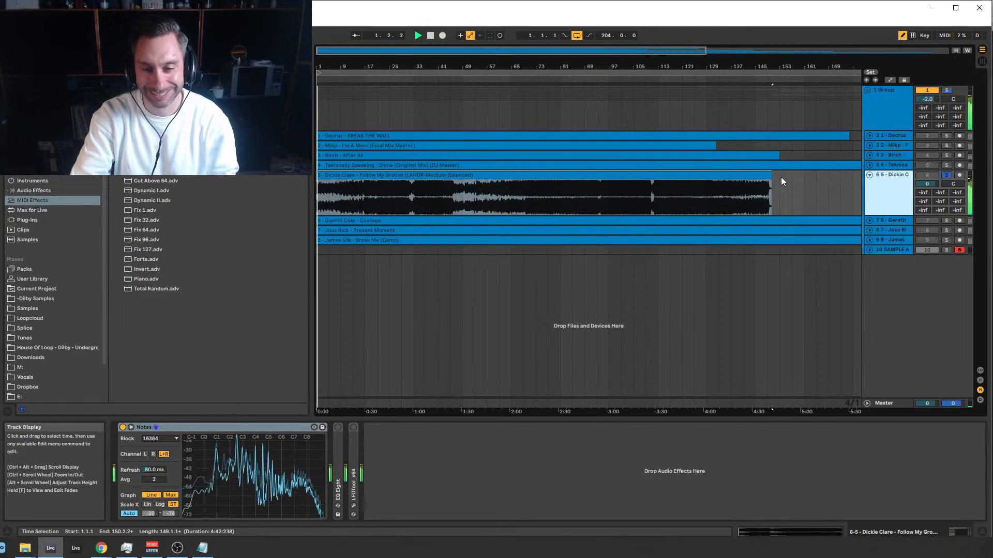
click(362, 175)
mouse_move(425, 51)
mouse_down()
mouse_move(426, 43)
mouse_move(427, 61)
mouse_move(412, 52)
mouse_up()
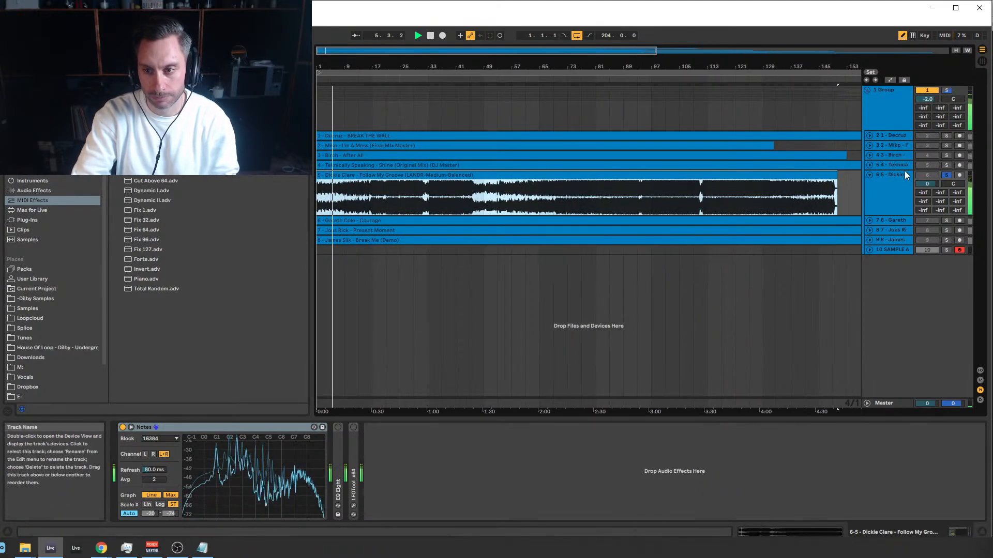
Move the Spectrum, WLM Meter and SPAN devices from the Shine track onto the Follow My Groove track.
click(896, 180)
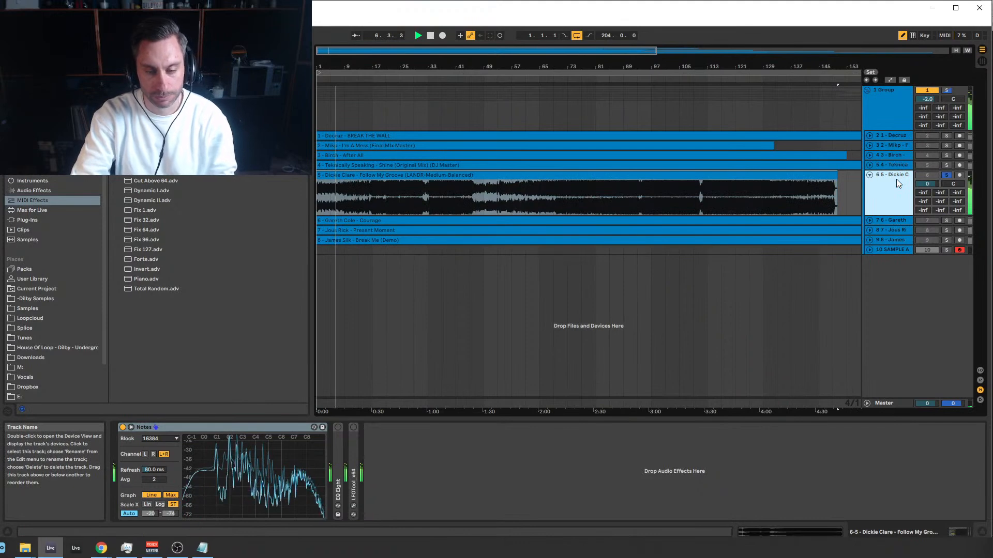
click(896, 164)
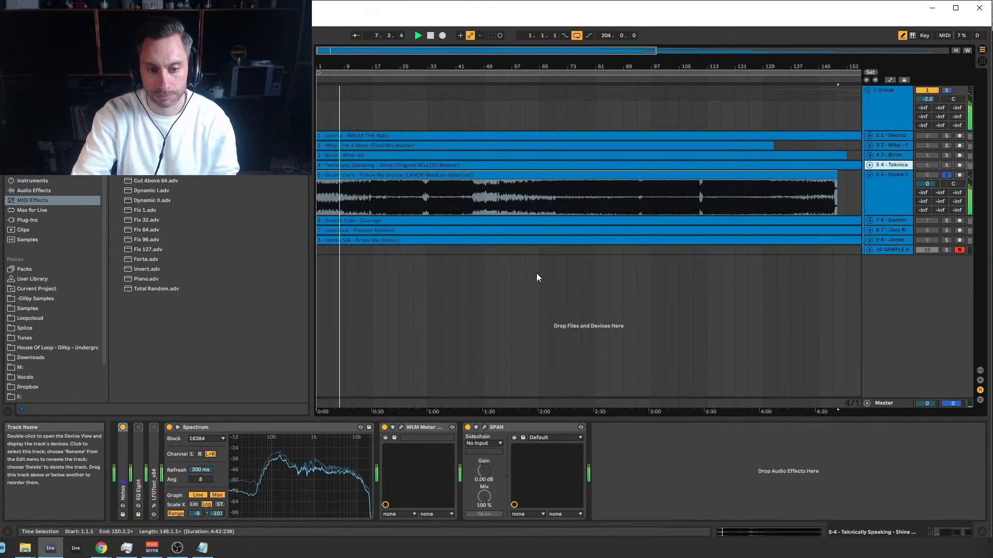
click(312, 429)
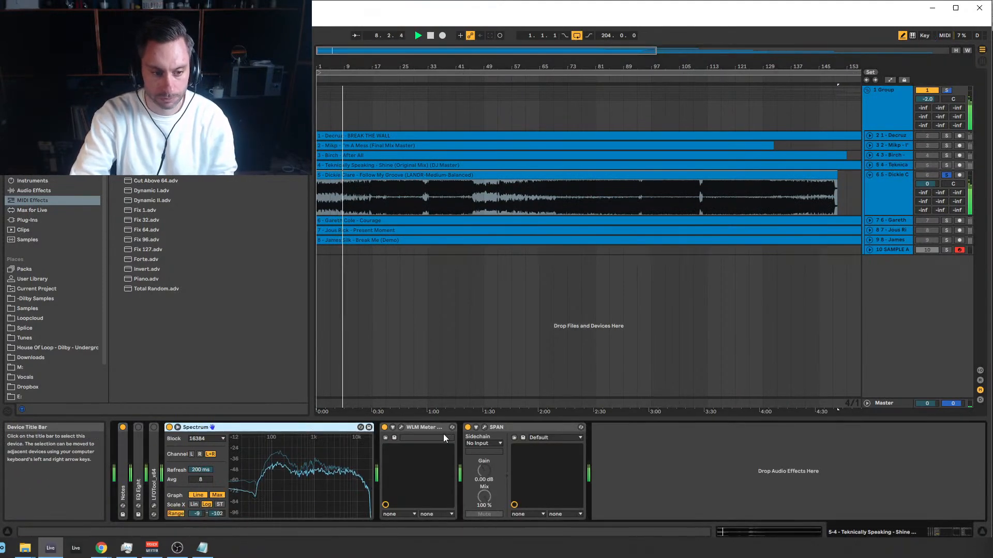
shift+click(536, 429)
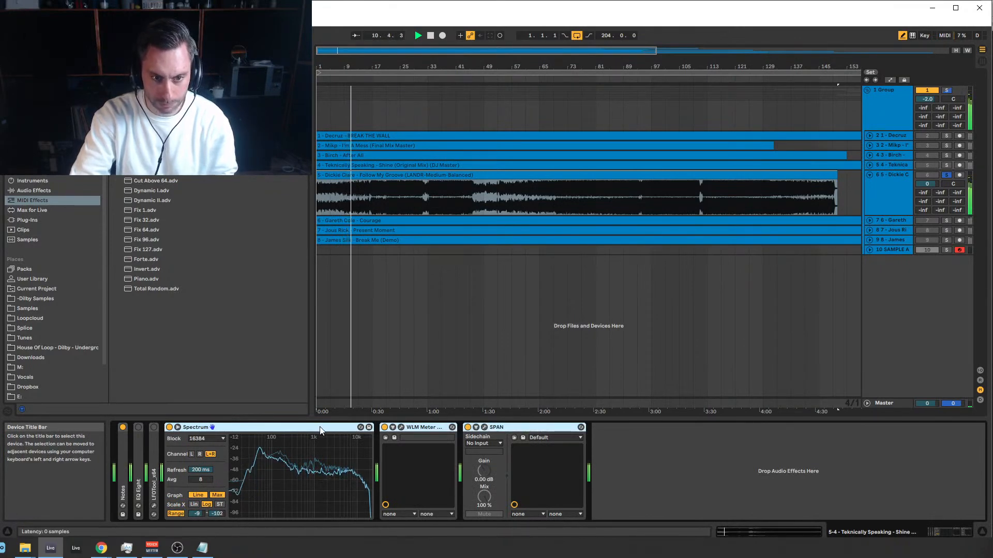
drag(321, 430, 458, 194)
drag(443, 472, 443, 471)
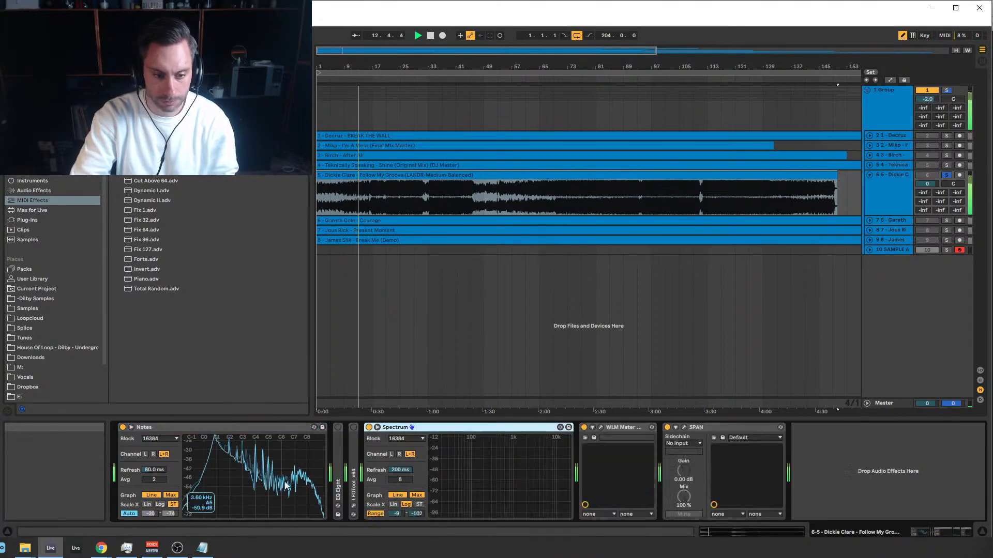
Collapse the Notes analyser on the Follow My Groove track and deactivate it.
double_click(235, 428)
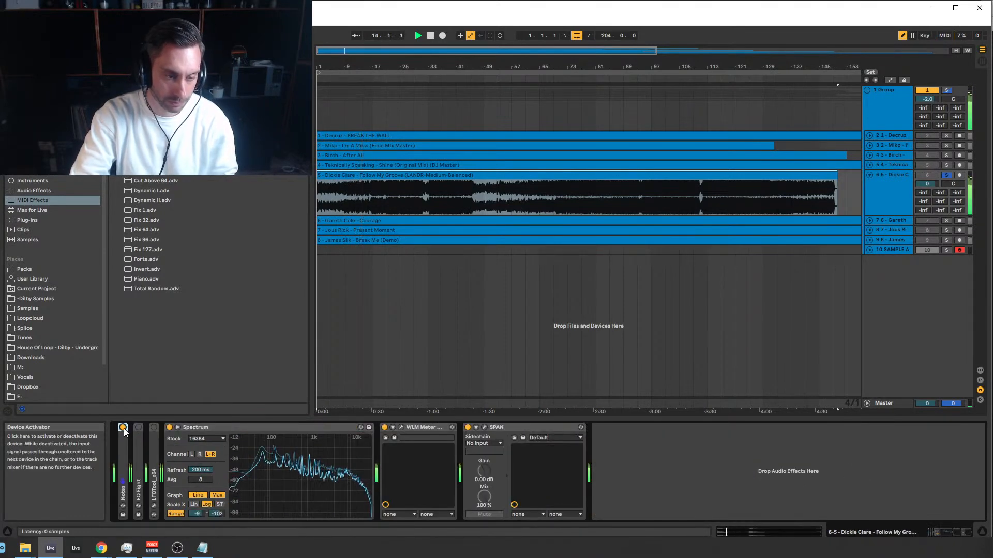
click(467, 106)
drag(343, 51, 342, 98)
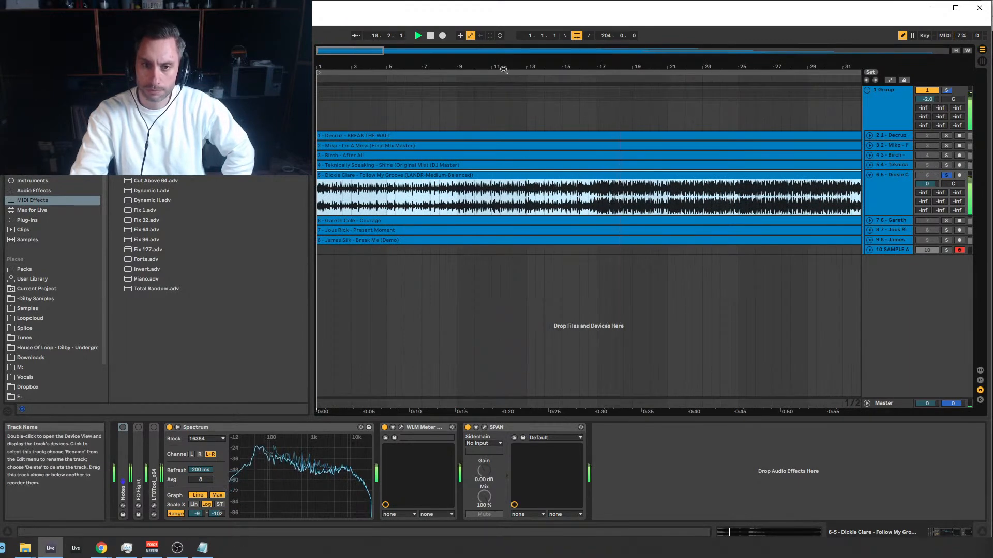
drag(366, 51, 367, 6)
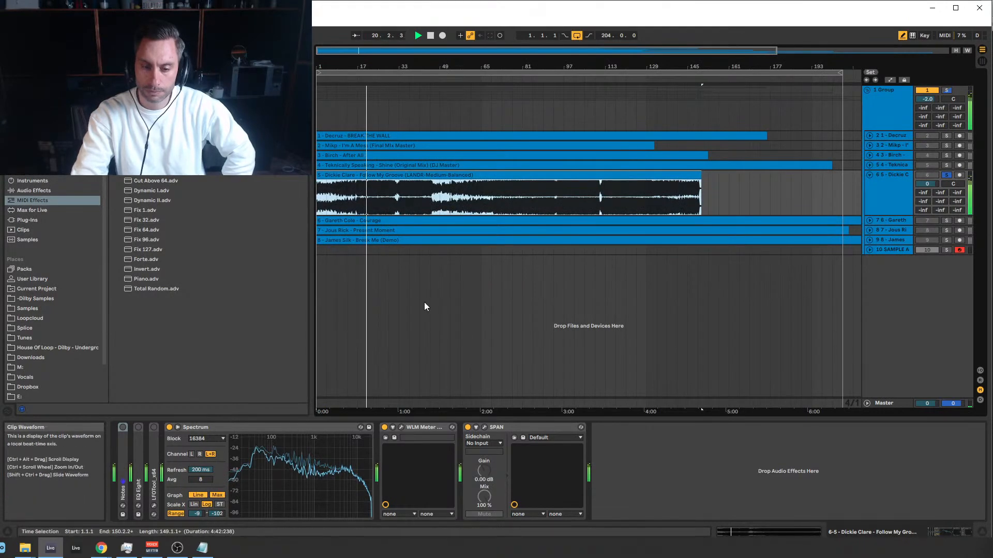
Open the WLM Meter window for the Follow My Groove track and place the insert marker at bar 33.
click(400, 428)
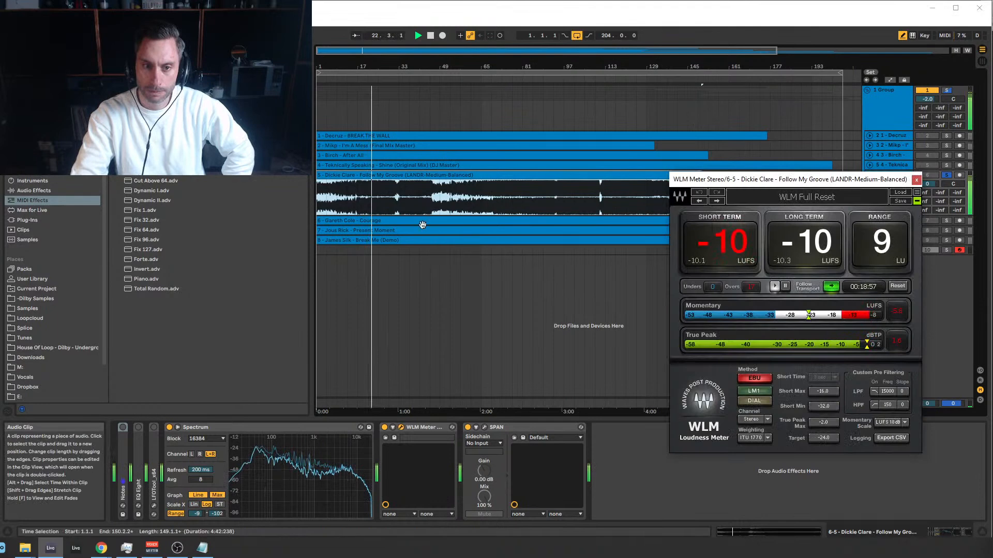
drag(411, 50, 411, 37)
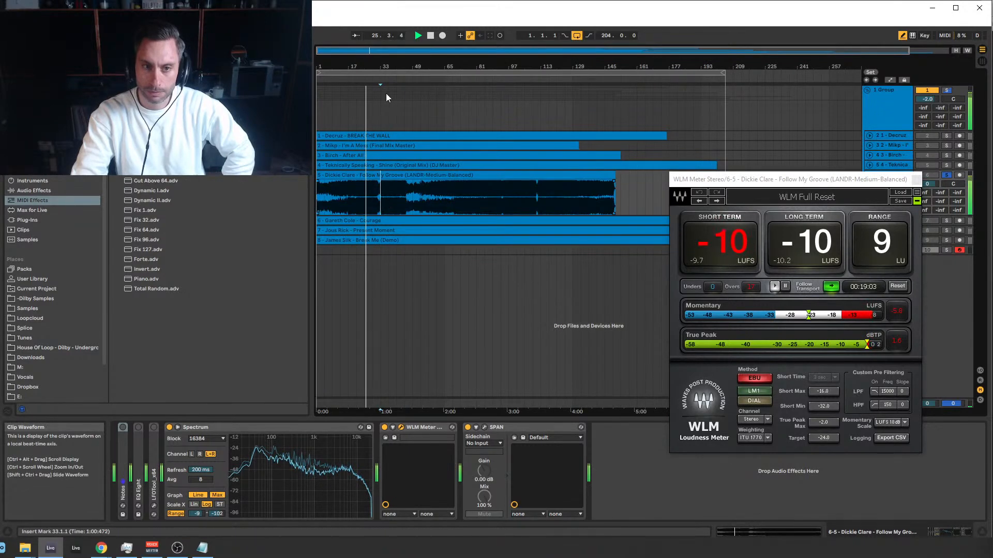
drag(382, 51, 383, 50)
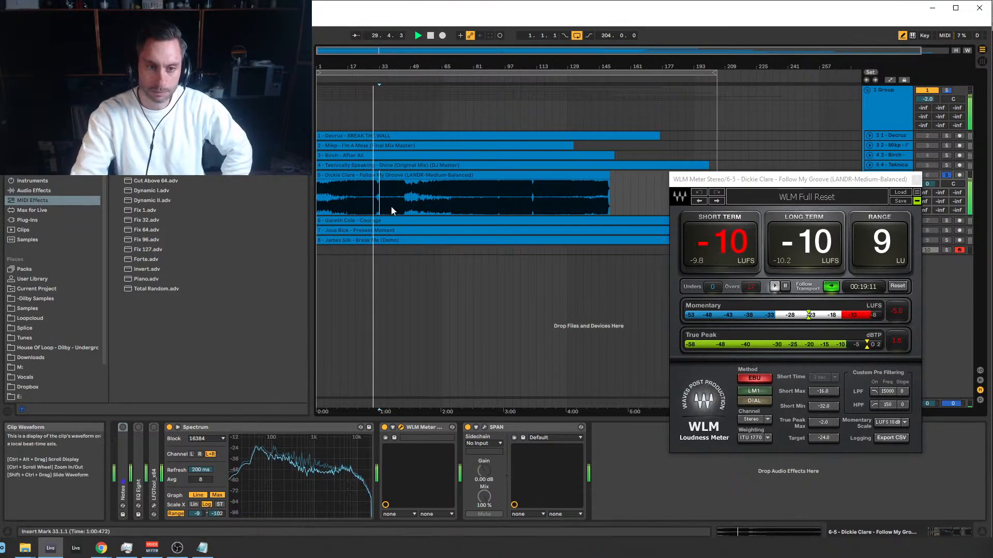
Examine the Follow My Groove waveform around bars 33 to 46 up close during playback.
click(385, 193)
drag(385, 50, 390, 117)
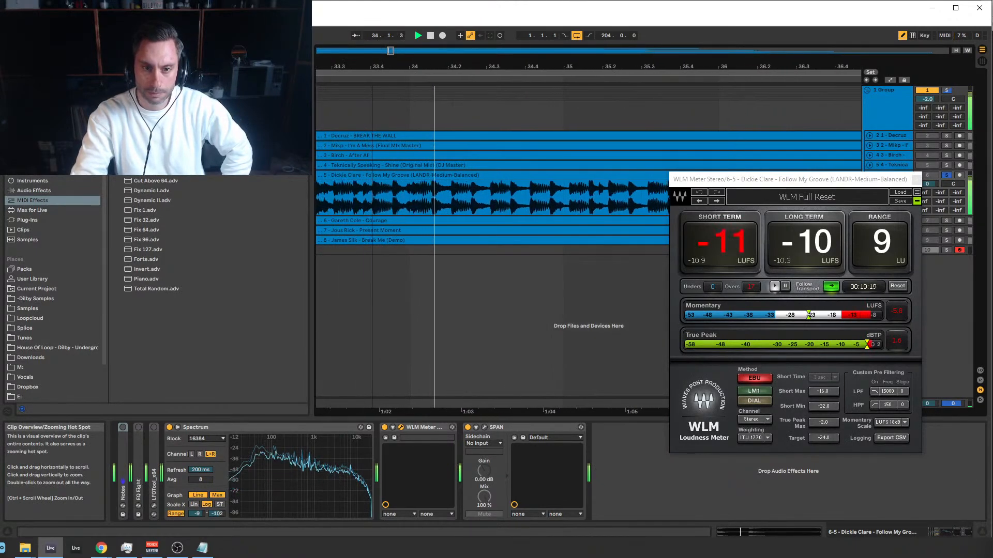
drag(371, 66, 372, 24)
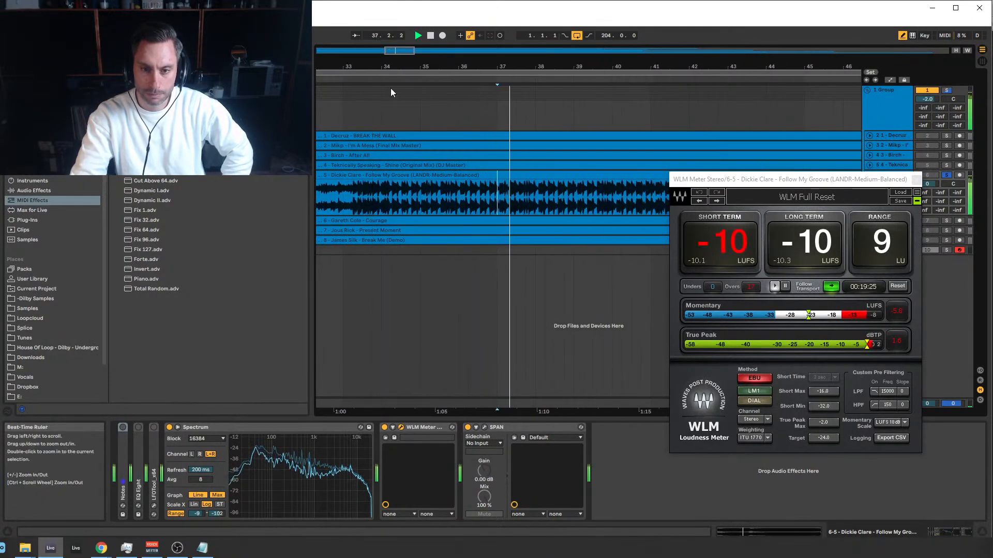
drag(405, 49, 405, 1)
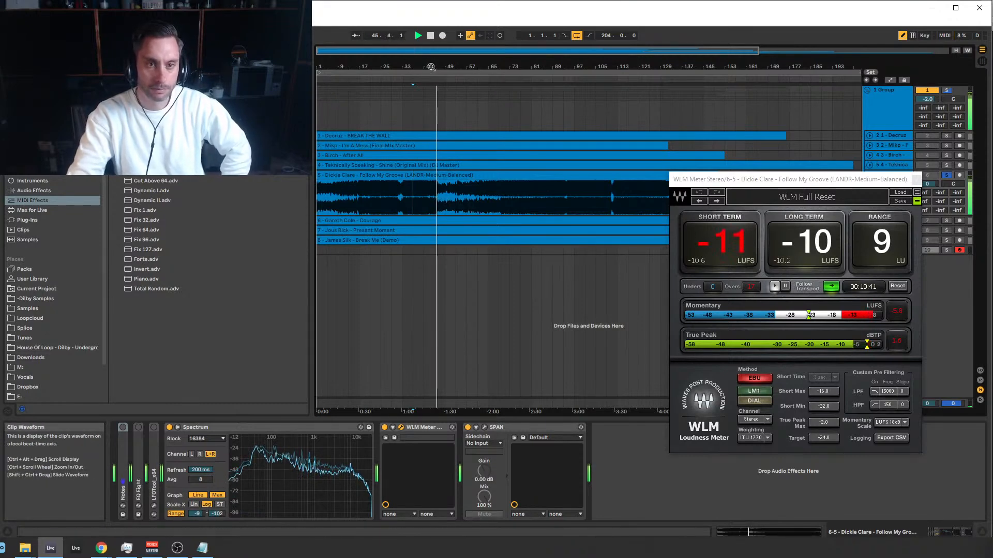
scroll(440, 206, down, 2)
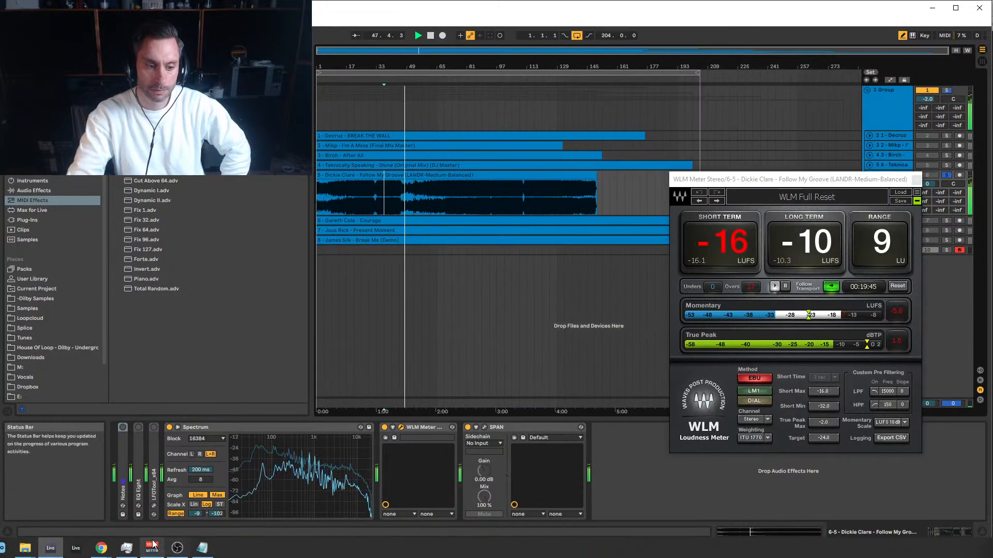
Switch to the Chrome window with the Follow My Groove stream page to view it.
mouse_move(98, 538)
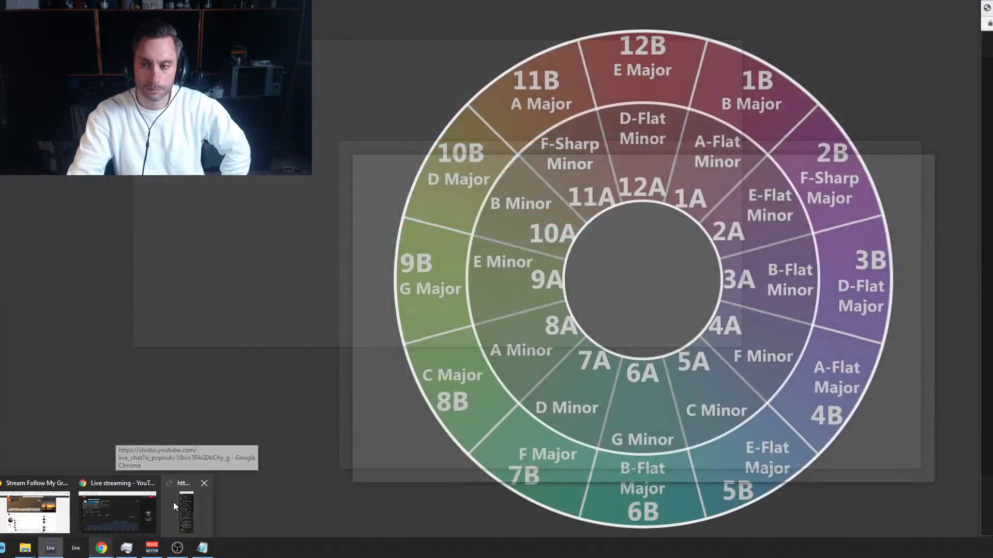
click(35, 511)
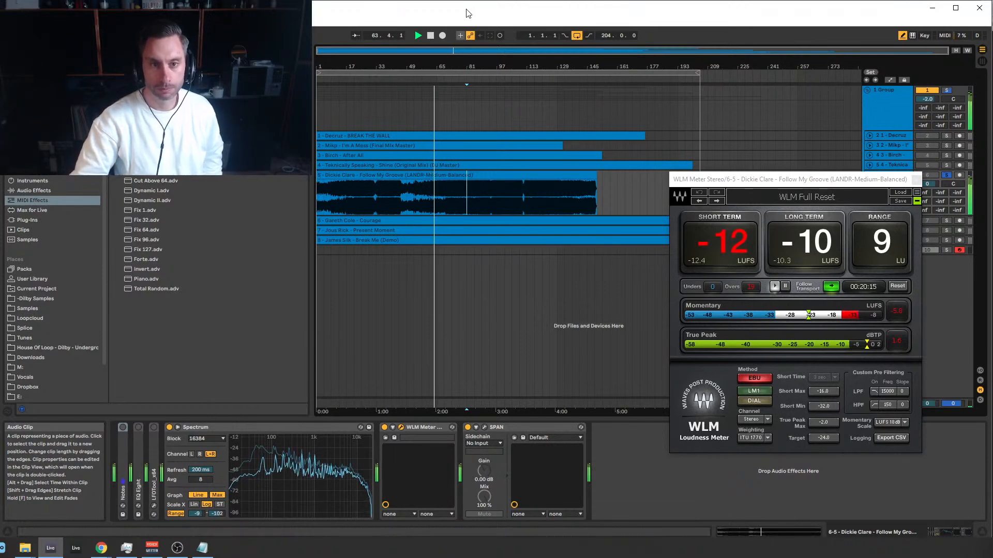
Audition Follow My Groove by moving the insert marker to about bar 69 and bars 113, 129 and 141, and stop playback.
mouse_move(458, 52)
mouse_down()
mouse_move(458, 103)
mouse_move(458, 52)
mouse_up()
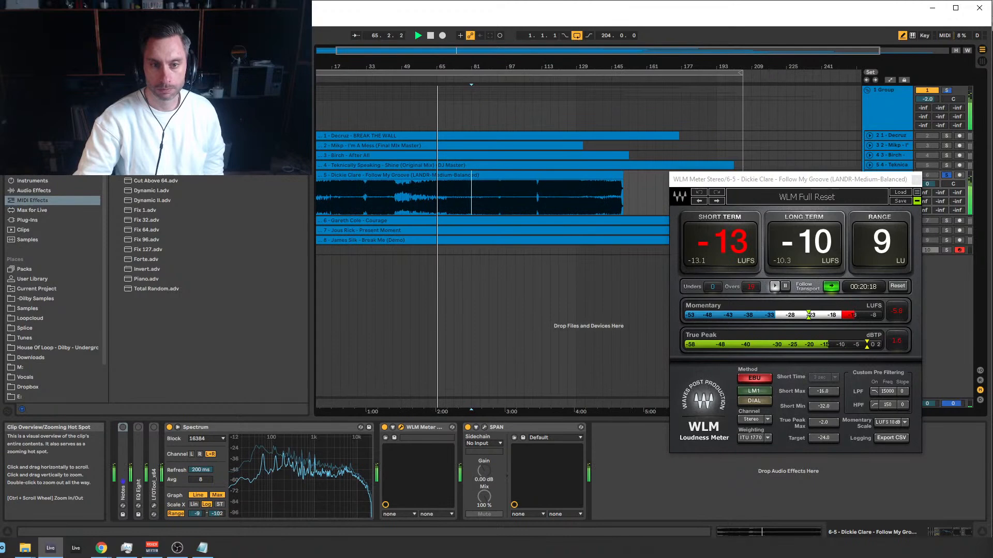
click(448, 198)
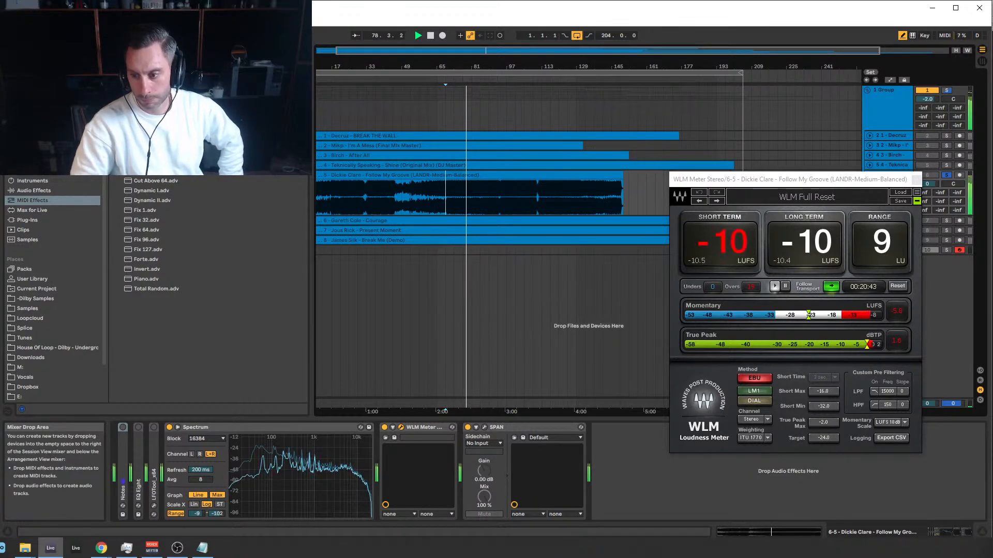
key(alt+Tab)
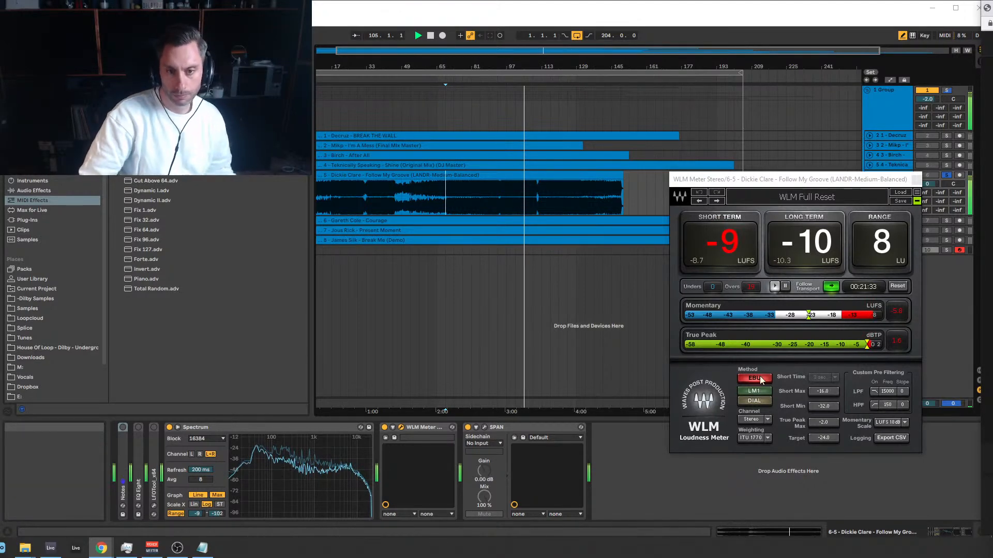
click(543, 200)
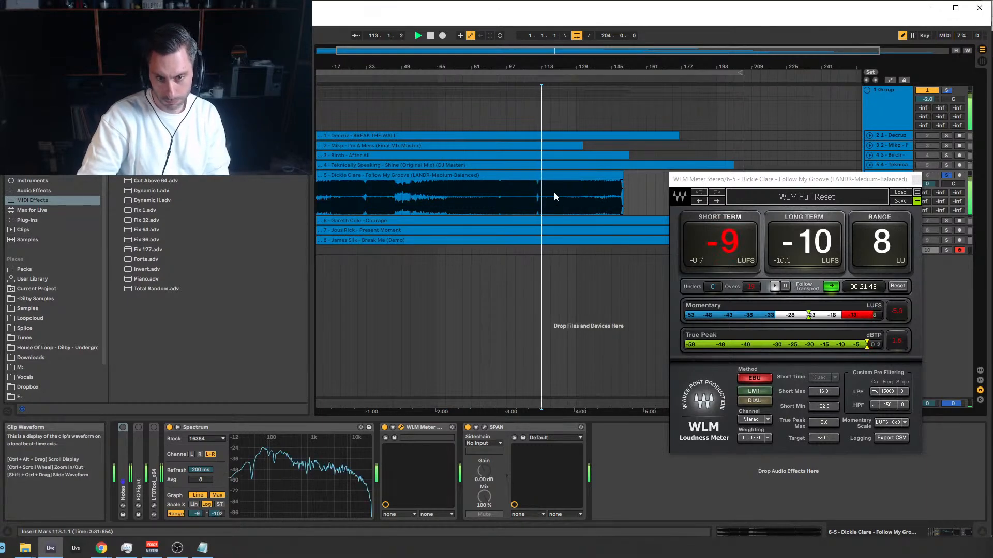
click(575, 196)
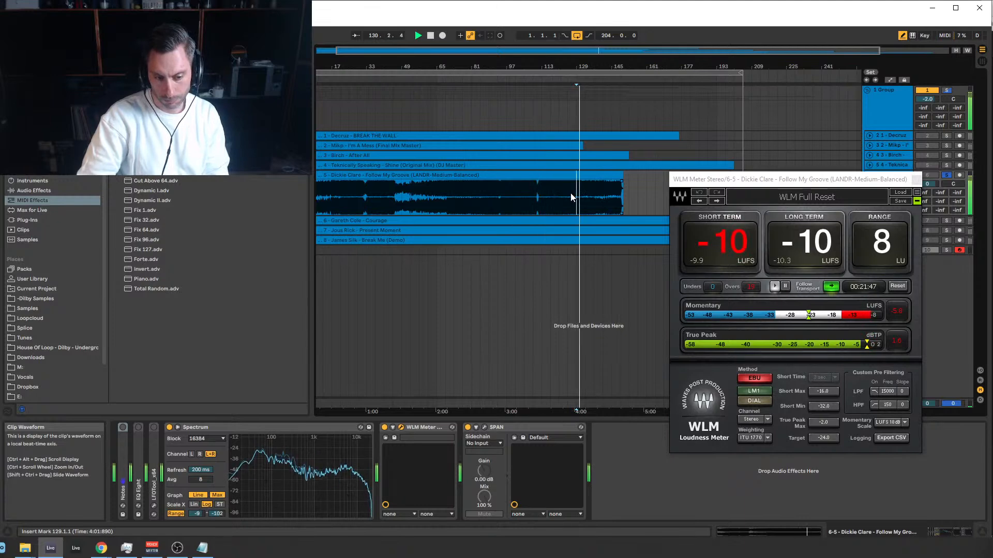
click(603, 196)
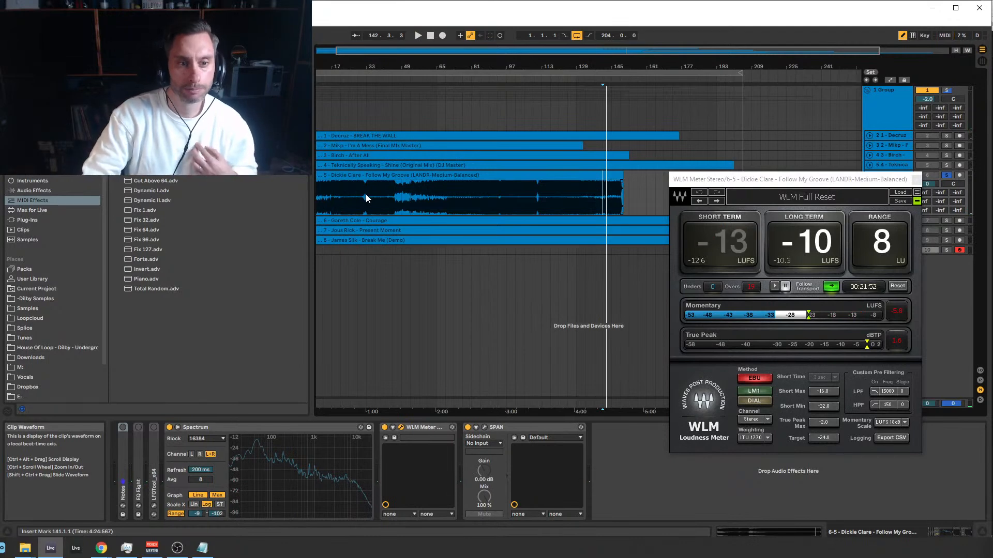
Highlight bars 21 to 29 and bars 33 to 45 of the Follow My Groove clip as time selections.
drag(398, 51, 380, 52)
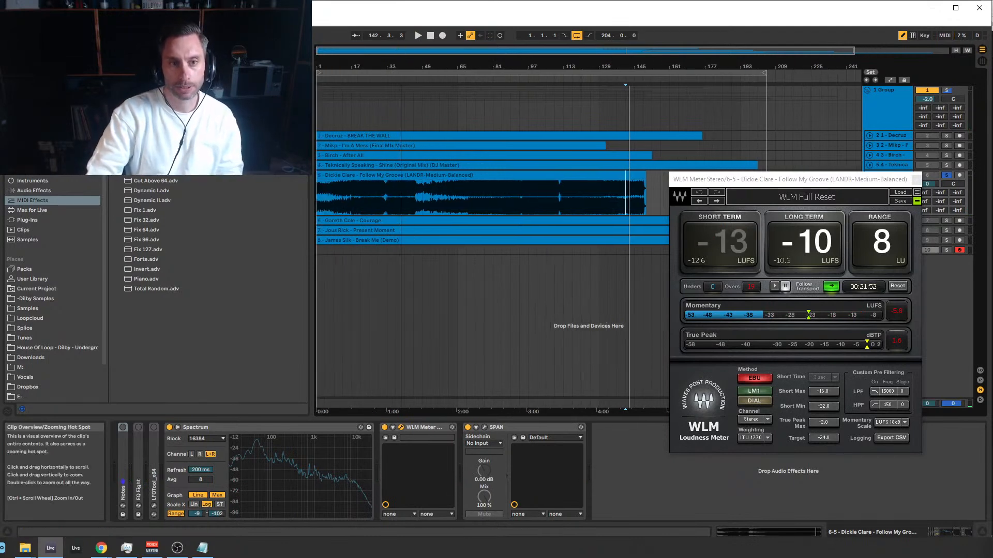
click(362, 198)
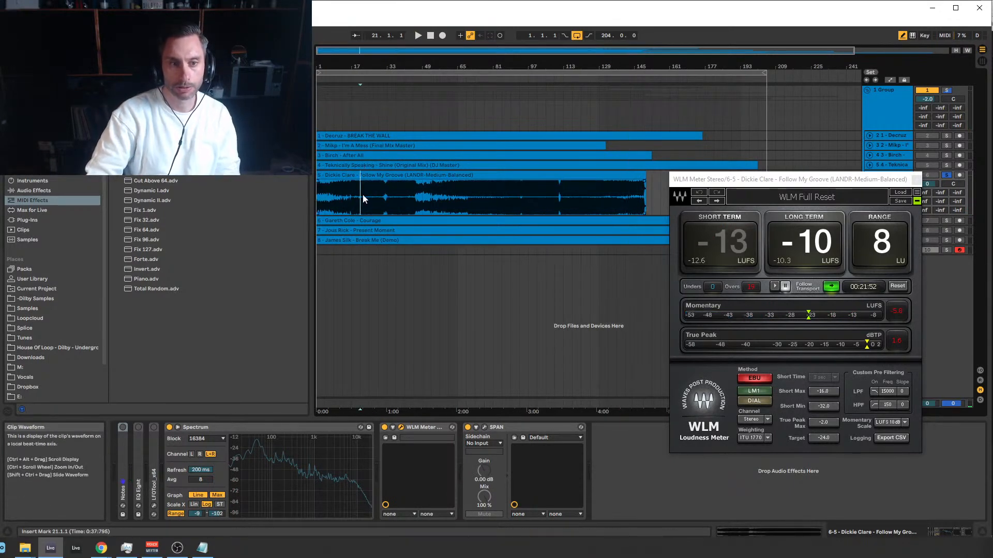
drag(363, 198, 380, 196)
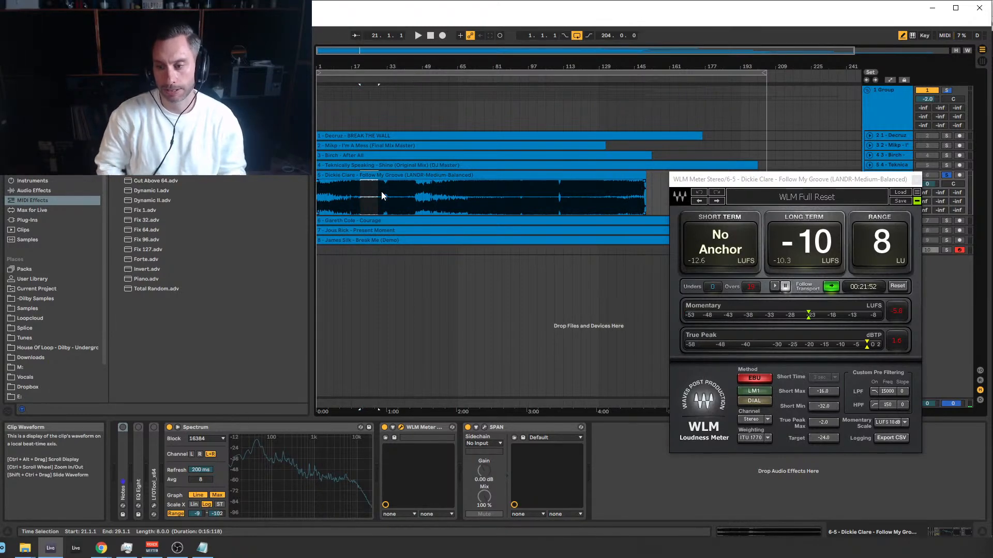
drag(391, 198, 418, 200)
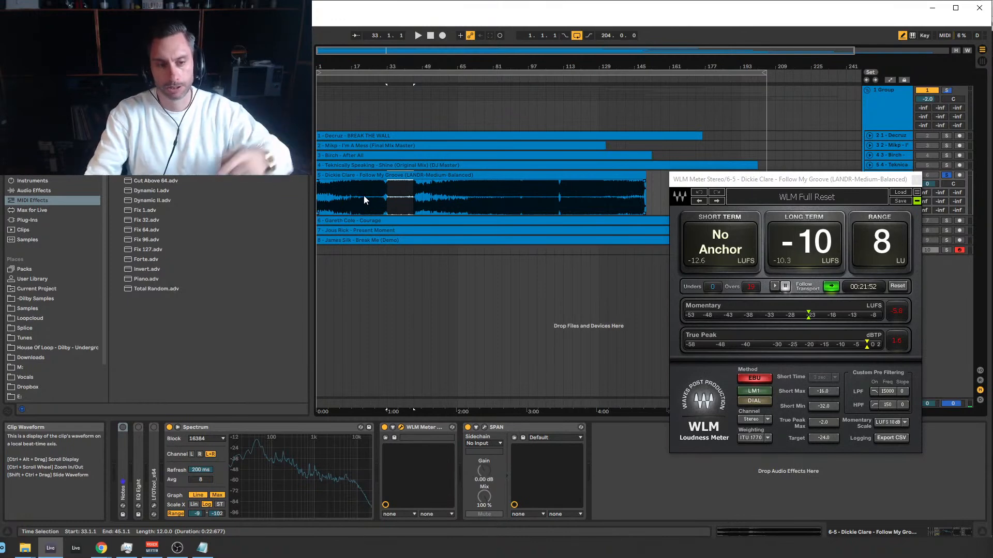
Highlight bars 21 to 33 of the Follow My Groove clip, and reselect the section from bar 17 to bar 33.
drag(362, 196, 384, 200)
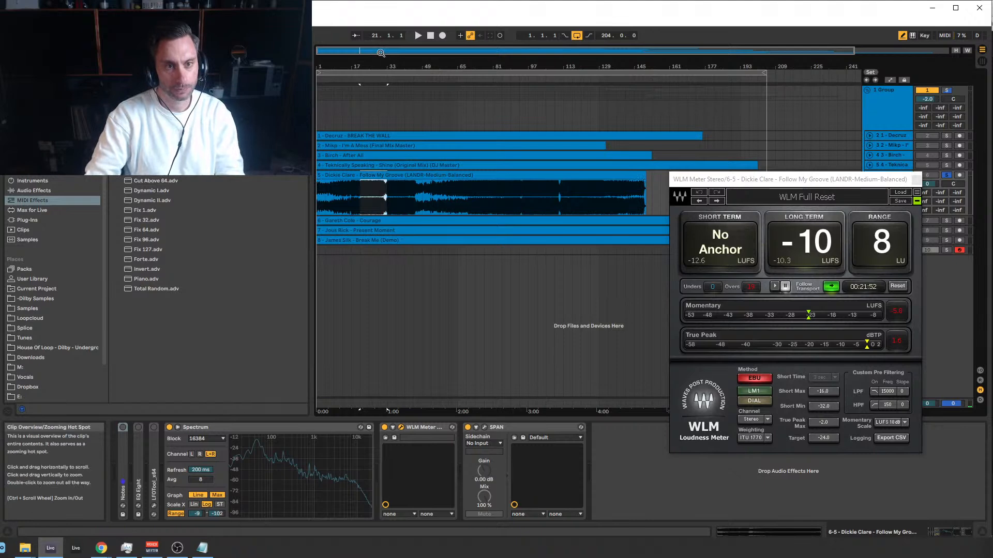
click(355, 197)
drag(355, 192, 389, 190)
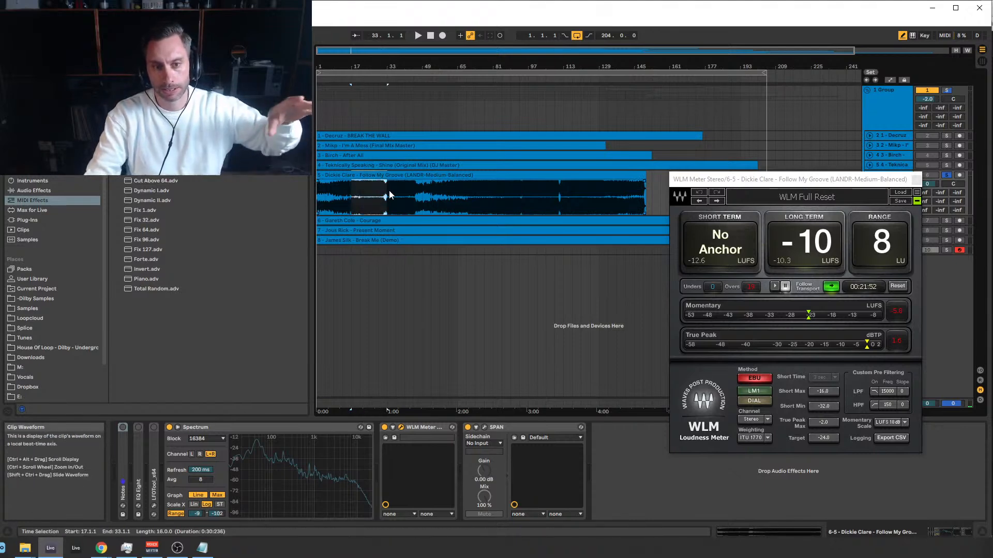
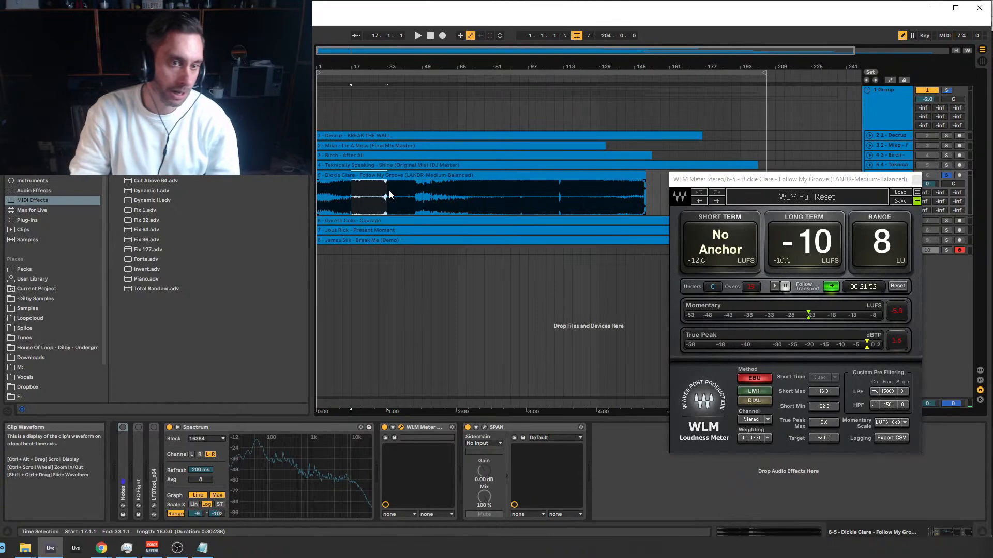
Highlight bars 33 to 49 of the Follow My Groove clip, and reselect only bars 33 to 45.
click(389, 191)
drag(389, 192, 420, 193)
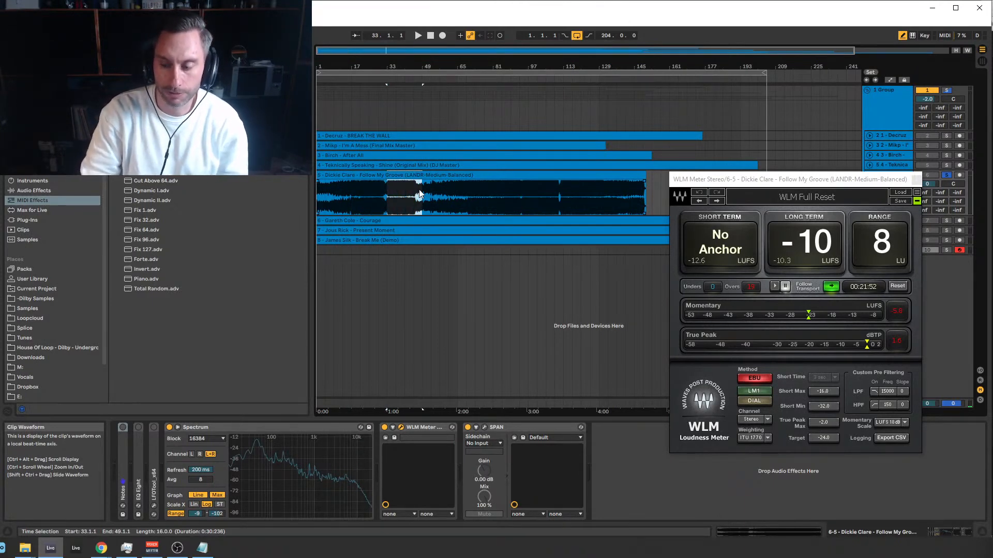
click(420, 194)
drag(414, 195, 385, 196)
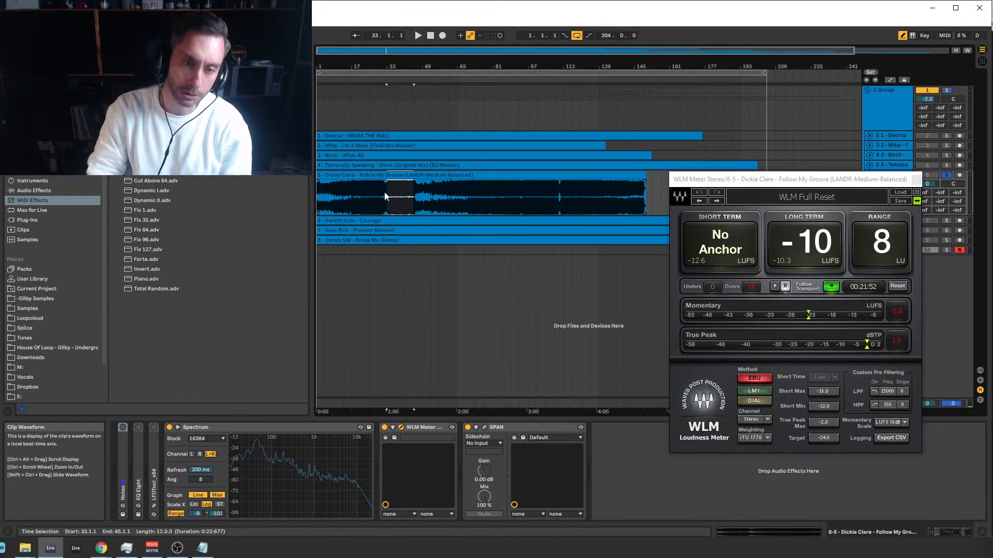
Highlight bars 69 to 81 and bars 73 to 93 of the Follow My Groove clip.
click(466, 204)
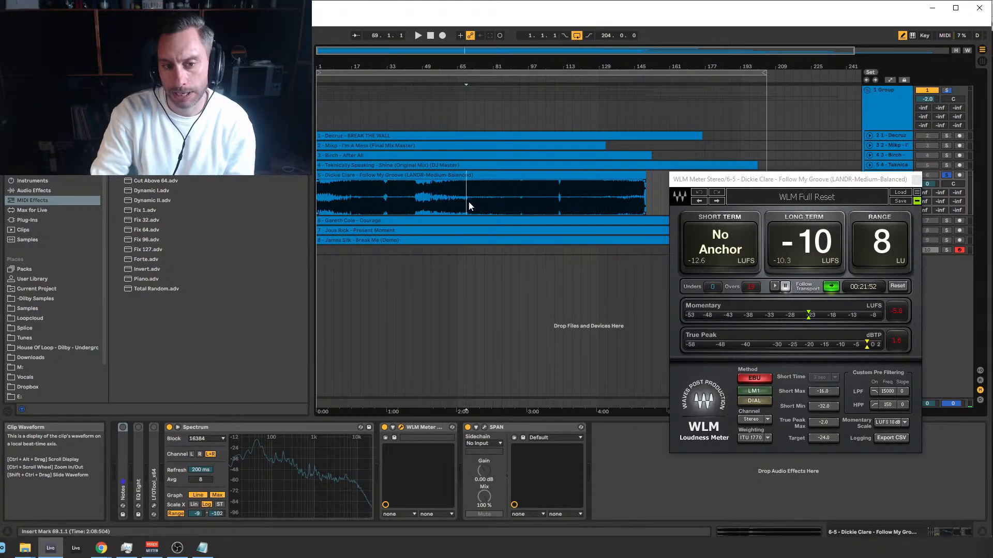
drag(468, 204, 494, 204)
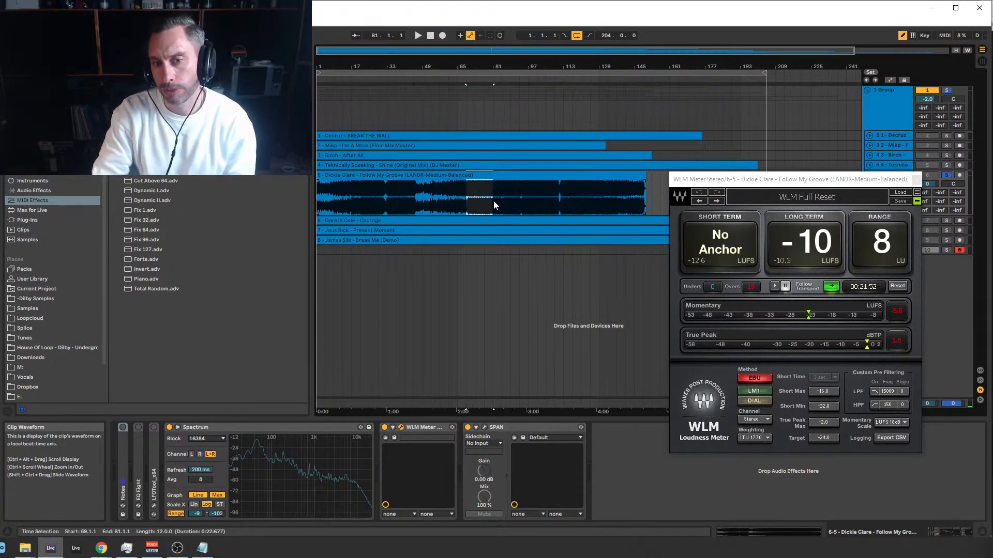
click(519, 206)
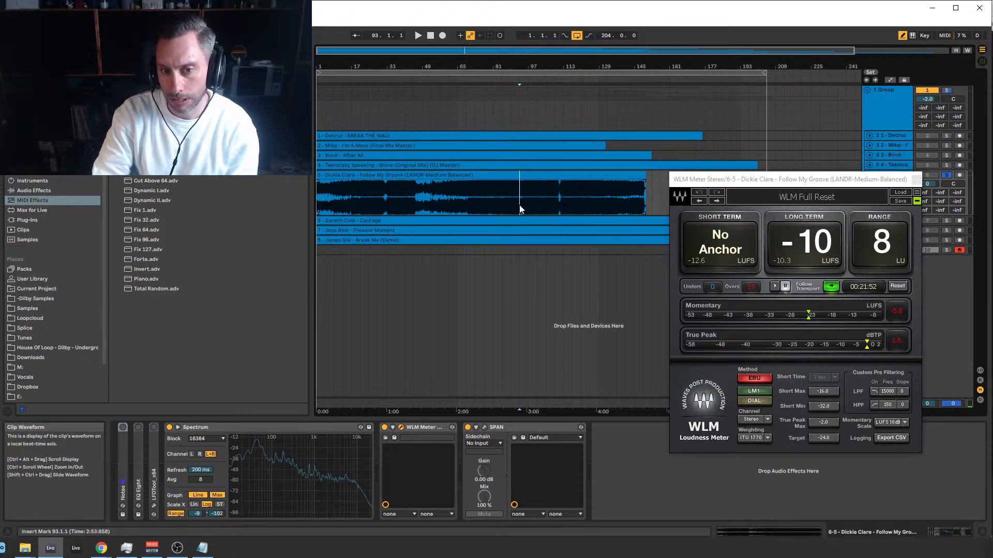
shift+click(470, 204)
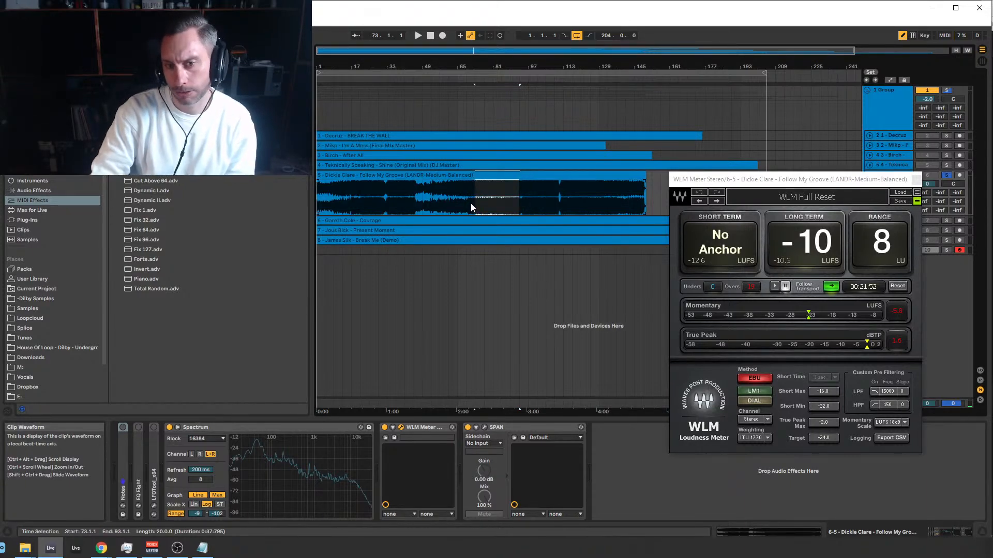
Highlight bars 93 to 113 and bars 113 to 133 of the Follow My Groove clip.
drag(521, 210, 552, 211)
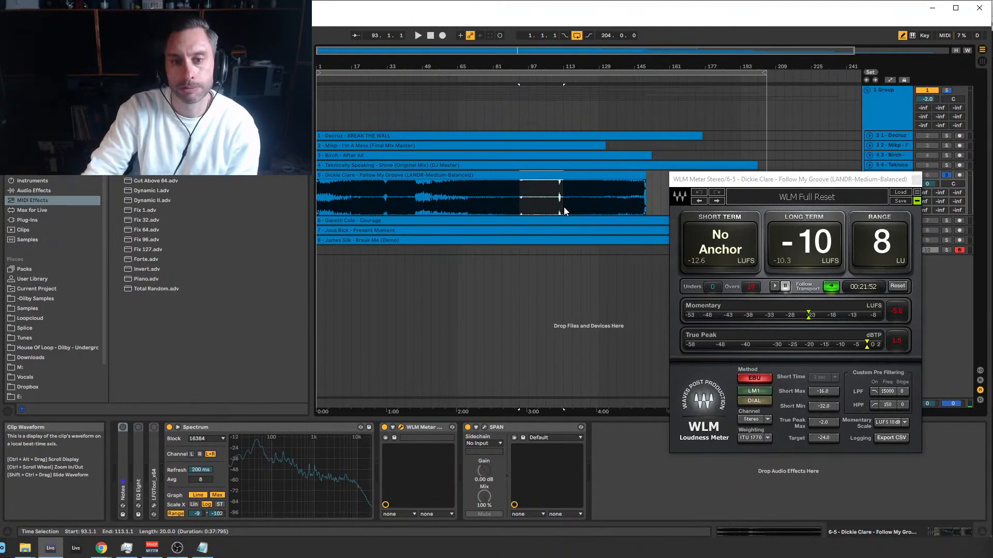
click(563, 209)
drag(564, 209, 610, 207)
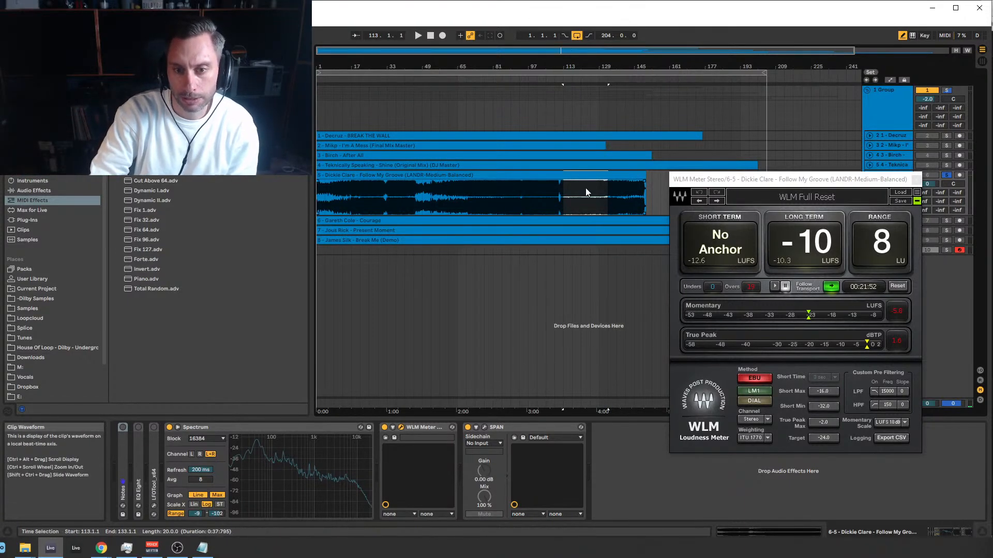
Highlight bars 21 to 29 of the Follow My Groove clip, and select the clip over its full length.
click(585, 194)
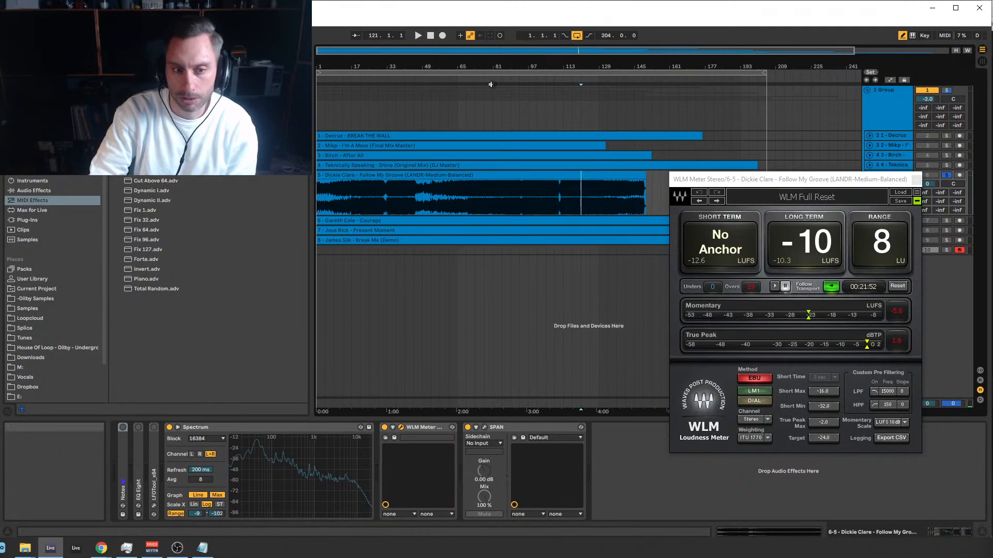
drag(362, 197, 379, 197)
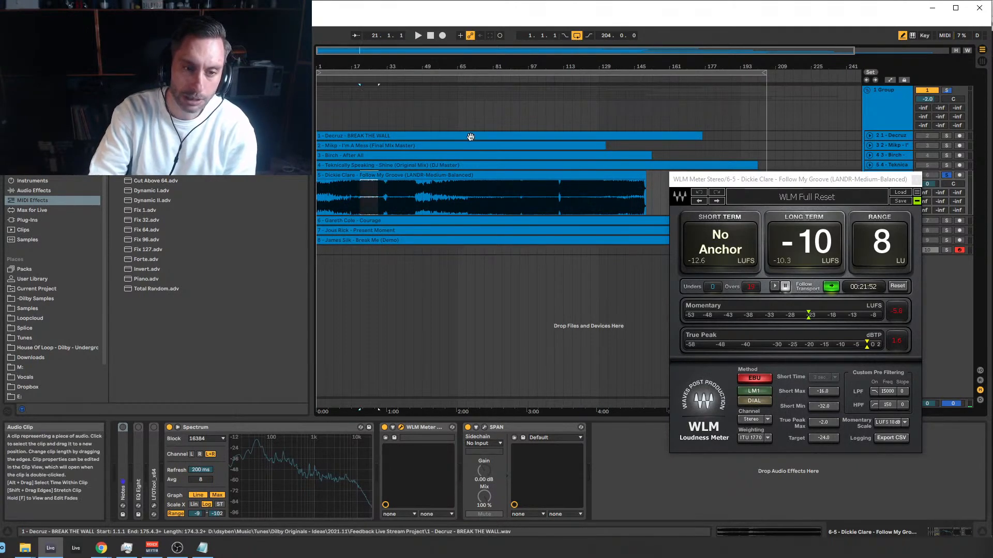
click(643, 196)
drag(645, 198, 317, 200)
click(367, 176)
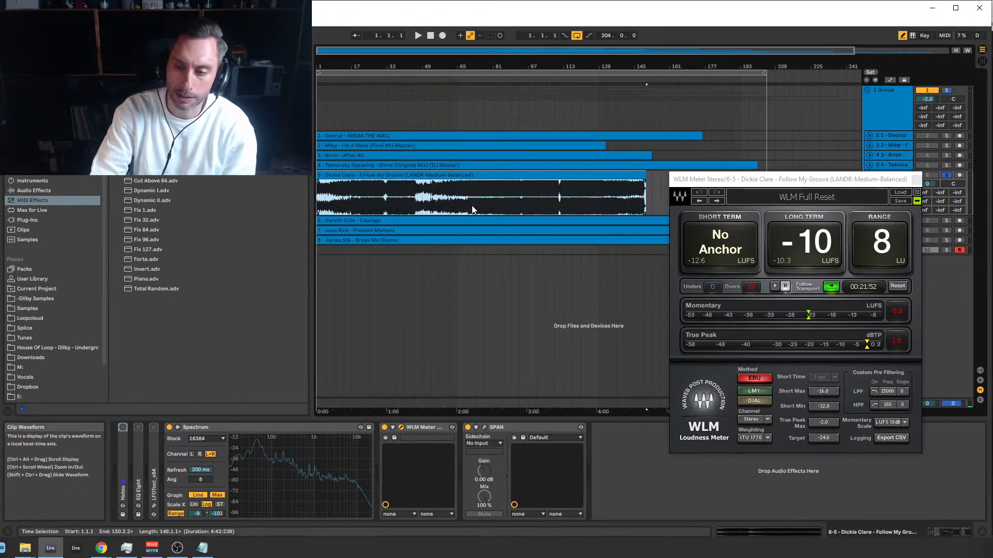
click(379, 175)
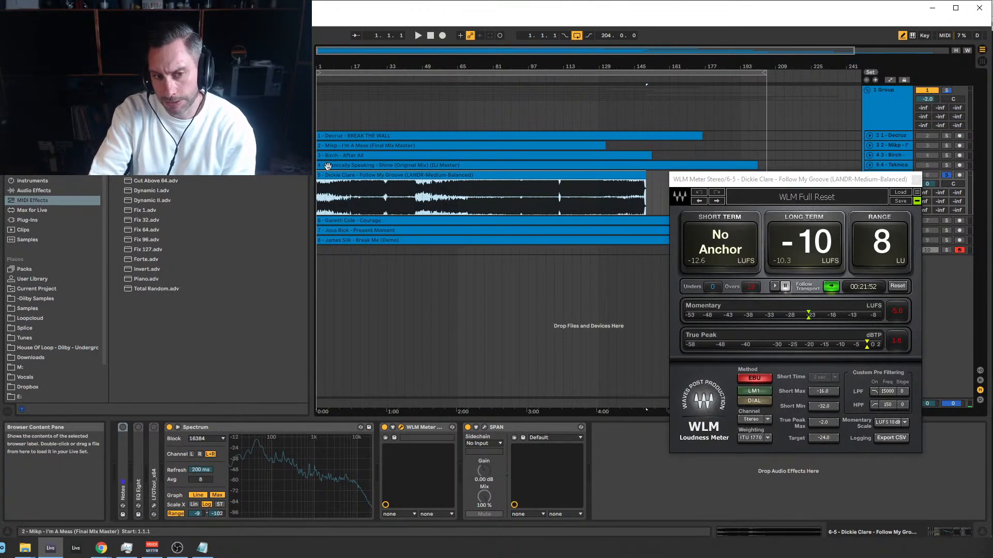
Highlight bars 1 to 17 of the Follow My Groove clip, and place the insert marker at bar 5.
click(350, 204)
drag(350, 206, 326, 202)
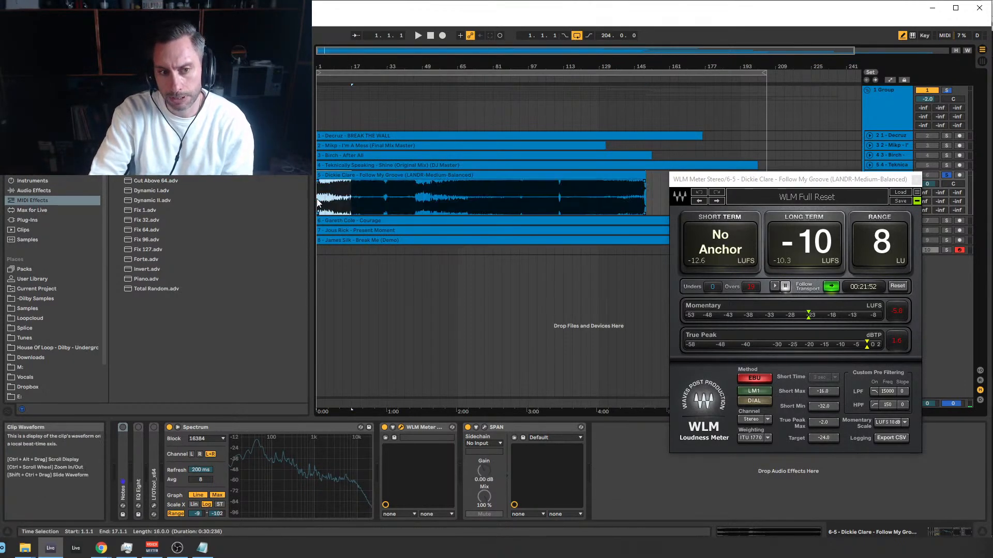
click(330, 176)
click(317, 198)
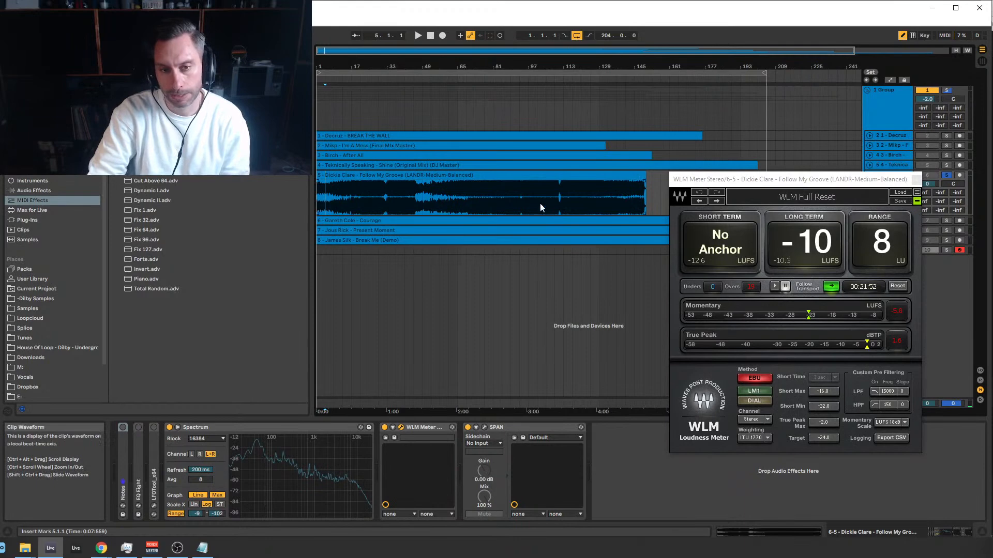
Select the whole Follow My Groove clip again, and place the insert marker at bar 33.
click(522, 174)
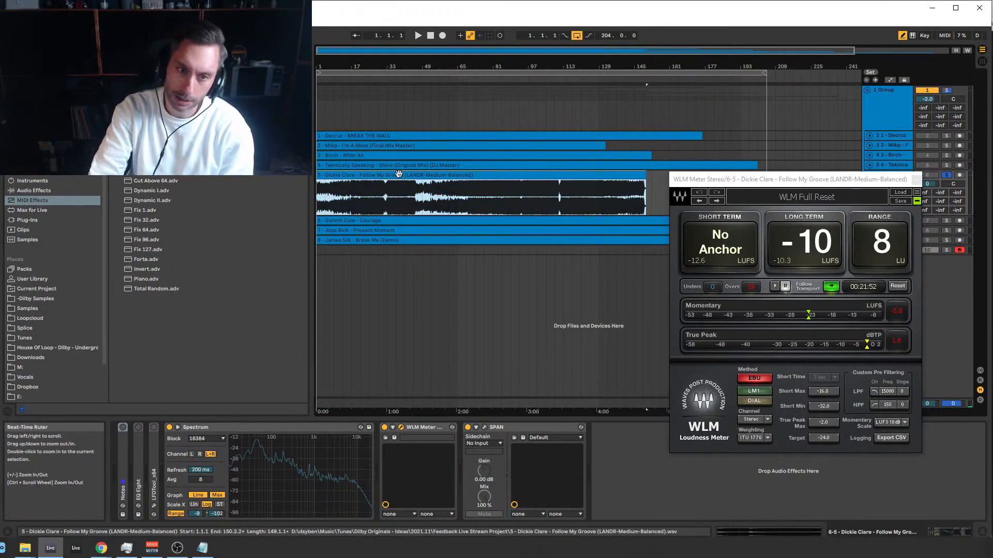
click(387, 191)
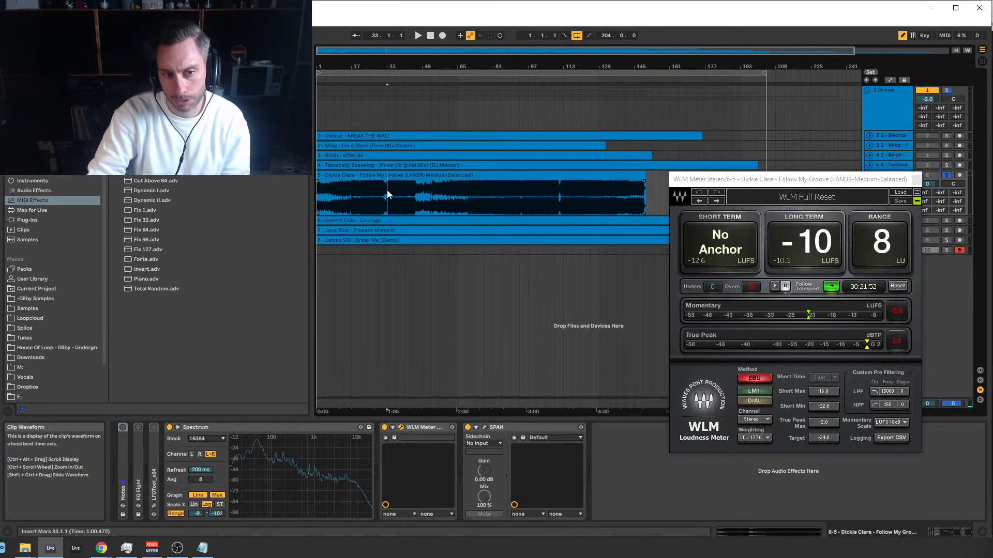
Move the WLM Meter window aside and highlight bars 1 to 193 on the Follow My Groove track.
click(700, 180)
drag(701, 180, 851, 179)
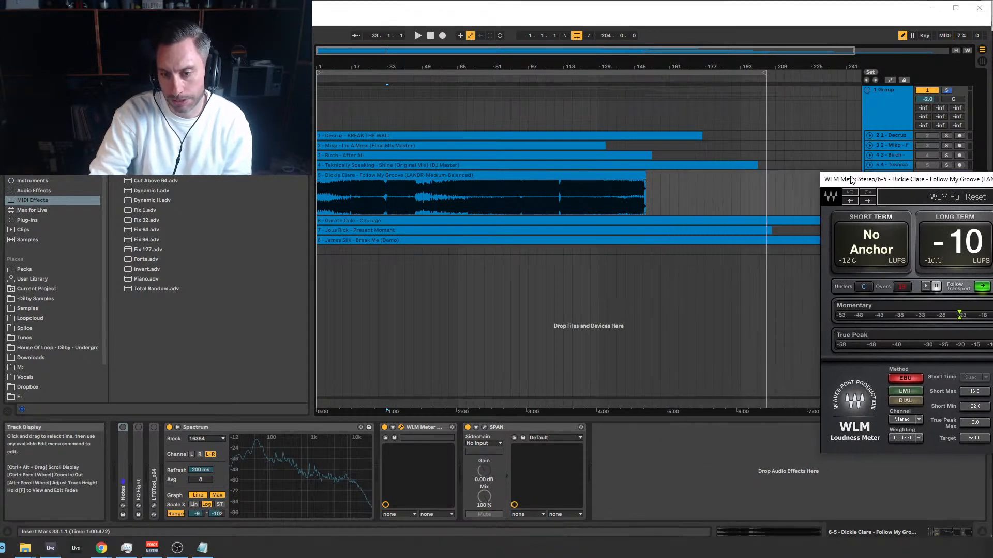
drag(737, 191, 30, 190)
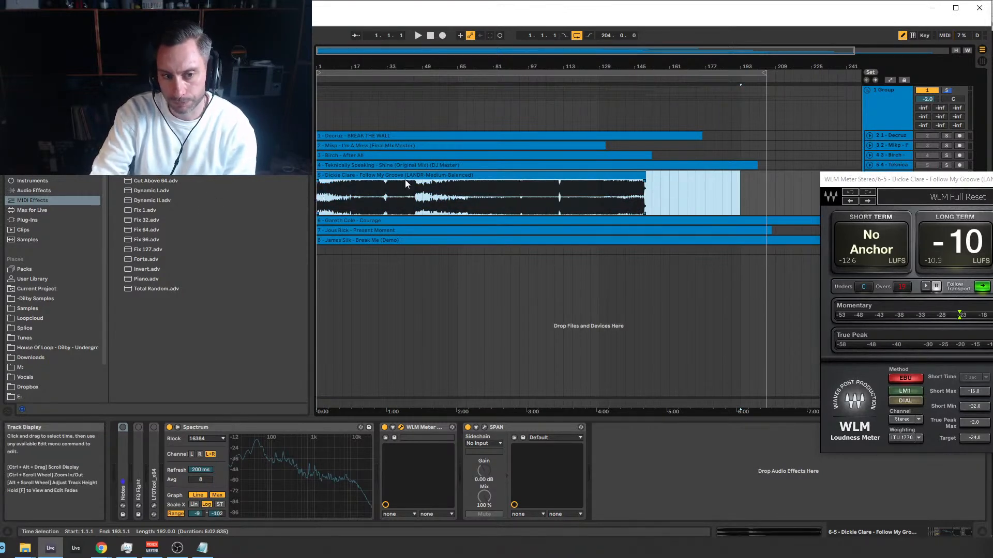
Move the Follow My Groove clip so it starts at bar 33, and highlight the empty bars 1 to 33 before it.
click(324, 190)
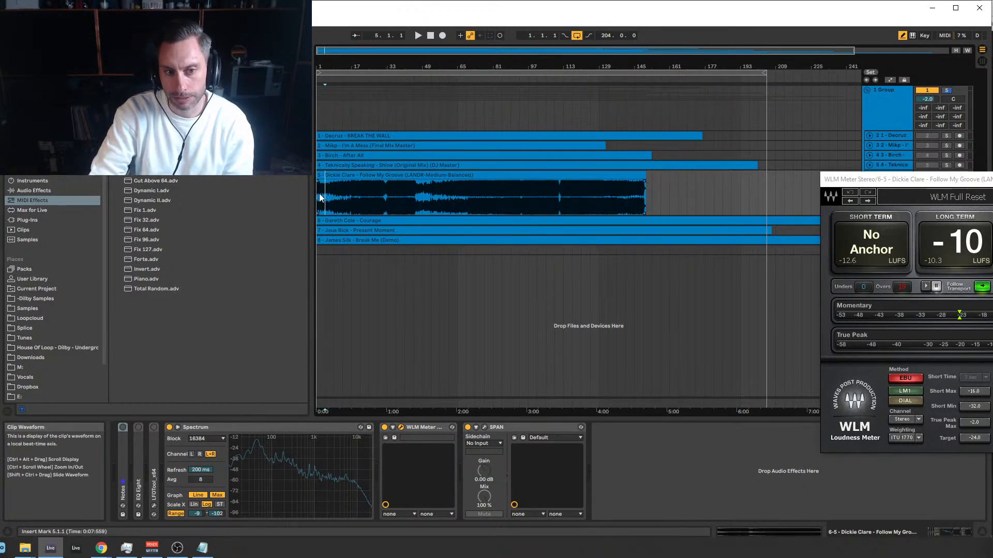
drag(318, 195, 352, 197)
drag(500, 175, 568, 175)
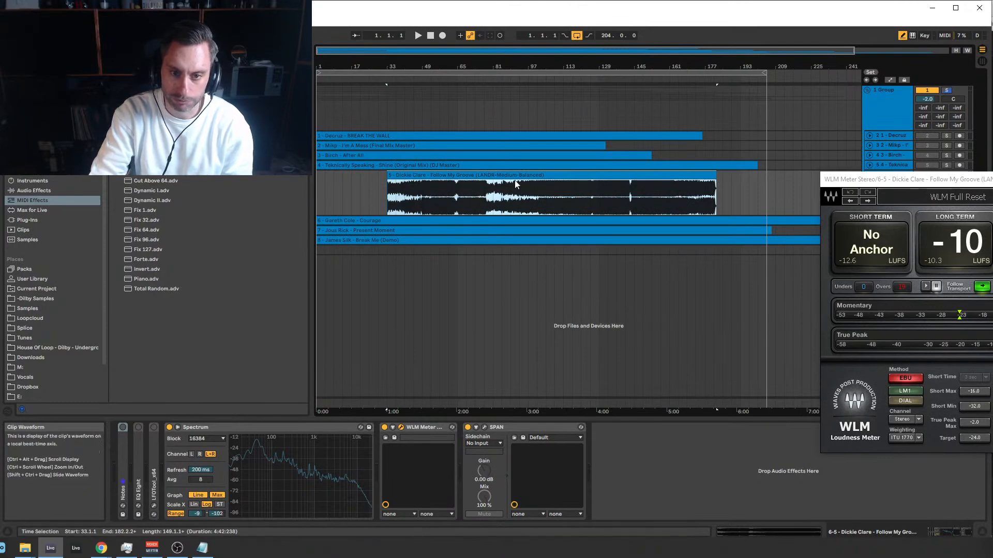
drag(384, 194, 303, 190)
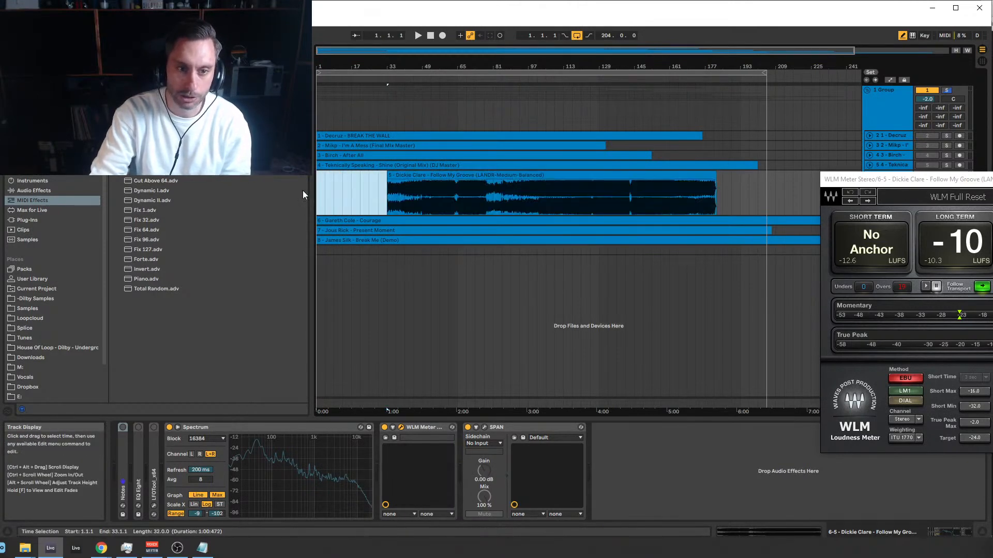
Move the WLM Meter window off the track and listen to Follow My Groove from bar 33 and from bar 49.
click(387, 193)
drag(827, 179, 874, 208)
key(space)
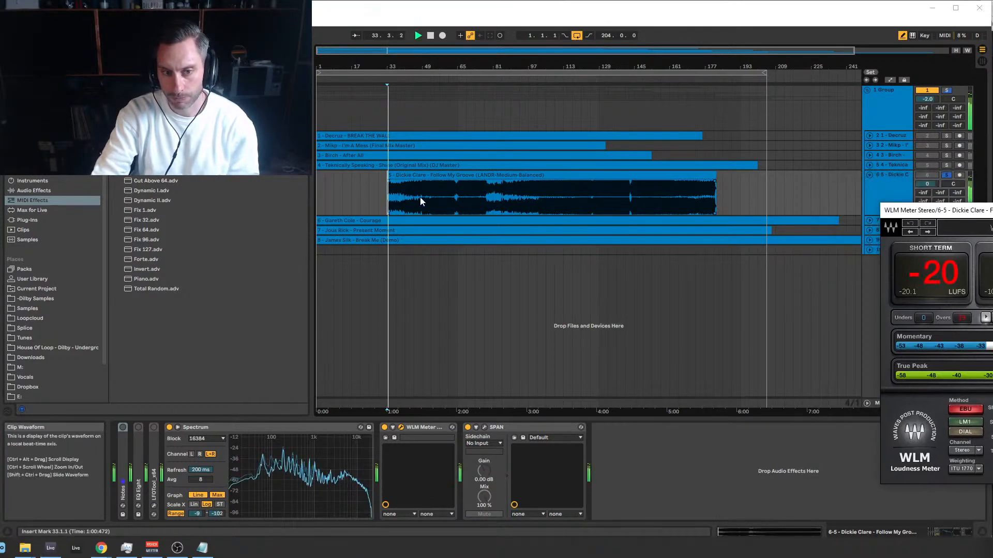
click(396, 196)
click(422, 196)
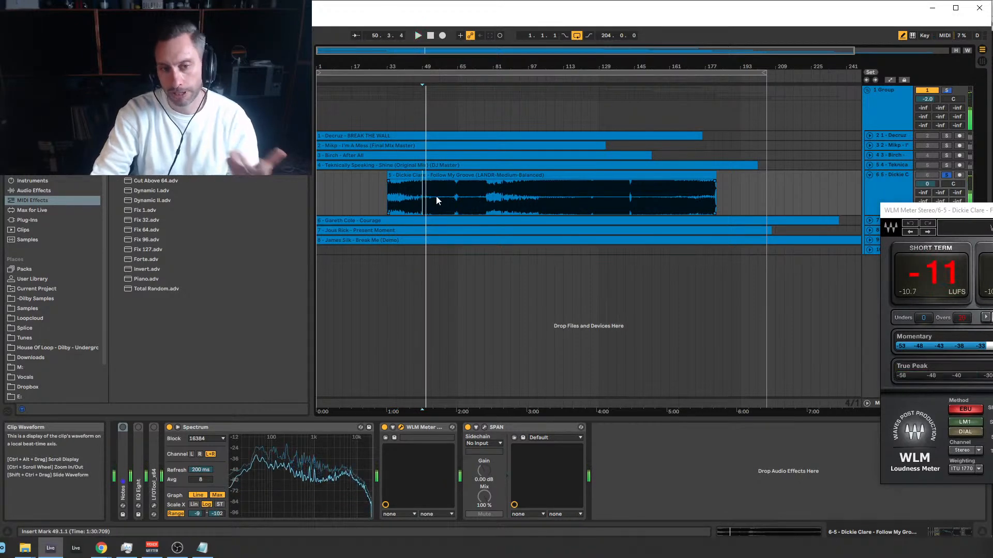
key(space)
Highlight the empty bars 1 to 33 before the Follow My Groove clip and the empty stretch from its end to bar 209.
drag(386, 199, 317, 201)
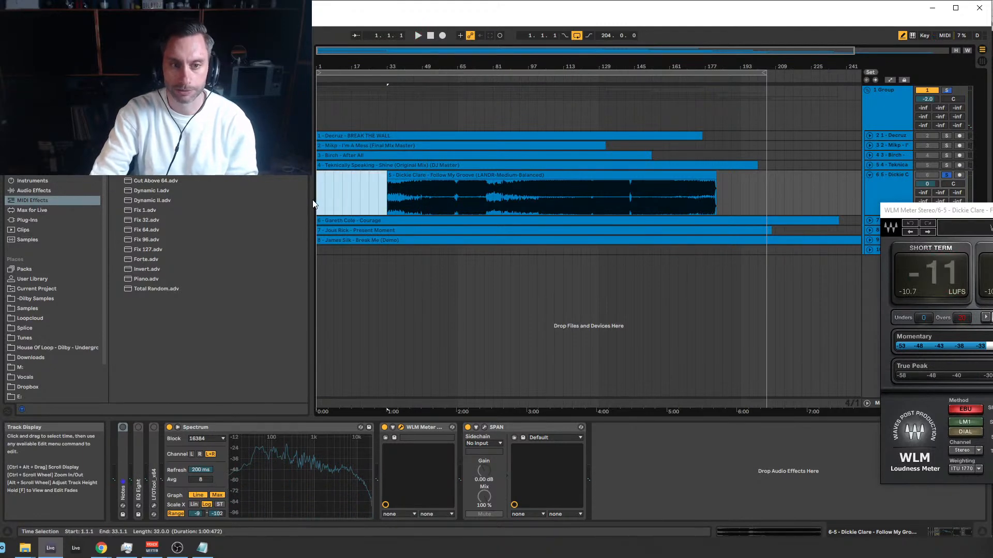
drag(388, 197, 315, 200)
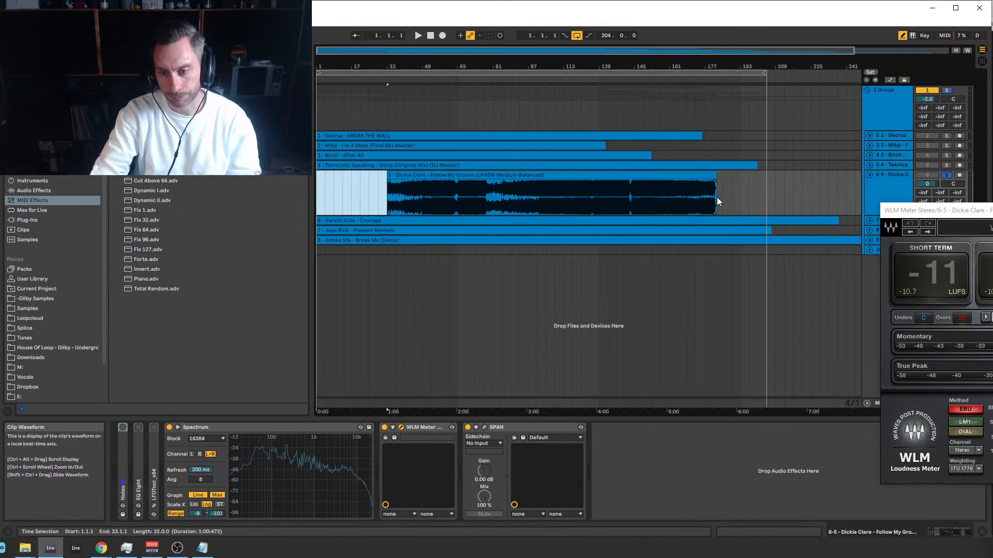
drag(717, 197, 766, 200)
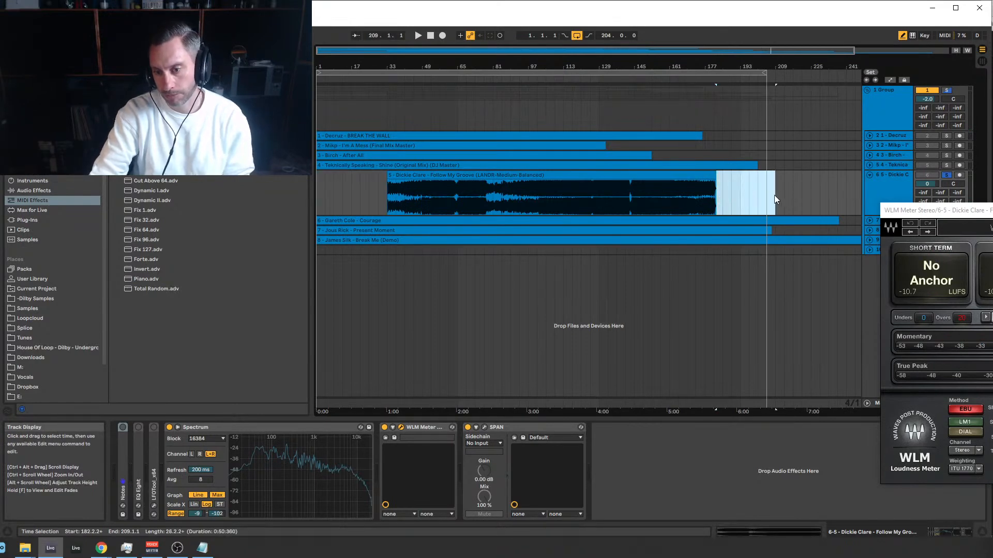
click(705, 194)
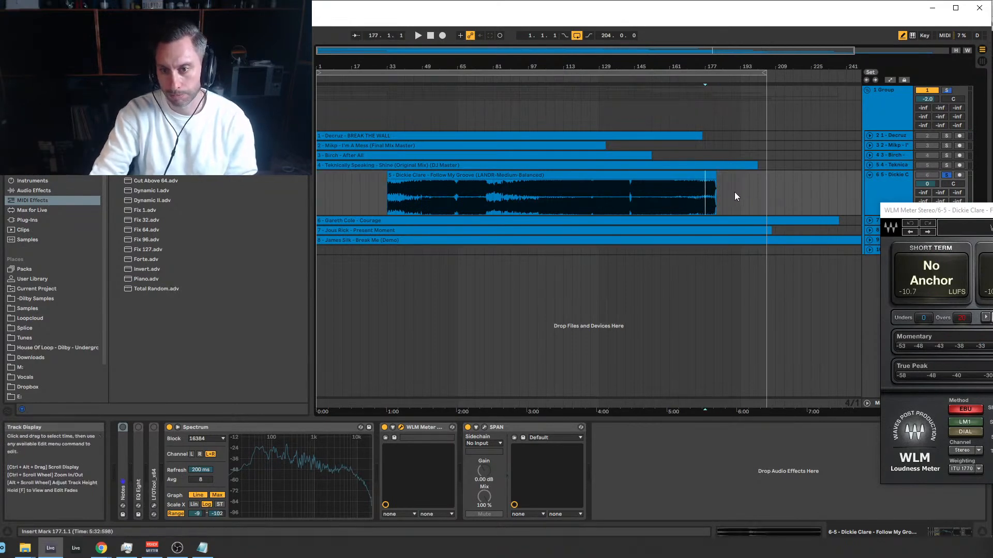
drag(717, 194, 775, 196)
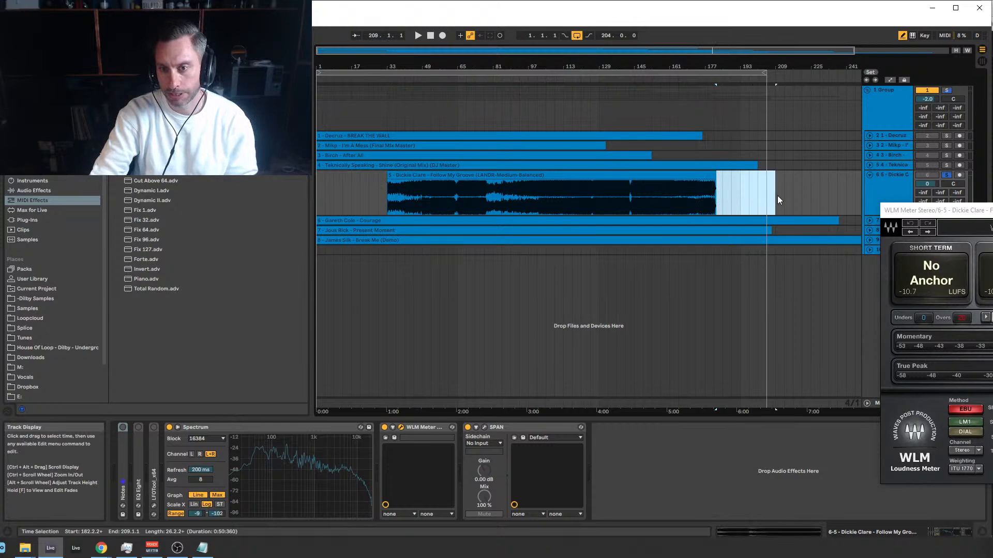
Place the insert marker at bars 49 and 69 of Follow My Groove, and play the track from bar 53.
click(432, 199)
click(421, 199)
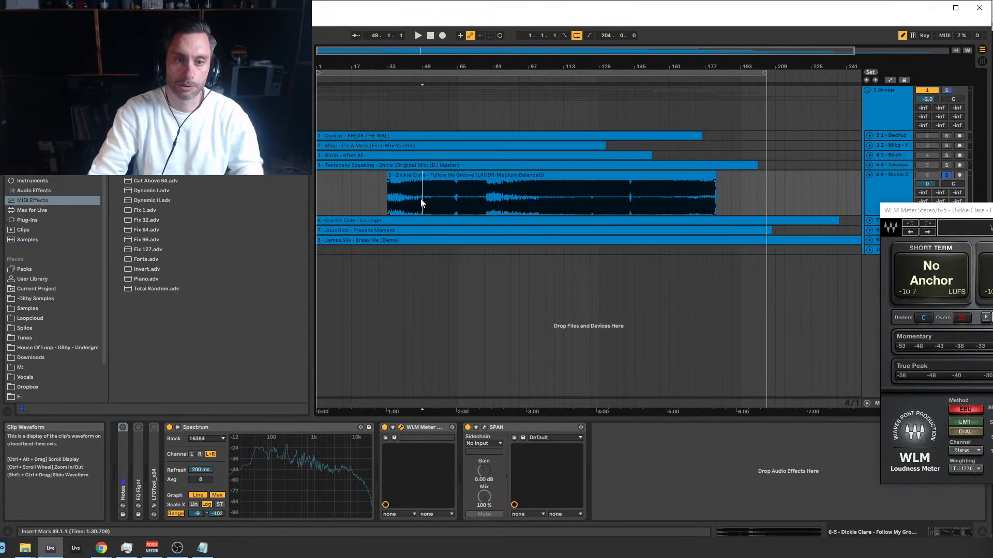
click(466, 200)
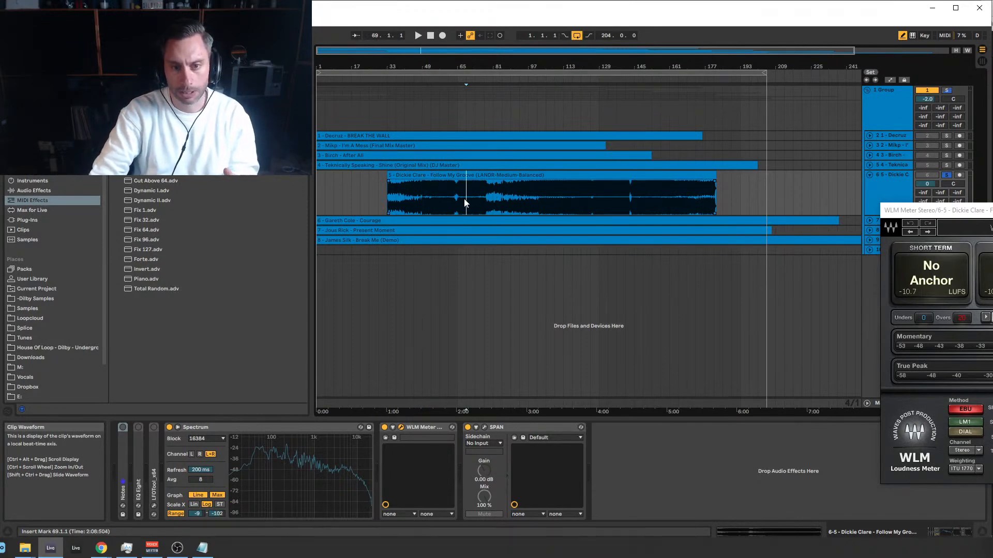
click(429, 199)
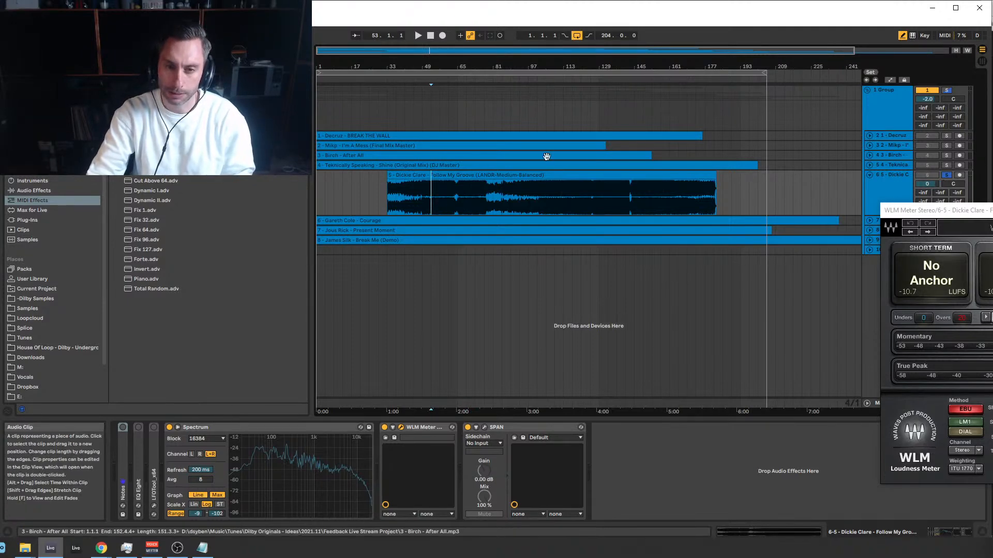
key(space)
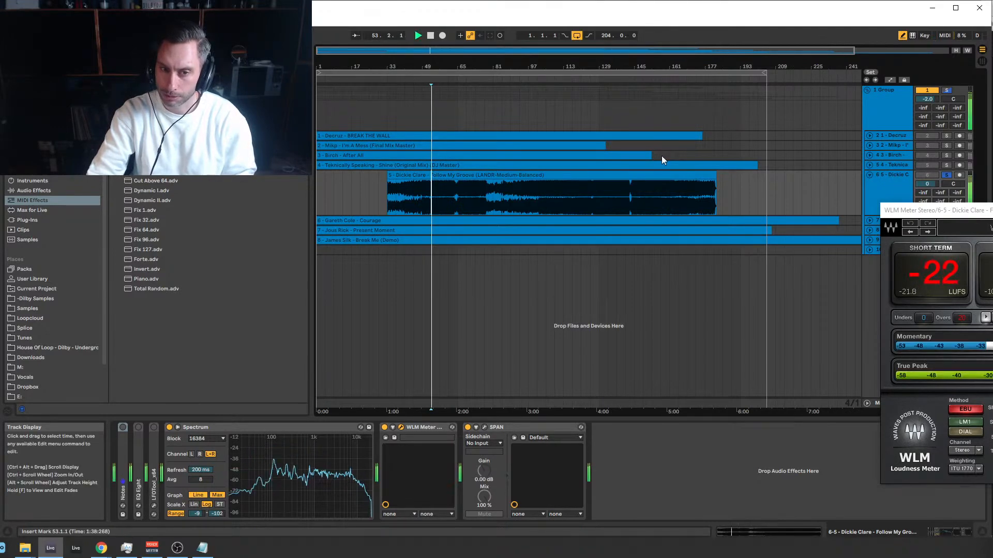
Open the SPAN analyzer on the Follow My Groove track and examine its low-end spectrum during playback.
mouse_move(449, 51)
mouse_down()
mouse_move(450, 98)
mouse_move(435, 56)
mouse_up()
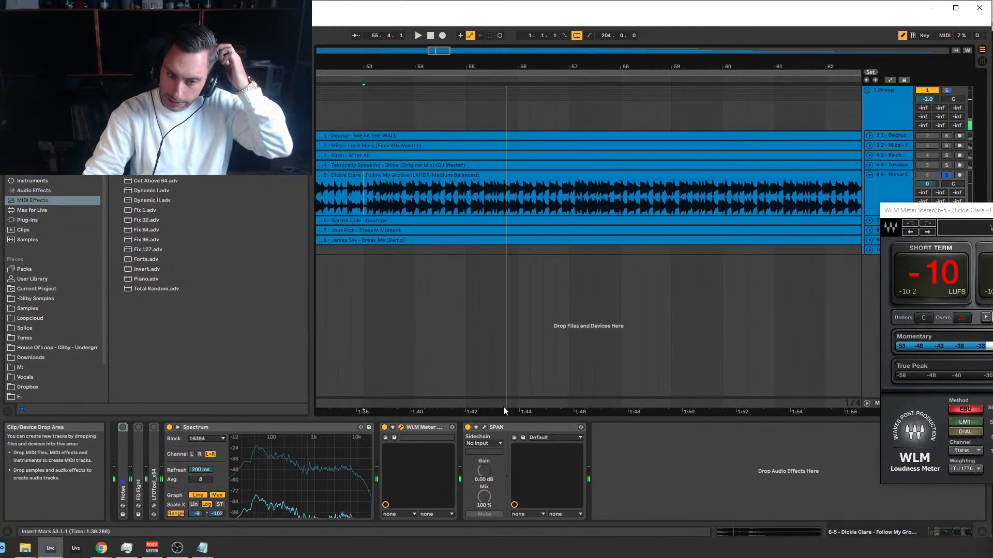
click(485, 427)
key(space)
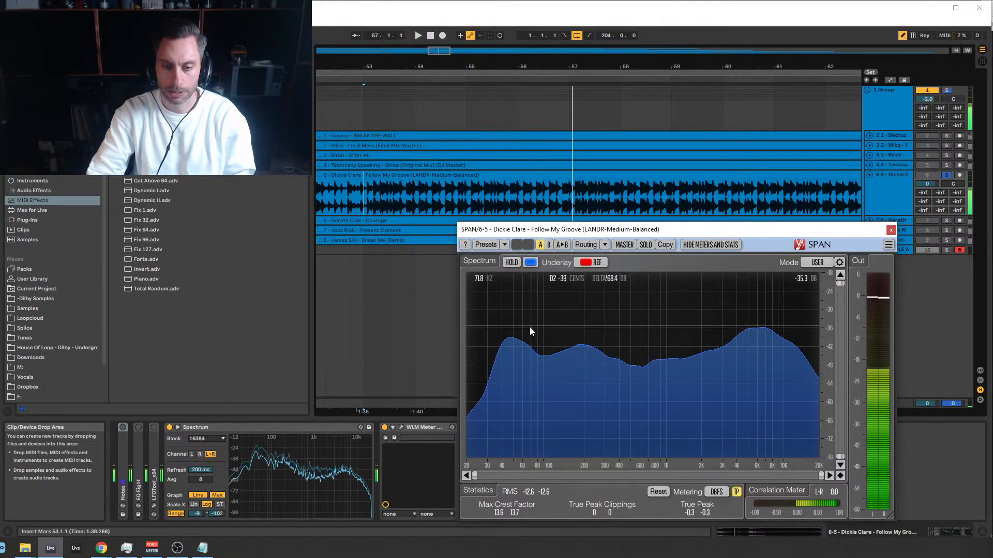
key(space)
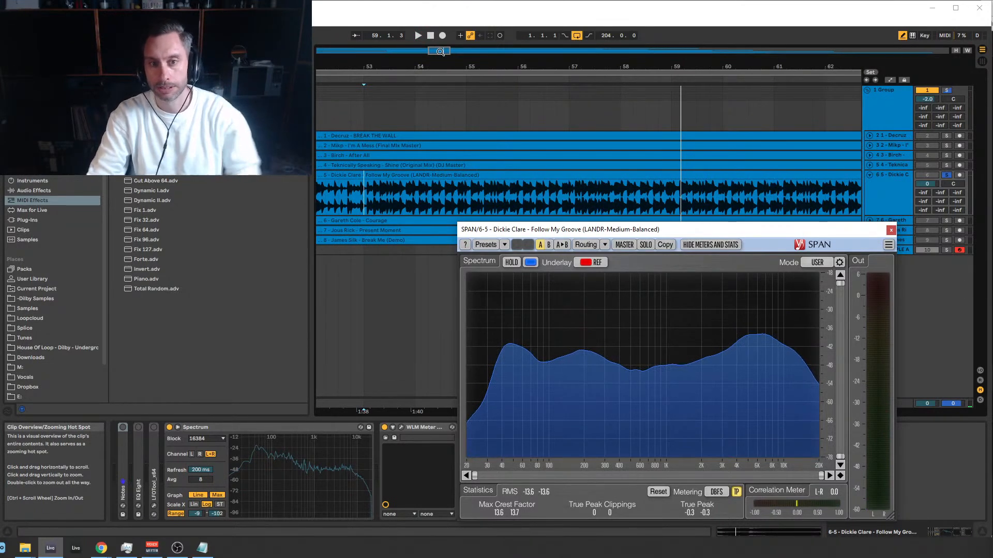
Highlight the short bass section of the waveform from 56.4.3 to 57.1.1.
drag(440, 52, 440, 122)
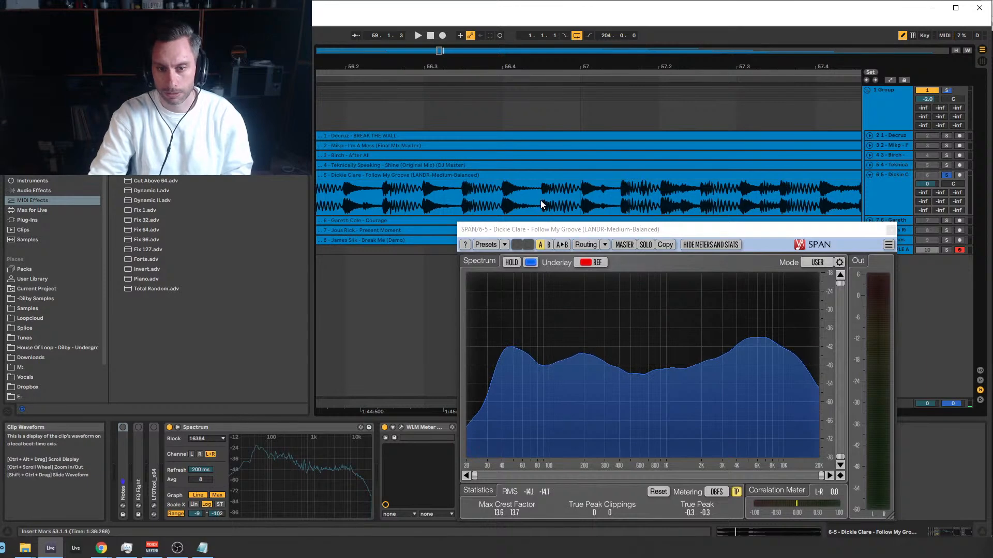
drag(541, 202, 580, 200)
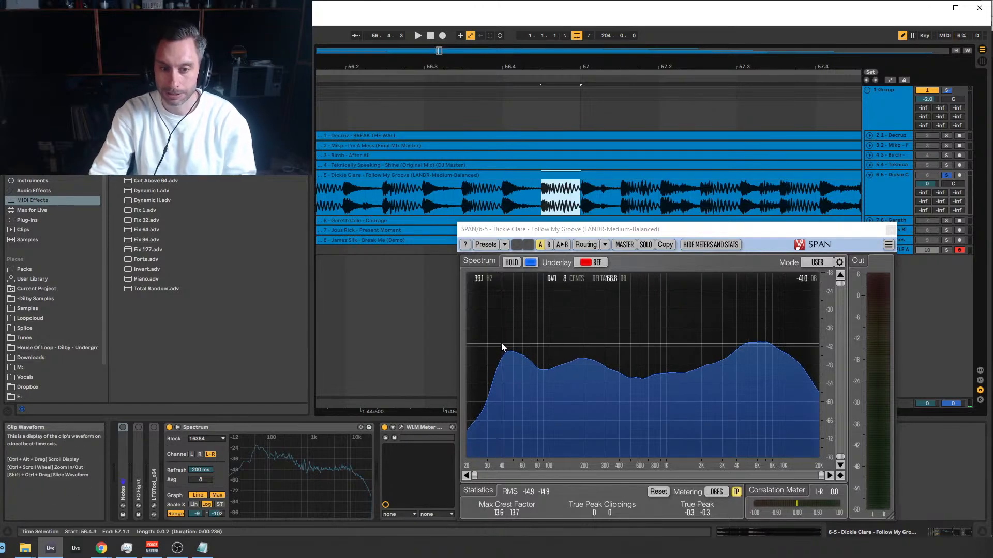
drag(438, 51, 438, 1)
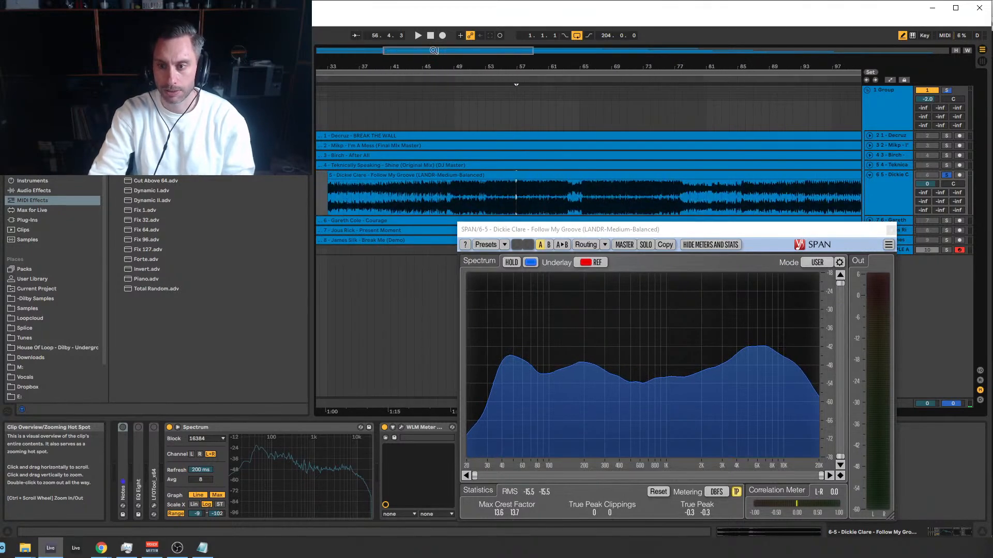
Highlight bars 55 to 57 of the Follow My Groove clip, and close the SPAN analyzer window.
click(556, 194)
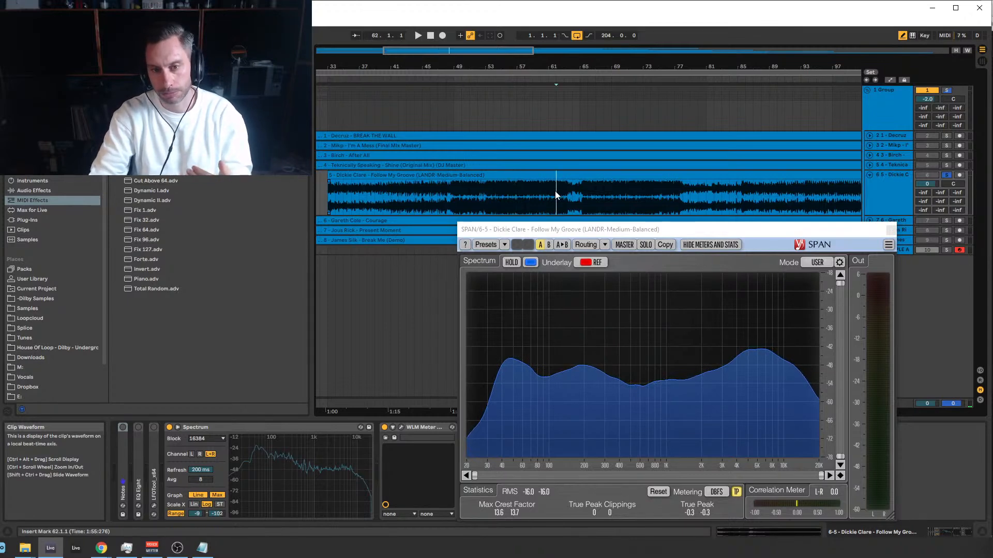
drag(489, 51, 490, 36)
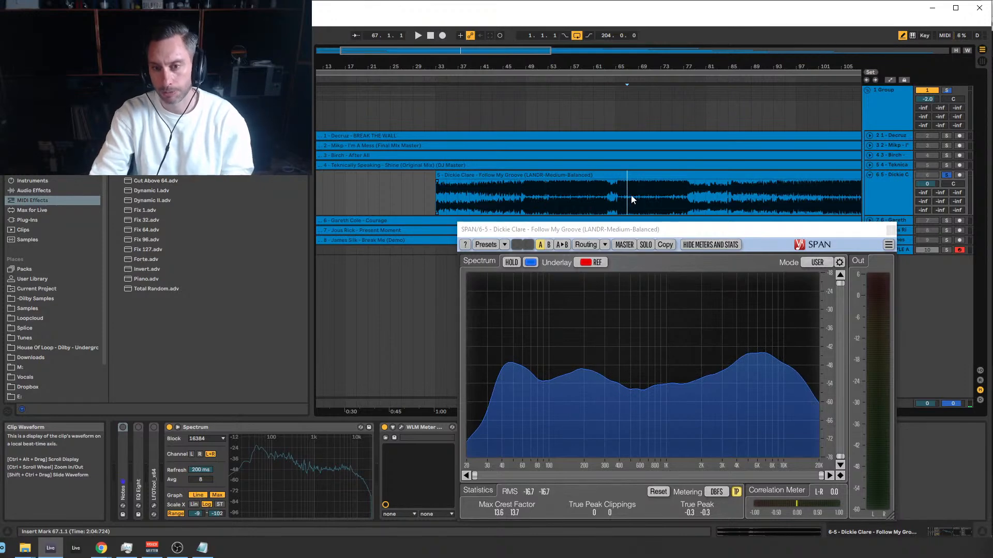
drag(554, 195, 599, 196)
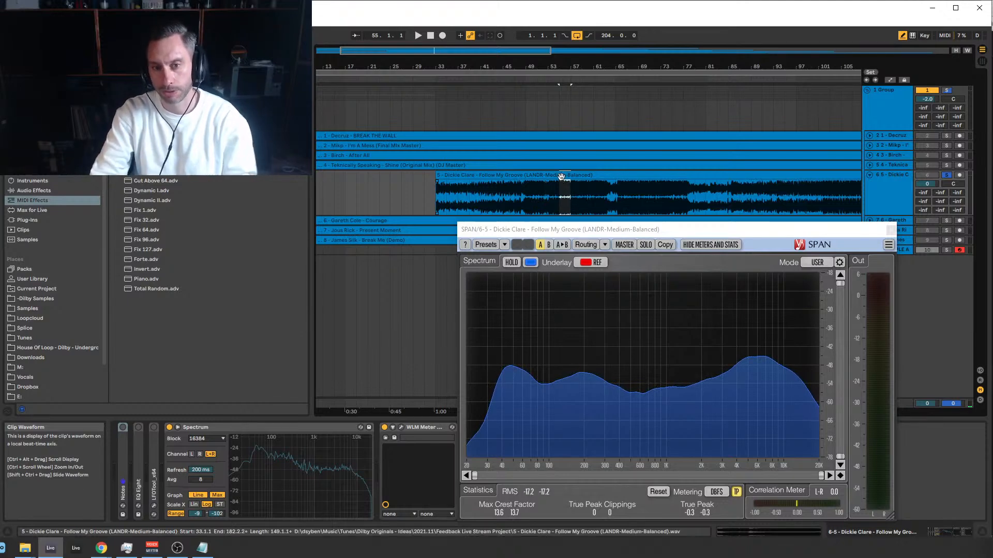
click(890, 230)
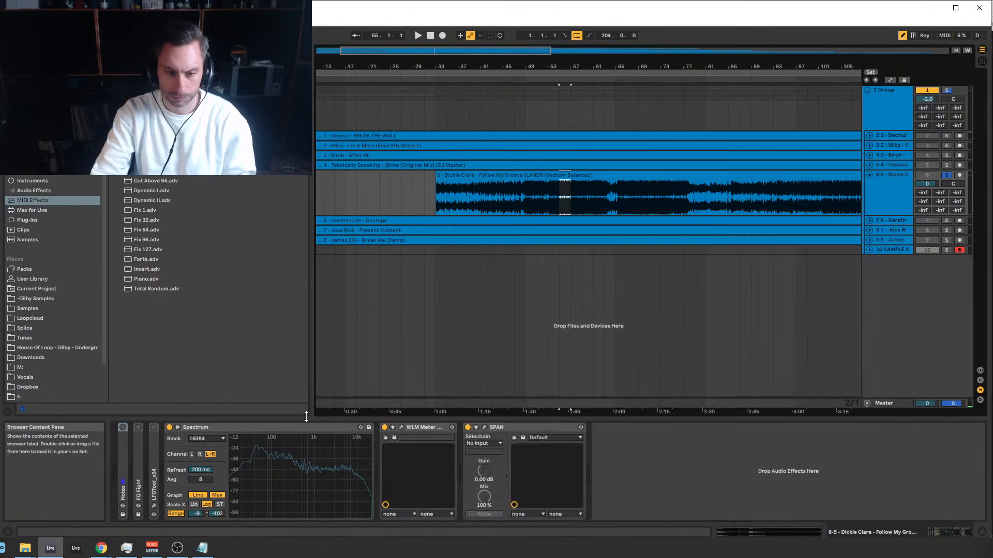
Unfold EQ Eight on the Follow My Groove track with its enlarged frequency display, and play from bar 55.
double_click(141, 442)
click(147, 428)
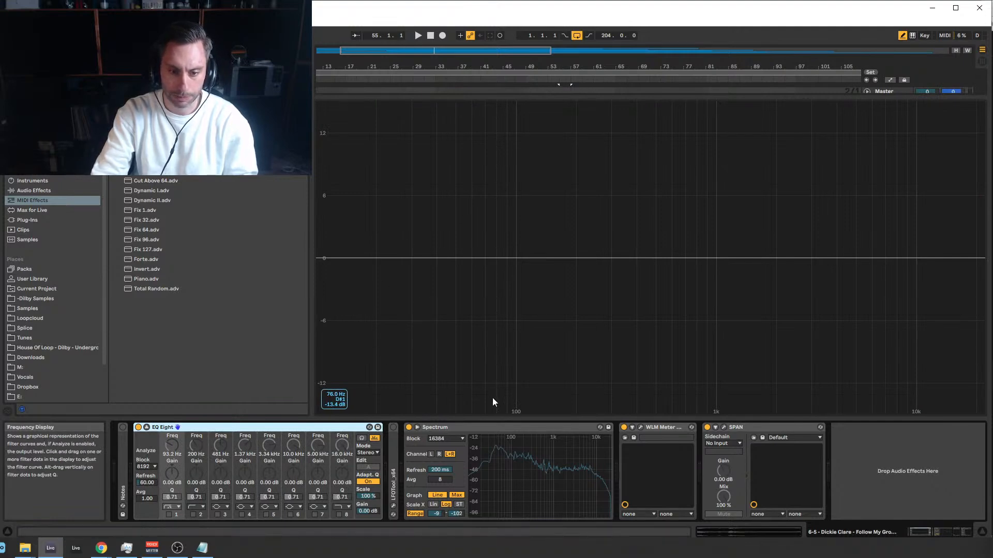
key(space)
Enable EQ Eight's band 2 low shelf at about 132 Hz with 5.00 dB gain, and lower the output gain to about -3.4 dB.
click(196, 515)
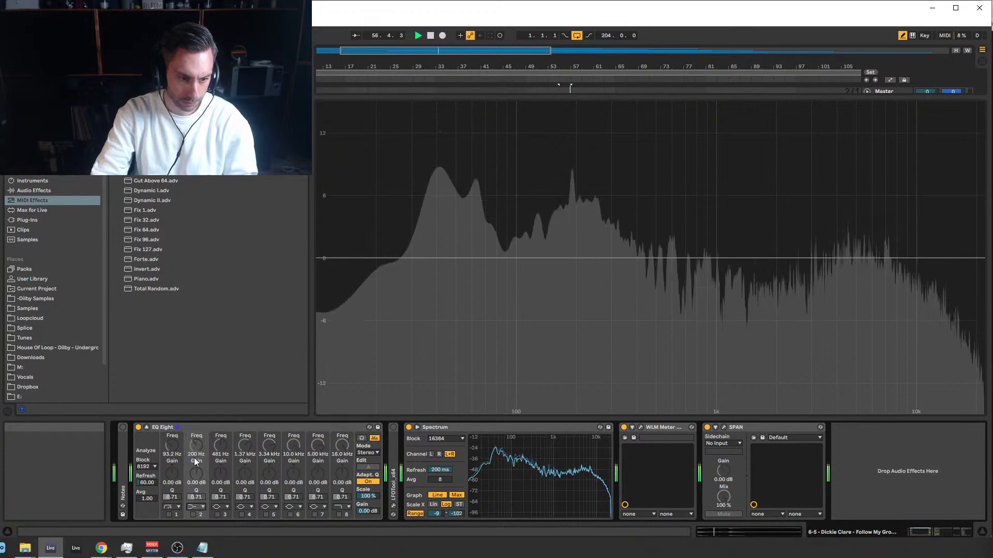
click(194, 514)
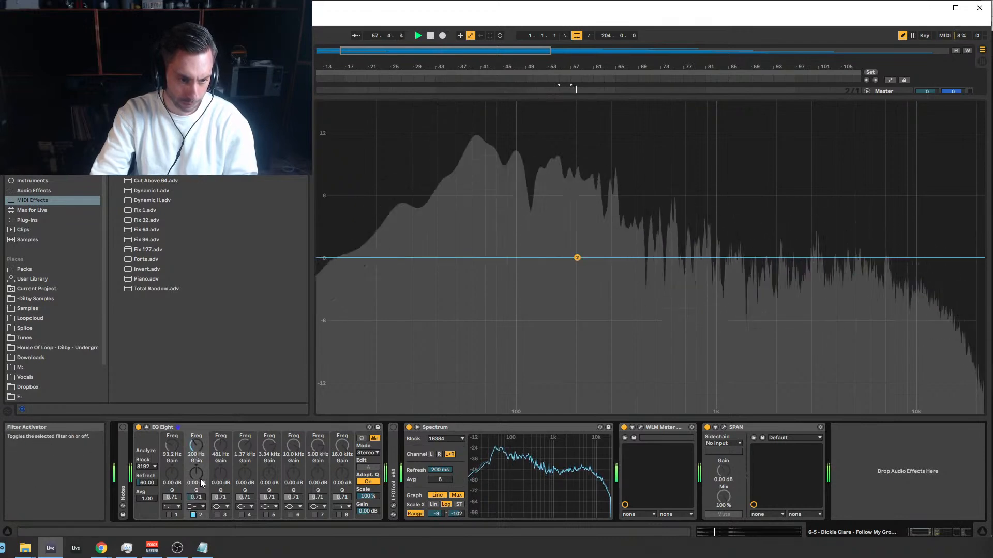
drag(199, 477, 199, 459)
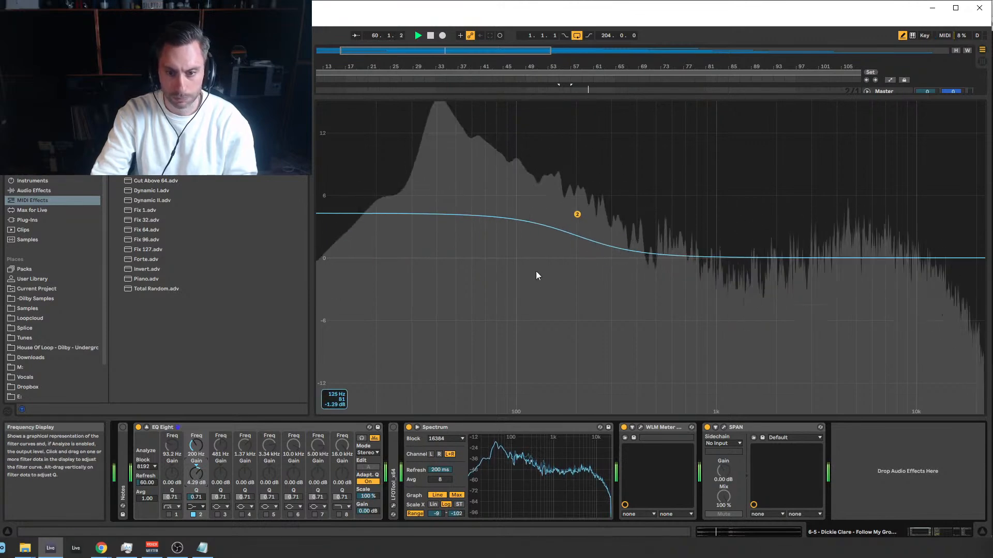
drag(577, 214, 531, 206)
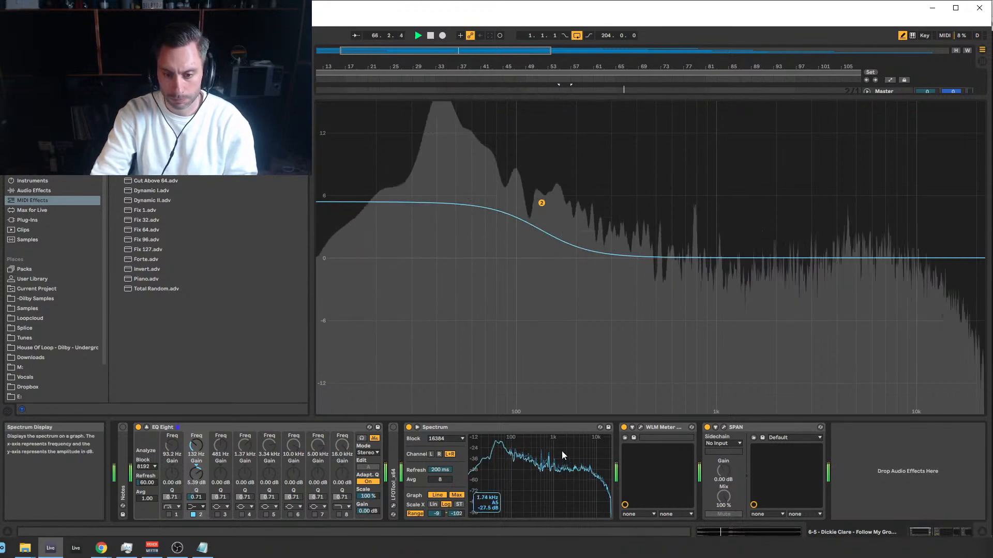
drag(370, 507, 371, 523)
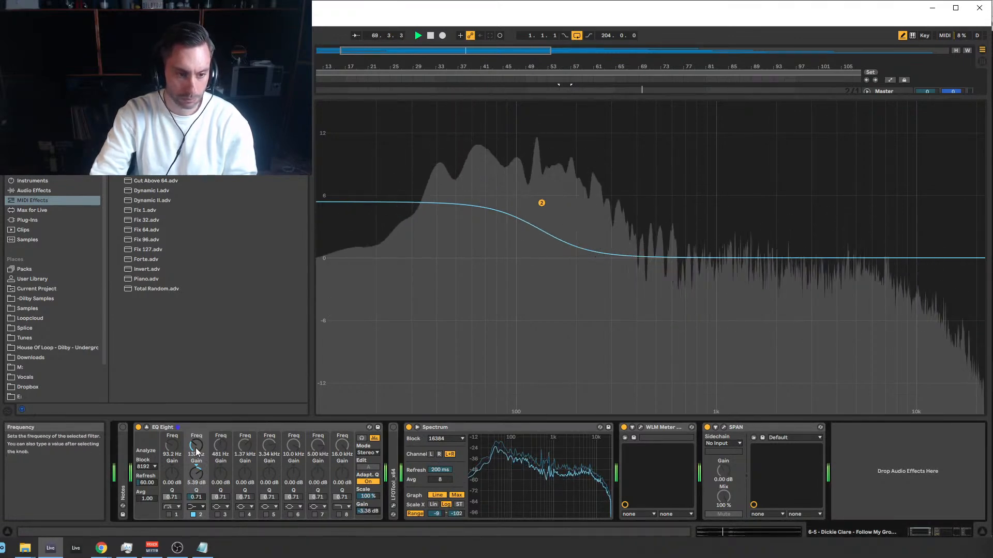
drag(197, 474, 197, 475)
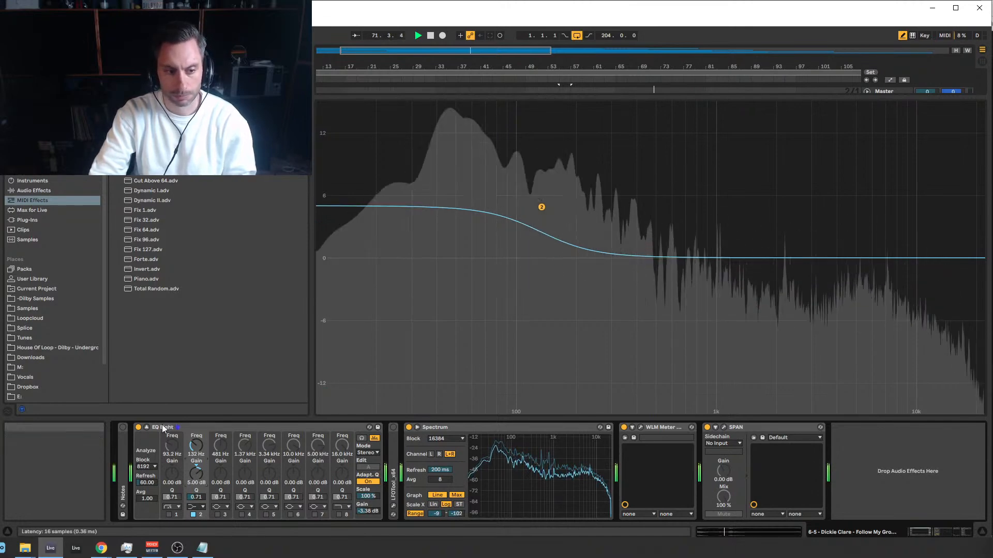
Bypass EQ Eight to compare the original sound, and return its frequency display to the compact view.
click(138, 428)
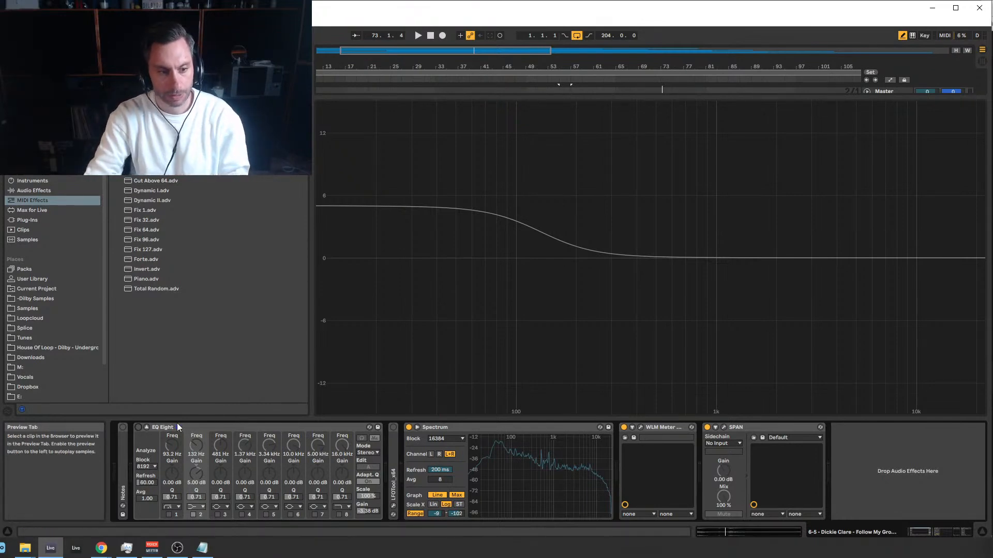
click(147, 427)
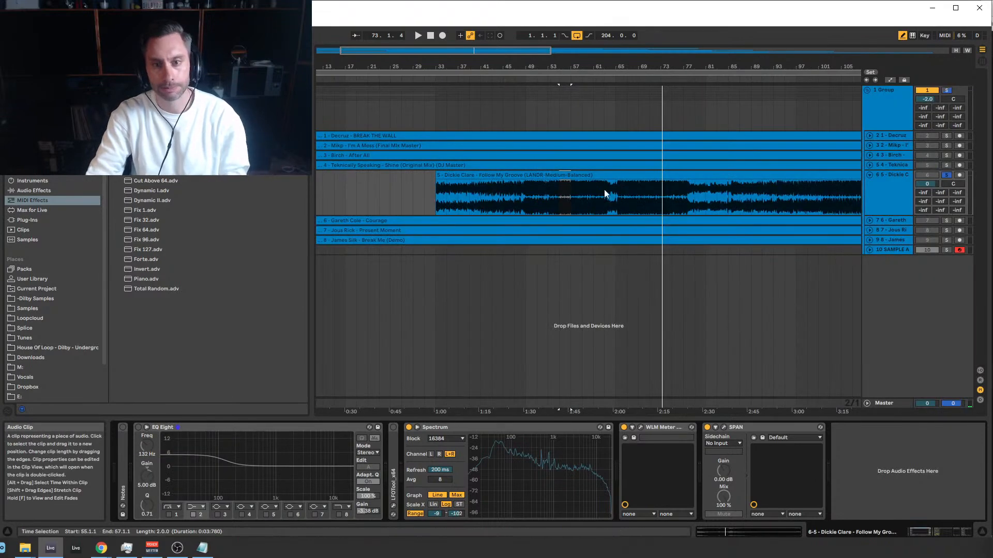
Highlight bars 65 to 79 and 65 to 73 of the Follow My Groove clip, and place the insert marker at bar 53.
drag(582, 204, 614, 206)
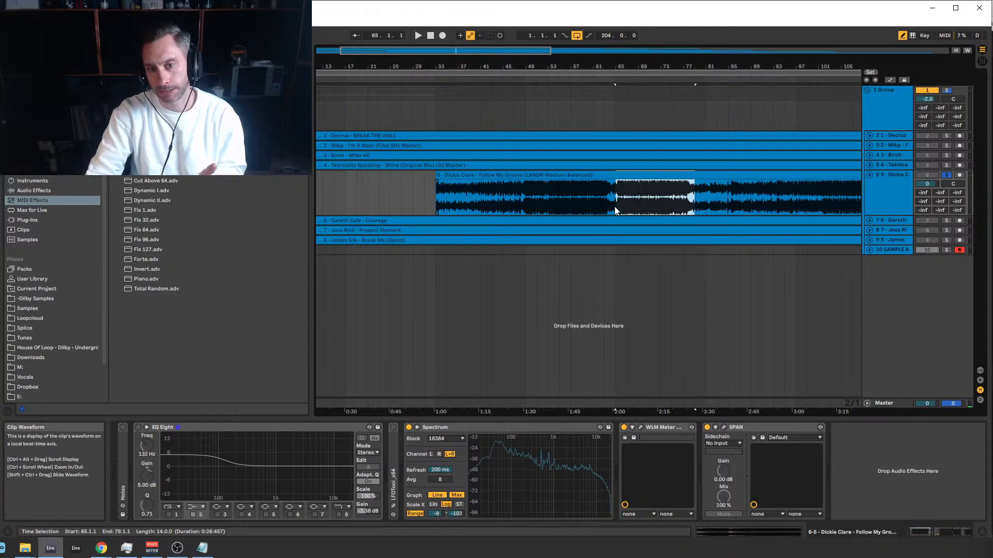
drag(498, 51, 492, 19)
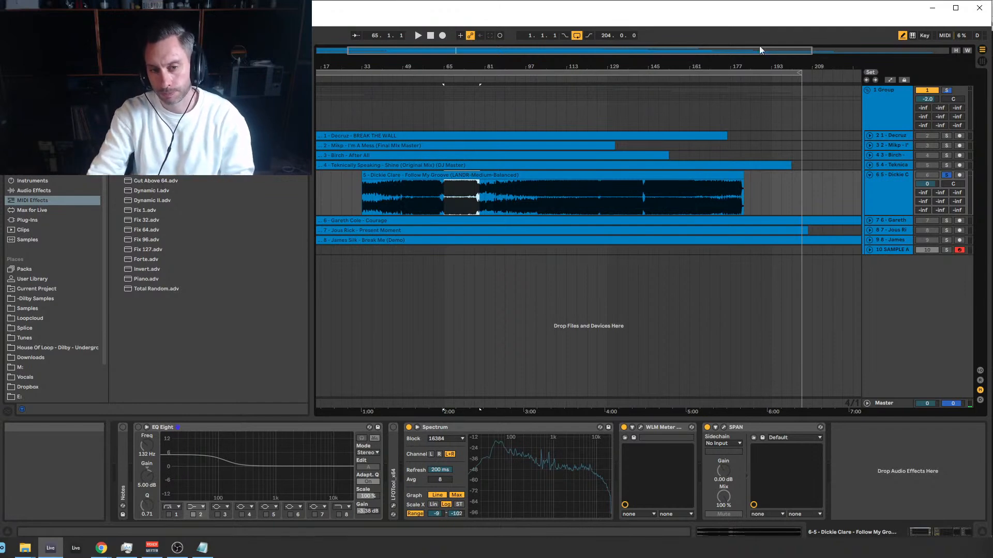
click(617, 207)
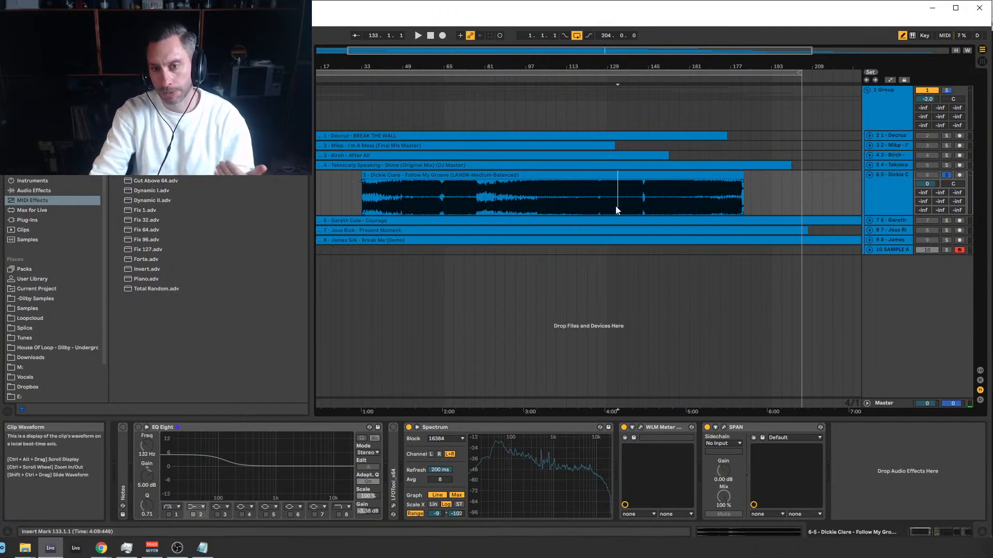
drag(448, 198, 470, 202)
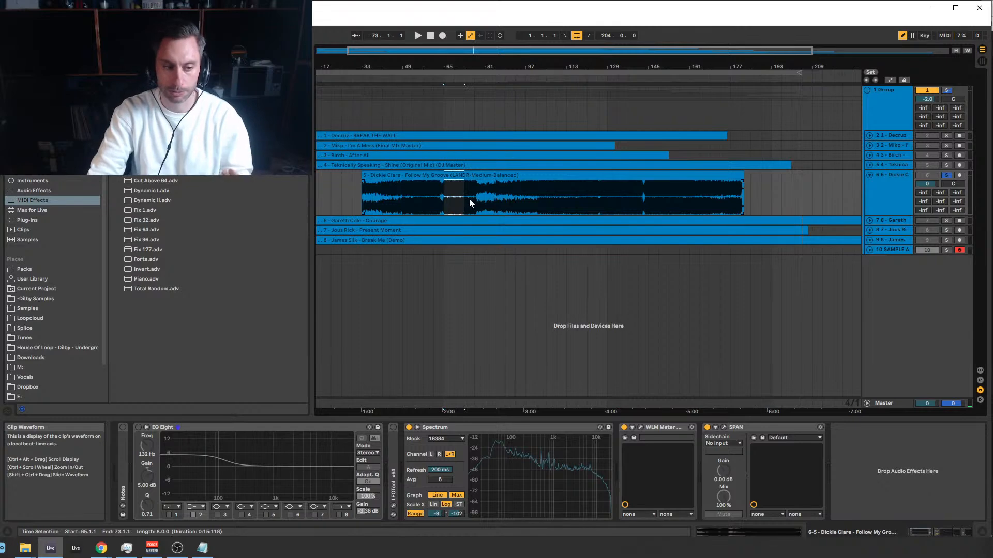
click(412, 201)
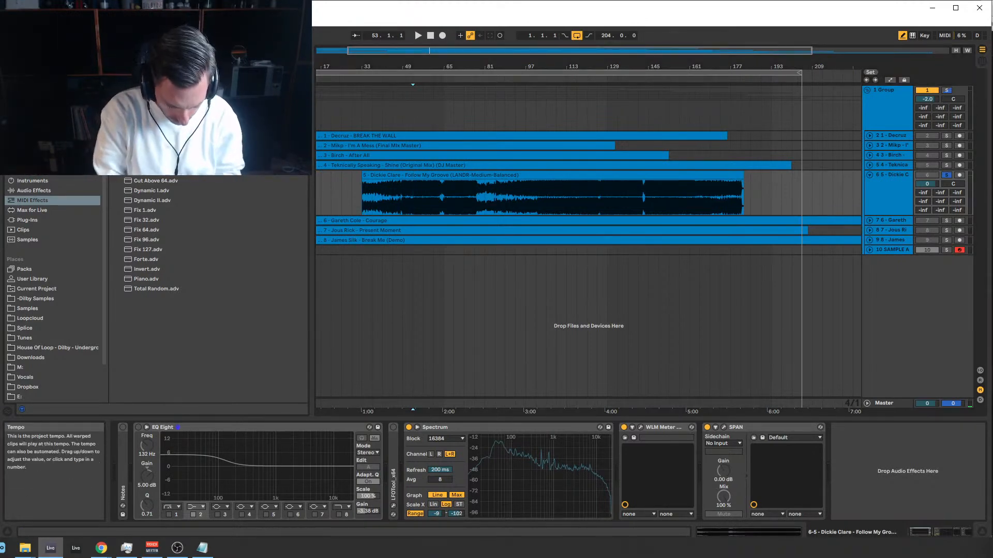
Set the project tempo to 125 BPM, checking the start of the Follow My Groove clip against the bar grid.
key(Return)
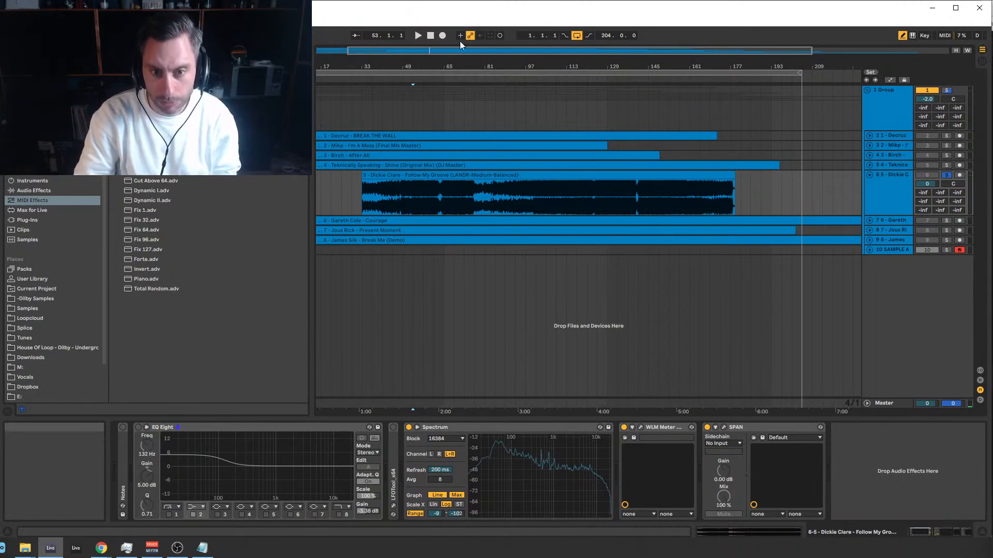
drag(499, 46, 387, 117)
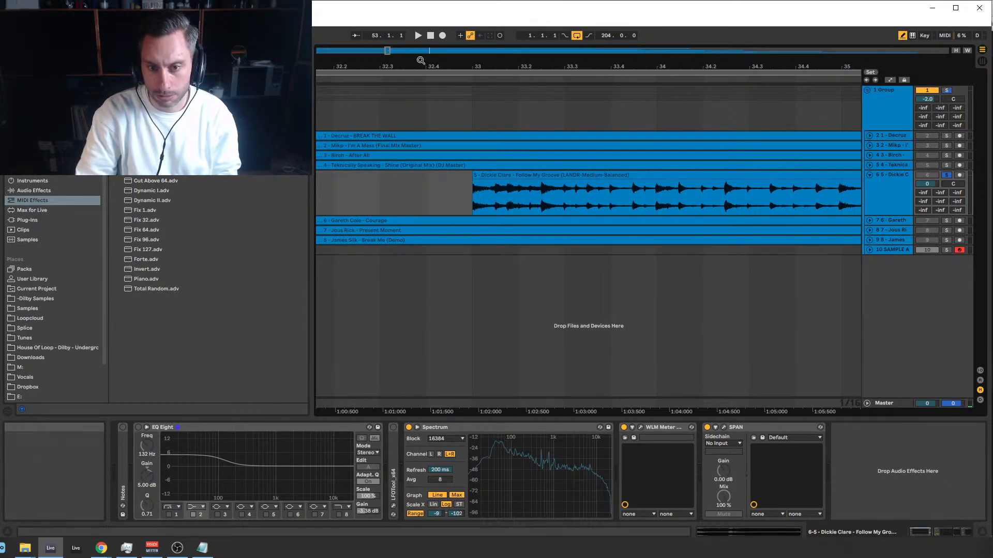
drag(387, 51, 390, 37)
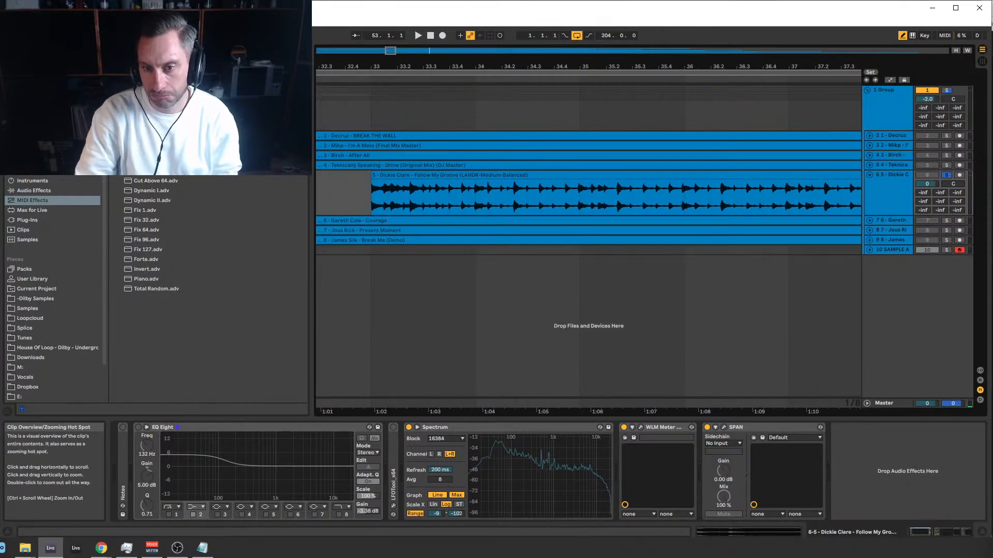
text(125)
key(Return)
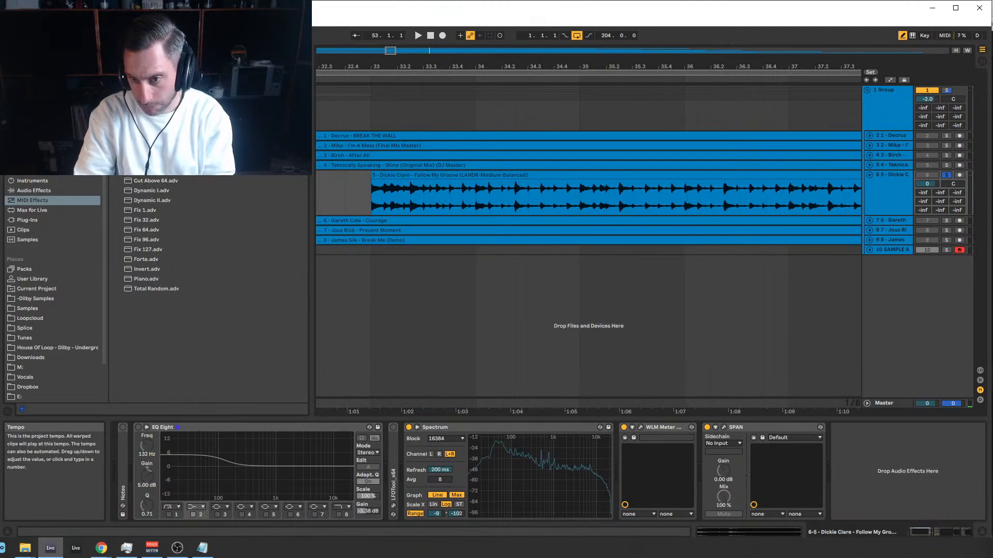
drag(392, 51, 468, 25)
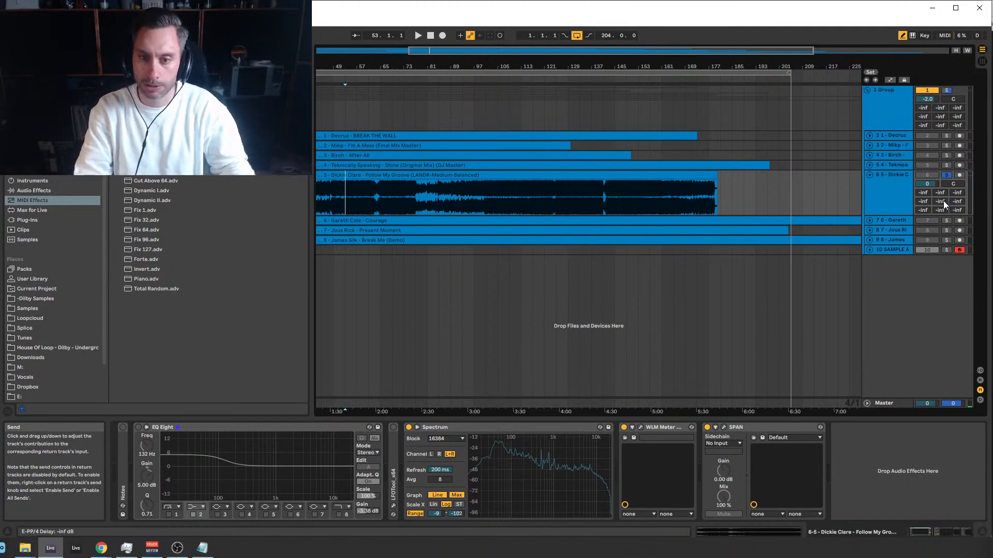
Mark bars 121 and 157 in the Follow My Groove clip, and highlight bars 177 to 185 and 125 to 145.
click(547, 197)
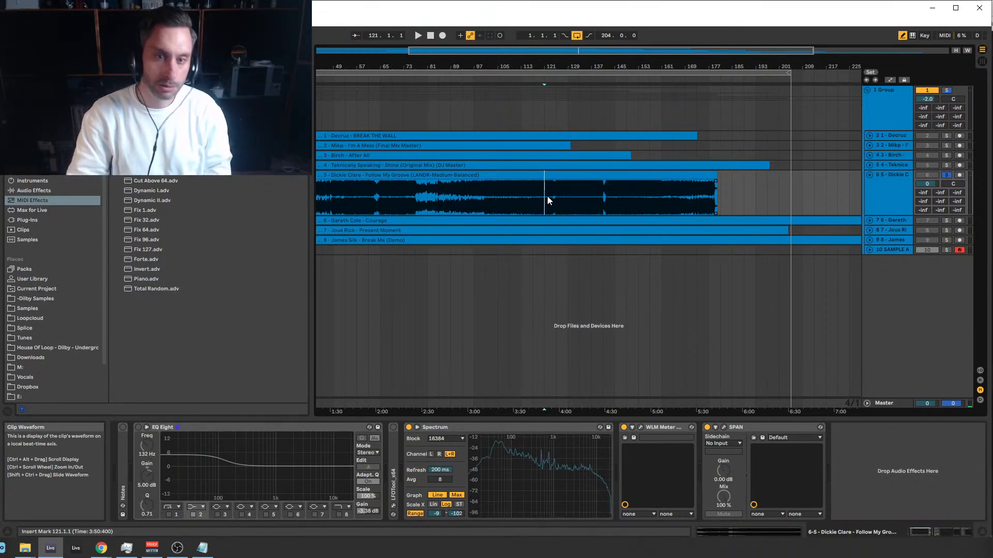
drag(530, 66, 530, 72)
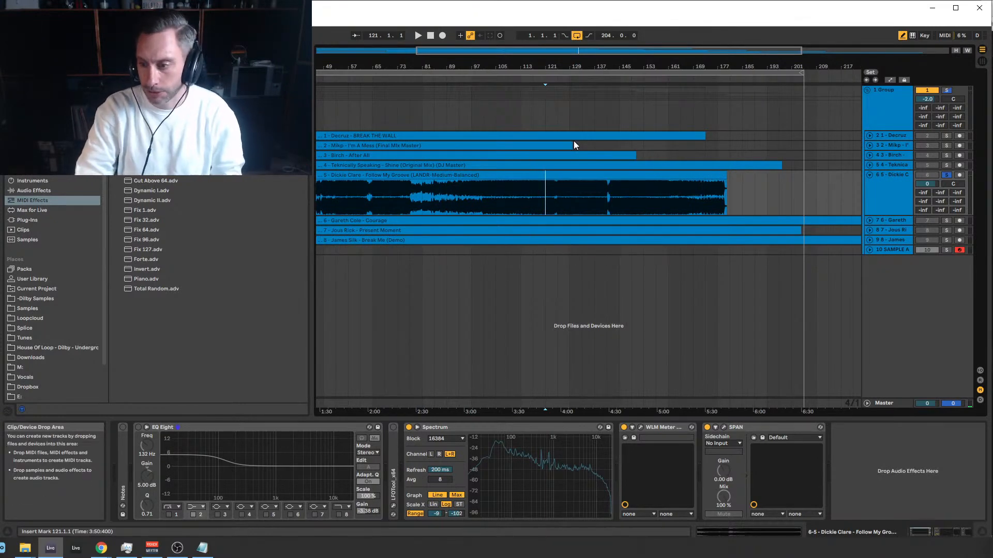
click(681, 199)
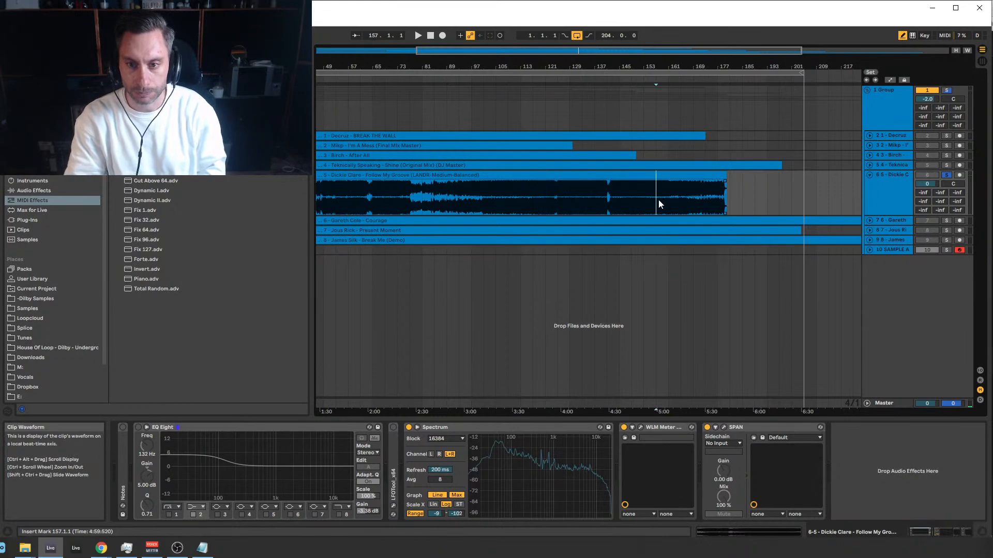
drag(716, 196, 737, 193)
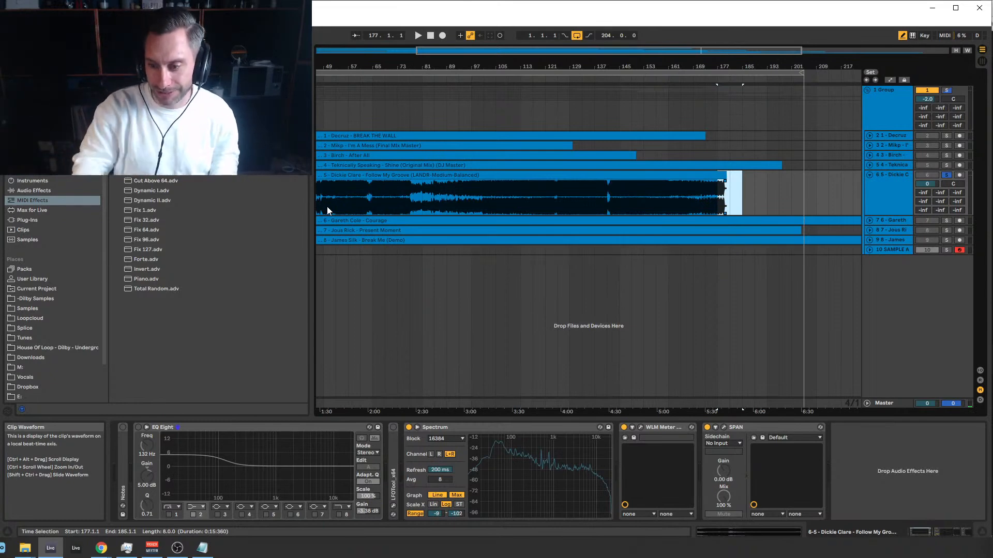
drag(557, 202, 606, 202)
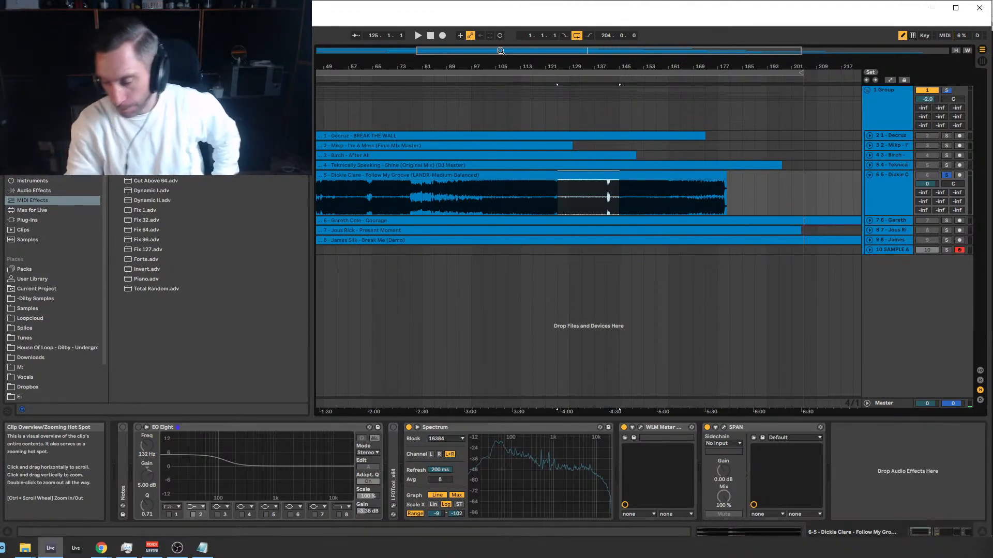
Fold the Follow My Groove track, solo and select the Courage track, and unfold its waveform.
click(869, 174)
click(944, 184)
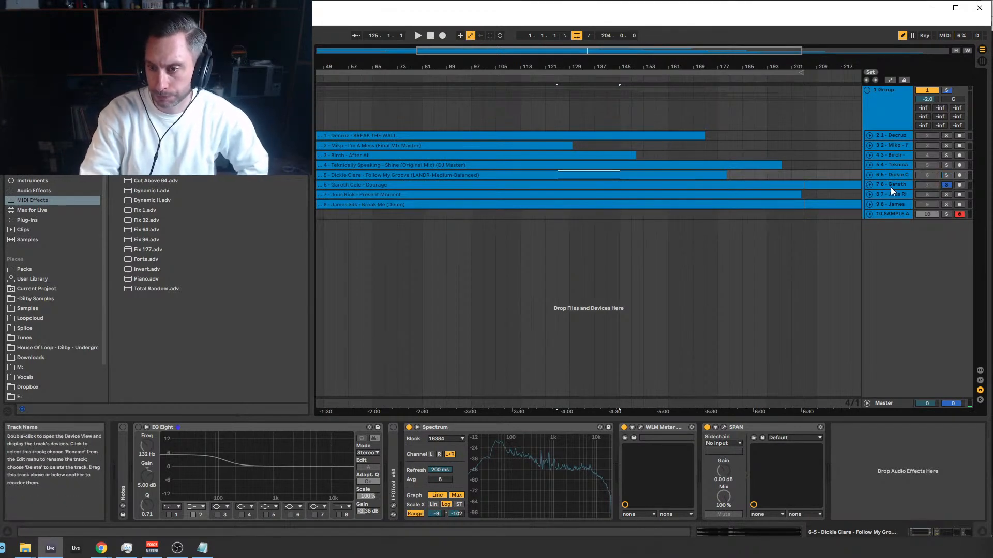
click(890, 186)
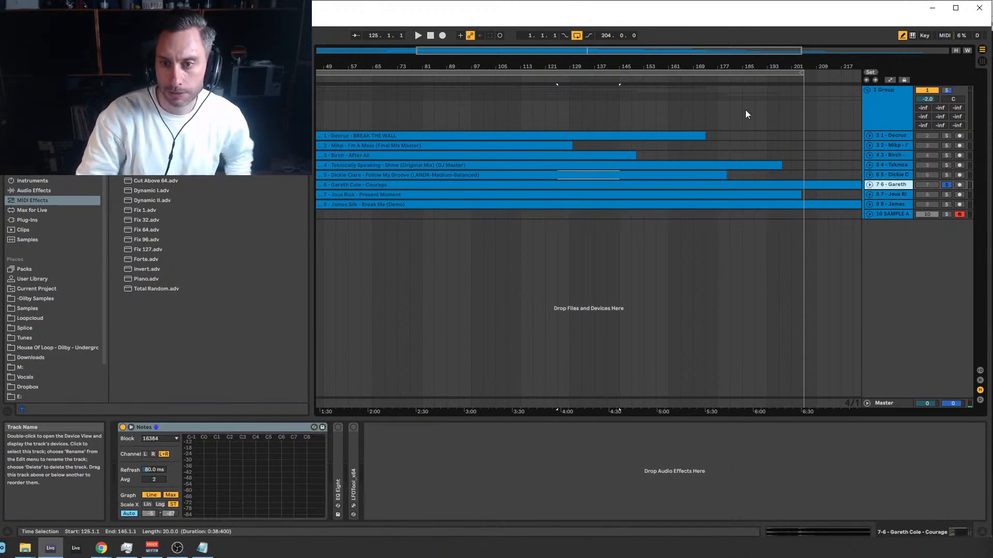
drag(662, 53, 563, 53)
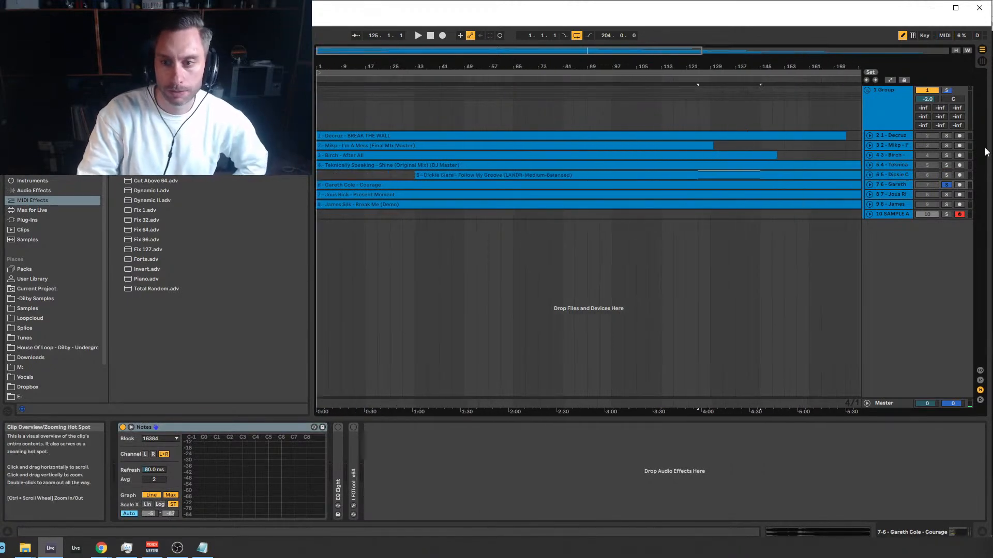
click(868, 185)
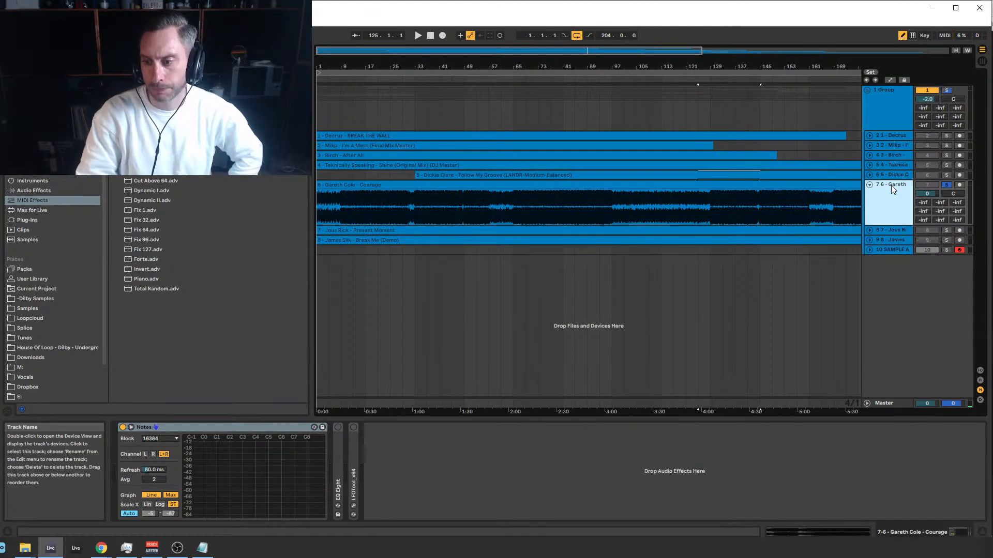
Examine the Courage clip's arrangement from bar 1, marking bar 33 and highlighting bars 65 to 97.
click(341, 202)
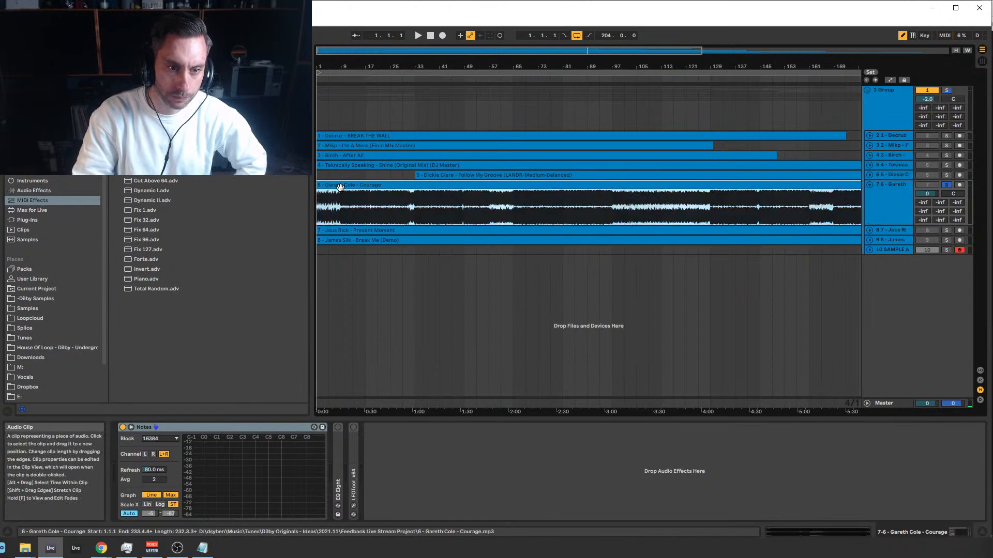
click(898, 191)
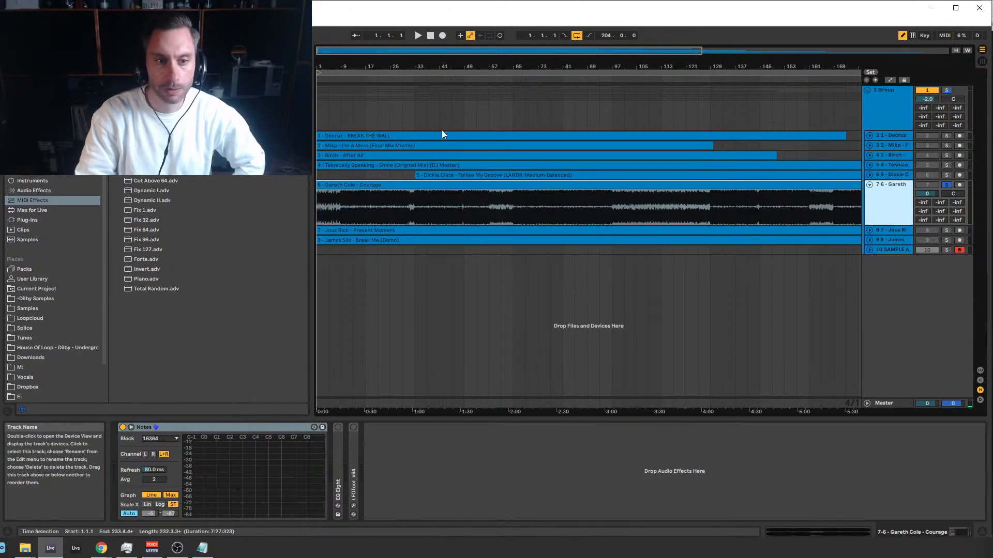
drag(427, 54, 428, 45)
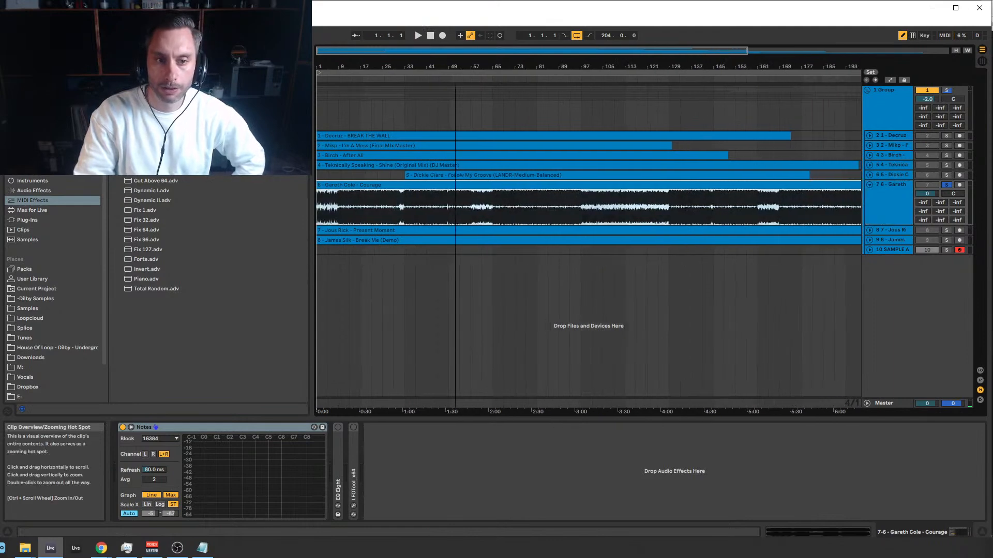
click(337, 204)
click(403, 204)
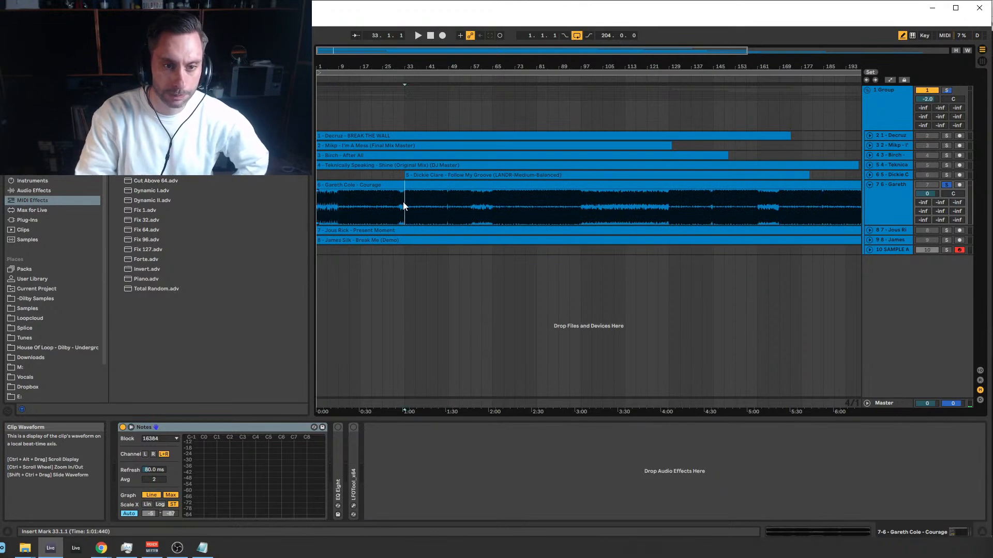
drag(669, 202, 485, 203)
click(568, 202)
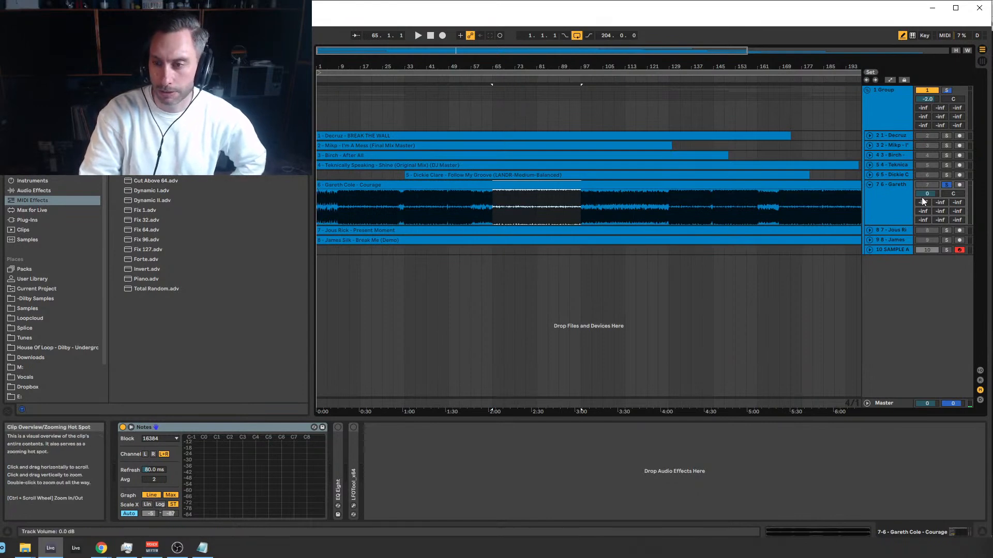
Open the Courage clip's sample details, look up its file in the browser, and place the insert marker at bar 33.
double_click(637, 217)
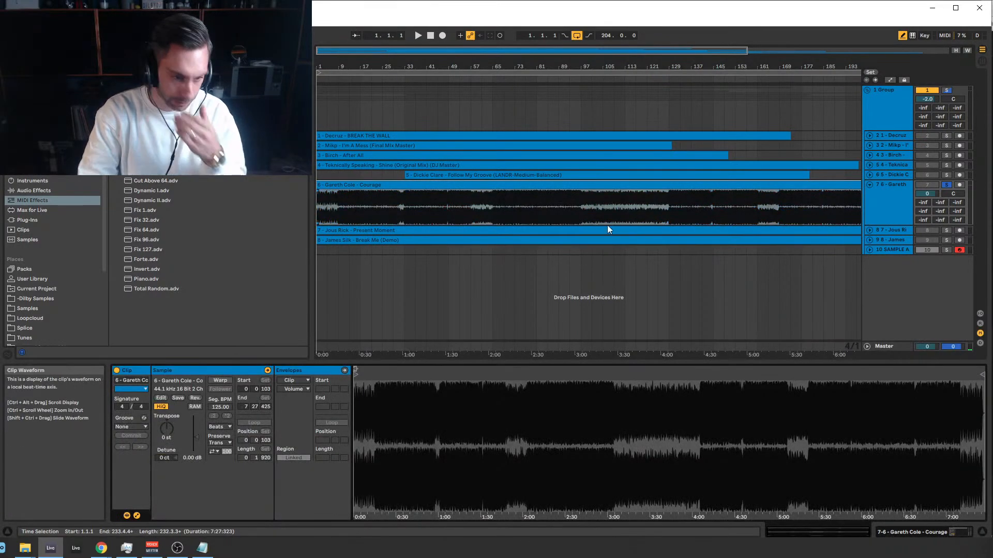
right_click(573, 185)
click(614, 292)
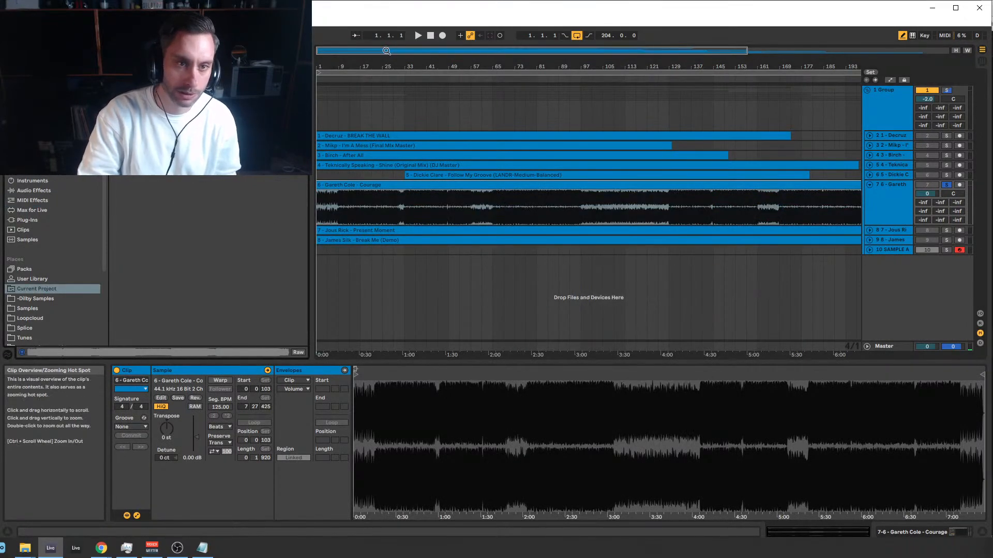
drag(392, 51, 392, 32)
click(374, 211)
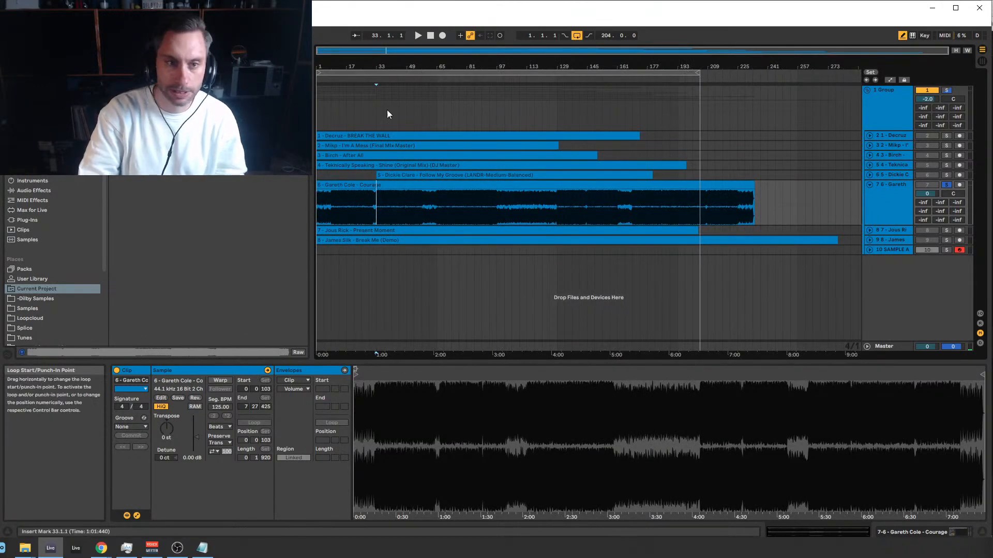
Switch to Chrome, open the SoundCloud page of the Courage track, and start playing it from the beginning.
mouse_move(104, 550)
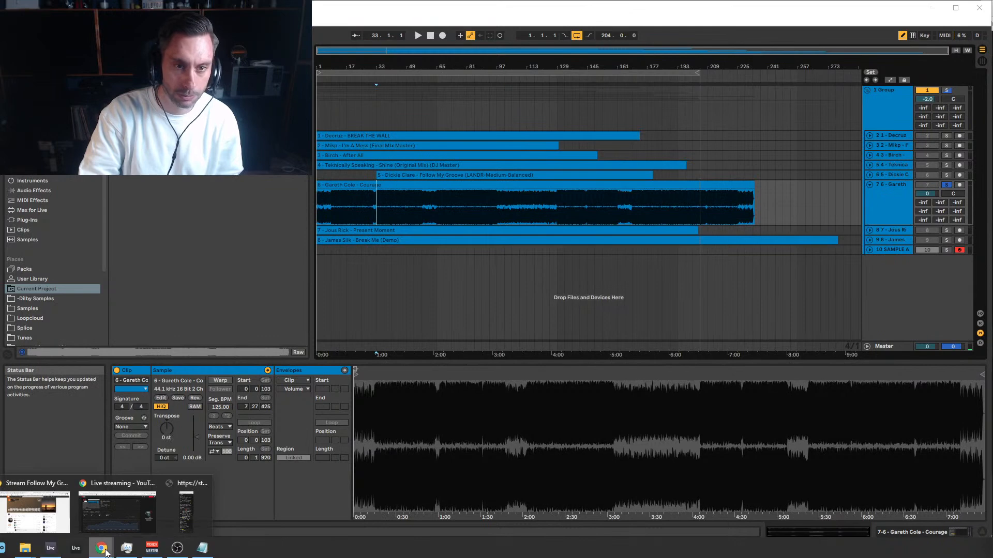
click(40, 515)
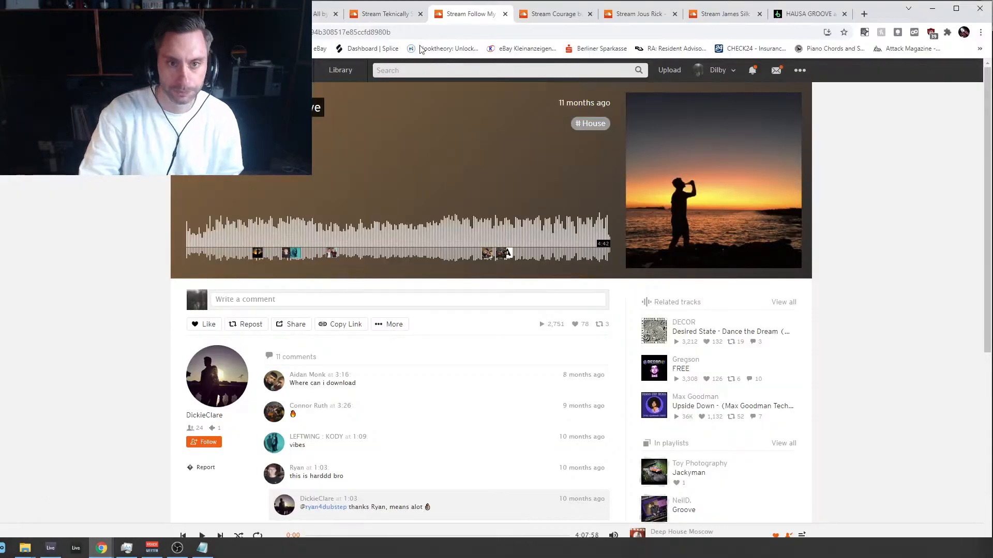
click(543, 16)
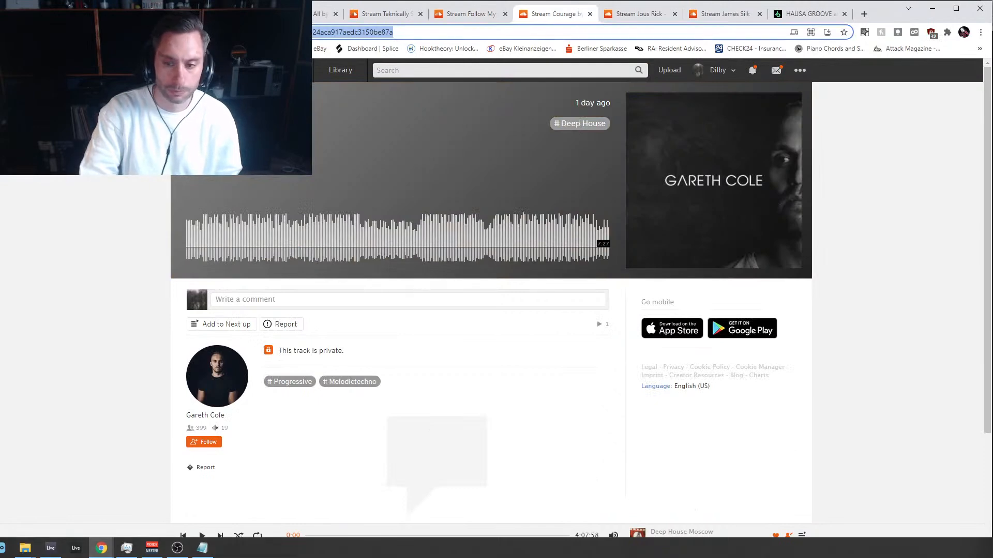
click(202, 113)
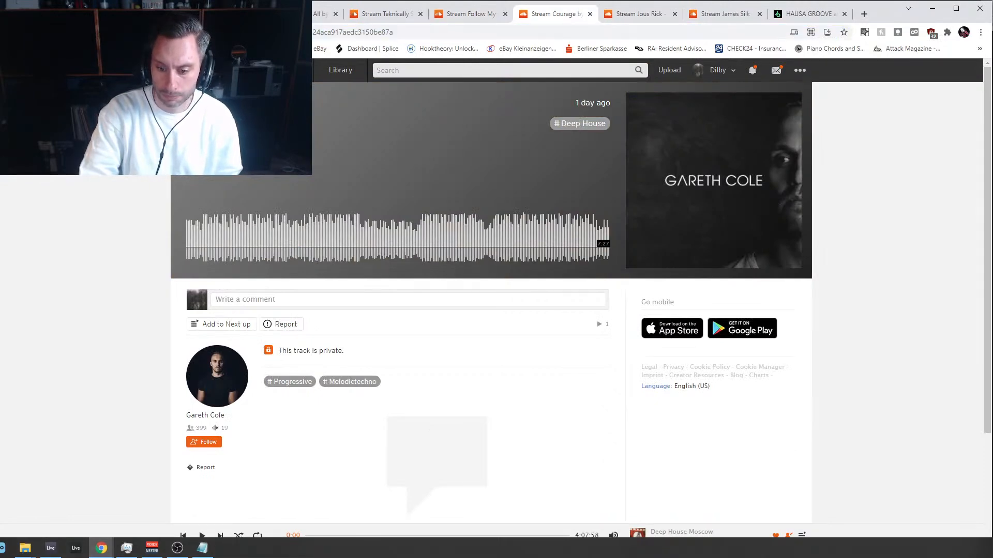
click(202, 113)
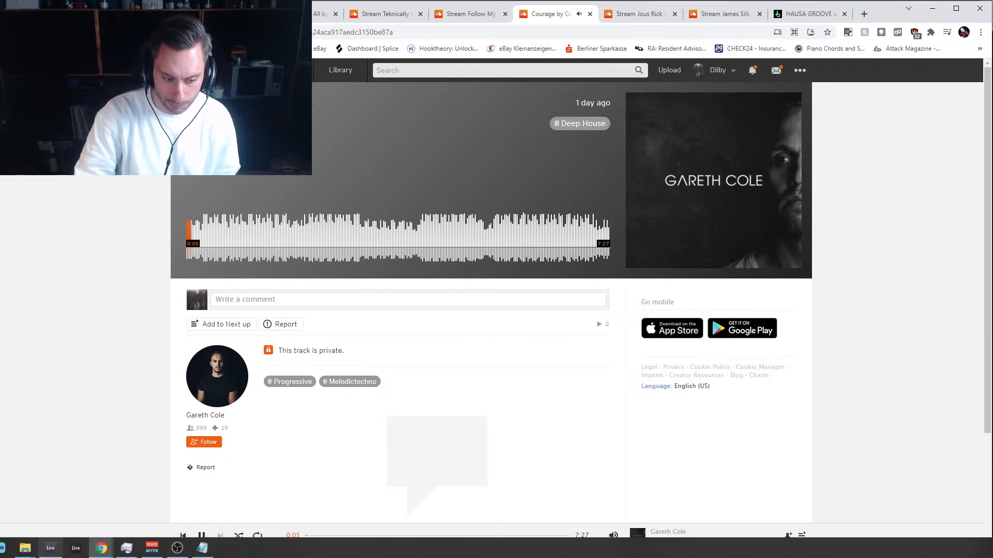
Pause the Courage stream on SoundCloud at about 0:22, and resume playback to listen further.
key(alt+Tab)
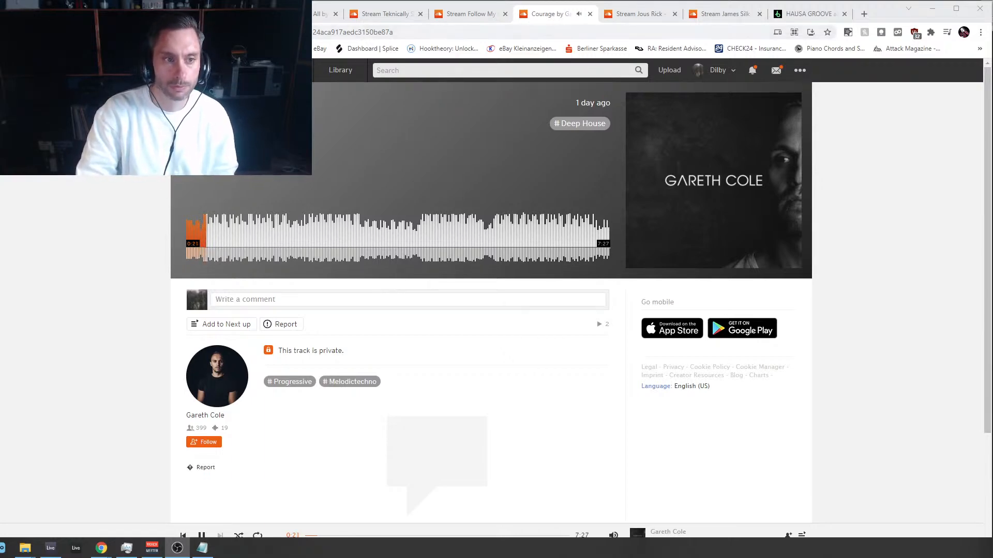
key(space)
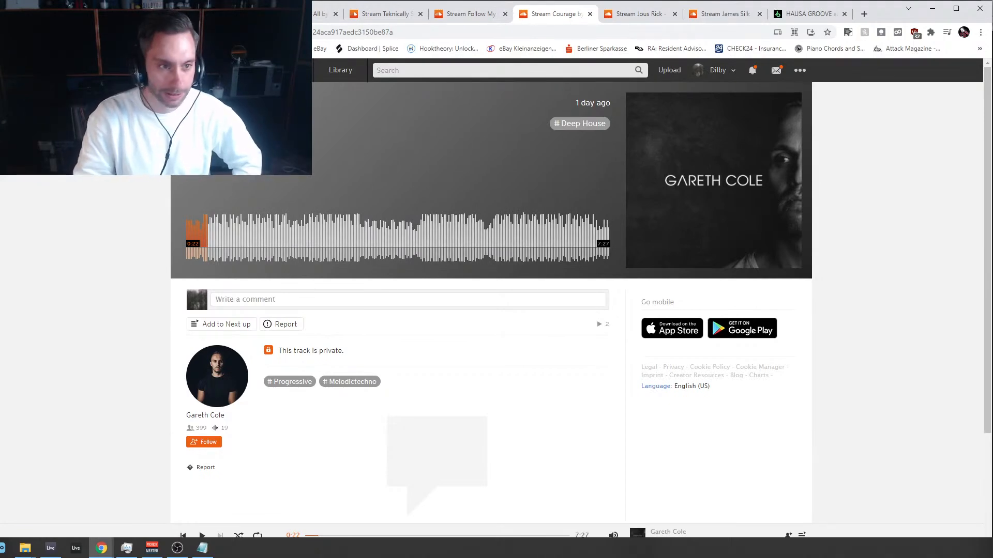
key(space)
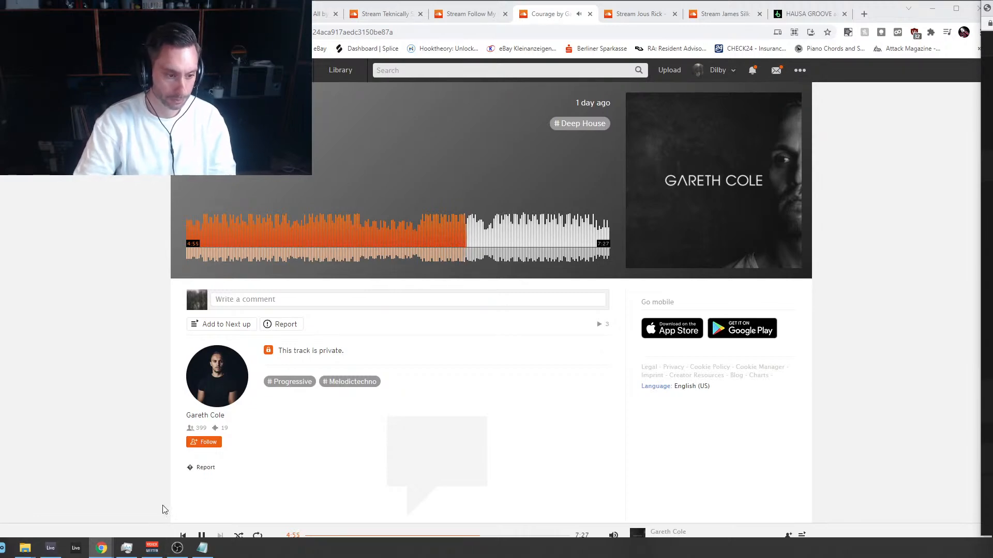
Pause the Courage stream on SoundCloud, switch to Ableton Live, and extend the arrangement loop to bar 233.
mouse_move(101, 547)
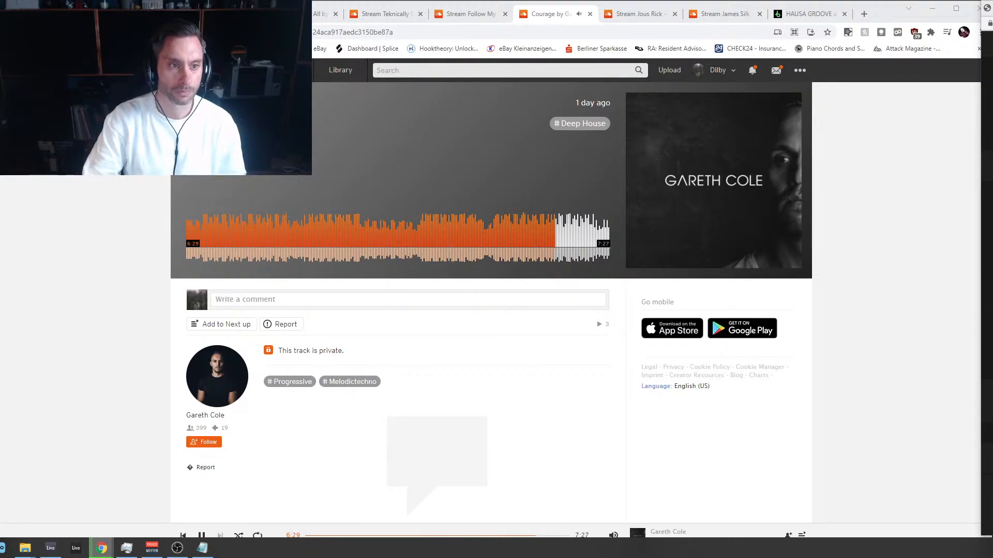
key(alt+Tab)
key(space)
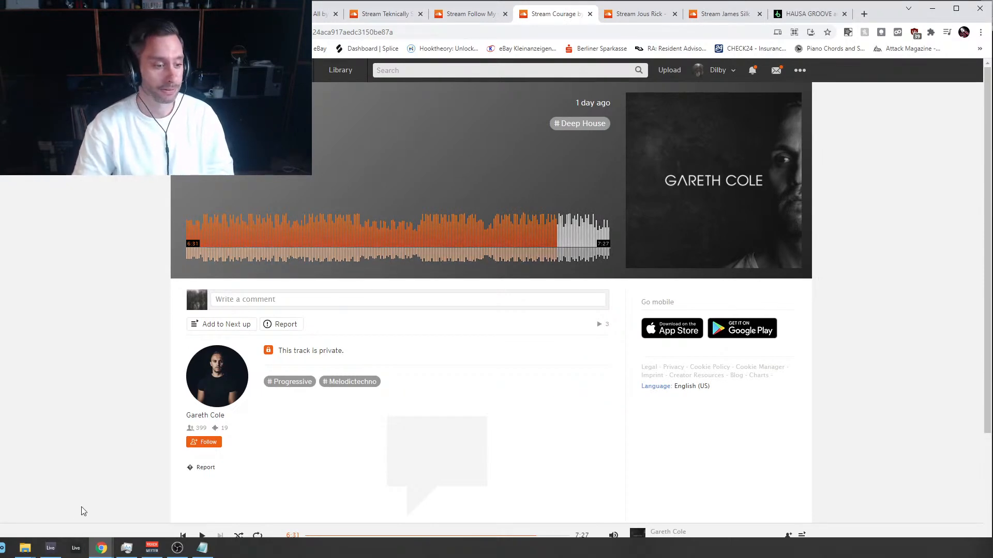
click(49, 552)
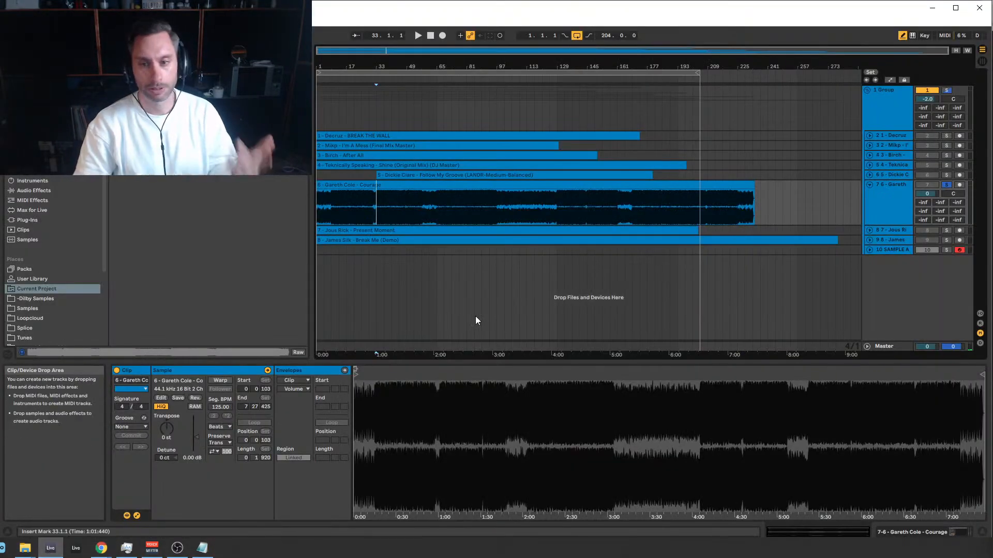
drag(704, 75, 753, 80)
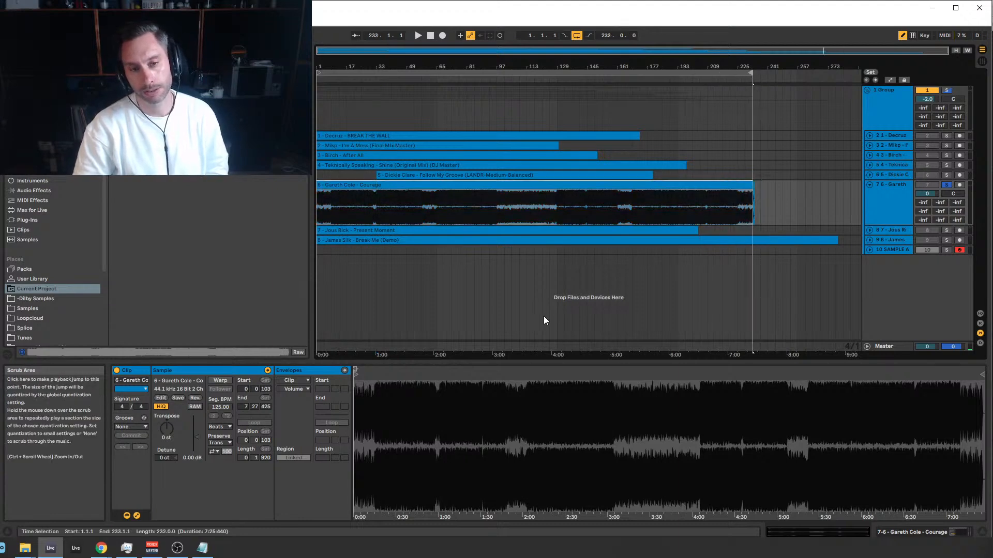
Examine the Courage clip's arrangement, highlighting bars 65 to 97 and marking bars 93, 117 and 125.
click(483, 216)
click(486, 217)
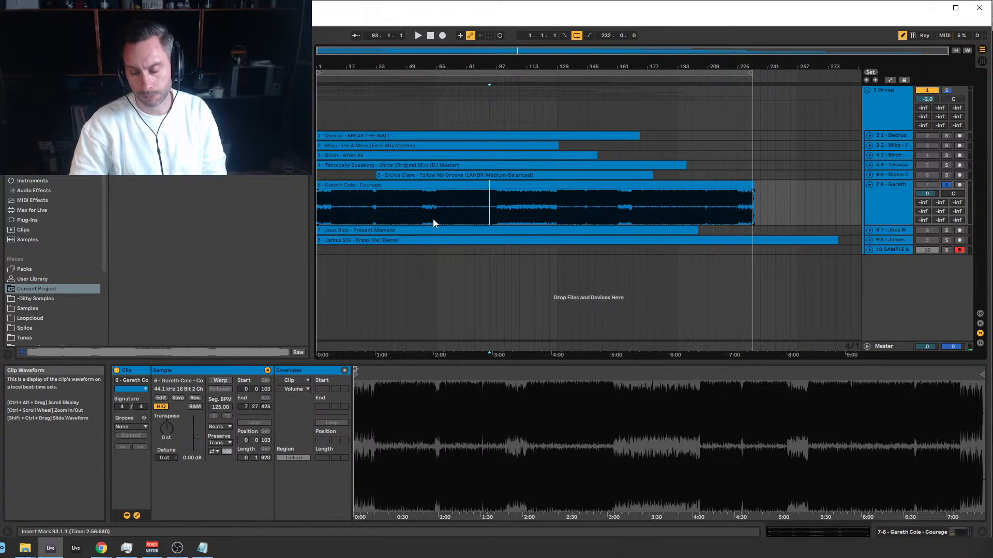
drag(450, 214, 499, 208)
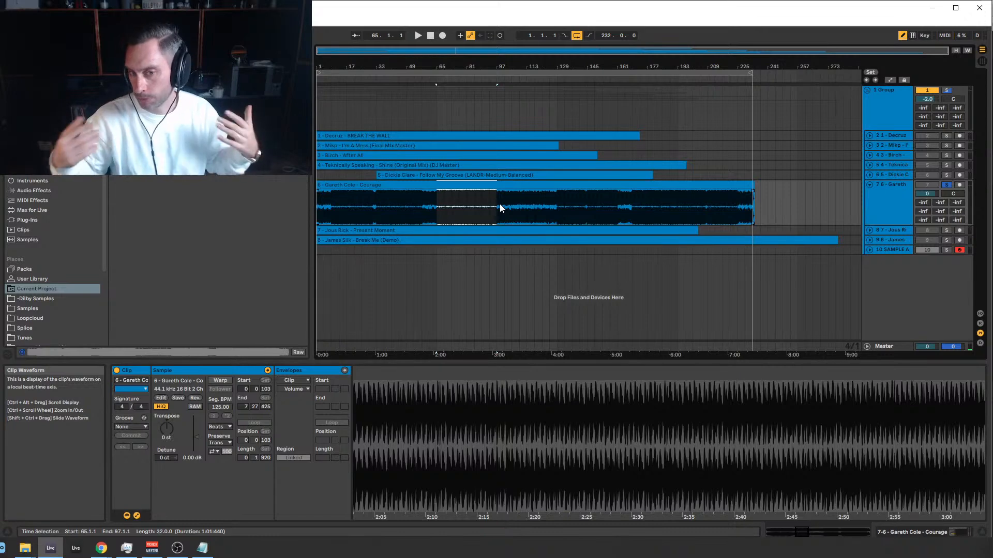
click(534, 206)
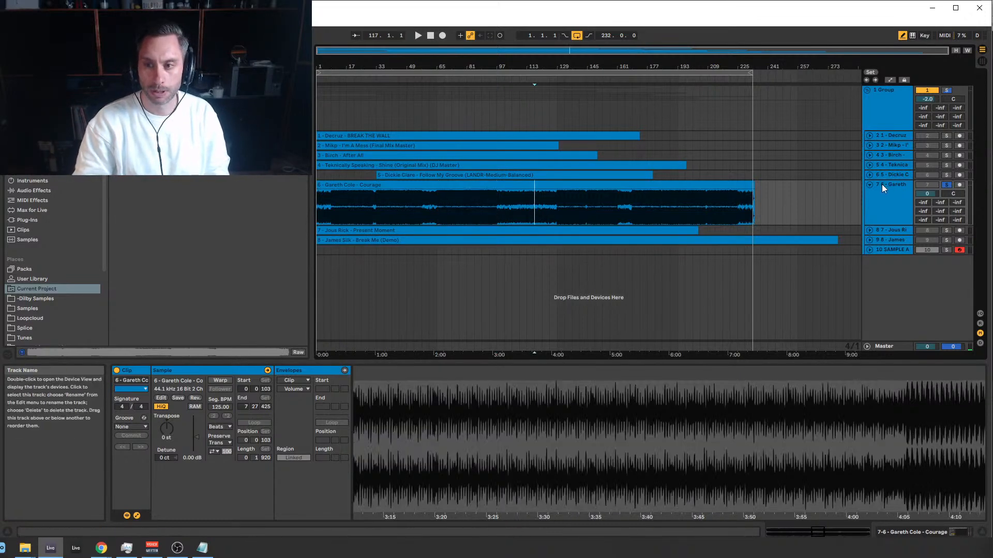
click(907, 187)
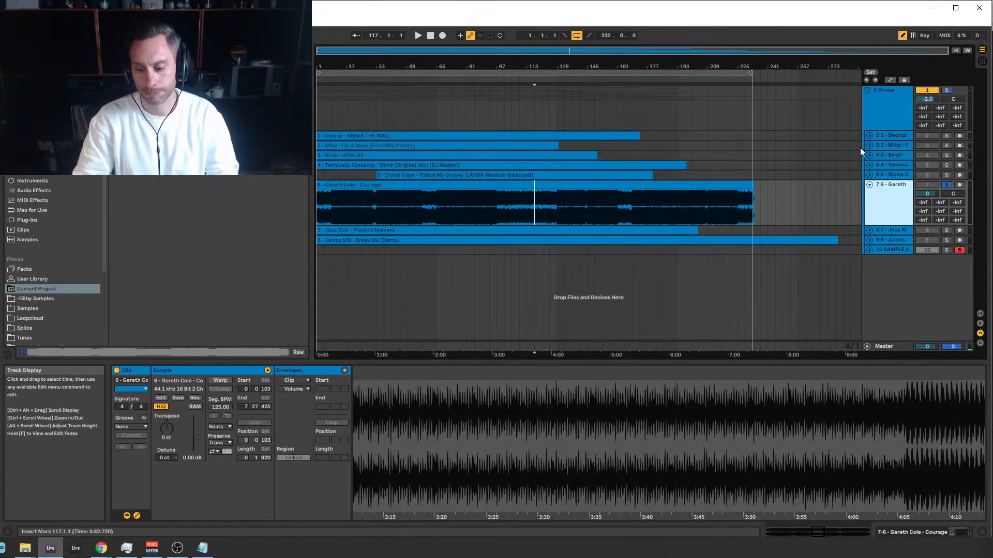
click(548, 200)
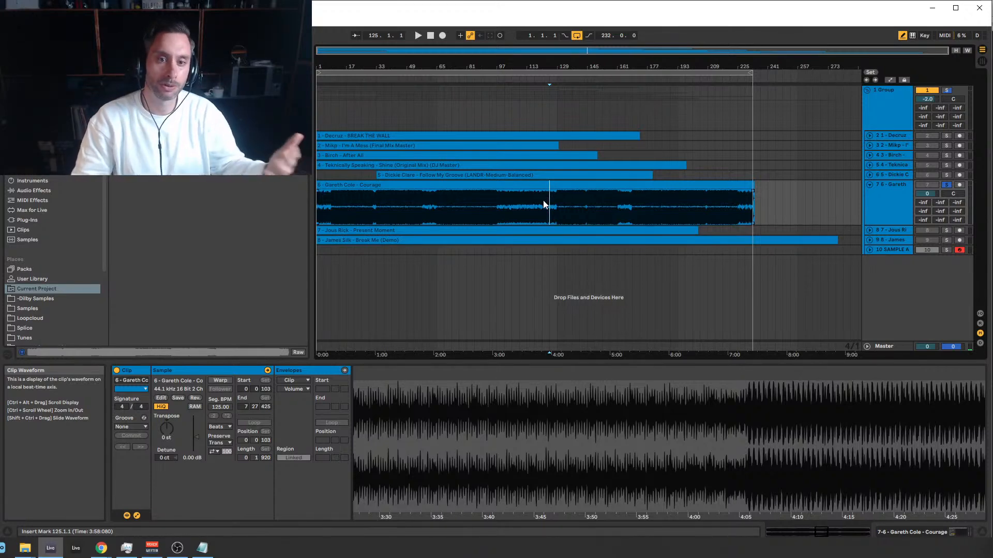
Play the Courage clip from bar 117, jump playback to bar 129, and stop.
click(535, 202)
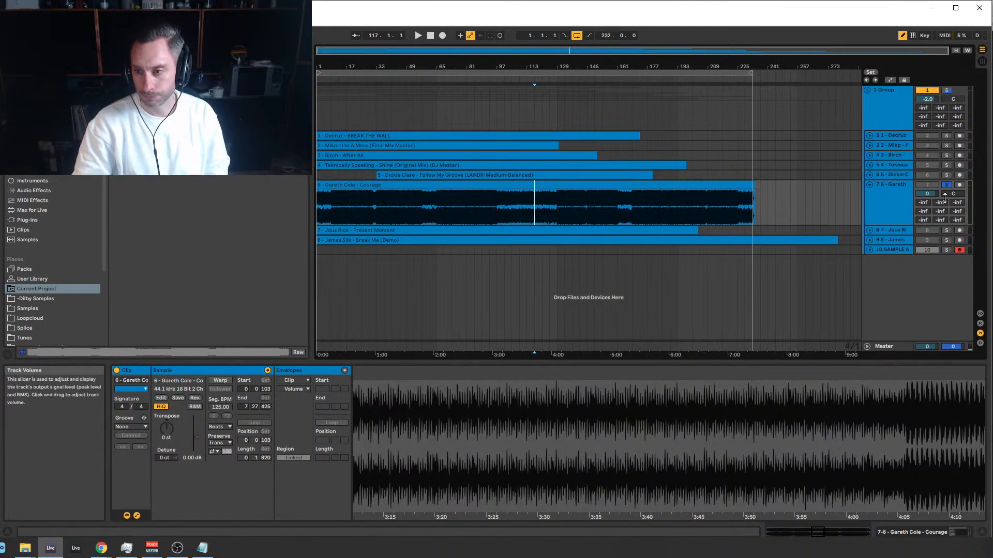
key(space)
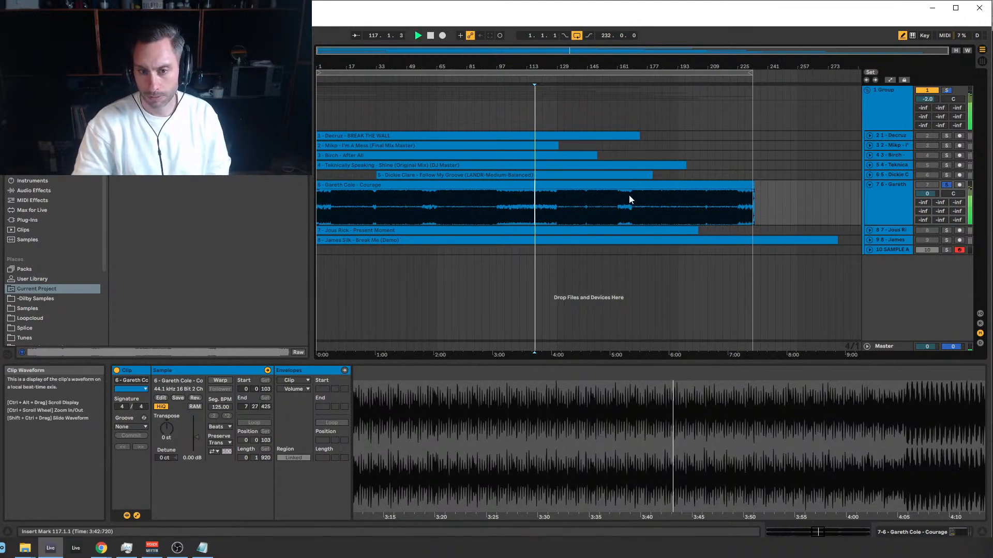
click(557, 209)
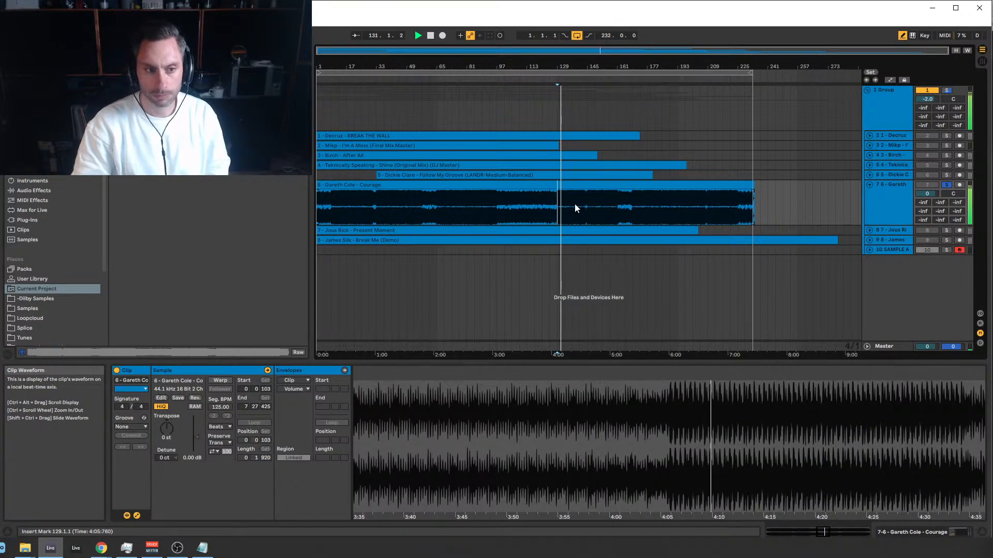
key(space)
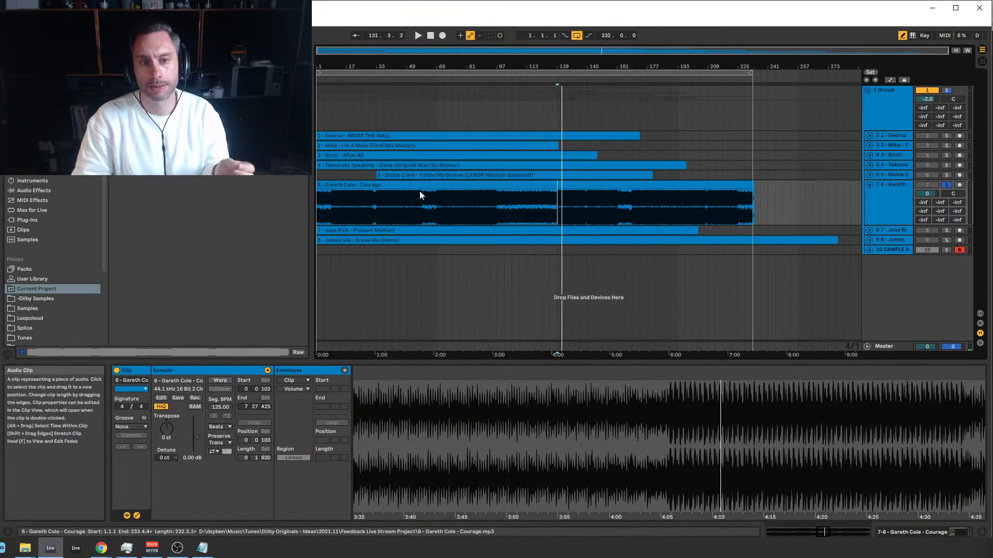
Highlight bars 49 to 53 of the Courage clip and inspect its waveform up close from bar 1.
drag(407, 215, 414, 217)
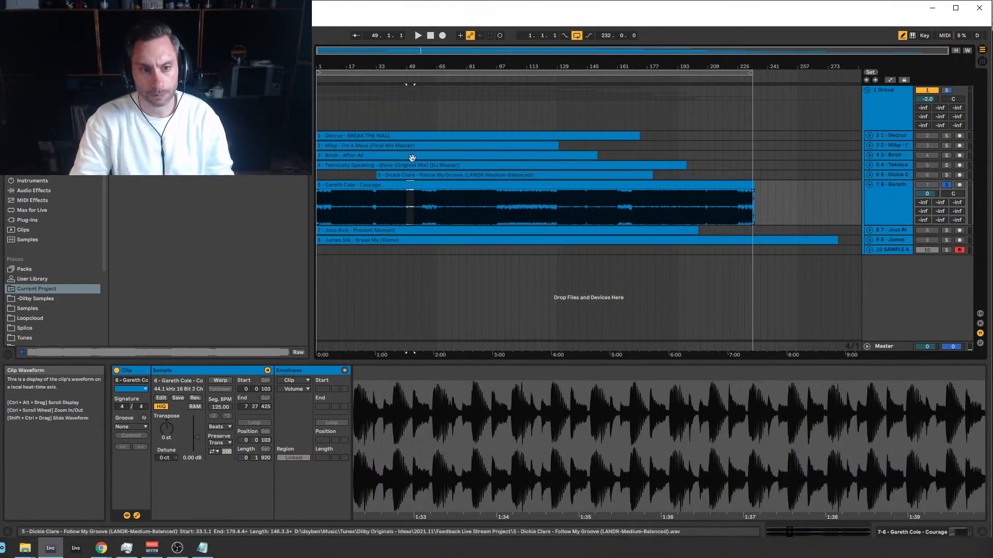
drag(393, 66, 393, 176)
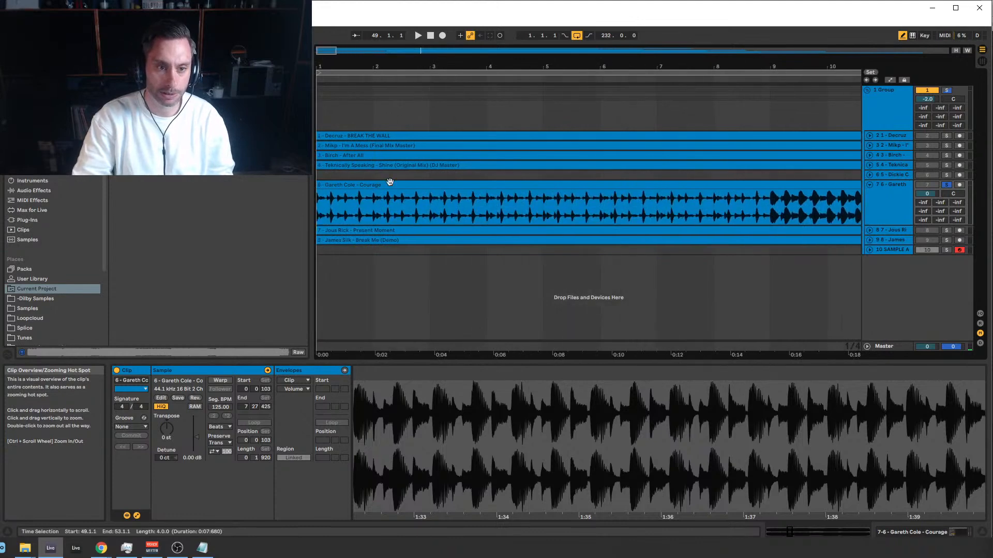
click(394, 184)
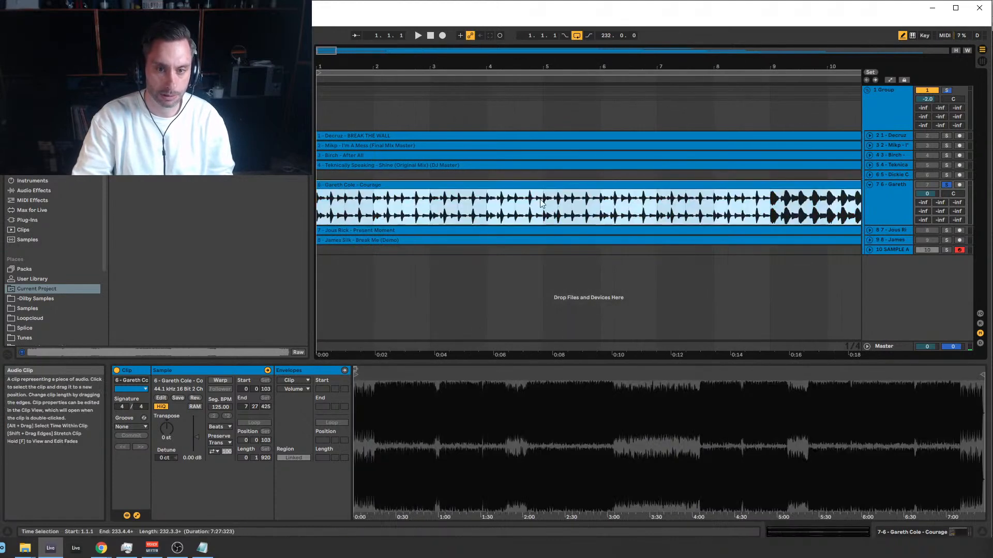
click(771, 206)
mouse_move(321, 51)
mouse_down()
mouse_move(386, 39)
mouse_move(394, 90)
mouse_move(391, 50)
mouse_up()
Place the insert marker at bar 33, show the Courage track's devices, and start playback.
click(357, 211)
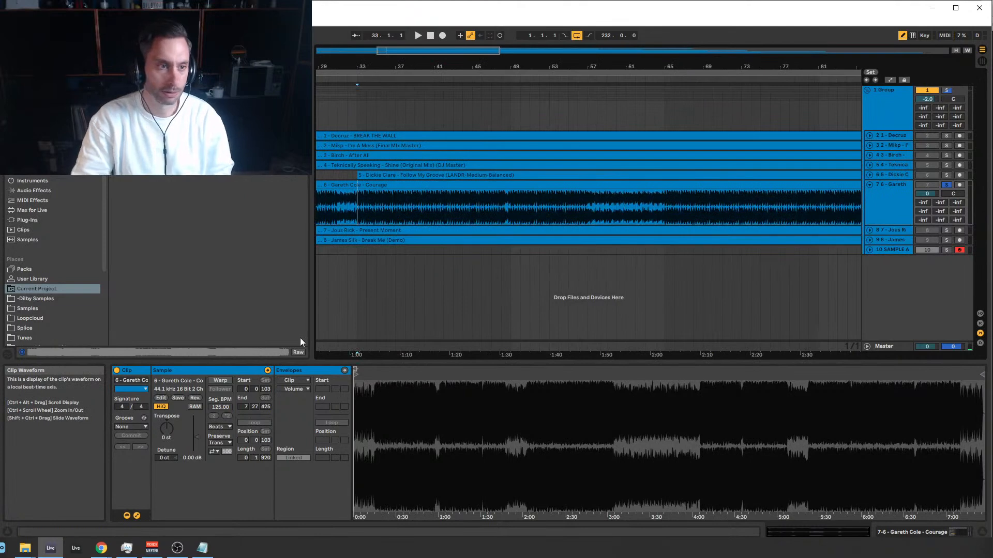
click(902, 187)
double_click(901, 185)
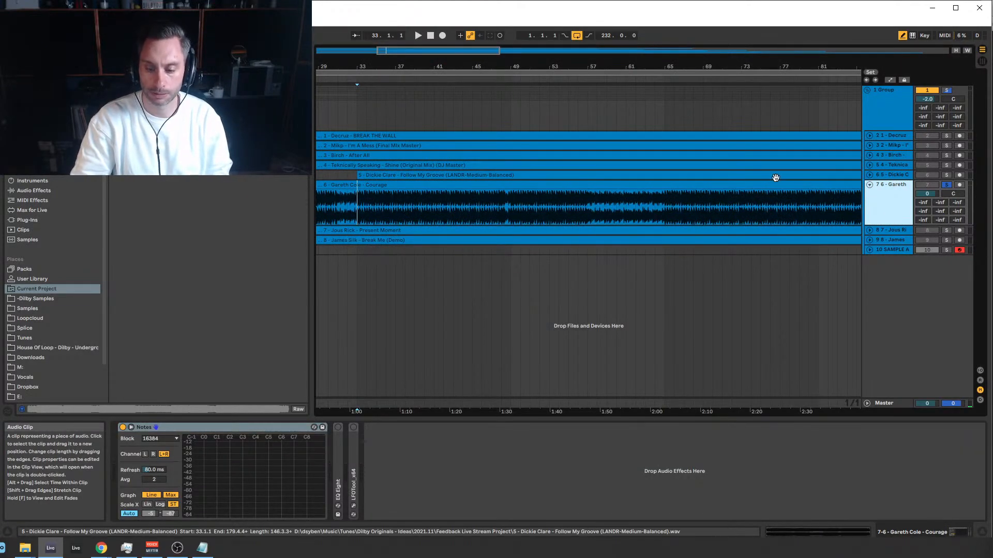
key(space)
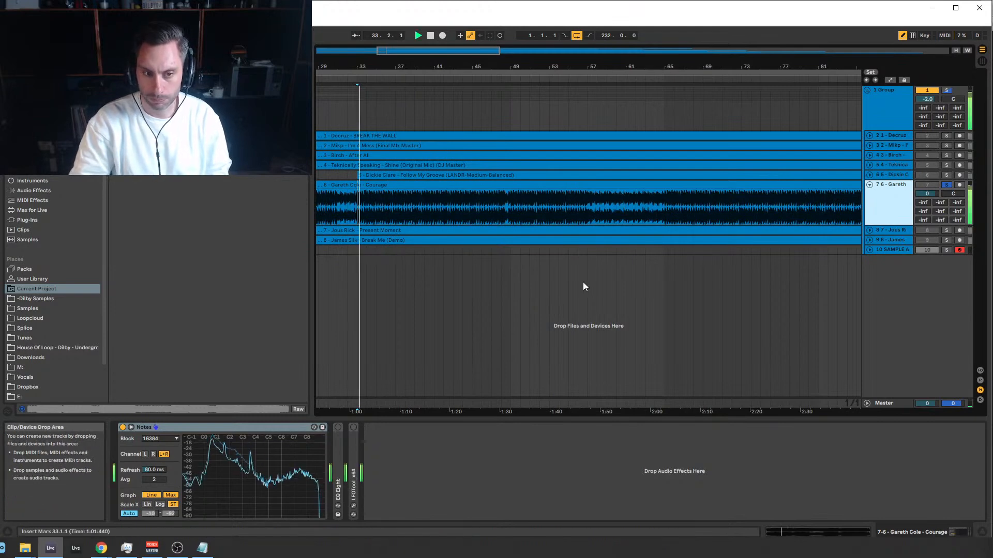
Copy Spectrum, WLM Meter and SPAN from the Follow My Groove track to the Courage track, and collapse the Notes device.
click(892, 174)
click(469, 427)
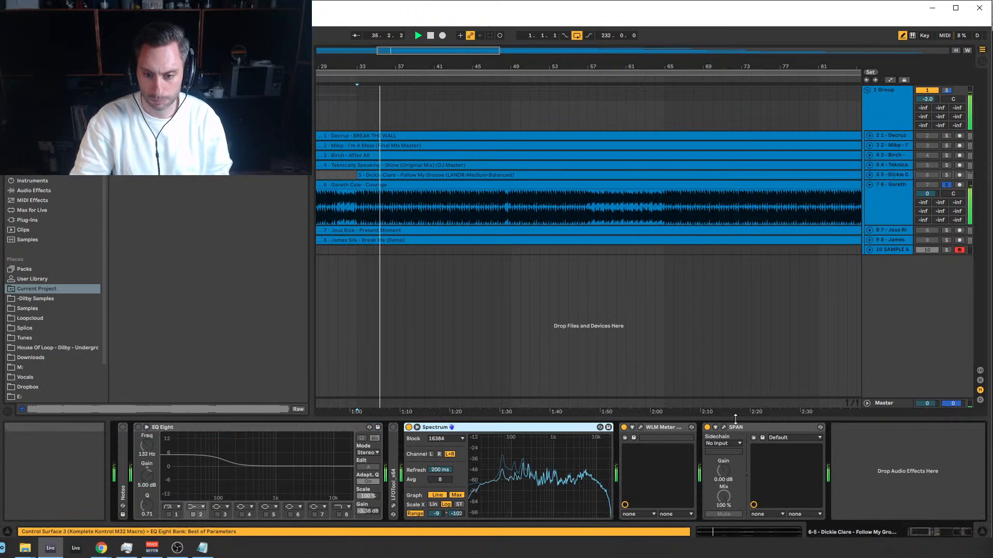
click(760, 429)
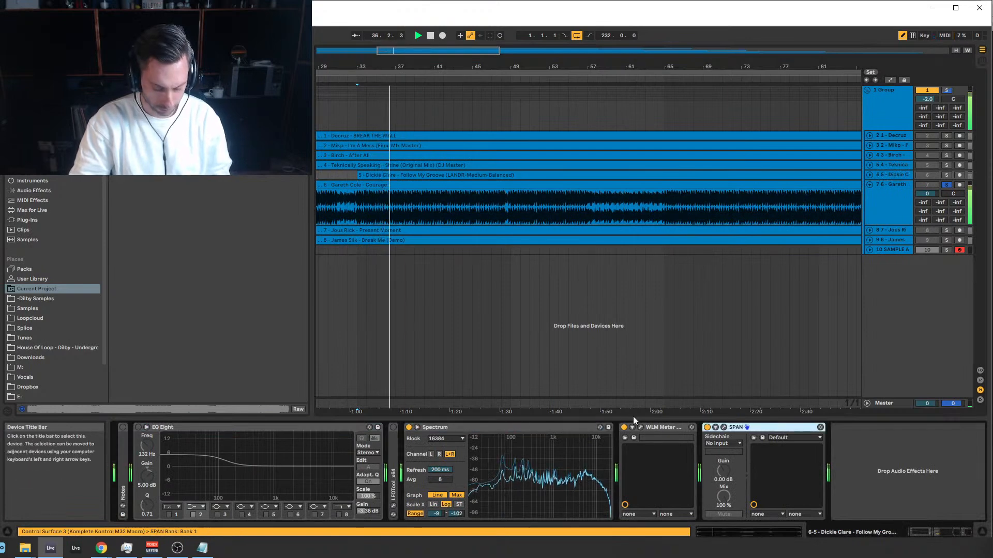
click(587, 428)
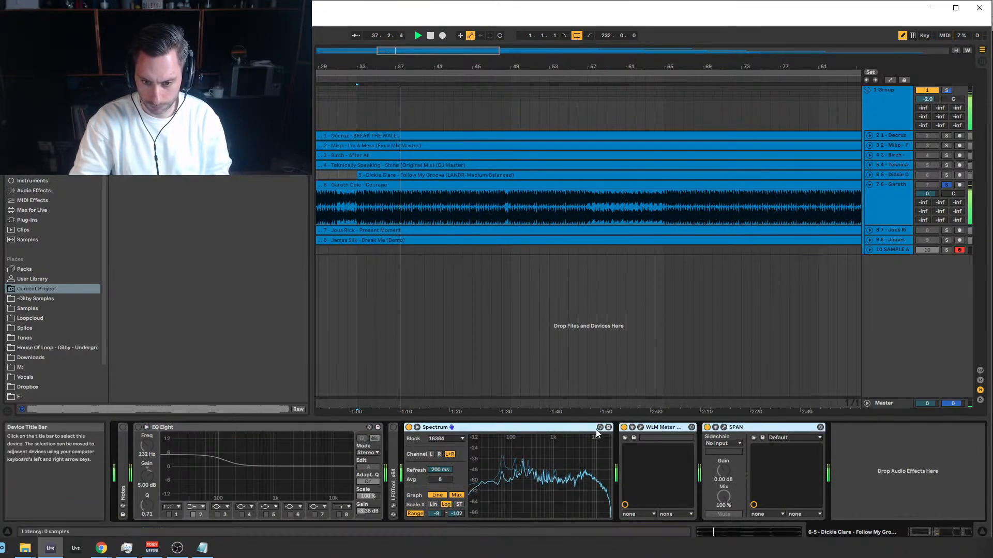
click(495, 212)
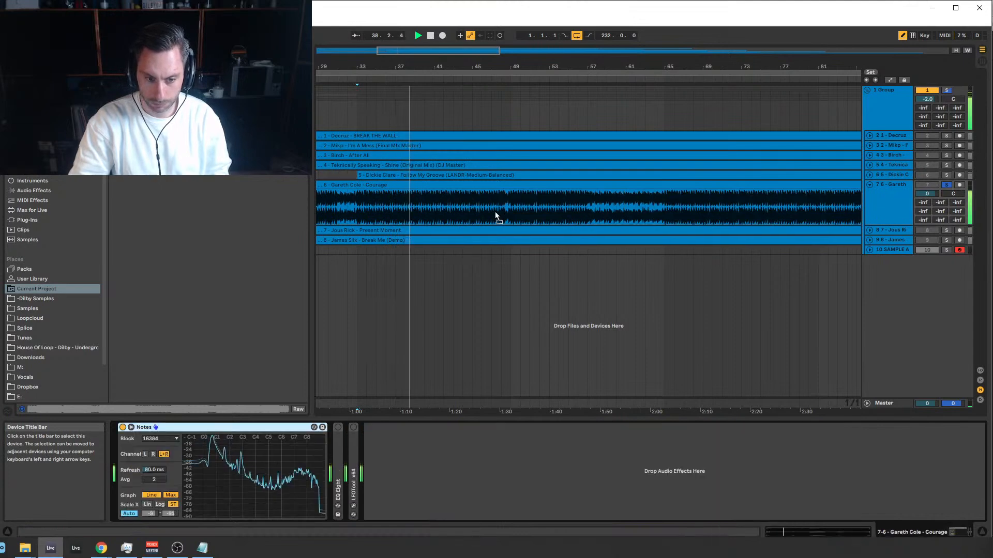
key(ctrl+v)
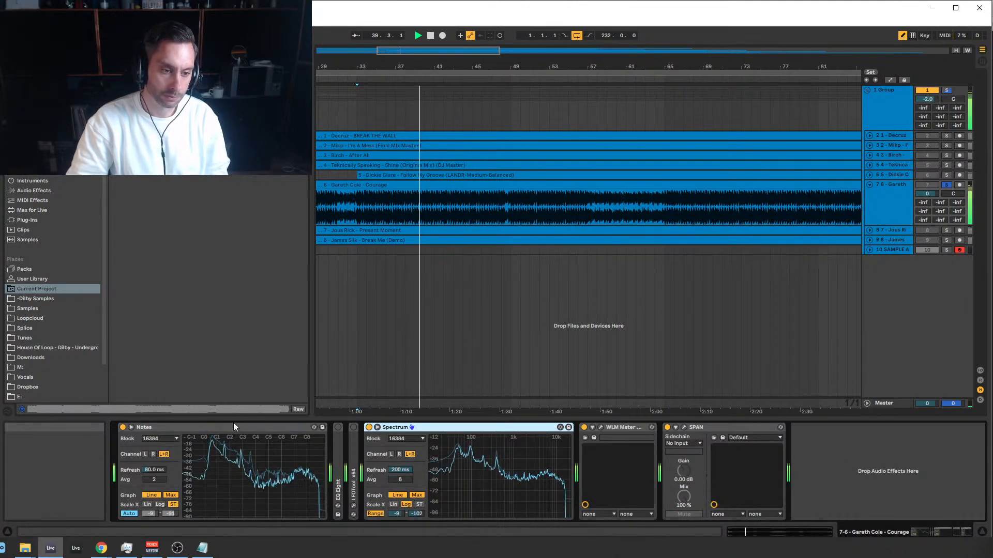
double_click(237, 426)
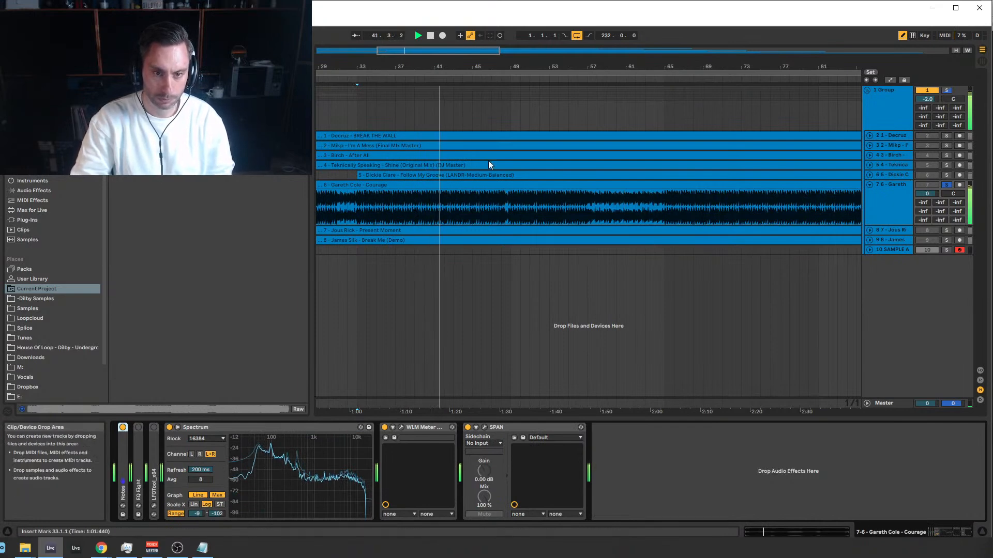
Open the Courage track's SPAN analyzer and examine its frequency spectrum while the section around bars 44 to 62 plays.
drag(423, 50, 417, 99)
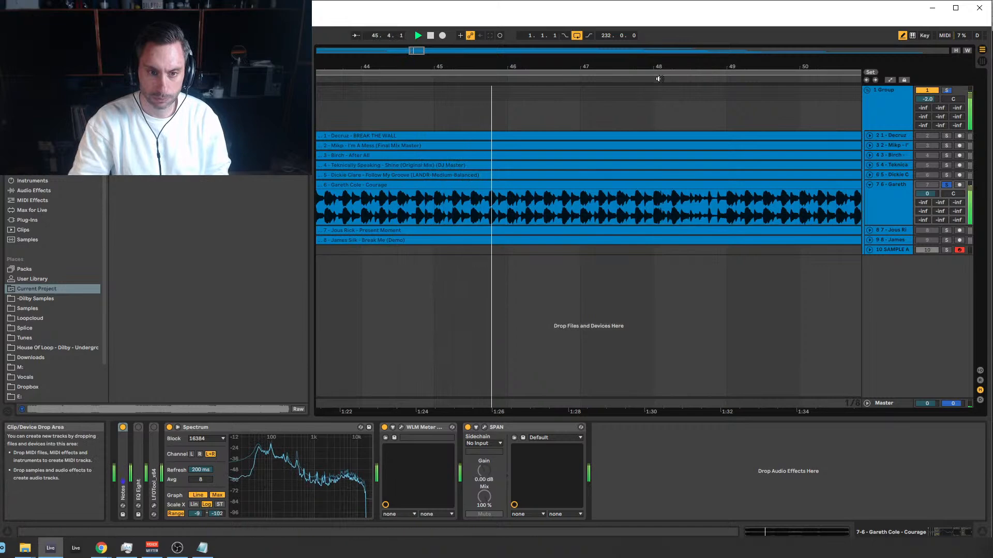
click(484, 427)
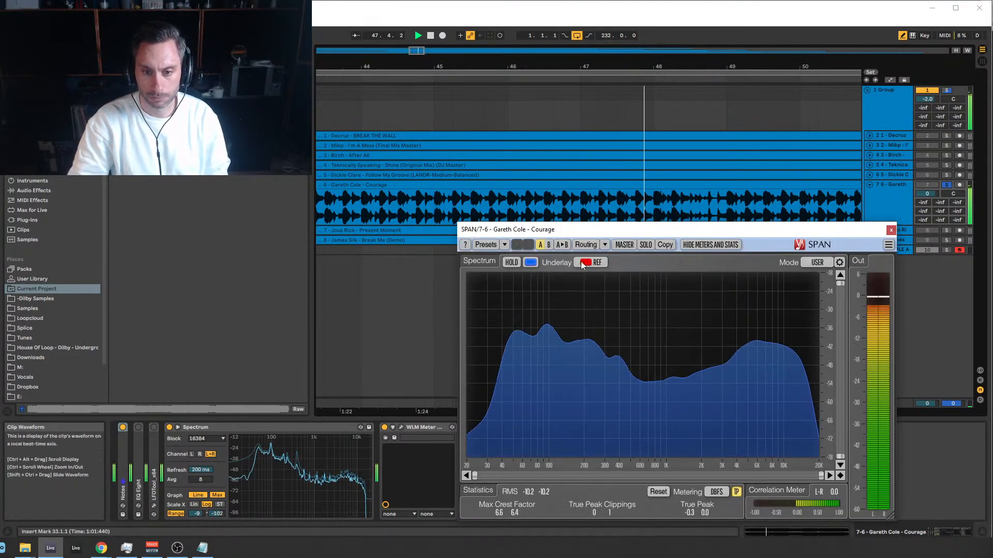
click(605, 112)
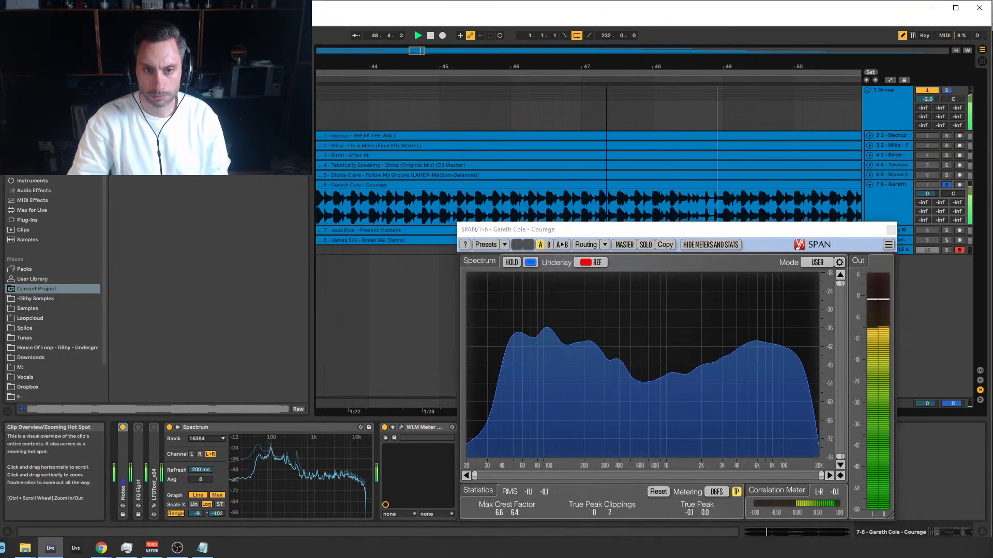
scroll(446, 290, down, 4)
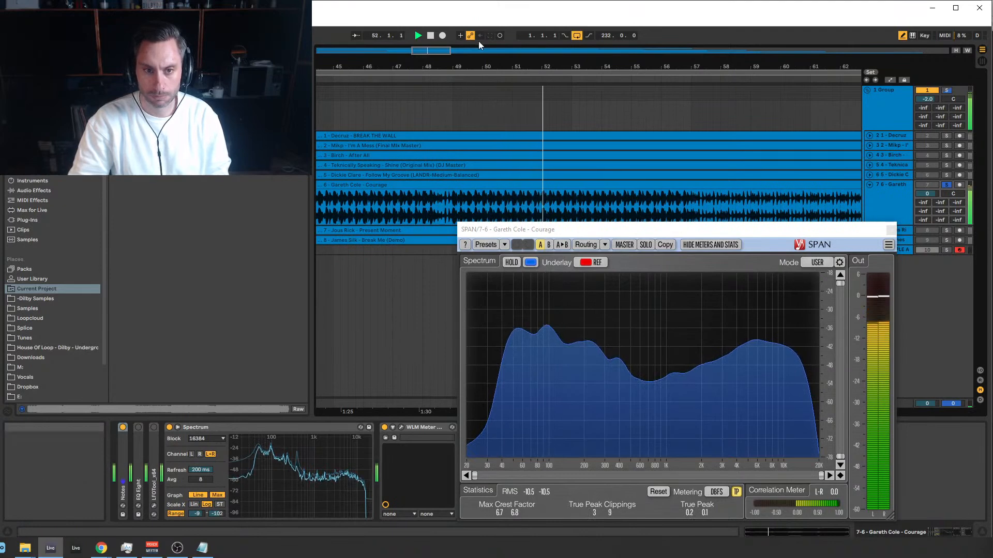
Set a one-beat loop at 49.2.3 on the Courage track, select 49.2.3 to 49.3.1, and briefly audition it.
drag(420, 51, 424, 116)
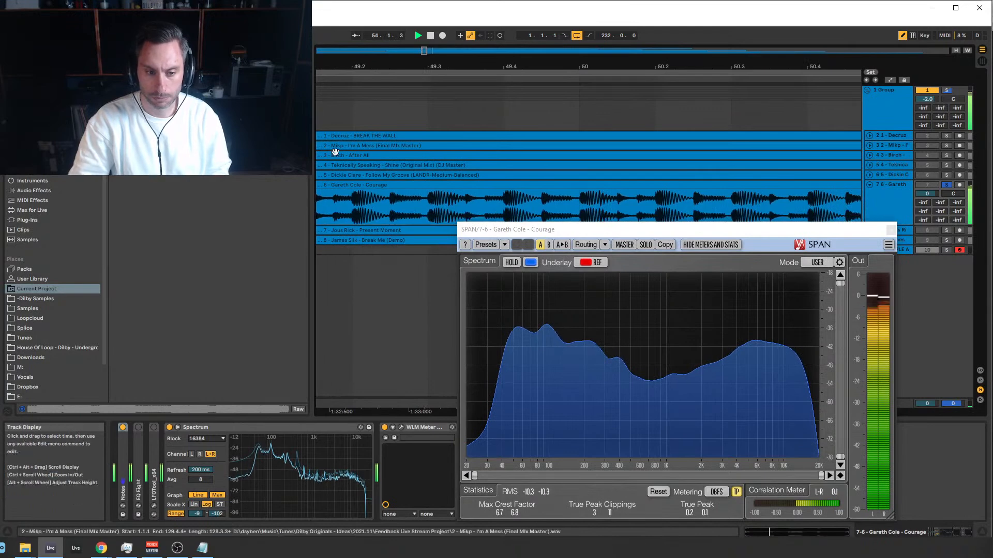
click(389, 200)
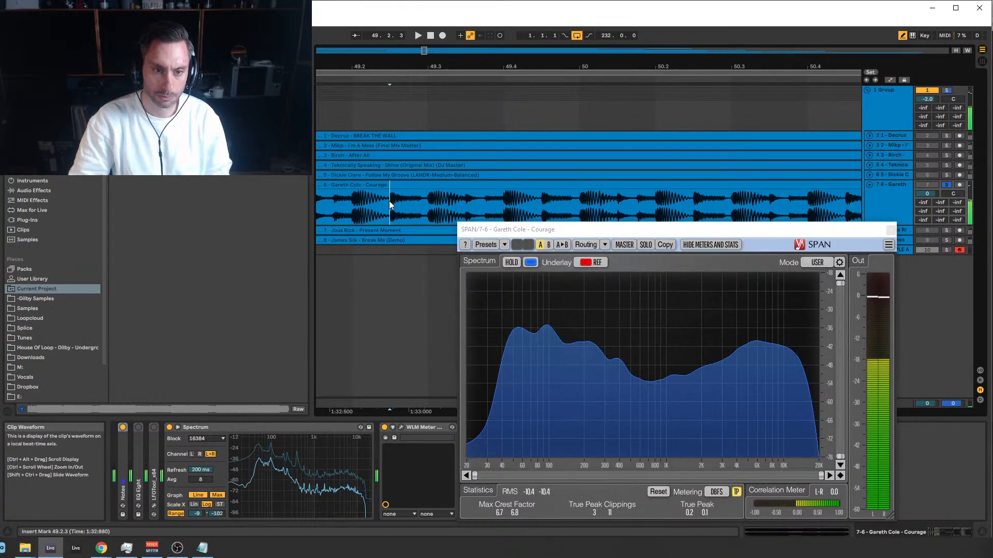
drag(421, 203, 393, 205)
key(ctrl+l)
key(space)
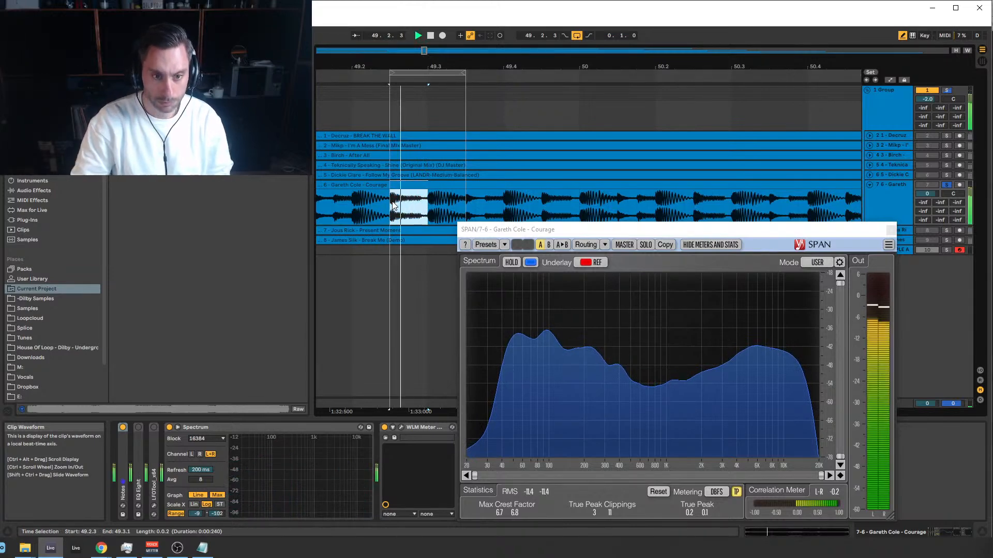
key(space)
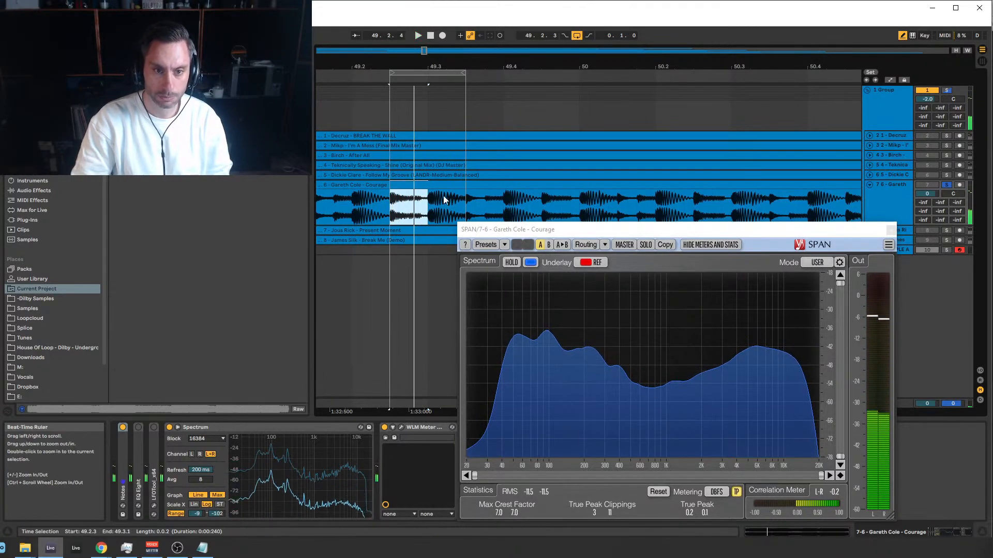
Split the Courage clip at 49.3.1 and move the second part to start at 49.3.4.
click(427, 197)
key(ctrl+e)
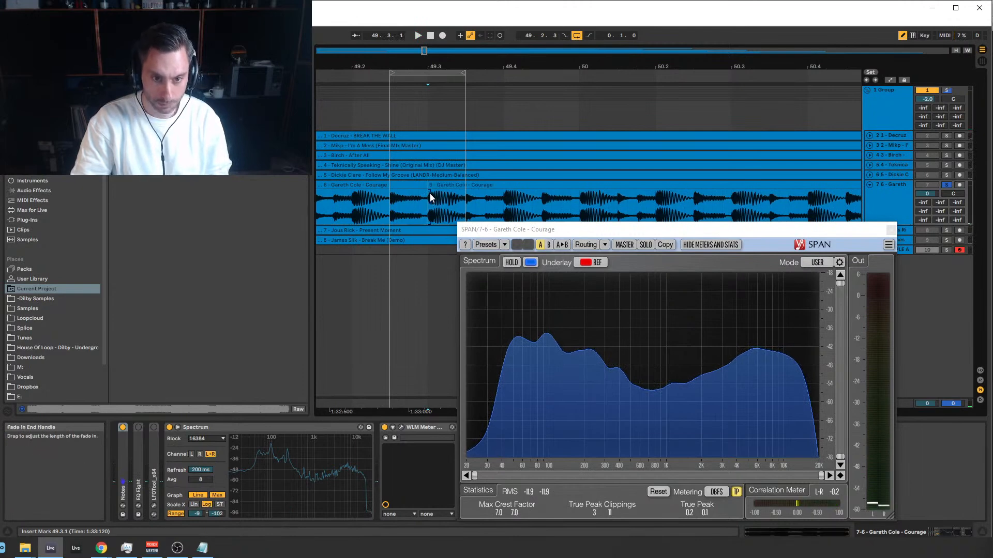
drag(452, 193, 484, 185)
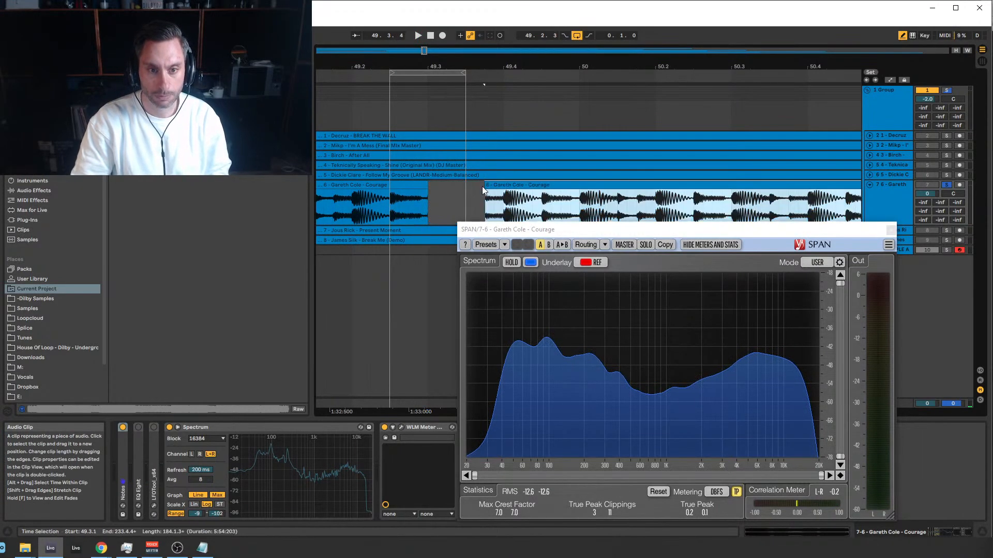
Audition the one-beat loop from 49.2.3 on the Courage track, and move the second clip part to start at 49.2.3.
click(424, 74)
click(424, 74)
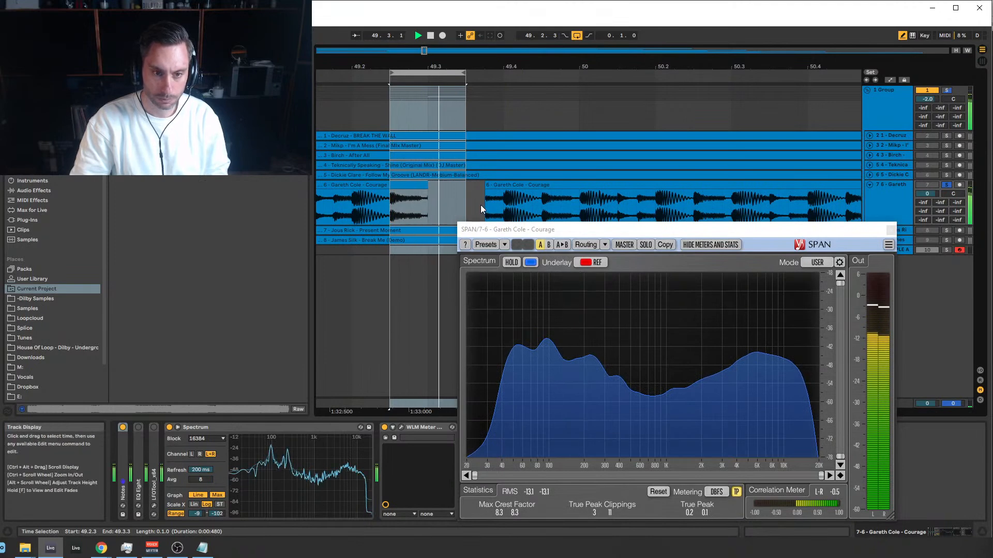
key(space)
drag(426, 50, 425, 37)
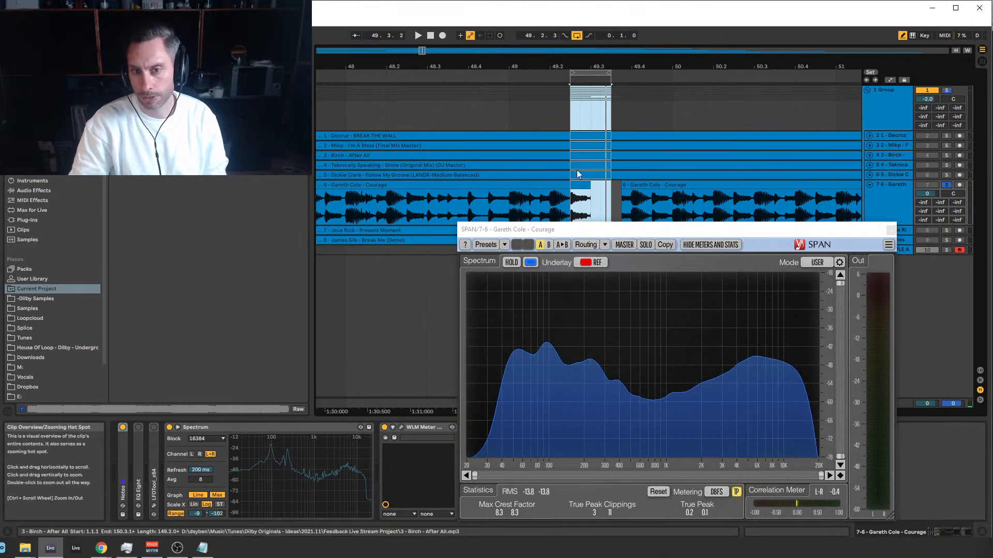
drag(621, 187, 571, 185)
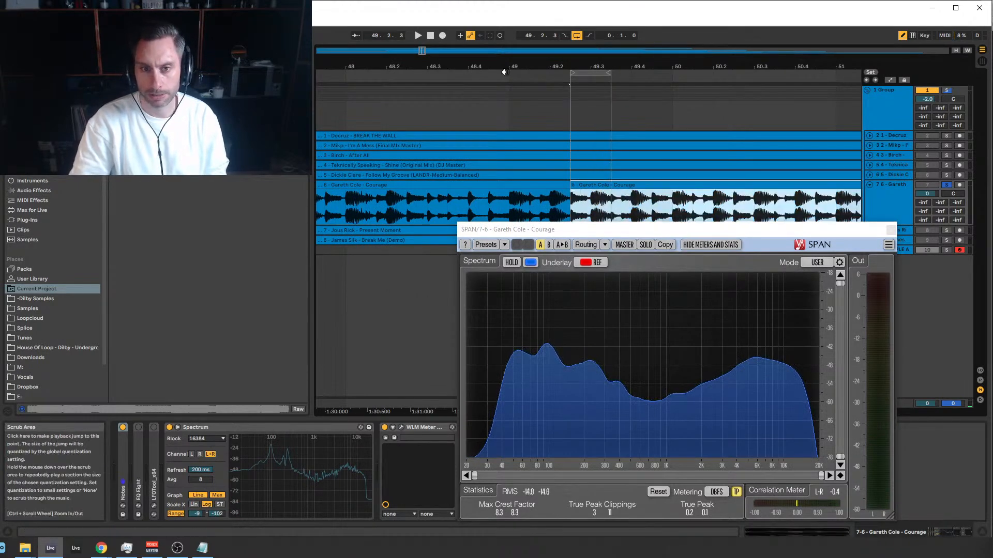
Loop bar 76 on the Courage track from 76.1.1 to 77.1.1 and split the clip at both ends of that bar.
drag(421, 50, 421, 31)
drag(479, 51, 484, 50)
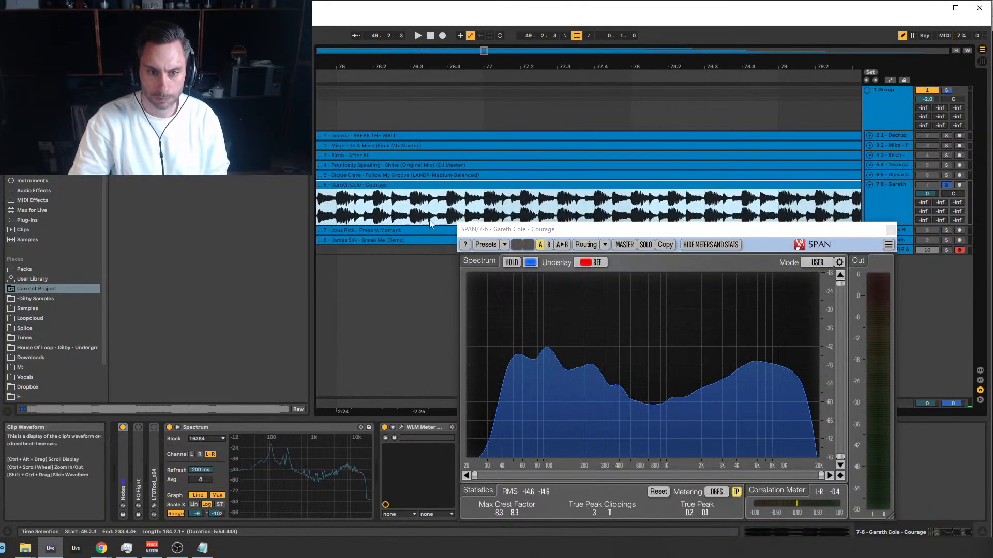
click(391, 206)
drag(336, 205, 485, 198)
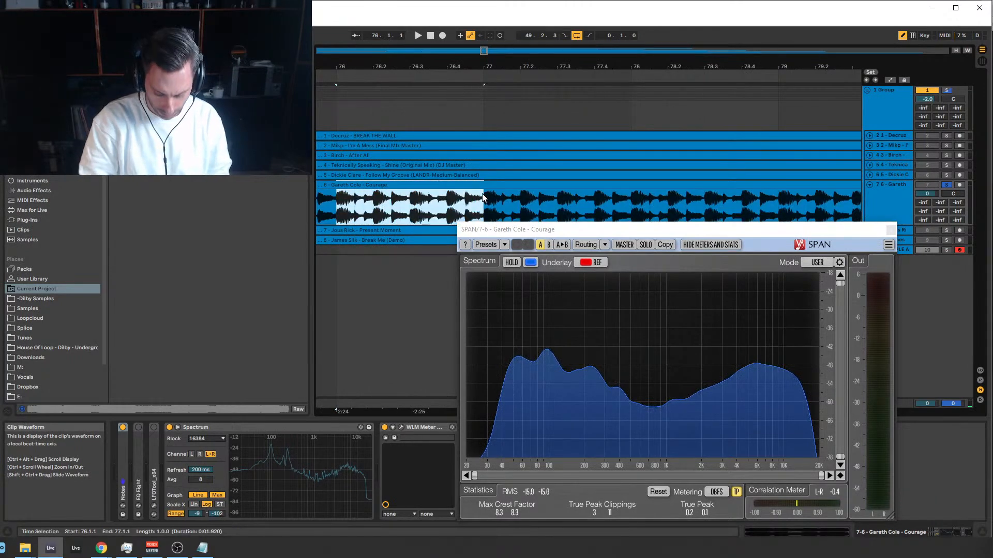
key(ctrl+l)
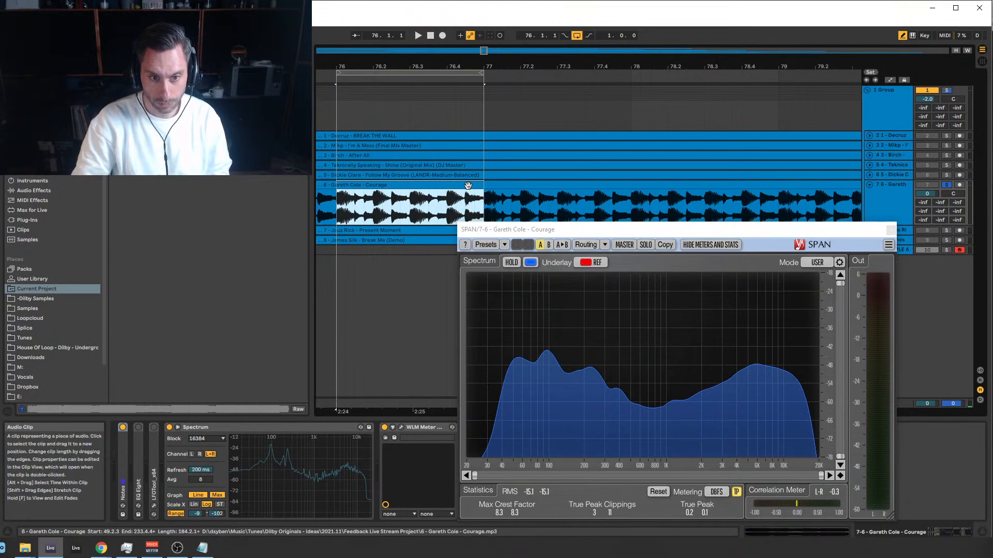
key(ctrl+e)
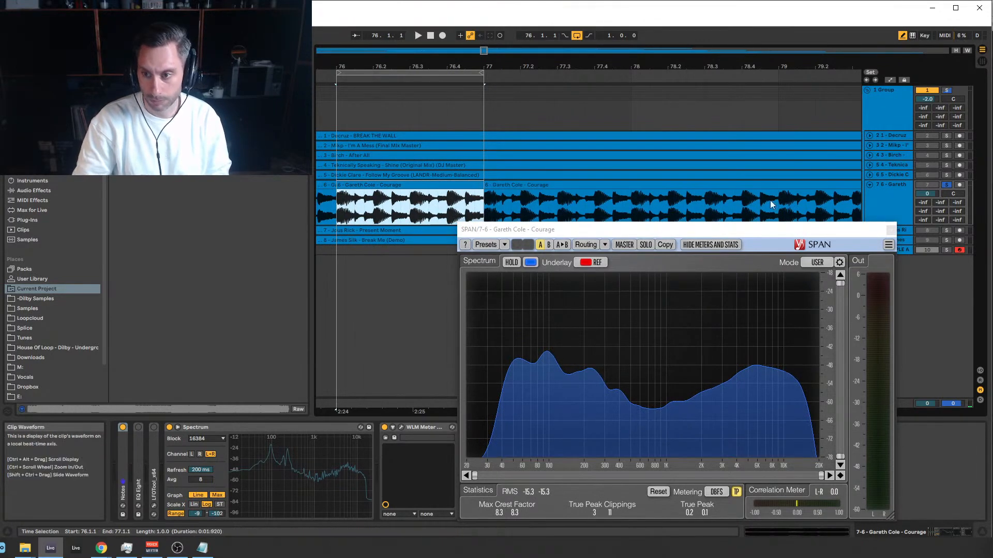
Close the SPAN window and show the Courage track's device chain.
double_click(378, 201)
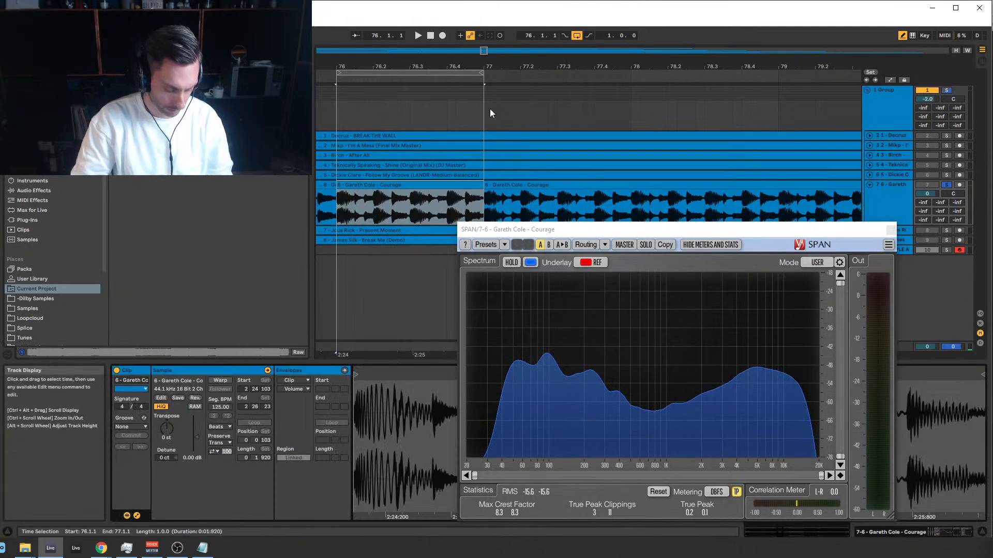
click(904, 203)
click(891, 229)
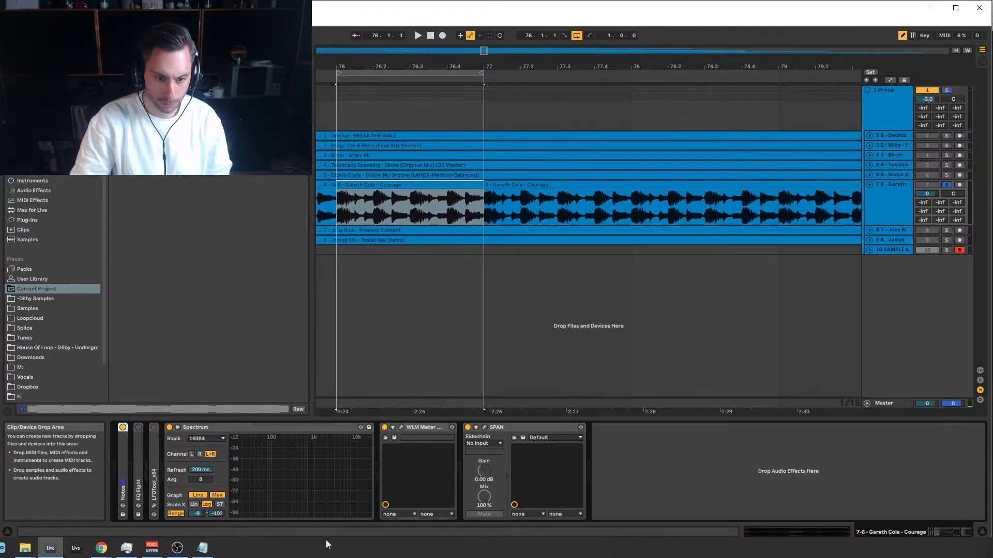
Expand and enable EQ Eight on the Courage track, and low-pass with band 8 at 144 Hz while auditioning bar 76.
double_click(137, 449)
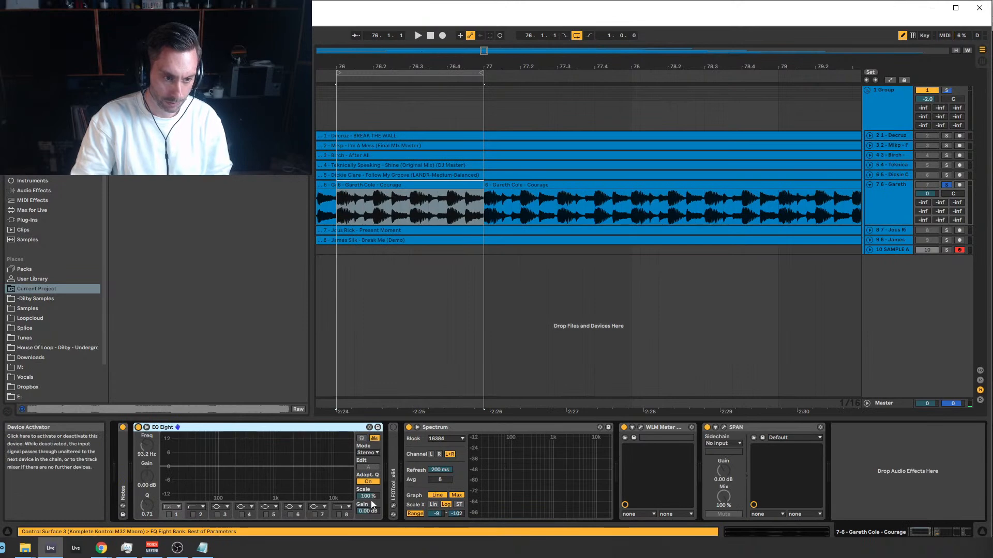
click(339, 514)
drag(147, 445, 147, 470)
key(space)
drag(257, 474, 228, 472)
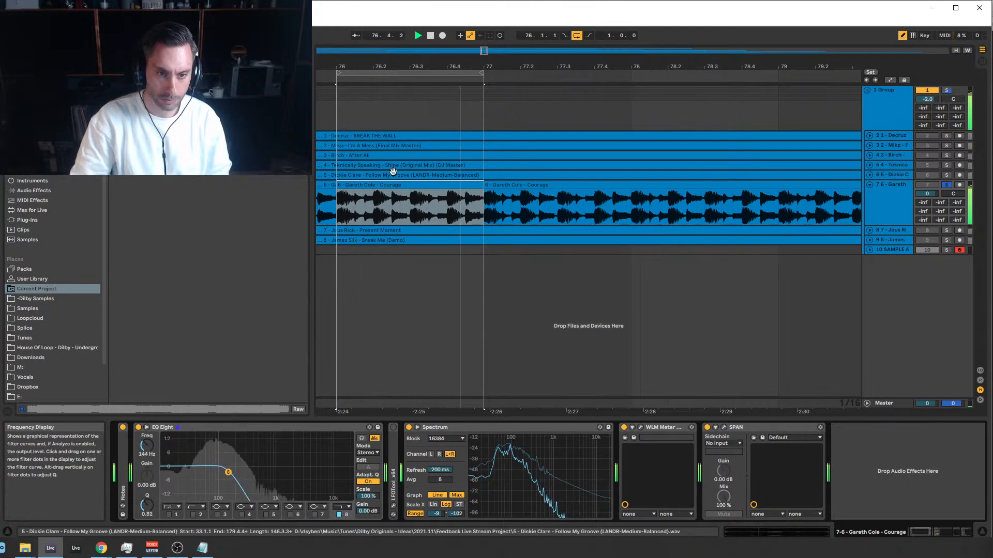
key(space)
click(357, 185)
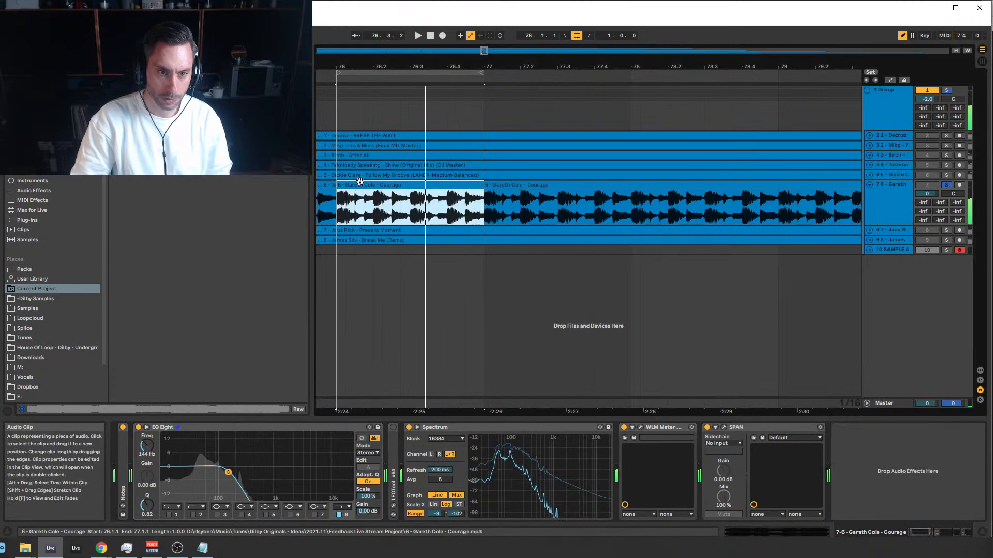
Split the bar 76 Courage clip at 76.1.3, 76.2.1, 76.2.3, 76.3.1, 76.3.4, 76.4.1 and 76.4.3.
mouse_move(485, 51)
mouse_down()
mouse_move(483, 85)
mouse_move(482, 65)
mouse_up()
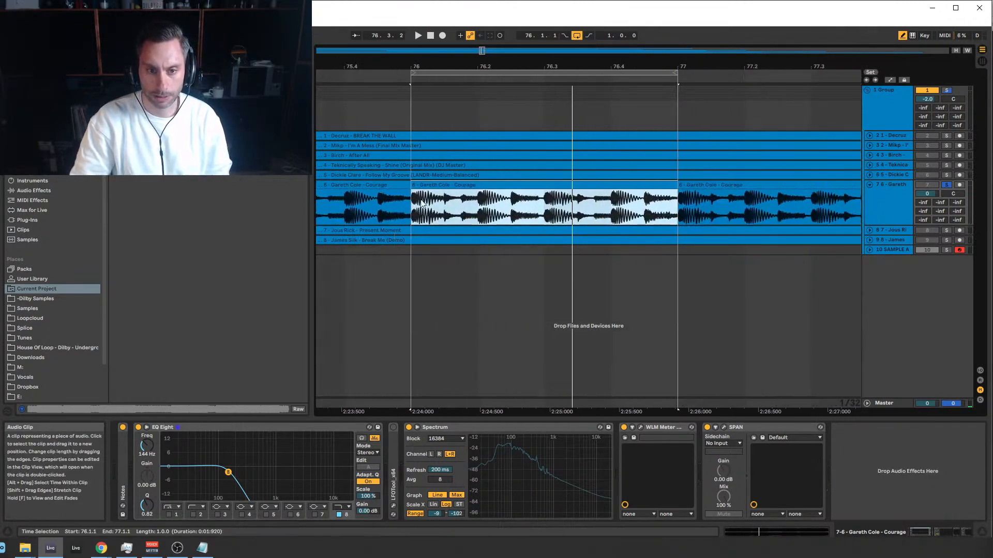
drag(442, 202, 637, 209)
key(ctrl+e)
key(ctrl+e)
key(ctrl+e)
key(ctrl+e)
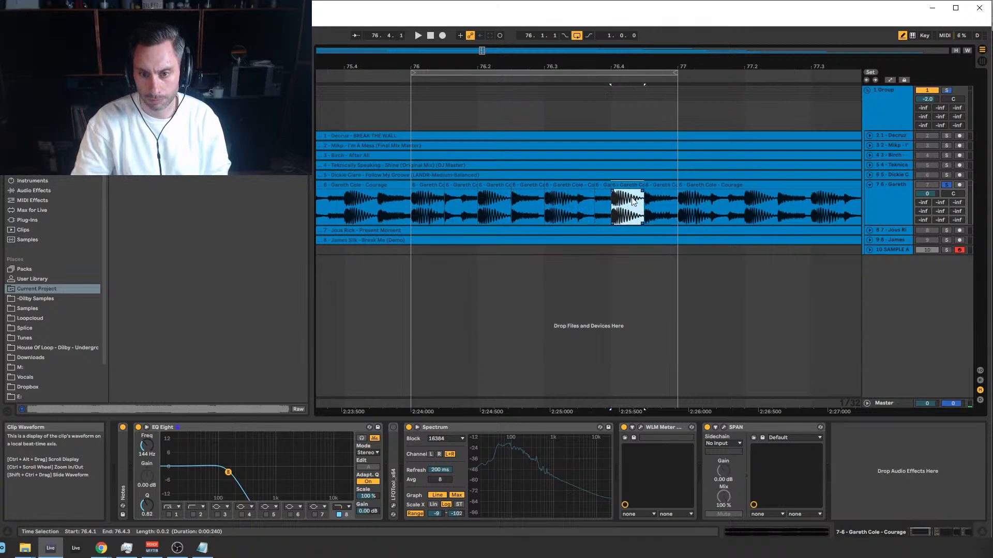
Deactivate the on-beat kick slices at 76.4.1, 76.3.1, 76.2.1 and 76.1.1, and audition the remaining low end in the loop.
key(0)
click(558, 186)
key(0)
click(492, 190)
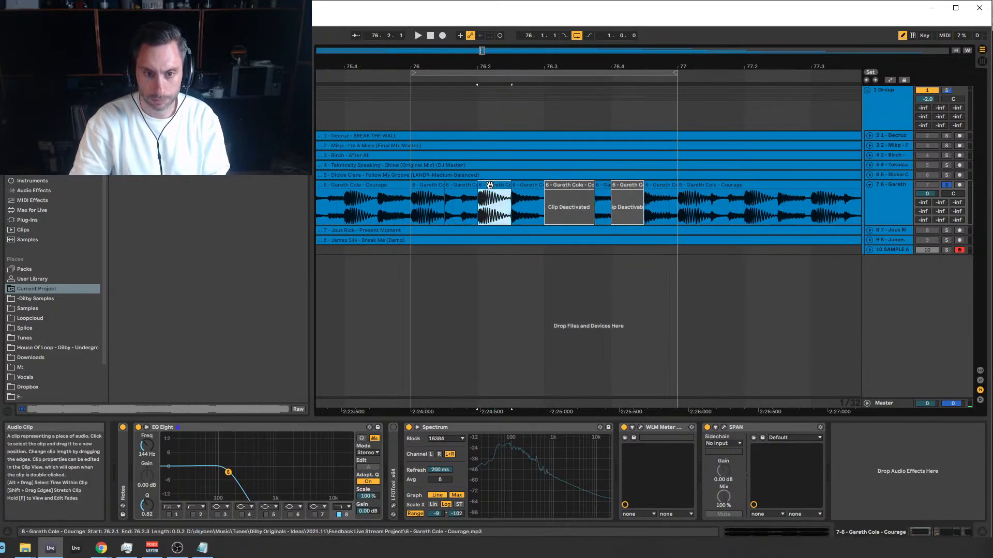
key(0)
click(428, 185)
key(space)
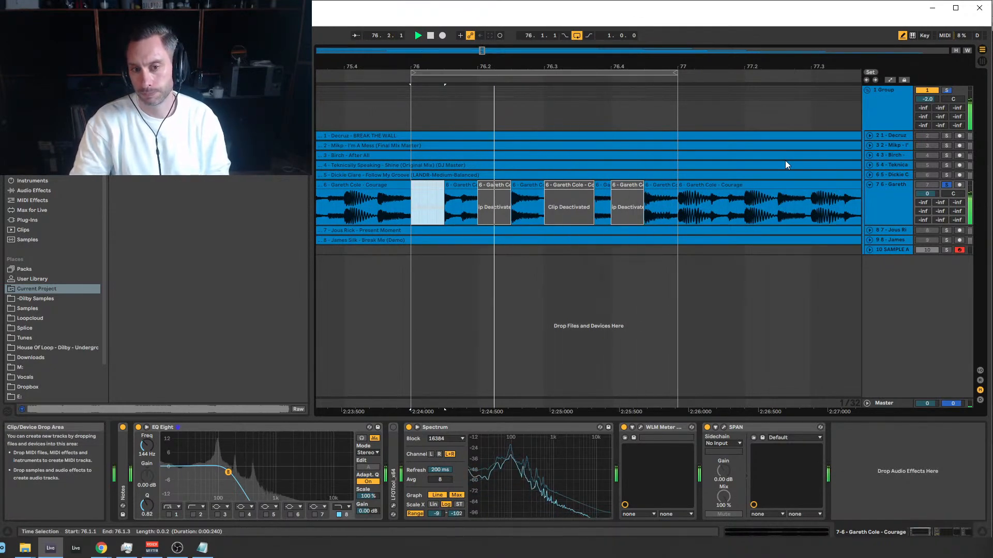
key(space)
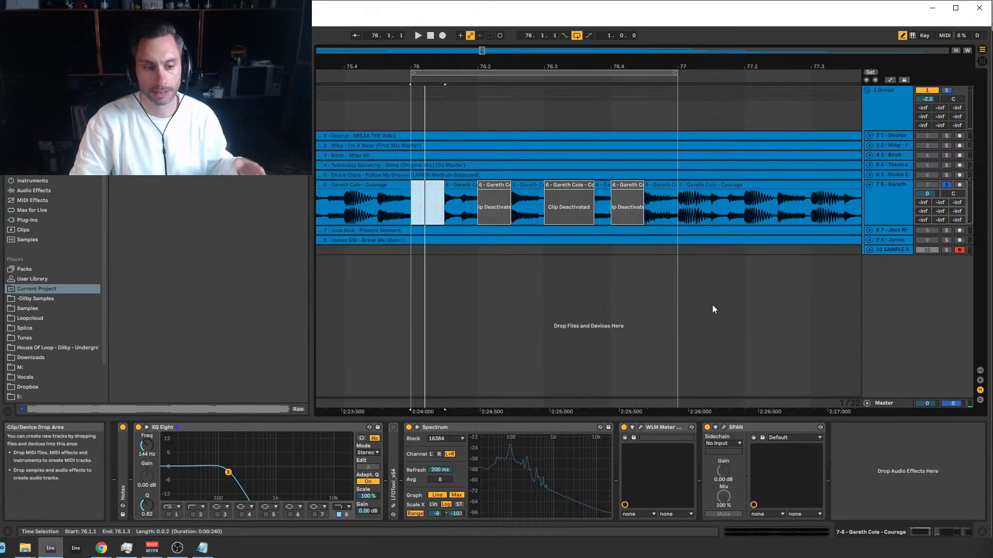
key(0)
click(679, 209)
click(430, 207)
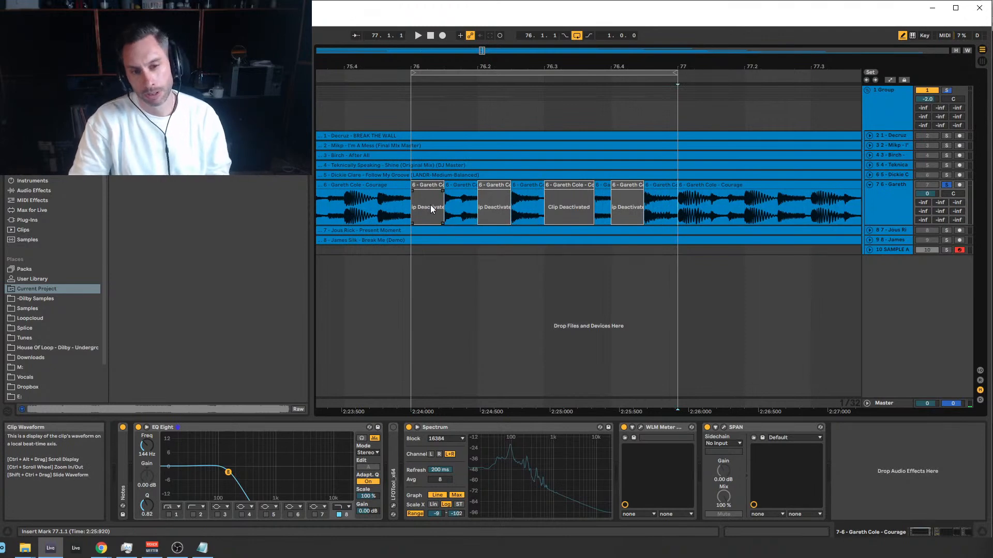
drag(414, 207, 644, 211)
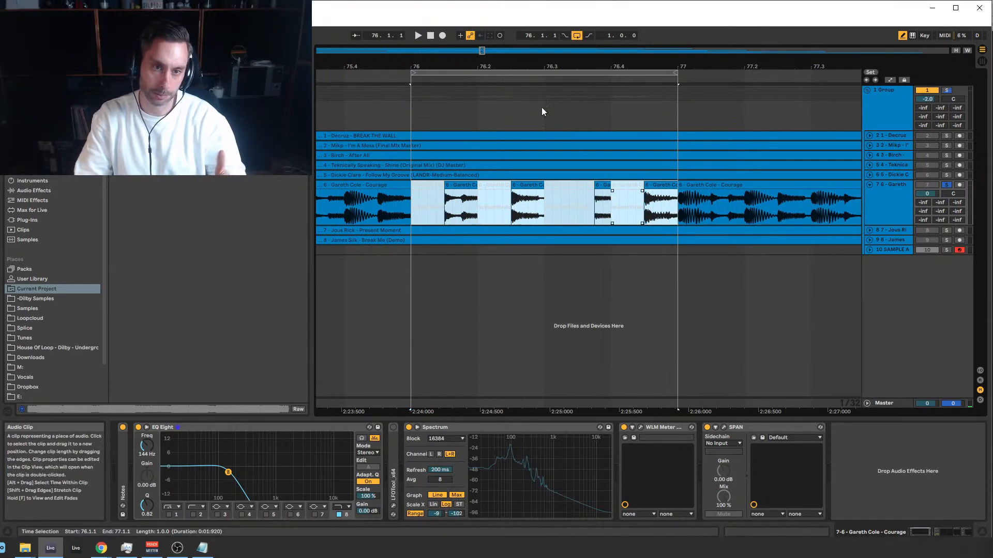
drag(482, 49, 484, 51)
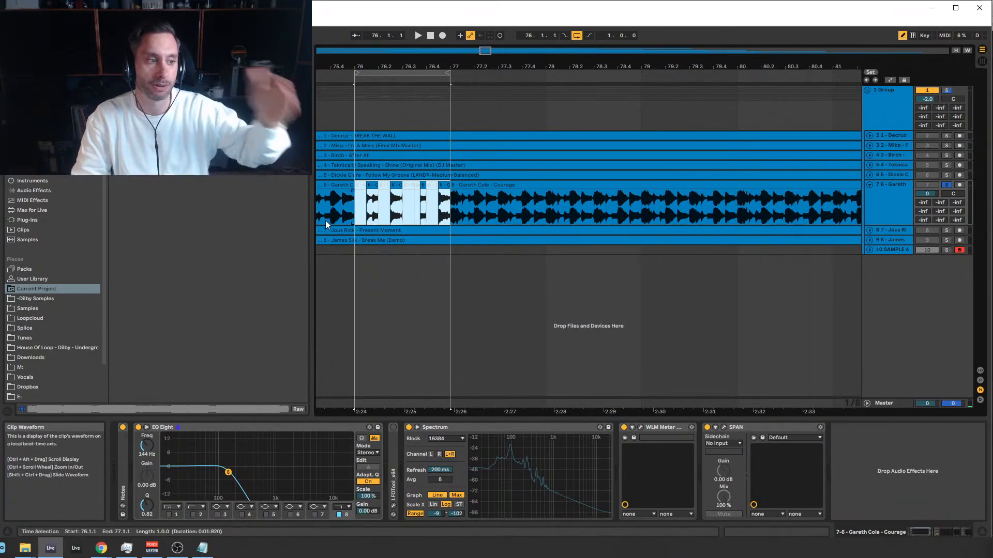
drag(355, 211, 453, 212)
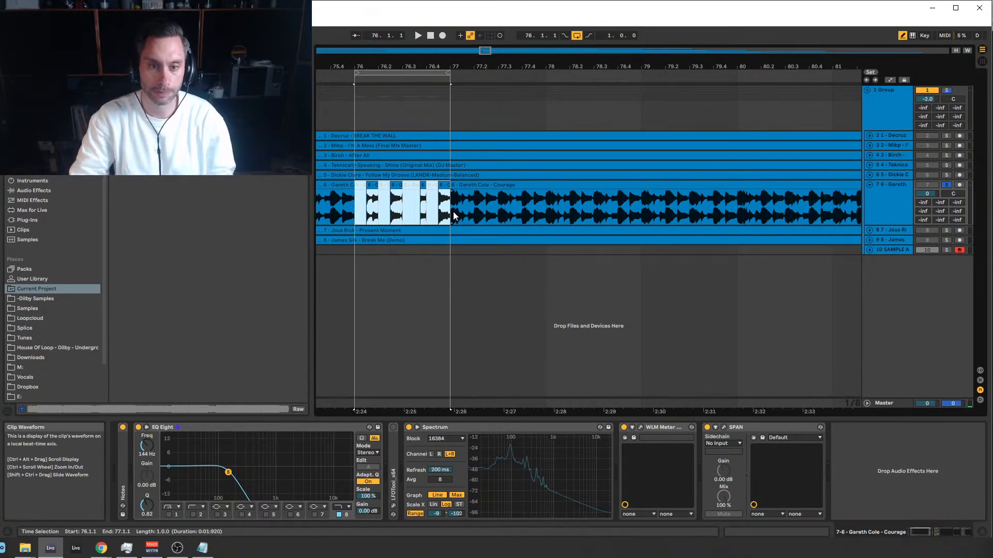
drag(484, 51, 485, 41)
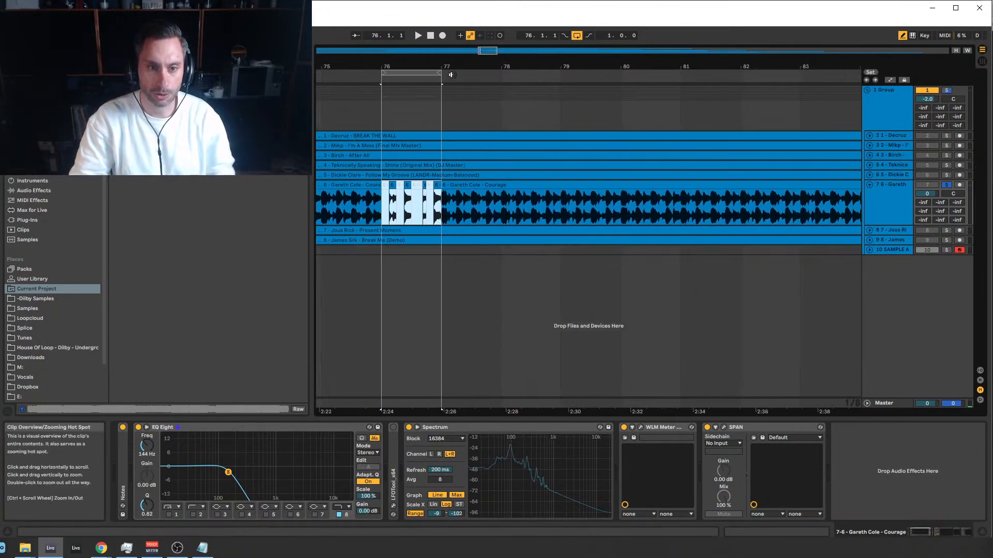
click(385, 216)
drag(385, 216, 440, 212)
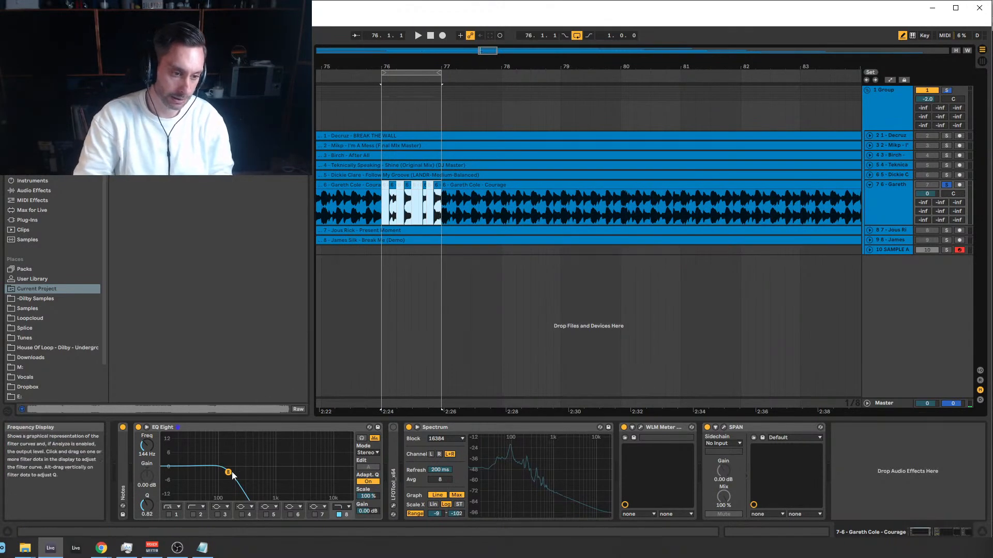
Lower the EQ Eight band 8 low-pass cutoff to 65.3 Hz and select bar 76 of the Courage track.
drag(229, 473, 209, 471)
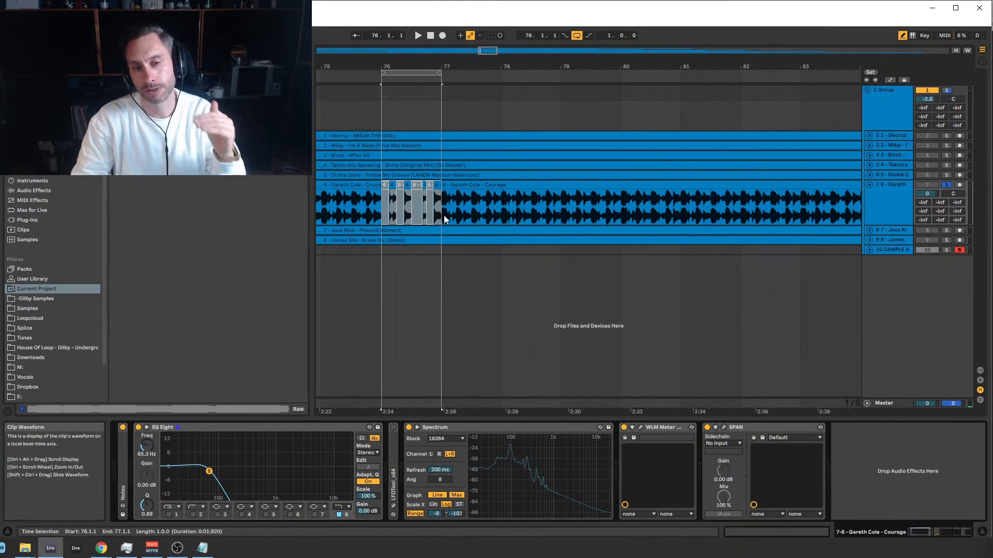
drag(464, 213, 470, 217)
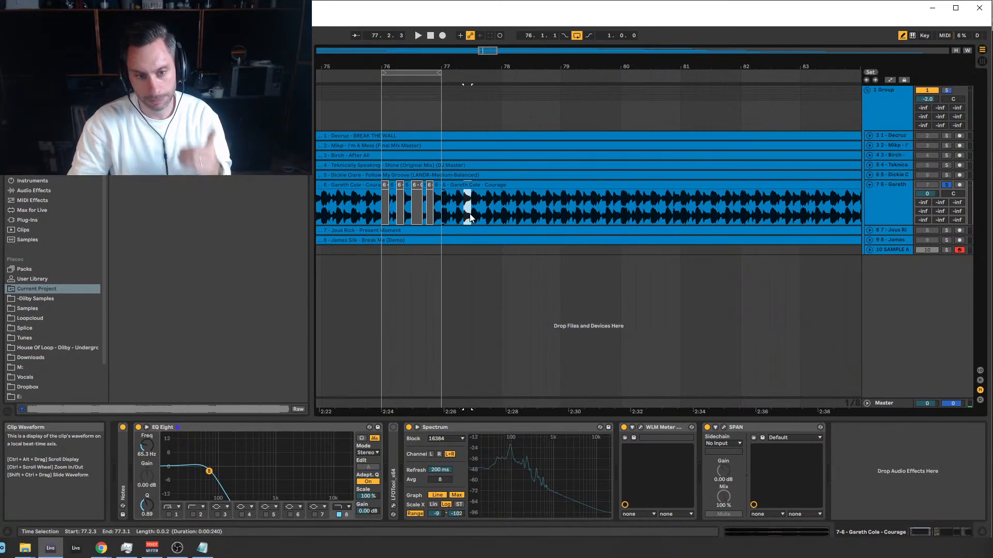
drag(379, 203, 433, 205)
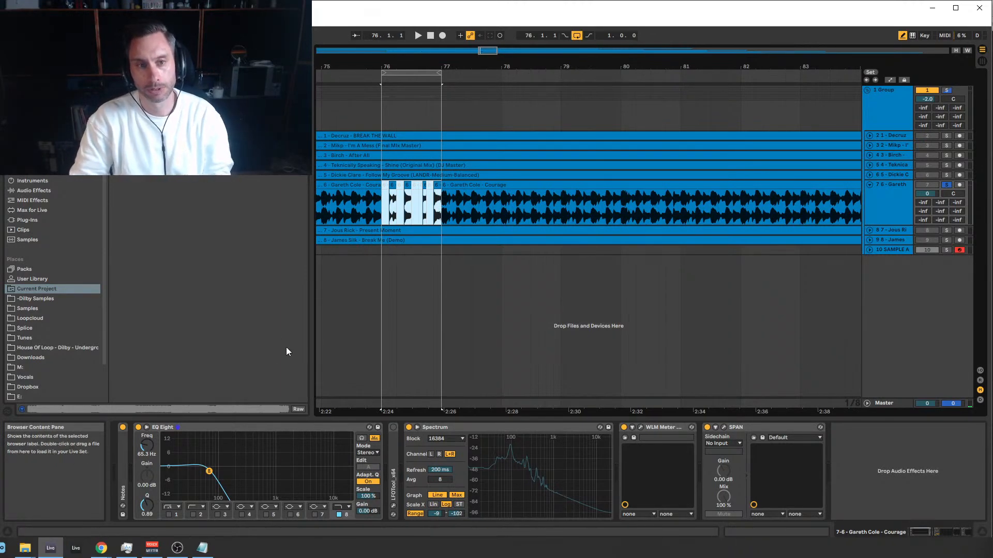
Deactivate the off-beat slices in bar 76 of the Courage track and reactivate the kick slices at 76.1.1 and 76.2.1.
drag(490, 51, 480, 83)
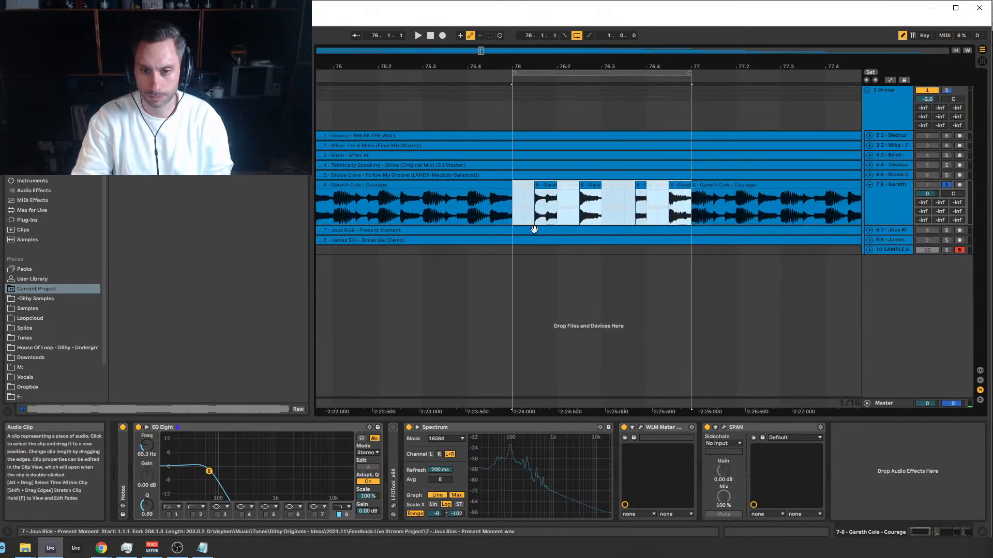
click(543, 185)
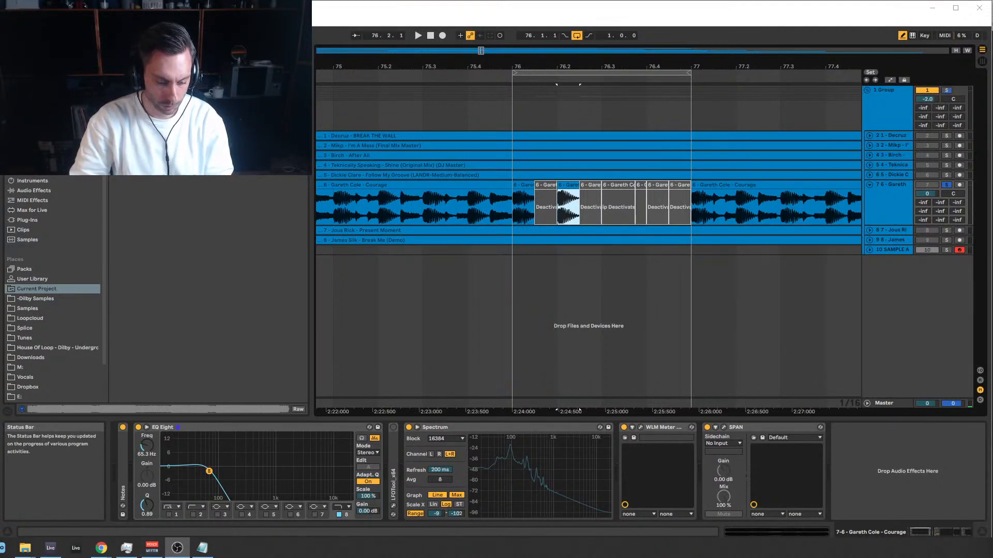
mouse_move(101, 547)
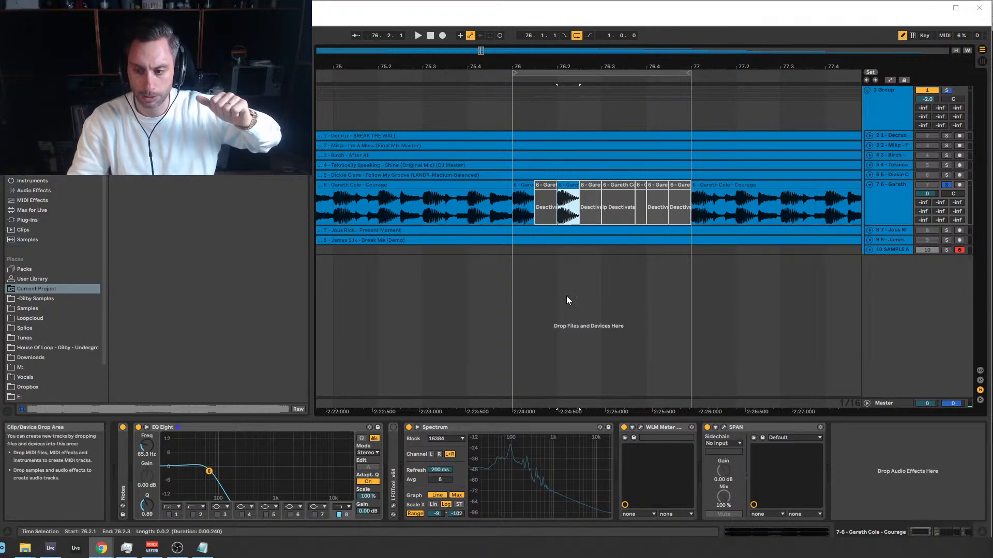
Reactivate the kick slices at 76.3.1 and 76.4.1, and extend the deactivated slice before 76.4.1 back to 76.3.3.
click(613, 186)
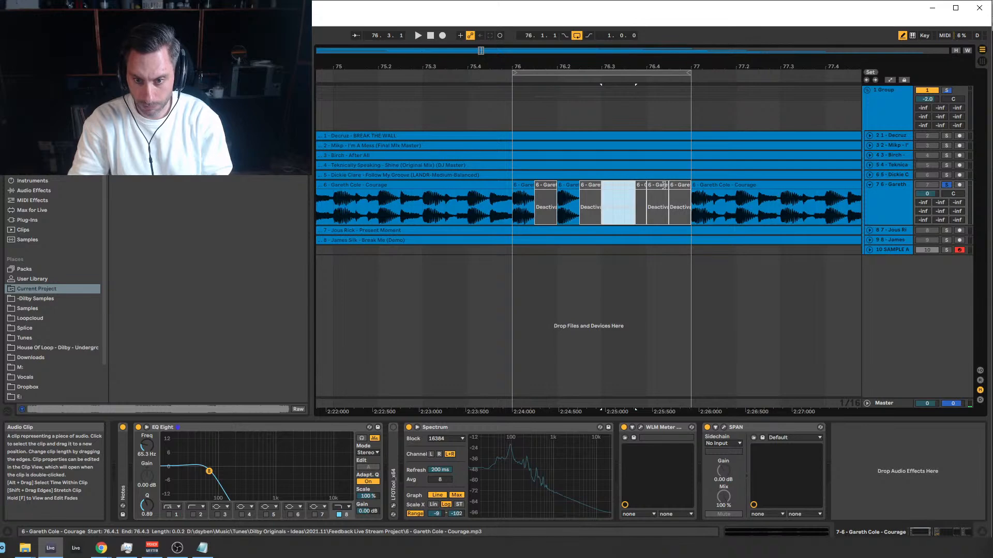
key(0)
click(679, 185)
key(0)
click(659, 184)
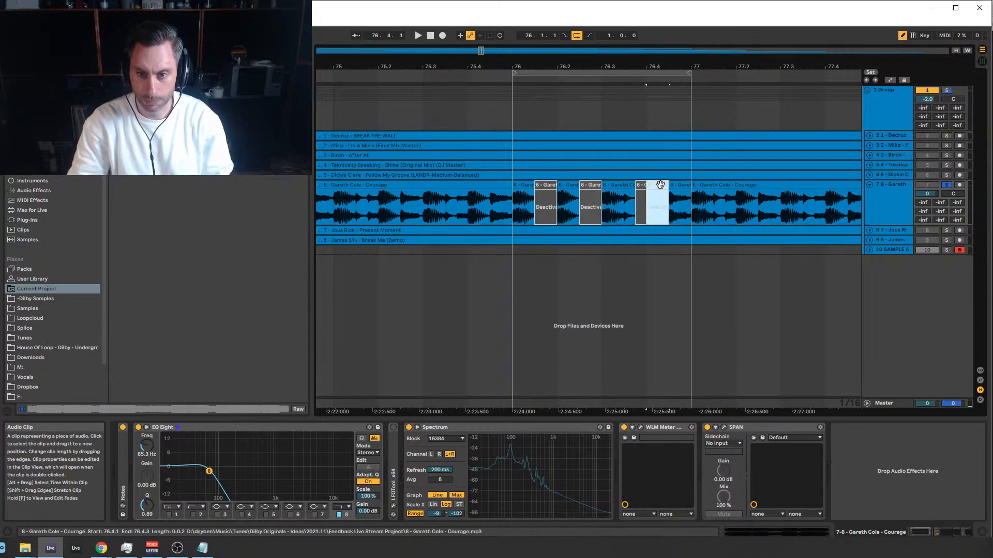
key(0)
click(682, 186)
key(0)
drag(636, 184, 624, 184)
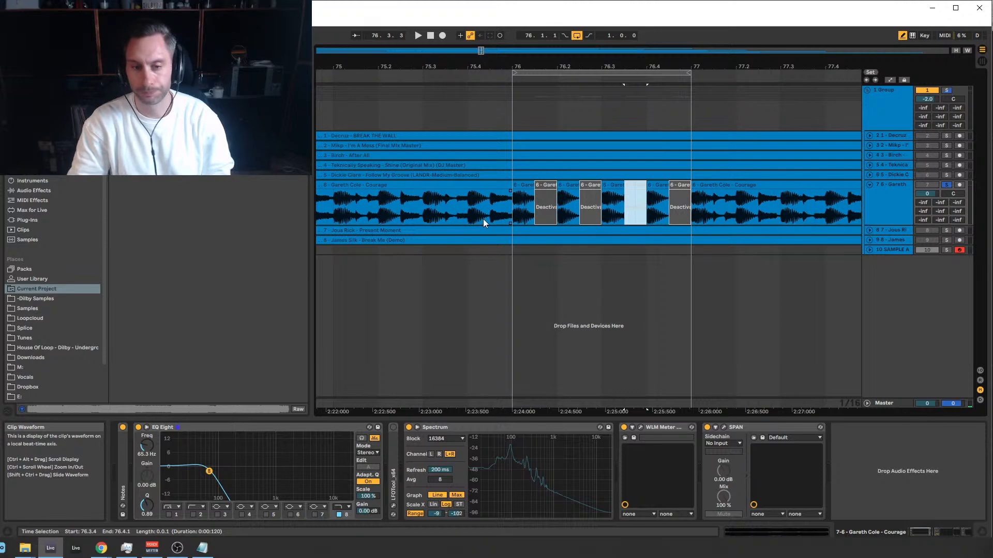
Play the bar 76 loop from 76.1.1 with only the kick slices active, and raise the EQ Eight low-pass cutoff to 111 Hz.
click(514, 207)
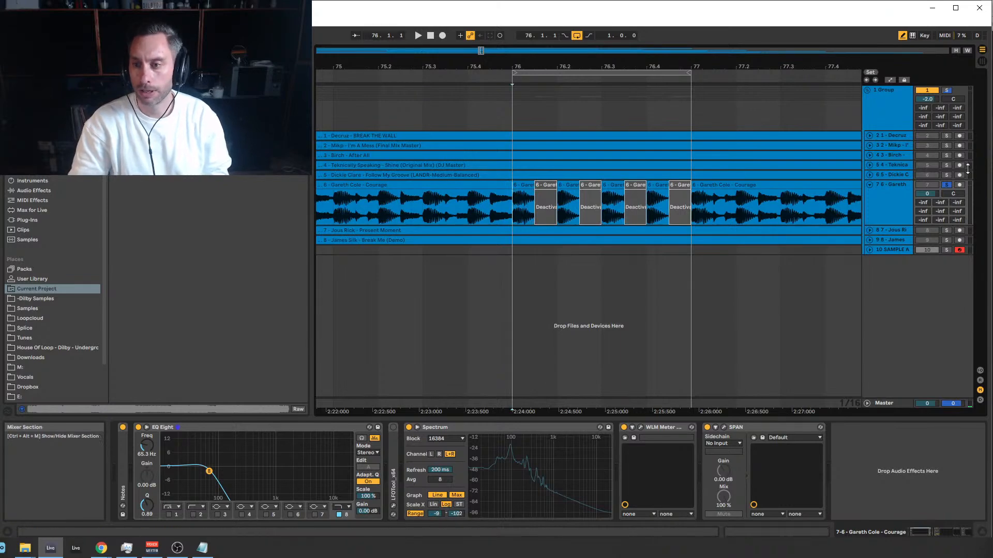
key(space)
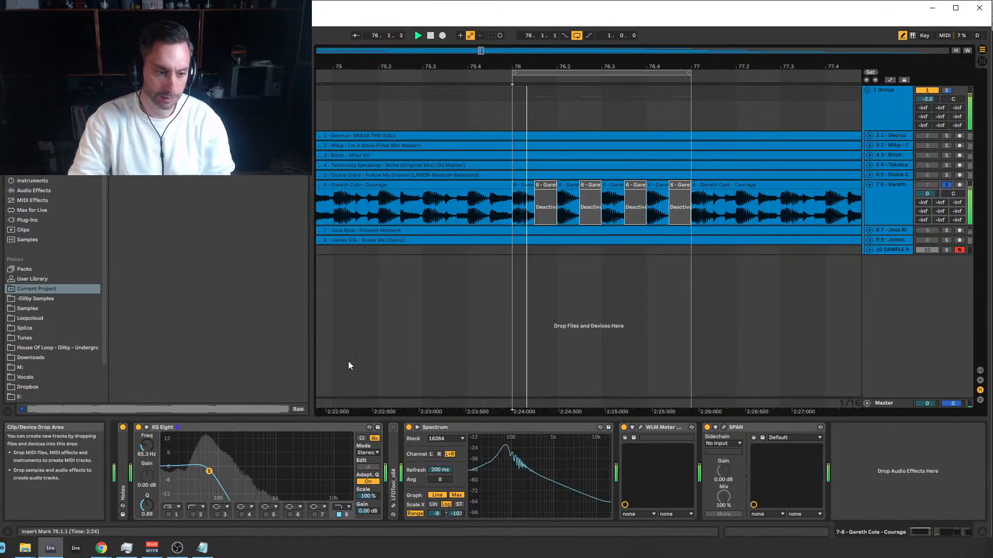
drag(209, 472, 221, 472)
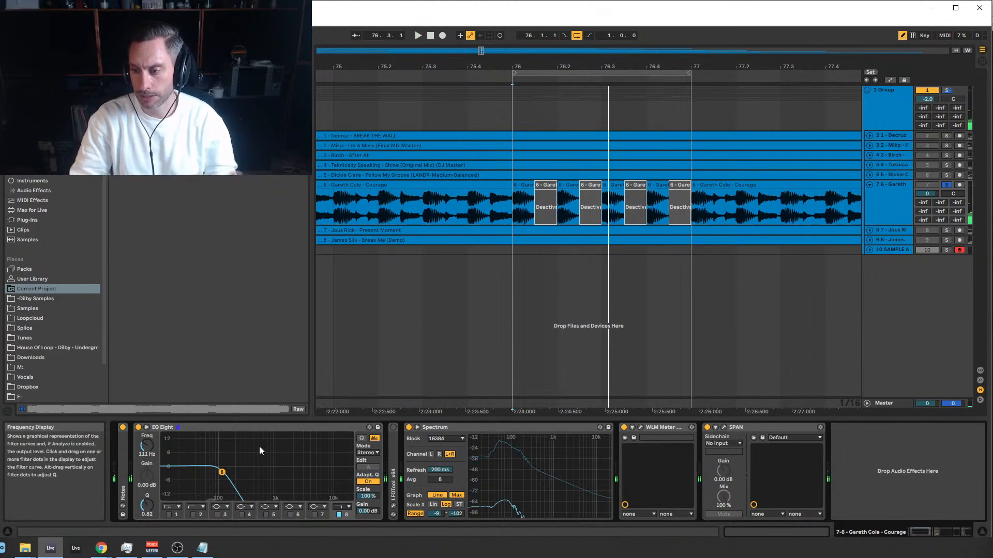
Play the unsliced part of the Courage track from 77.1.1, right after the sliced bar 76.
drag(523, 206, 681, 211)
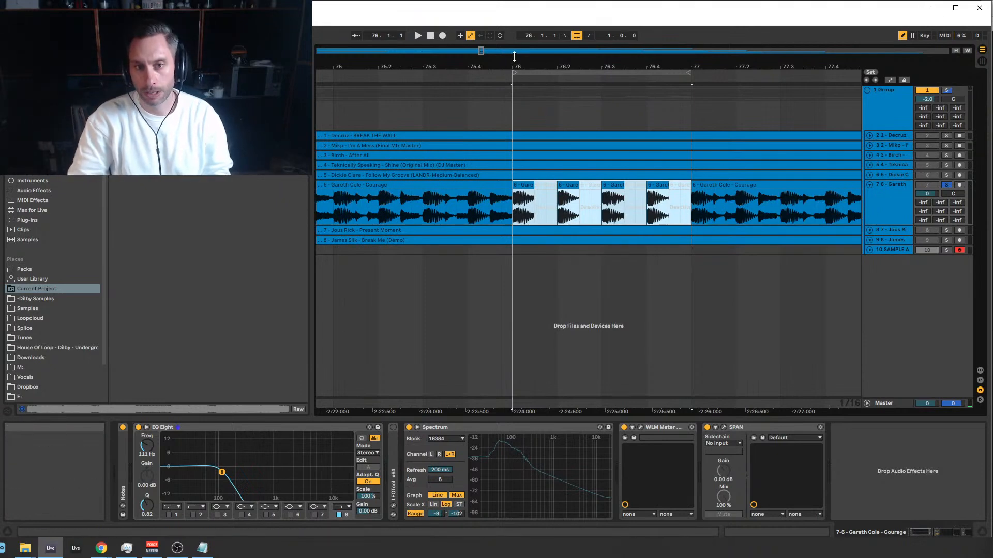
click(538, 191)
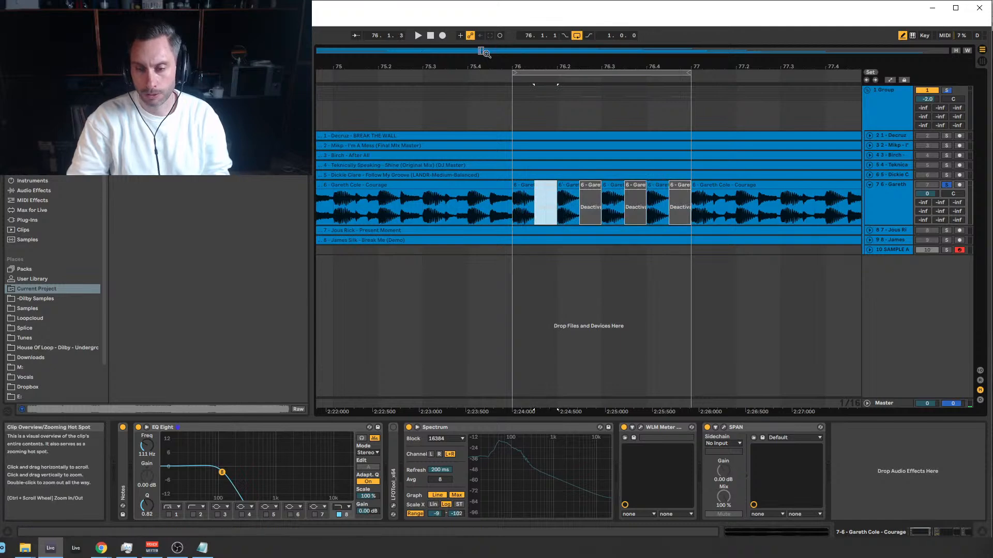
drag(481, 51, 481, 36)
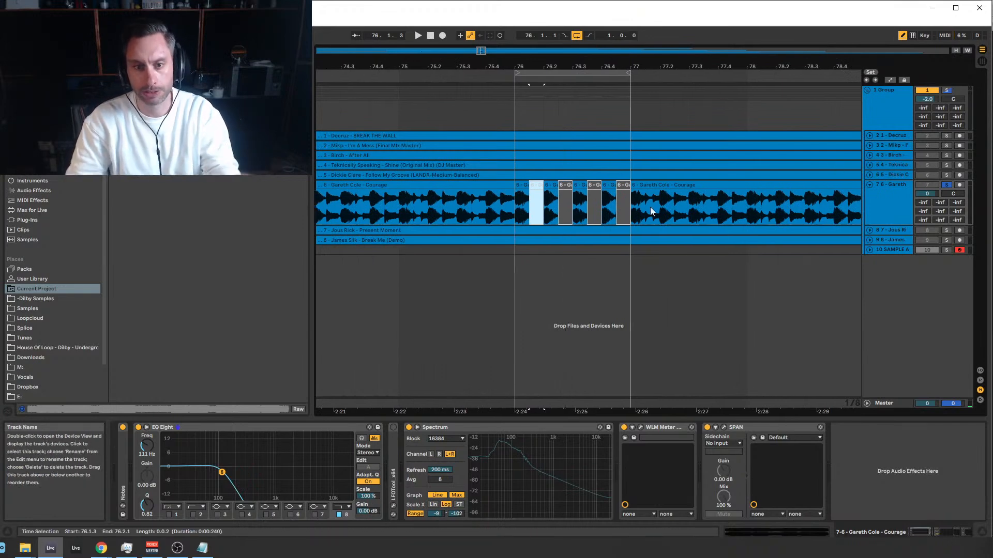
click(514, 216)
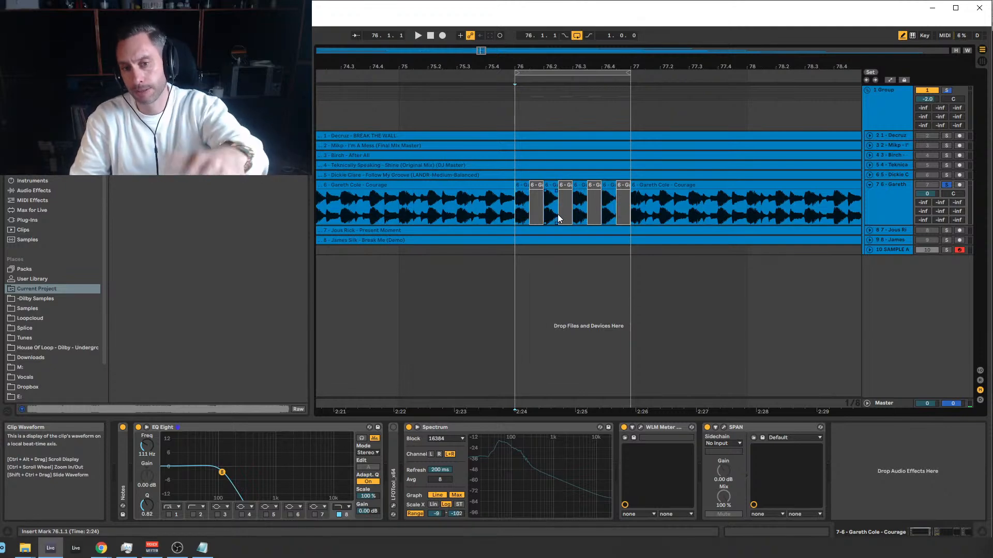
click(634, 203)
key(space)
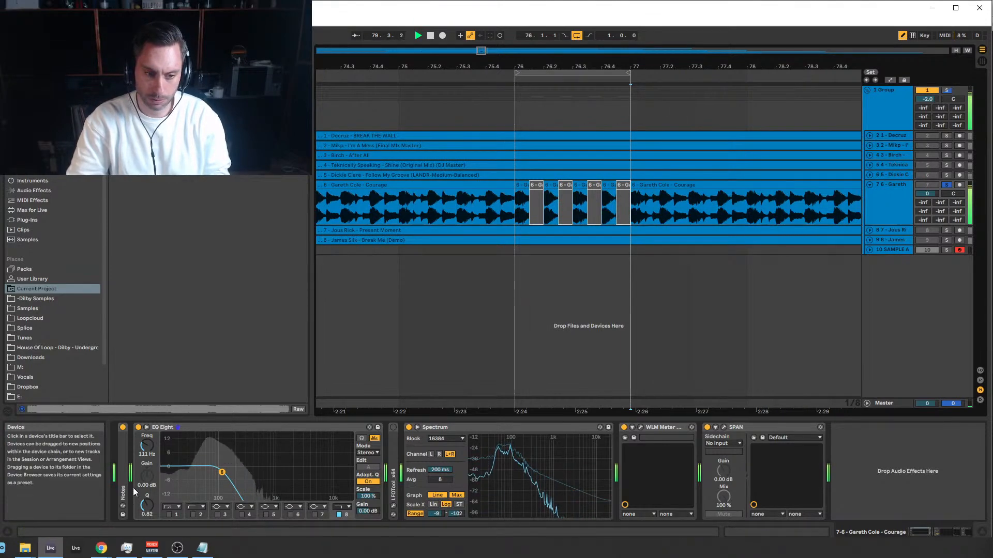
Bypass EQ Eight band 8 to compare the sound, re-enable it, and raise its low-pass cutoff to 199 Hz.
click(338, 514)
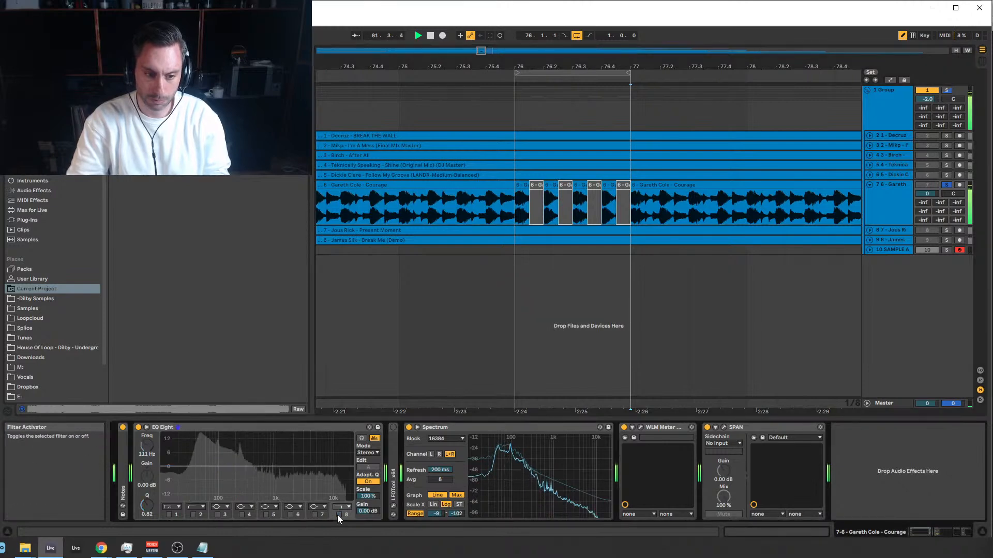
click(338, 515)
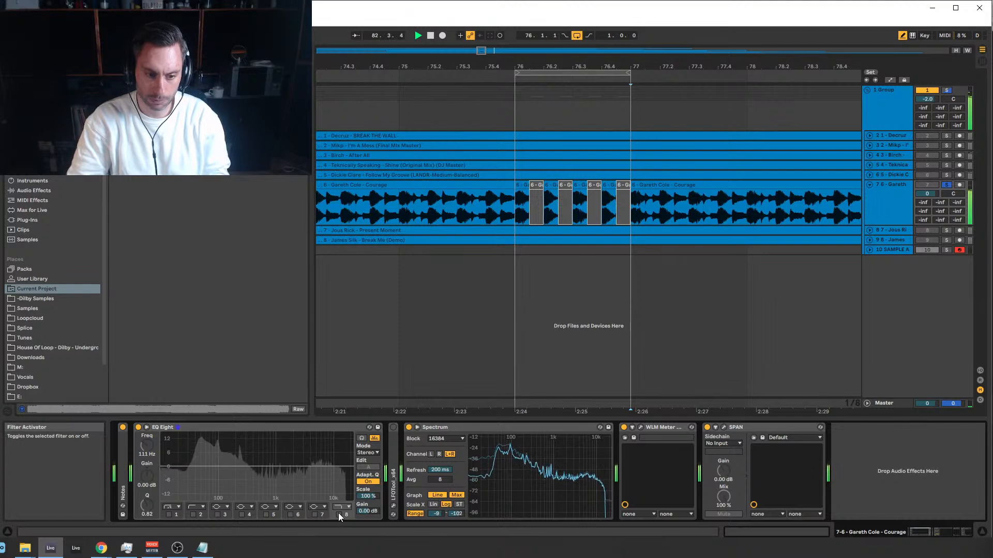
drag(146, 445, 147, 438)
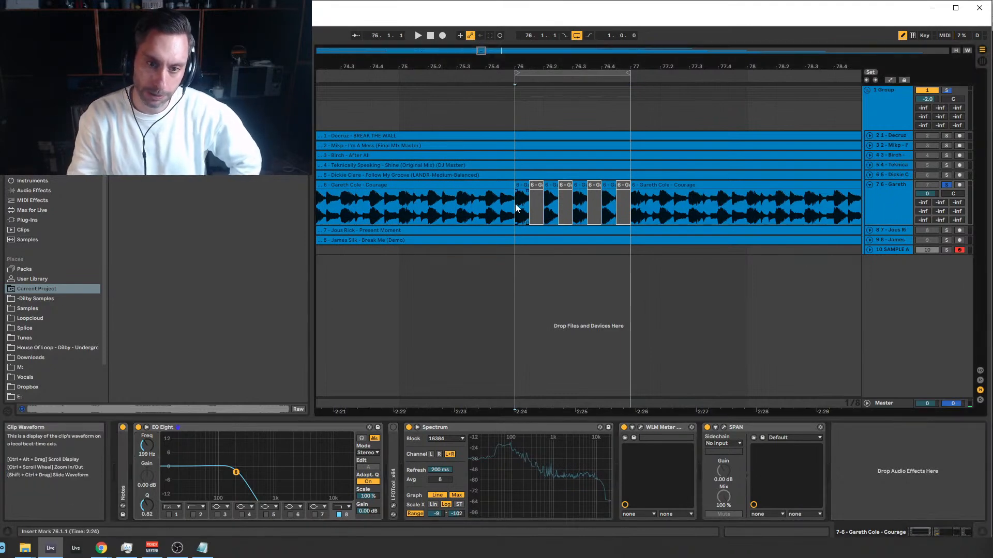
drag(517, 208, 625, 201)
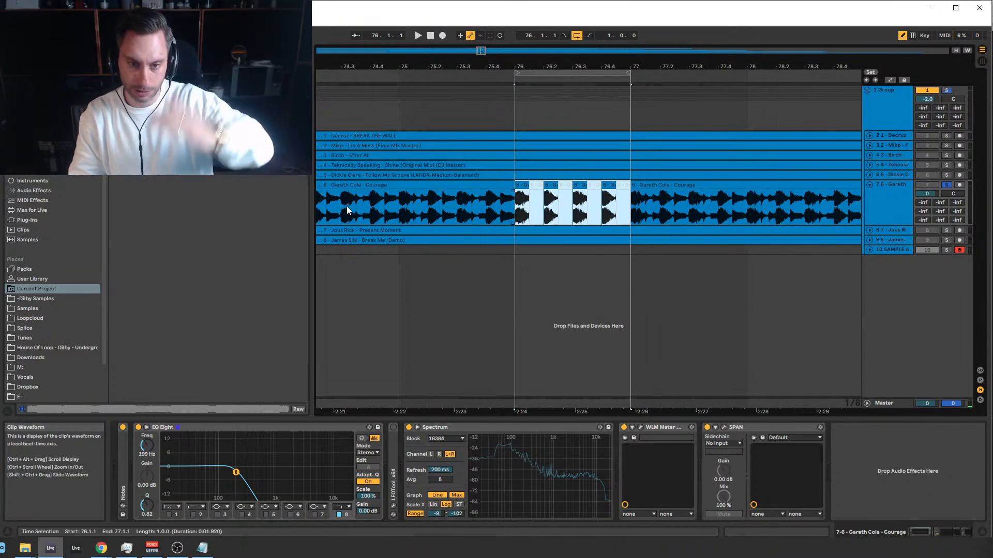
drag(398, 209, 660, 210)
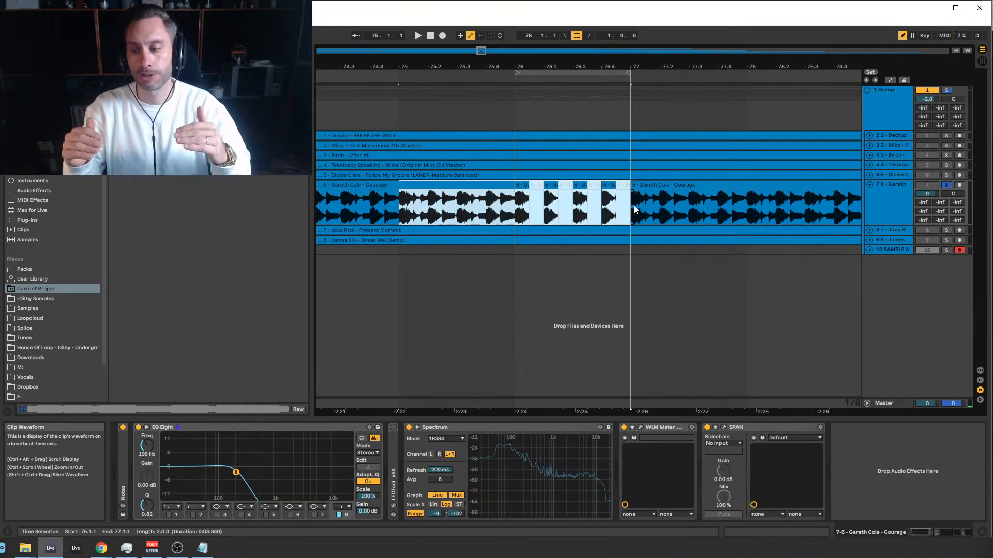
click(638, 206)
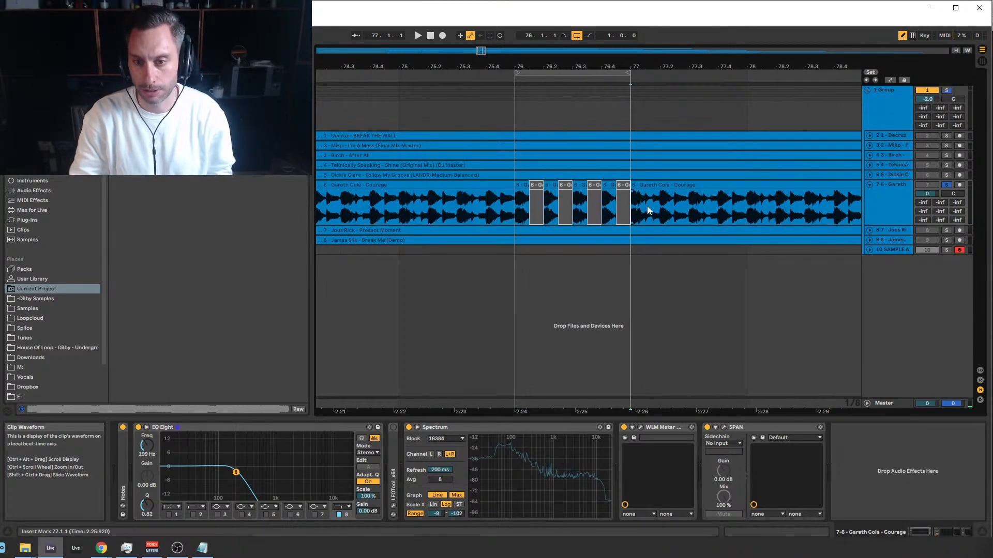
Unfold the Notes spectrum analyzer and examine the kick's lowest peak in its expanded view while playing the kick slices.
click(523, 185)
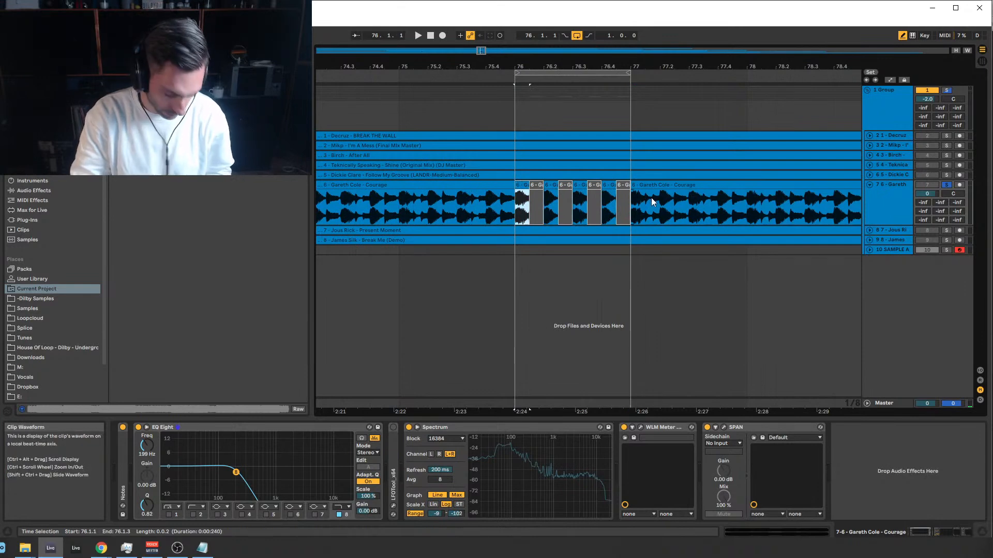
double_click(126, 445)
click(131, 428)
key(space)
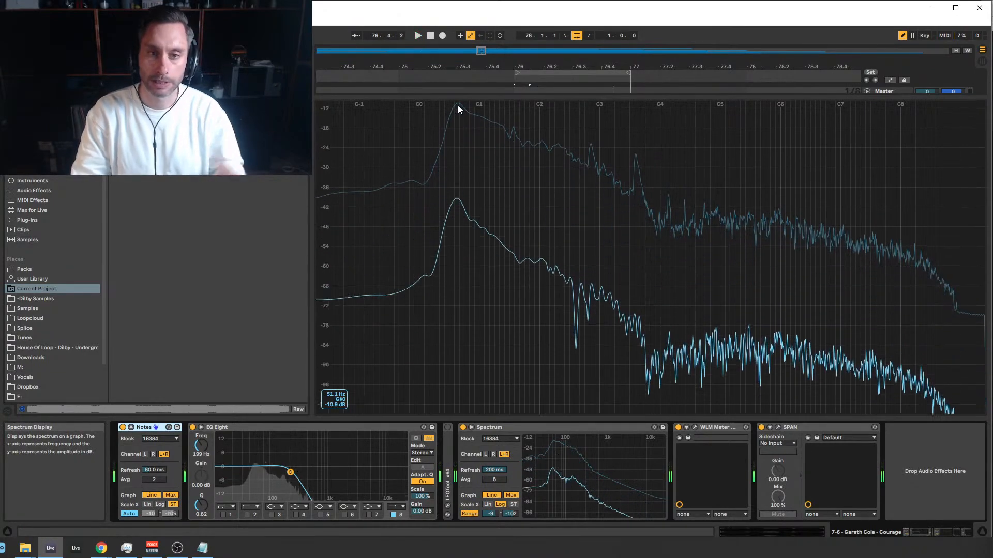
key(space)
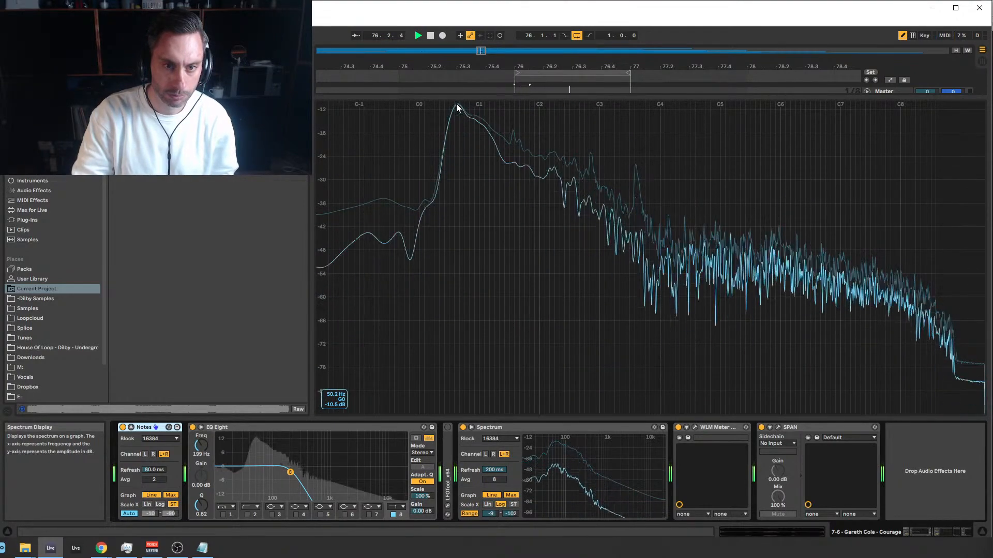
key(space)
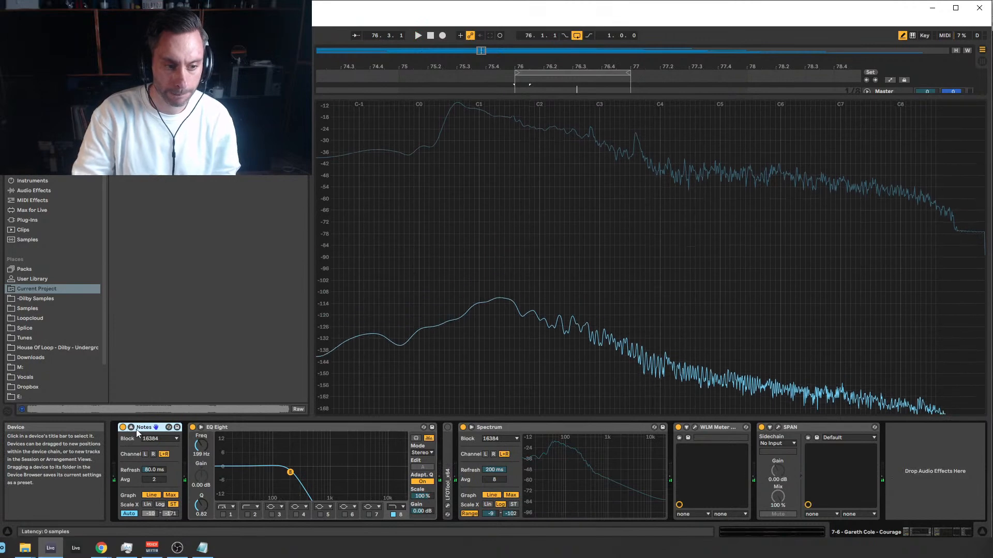
click(131, 428)
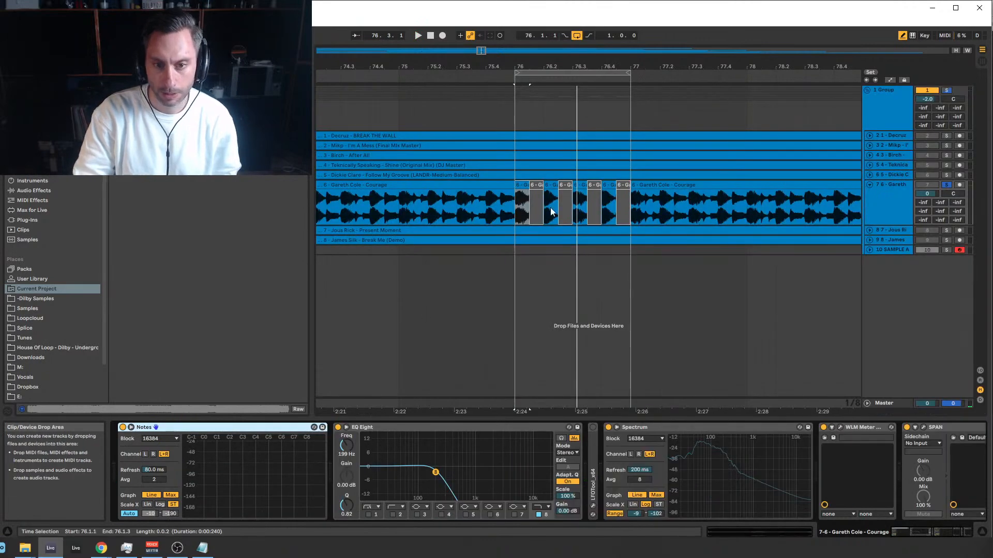
Deactivate the kick slices in bar 76 of the Courage track, reactivate the off-beat slices between them, and play the loop.
click(525, 185)
shift+click(623, 185)
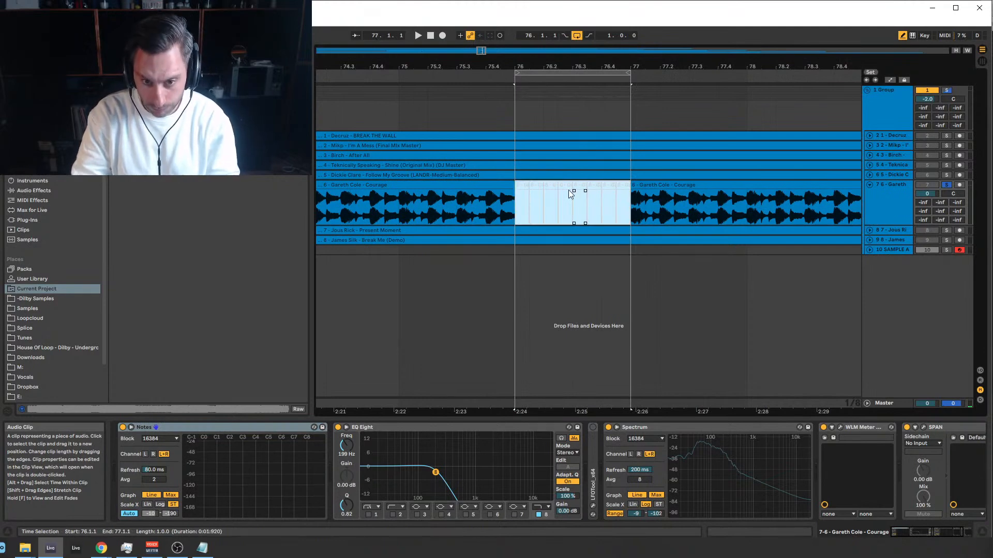
click(532, 186)
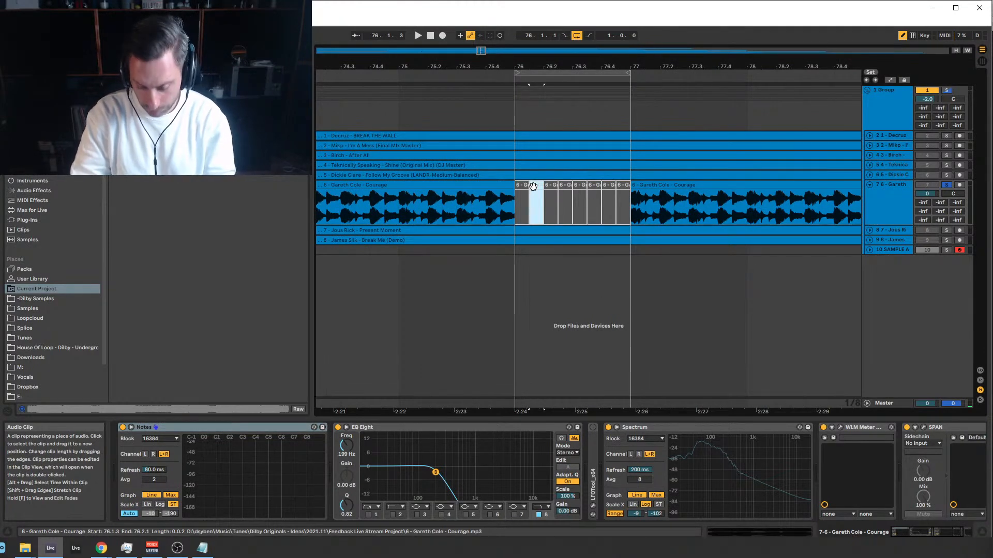
drag(548, 183, 620, 186)
key(space)
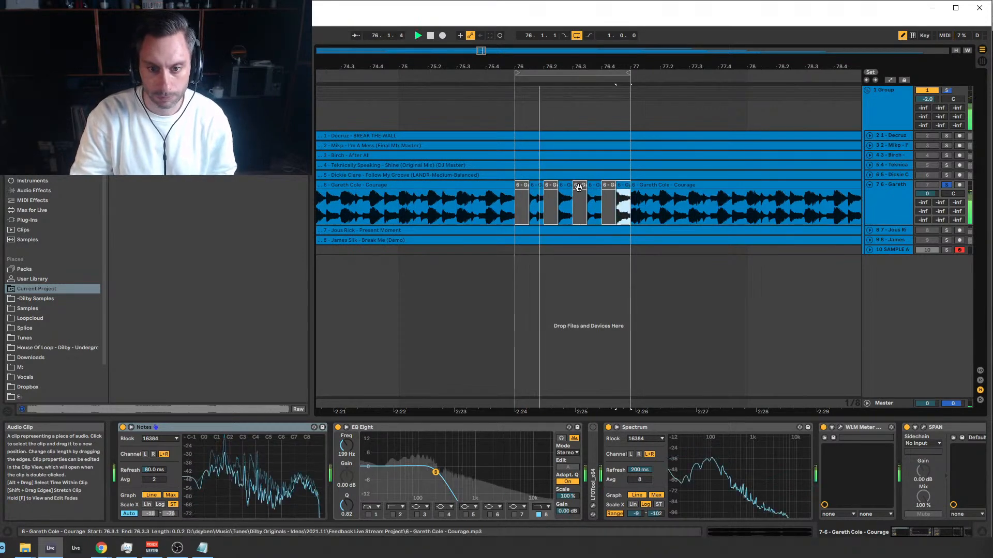
Examine the bass peaks of the off-beat slices in the expanded Notes spectrum view during playback, and collapse the view.
click(131, 428)
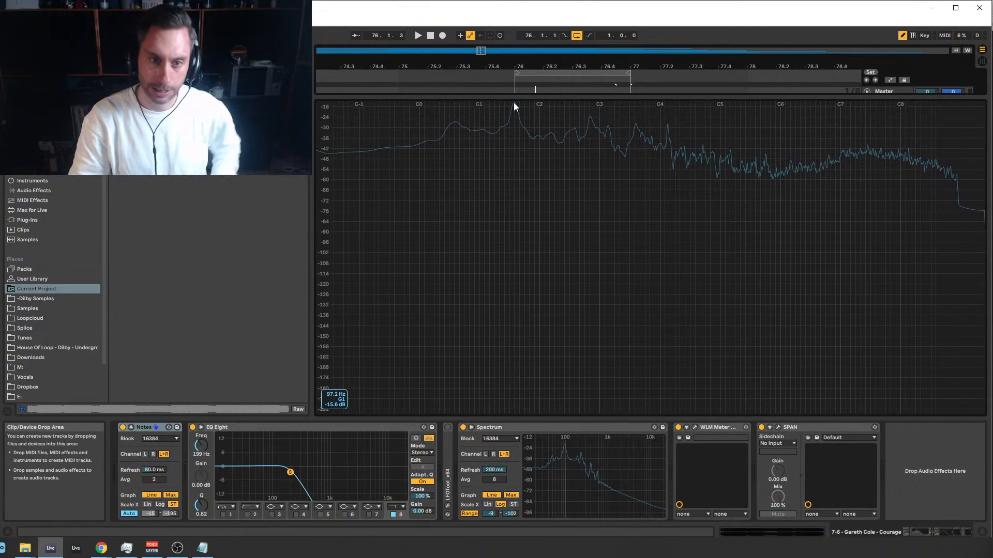
key(space)
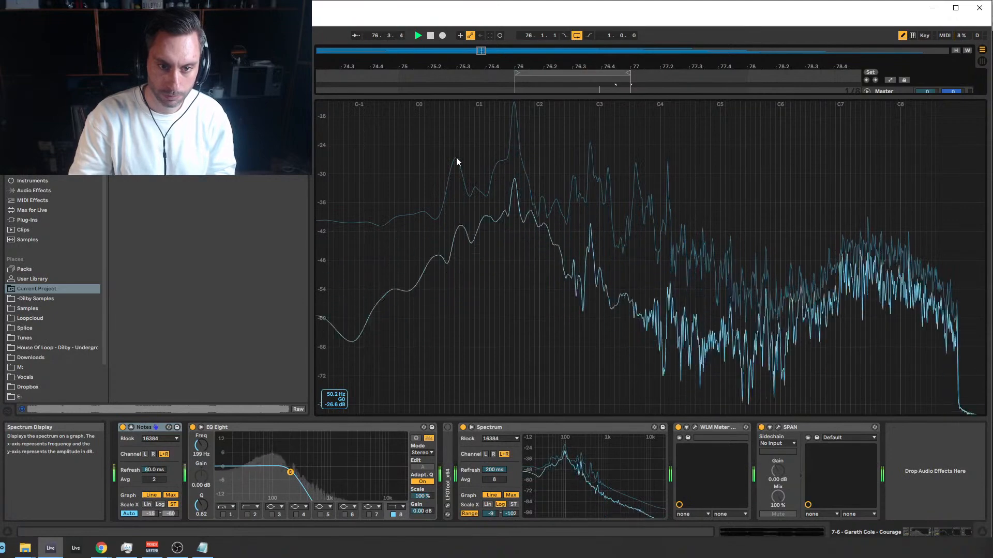
key(space)
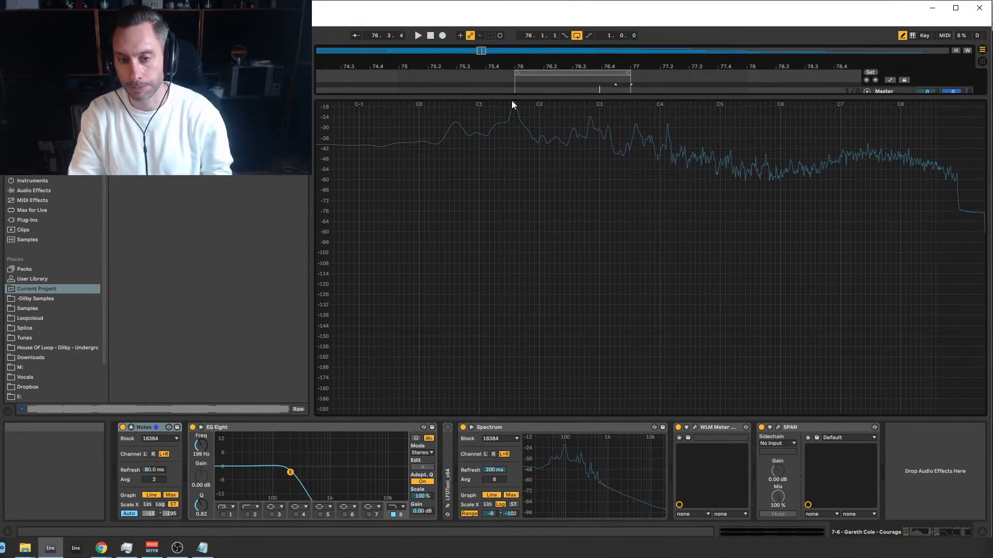
mouse_move(514, 108)
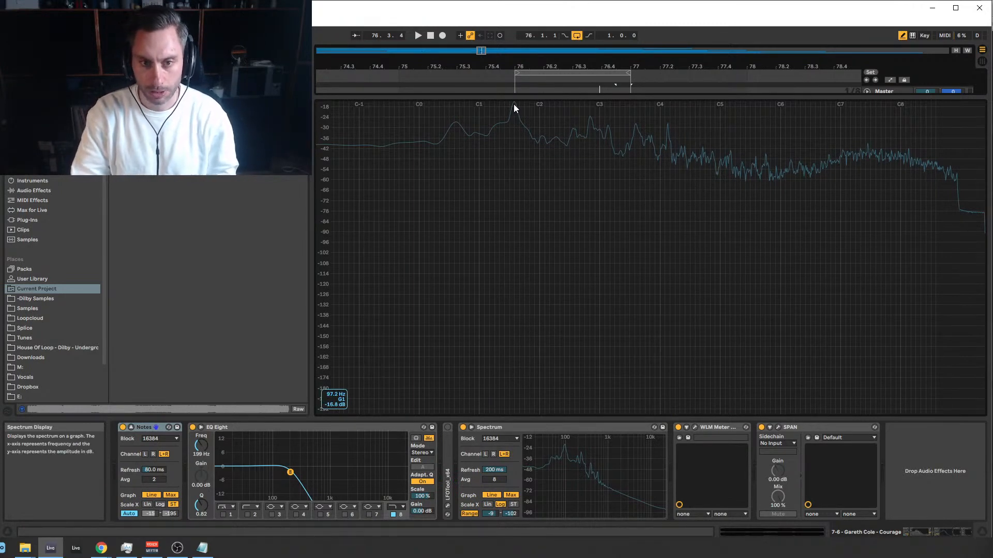
key(space)
key(space)
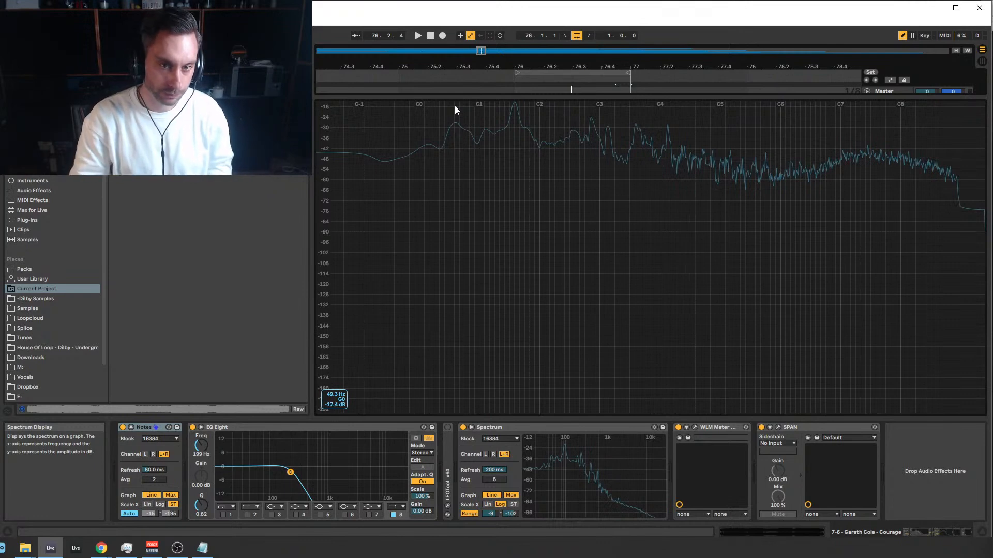
click(130, 430)
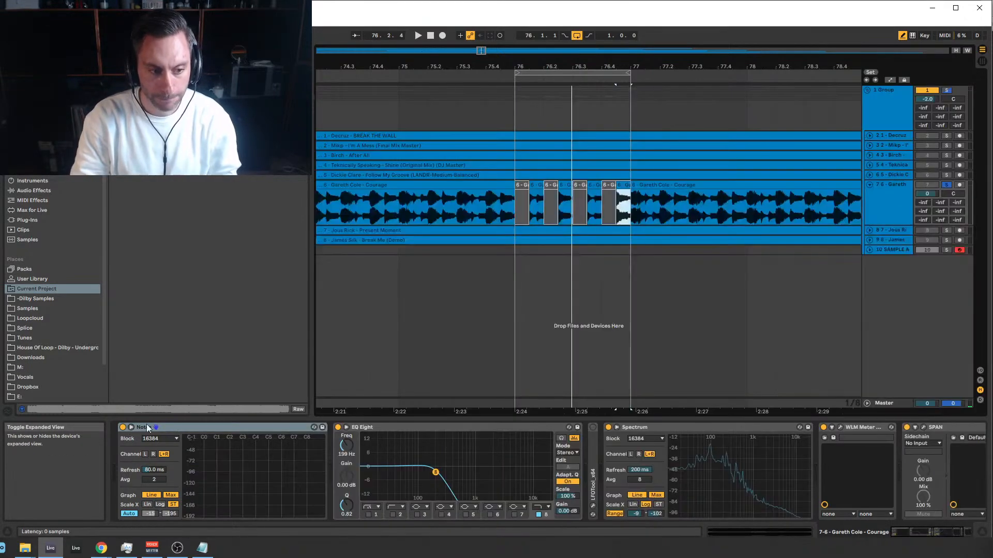
Play the Courage track from 79.3.1 and turn off the EQ Eight band 8 low-pass to hear the full range.
drag(482, 51, 494, 24)
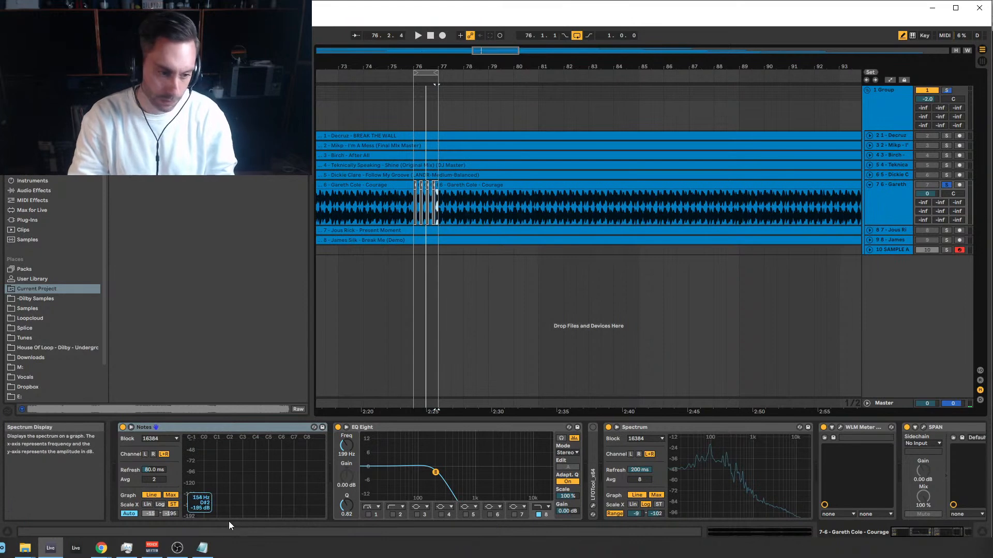
click(501, 207)
drag(493, 50, 492, 43)
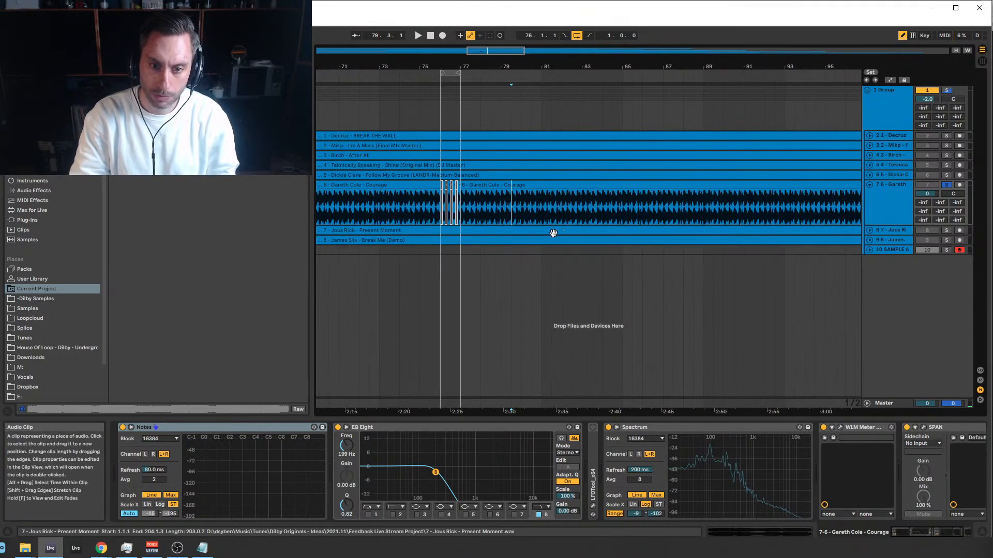
key(space)
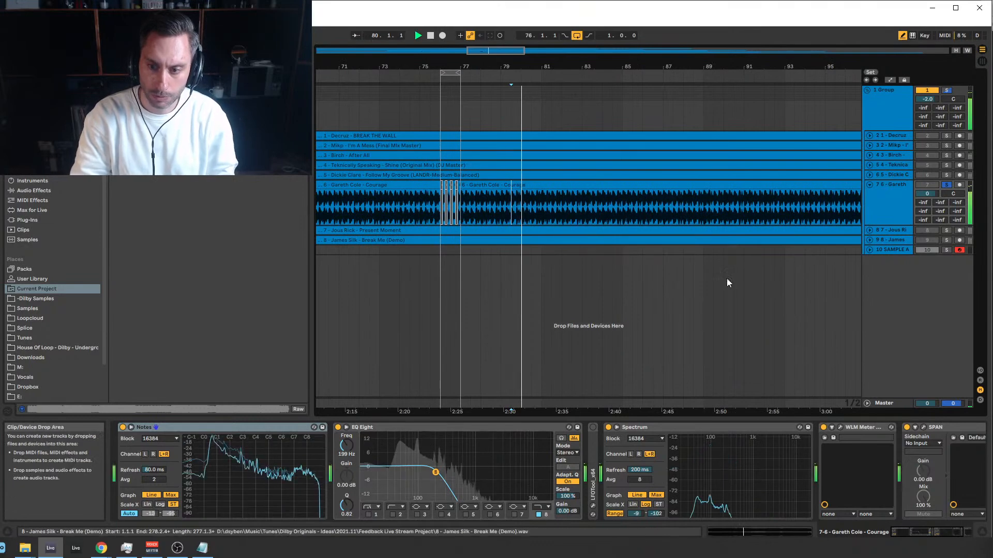
click(539, 514)
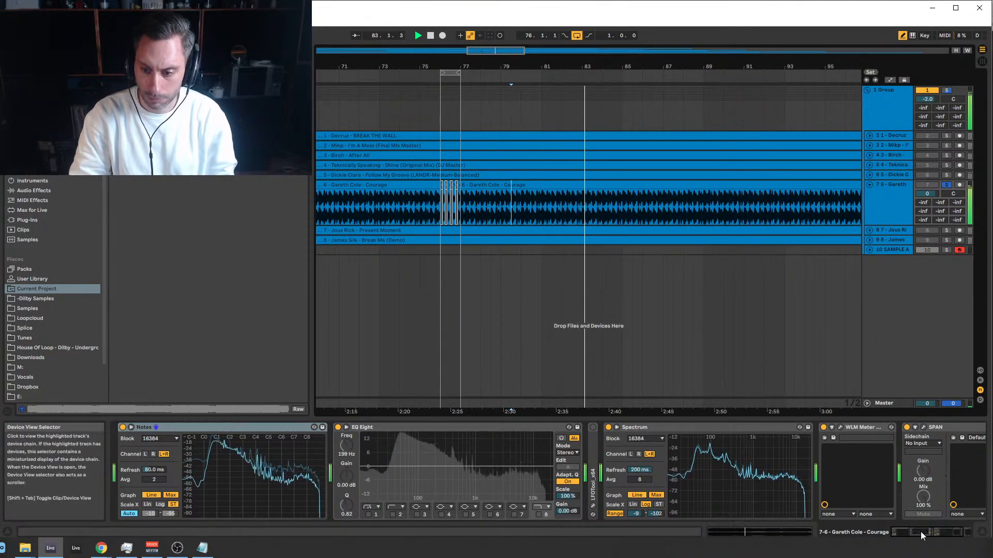
Open the SPAN analyzer on the Courage track, examine its low-frequency peaks during playback, and close its window.
click(961, 532)
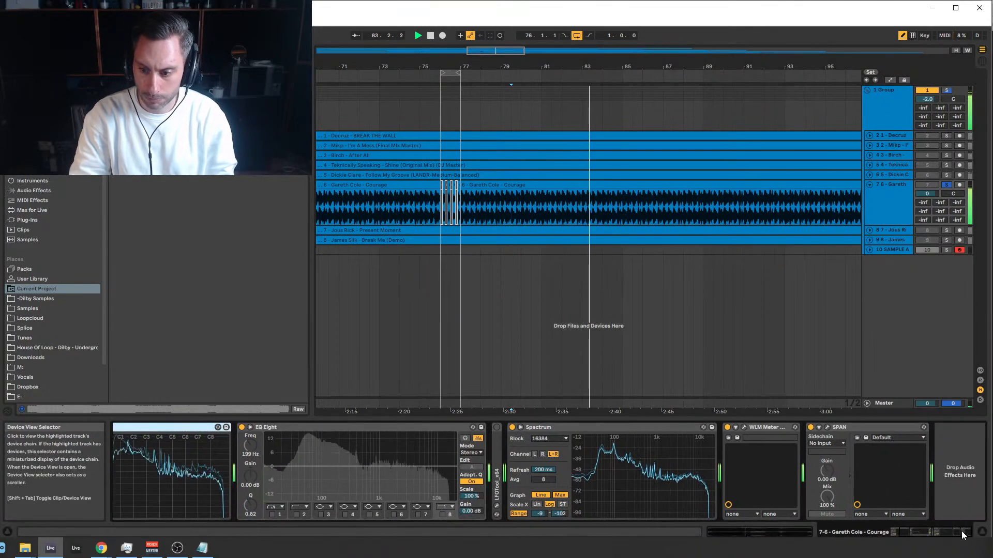
click(828, 427)
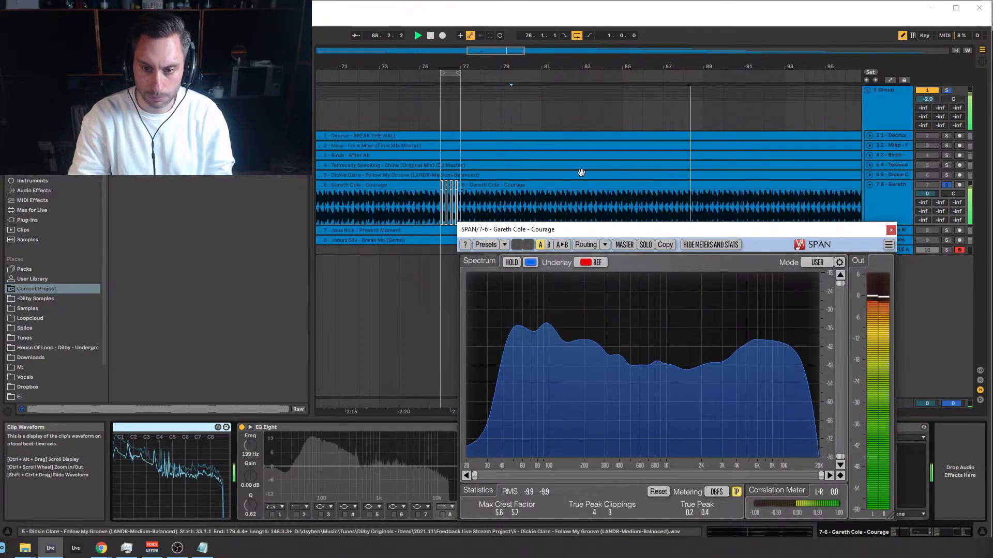
drag(607, 231, 491, 161)
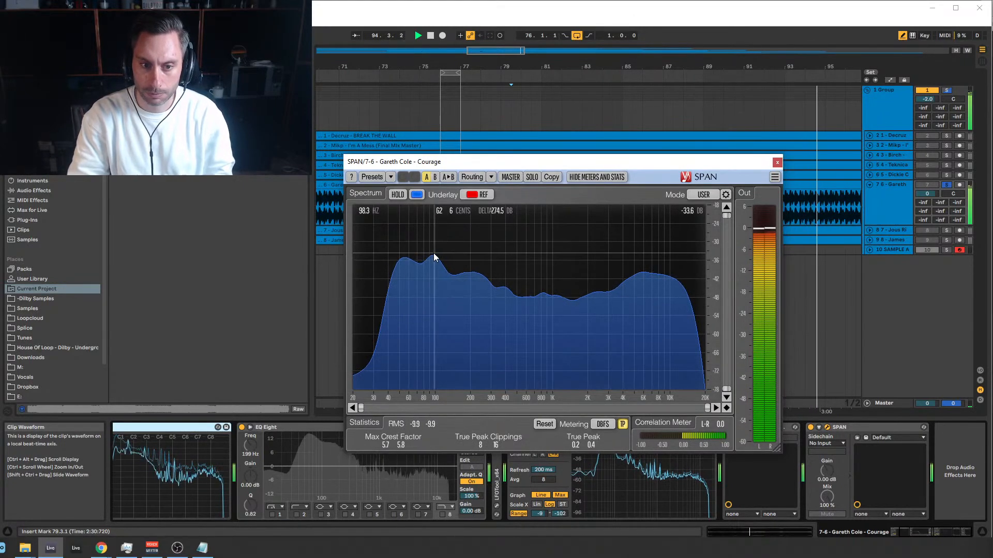
key(space)
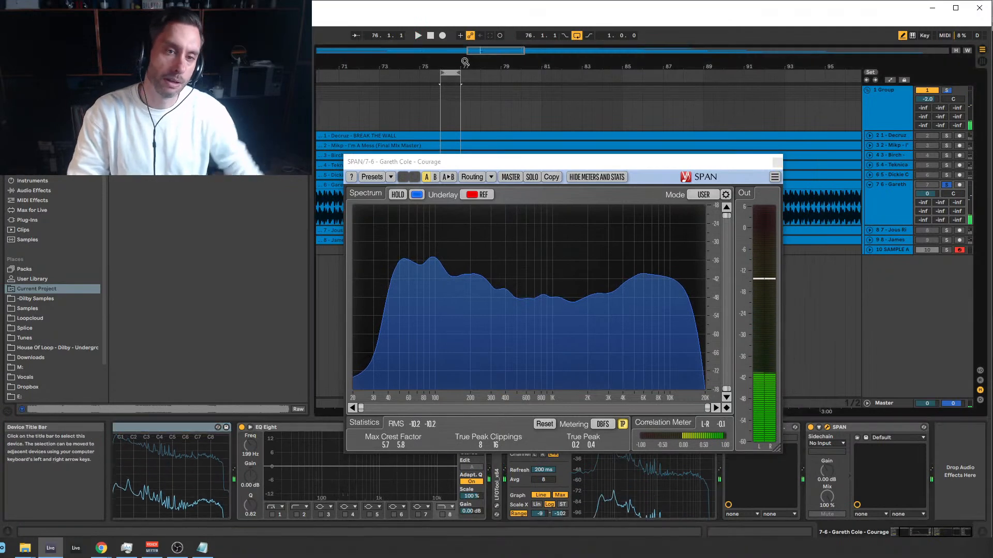
click(776, 162)
Select the full Courage clip range, and mark its arrangement sections at bars 89–97, 65–89 and 65–97 for comparison.
drag(624, 65, 625, 23)
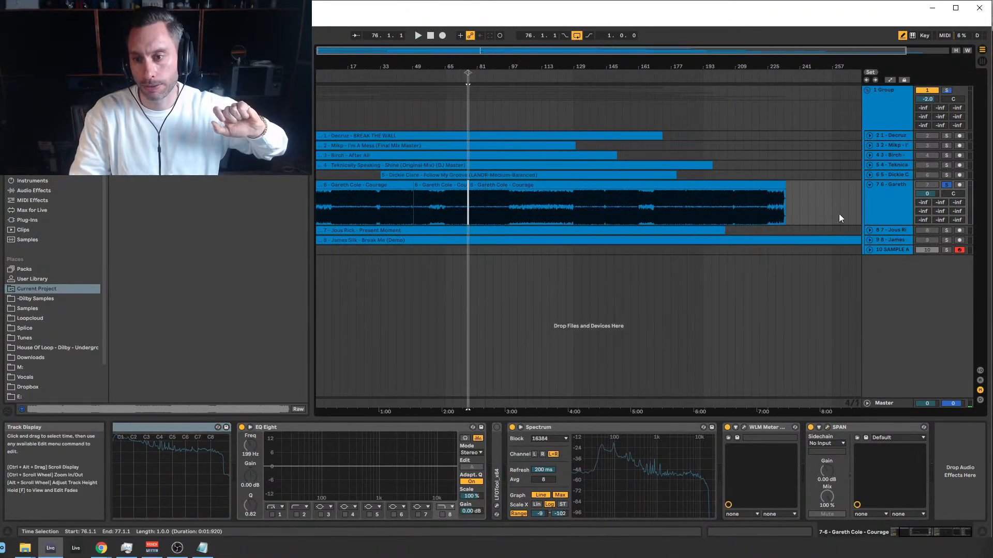
drag(787, 197, 314, 195)
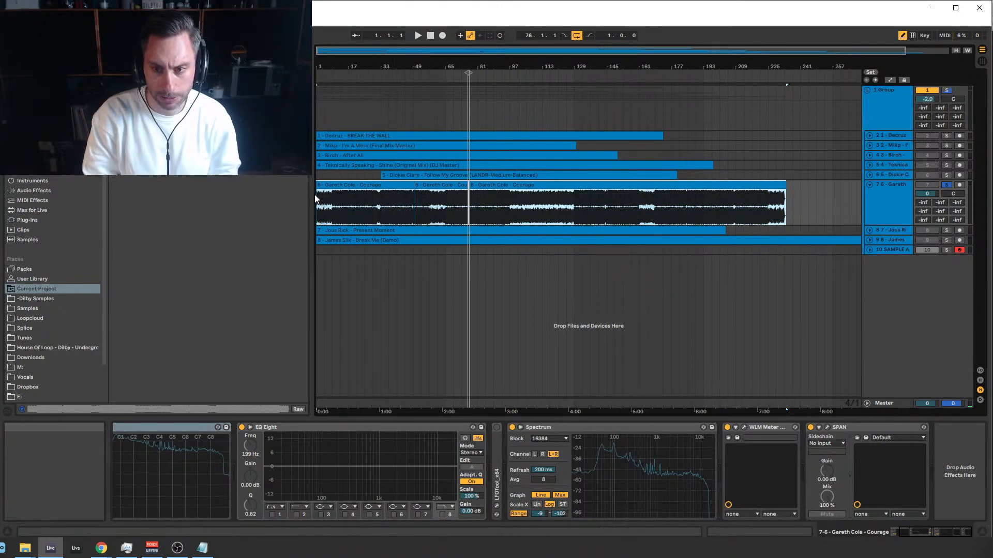
click(490, 221)
drag(490, 219, 510, 213)
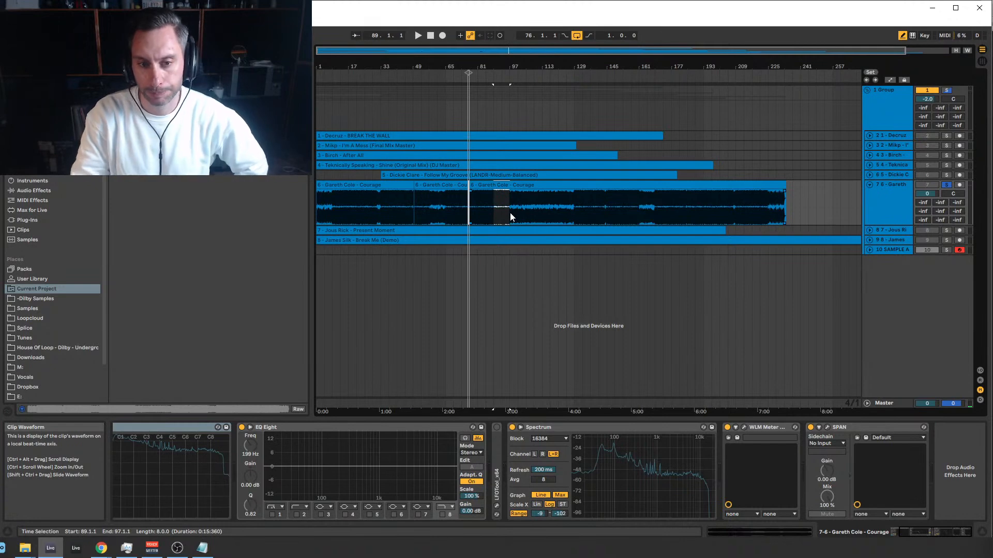
mouse_move(509, 212)
mouse_down()
mouse_move(448, 213)
mouse_move(497, 213)
mouse_up()
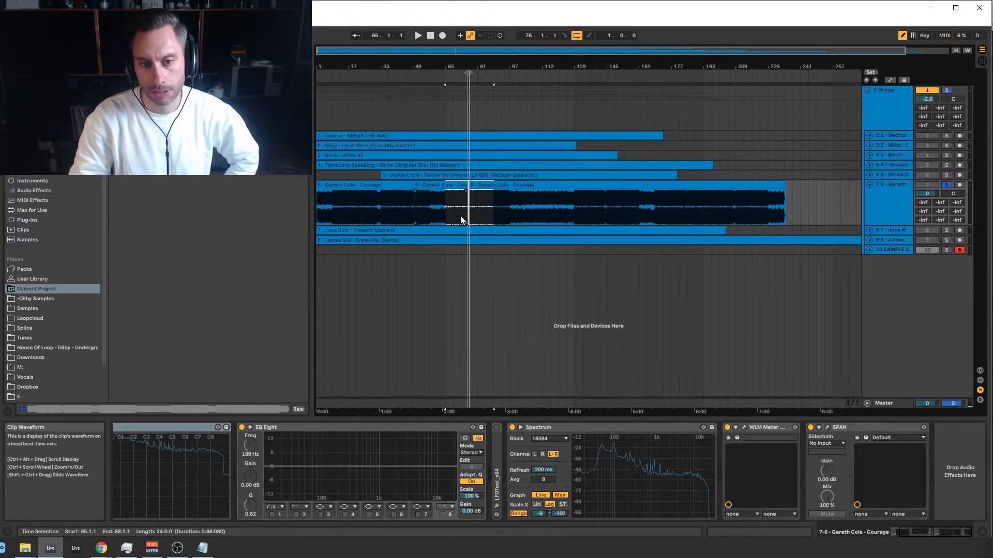
drag(446, 213, 511, 209)
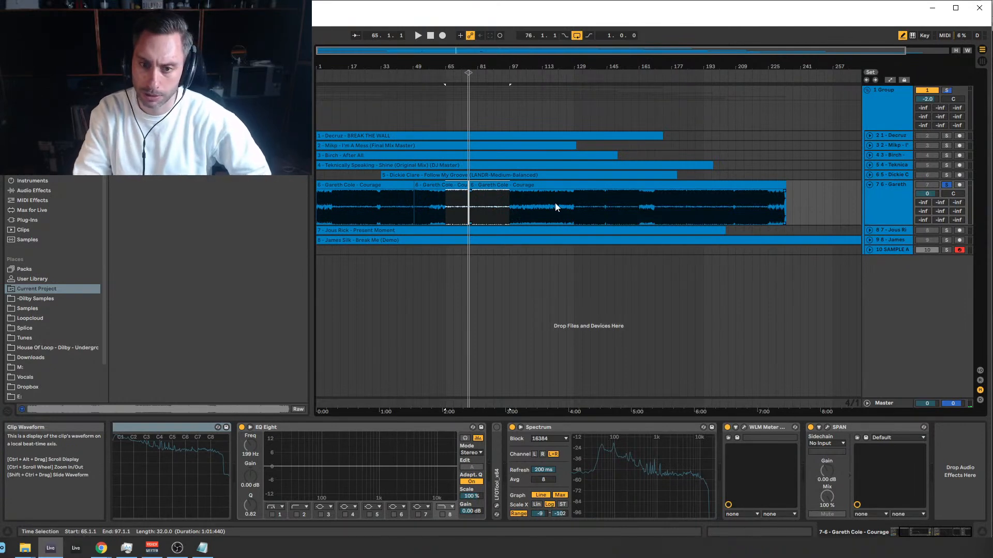
Compare the Courage track's section at bars 97–129 with the shorter one at bars 57–65 by selecting each.
drag(572, 207, 511, 208)
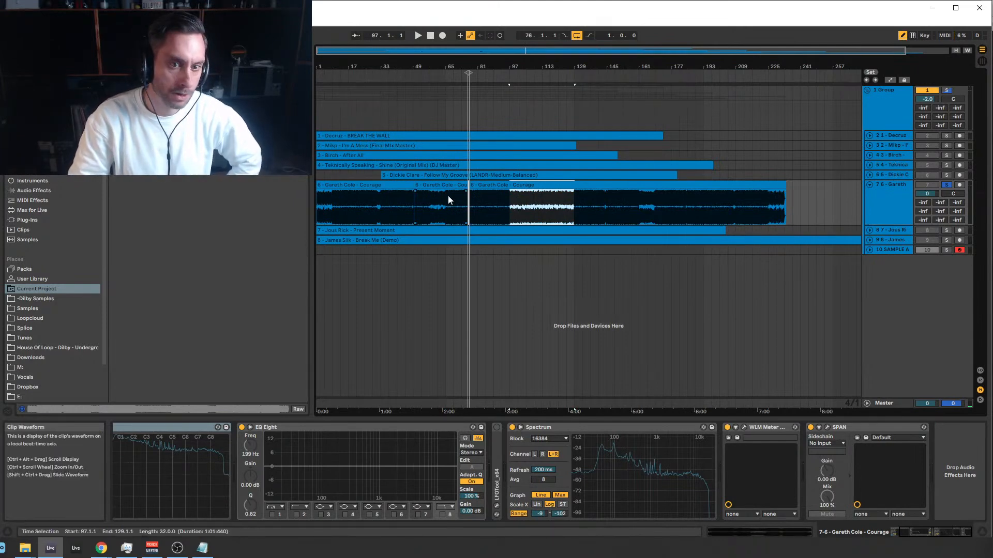
click(510, 207)
drag(511, 208, 575, 203)
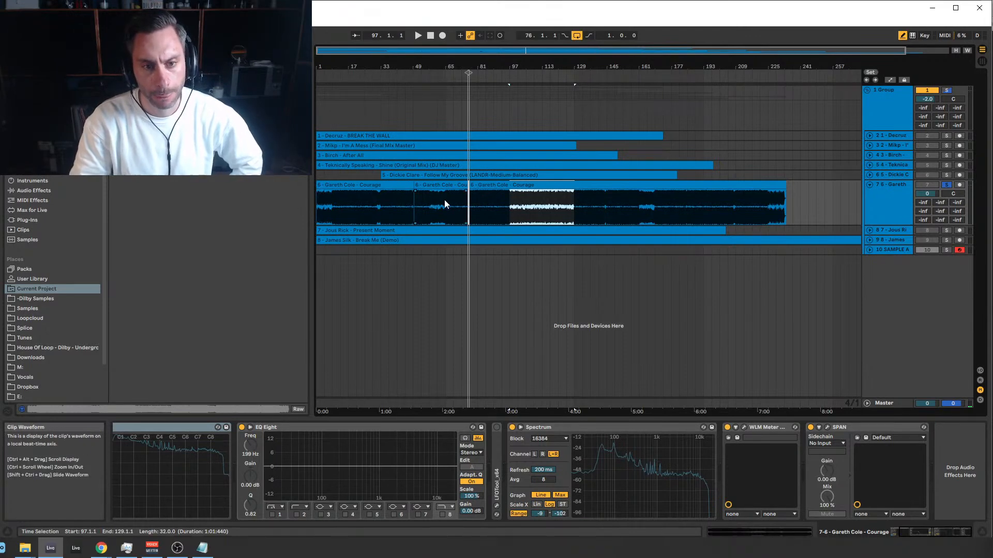
drag(430, 205, 444, 204)
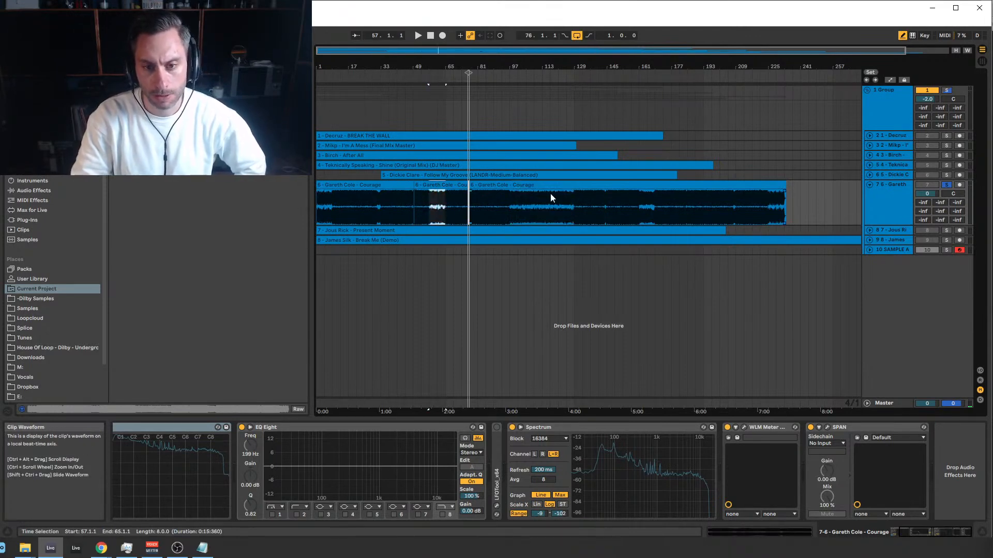
drag(573, 203, 509, 204)
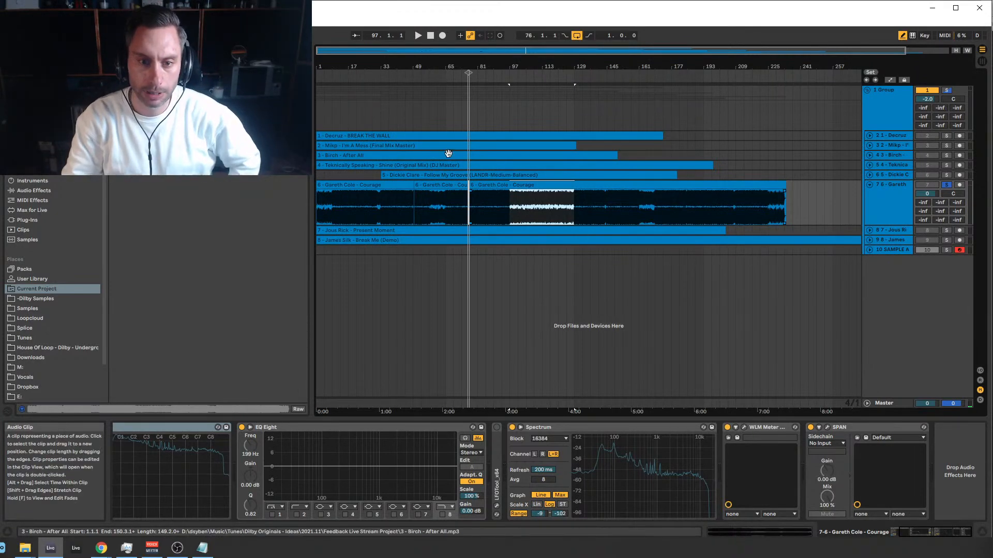
Play the Courage track from 97.1.1, then from 129.1.1, to compare how the two sections begin, and stop playback.
click(511, 205)
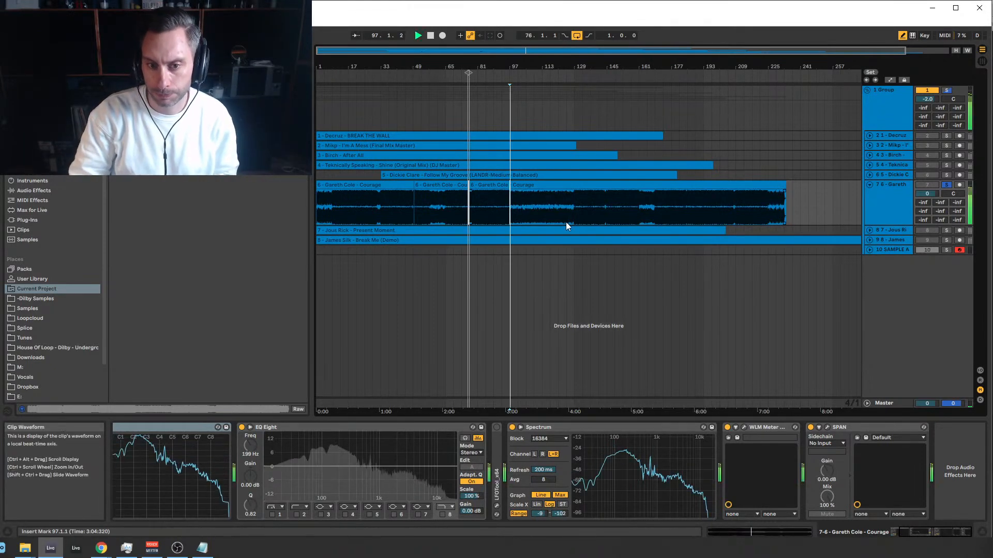
click(573, 206)
key(space)
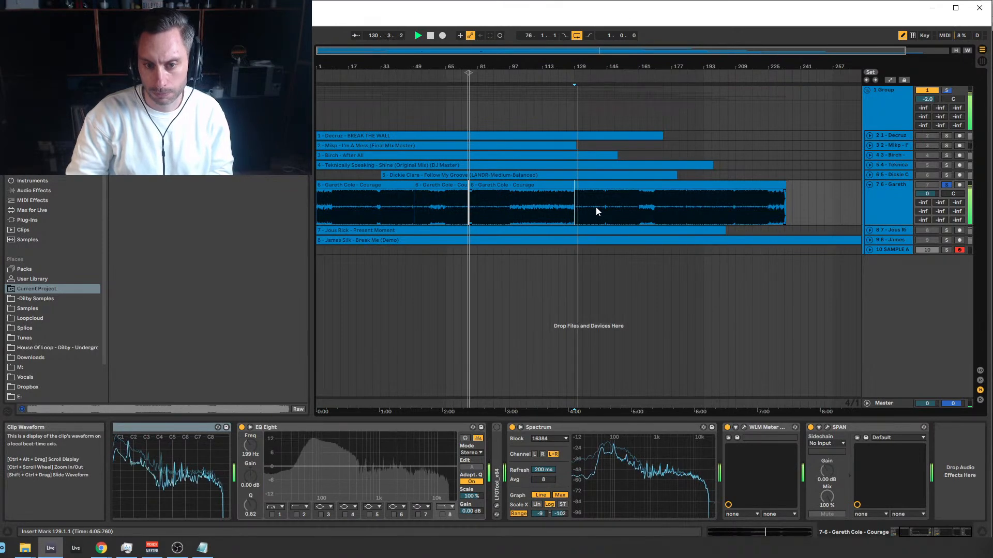
key(space)
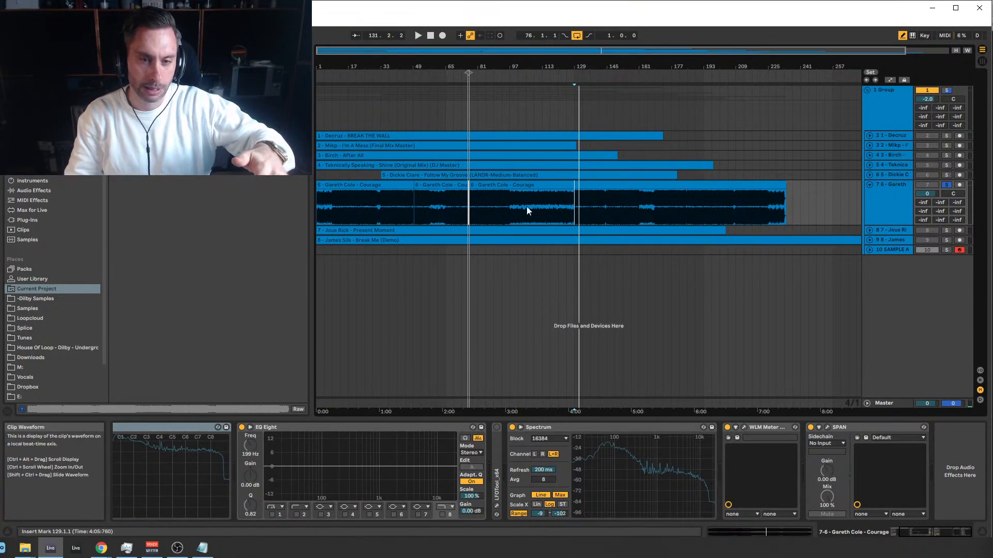
Place the insert marker at bars 125 and 129 of the Courage track, and select bars 97–129.
click(563, 209)
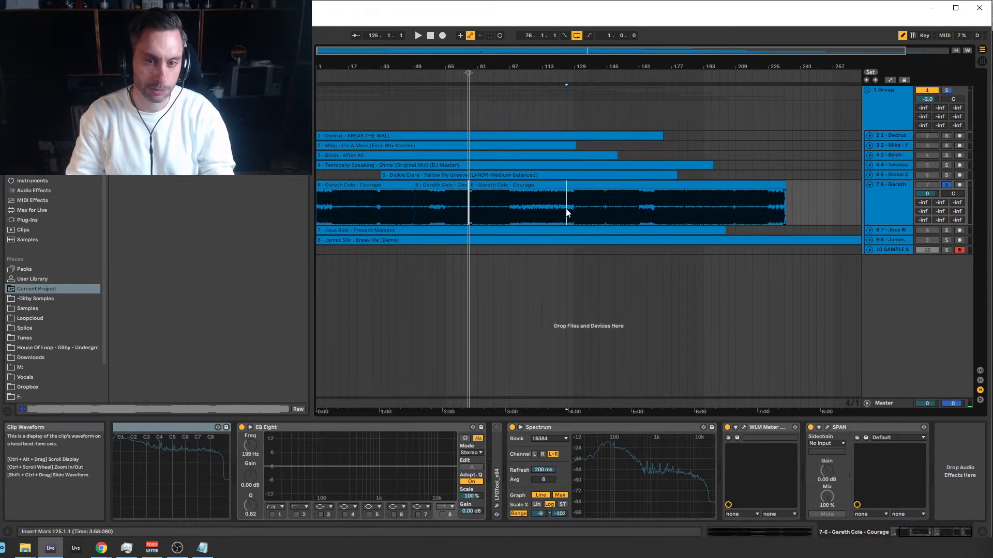
click(572, 211)
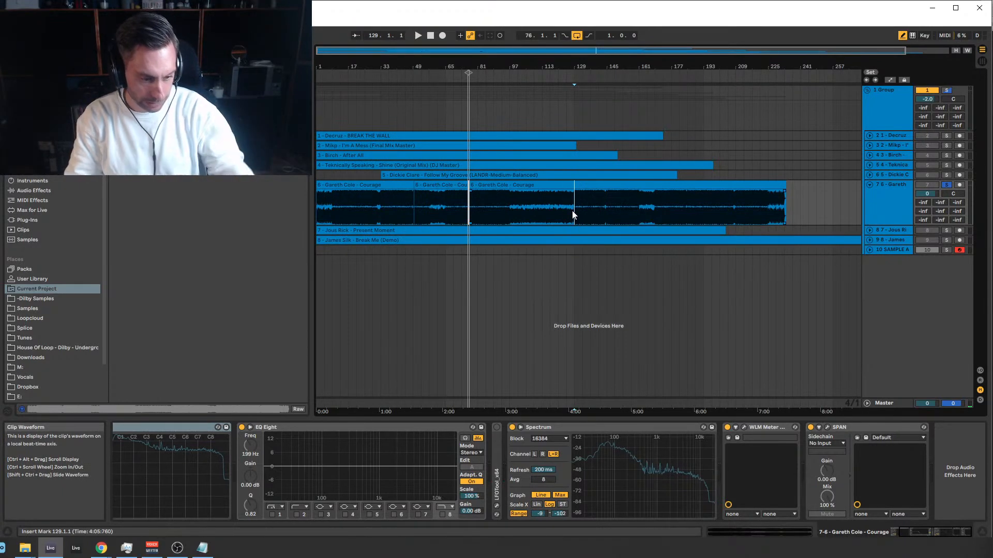
drag(572, 212, 514, 209)
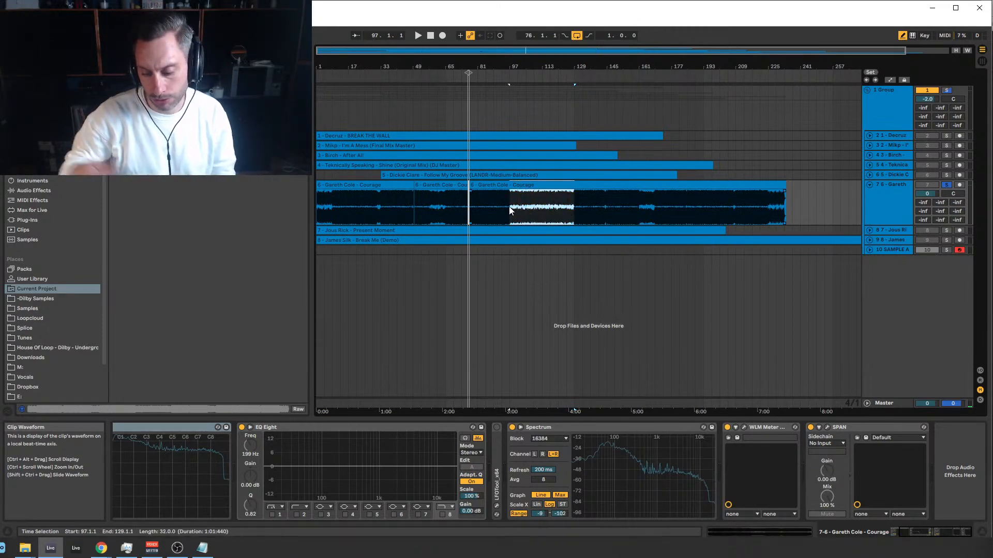
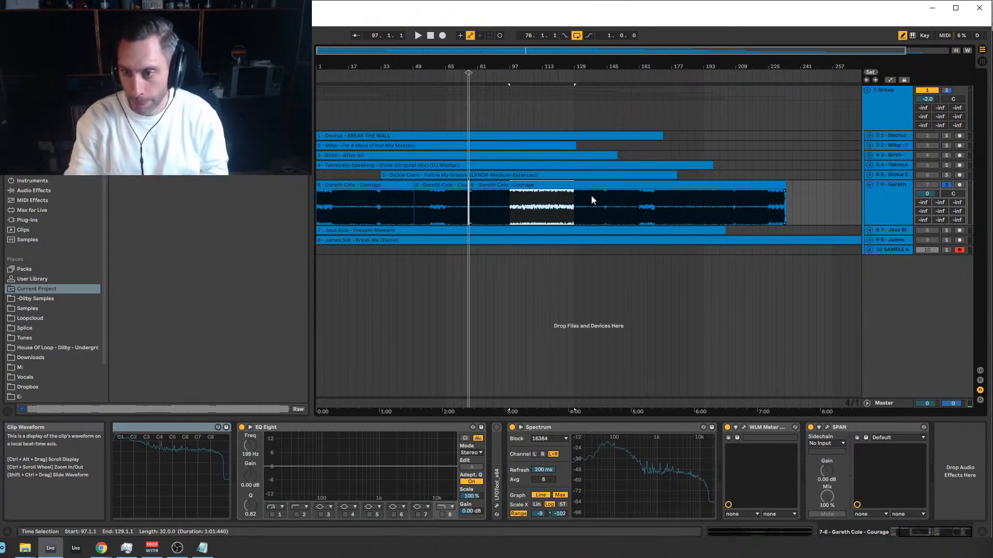
Fold the Courage track, unfold and solo the Present Moment track, and select its clip.
click(870, 185)
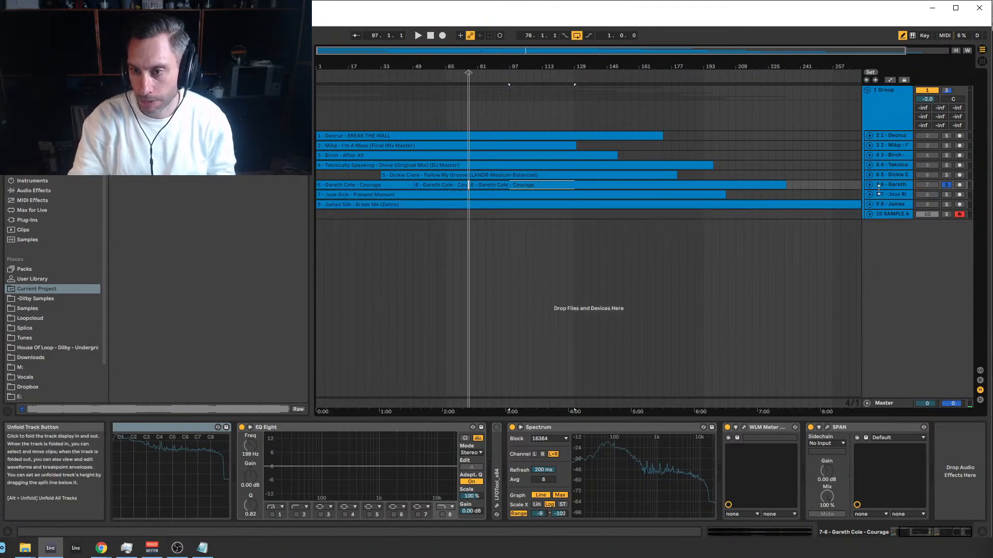
click(889, 194)
key(u)
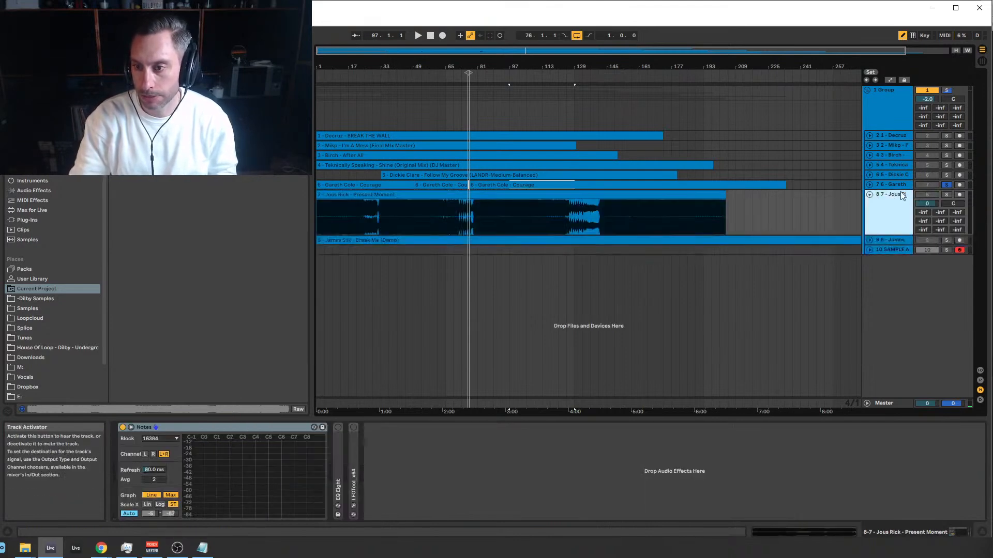
click(370, 197)
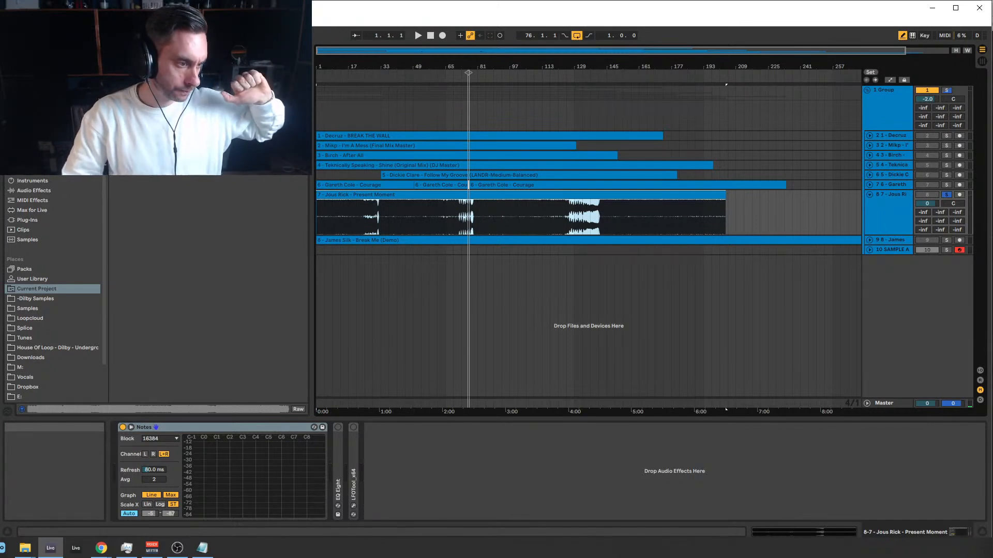
Play the Present Moment track from 1.1.1, place the insert marker at bar 17, and stop playback.
key(alt+Tab)
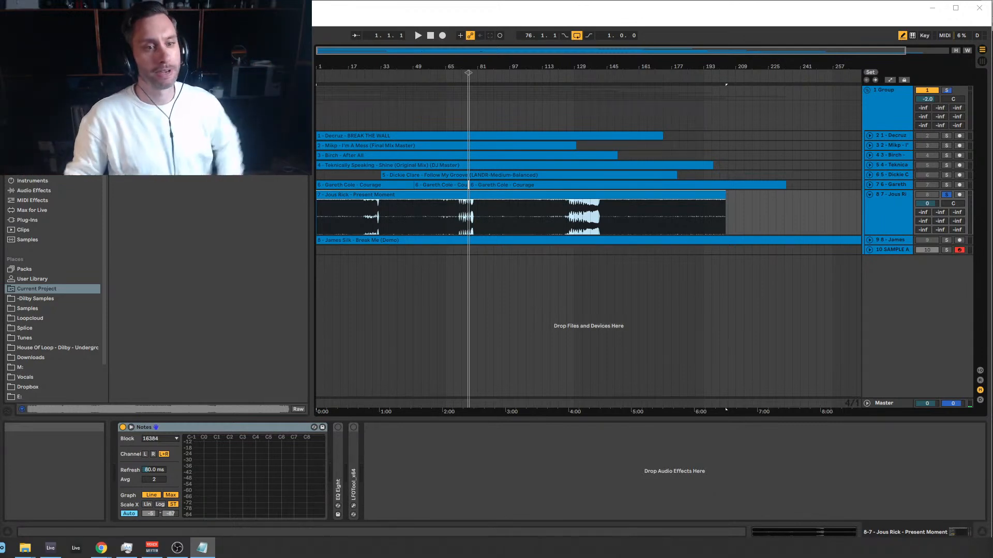
click(904, 212)
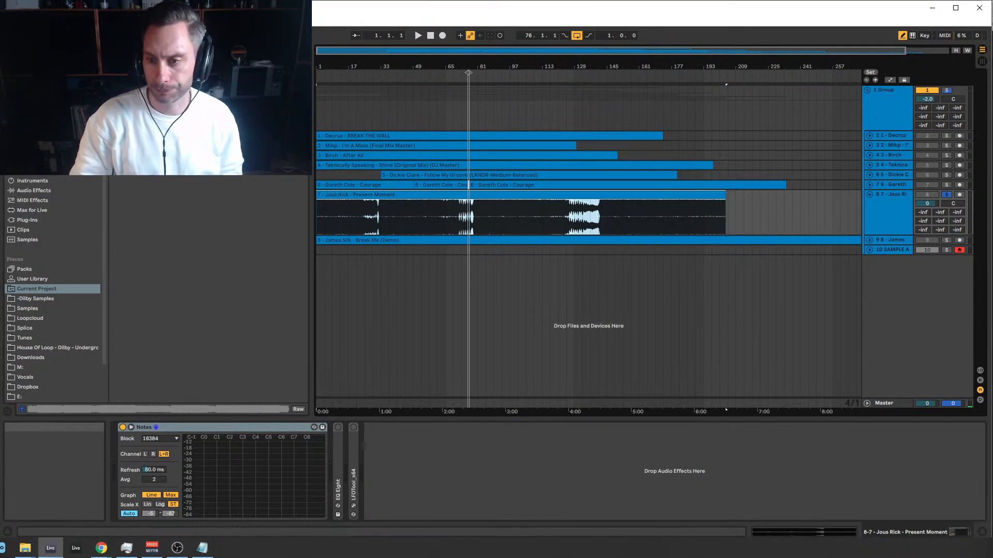
key(space)
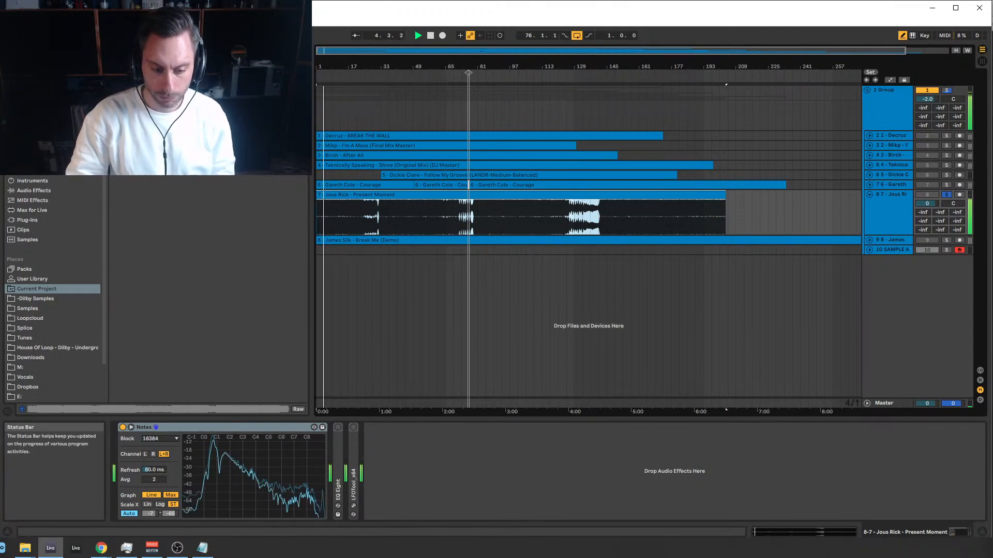
mouse_move(50, 551)
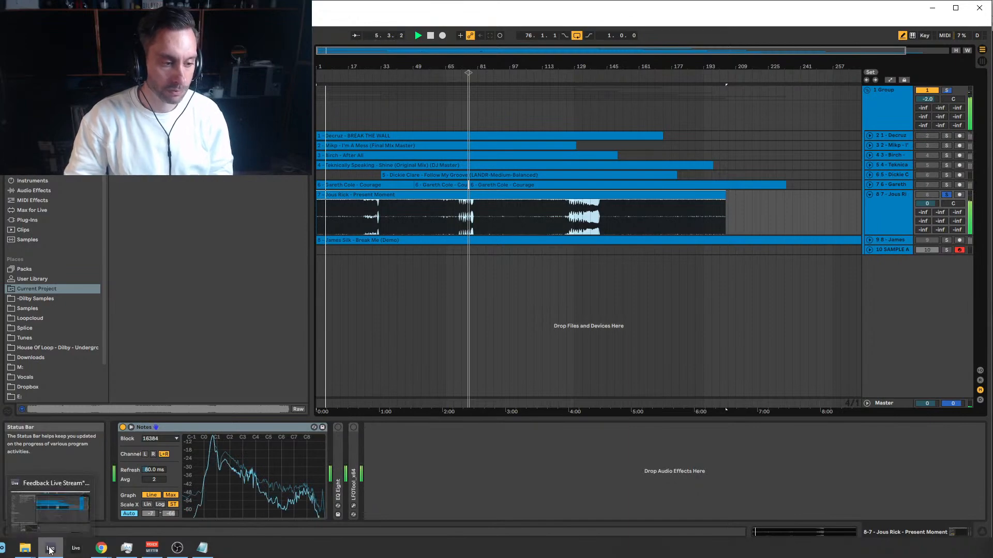
mouse_move(101, 548)
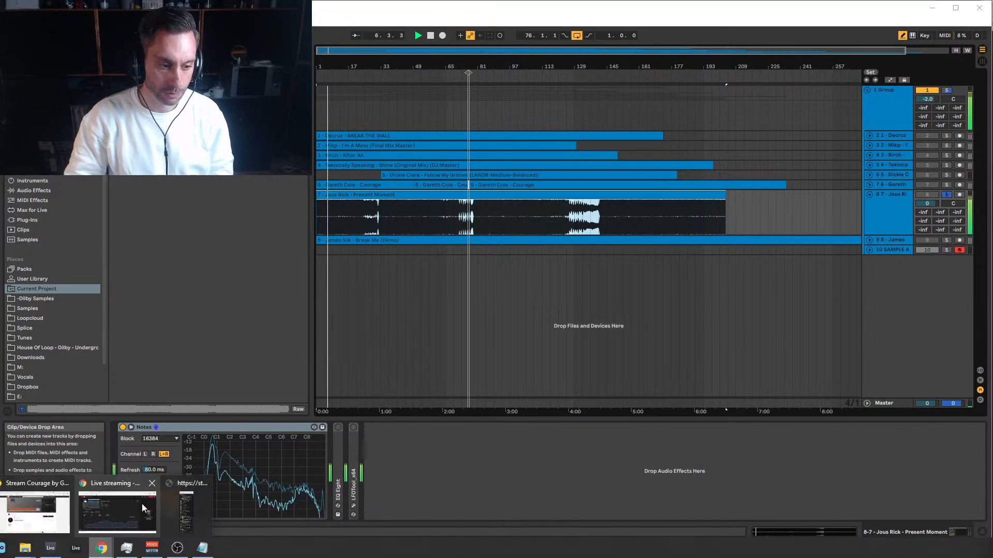
mouse_move(108, 515)
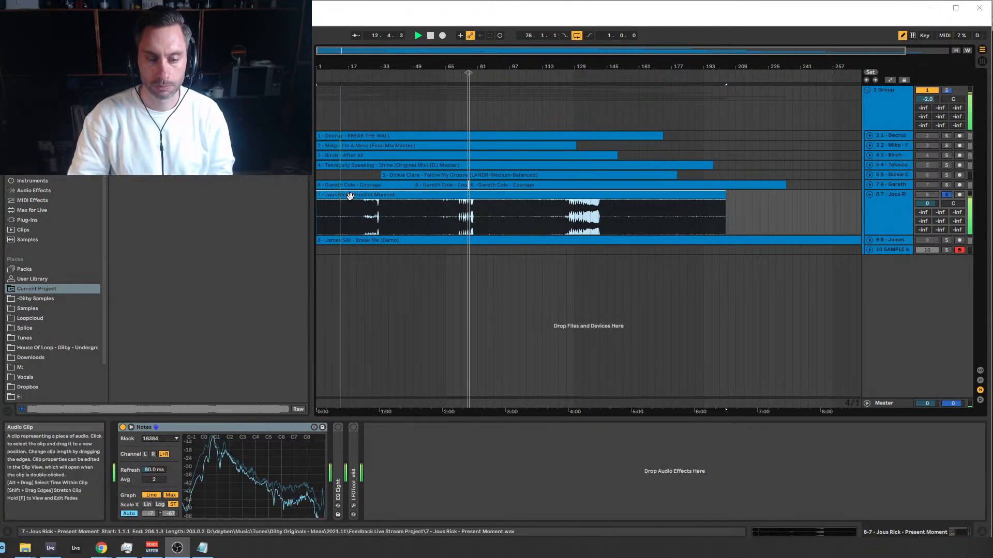
click(345, 212)
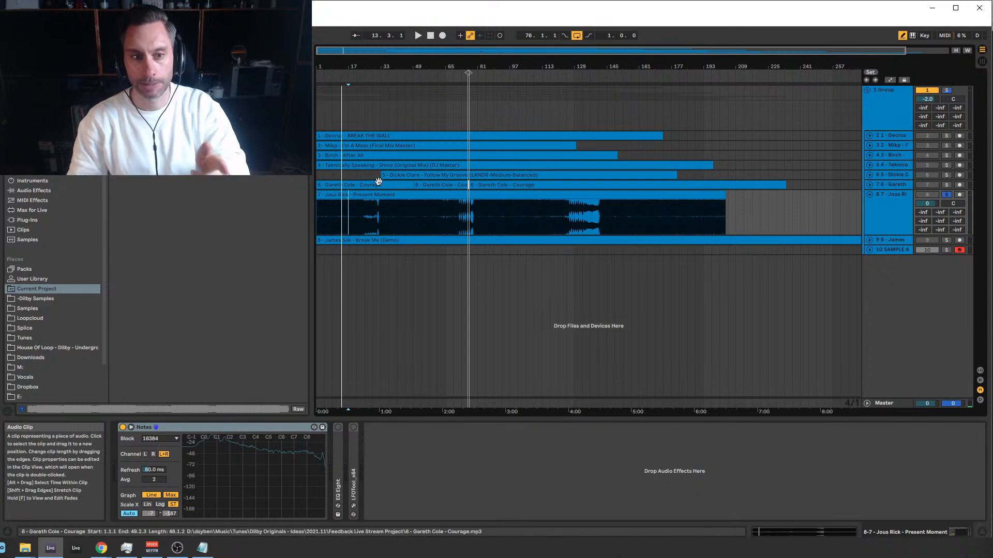
Play the Present Moment track from 9.1.1 and loop the full length of its clip.
click(333, 221)
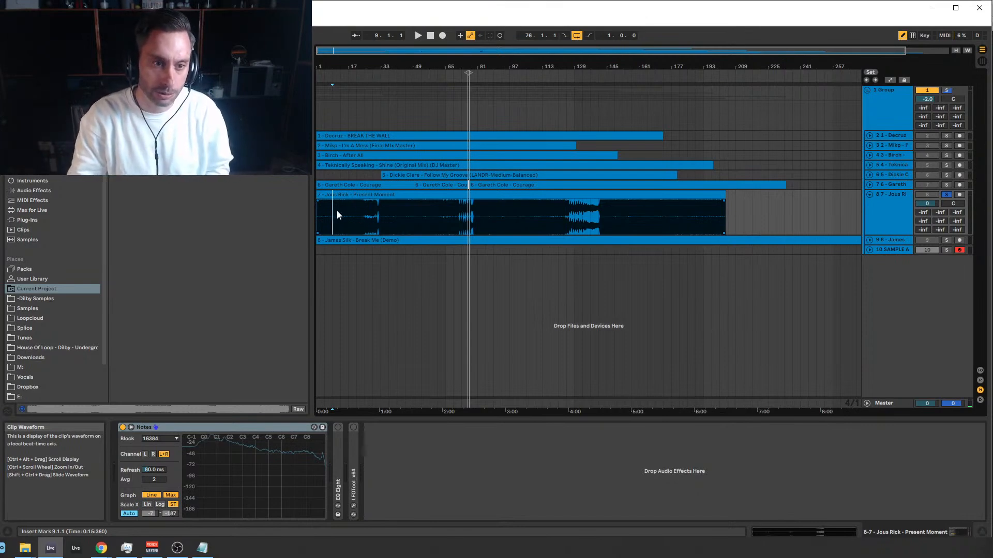
key(space)
click(445, 195)
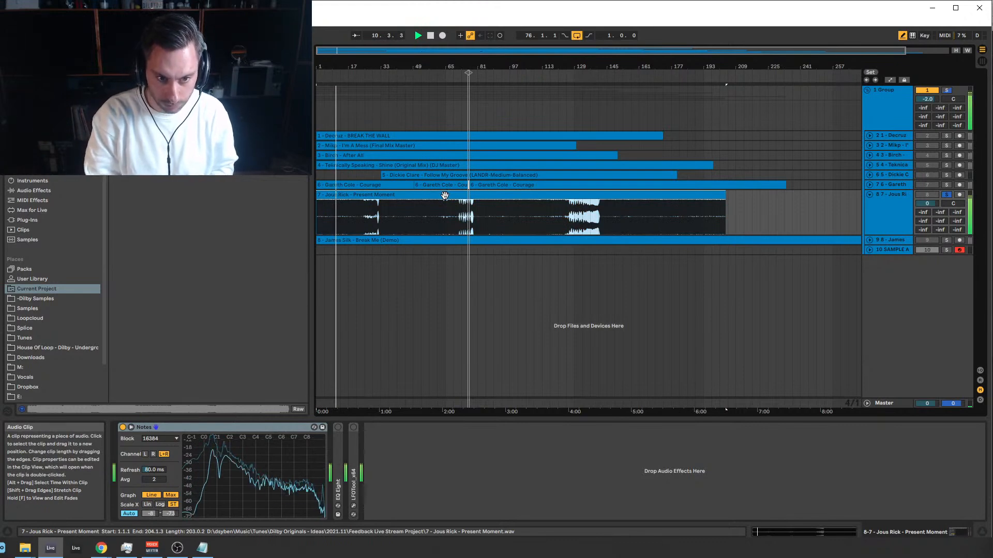
key(ctrl+l)
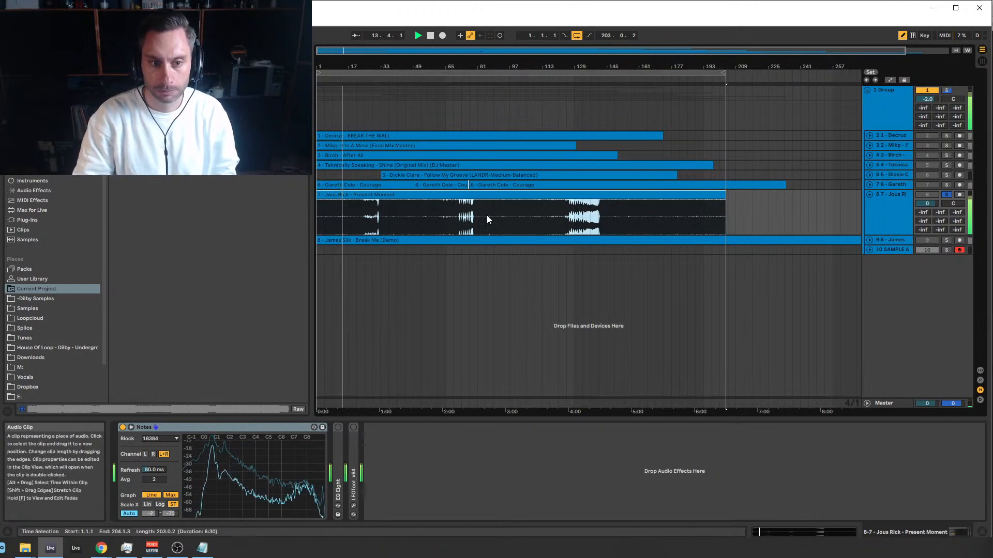
mouse_move(361, 51)
mouse_down()
mouse_move(361, 66)
mouse_move(360, 45)
mouse_move(350, 54)
mouse_up()
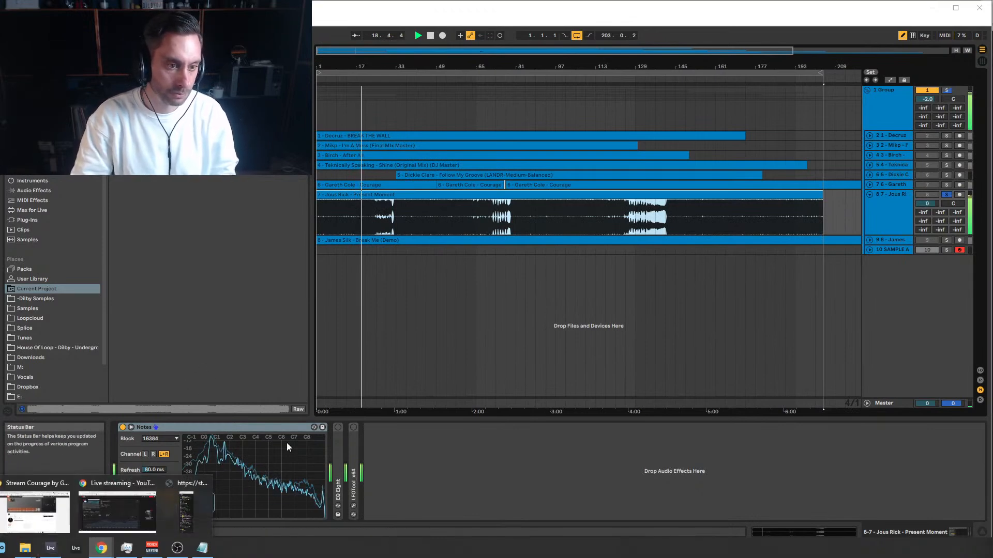
Switch to Chrome to check the Courage track's SoundCloud page and the live streaming window, and return to Ableton Live.
click(47, 469)
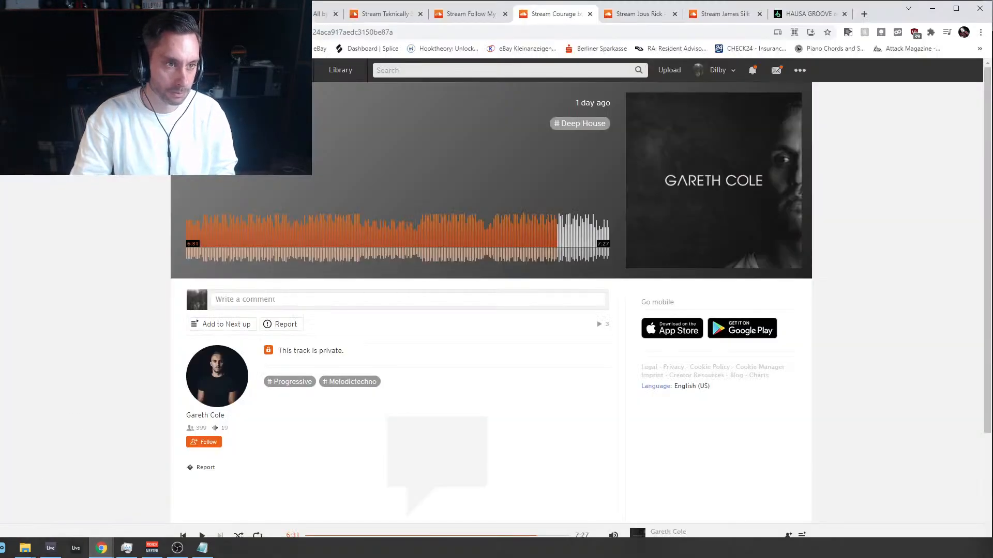
mouse_move(101, 548)
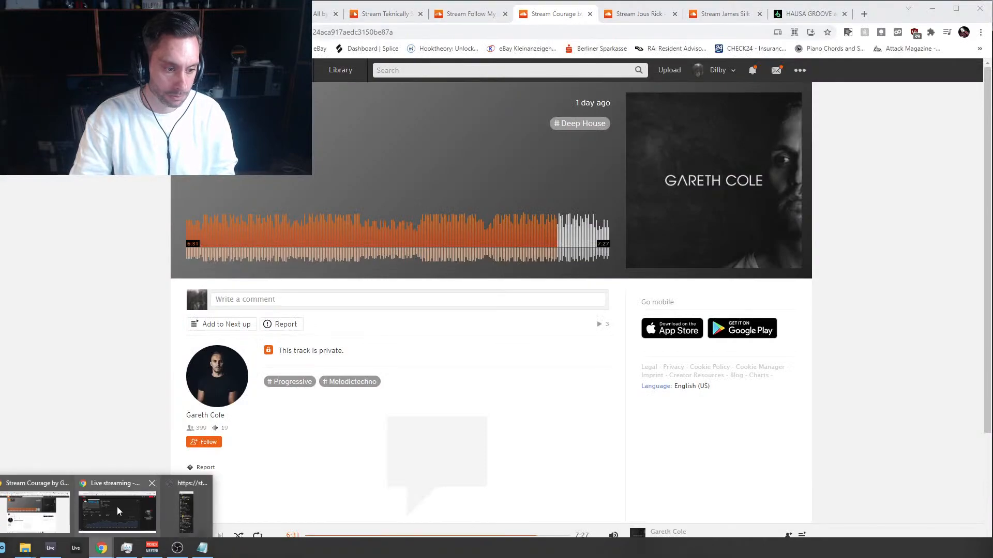
click(116, 508)
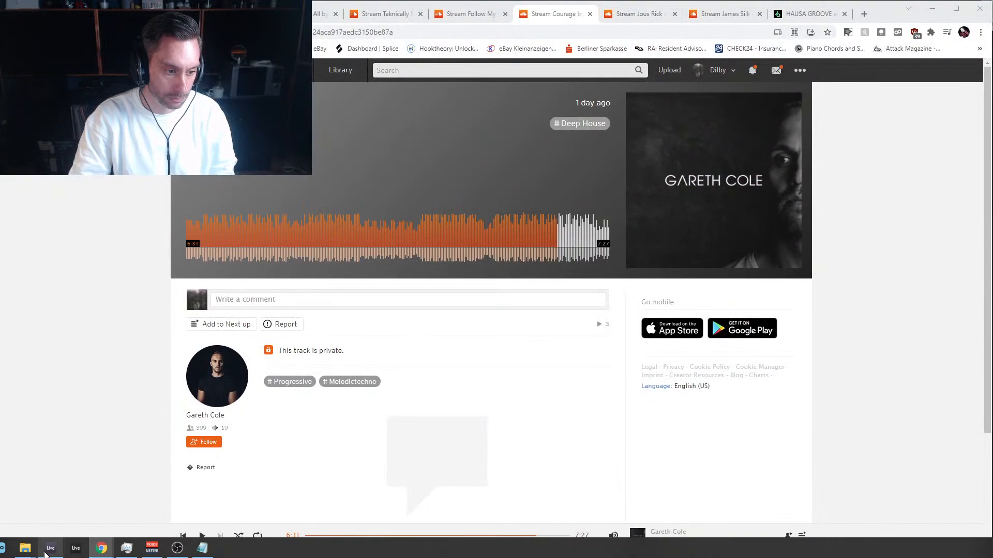
click(45, 554)
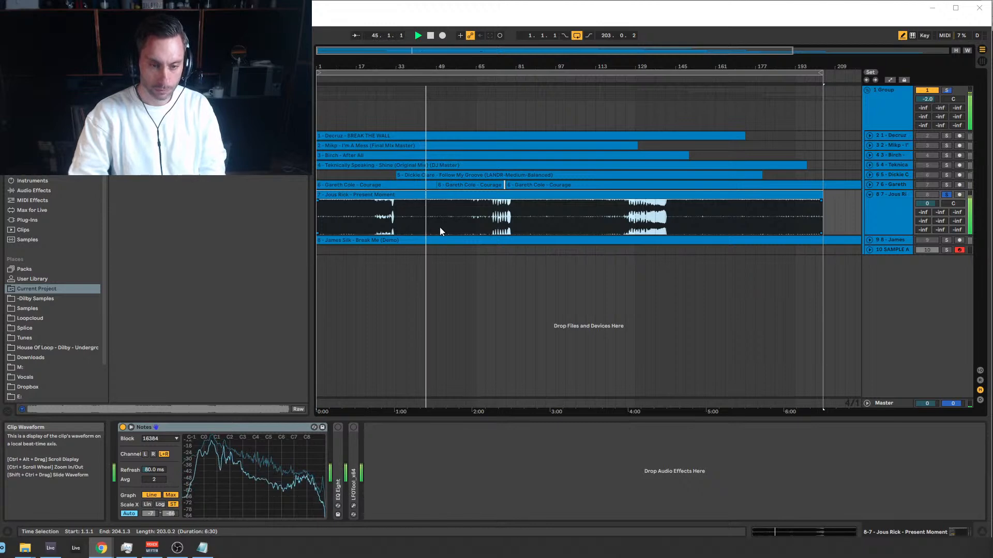
Copy the Spectrum, WLM Meter and SPAN devices from the Courage track to the Present Moment track, folding EQ Eight on the Courage track.
click(889, 184)
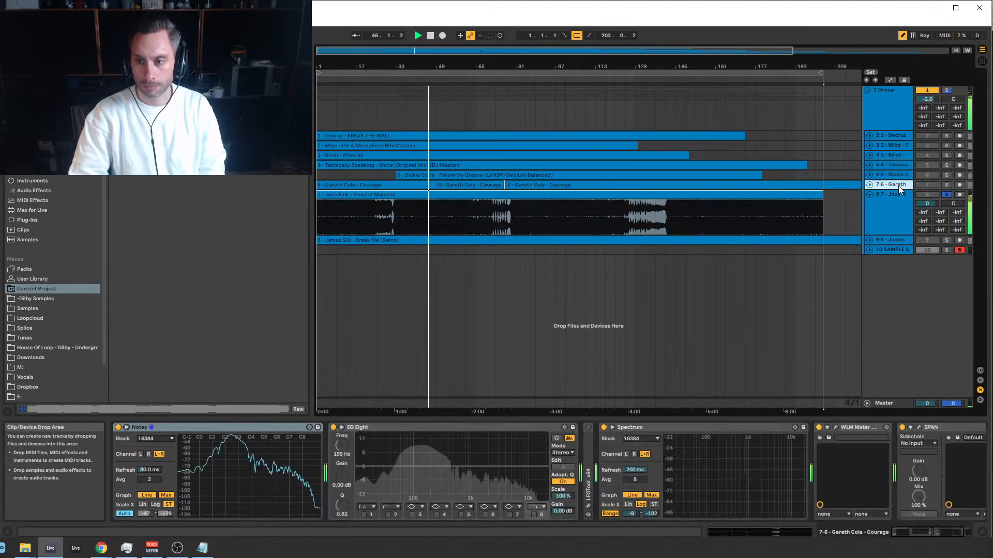
double_click(396, 426)
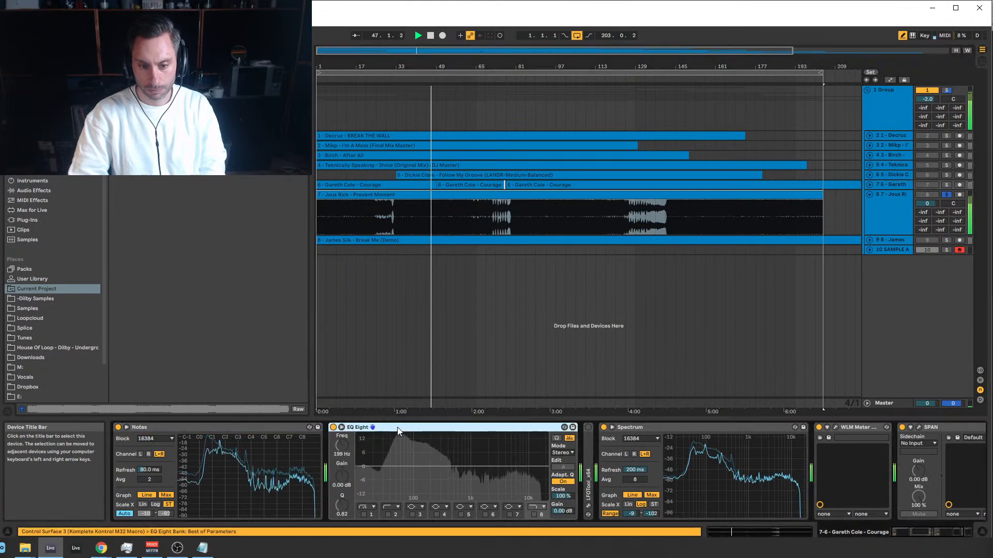
click(435, 429)
shift+click(693, 428)
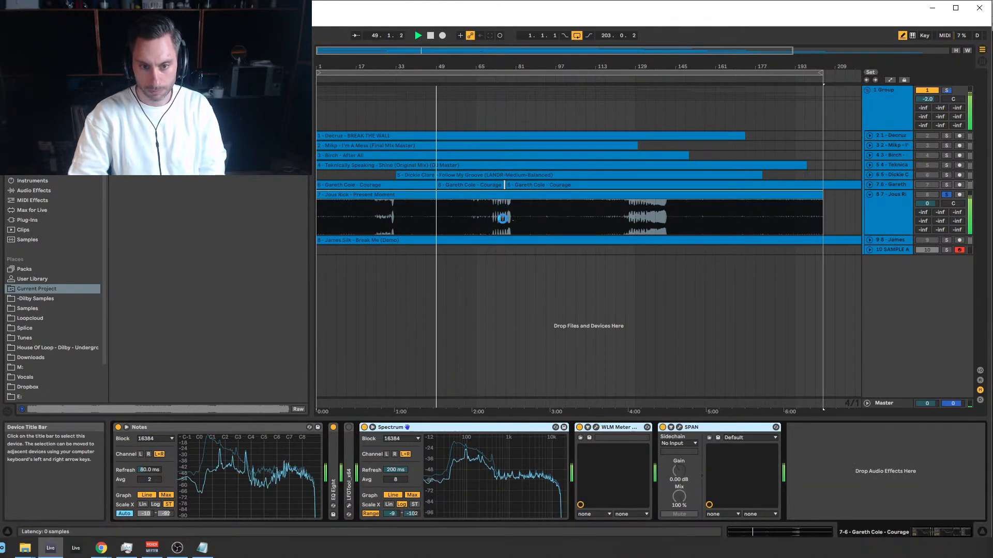
click(504, 222)
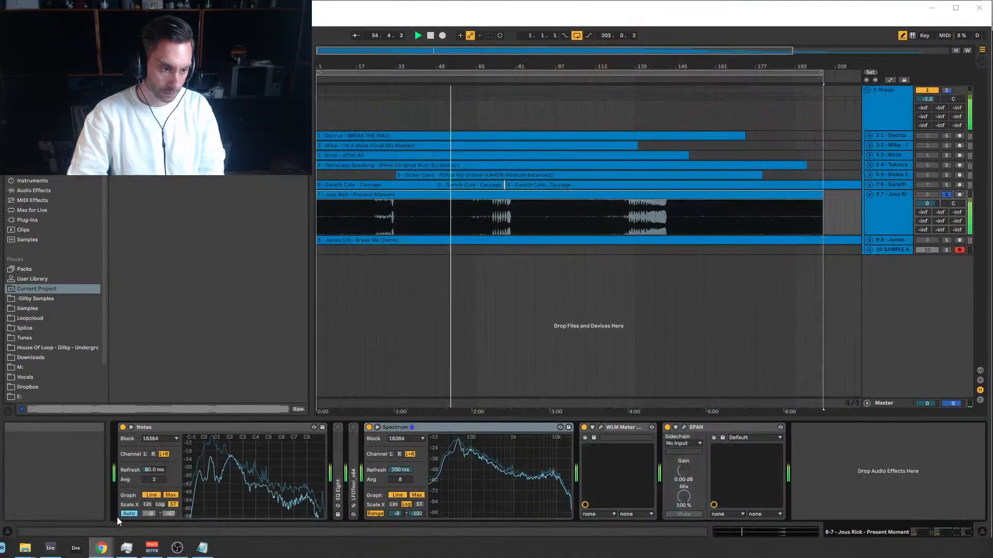
Switch to Chrome to check the Courage track's SoundCloud page and return to Ableton Live.
mouse_move(102, 547)
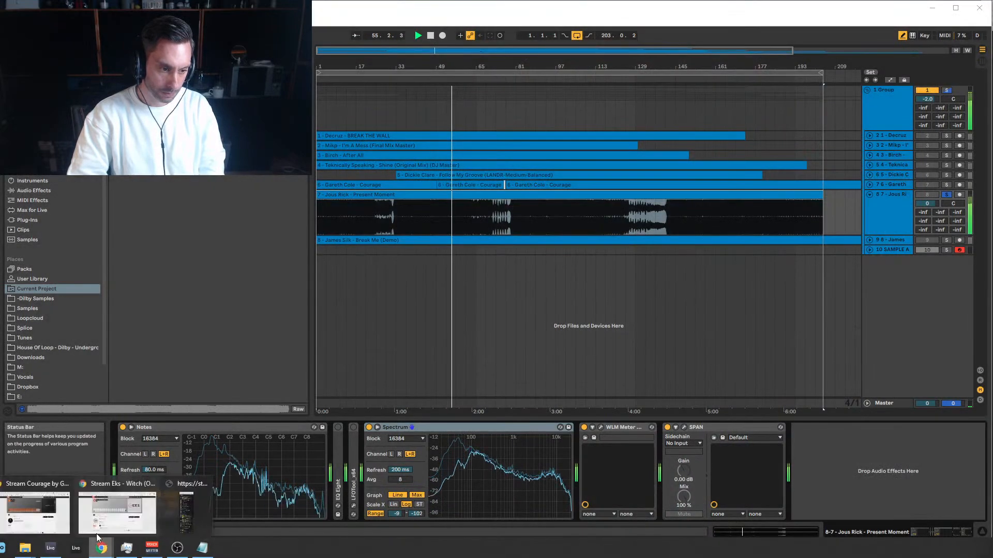
click(36, 495)
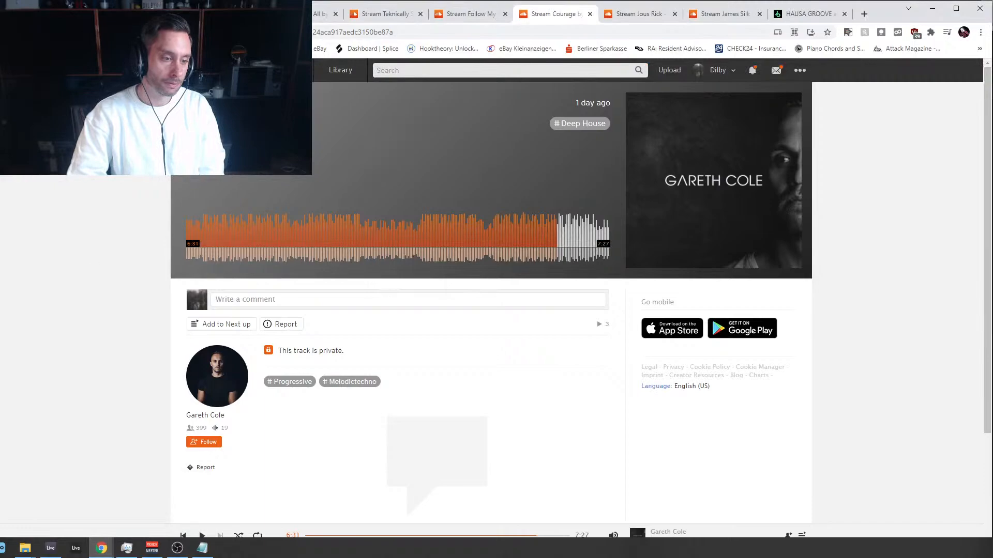
click(50, 548)
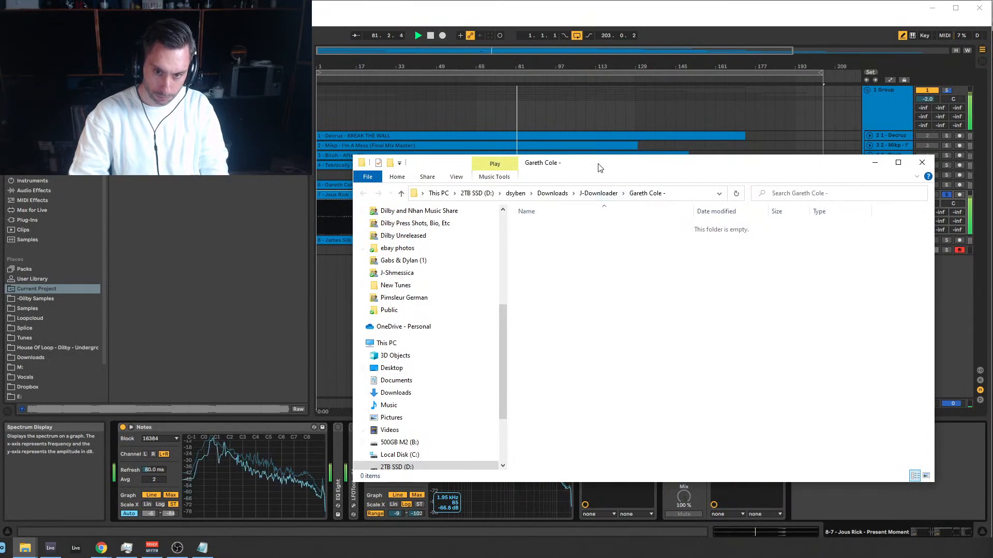
Move the empty download folder window away, check the Feedback Live Stream Project folder in File Explorer, and return to Ableton Live.
drag(600, 168, 478, 557)
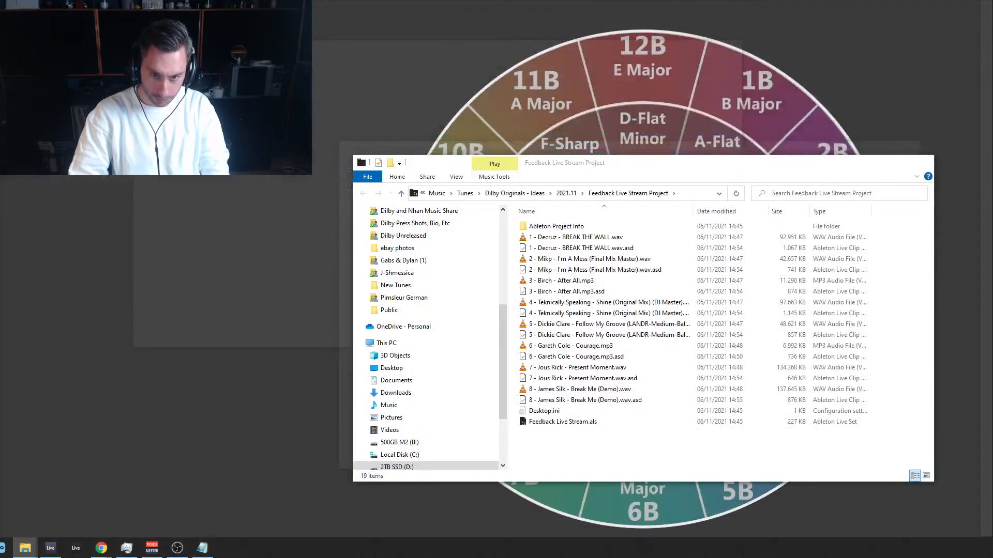
click(25, 548)
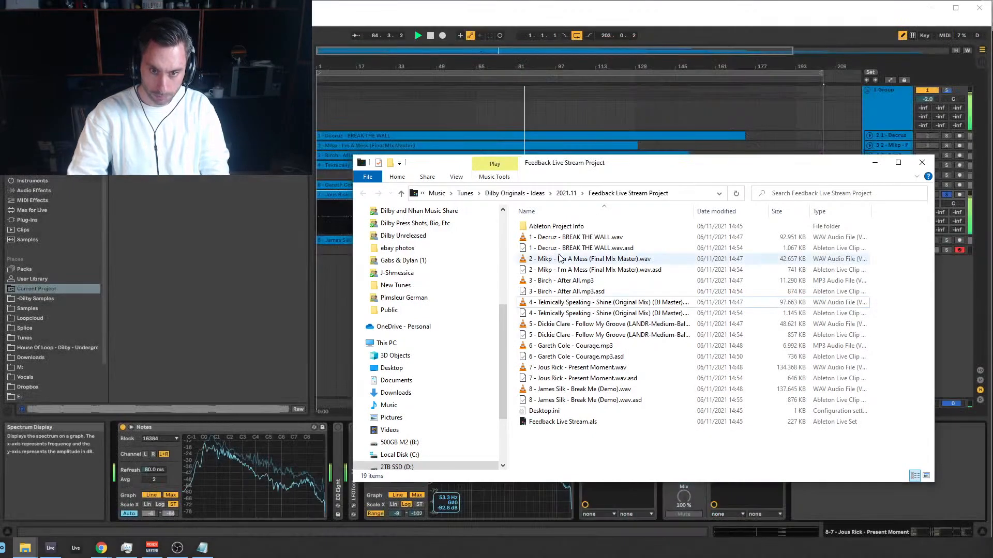
click(685, 152)
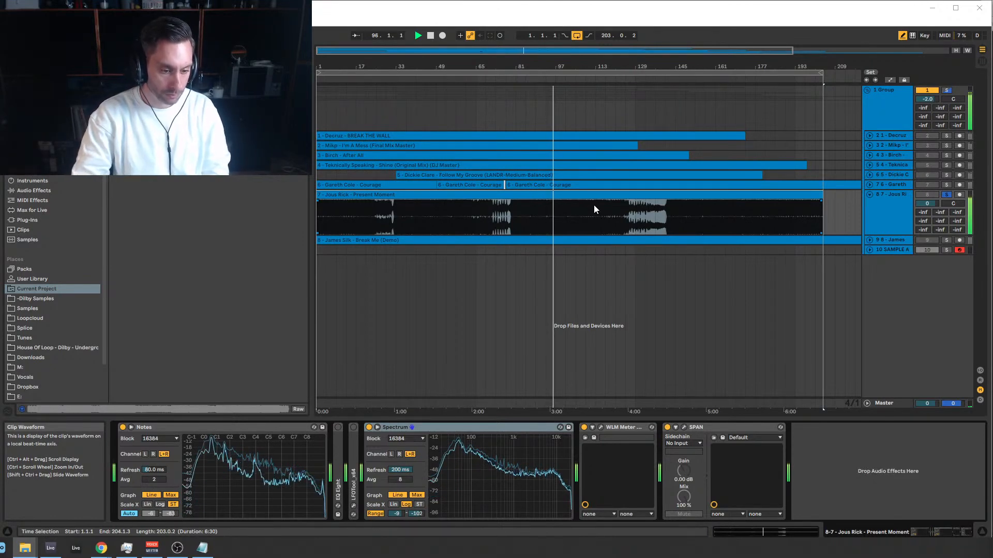
mouse_move(106, 550)
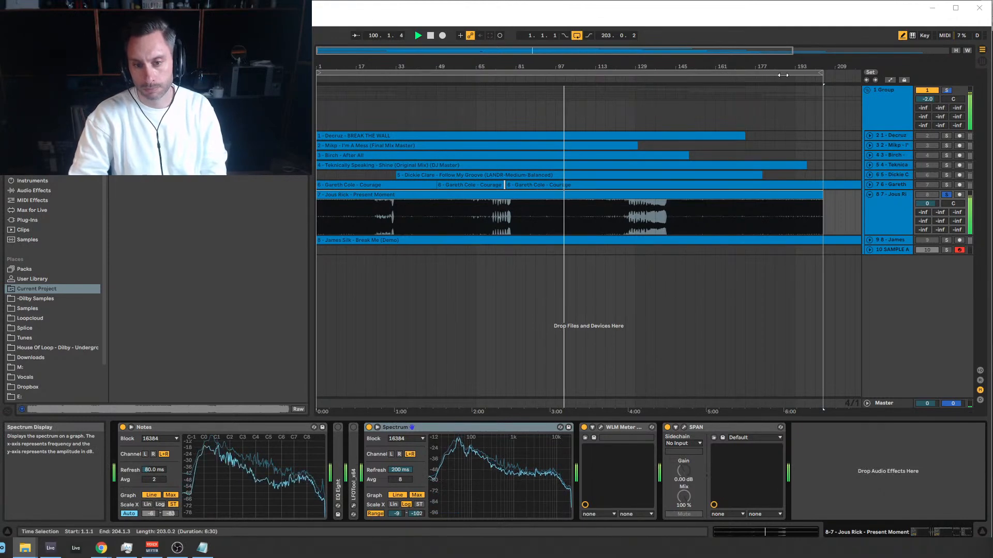
Check the Present Moment track's loudness in WLM Meter and its spectrum in SPAN, closing the SPAN window when done.
click(601, 428)
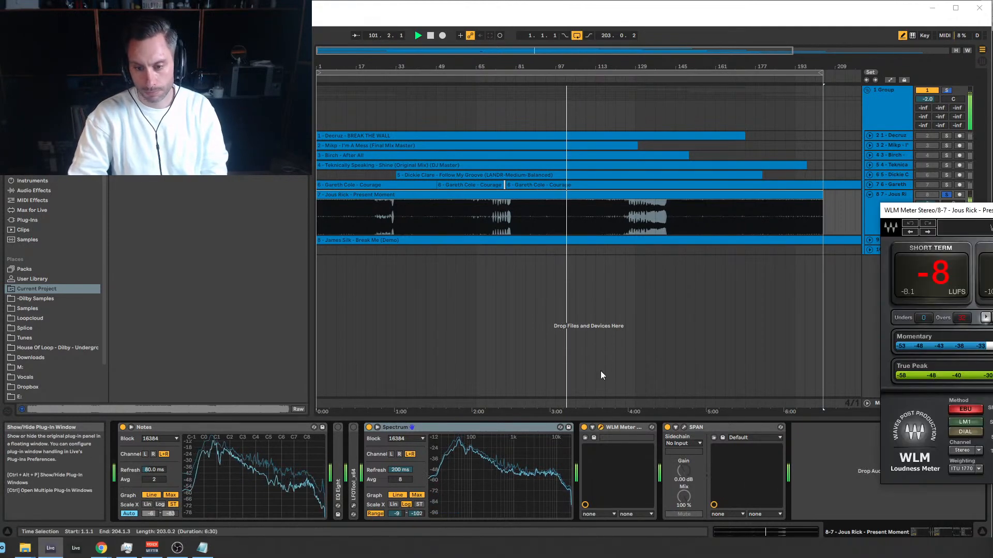
click(699, 427)
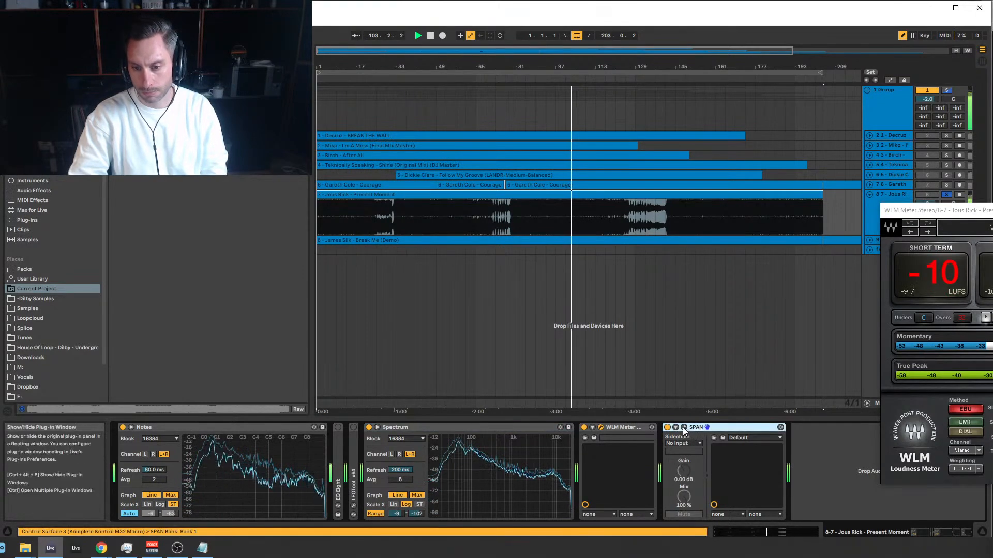
click(684, 428)
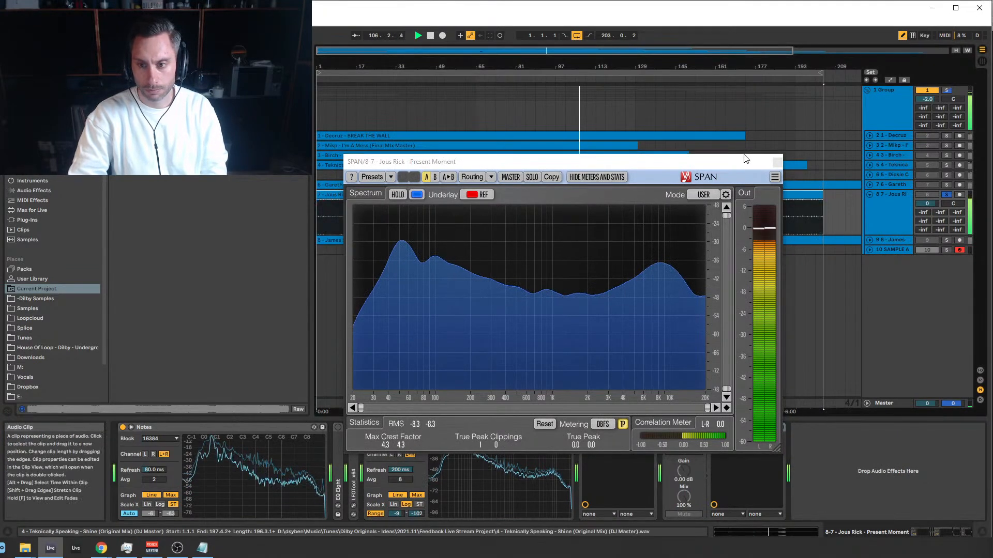
click(777, 164)
Select bars 101 to 113 of Present Moment, select its whole clip, and examine the full waveform in the clip view.
drag(569, 214, 594, 217)
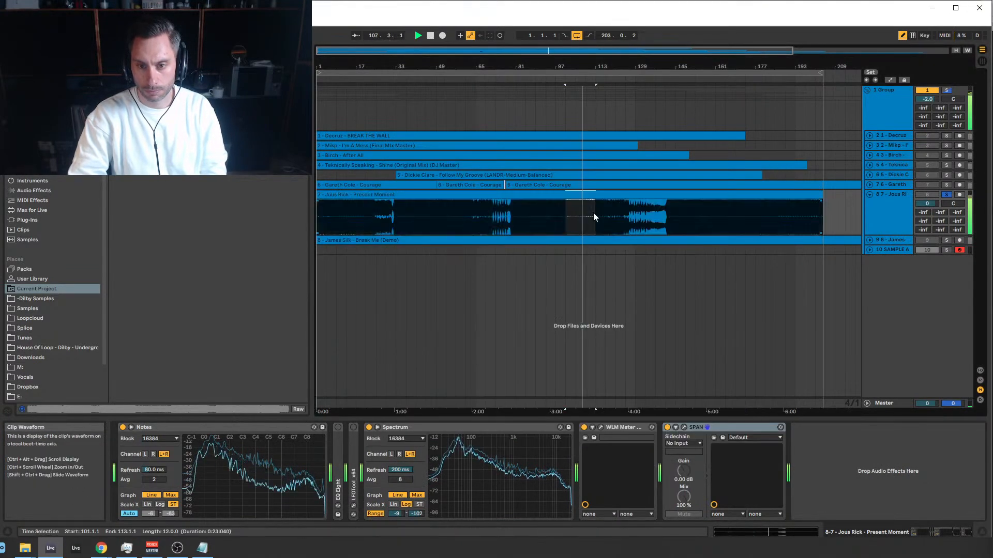
click(569, 194)
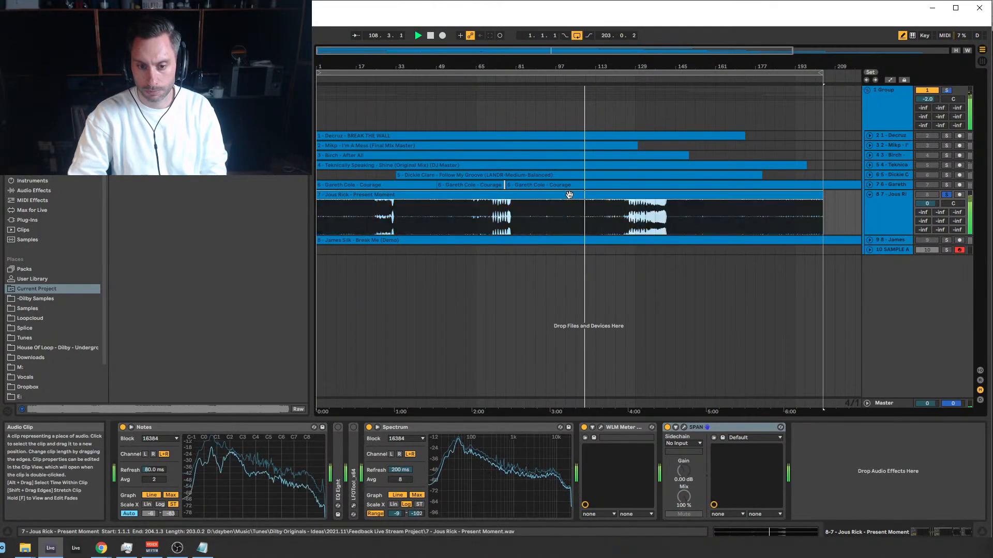
double_click(569, 195)
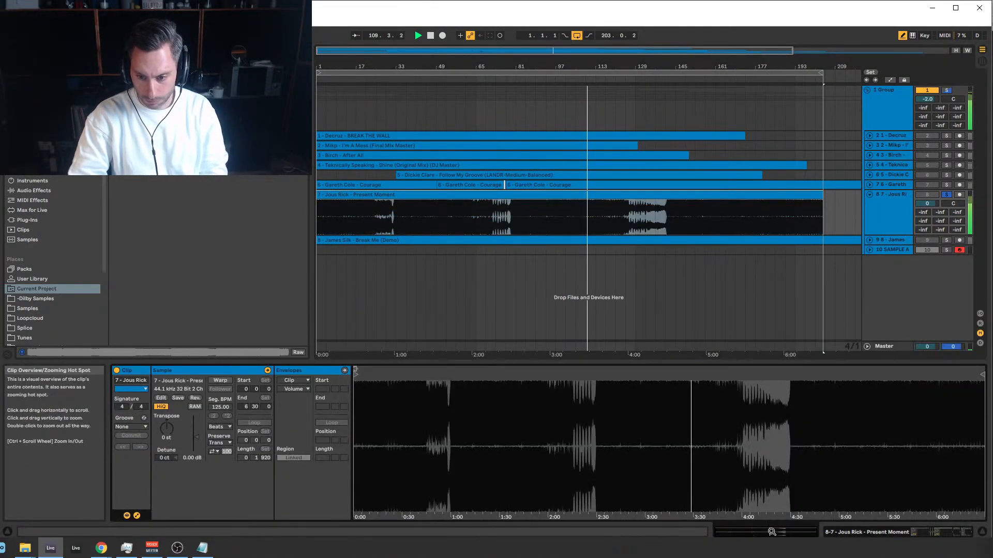
mouse_move(770, 532)
mouse_down()
mouse_move(770, 557)
mouse_move(771, 532)
mouse_up()
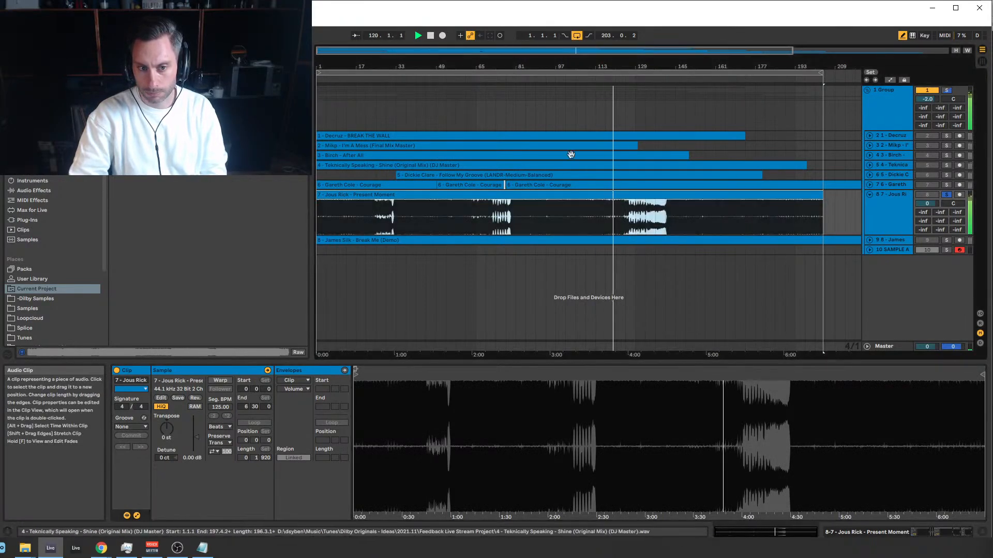
drag(541, 57, 541, 54)
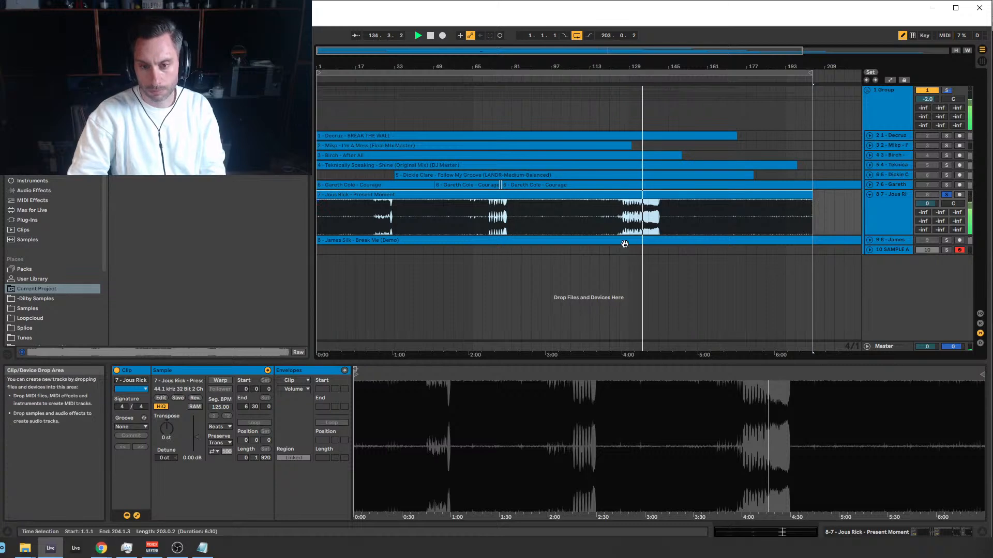
Select bars 137 to 141 of the Present Moment clip and extend the inspected section to bars 129 to 141.
click(644, 222)
drag(644, 221, 656, 224)
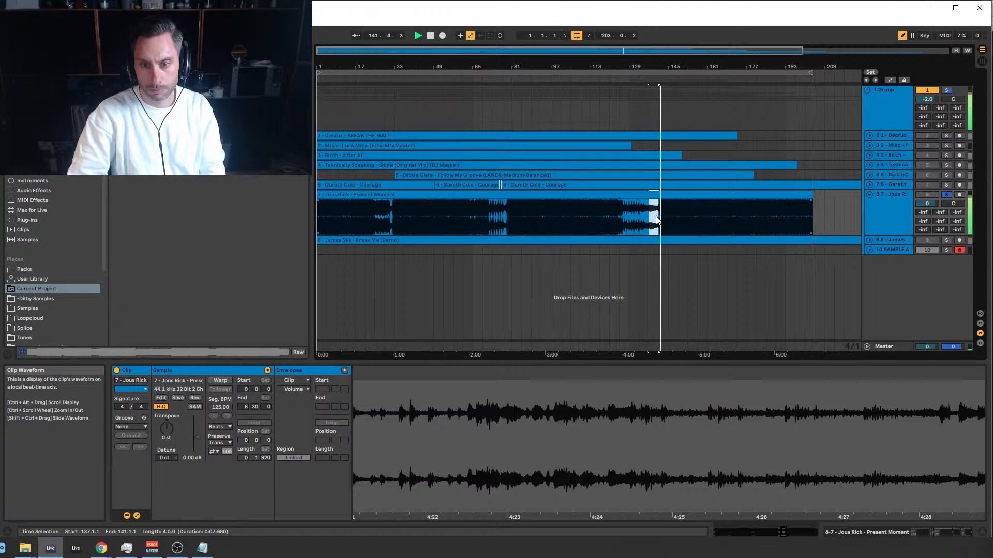
drag(631, 222, 661, 223)
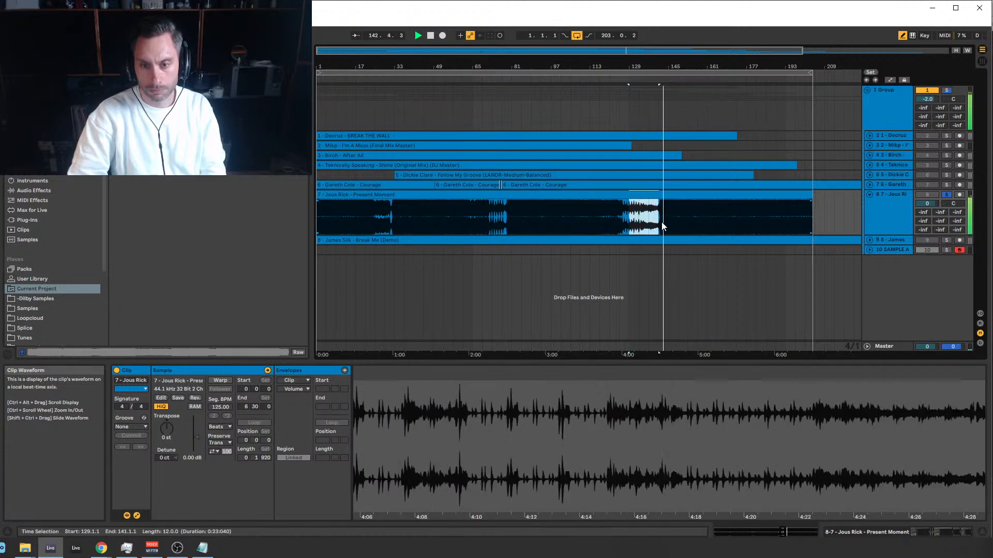
Select the looped range, place the insert marker at bar 149 on Present Moment, and play the track from bar 157.
click(439, 72)
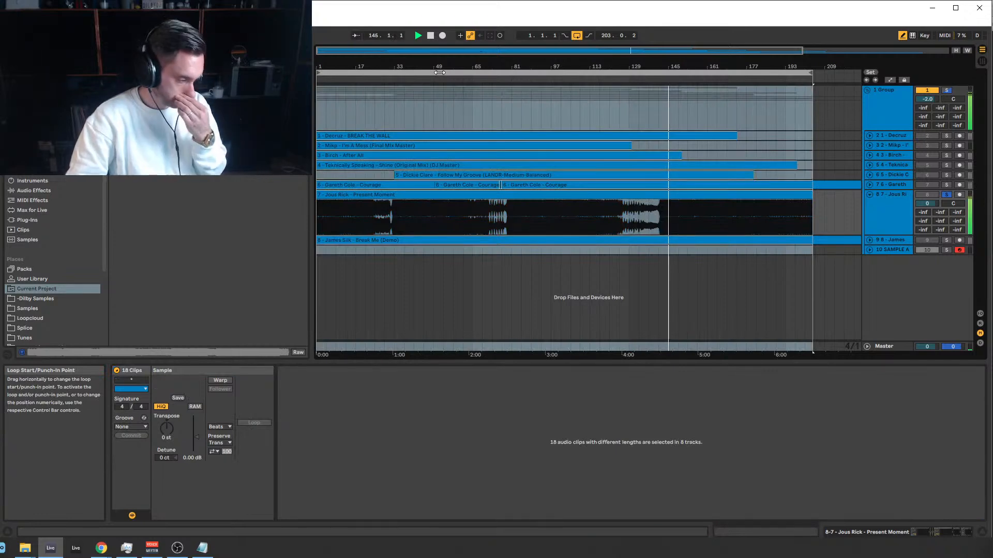
click(695, 216)
click(679, 215)
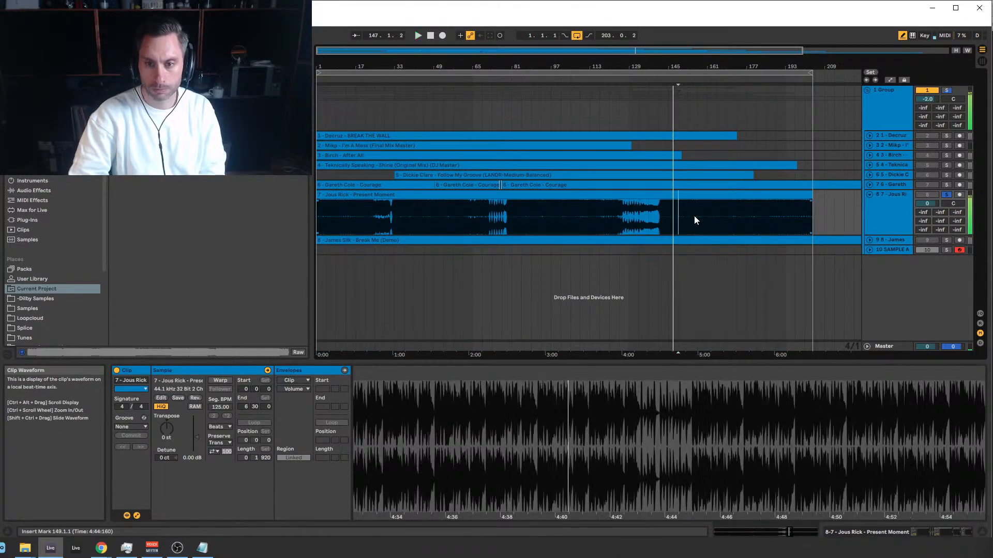
click(695, 216)
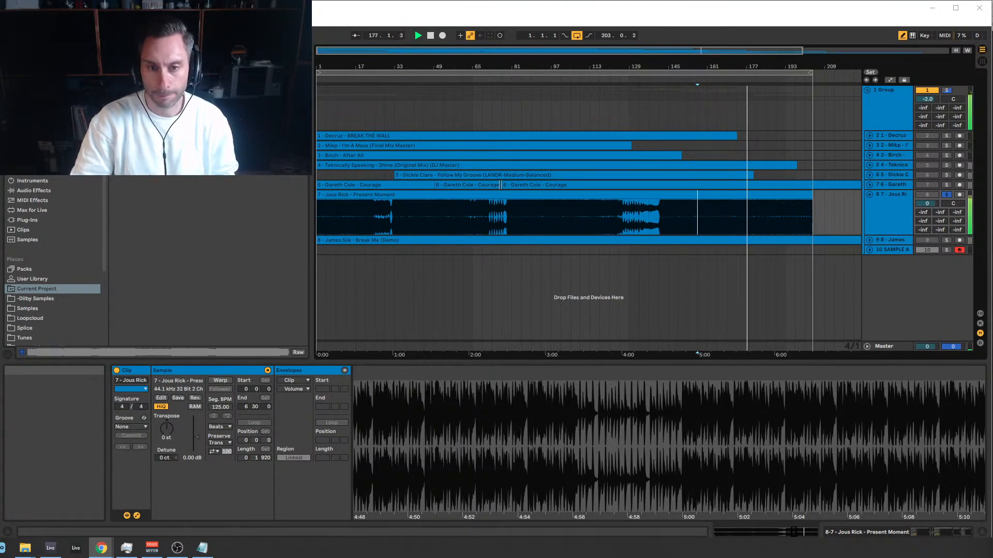
Select the Present Moment track, stop playback, and place the insert marker at bar 13 of its clip.
click(653, 75)
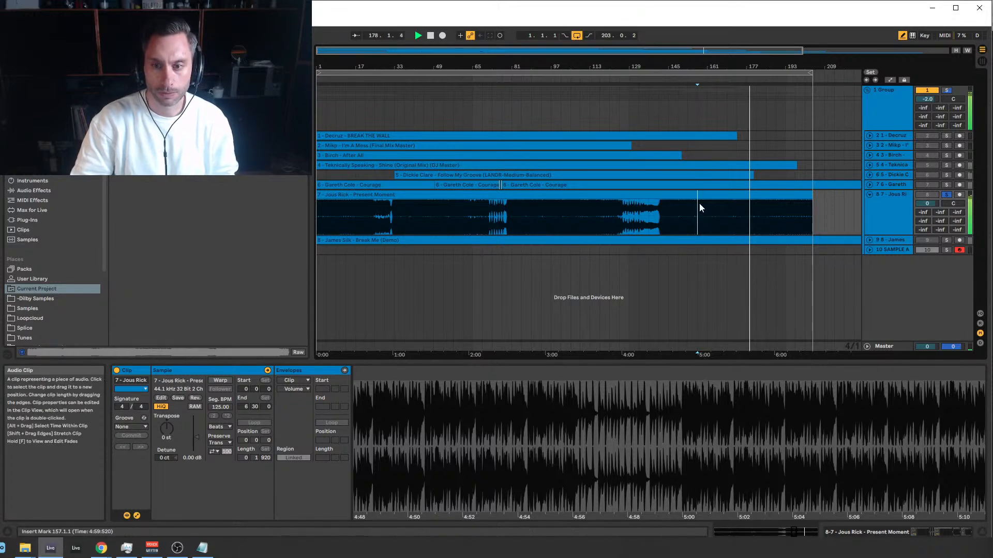
click(899, 196)
key(space)
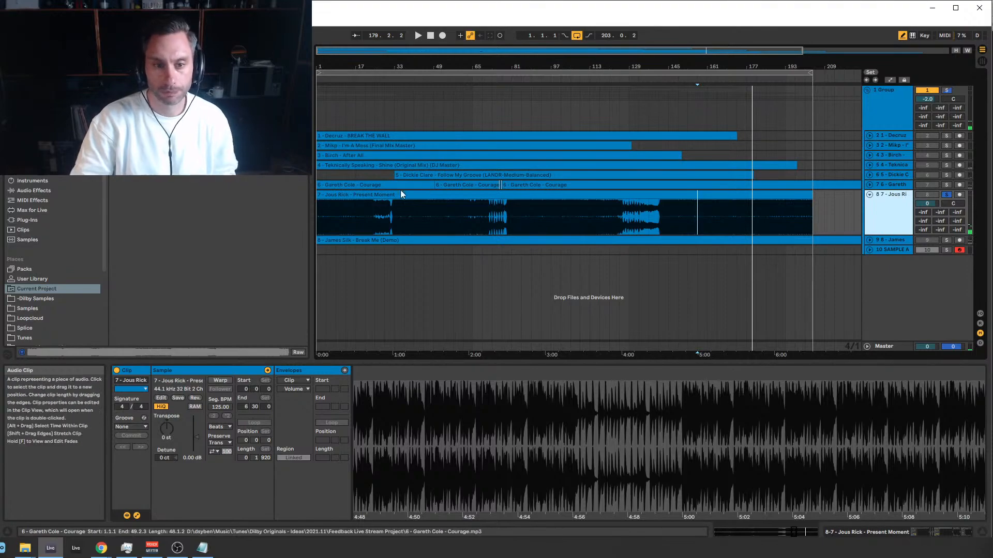
click(347, 215)
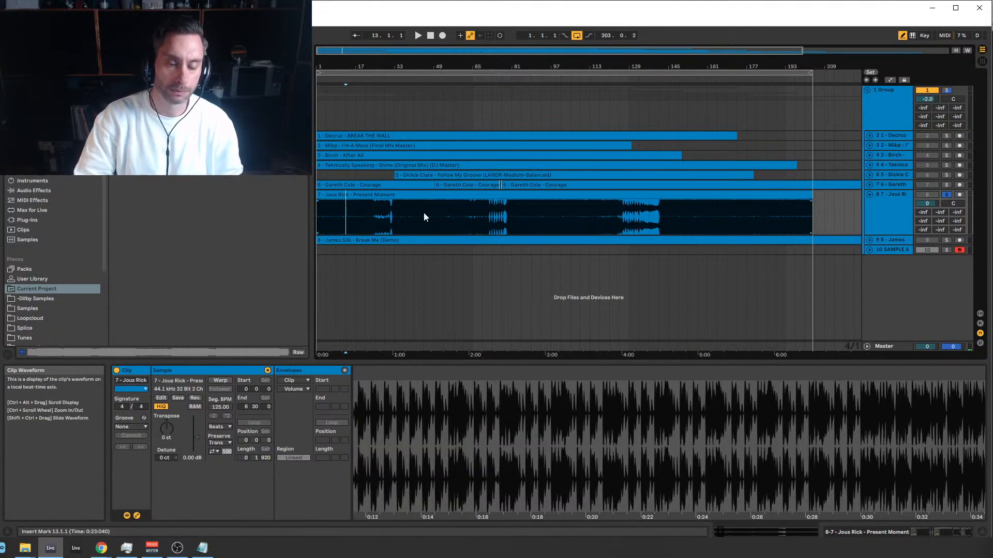
Select bars 45 to 69 of the Present Moment clip, and narrow the selection to bars 53 to 65.
drag(423, 213, 479, 216)
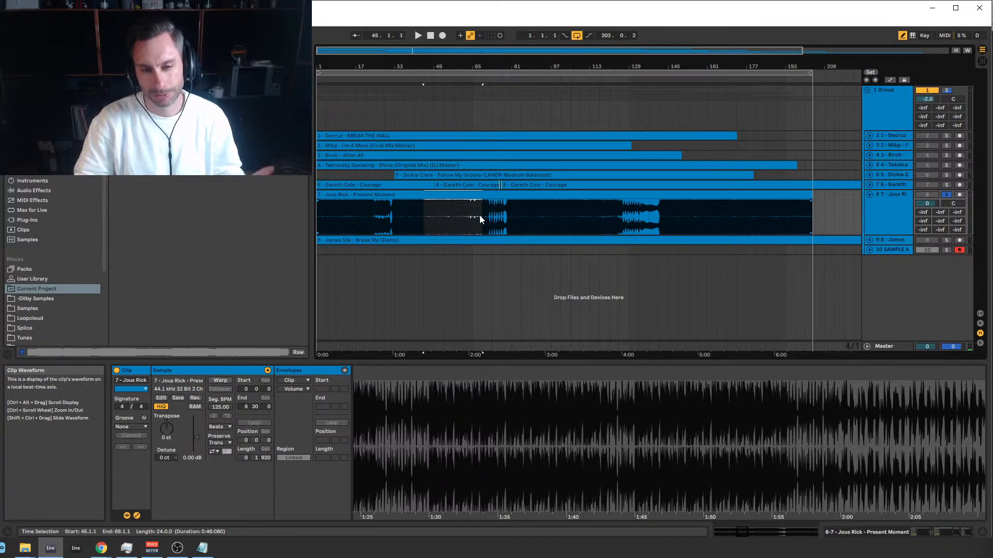
click(445, 216)
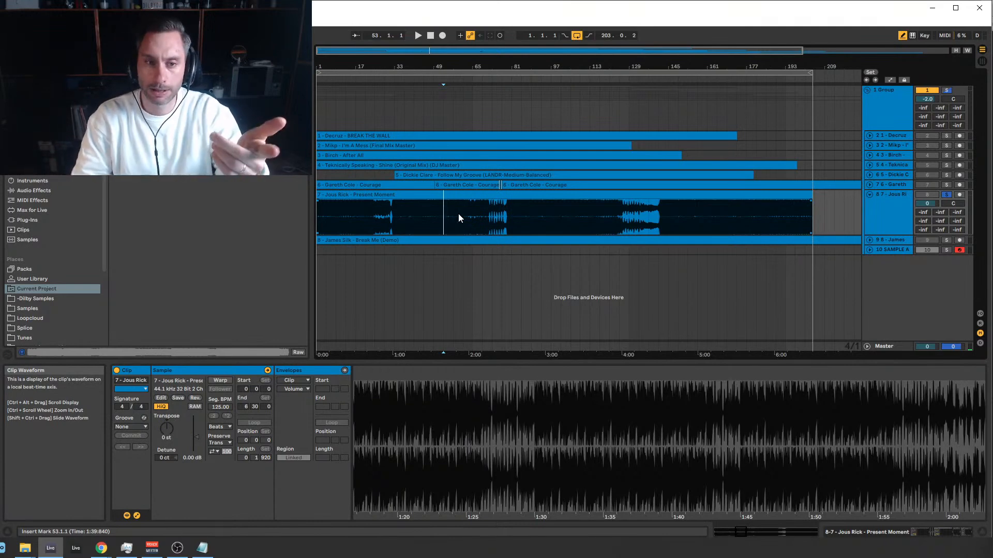
drag(448, 216, 476, 216)
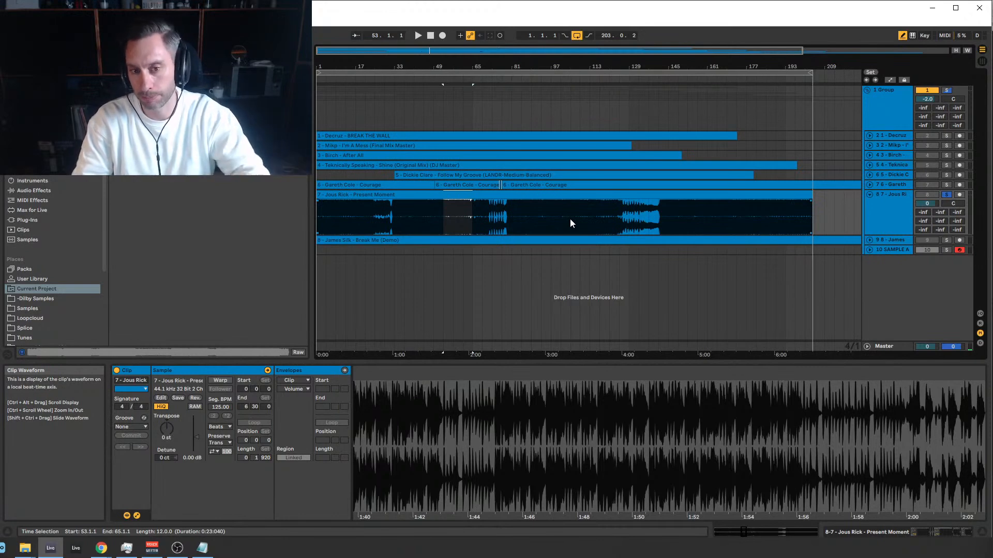
Shift the 12-bar time selection along the Present Moment clip to cover bars 105 to 117.
key(Right)
key(Right)
key(Right)
key(Right)
key(Right)
key(Right)
key(Right)
key(Right)
key(Right)
key(Right)
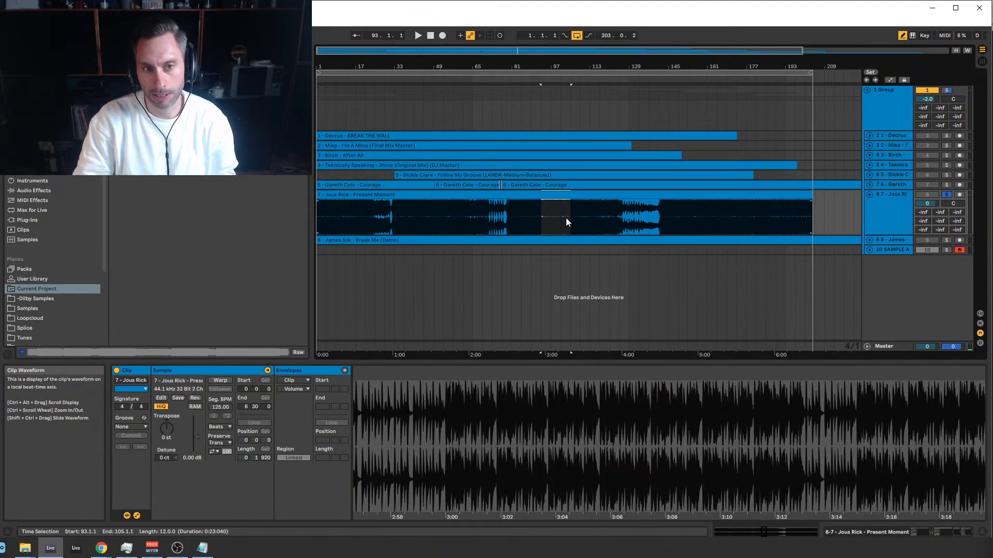
key(Right)
key(Right)
key(Right)
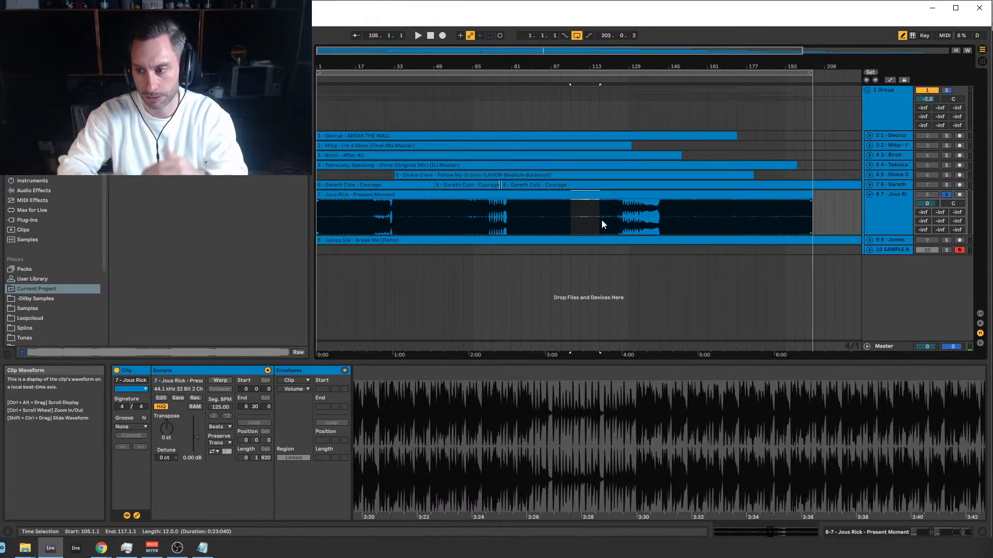
Select bars 153 to 157 of Present Moment, and play the track from bar 149 and again from bar 145.
click(659, 223)
click(697, 222)
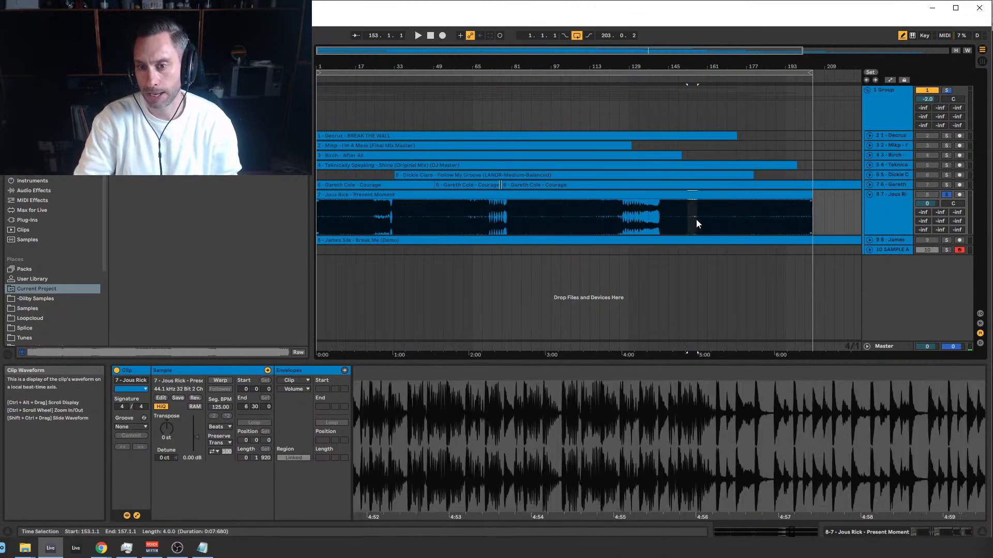
click(680, 219)
key(space)
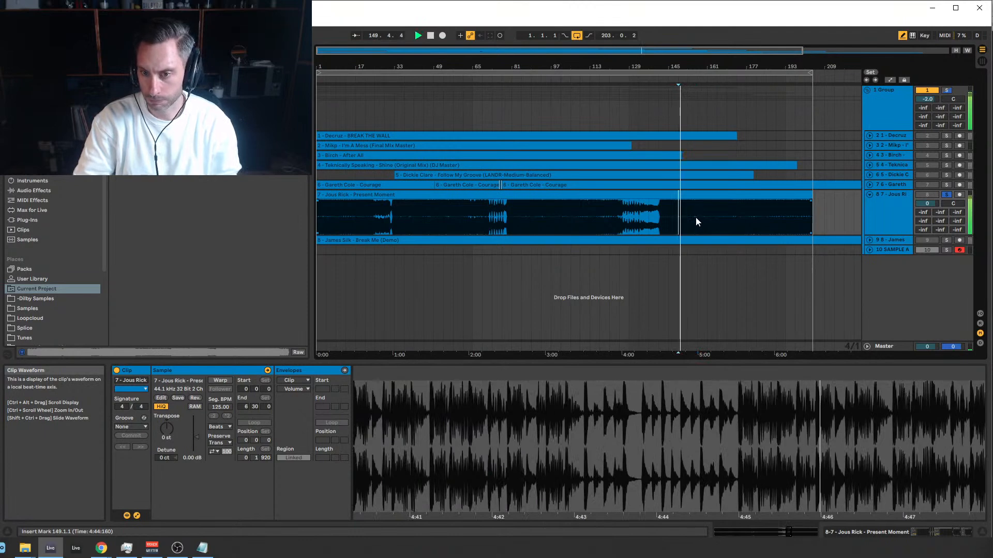
click(669, 217)
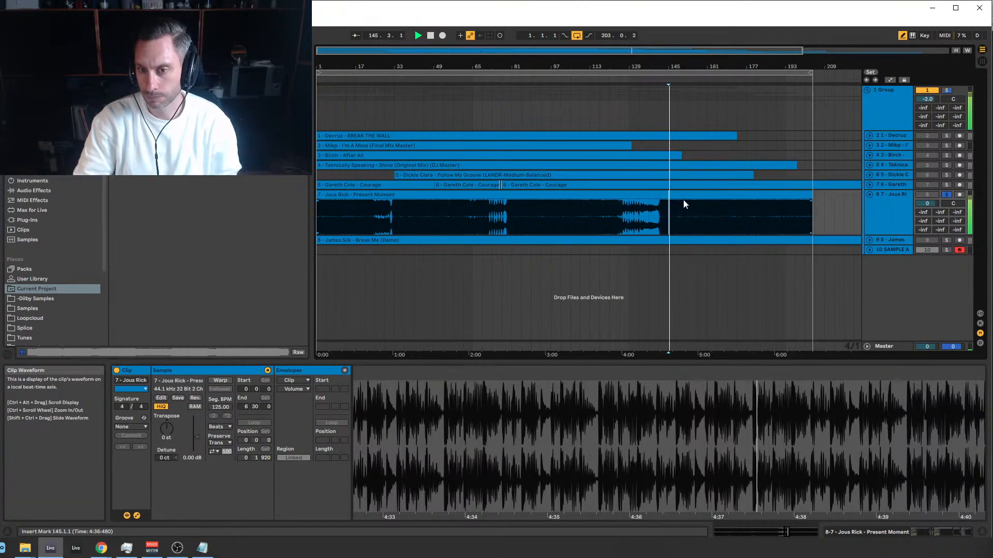
Select bars 149 to 157 of the Present Moment clip, and play the track from bar 24.
click(693, 78)
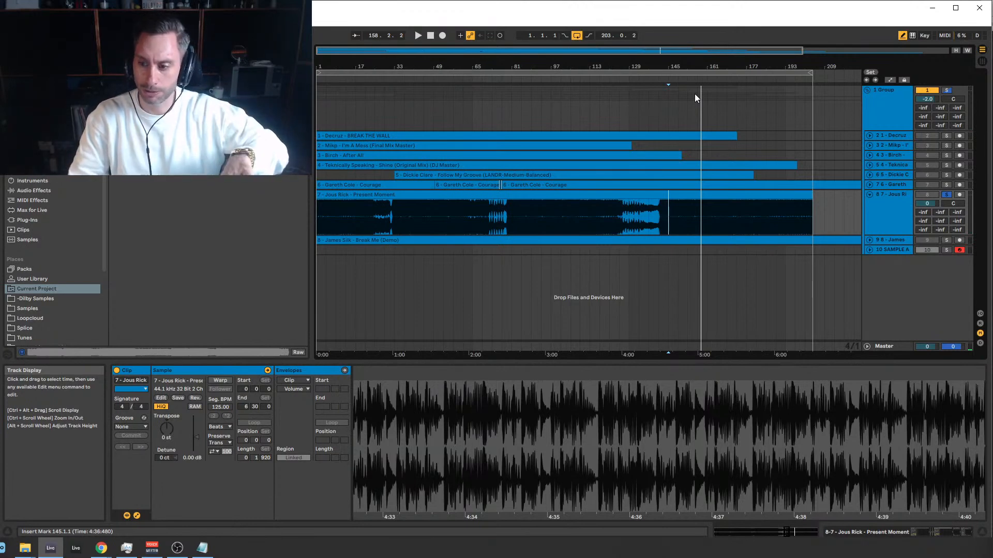
drag(681, 216, 695, 219)
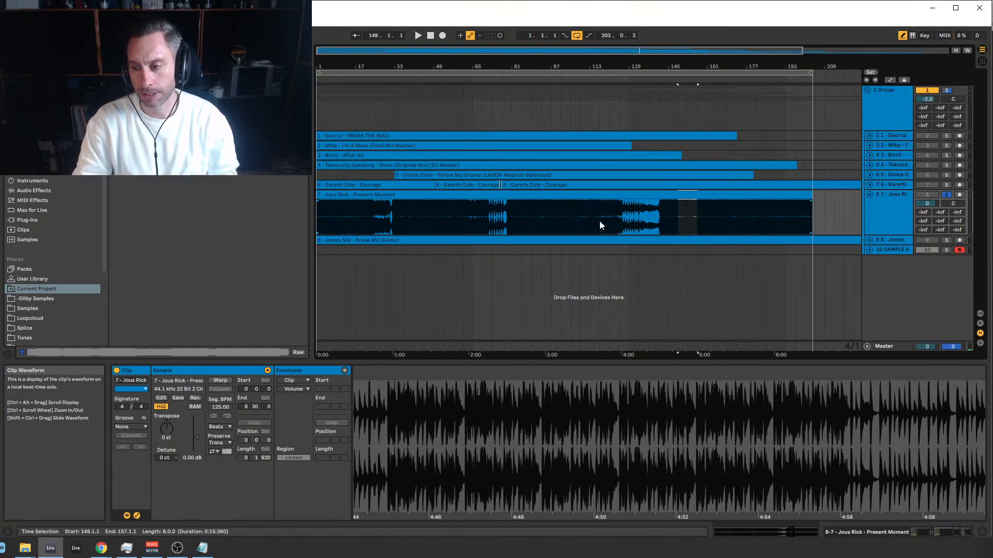
drag(449, 53, 372, 93)
click(498, 220)
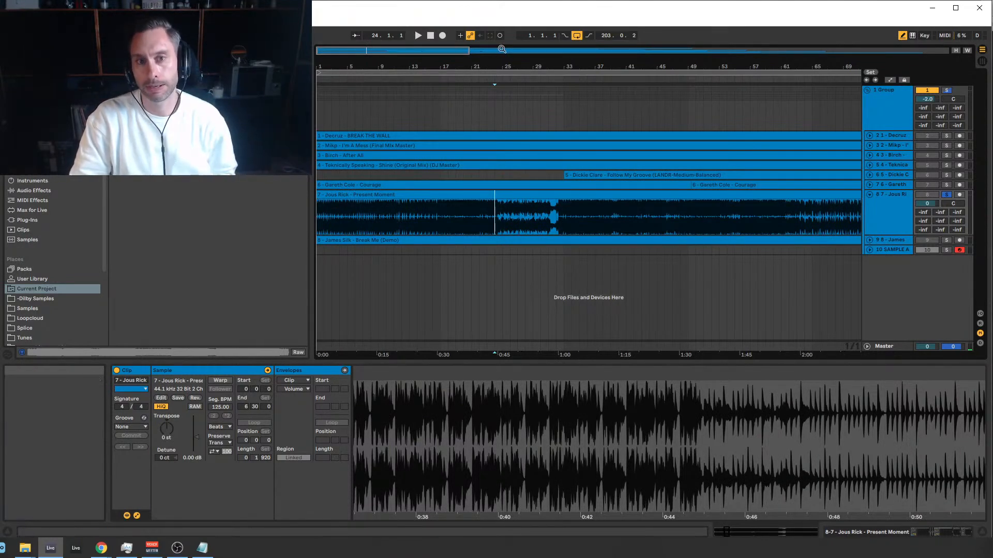
drag(459, 51, 457, 79)
key(space)
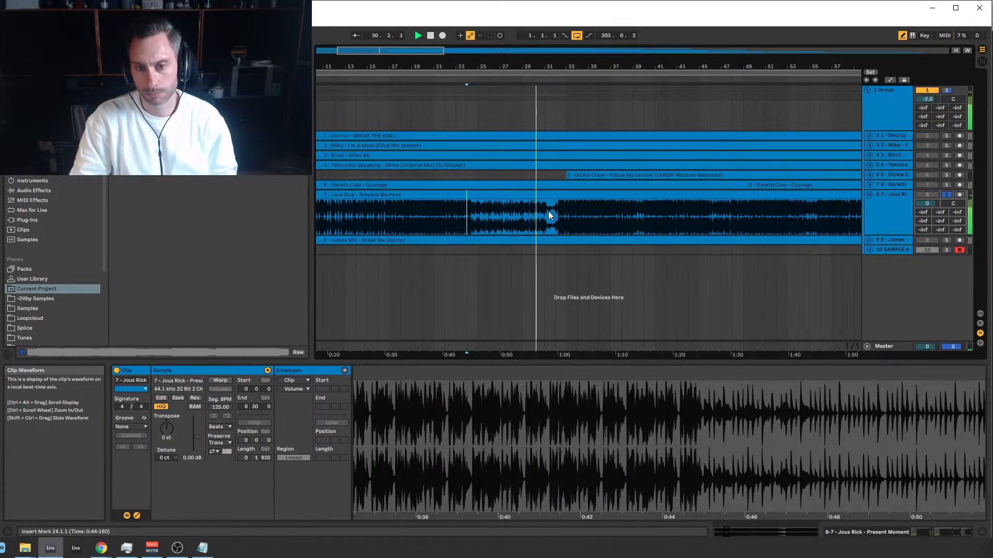
key(space)
Select bars 25 to 33 of the Present Moment clip.
key(minus)
key(minus)
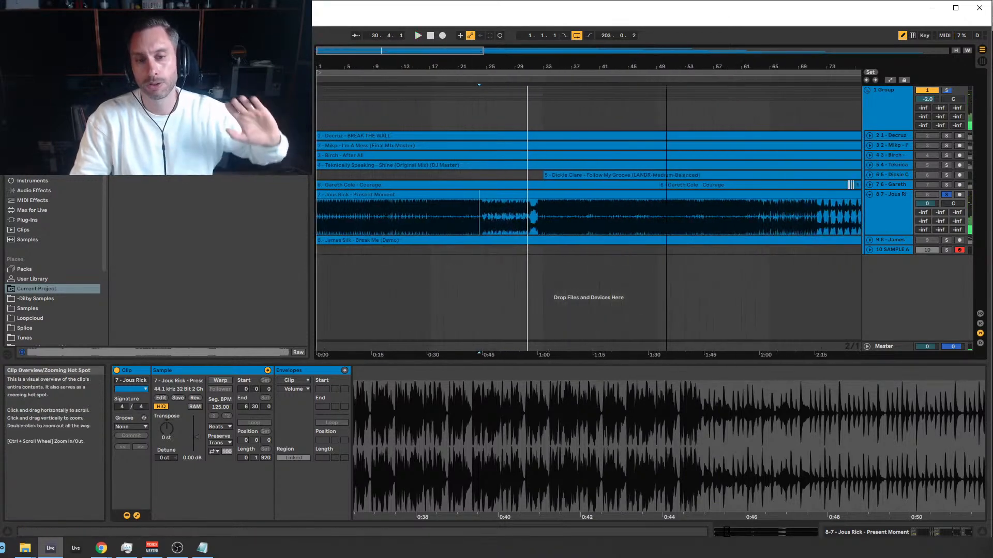
drag(666, 145, 636, 138)
drag(477, 211, 532, 214)
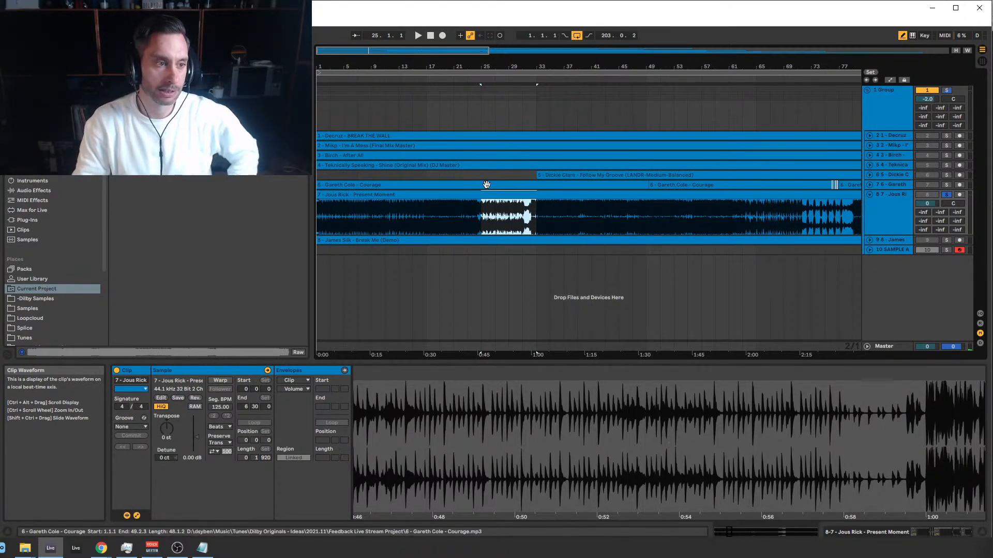
click(483, 207)
drag(483, 207, 537, 210)
mouse_move(102, 551)
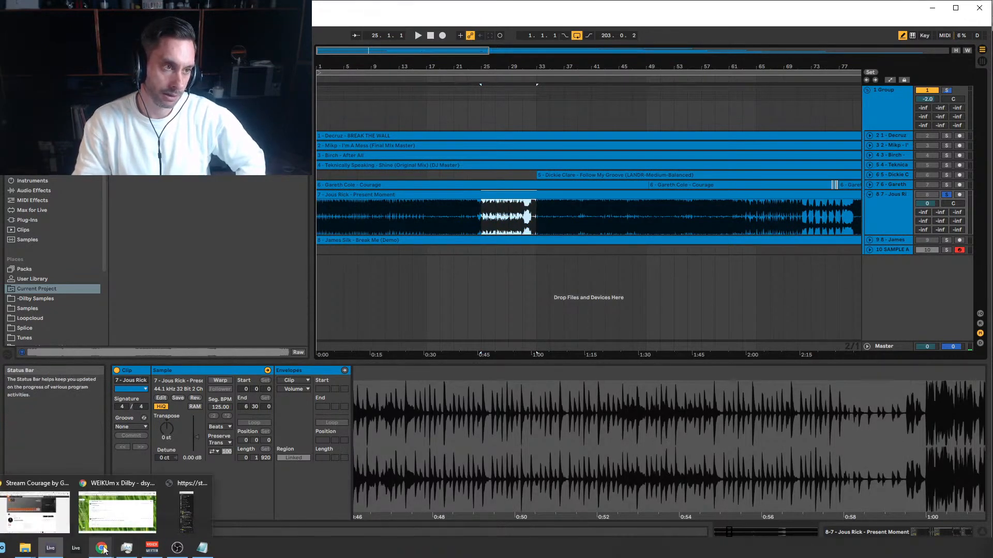
click(483, 217)
drag(483, 217, 539, 215)
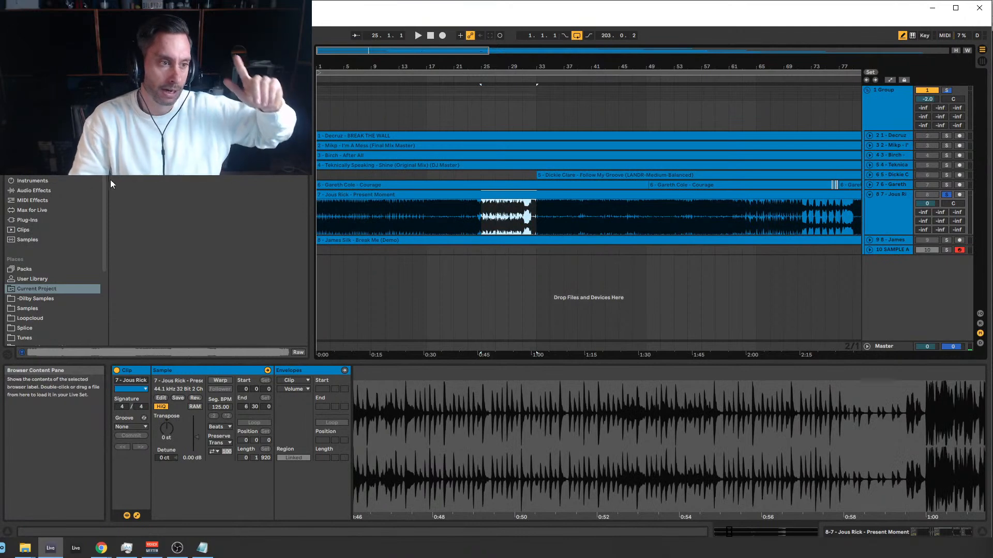
List the Audio Effects in the browser, and reselect bars 25 to 33 of Present Moment.
click(36, 191)
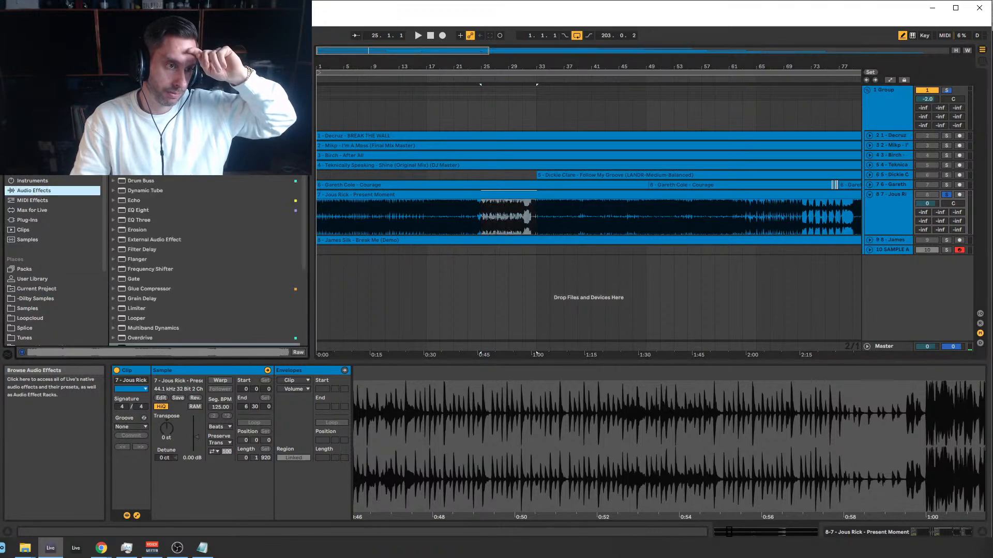
click(486, 228)
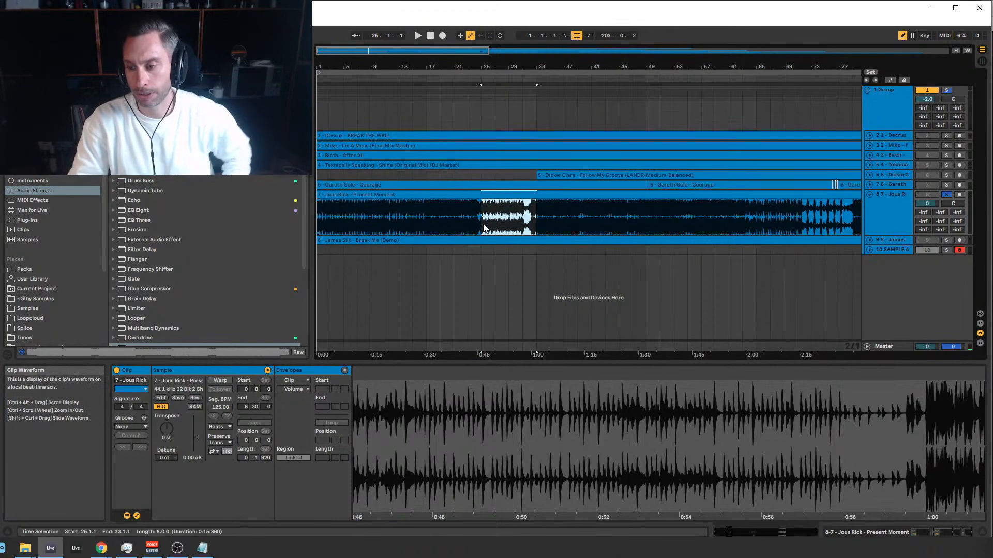
drag(483, 224, 532, 218)
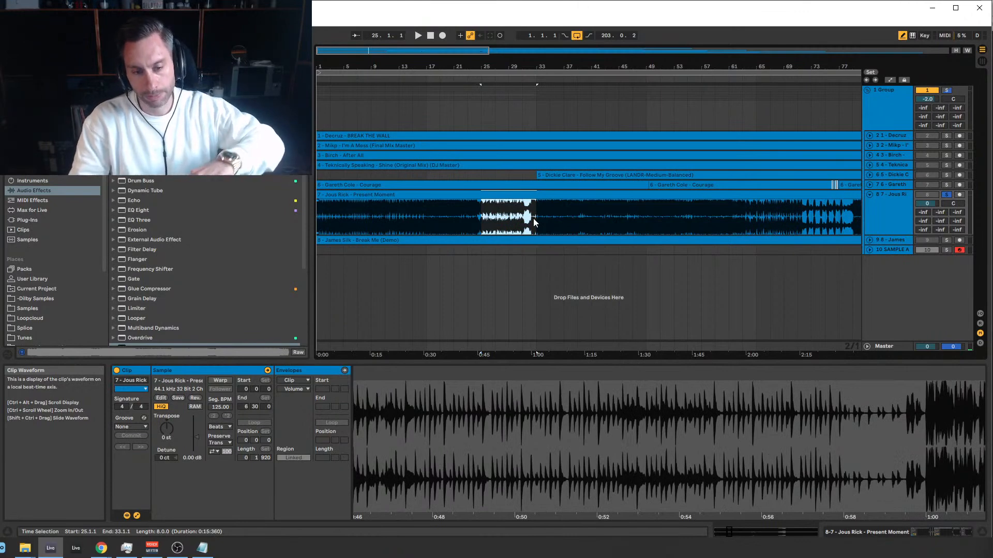
drag(533, 216, 484, 213)
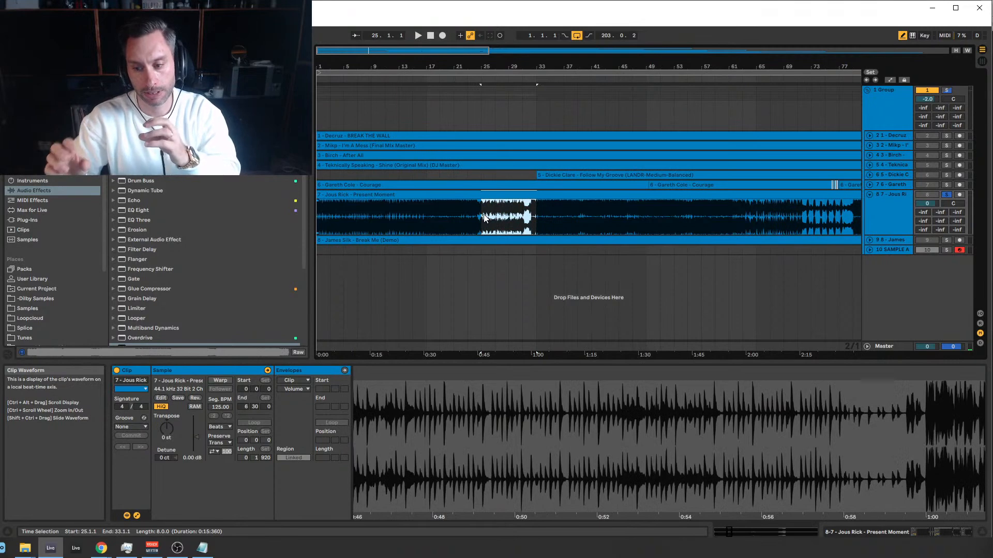
Play Present Moment from bar 25, then select bars 25 to 27 and play from the selection's start.
click(484, 217)
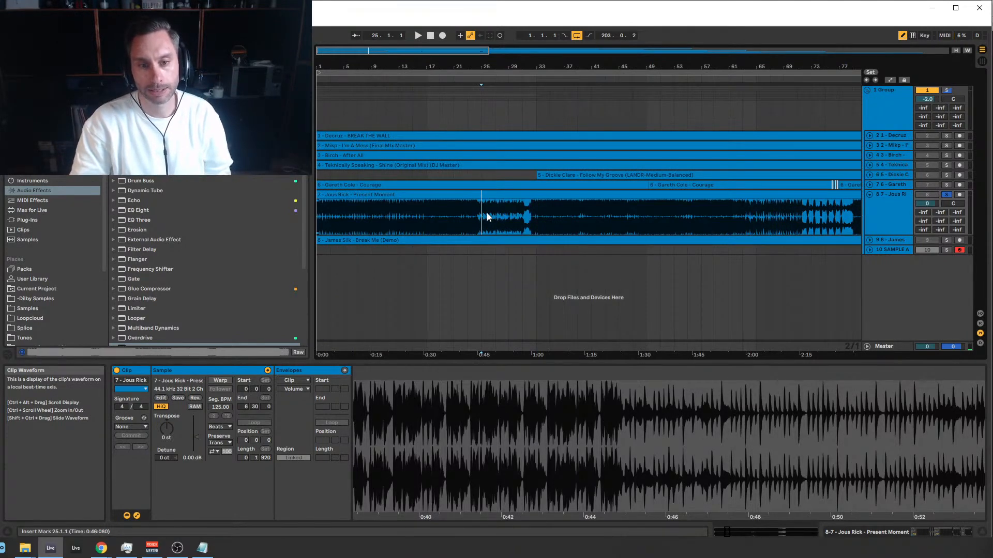
key(space)
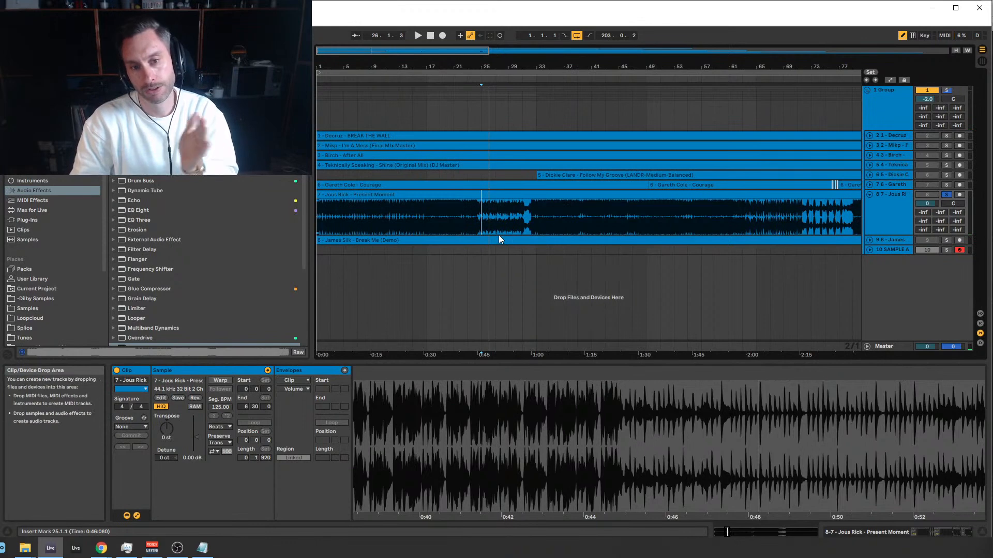
drag(483, 225, 501, 227)
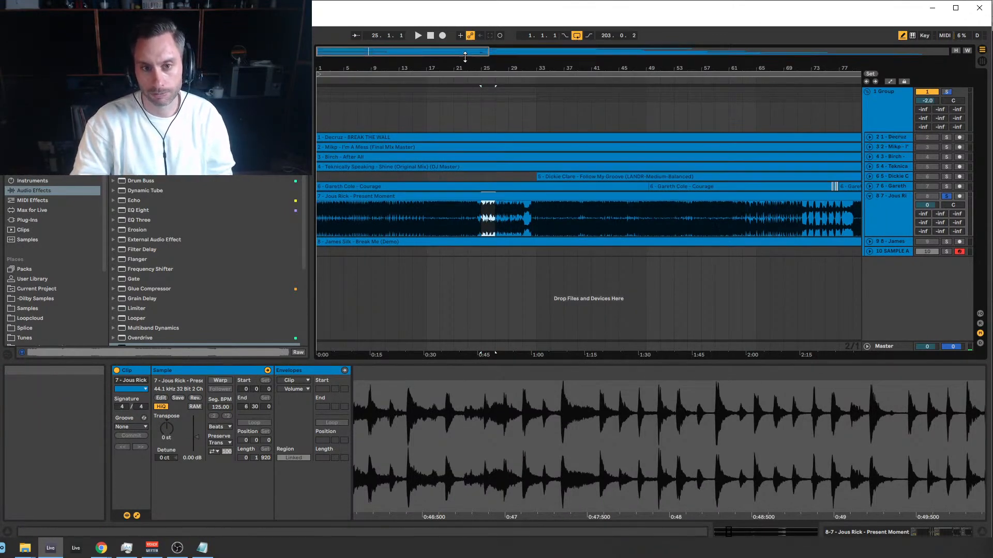
drag(465, 56, 465, 58)
key(space)
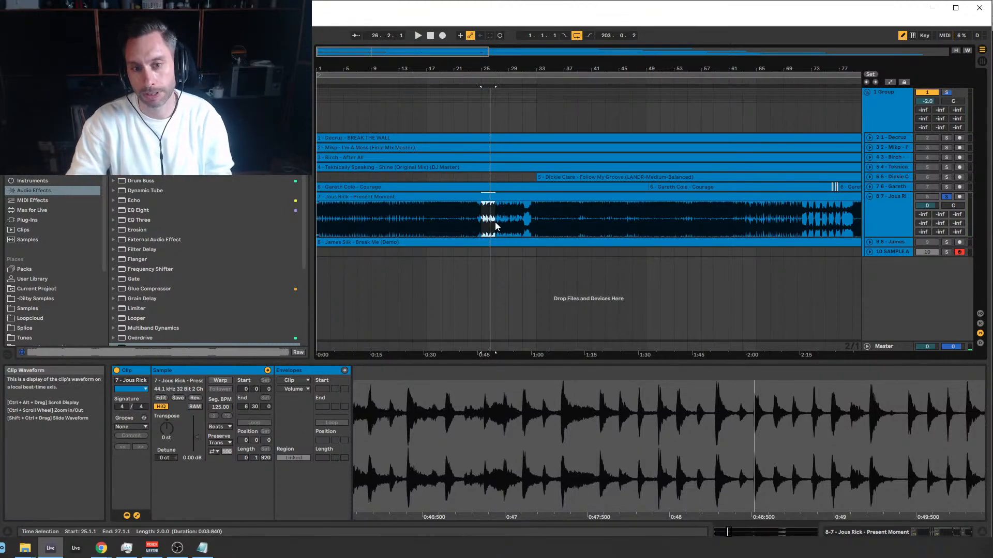
drag(466, 52, 459, 84)
drag(450, 50, 450, 51)
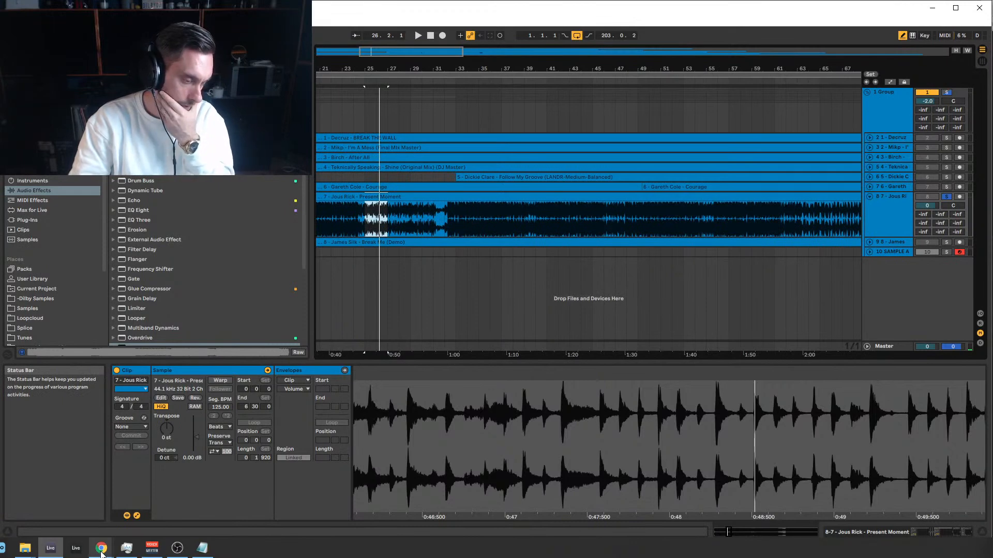
Switch to Chrome and bring up the Beatport page for the HAUSA GROOVE label.
mouse_move(101, 553)
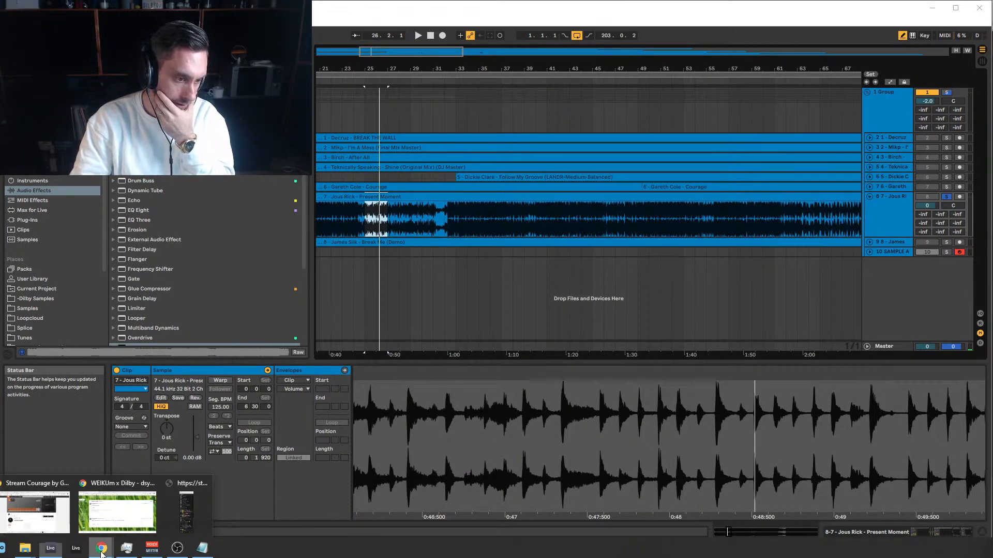
mouse_move(110, 512)
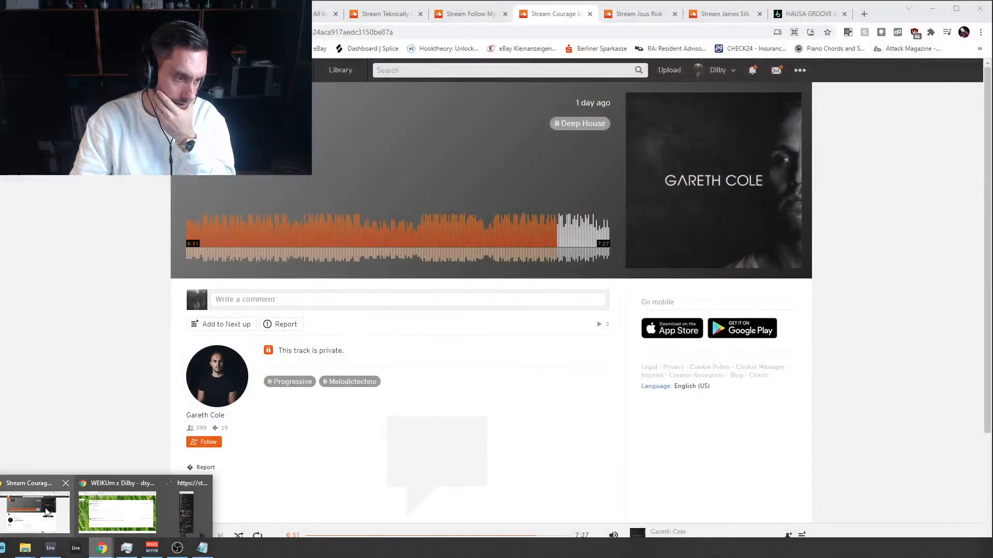
click(36, 512)
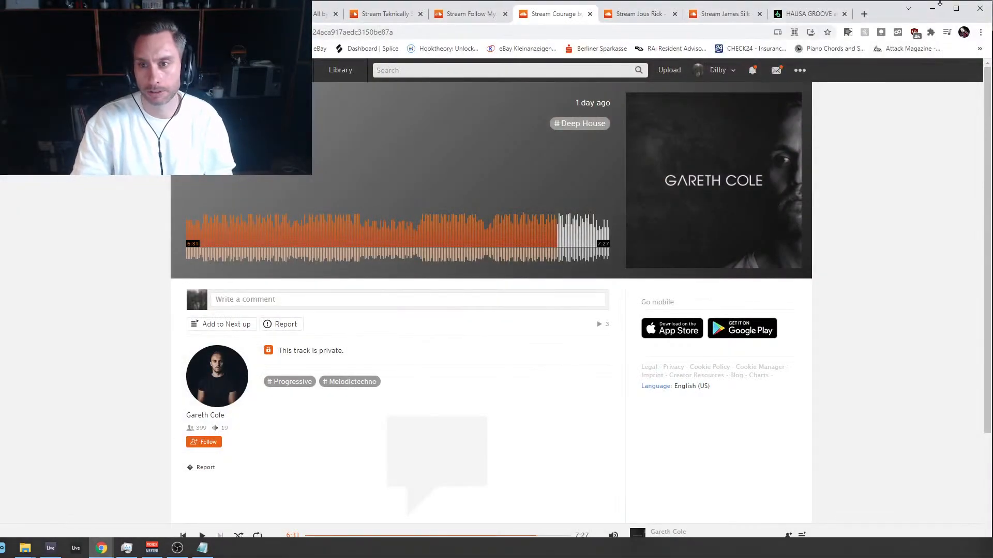
click(828, 12)
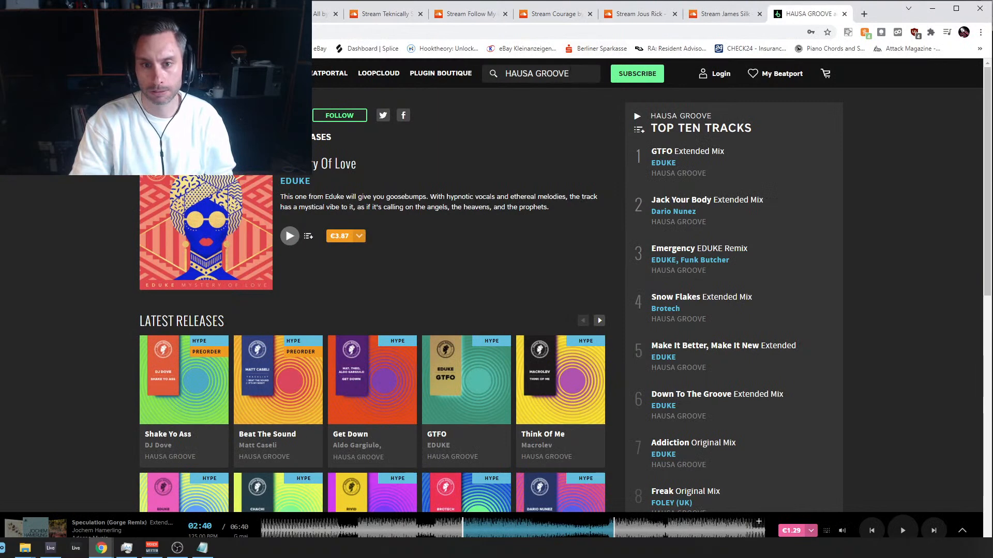
Search Beatport for Leonardo Gonnelli and open the artist's page.
click(538, 73)
text(leo)
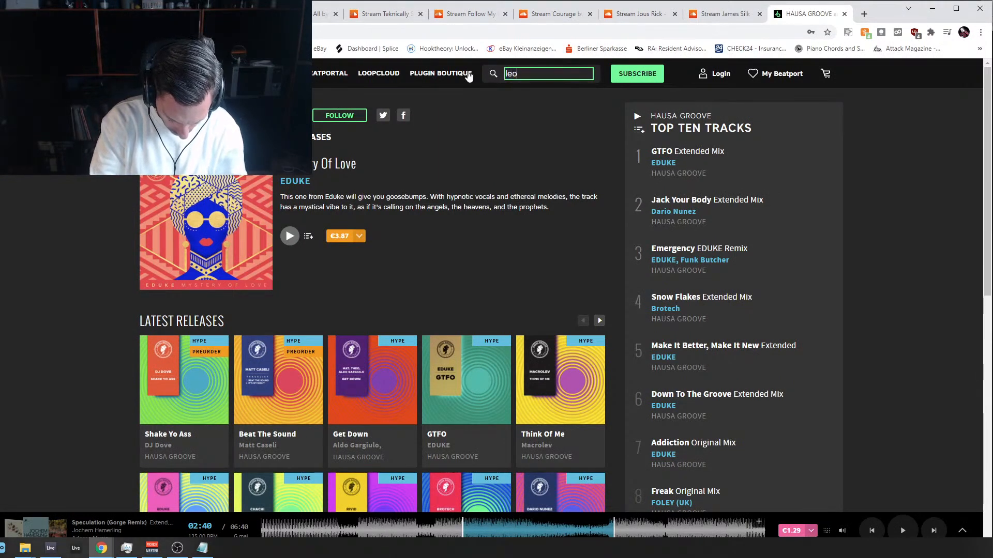
text(nardo )
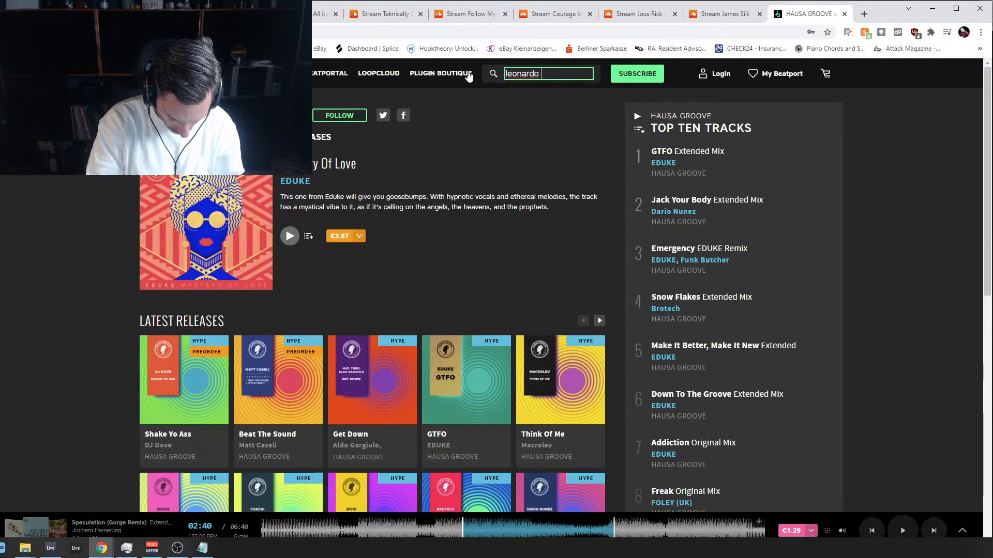
text(gon)
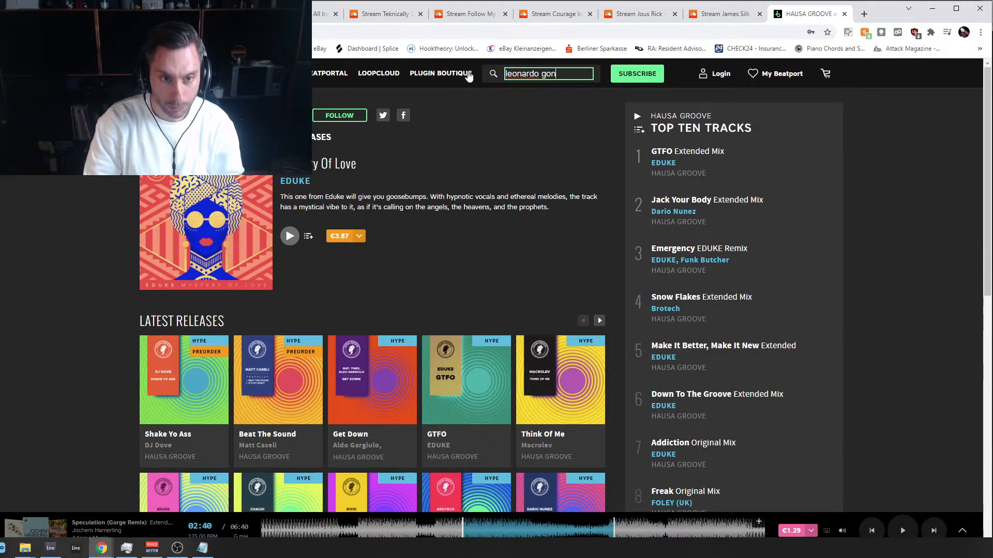
click(506, 87)
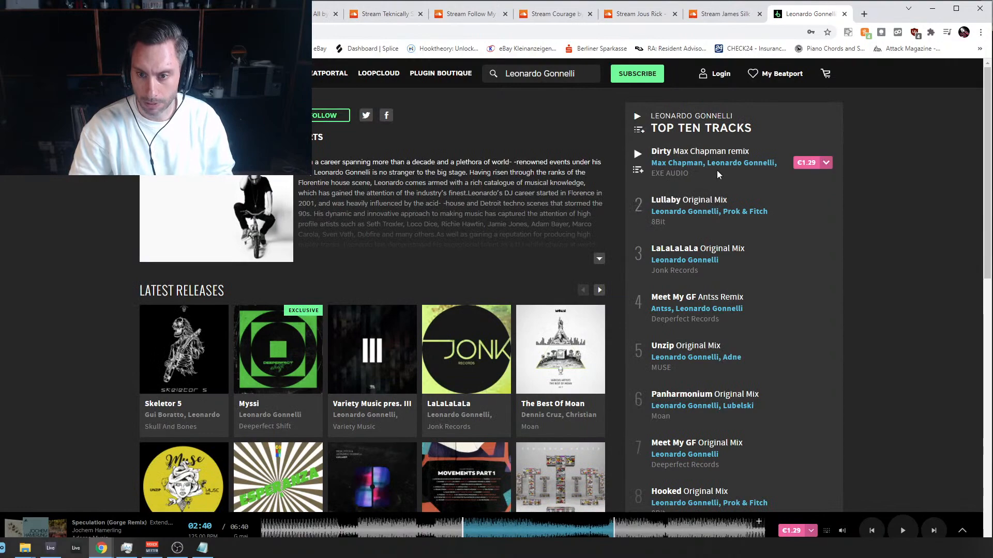
Look through Leonardo Gonnelli's top ten tracks, and open the artist's full track list.
scroll(756, 358, down, 3)
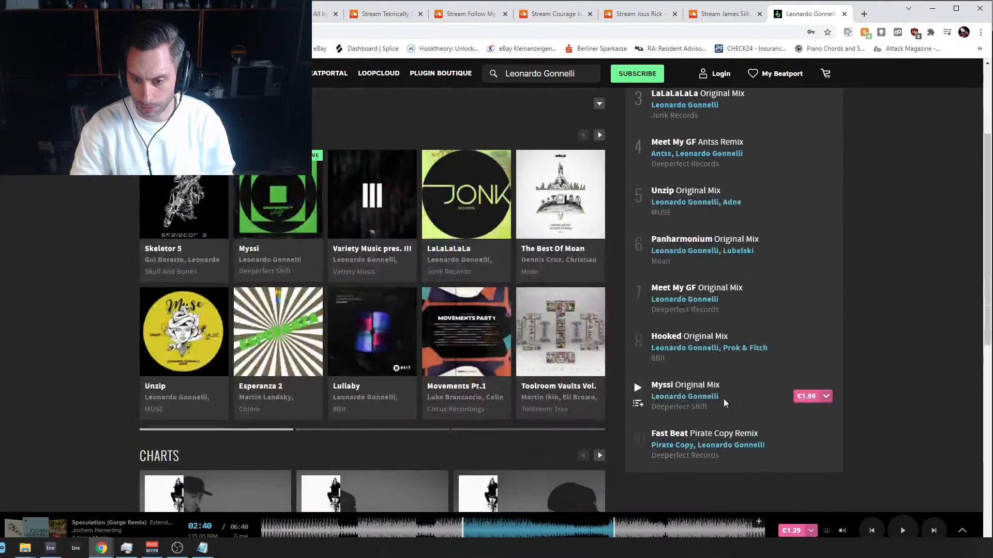
scroll(428, 390, up, 3)
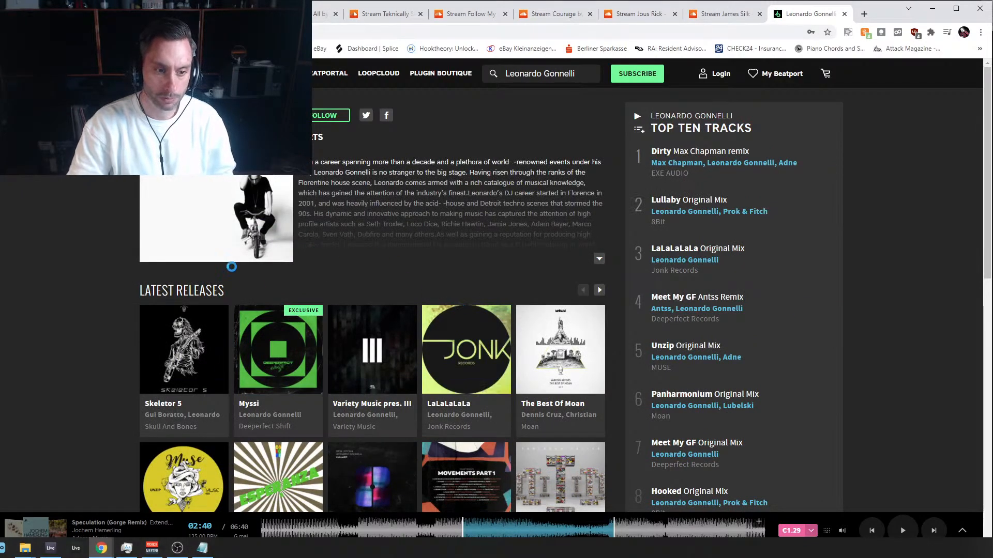
click(211, 137)
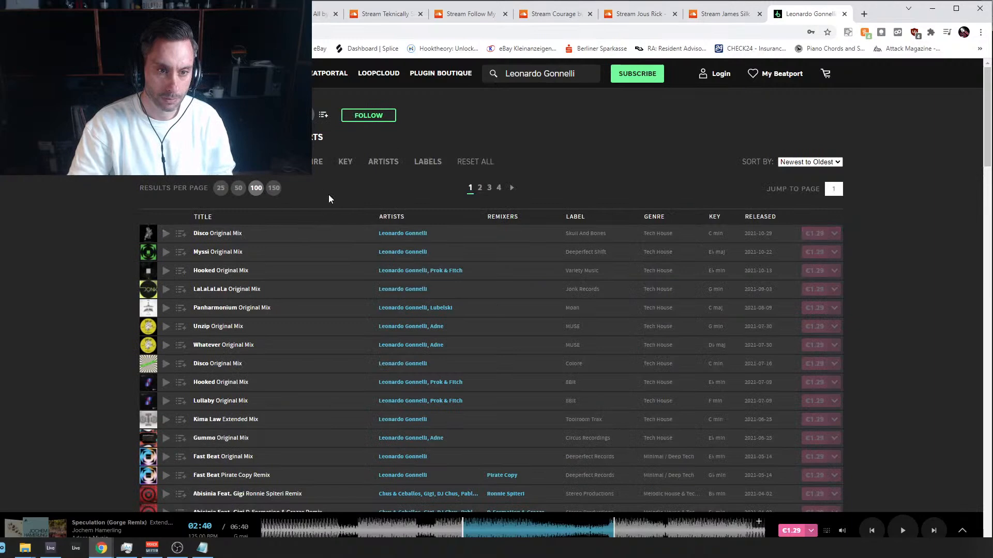
Filter Leonardo Gonnelli's tracks to the Deeperfect Records label and look through the list for a reference track.
mouse_move(307, 162)
mouse_move(428, 162)
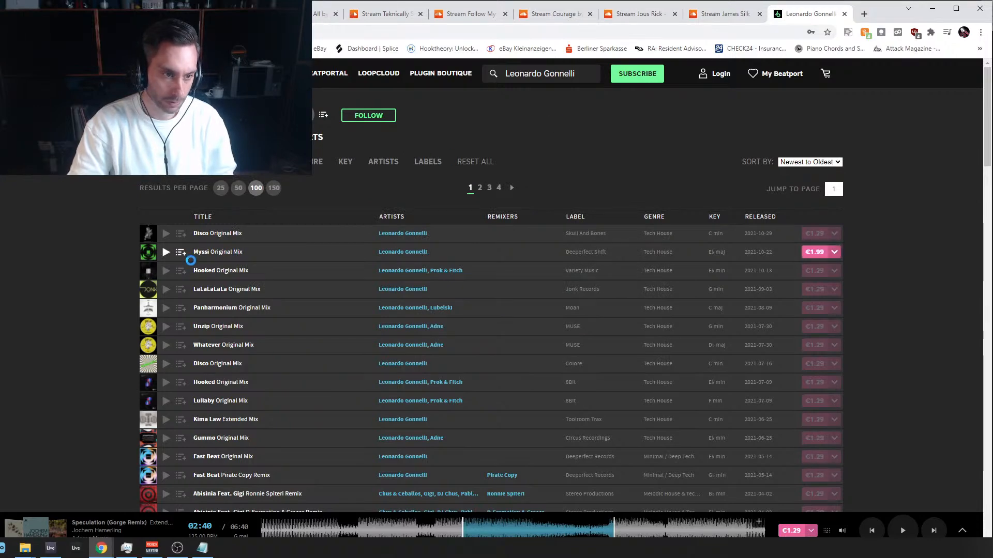
scroll(173, 331, down, 15)
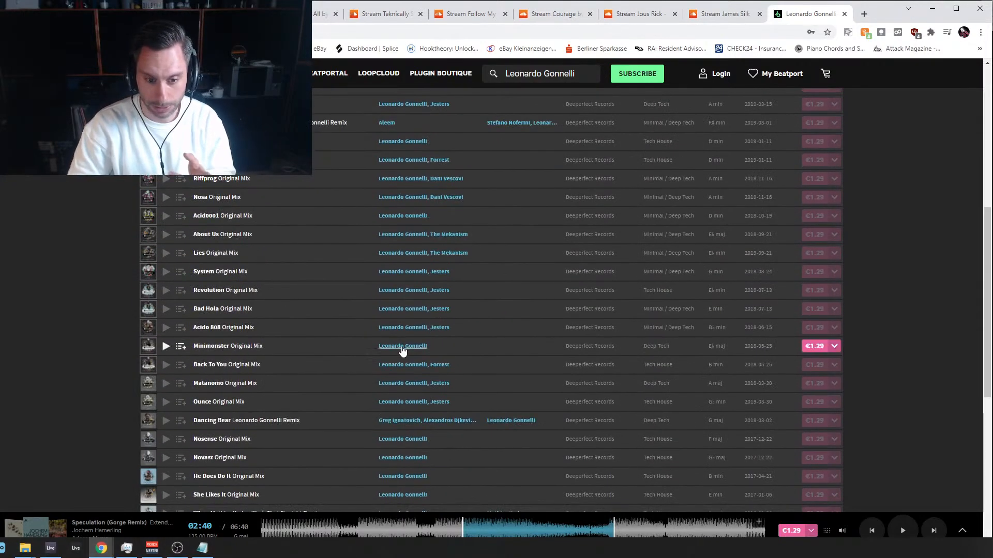
scroll(399, 342, down, 2)
scroll(362, 356, down, 3)
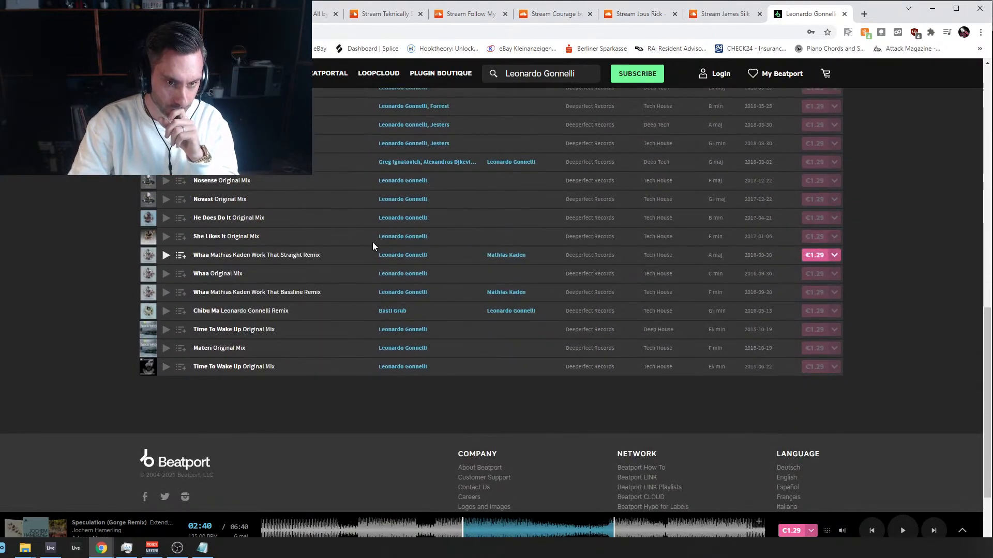
scroll(372, 241, up, 1)
scroll(412, 218, up, 3)
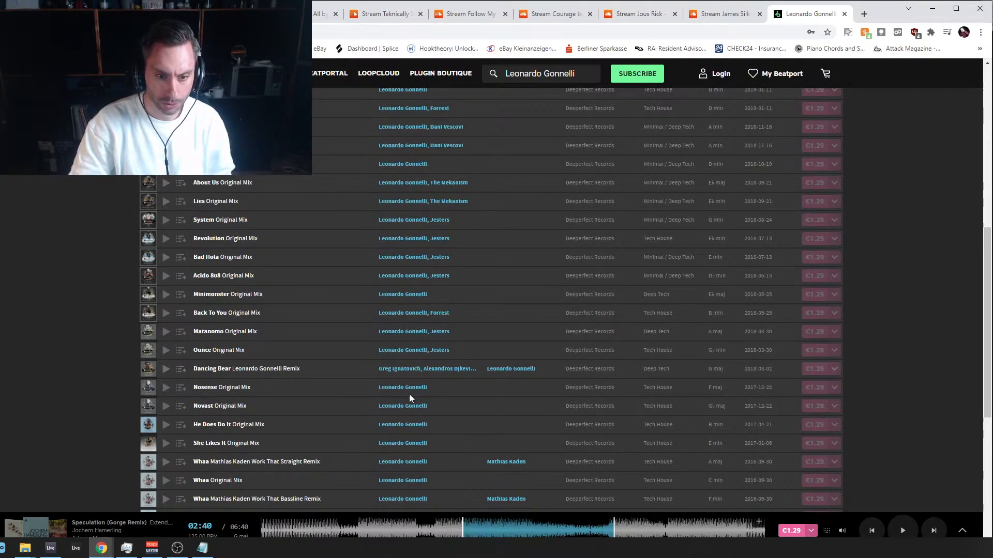
scroll(411, 256, up, 3)
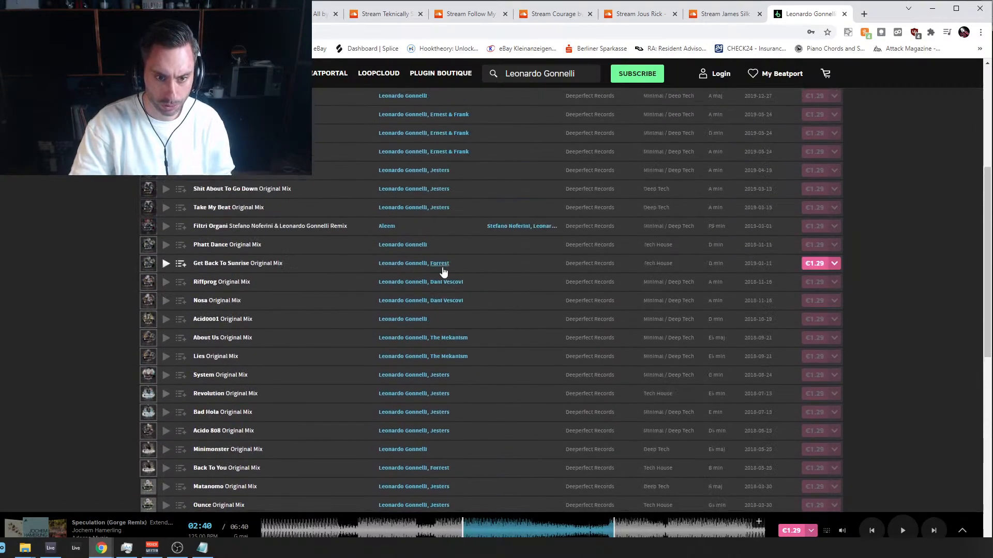
scroll(433, 212, up, 2)
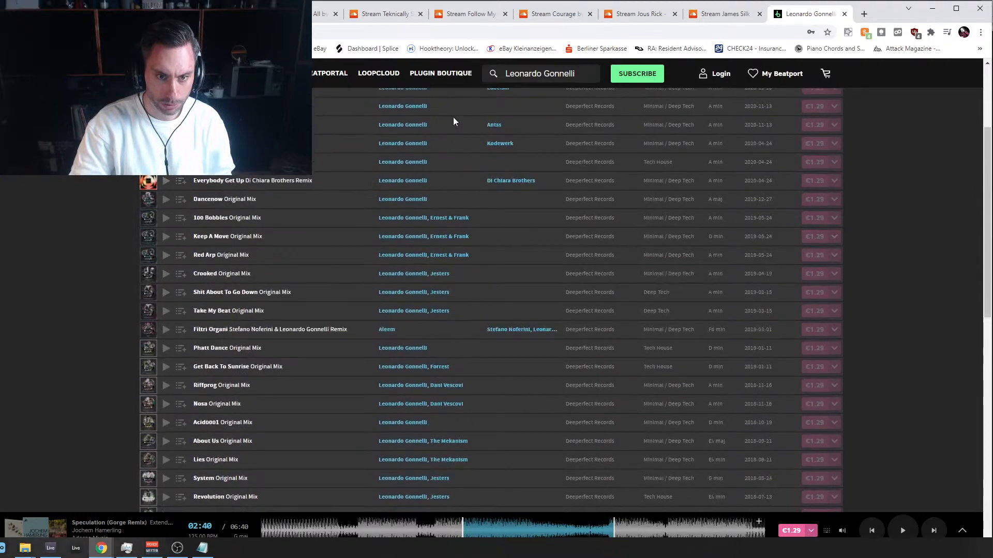
Preview Get Back To Sunrise, skipping ahead through the breakdown to the drop, and pause playback.
click(165, 367)
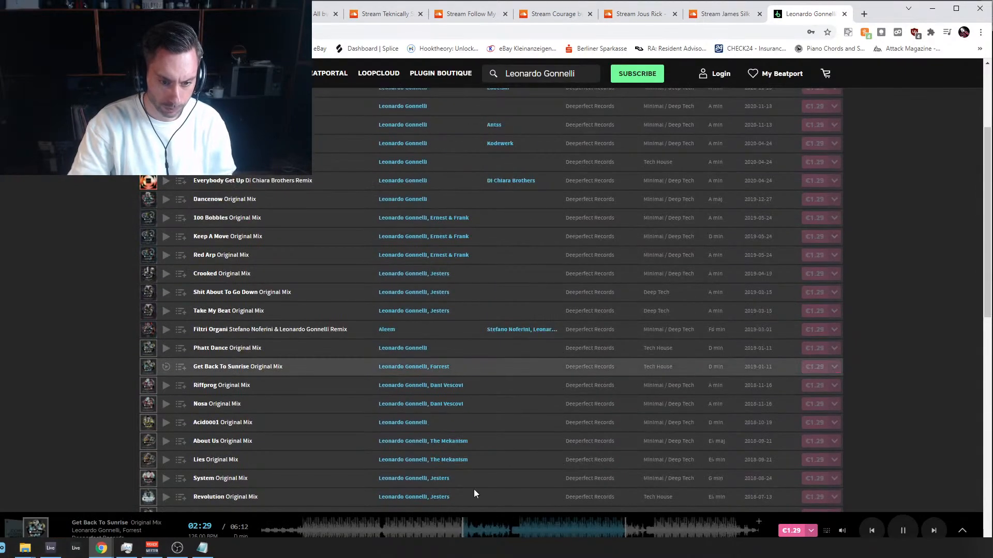
click(470, 534)
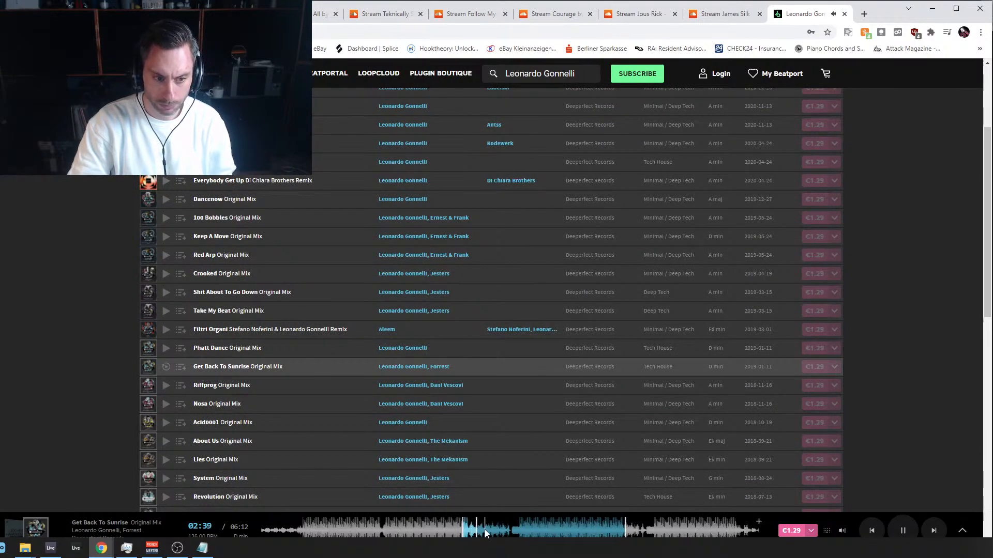
click(486, 534)
click(502, 534)
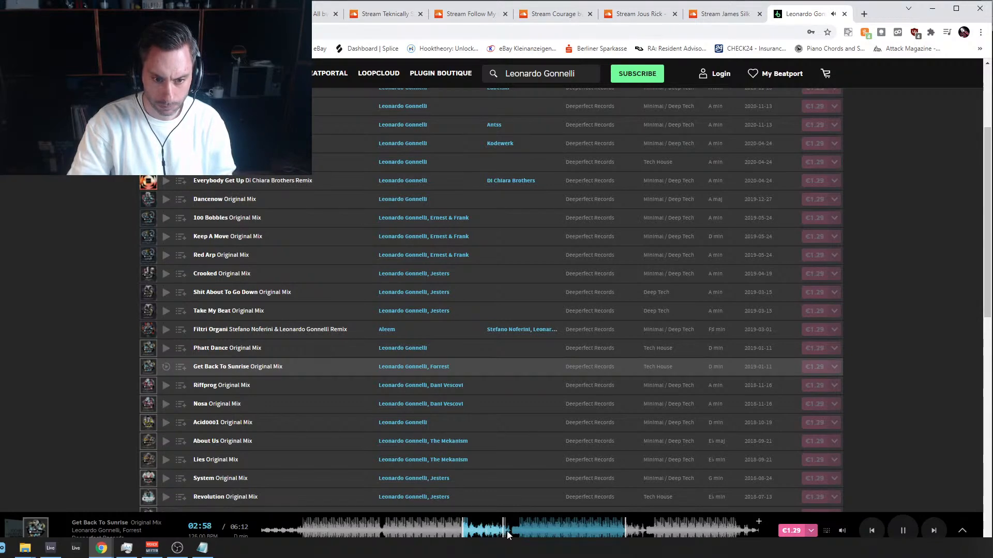
click(511, 534)
scroll(536, 437, down, 3)
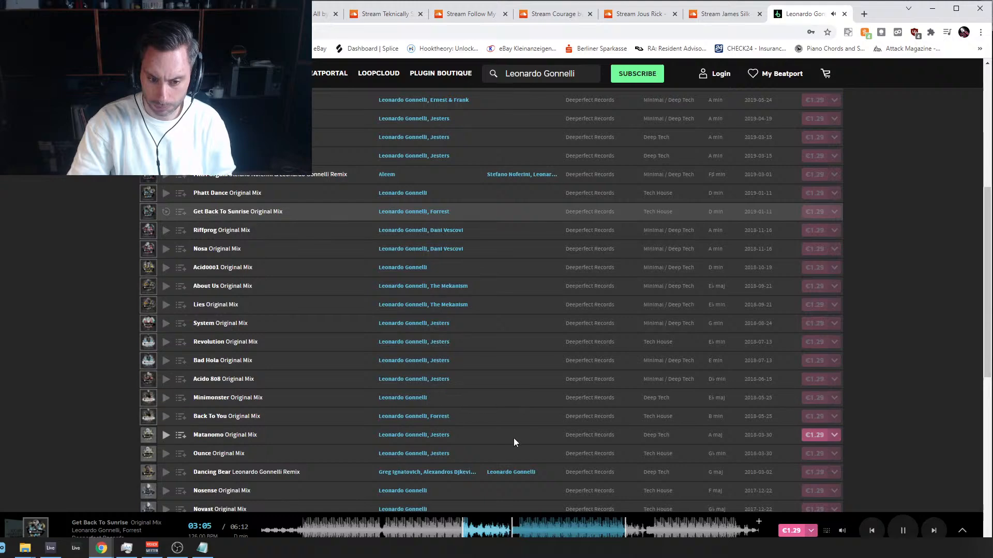
scroll(515, 444, down, 2)
key(space)
Search the track page for "forr" to locate the collaborations with Forrest.
scroll(537, 408, down, 3)
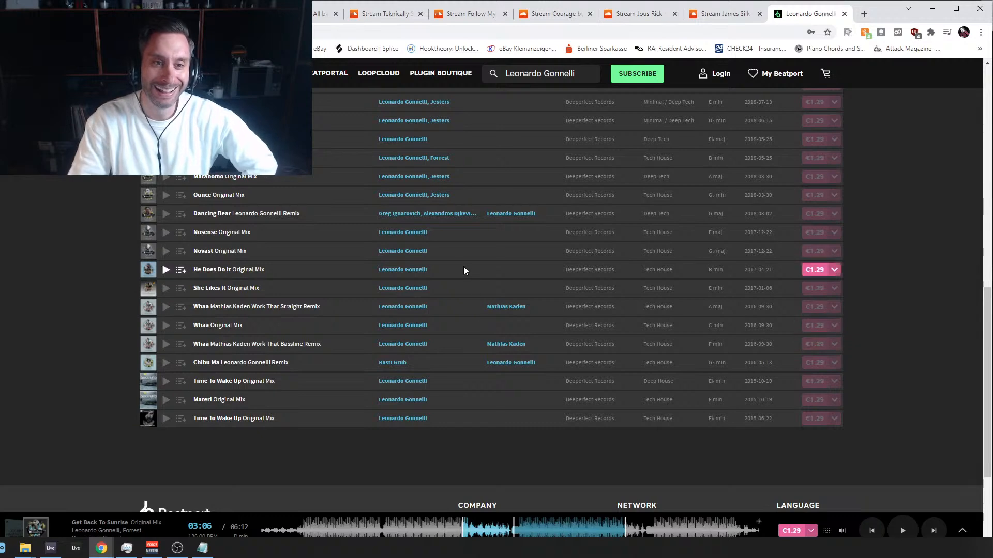
scroll(460, 269, up, 1)
scroll(316, 300, up, 2)
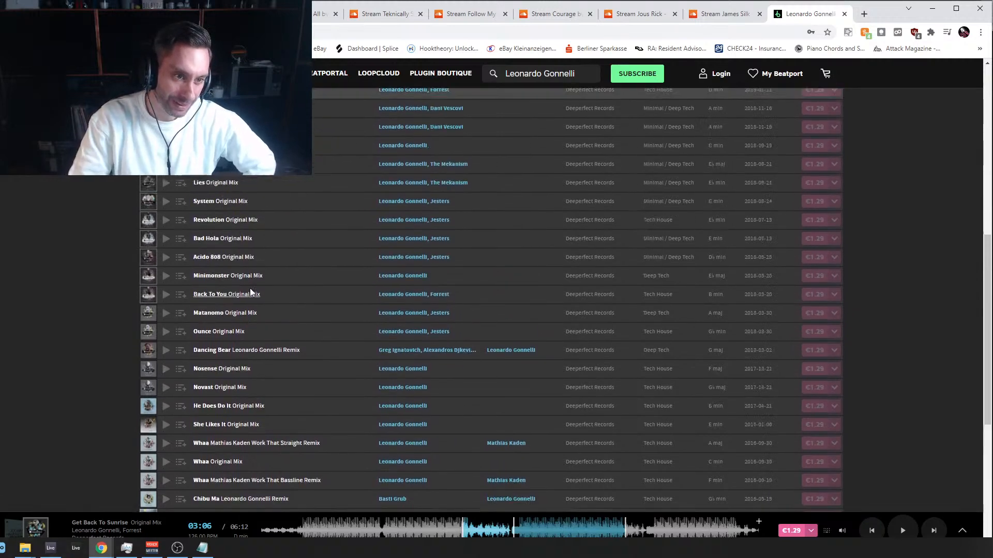
key(ctrl+f)
text(forr)
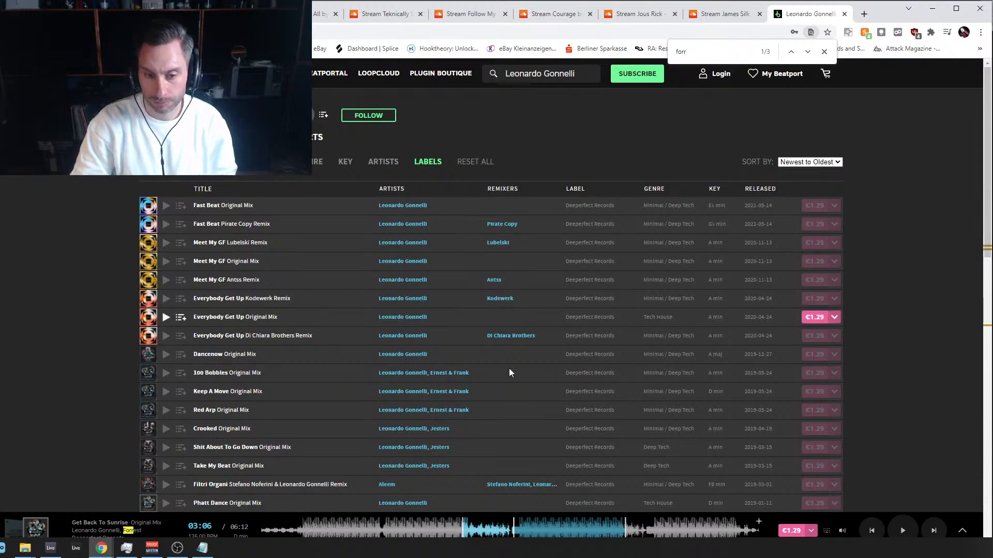
scroll(509, 368, down, 5)
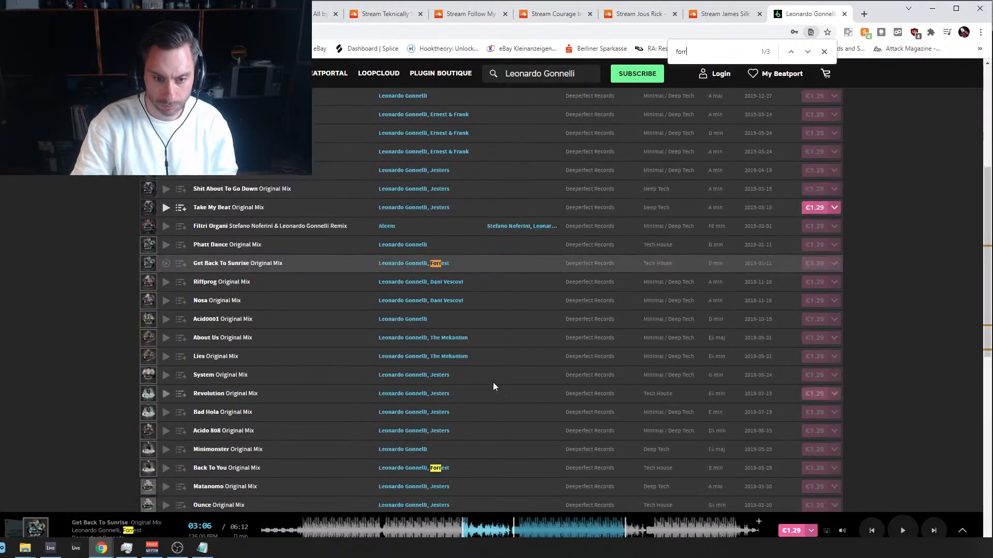
Preview Back To You, skipping from the breakdown through the drop to its end, and pause playback.
click(166, 468)
scroll(521, 320, down, 4)
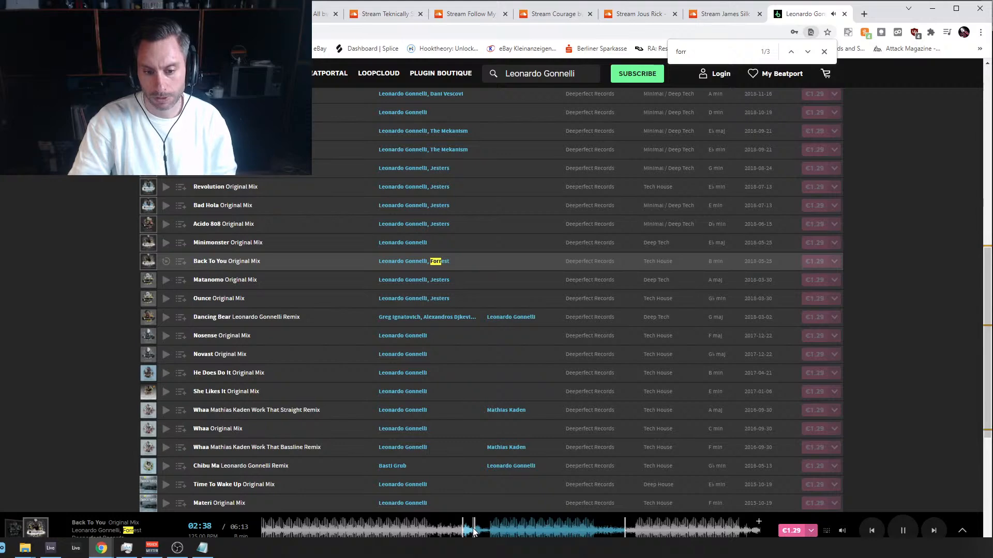
key(space)
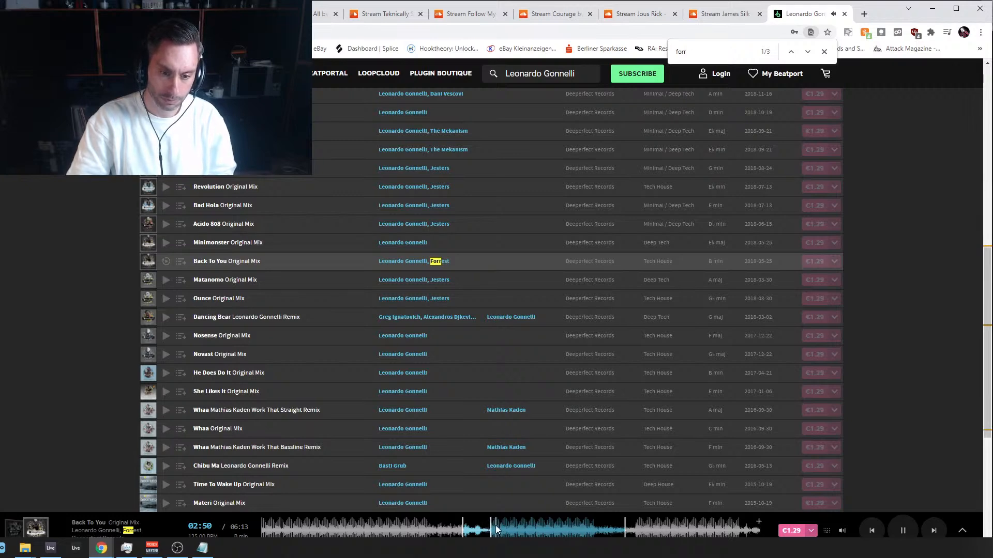
click(502, 525)
click(511, 527)
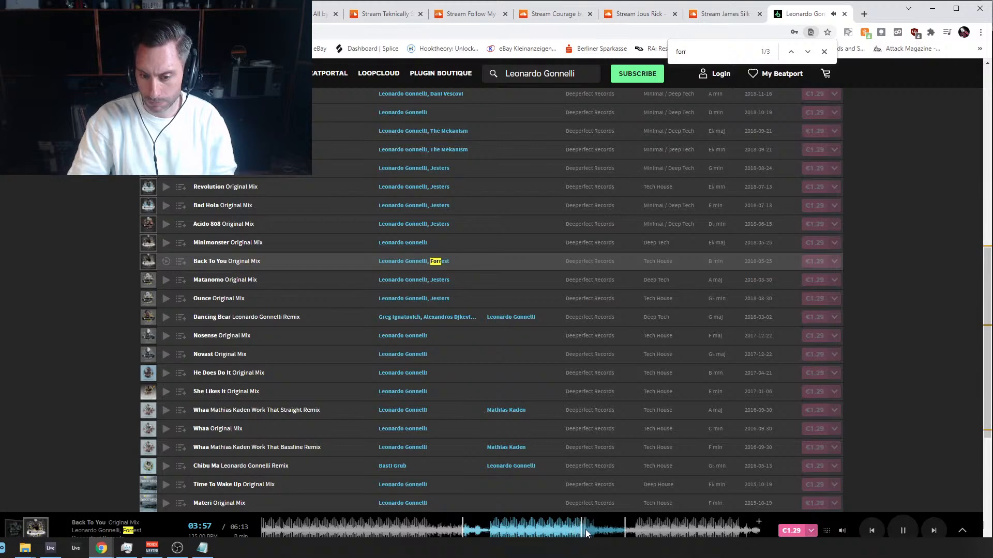
click(607, 530)
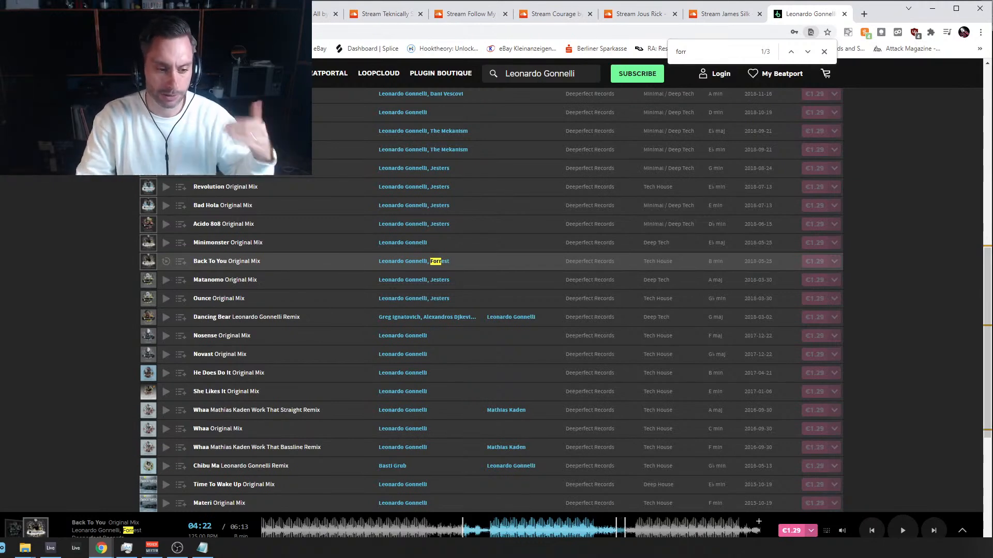
Switch to Ableton Live and examine the Present Moment arrangement as a whole, marking its intro from bar 1 to bar 17.
click(50, 548)
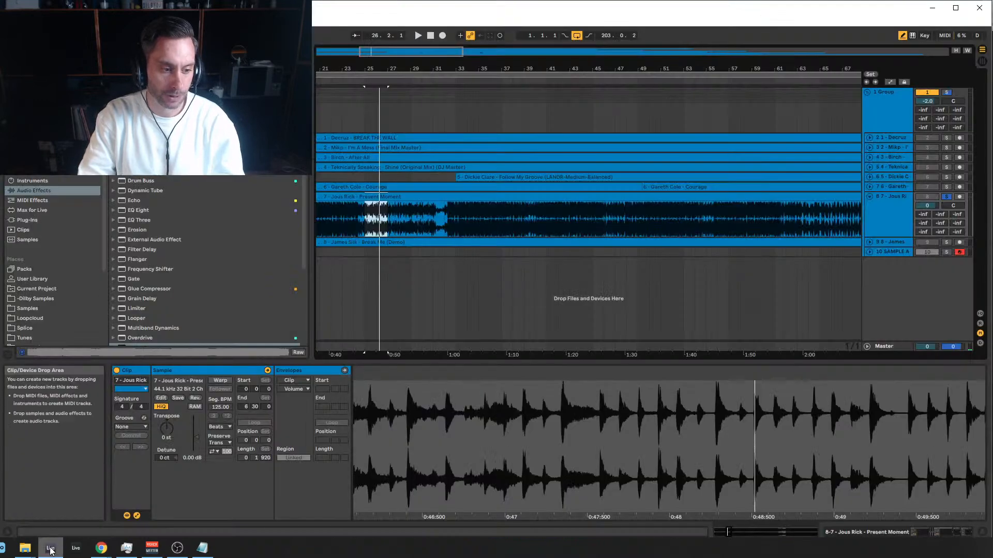
click(365, 227)
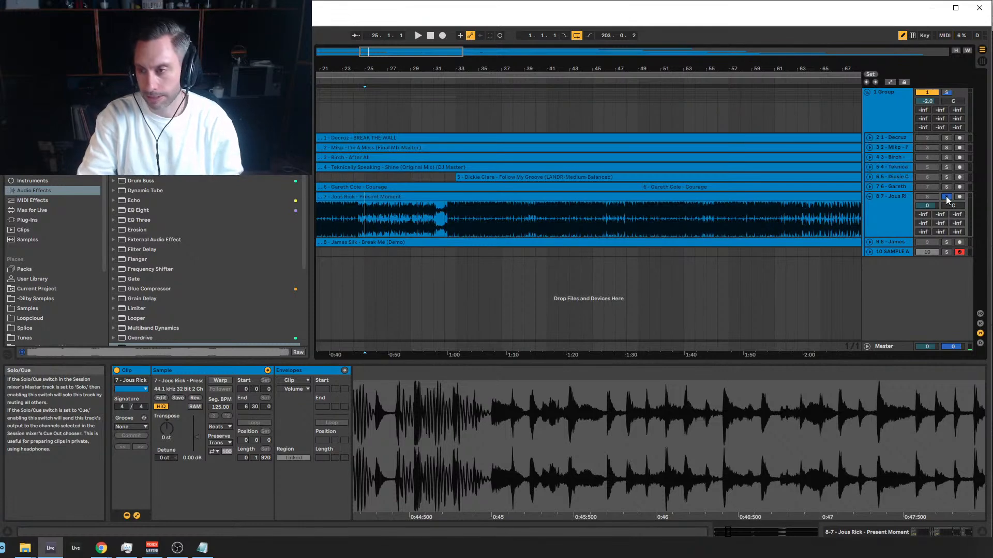
drag(439, 52, 452, 17)
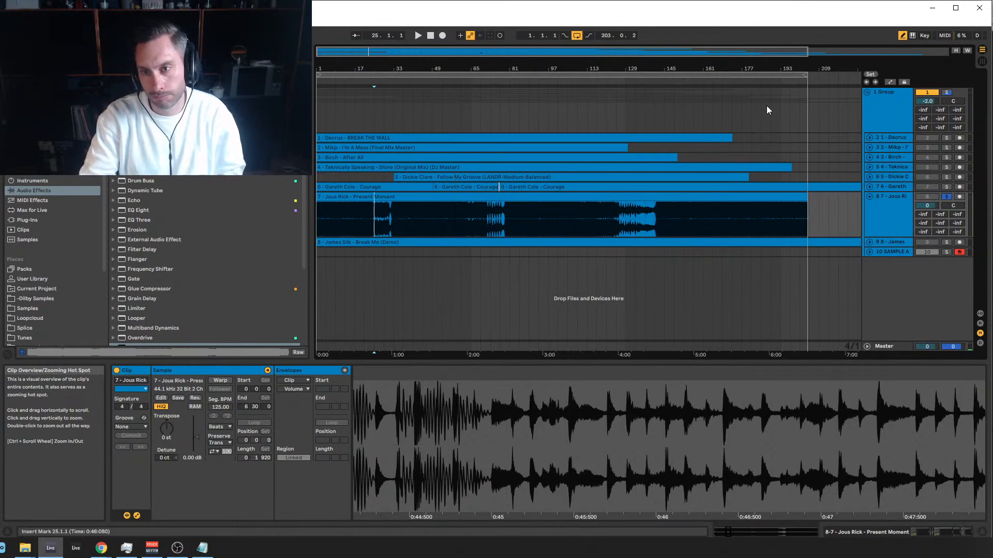
click(797, 196)
click(335, 221)
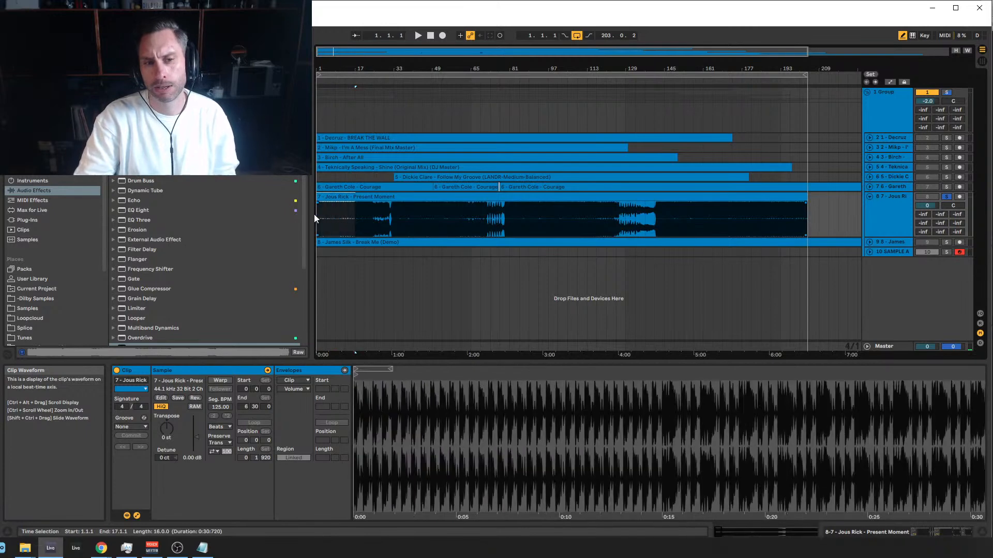
click(342, 221)
drag(438, 52, 418, 86)
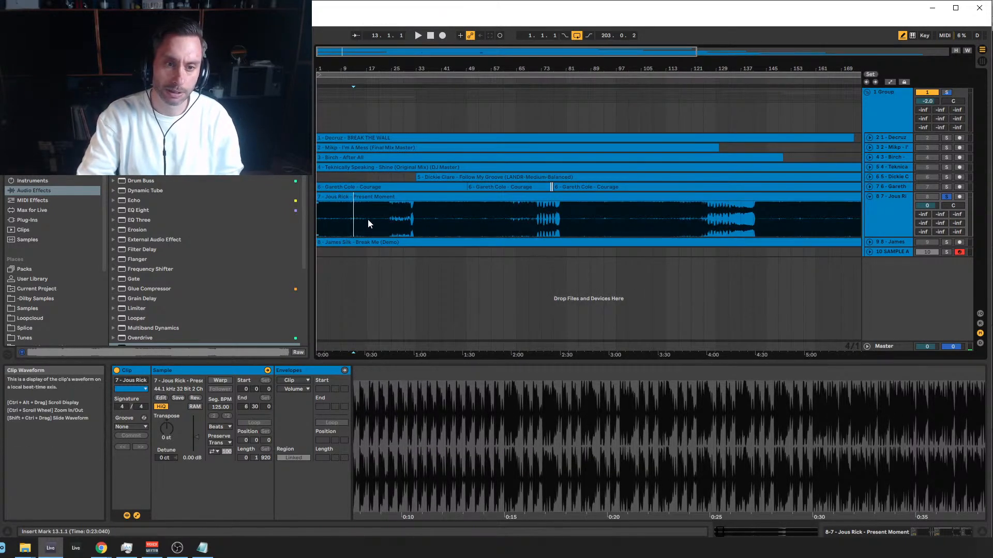
Audition the soloed Present Moment track's intro, starting playback from bars 9, 1, 17 and 12.
click(341, 208)
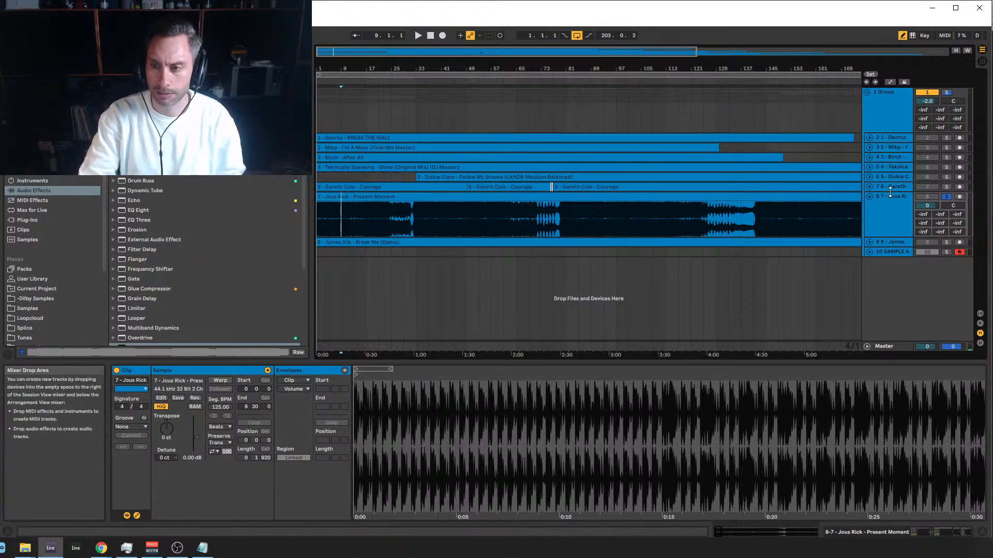
key(space)
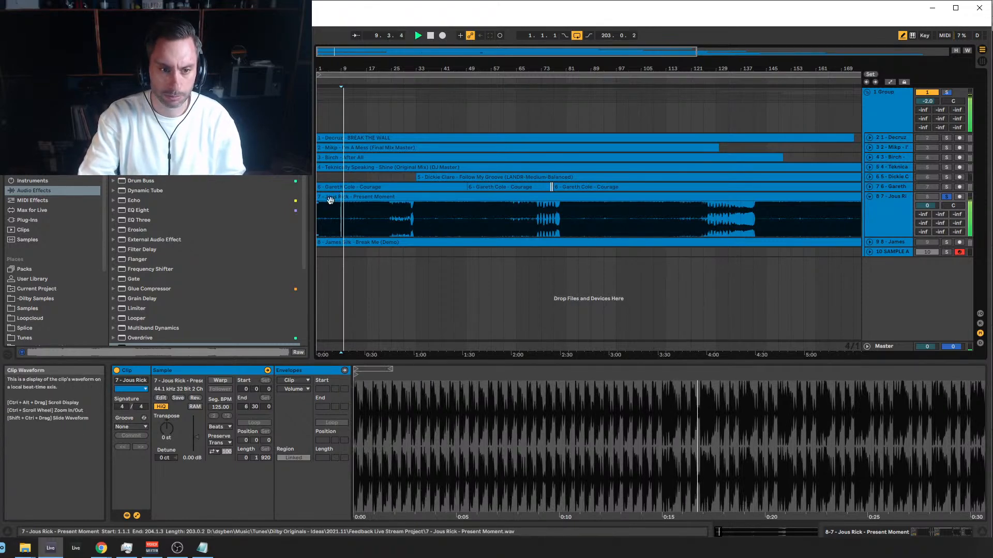
click(359, 197)
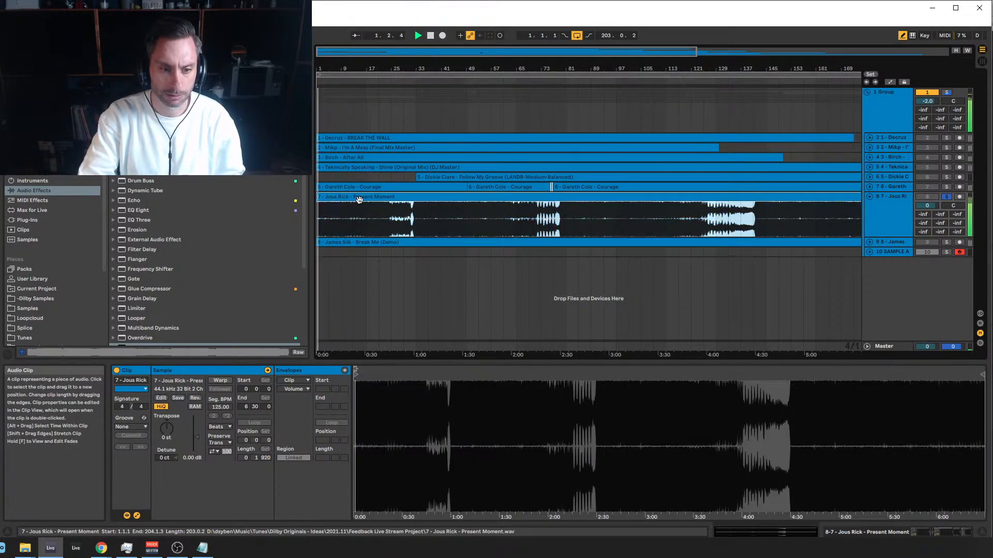
click(340, 221)
drag(347, 56, 347, 74)
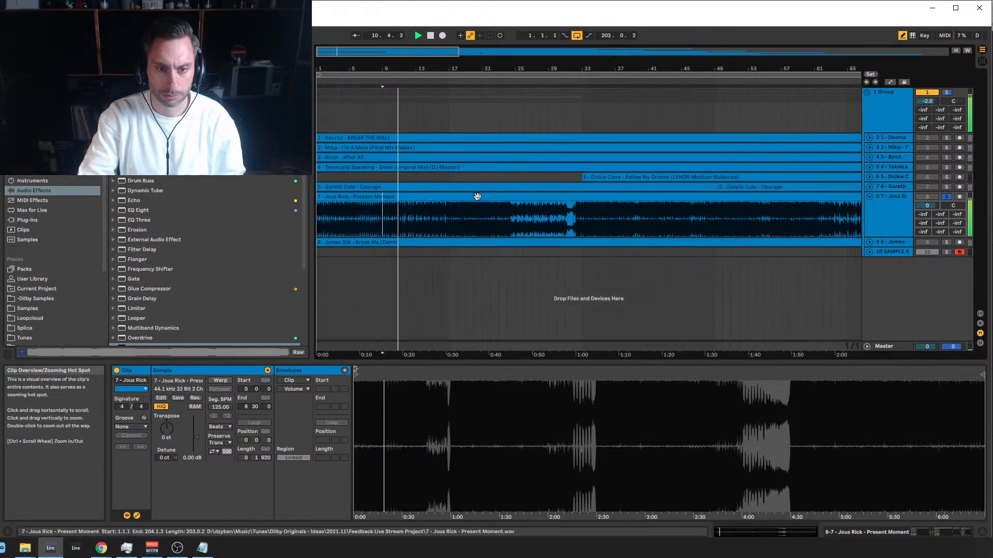
click(449, 215)
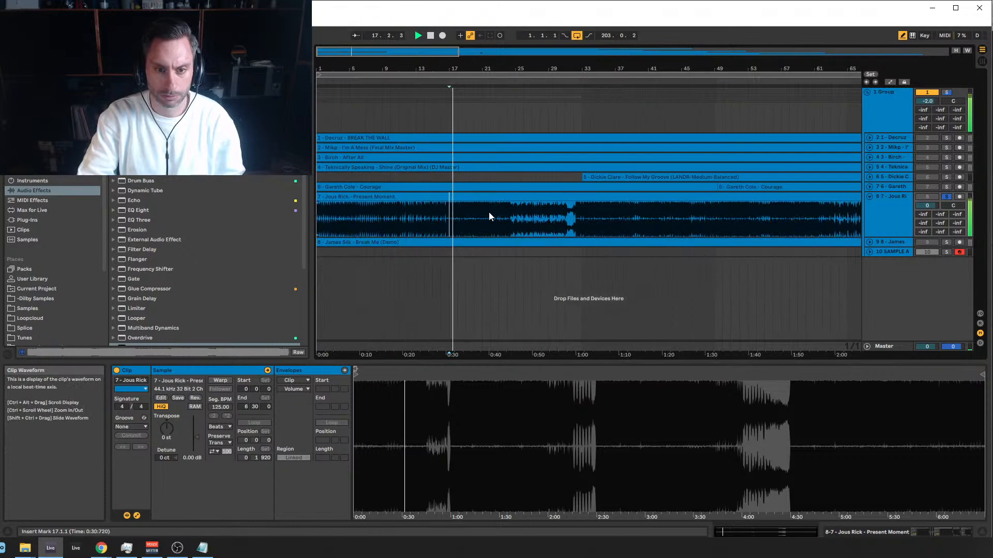
click(408, 218)
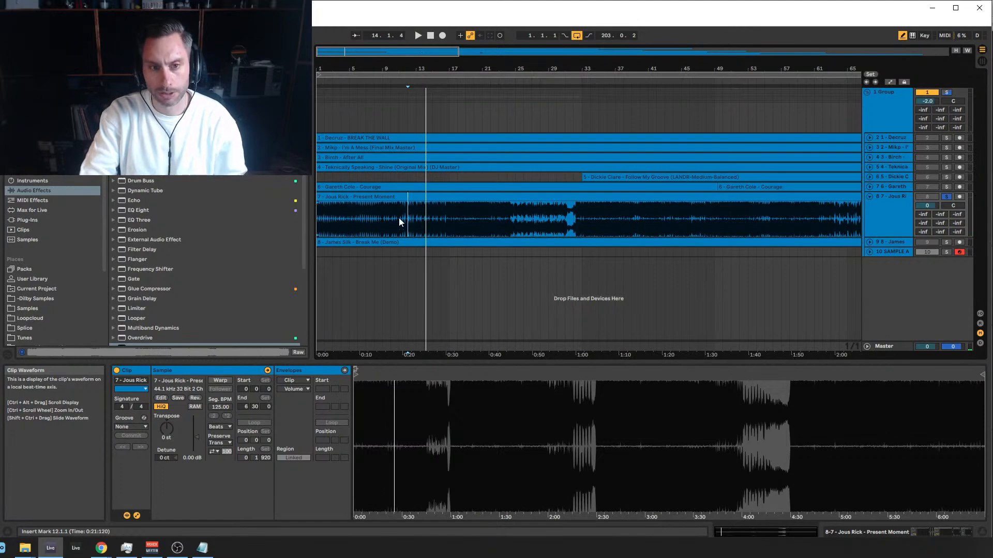
Highlight bars 8 to 13, bars 4 to 24 and bars 17 to 32 of the Present Moment clip.
drag(374, 217, 415, 218)
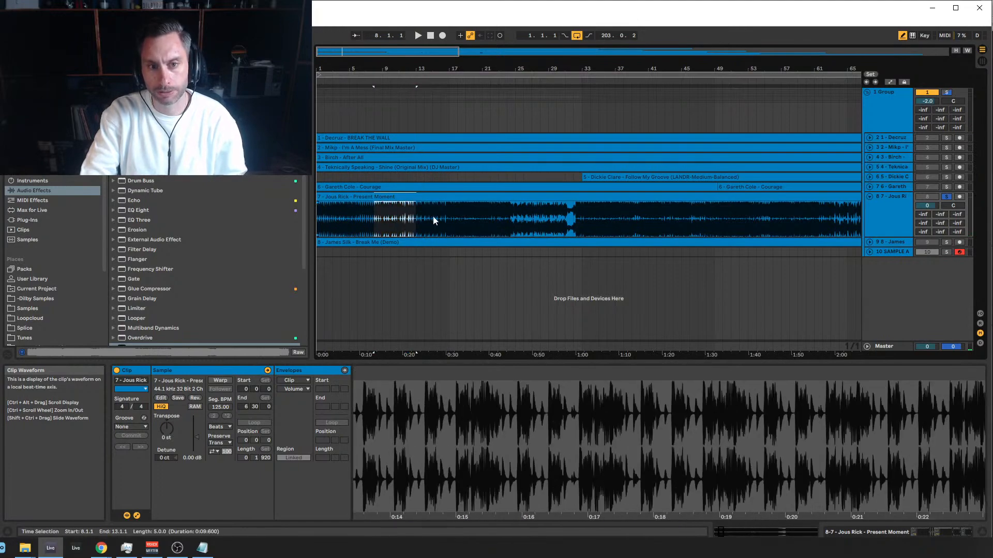
drag(505, 217, 343, 214)
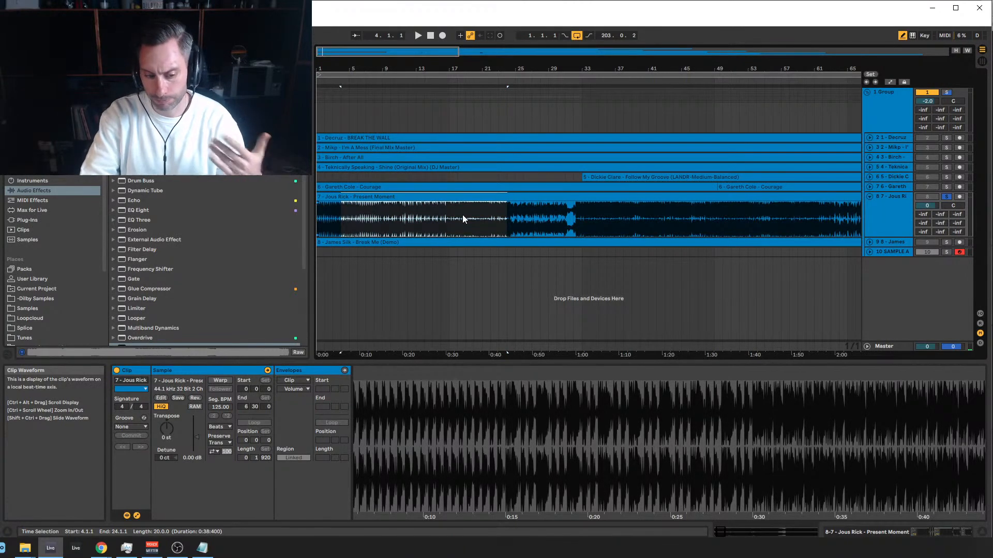
drag(448, 213, 572, 218)
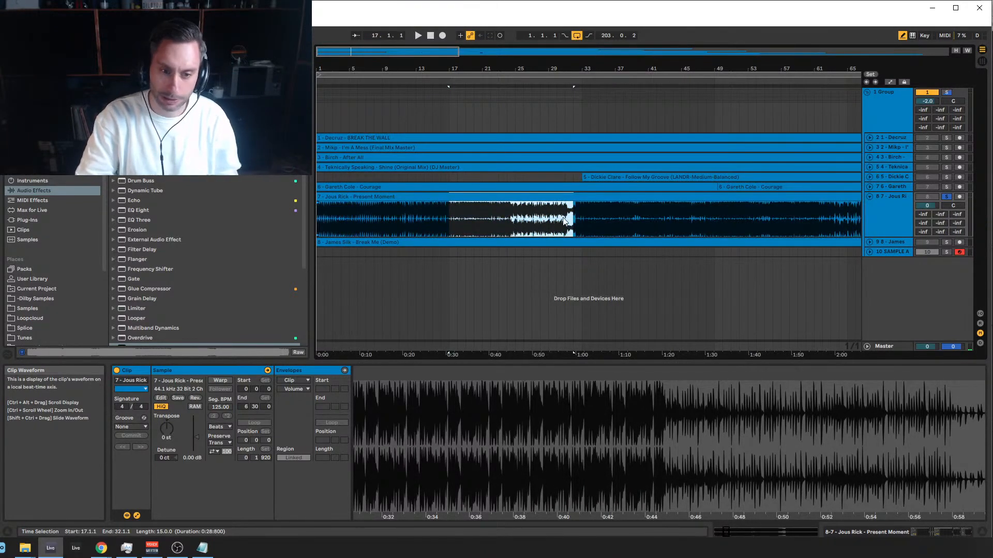
Highlight the Present Moment breakdown from bar 25 to 32, followed by the passage from bar 17 to 27.
click(557, 221)
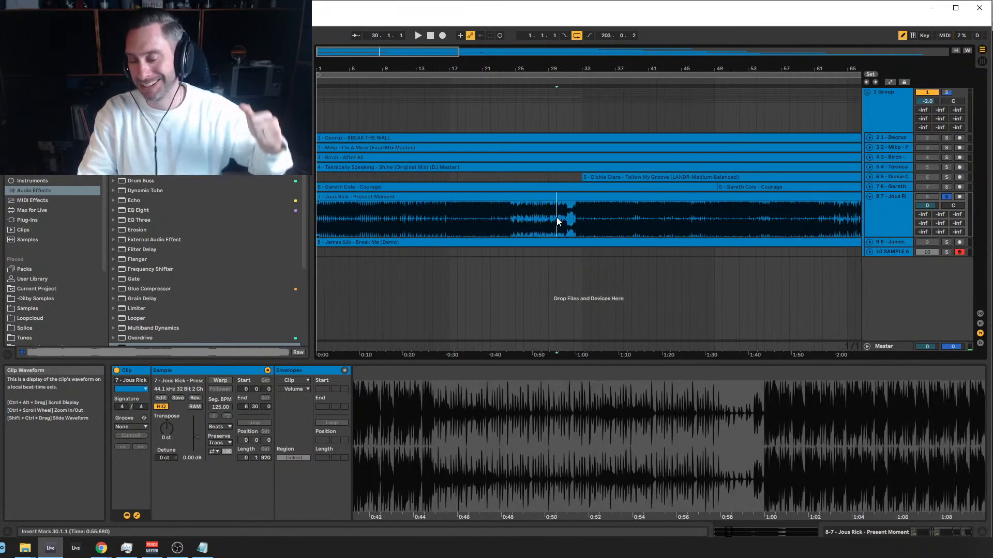
click(507, 219)
drag(507, 219, 573, 227)
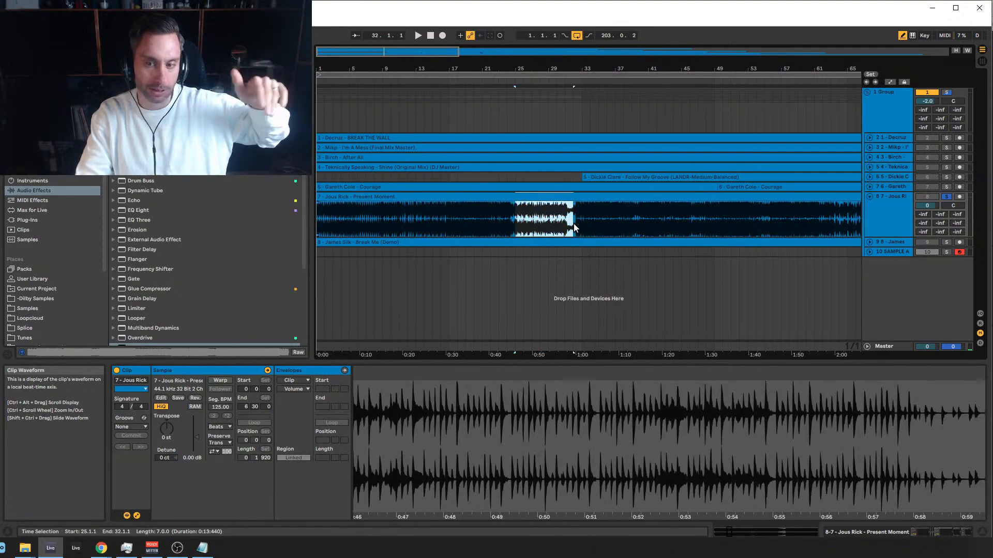
drag(349, 213, 528, 220)
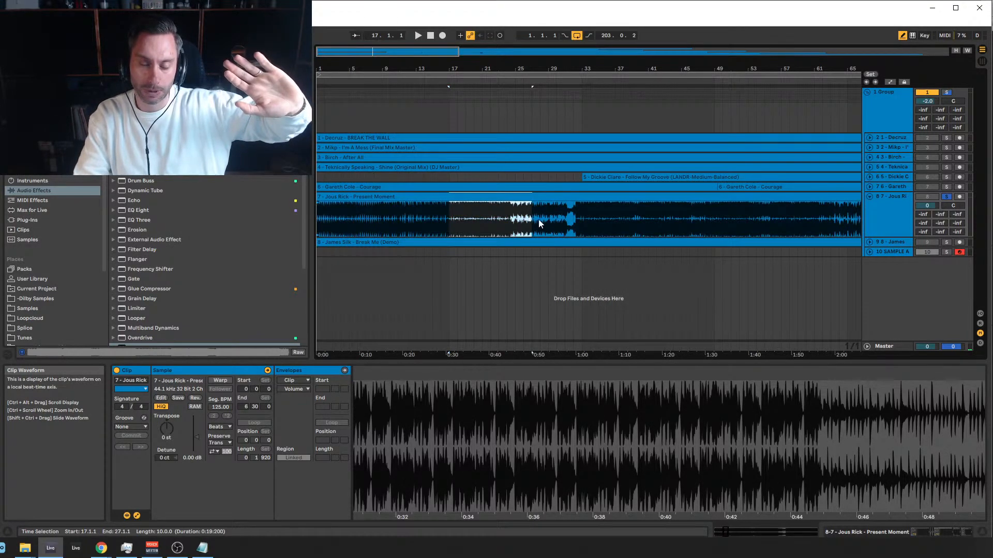
Highlight bars 1 to 17 of the Present Moment clip, followed by the passage from bar 33 to 45.
click(430, 216)
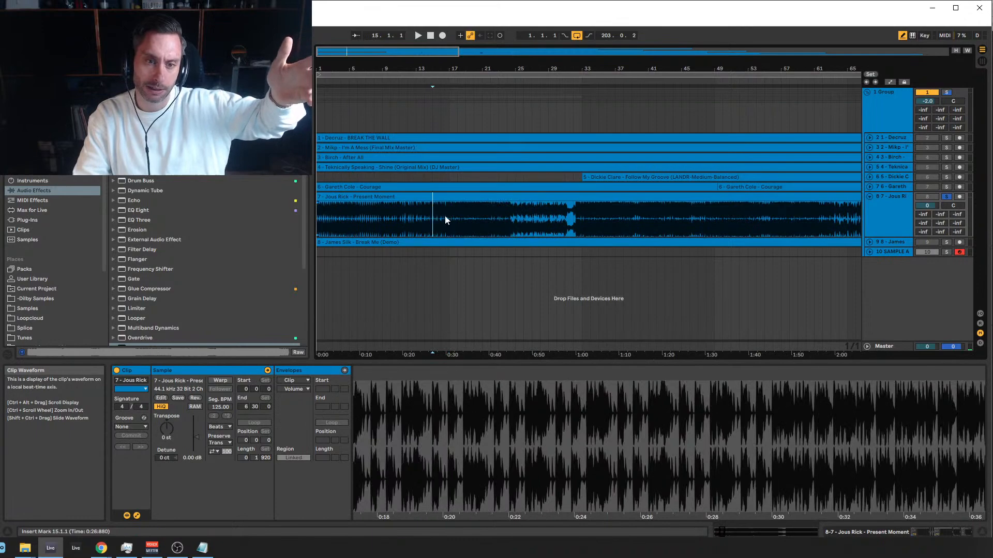
drag(446, 216, 318, 207)
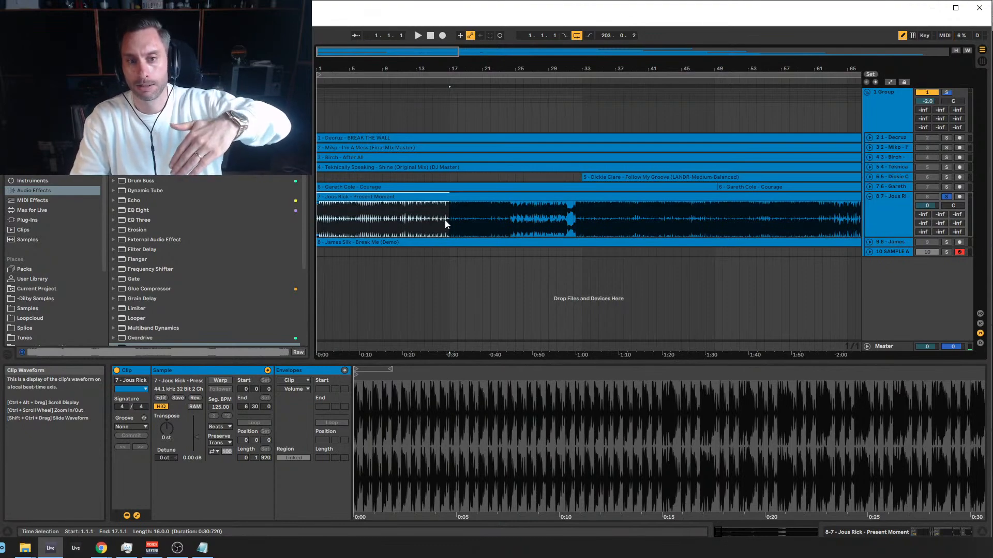
drag(448, 224, 507, 229)
drag(448, 222, 686, 226)
click(572, 222)
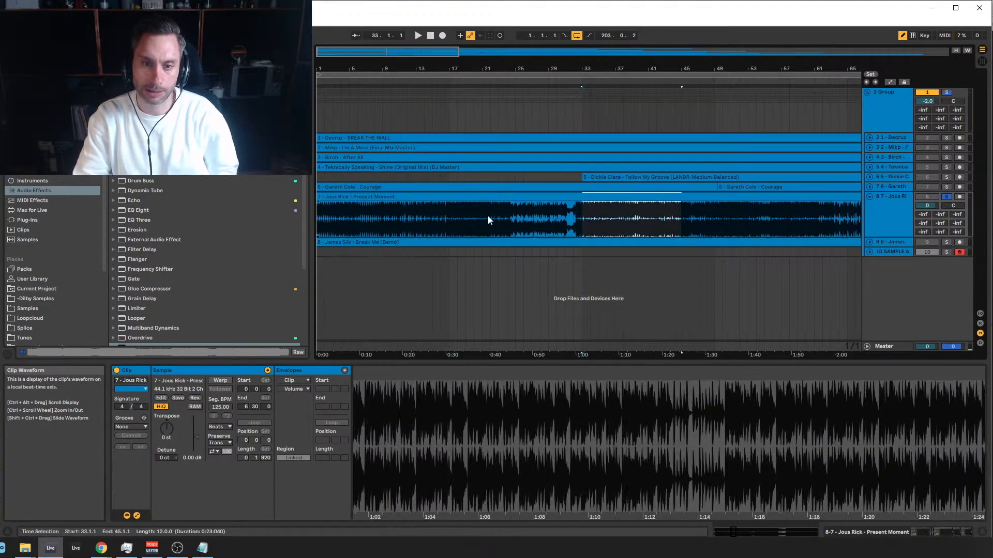
Highlight bars 49 to 57 of the Present Moment clip.
drag(424, 52, 424, 18)
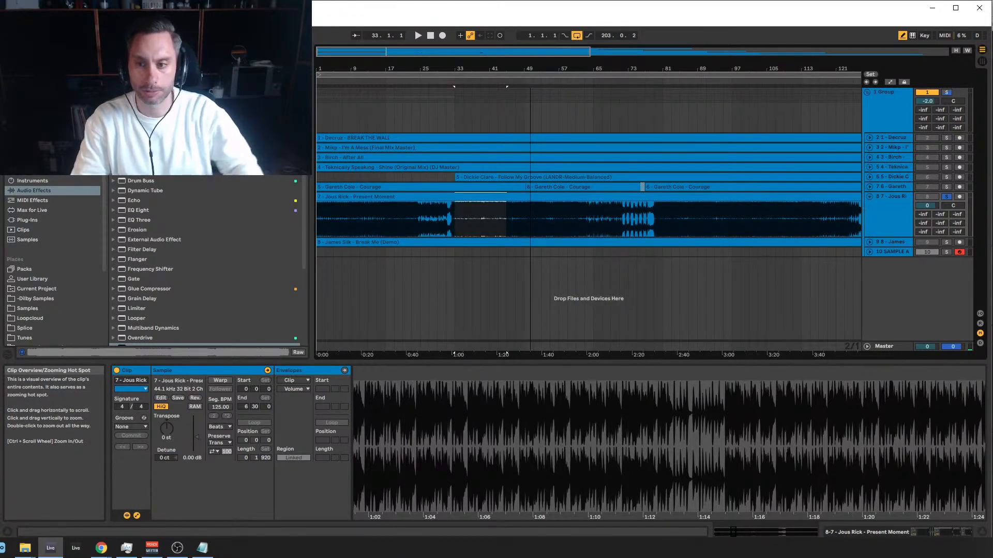
key(minus)
drag(437, 52, 437, 55)
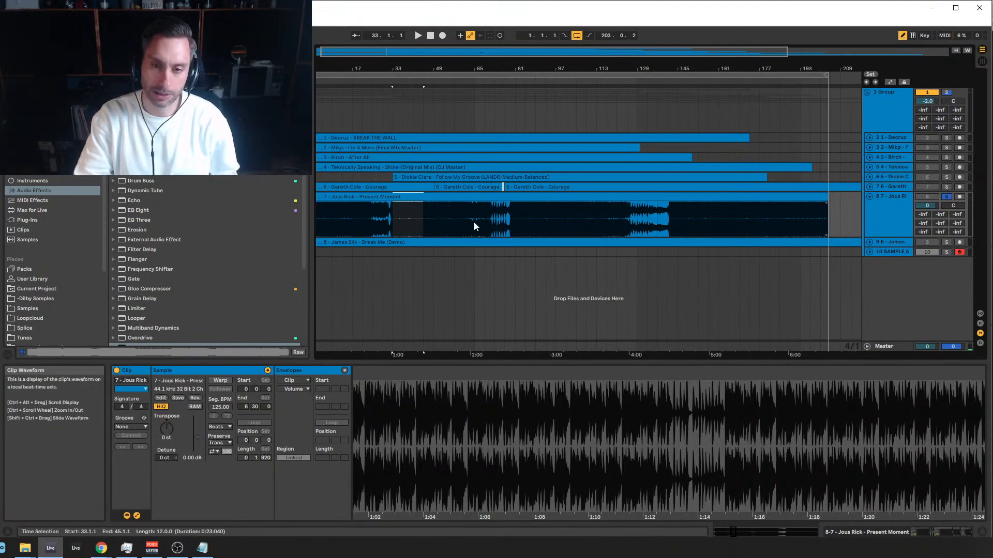
drag(433, 222, 453, 219)
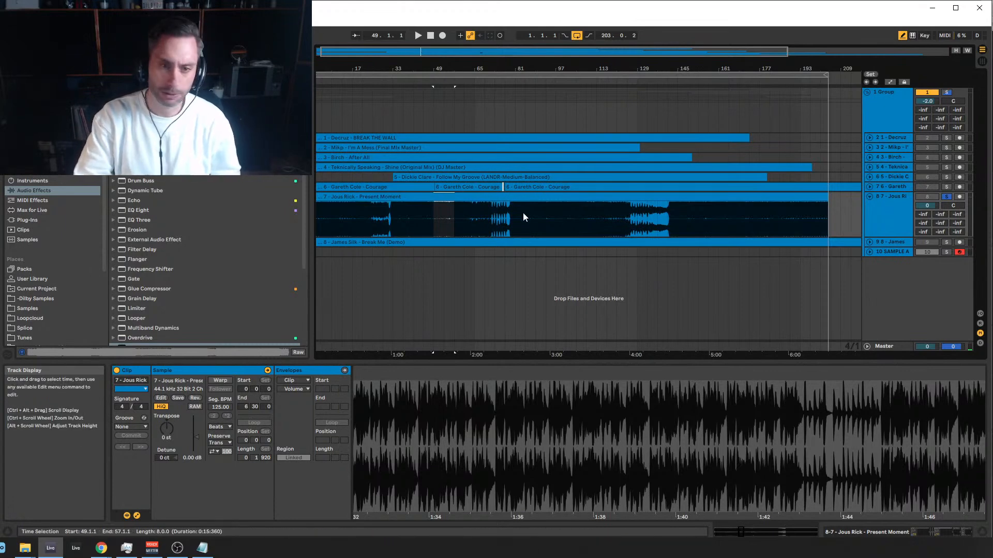
Audition the middle and later sections of Present Moment from bars 57, 85, 101 and 153.
click(454, 220)
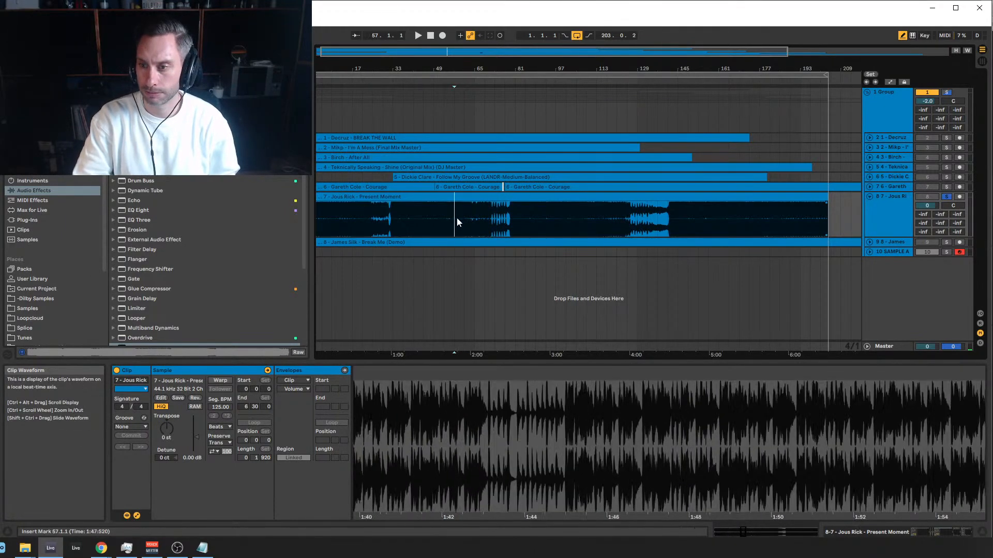
key(space)
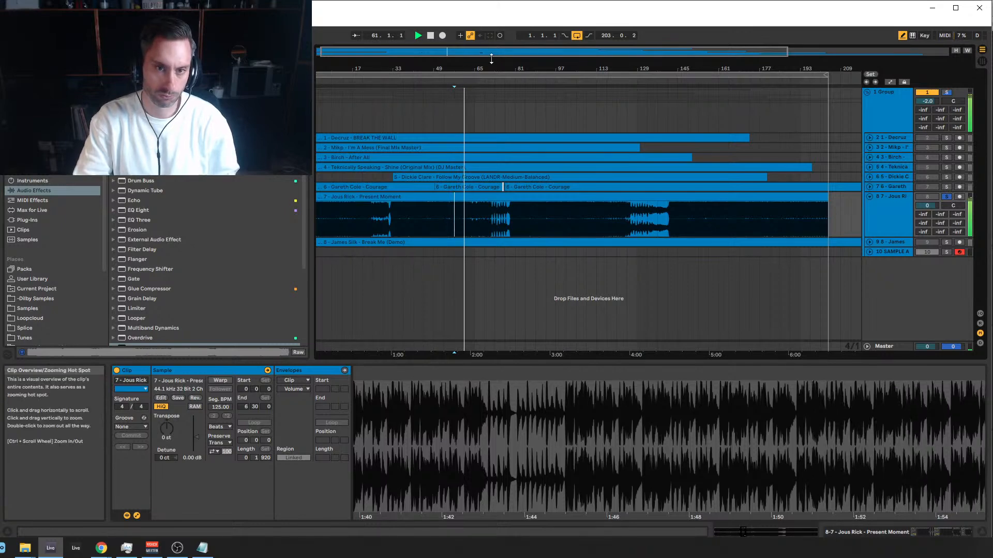
click(527, 218)
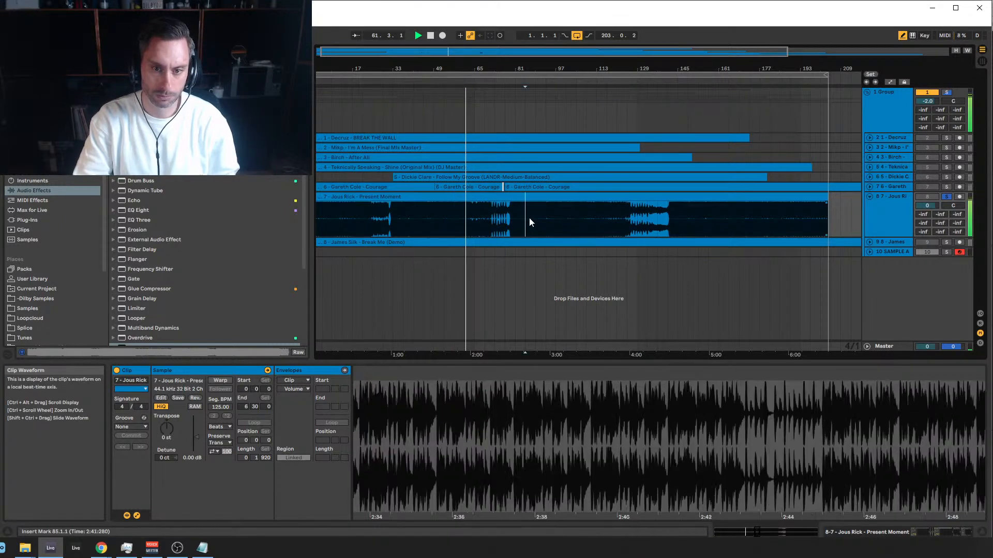
click(565, 216)
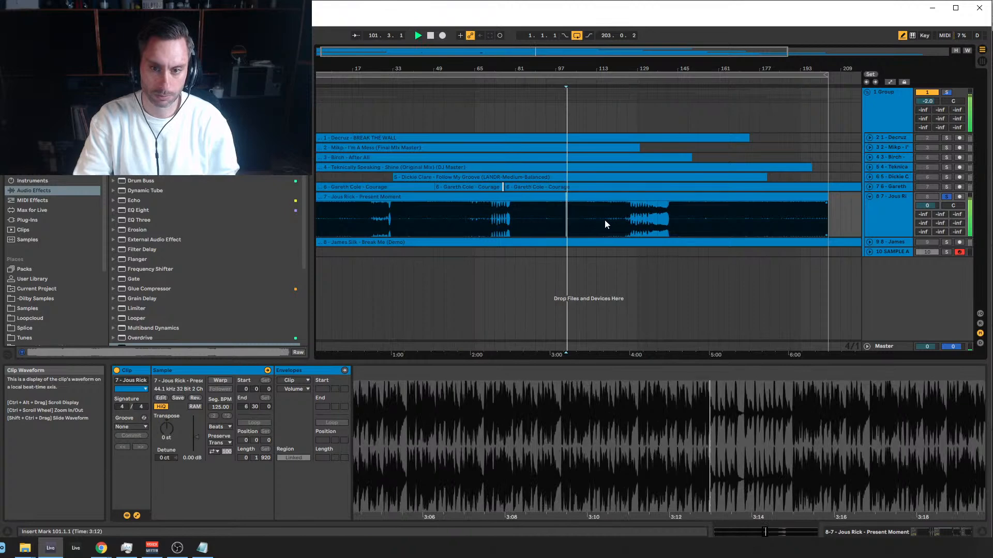
click(697, 220)
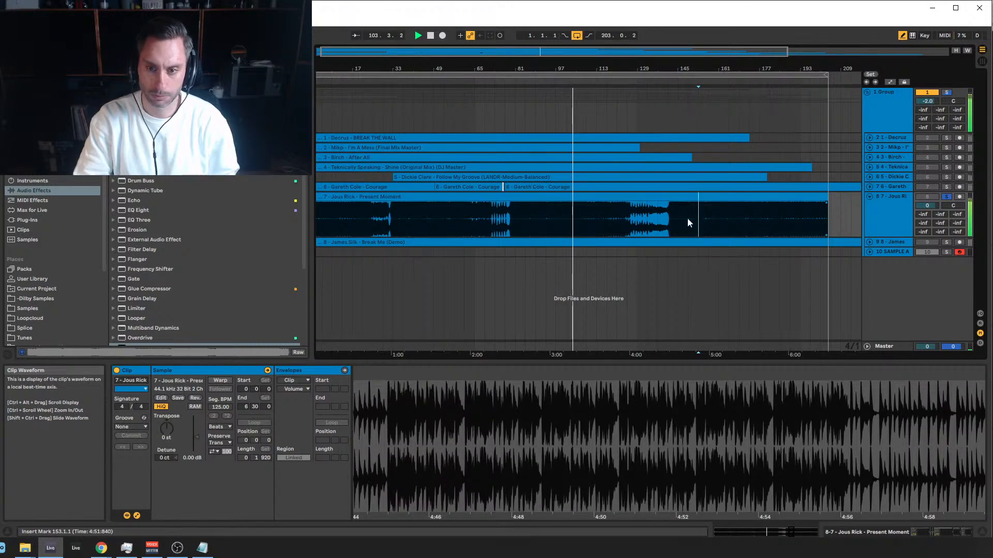
key(space)
key(space)
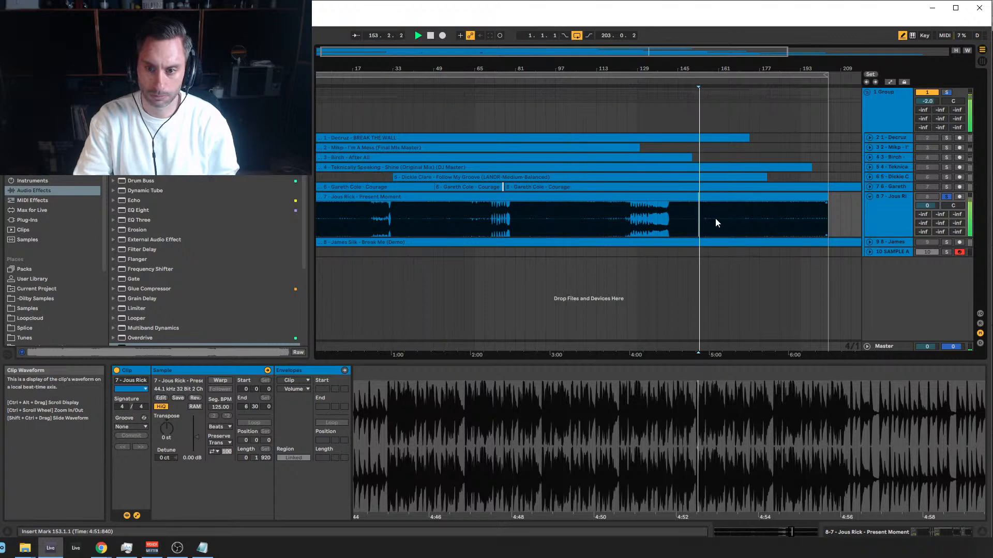
Audition the end section of Present Moment around bar 177, plus the passage starting at bar 41.
click(718, 218)
key(space)
key(space)
click(759, 220)
key(space)
key(space)
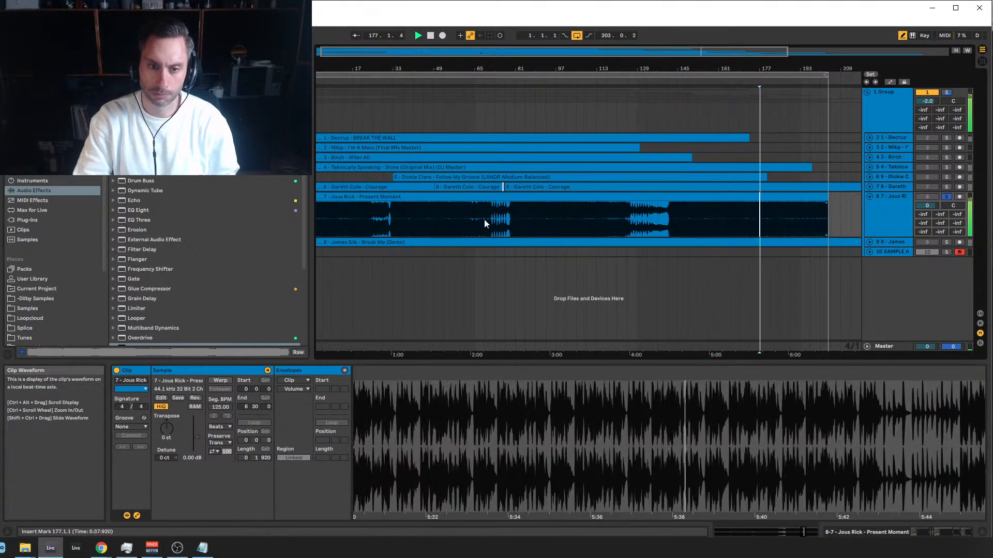
click(414, 219)
key(space)
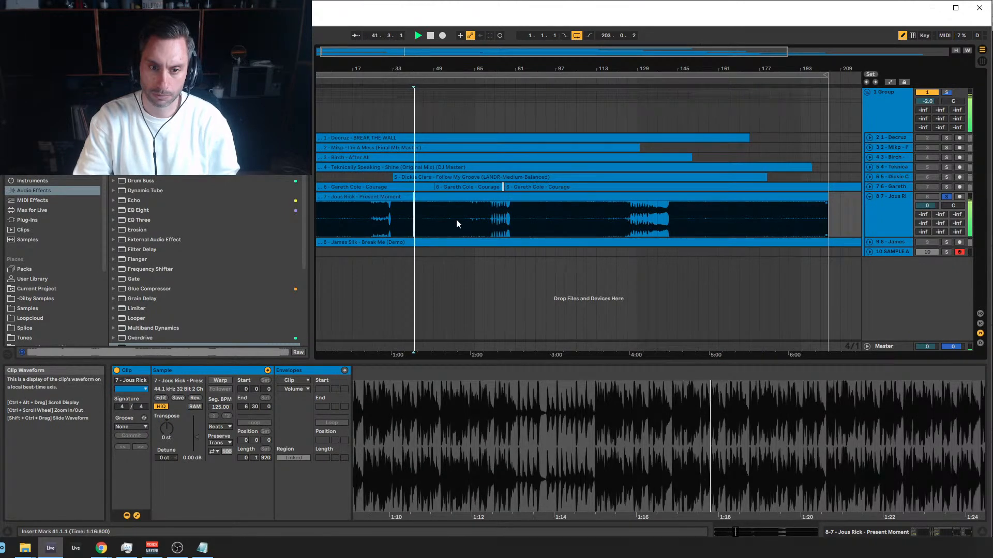
Highlight bars 40 to 44 of Present Moment and audition that passage, placing the playback start at bar 41.
drag(416, 68, 542, 149)
drag(535, 220, 572, 221)
key(space)
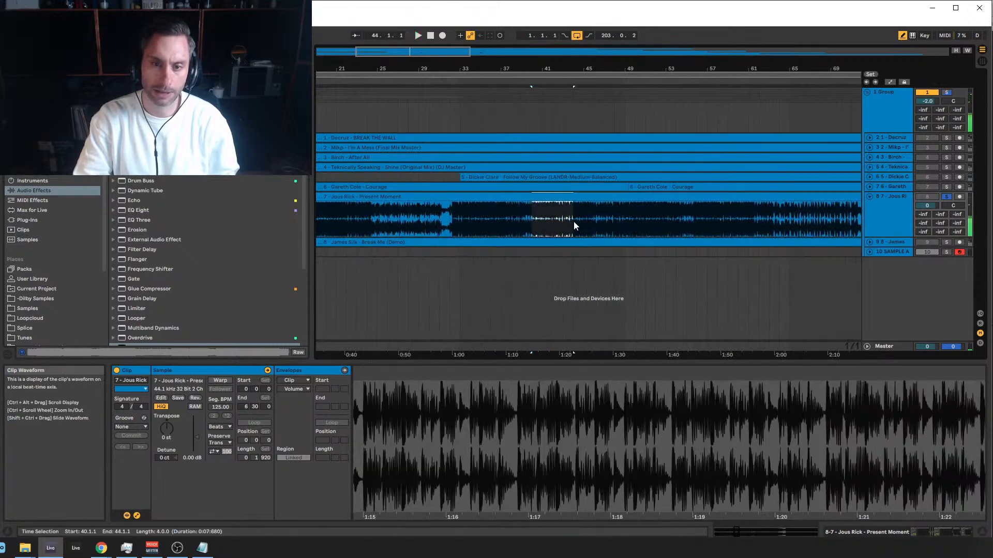
key(space)
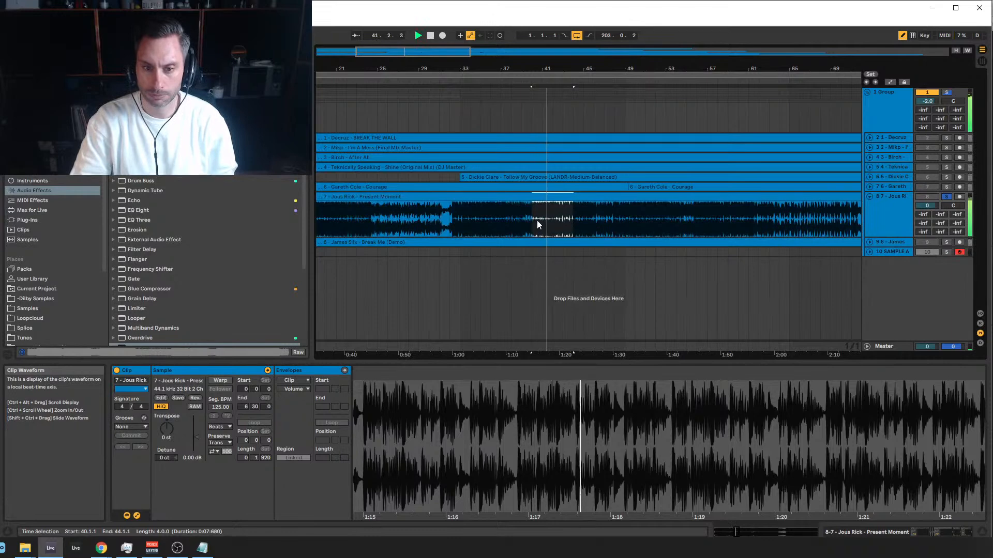
click(551, 219)
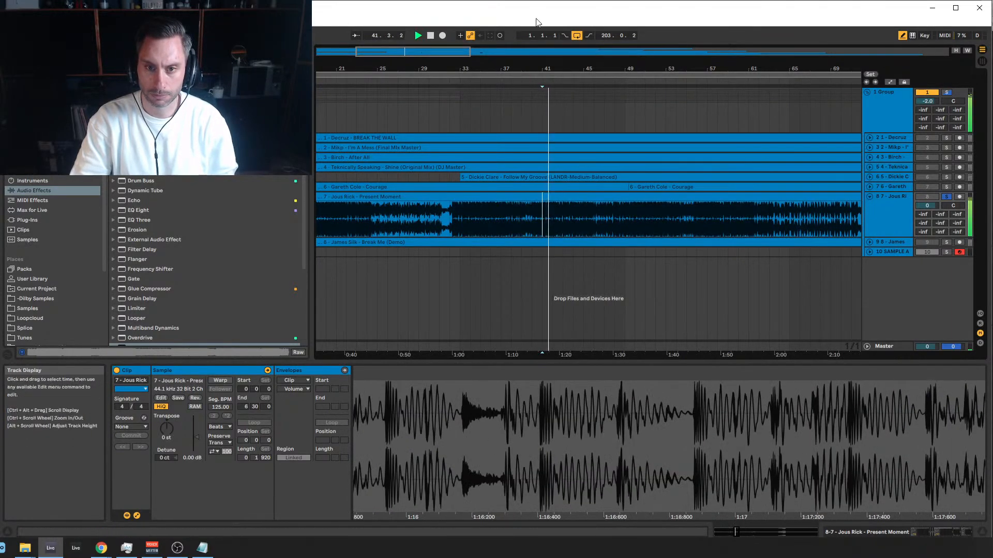
drag(453, 52, 453, 37)
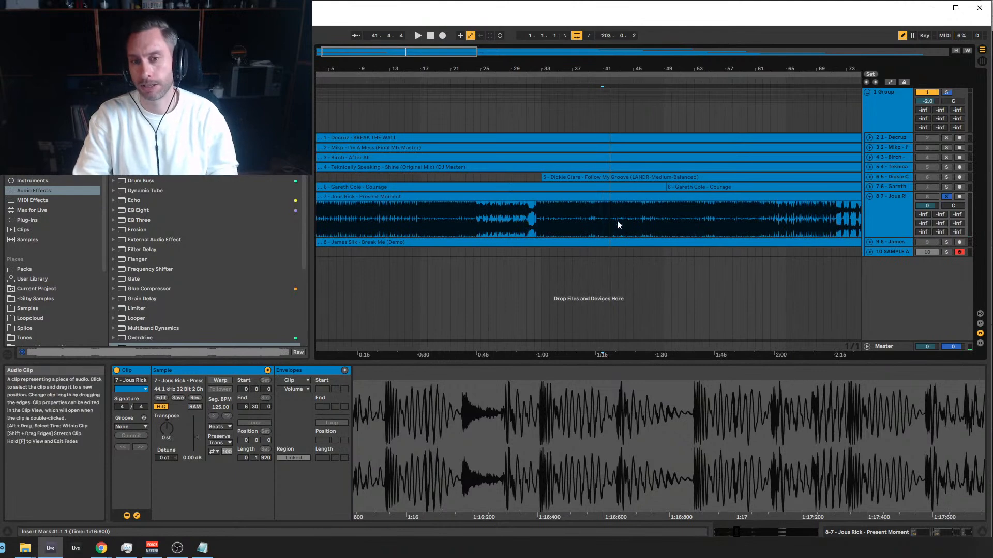
key(space)
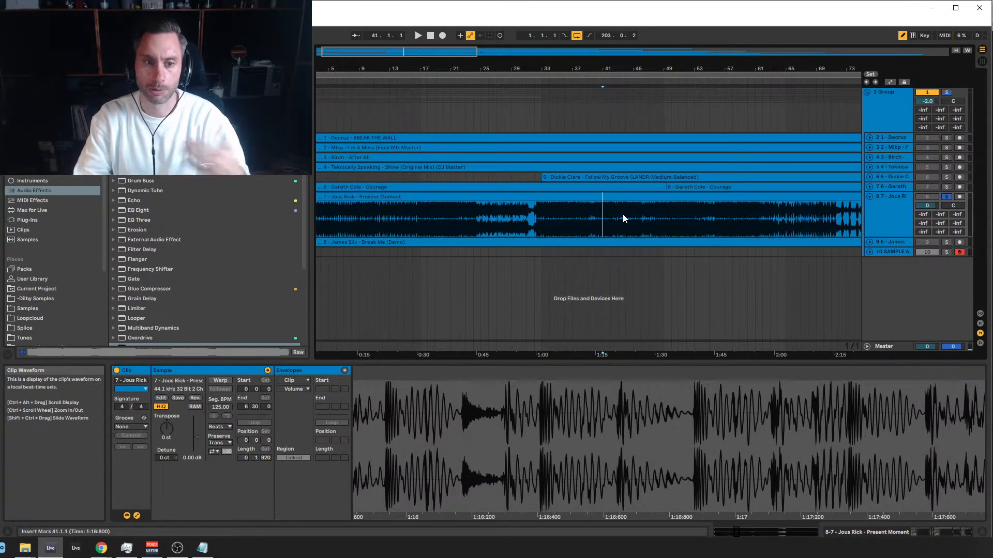
Fold the Present Moment track, then unfold and solo the Break Me (Demo) track.
drag(446, 54, 446, 36)
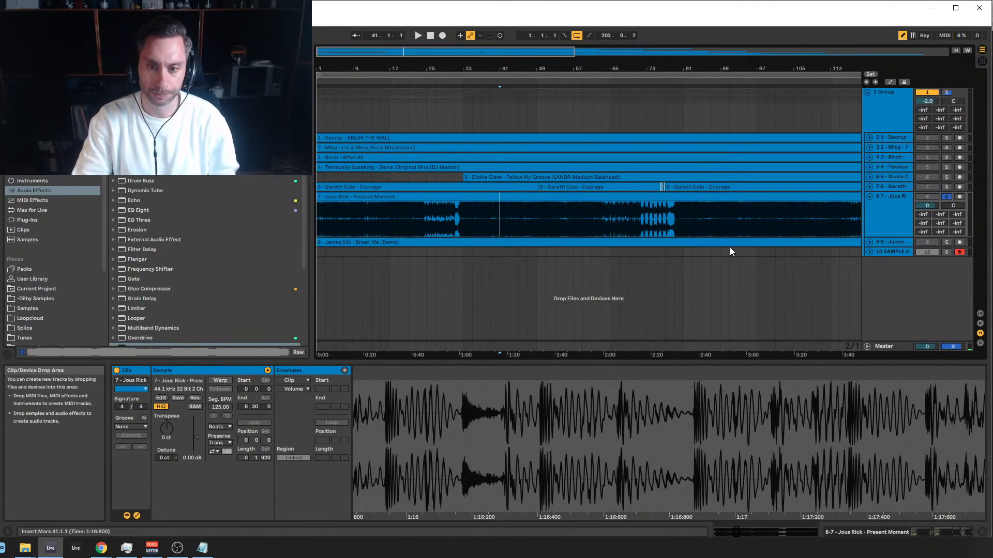
click(870, 196)
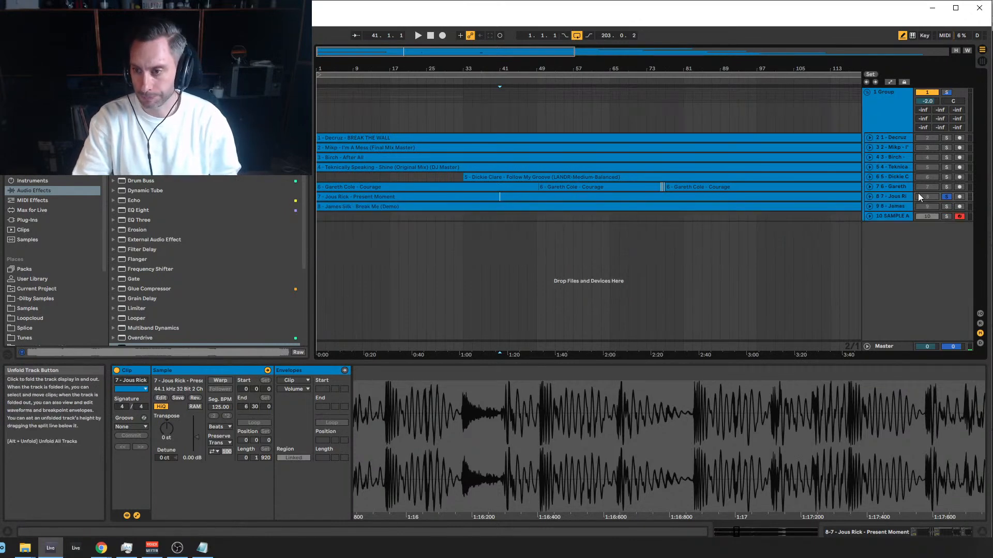
click(870, 206)
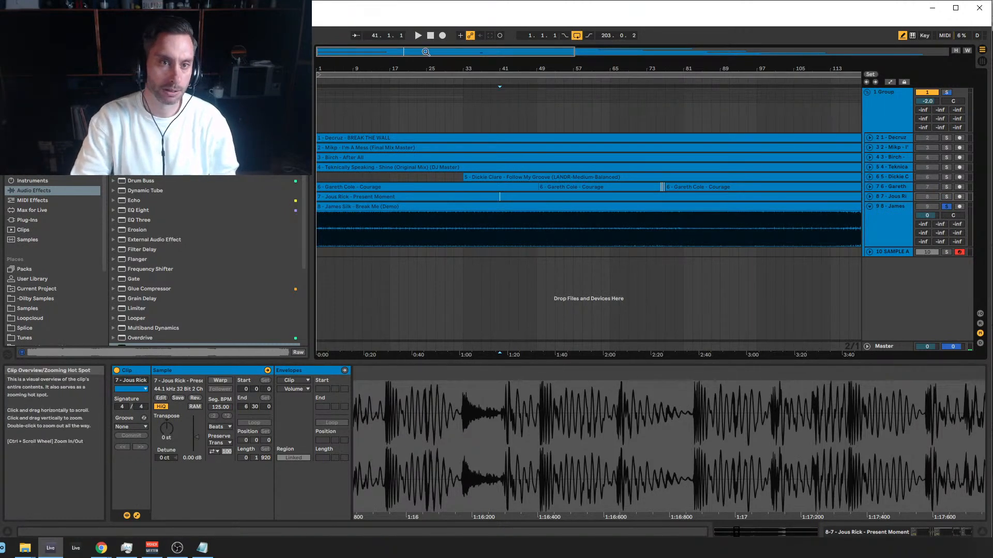
key(minus)
key(minus)
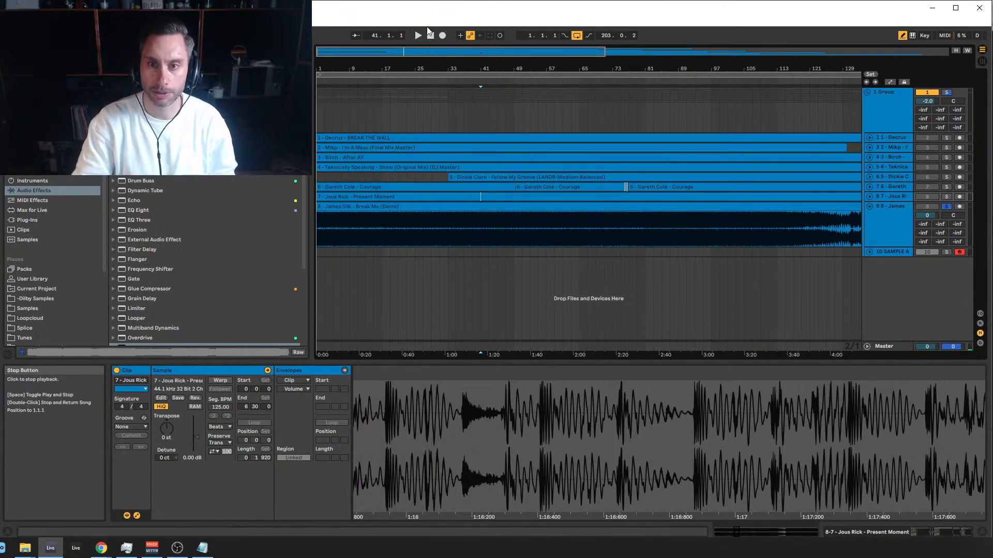
drag(422, 52, 422, 23)
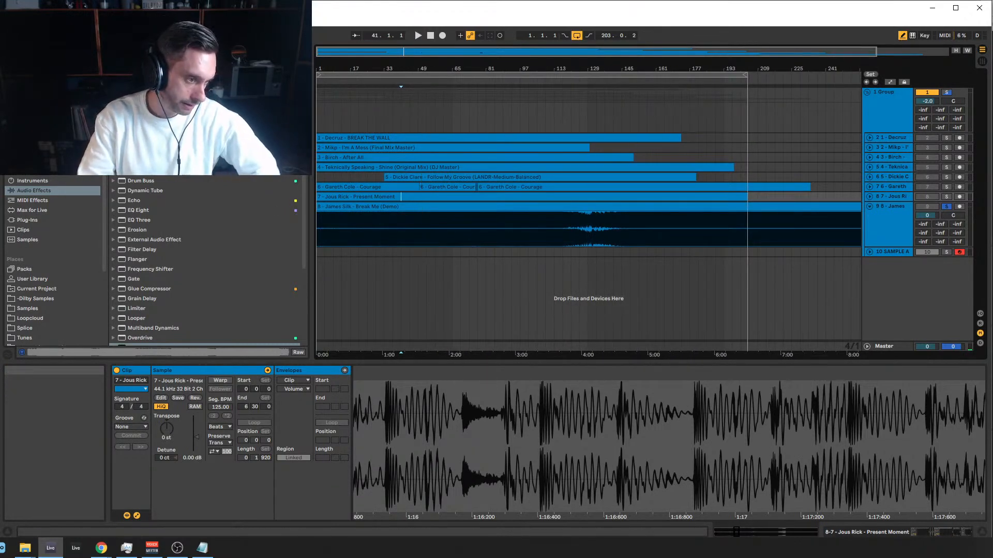
key(alt+Tab)
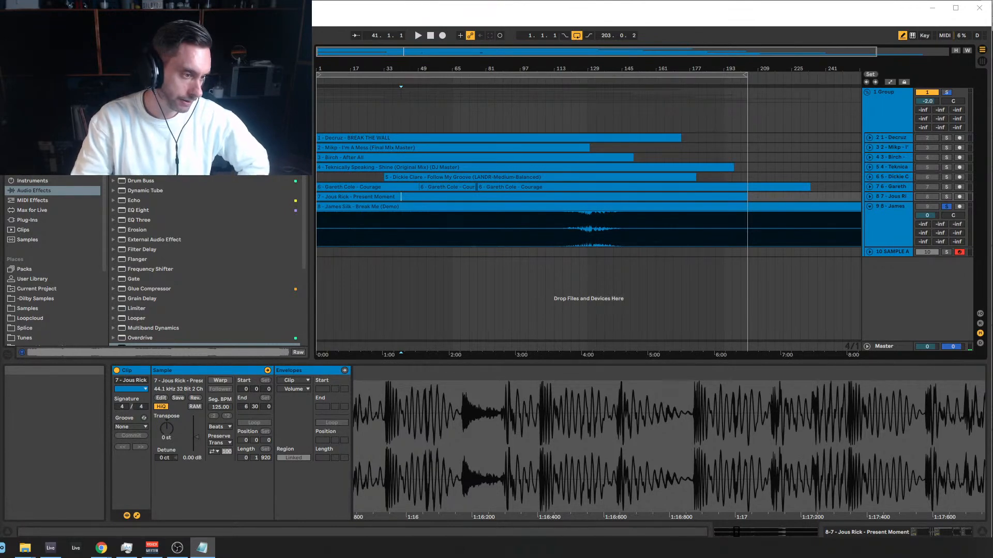
key(shift+question)
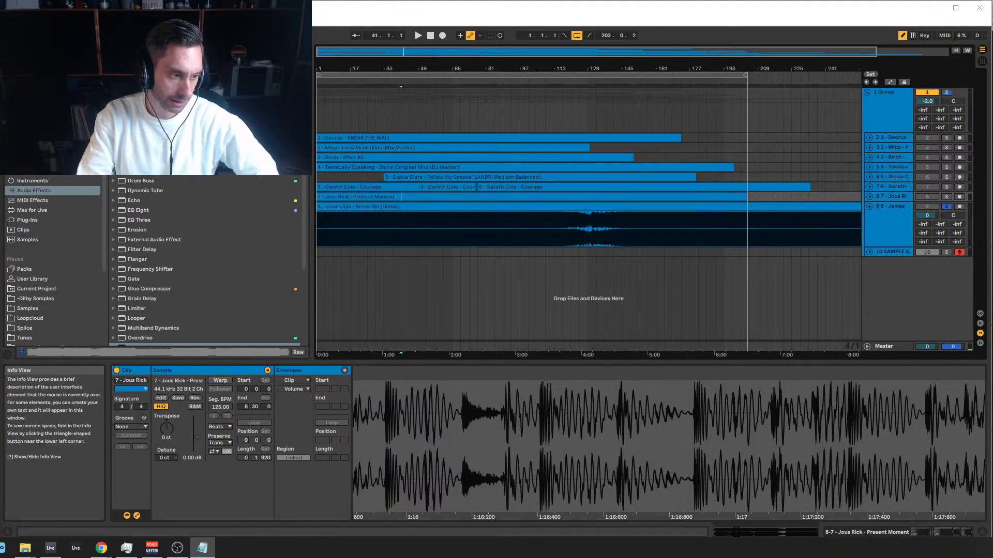
Set the loop to the full length of the Break Me (Demo) clip and play it from bar 1.
double_click(529, 50)
click(355, 207)
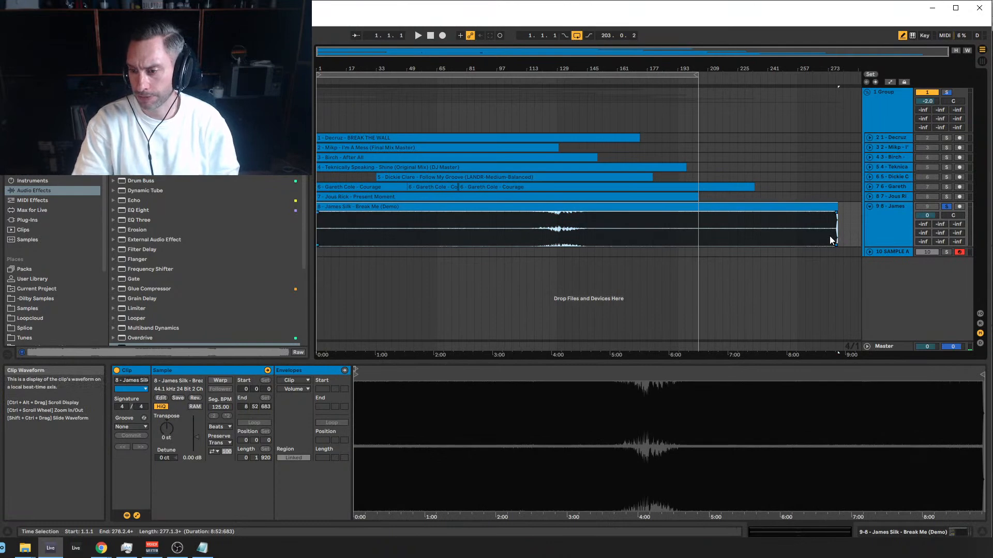
click(338, 230)
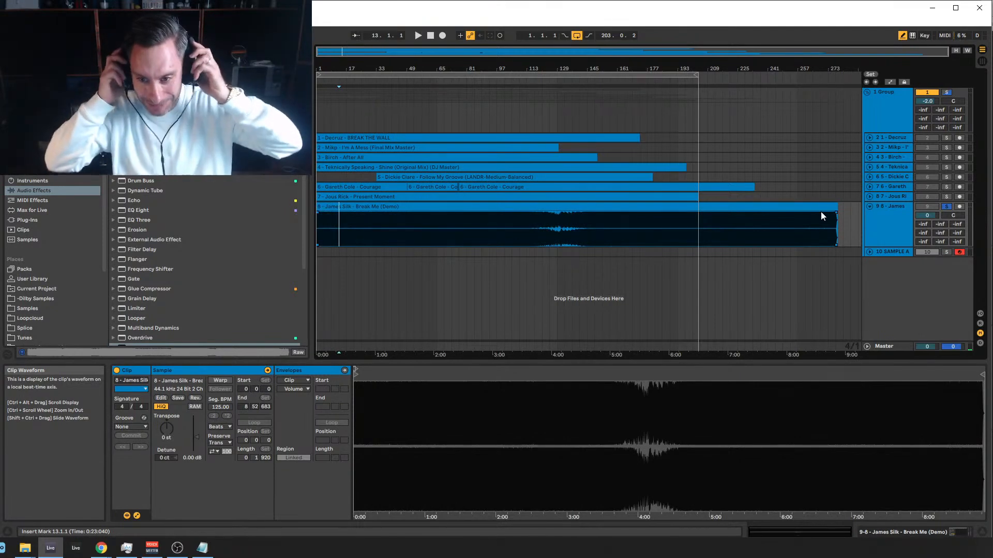
click(808, 207)
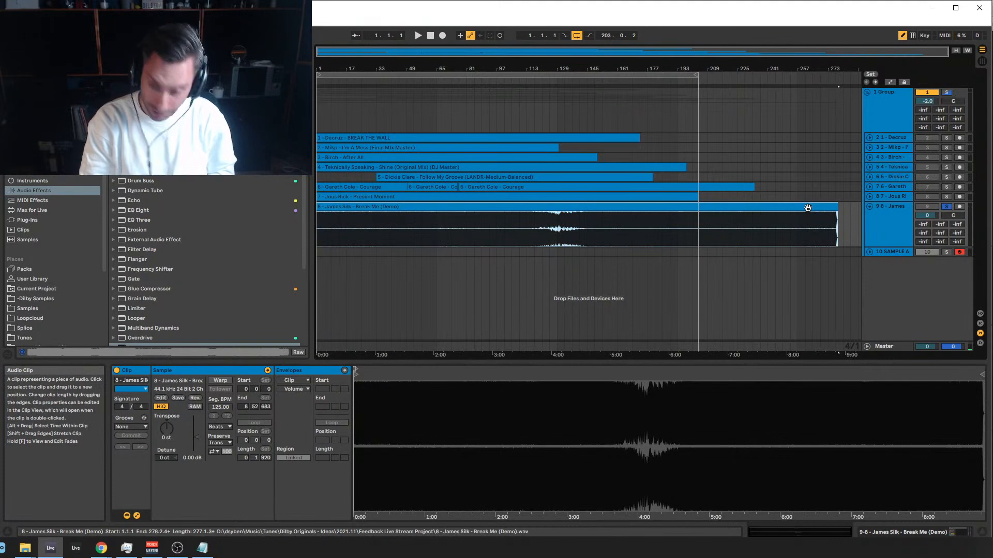
key(ctrl+l)
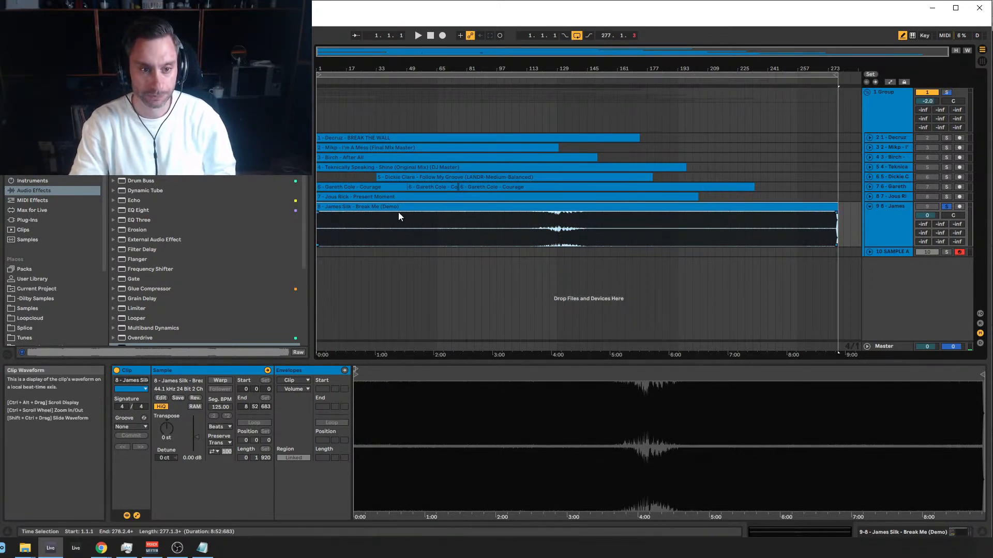
key(space)
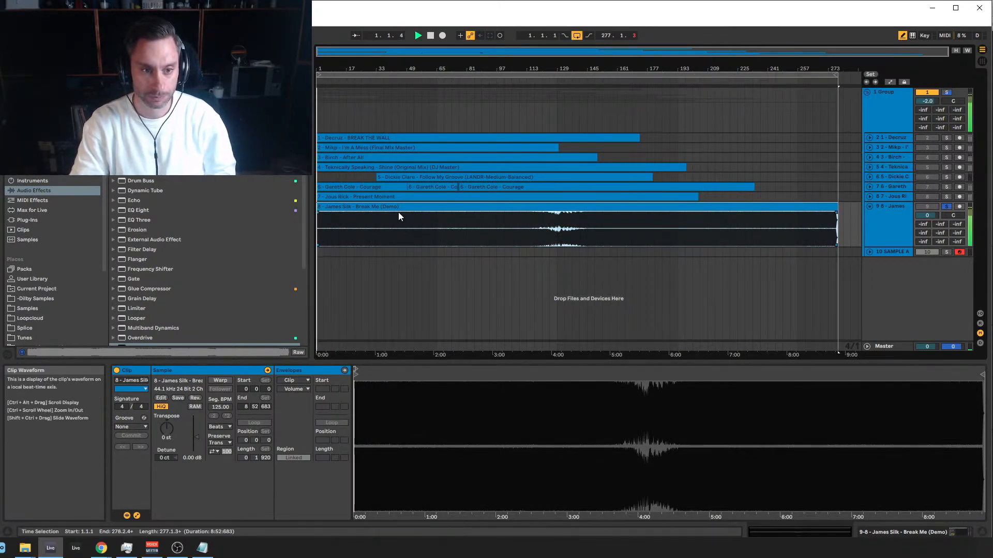
Copy the Spectrum, WLM Meter and SPAN devices from the Present Moment track to the Break Me (Demo) track.
double_click(899, 207)
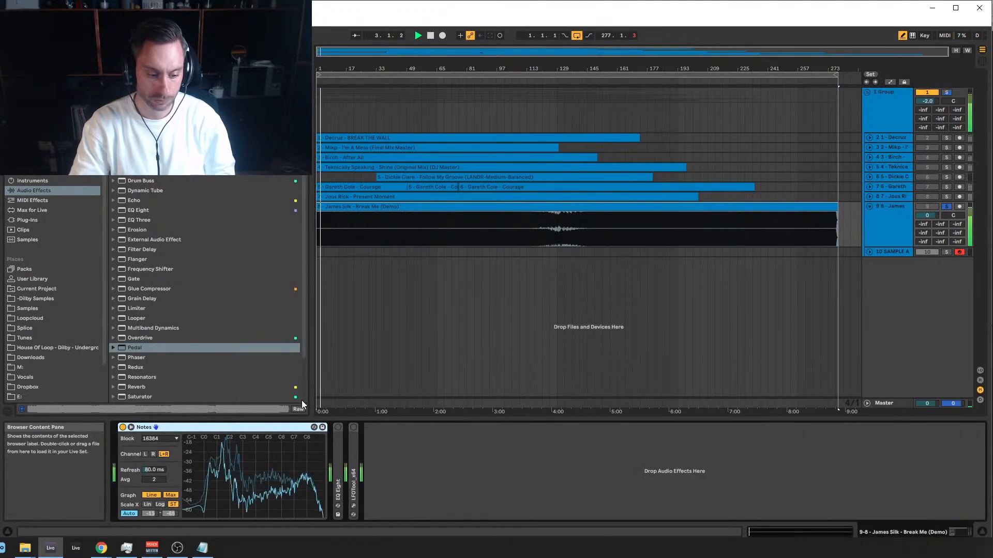
click(887, 197)
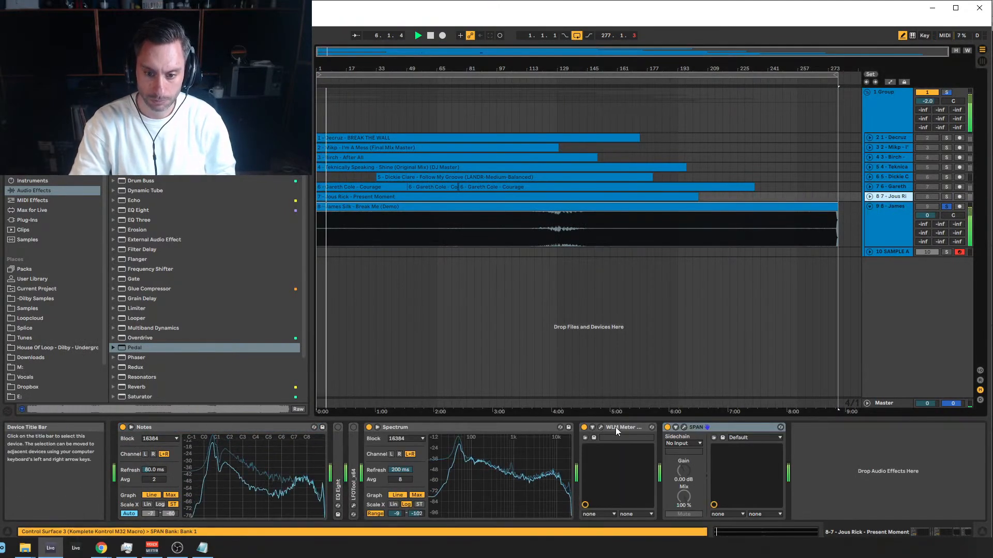
click(459, 429)
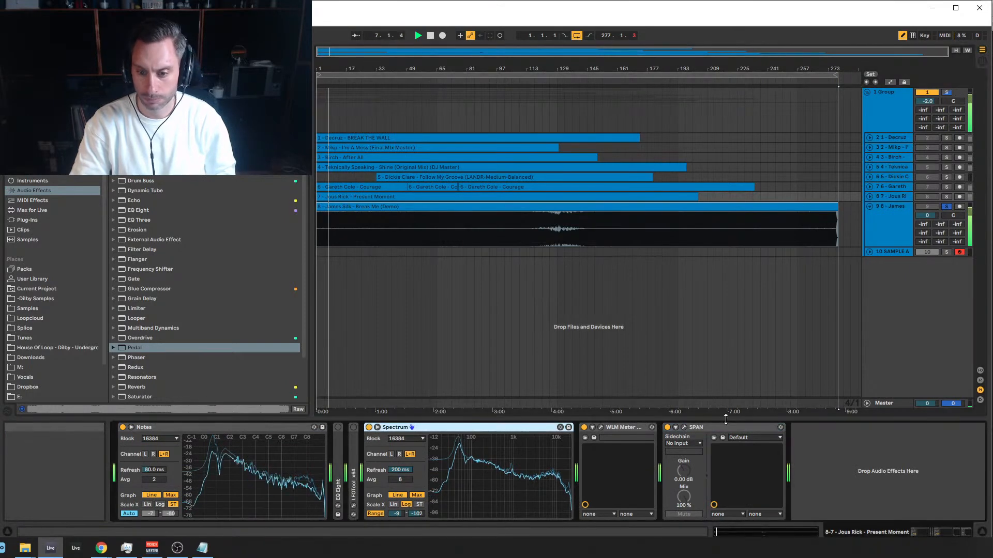
click(504, 227)
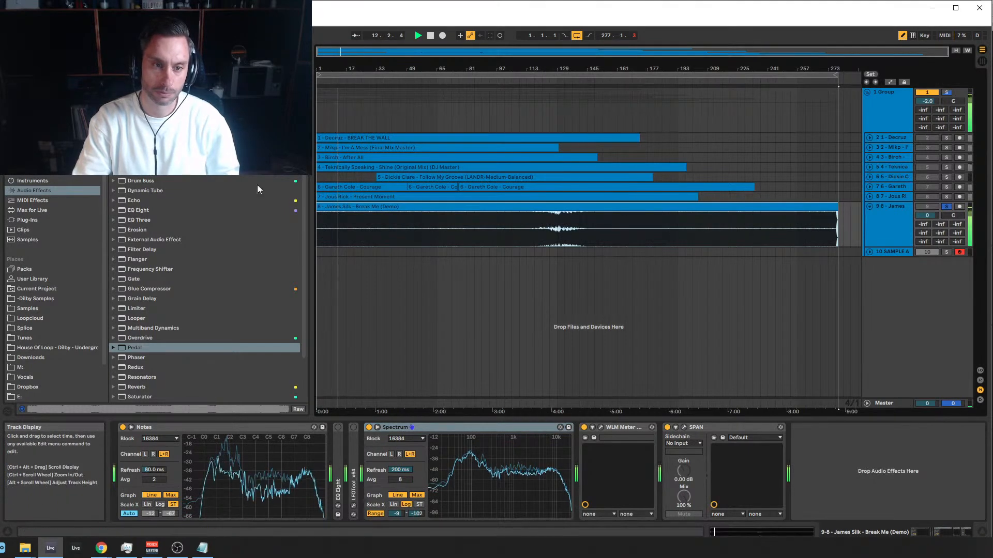
Insert two audio tracks below the Break Me (Demo) track and show the Current Project folder in the browser.
click(884, 208)
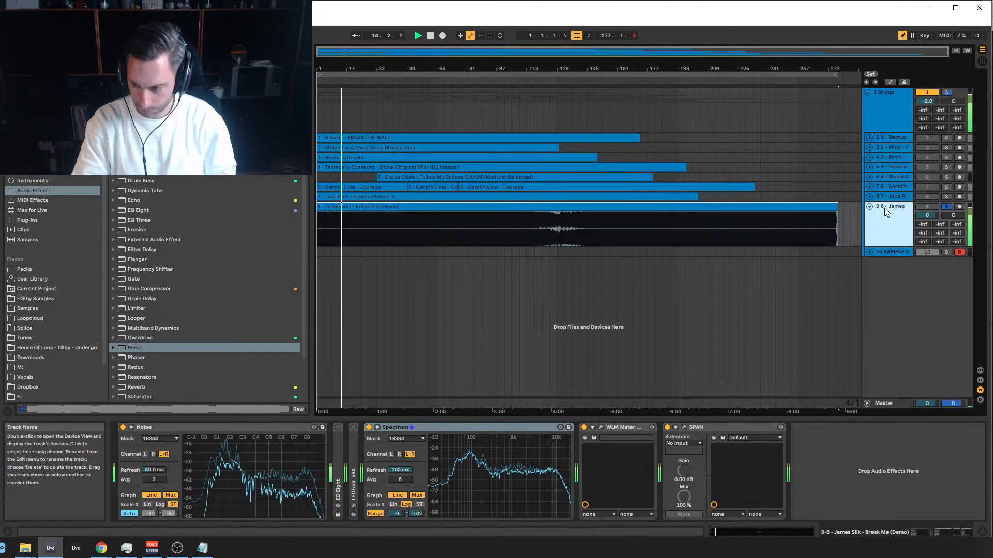
key(ctrl+t)
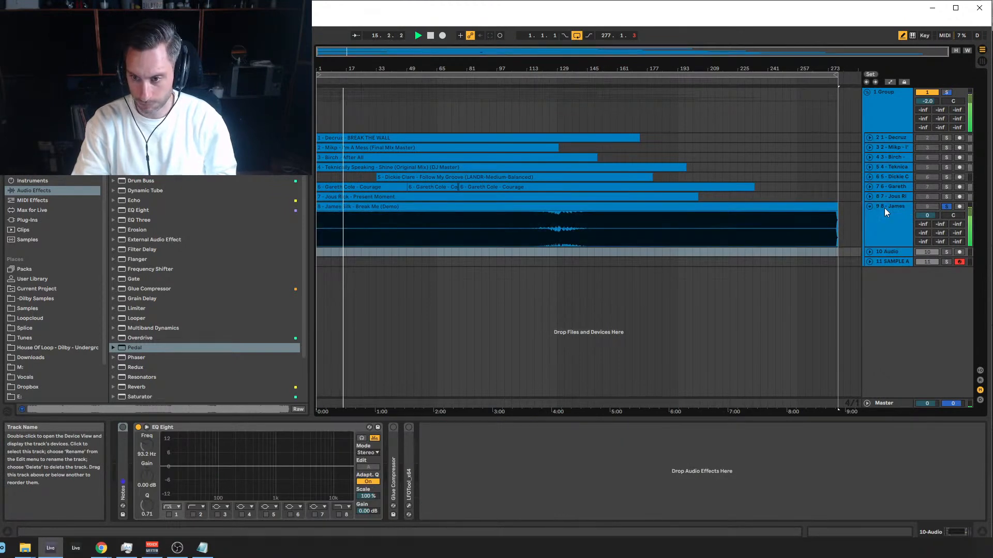
key(ctrl+t)
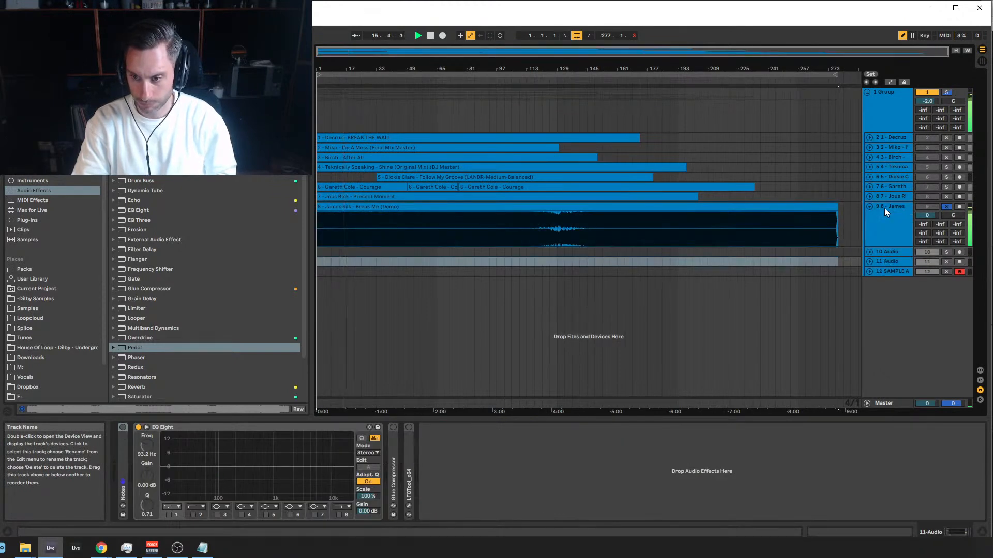
click(36, 291)
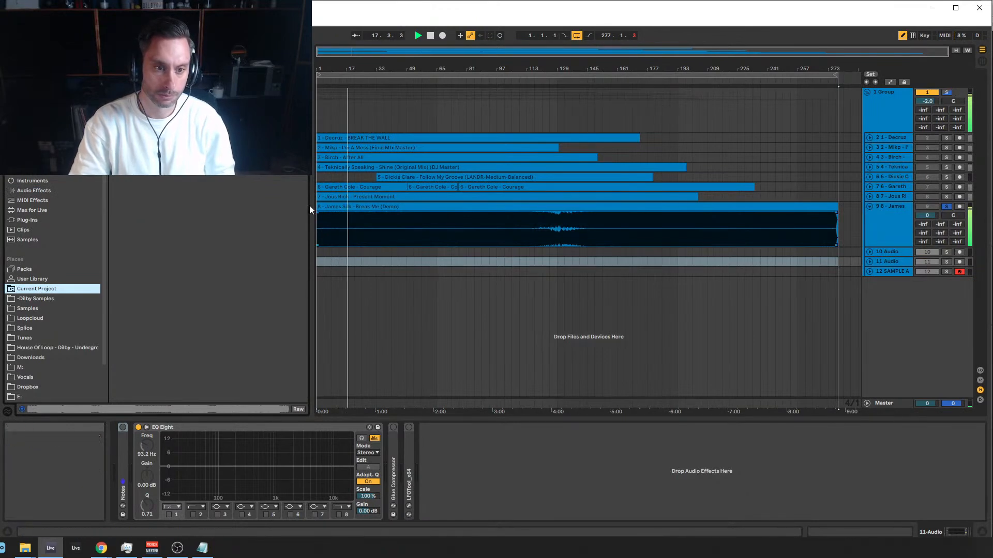
Inspect the Break Me (Demo) clip's properties and check the track's loudness in the WLM Meter during playback.
drag(341, 52, 341, 83)
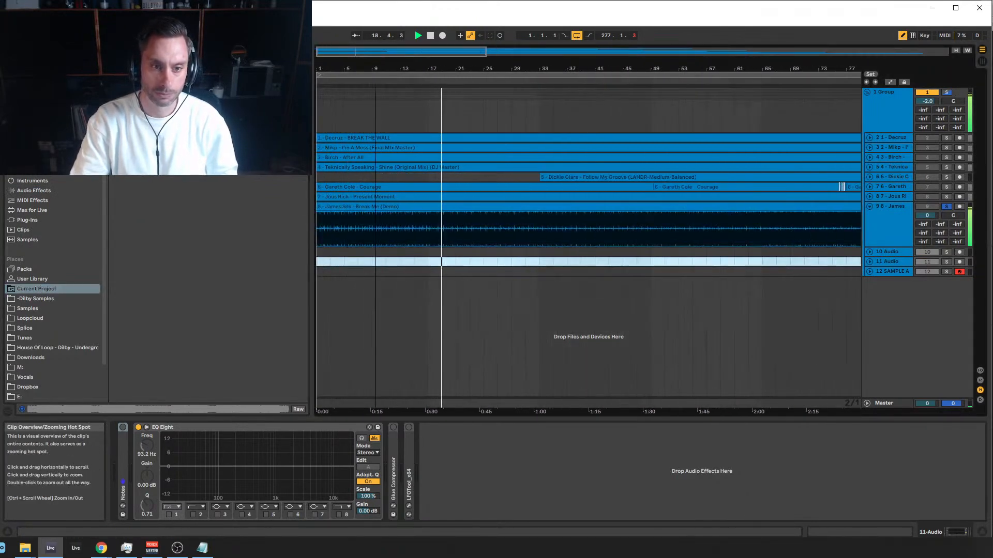
double_click(531, 209)
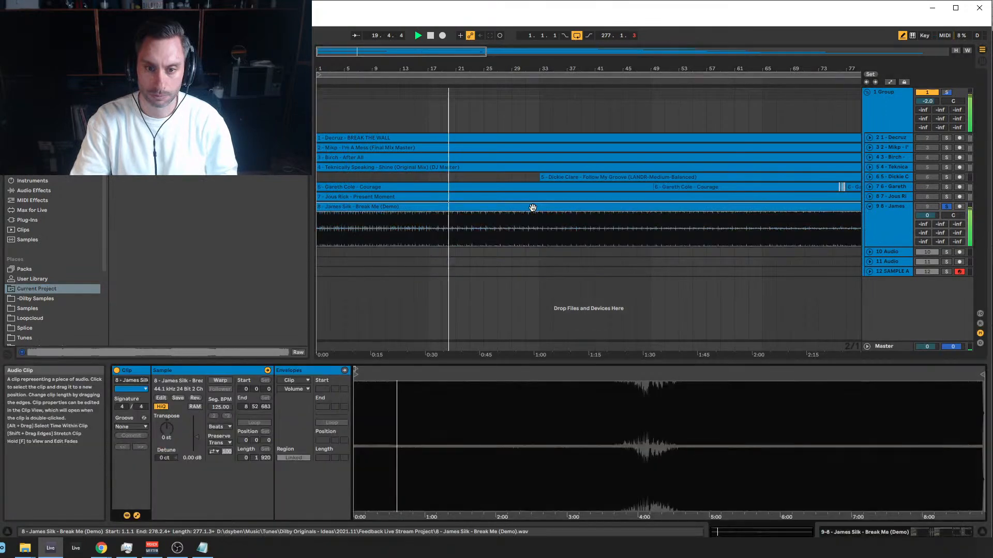
click(892, 241)
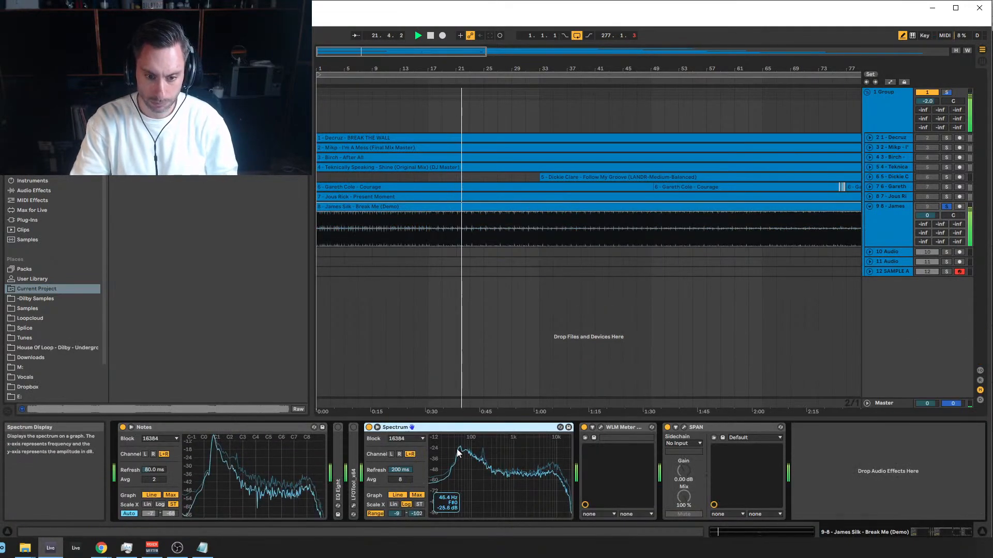
click(600, 427)
drag(916, 212, 608, 148)
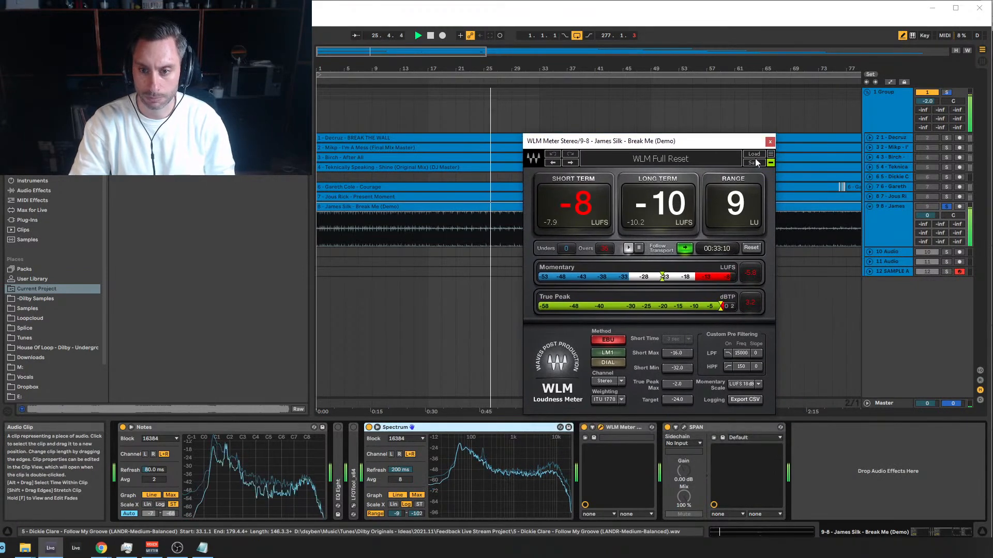
click(770, 141)
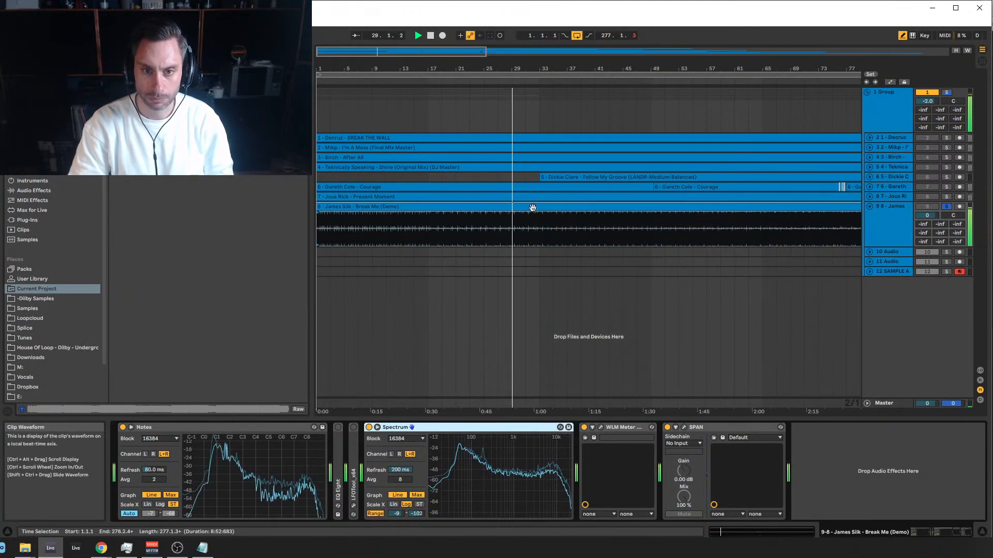
Examine the frequency balance of Break Me (Demo) in SPAN while the track plays on past bar 33.
drag(467, 54, 467, 48)
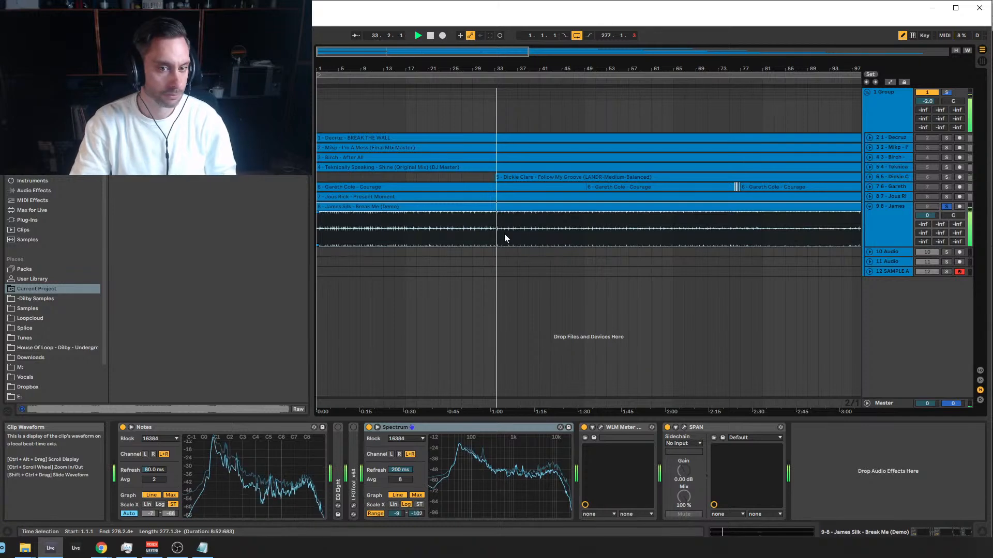
click(572, 236)
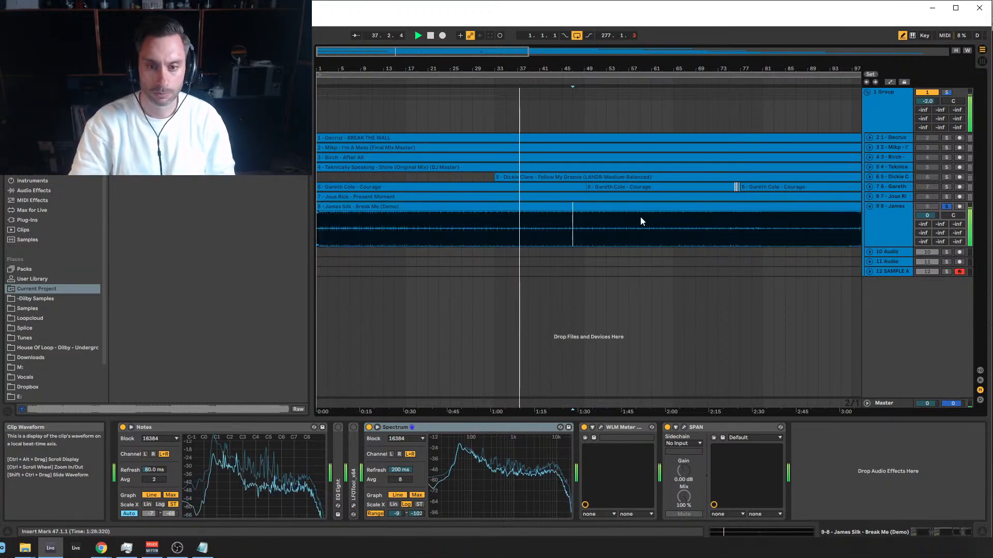
click(684, 427)
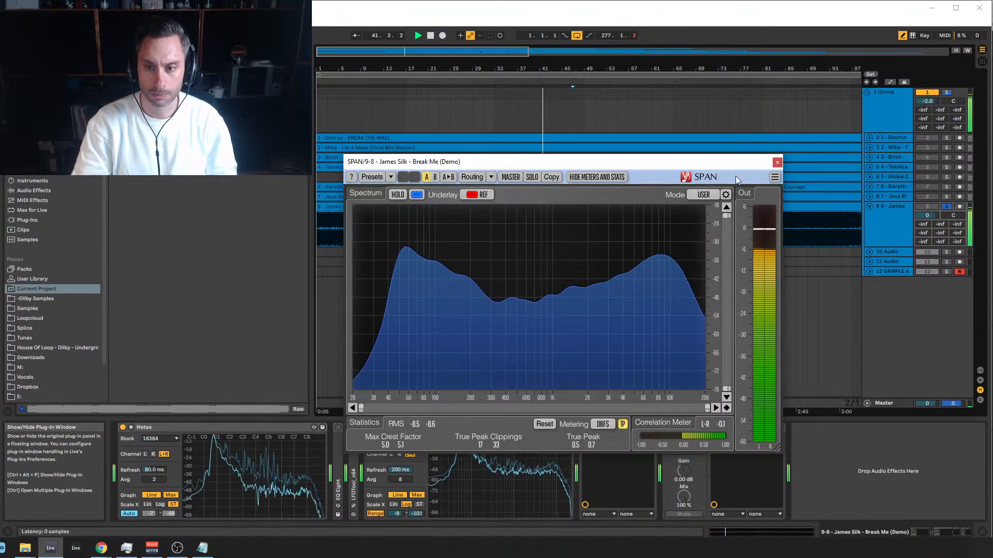
click(626, 107)
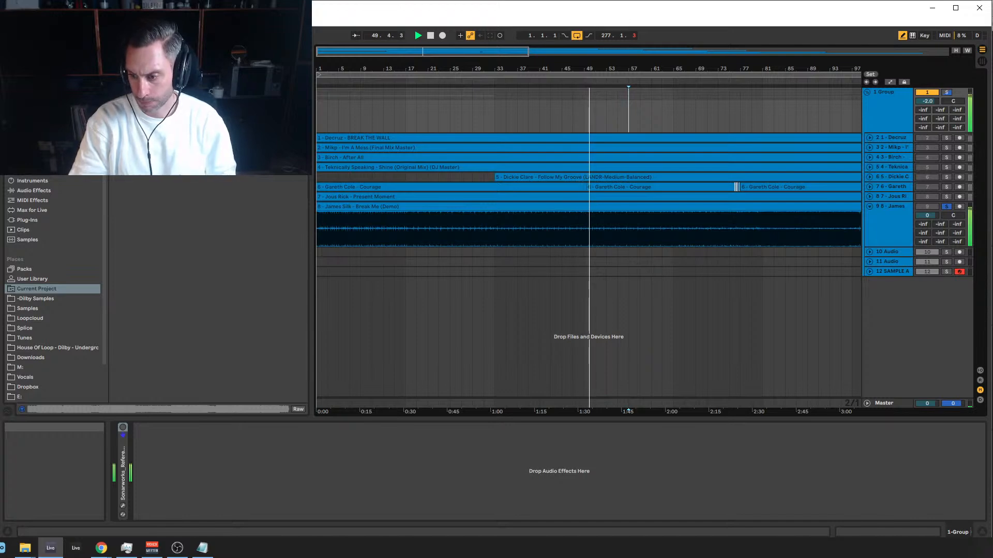
Play Break Me (Demo) from bar 105 and check that passage's spectrum in SPAN.
key(alt+Tab)
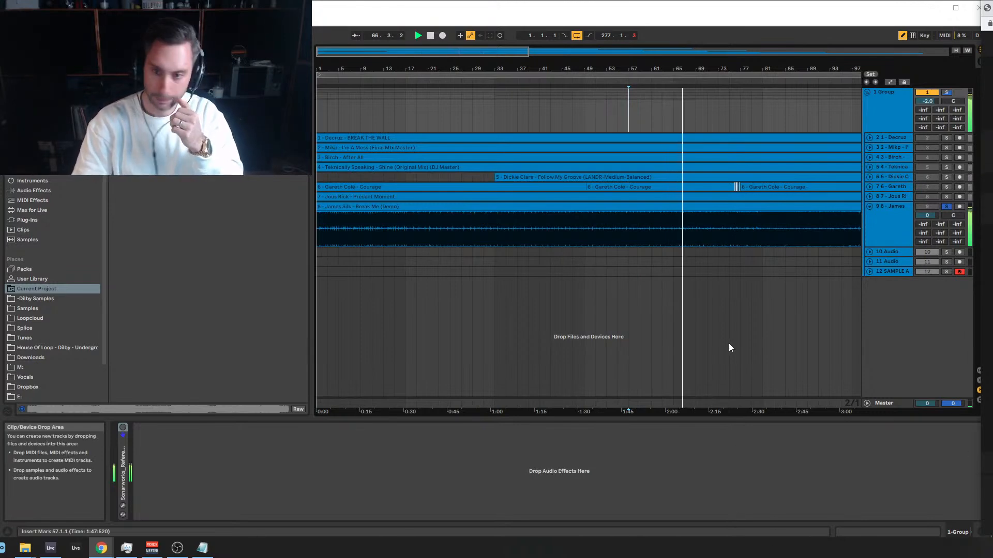
drag(495, 64, 495, 36)
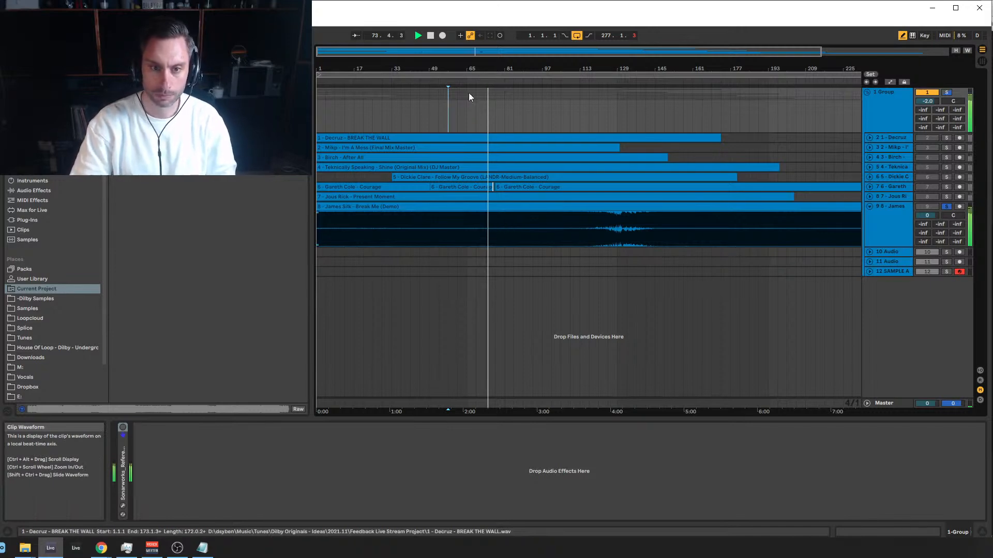
drag(494, 69, 508, 124)
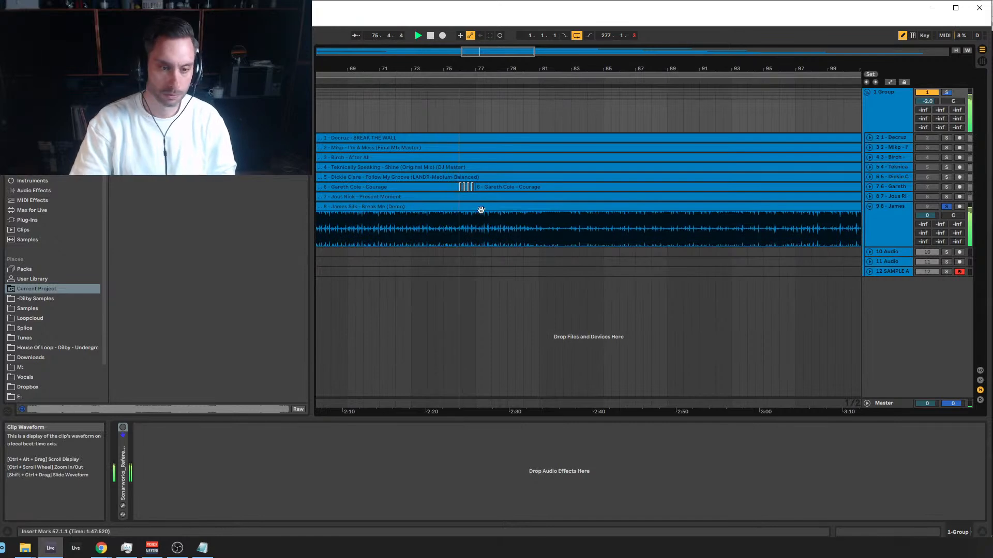
drag(491, 52, 493, 1)
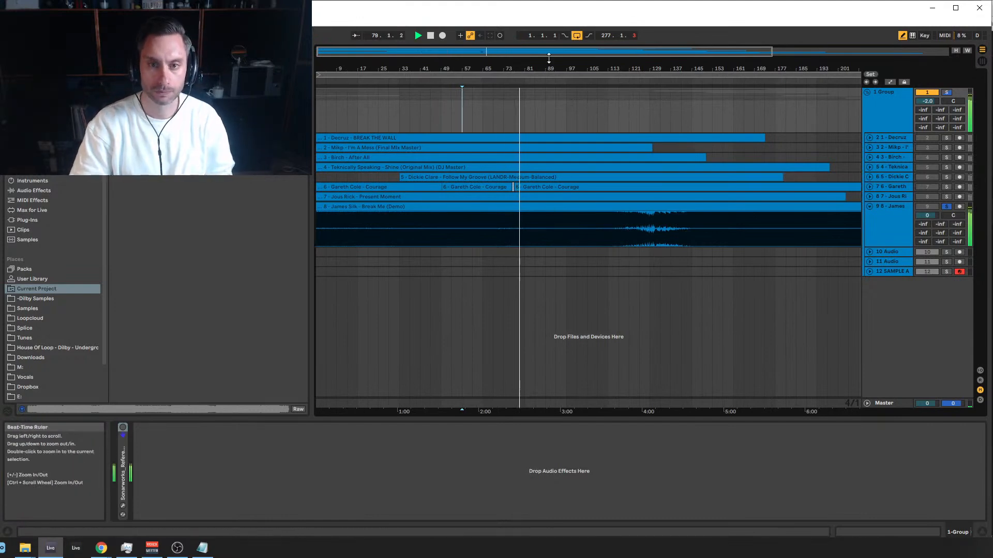
double_click(644, 54)
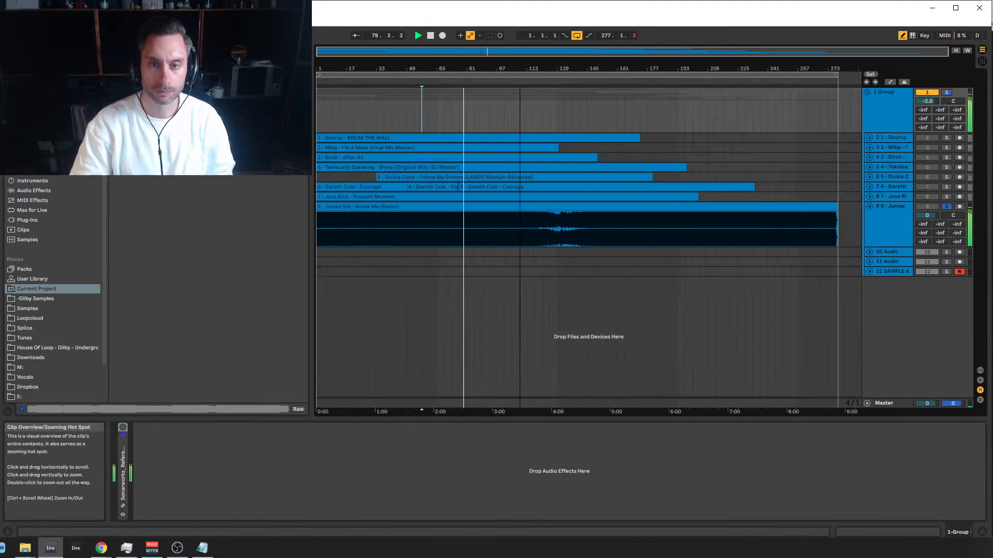
click(514, 233)
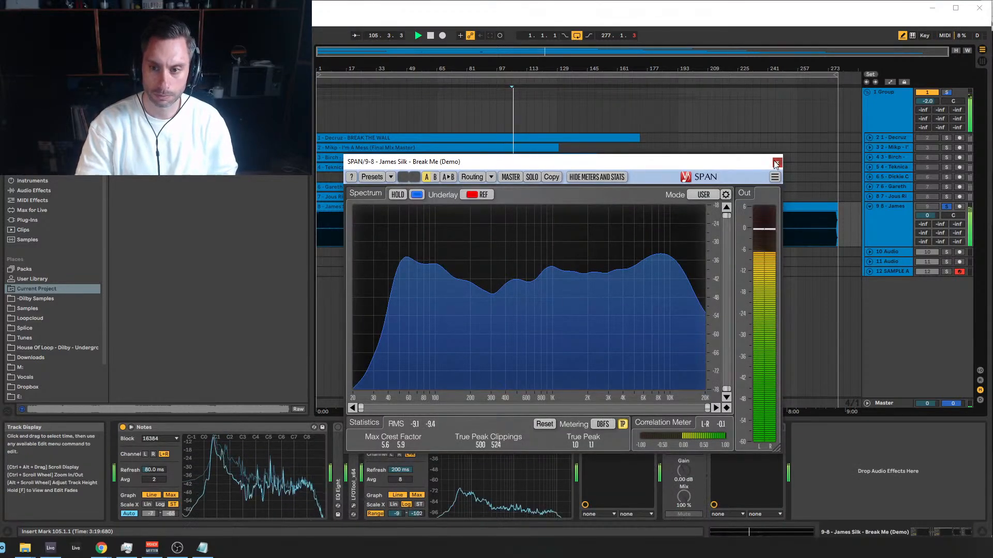
click(777, 162)
Audition the breakdown of Break Me (Demo), placing the playback start at bars 125 and 129.
click(535, 230)
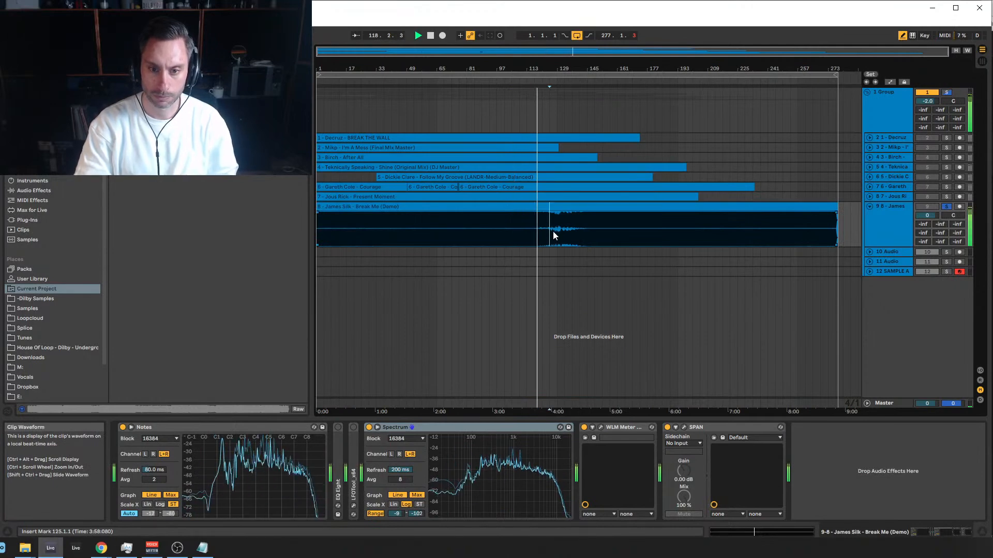
click(554, 231)
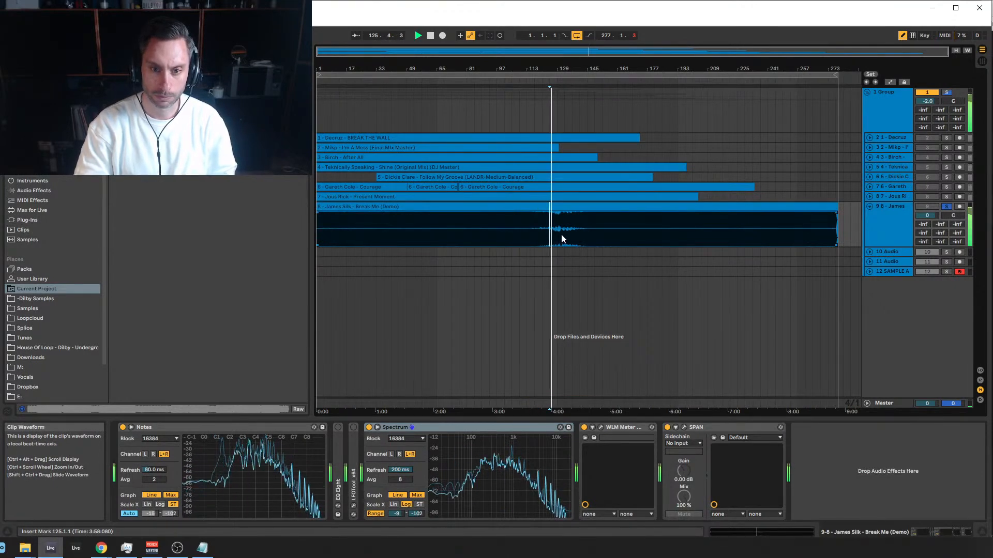
click(564, 235)
drag(579, 57, 594, 88)
drag(593, 55, 712, 55)
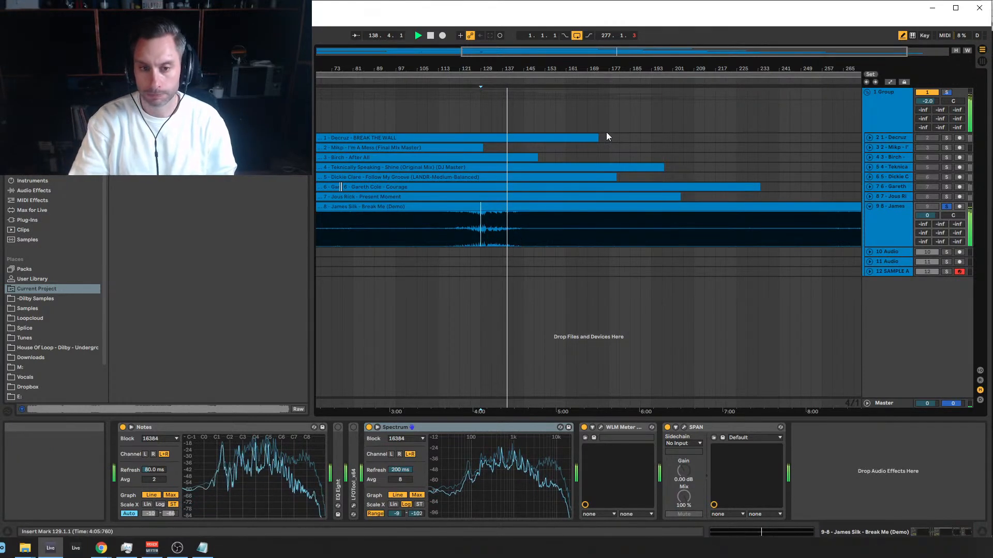
mouse_move(543, 52)
mouse_down()
mouse_move(543, 31)
mouse_move(544, 44)
mouse_up()
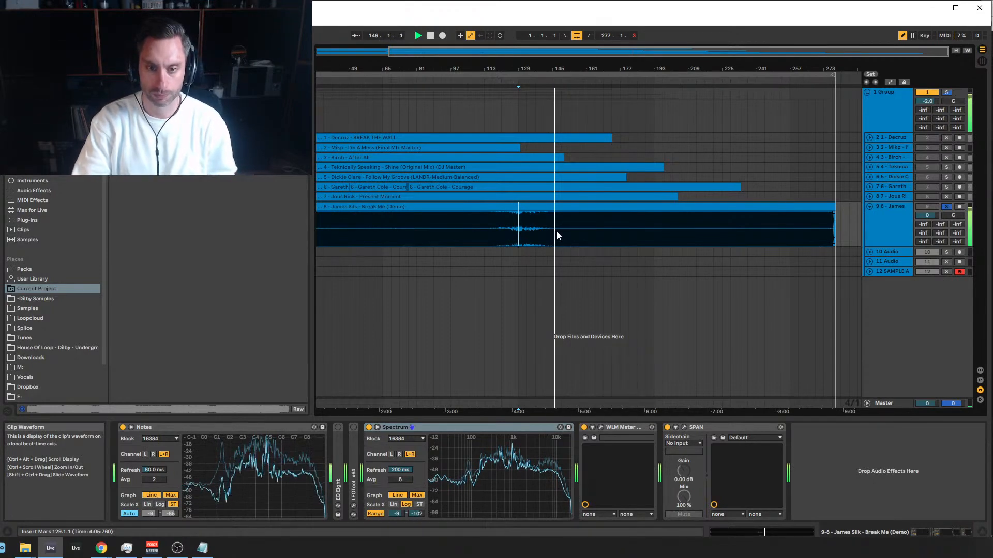
Examine the section after the breakdown of Break Me (Demo) and audition it from bars 185 and 205.
drag(582, 52, 647, 142)
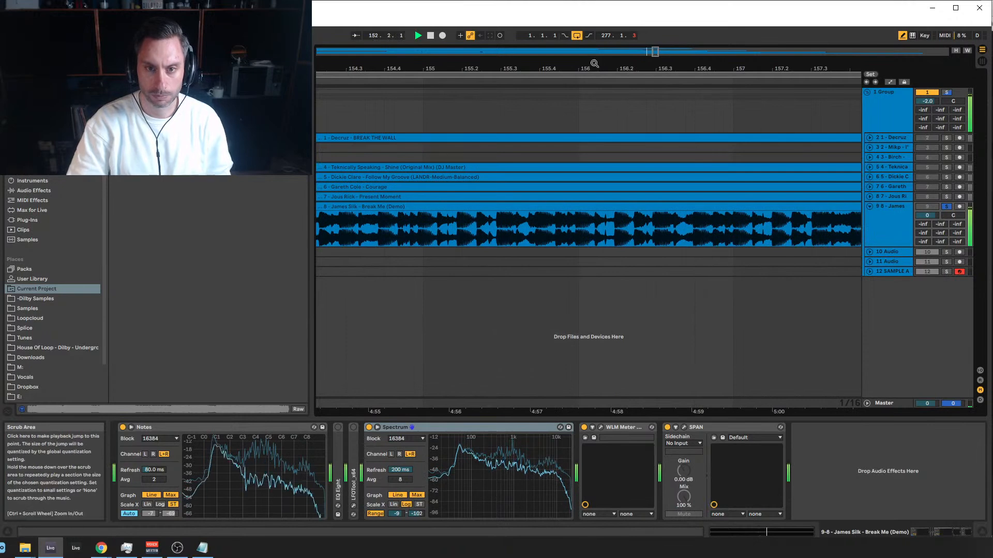
drag(655, 51, 691, 20)
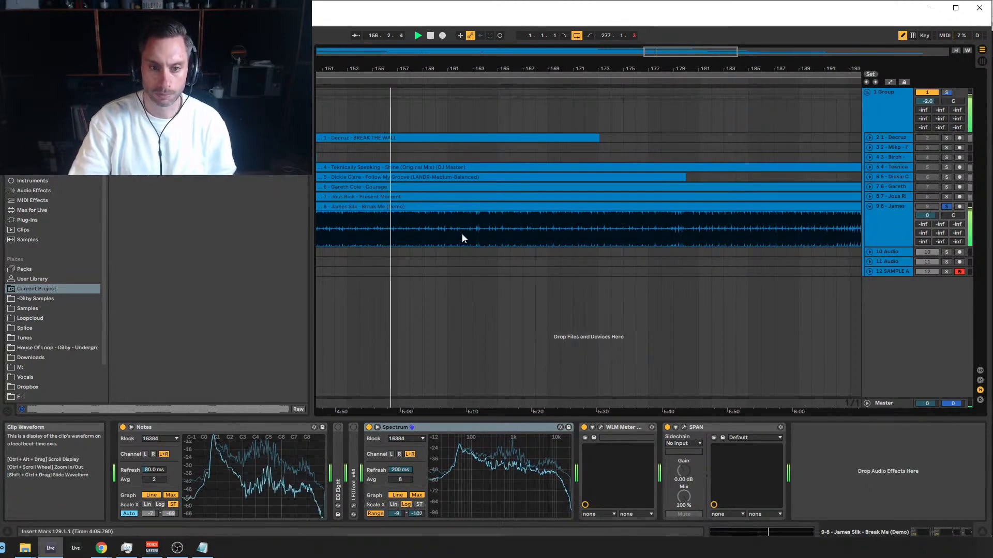
drag(656, 50, 658, 21)
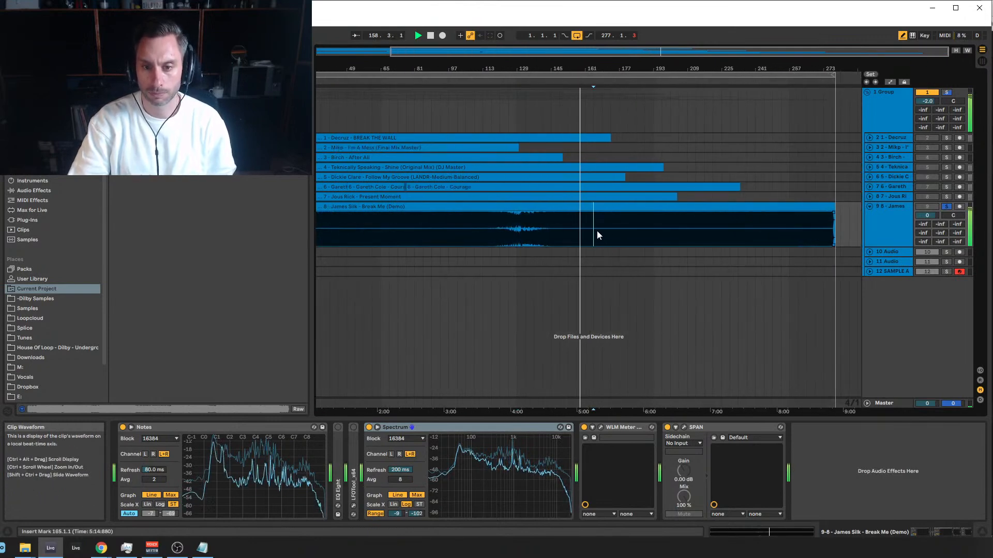
click(637, 234)
key(space)
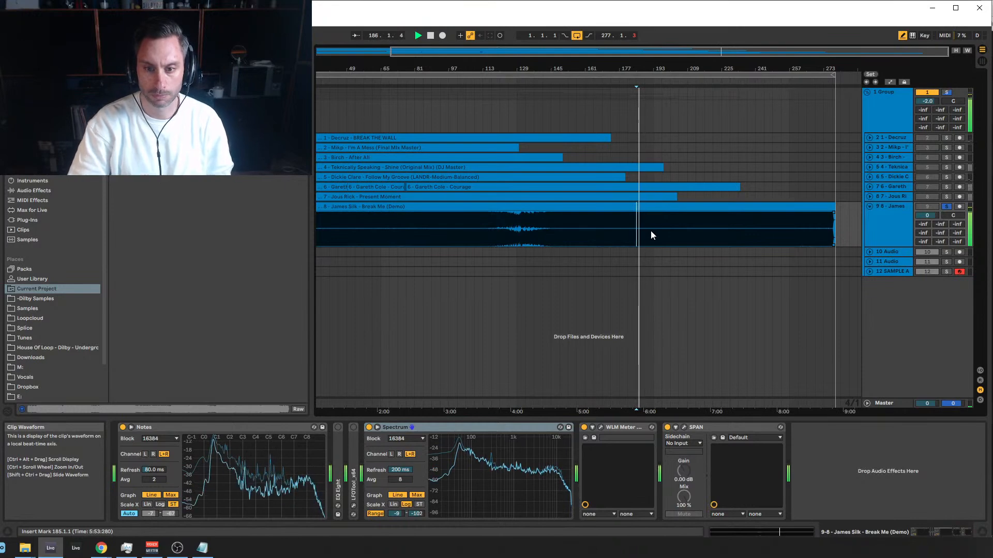
click(678, 239)
key(space)
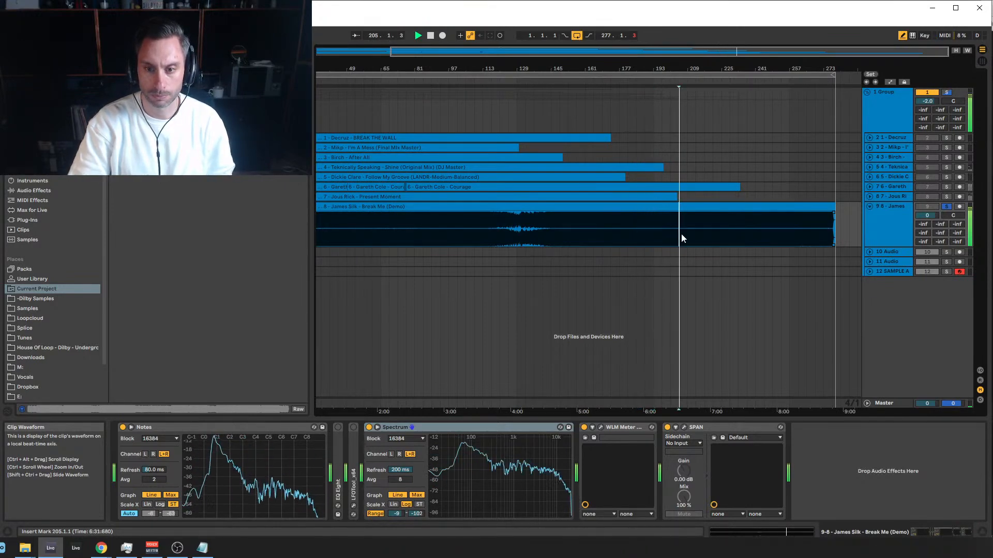
Skip through the closing section of Break Me (Demo), auditioning it from bars 233, 245 and 253.
click(718, 239)
key(space)
key(space)
click(743, 229)
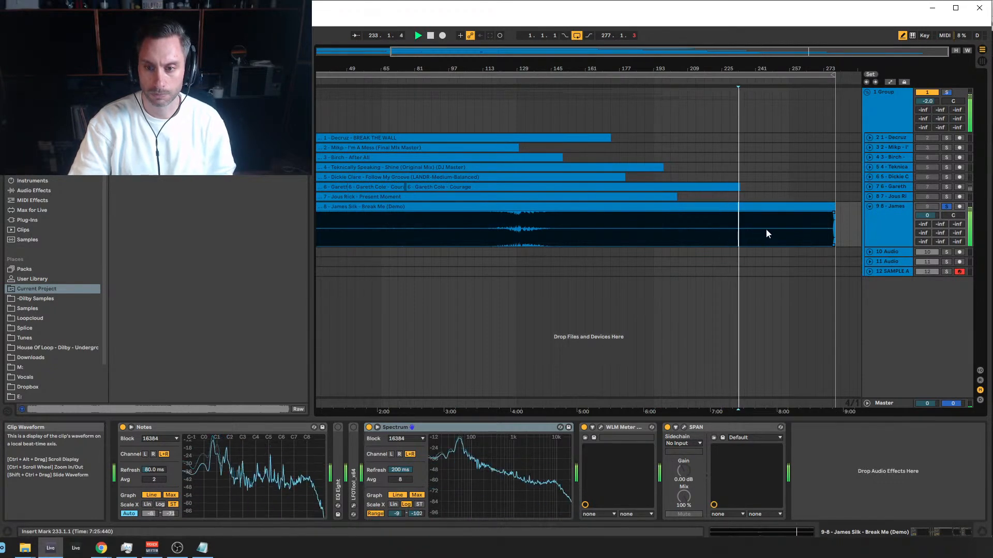
click(765, 229)
key(space)
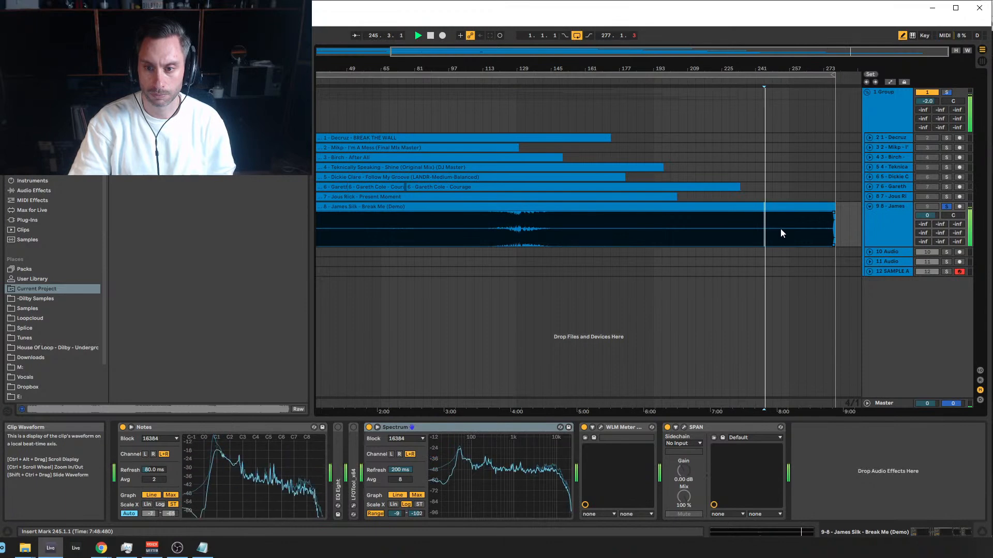
click(781, 227)
key(space)
key(space)
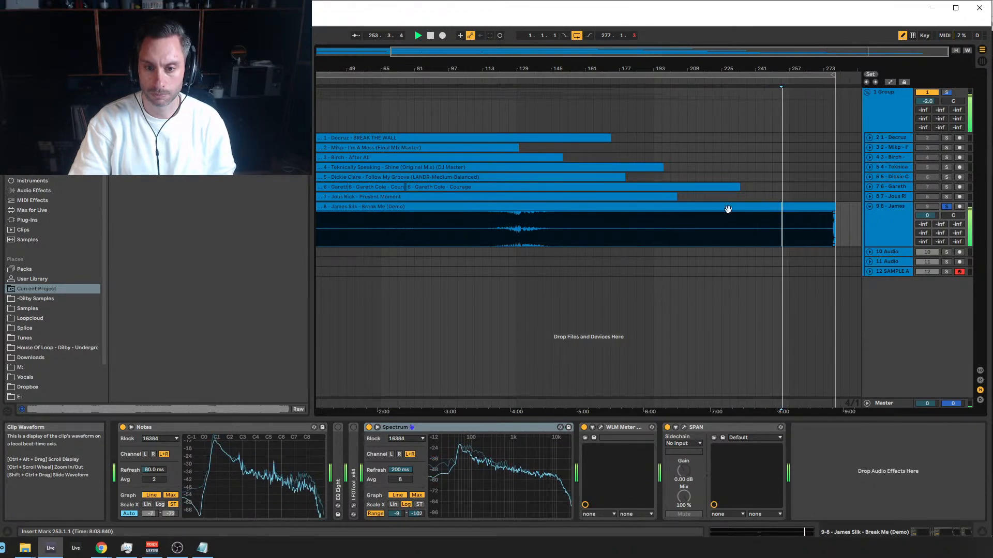
Stop playback and highlight bars 105 to 113 of Break Me (Demo), just before the breakdown.
click(635, 206)
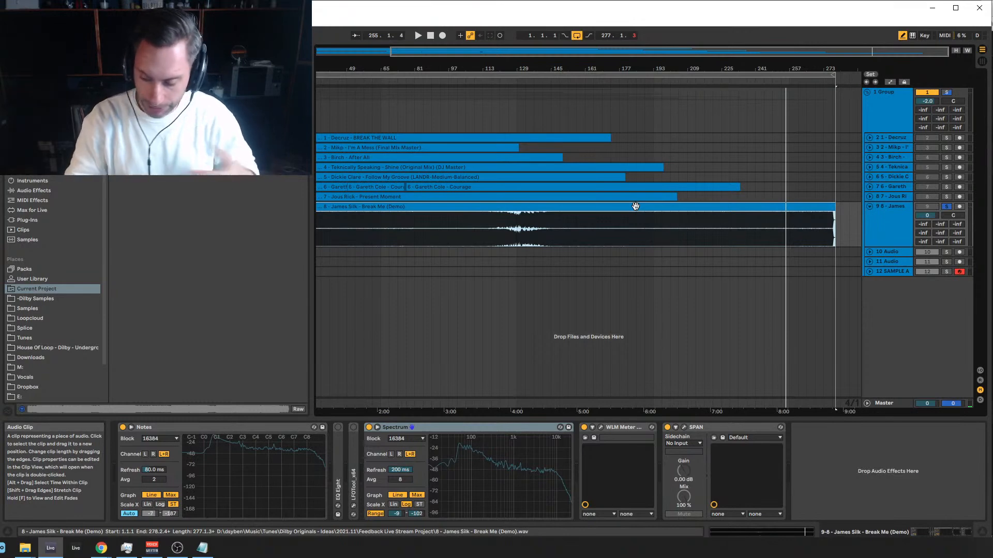
double_click(387, 50)
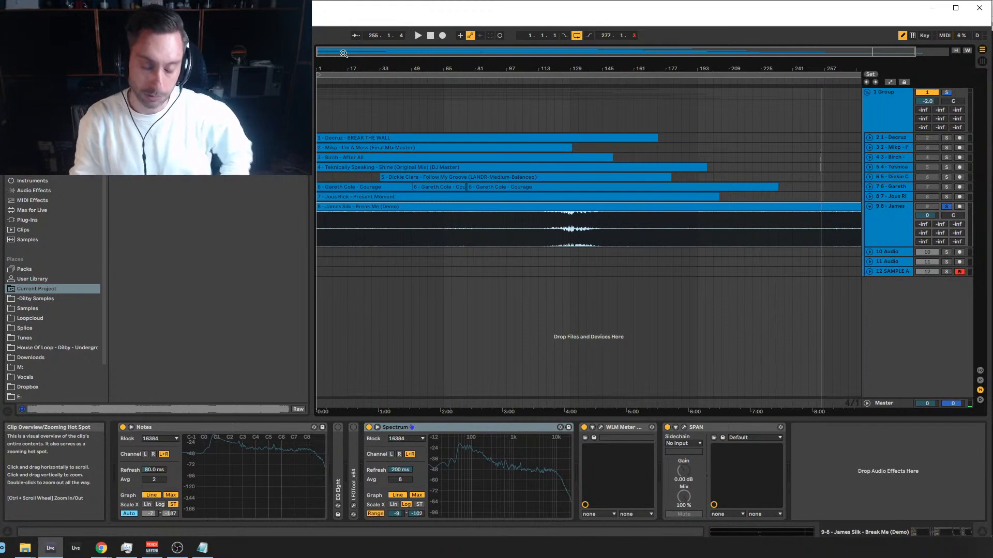
click(400, 229)
click(498, 231)
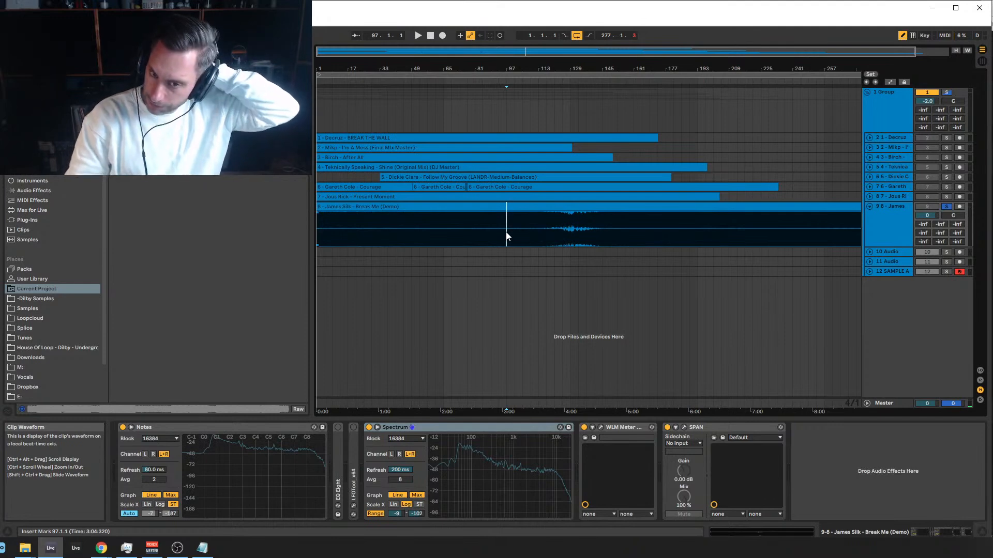
drag(541, 229, 519, 231)
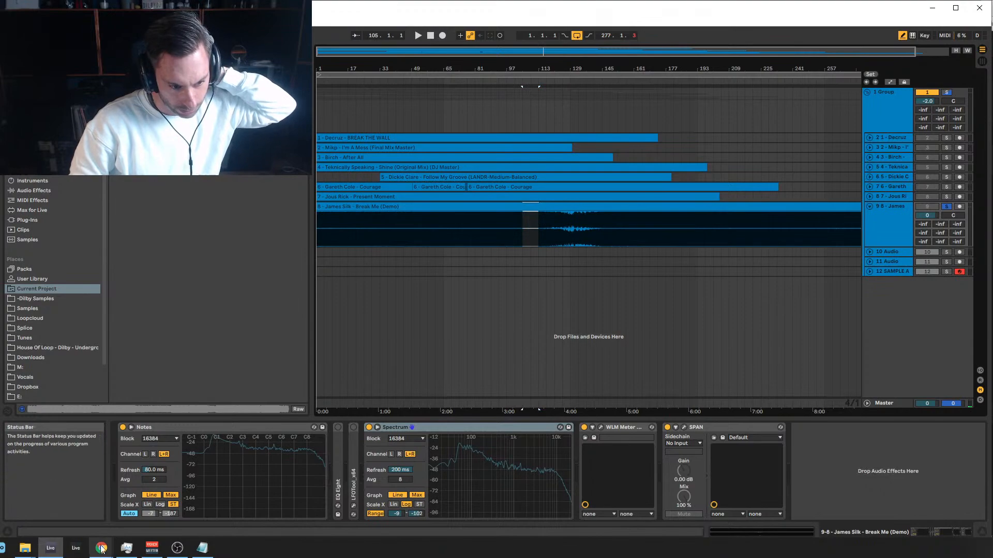
Switch to Chrome, close the find-in-page search on the Beatport page, and search the web for "diamond life sinister".
mouse_move(102, 550)
mouse_move(129, 518)
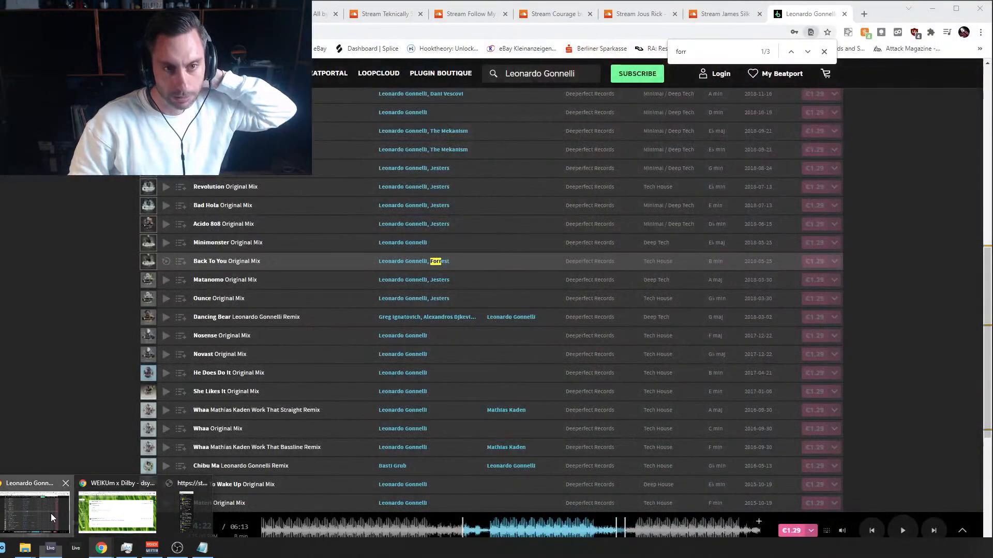
click(51, 513)
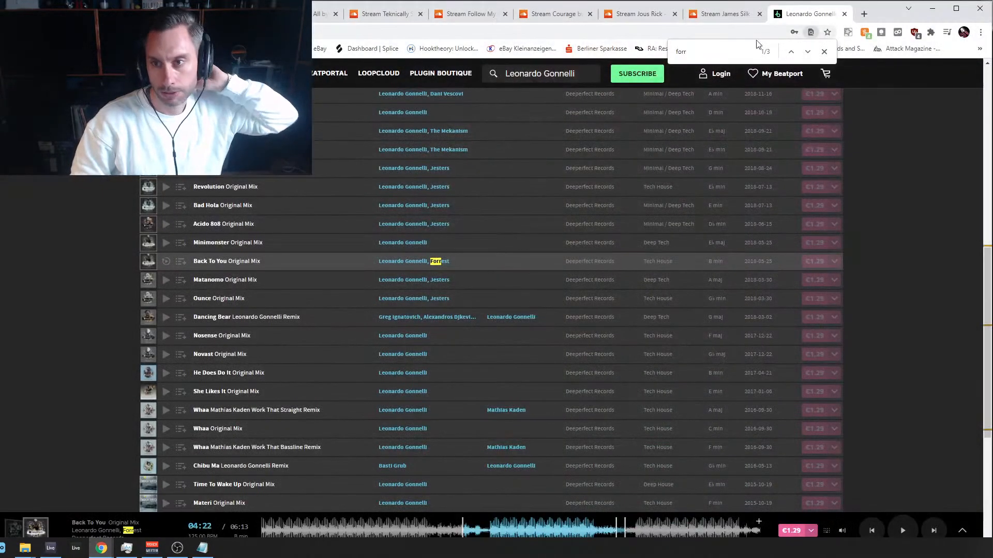
click(728, 28)
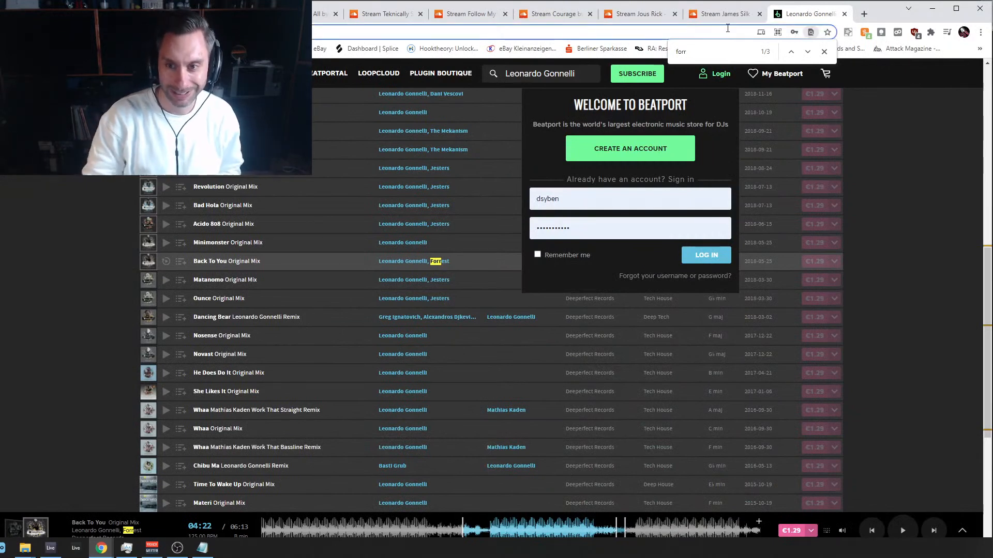
mouse_move(776, 74)
click(825, 51)
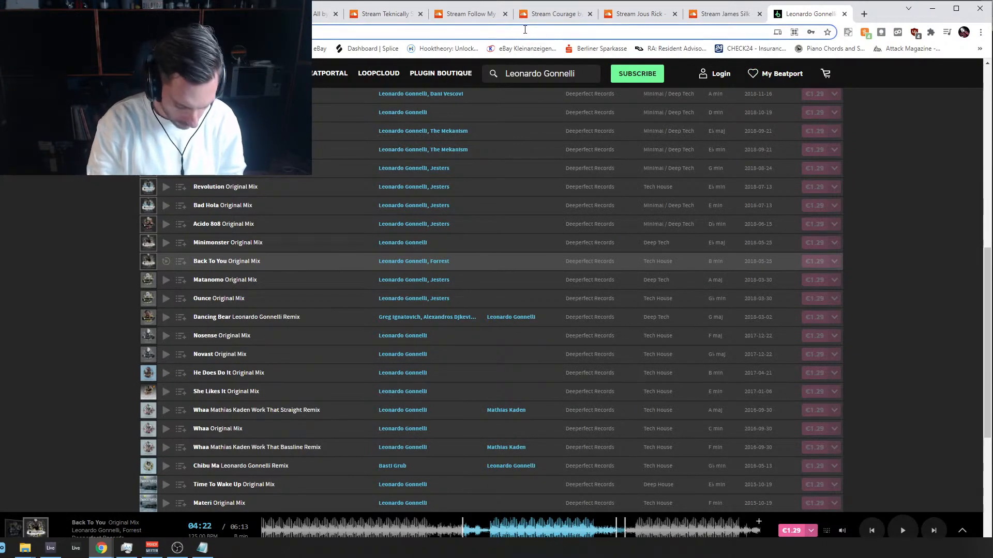
text(diamon)
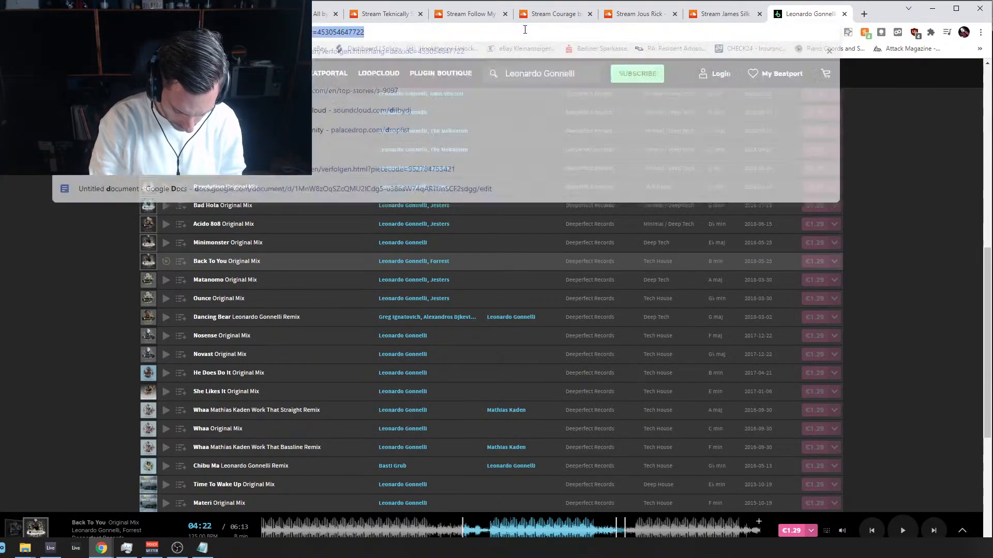
text(d li)
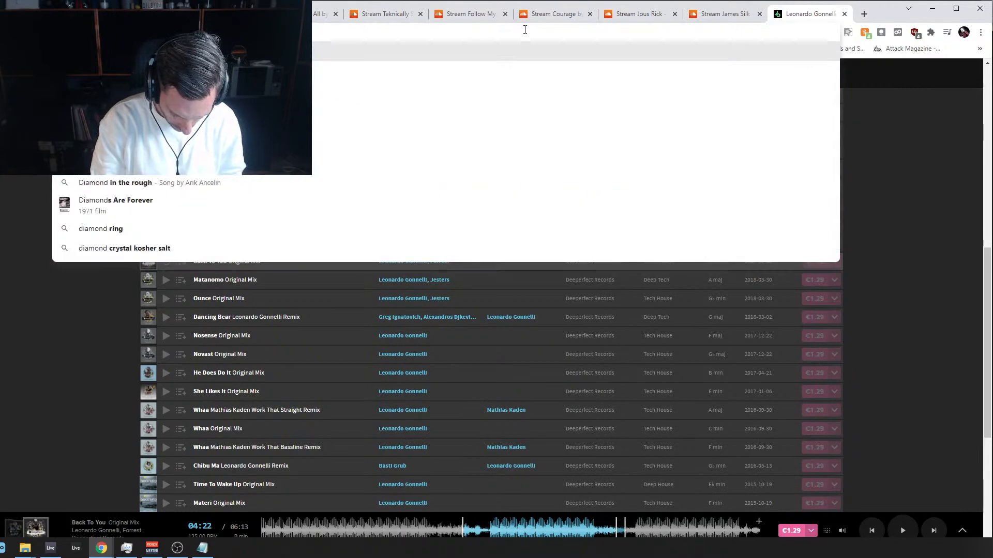
text(fe)
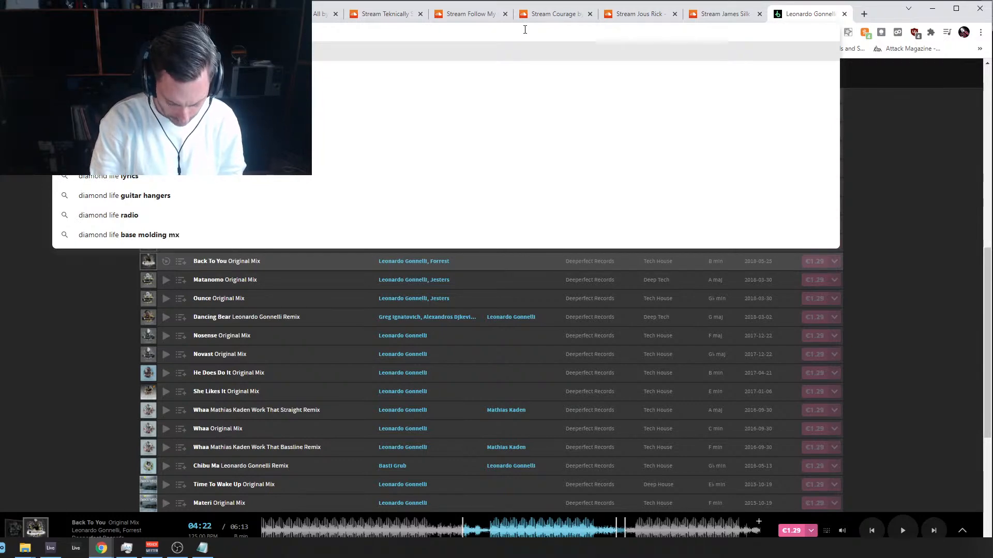
text( sinister)
key(Return)
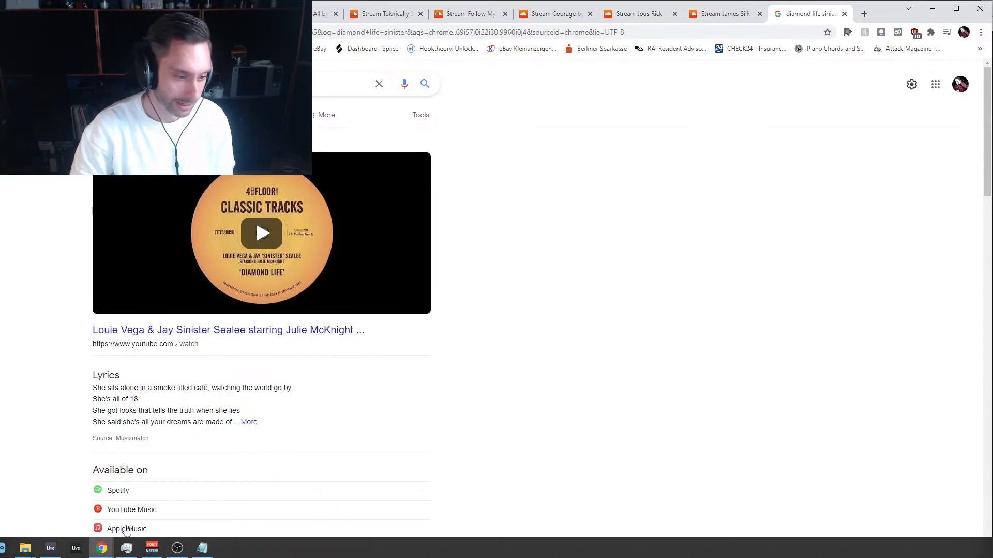
Switch back to Ableton Live and place the insert marker at bar 113 of Break Me (Demo), at the start of the breakdown.
click(52, 549)
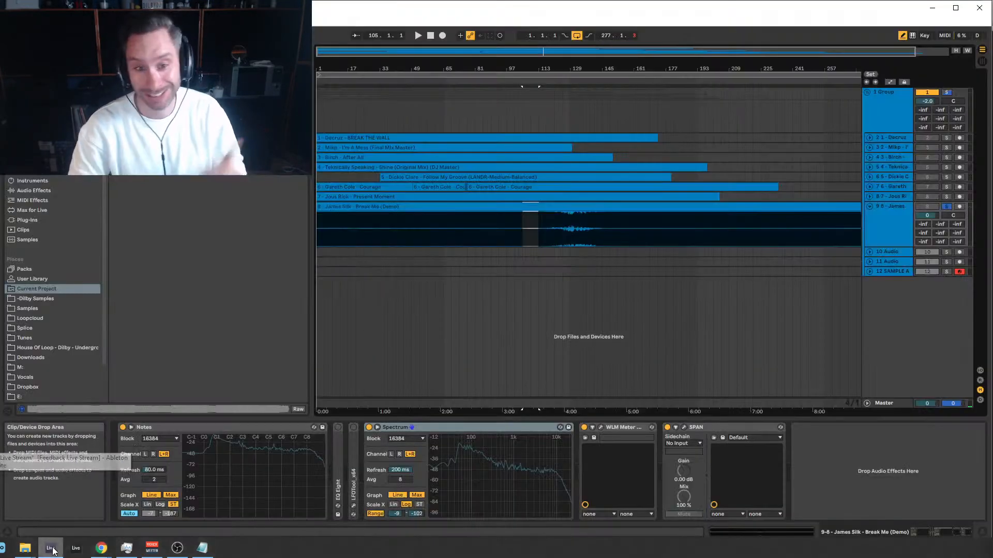
click(538, 228)
mouse_move(539, 227)
mouse_down()
mouse_move(581, 226)
mouse_move(557, 226)
mouse_up()
click(539, 225)
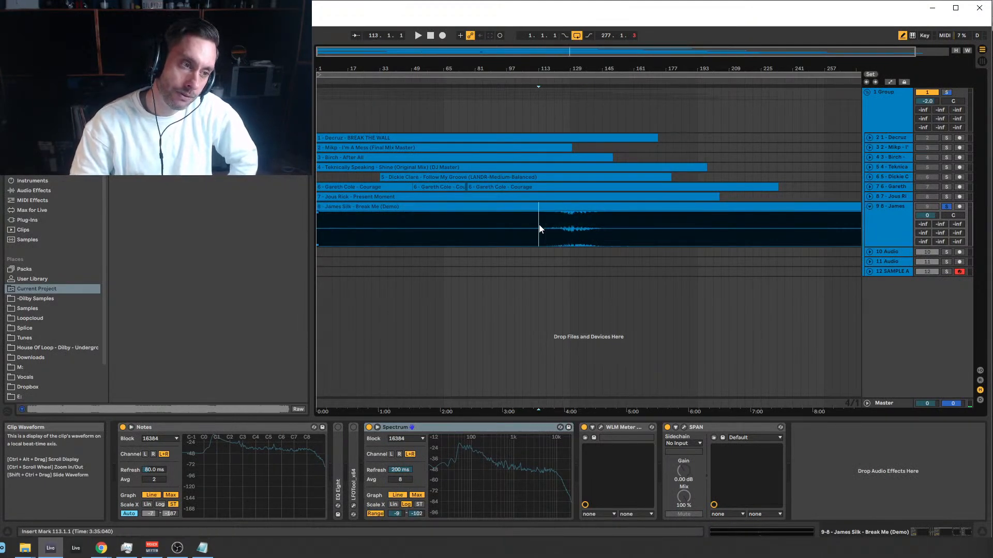
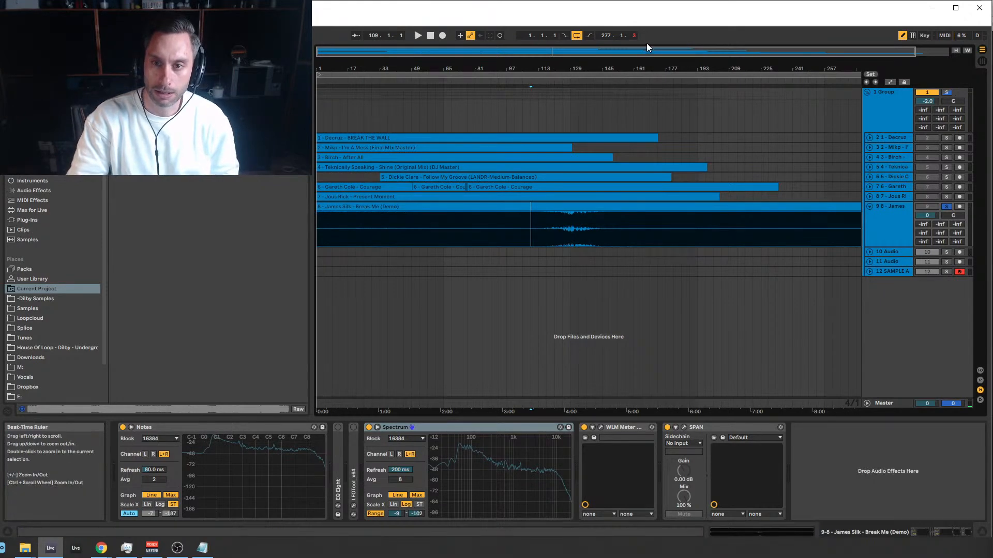
Highlight bars 153 to 161 after the breakdown of Break Me (Demo), and bars 101 to 109 before it.
drag(651, 51, 652, 40)
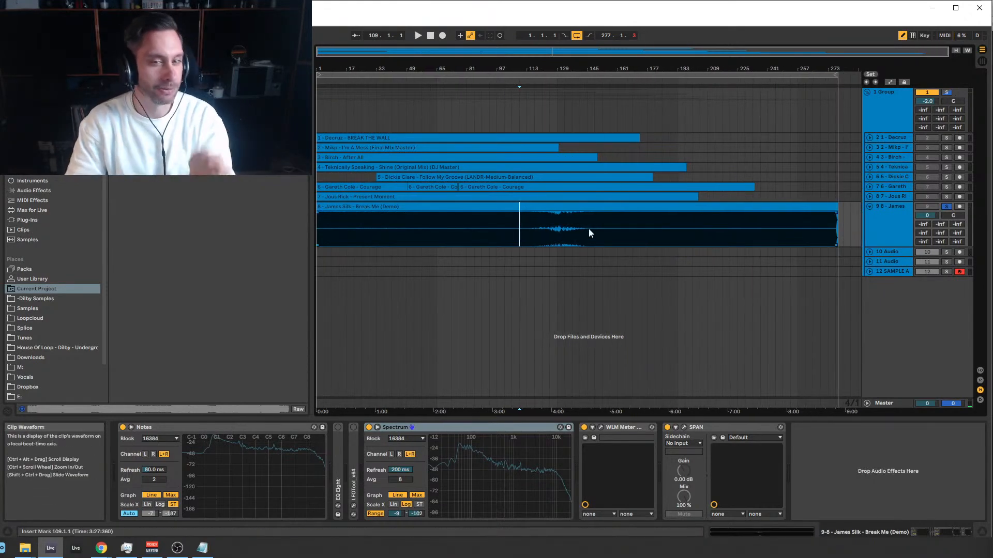
click(601, 230)
drag(601, 230, 614, 228)
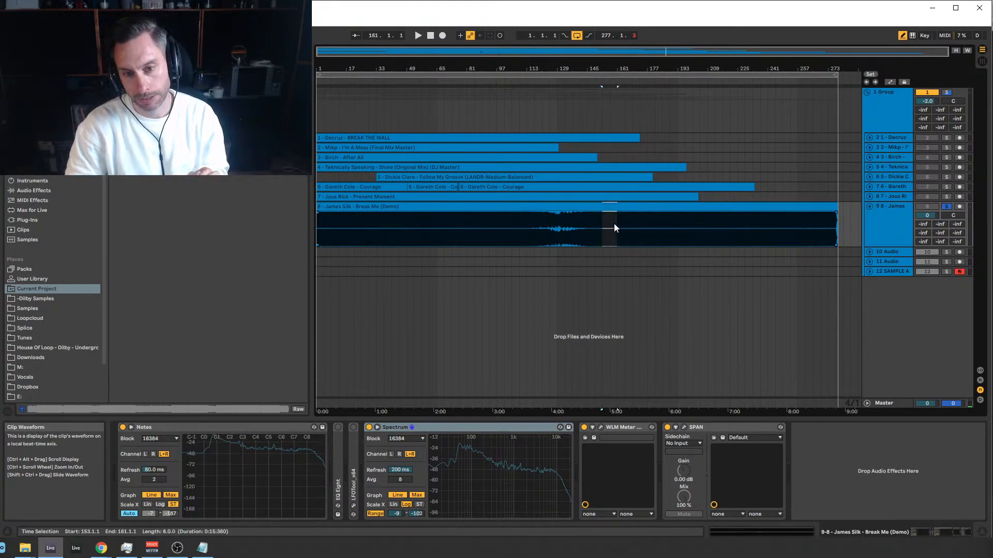
click(616, 228)
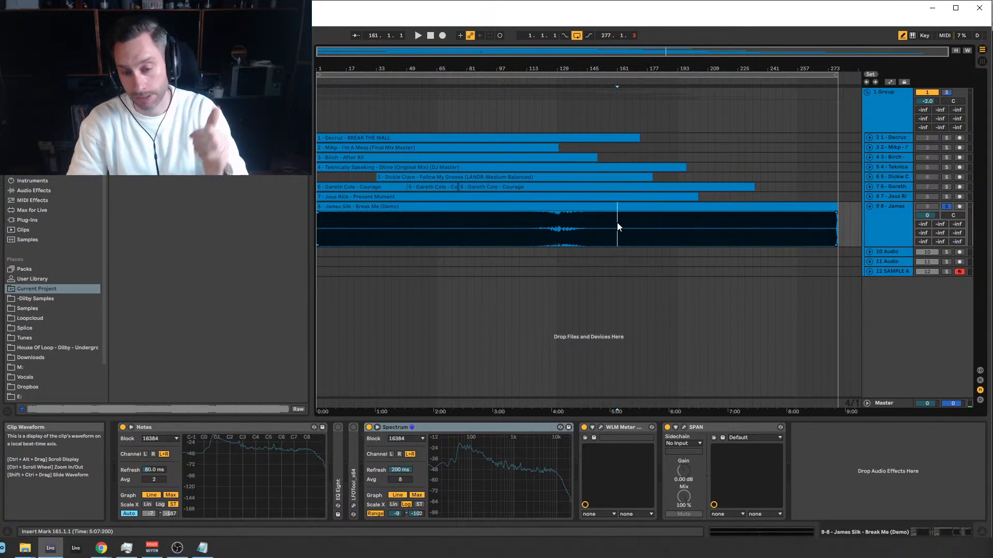
click(505, 228)
drag(505, 228, 525, 222)
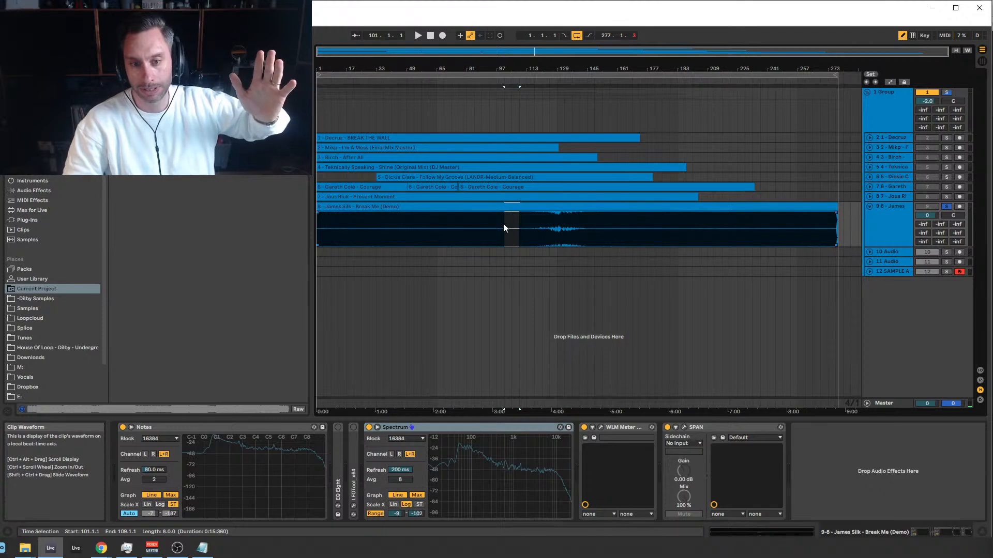
drag(504, 223, 519, 218)
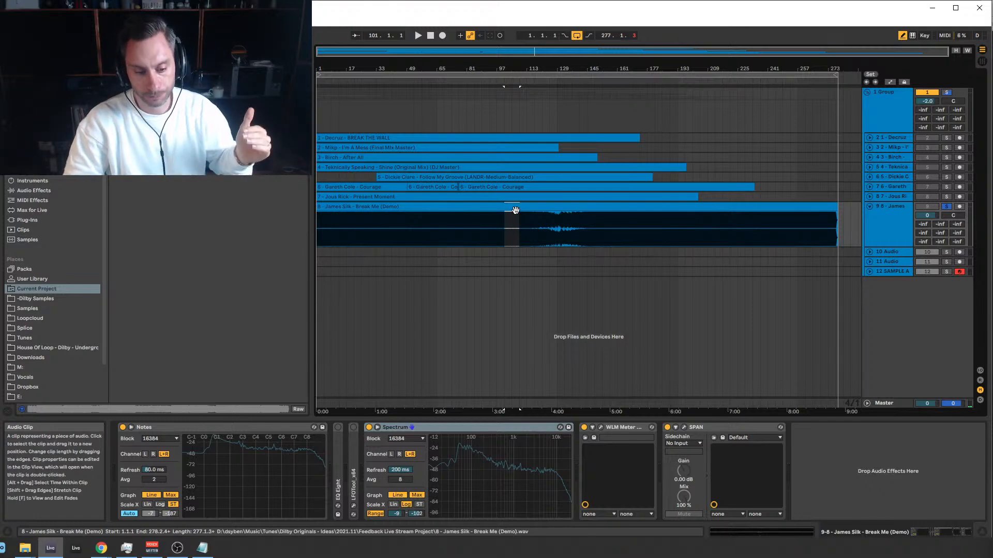
Audition Break Me (Demo) from bar 101 before the breakdown and from bar 149 after it, and stop playback.
key(space)
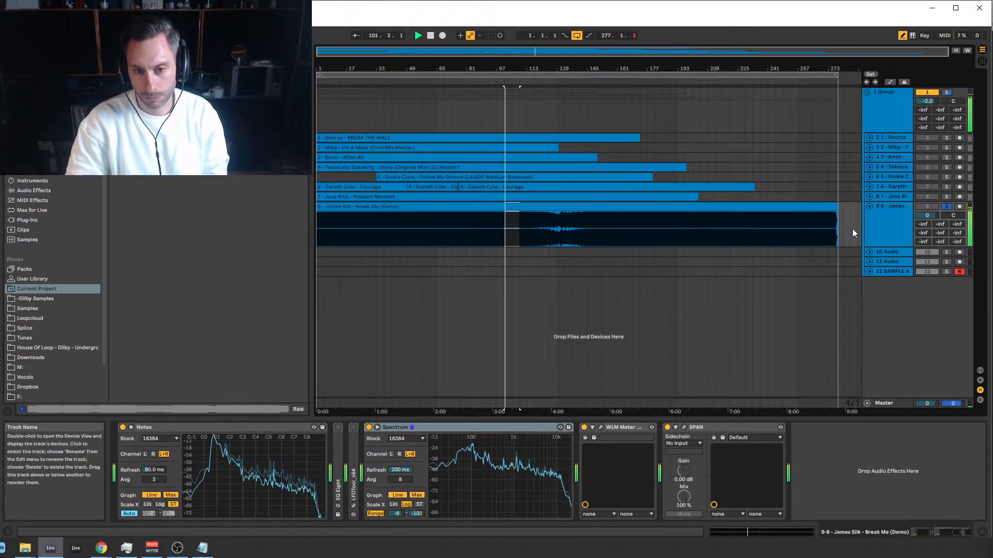
click(595, 229)
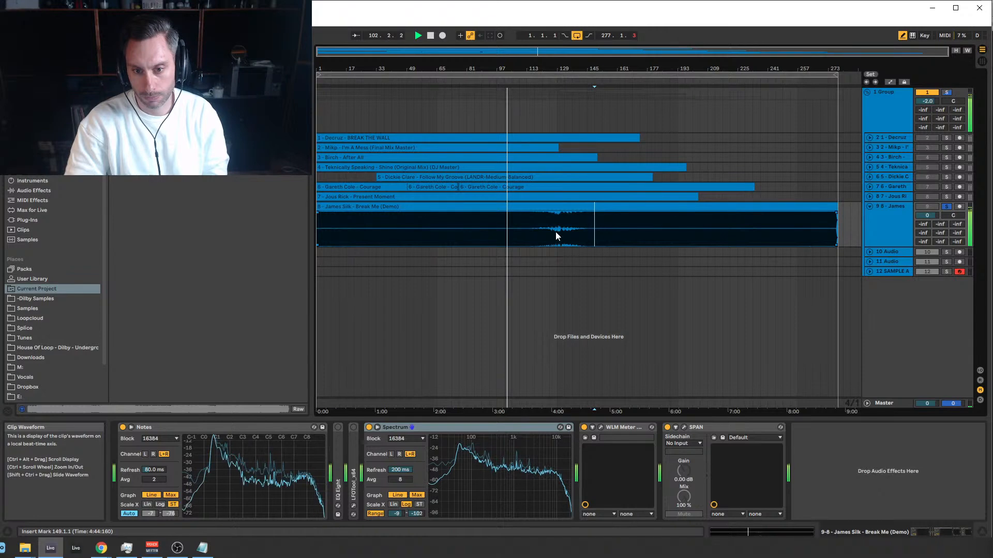
key(space)
key(space)
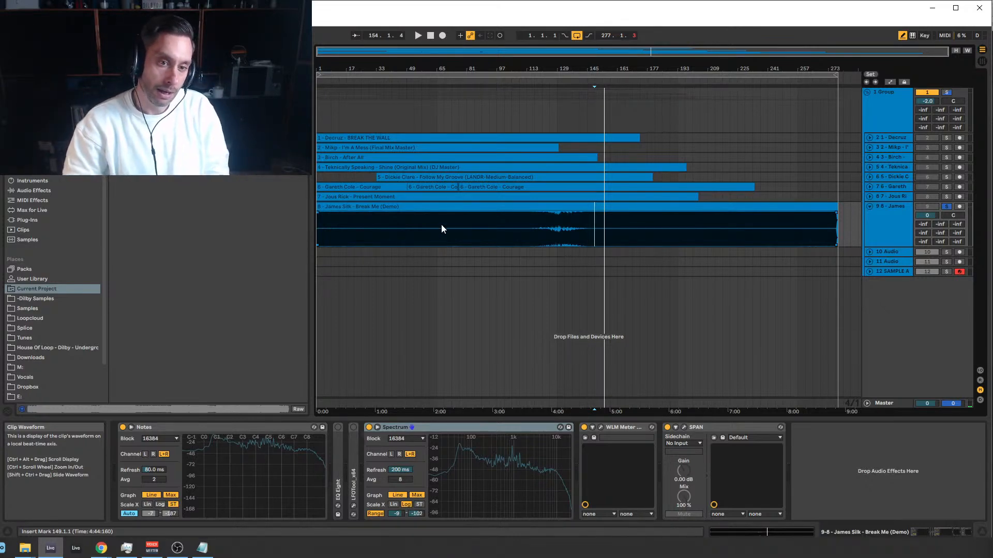
Highlight the section before the breakdown of Break Me (Demo), mark bar 161, and select the whole clip.
click(472, 206)
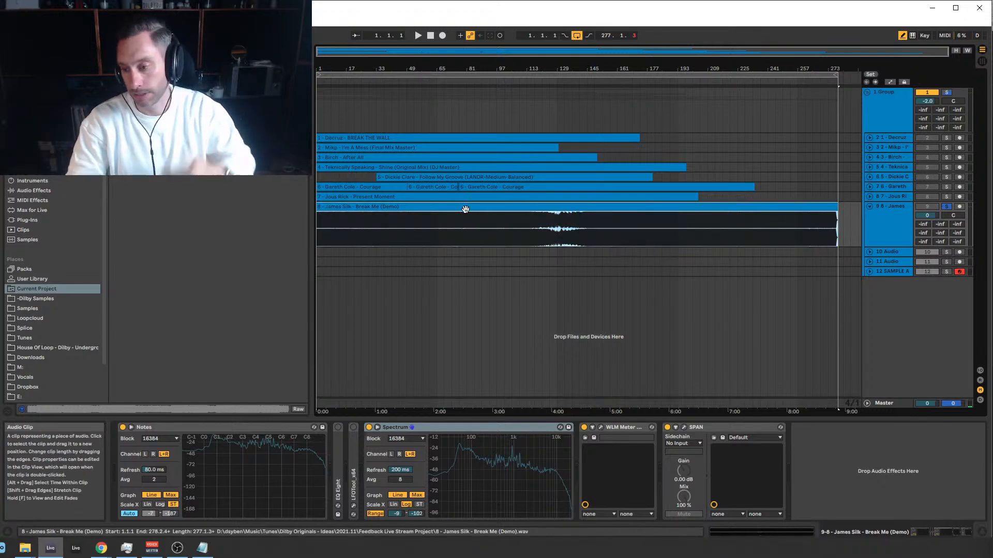
click(436, 232)
drag(435, 232, 514, 234)
click(613, 231)
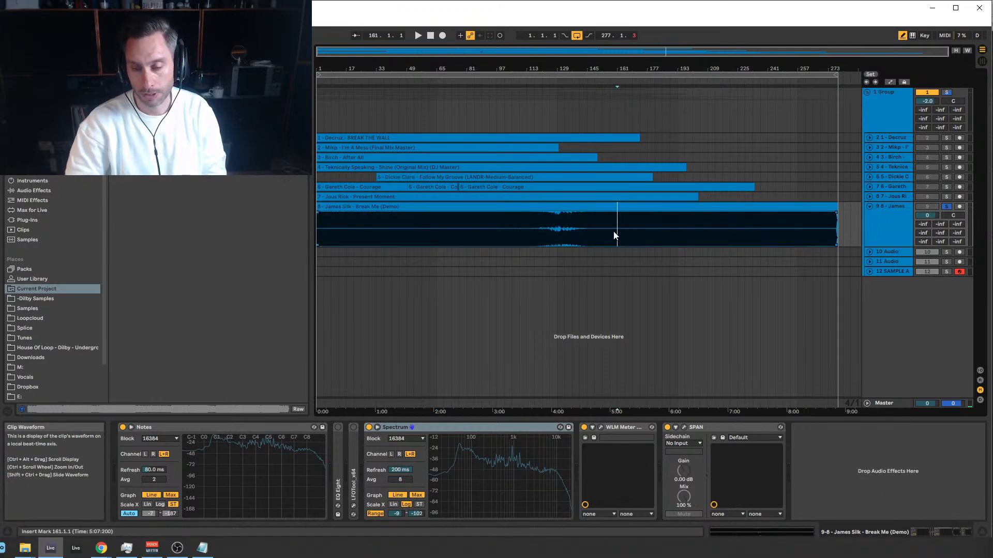
click(781, 207)
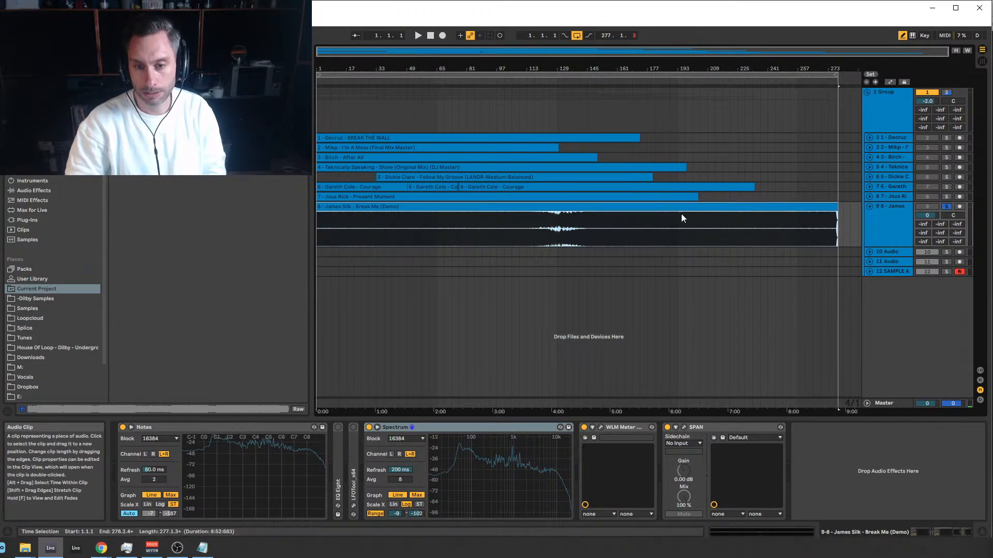
Mark bar 193 of Break Me (Demo), highlight bars 1 to 209, and place the insert marker at bar 209.
click(678, 232)
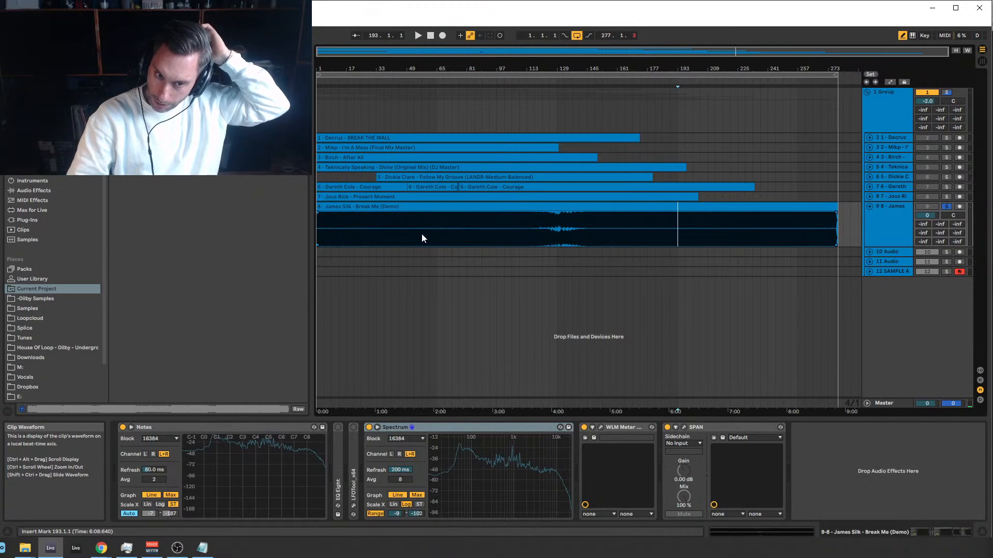
drag(707, 226, 305, 206)
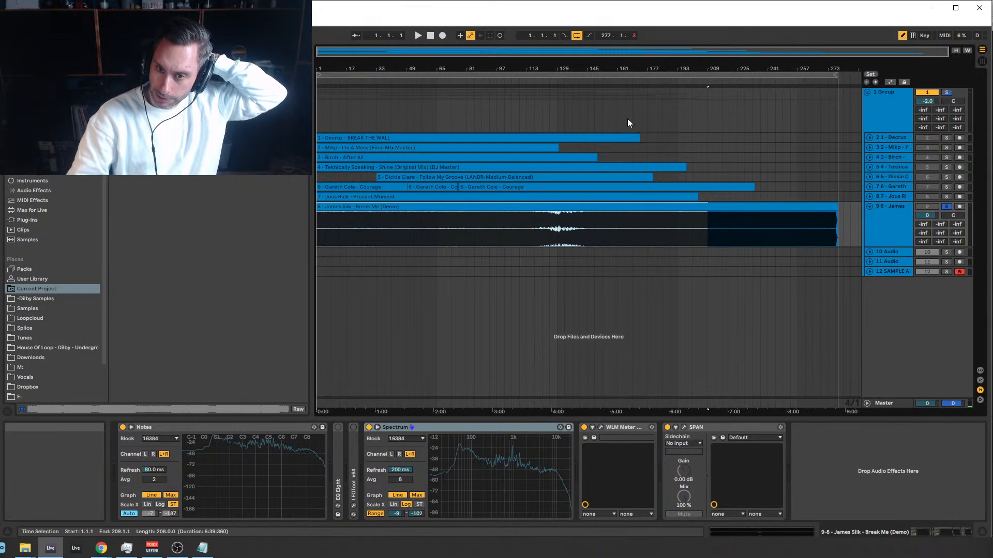
click(706, 225)
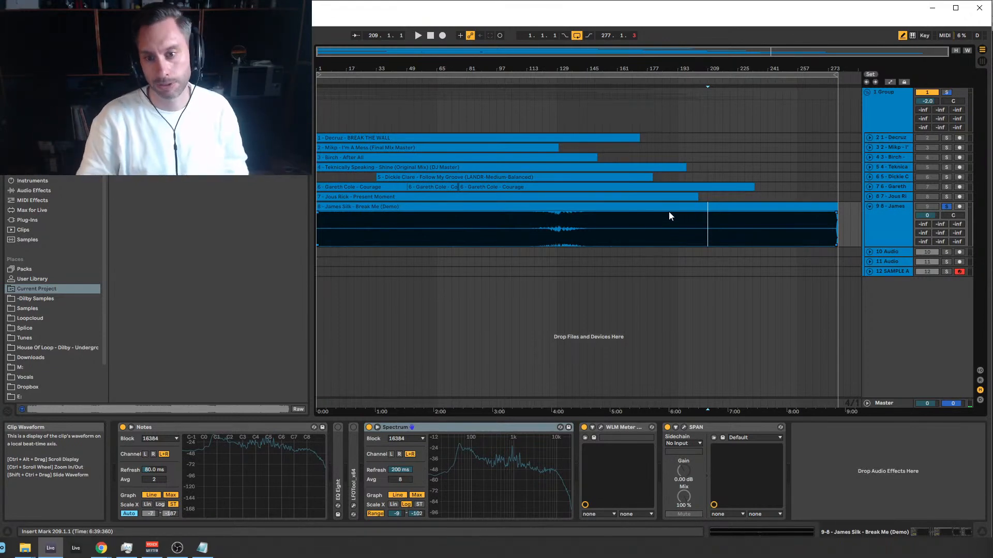
Audition the intro of Break Me (Demo) briefly from bar 25 and stop playback.
click(402, 227)
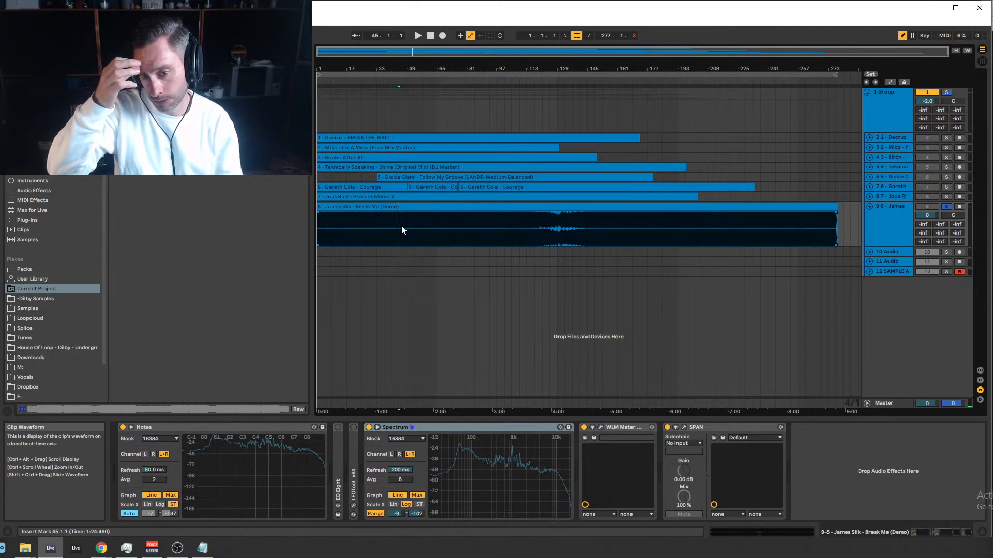
click(360, 222)
key(space)
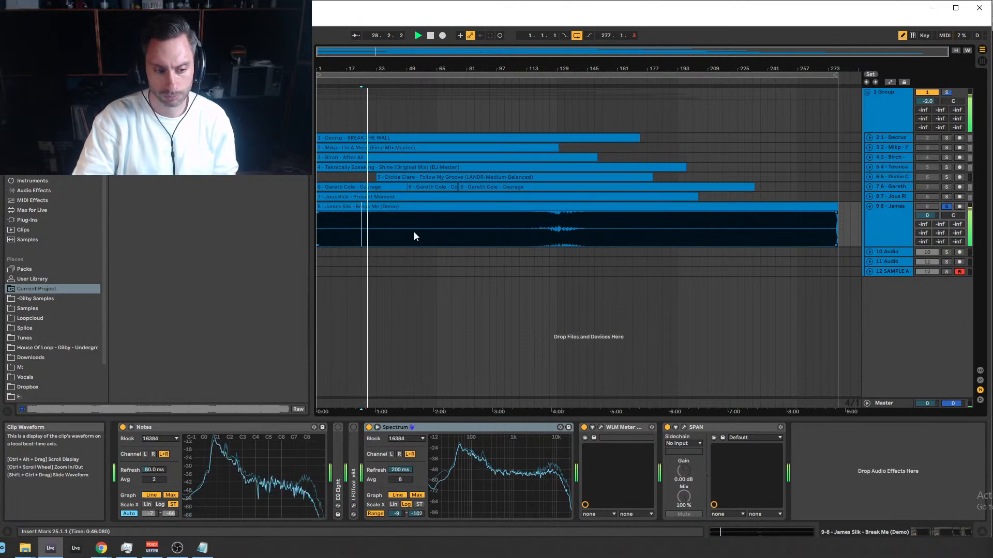
key(space)
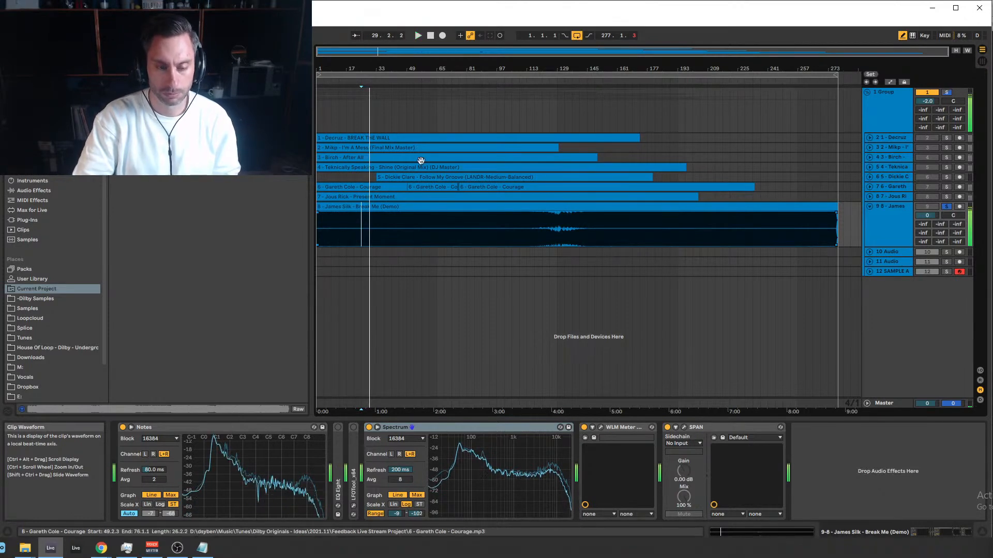
Expand and activate EQ Eight, enable its band 8 high cut at 225 Hz, and play the track from bar 25.
drag(450, 53, 450, 86)
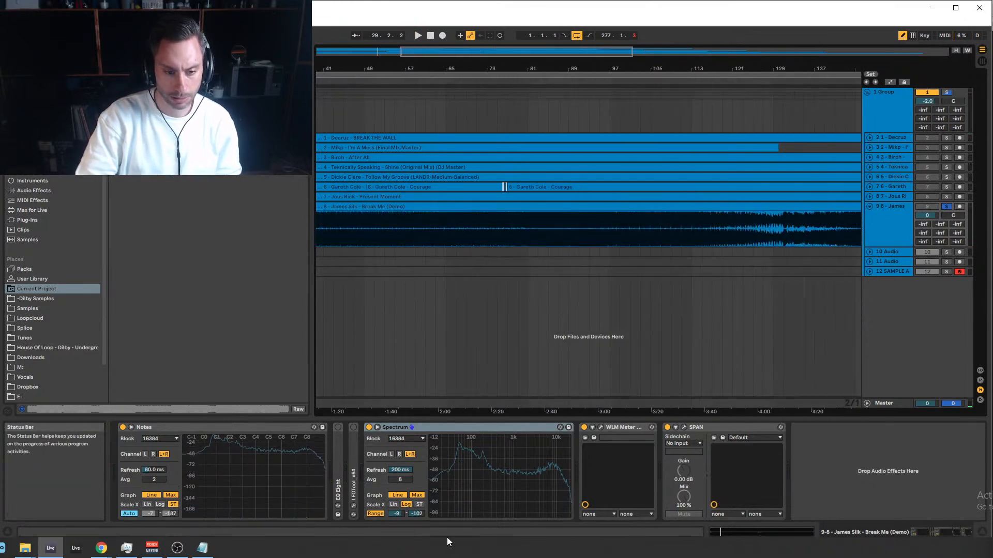
double_click(337, 448)
click(337, 427)
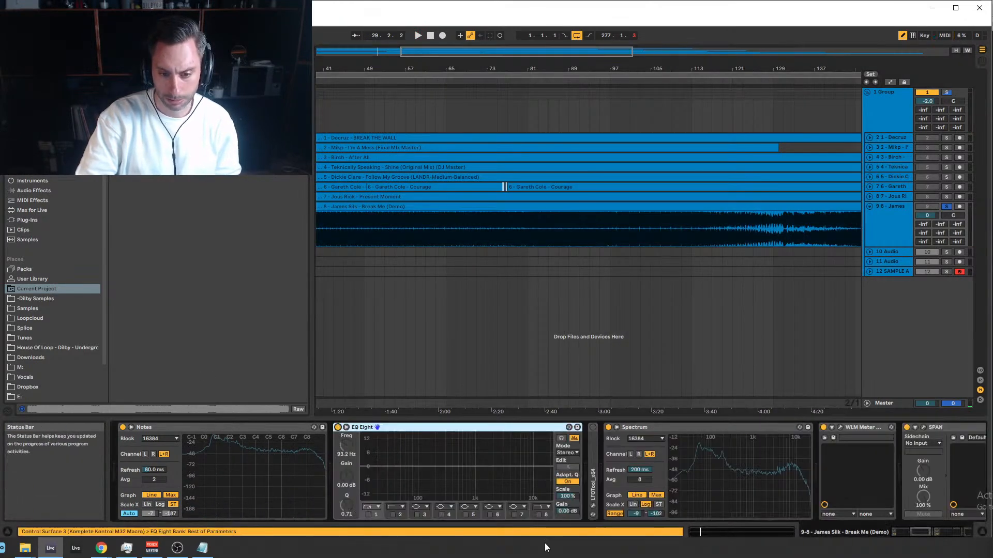
click(538, 514)
drag(353, 443, 353, 477)
key(space)
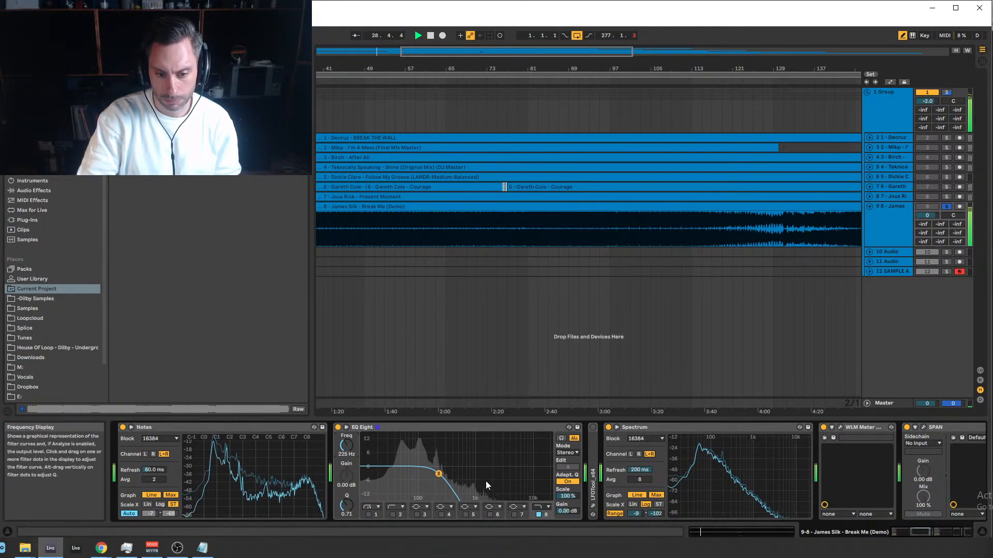
Enable EQ Eight band 7, change its filter type to a 48 dB high cut, and set its frequency to 469 Hz.
click(514, 514)
click(523, 507)
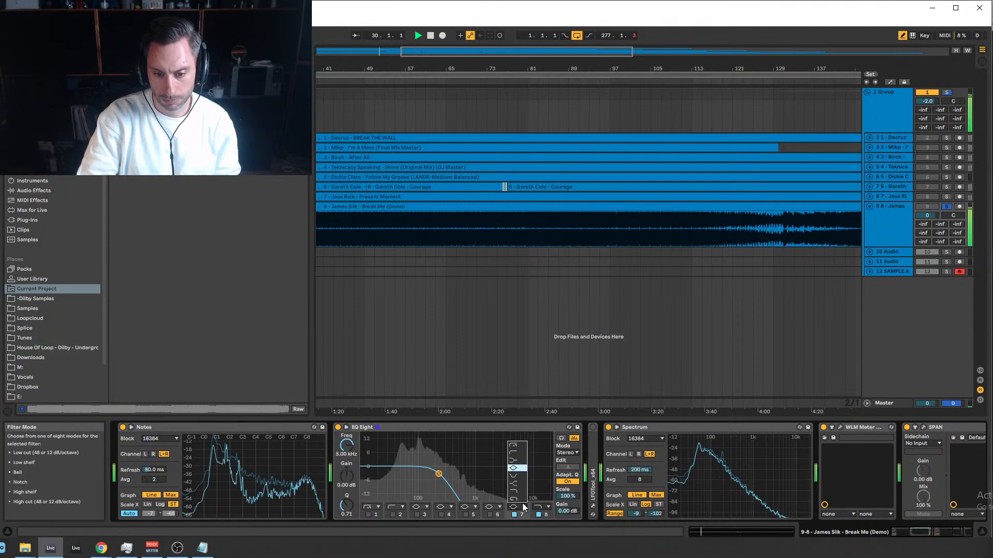
click(517, 499)
drag(350, 435, 350, 479)
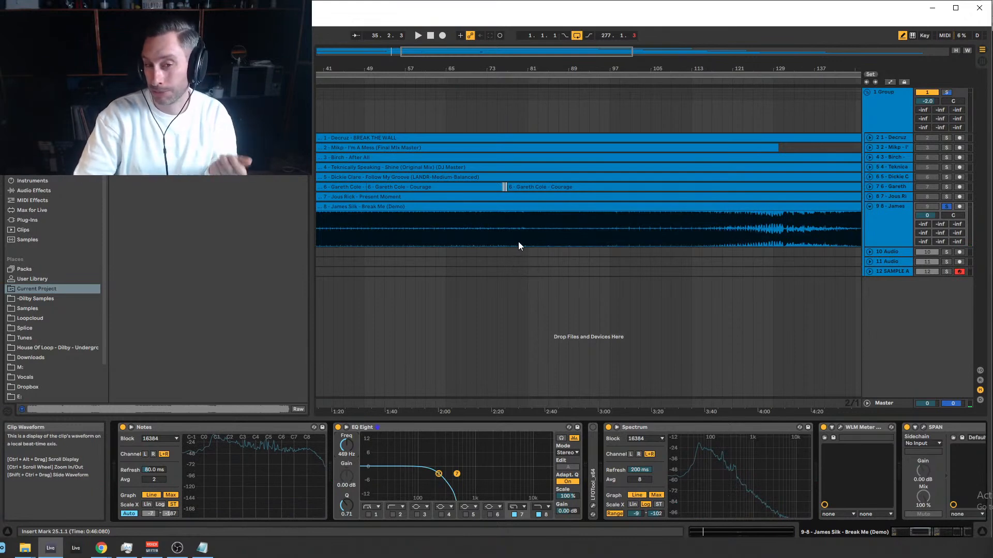
mouse_move(476, 55)
mouse_down()
mouse_move(477, 46)
mouse_move(494, 45)
mouse_up()
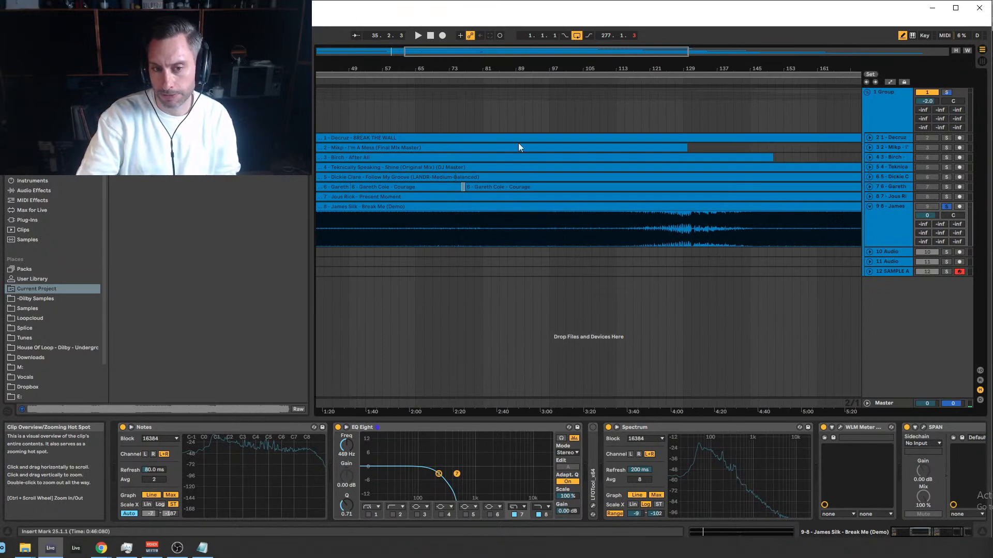
drag(505, 50, 505, 44)
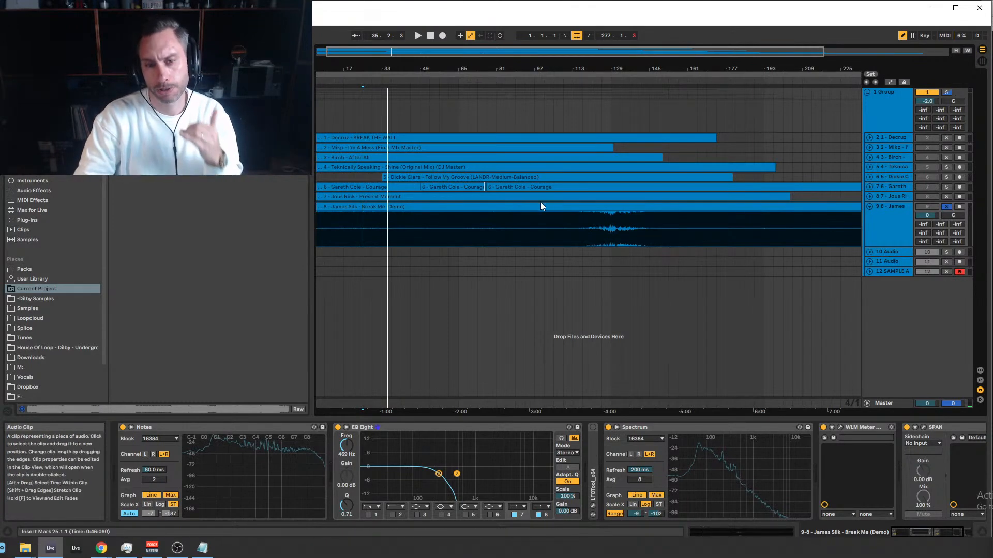
Show the whole arrangement and highlight bars 193 to 241 of Break Me (Demo).
click(516, 235)
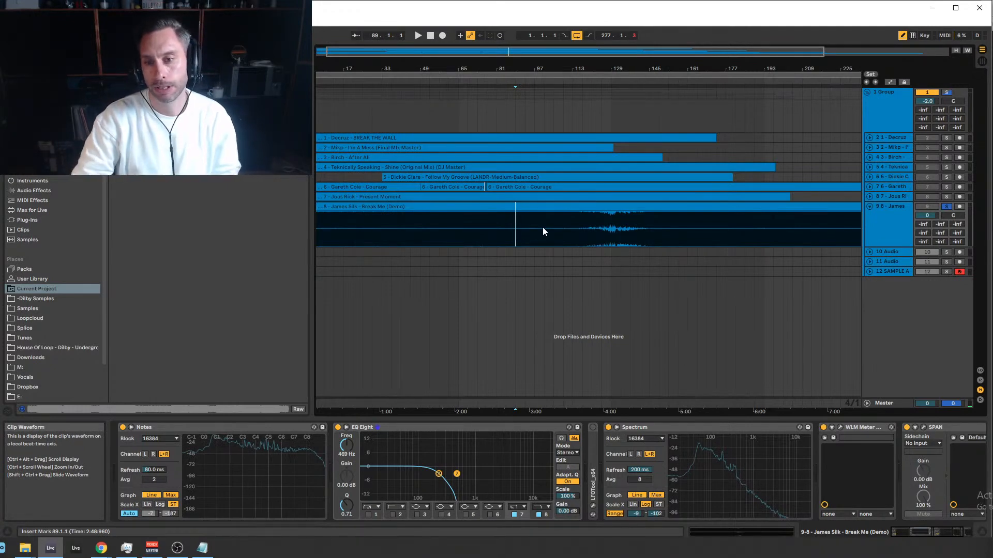
click(895, 206)
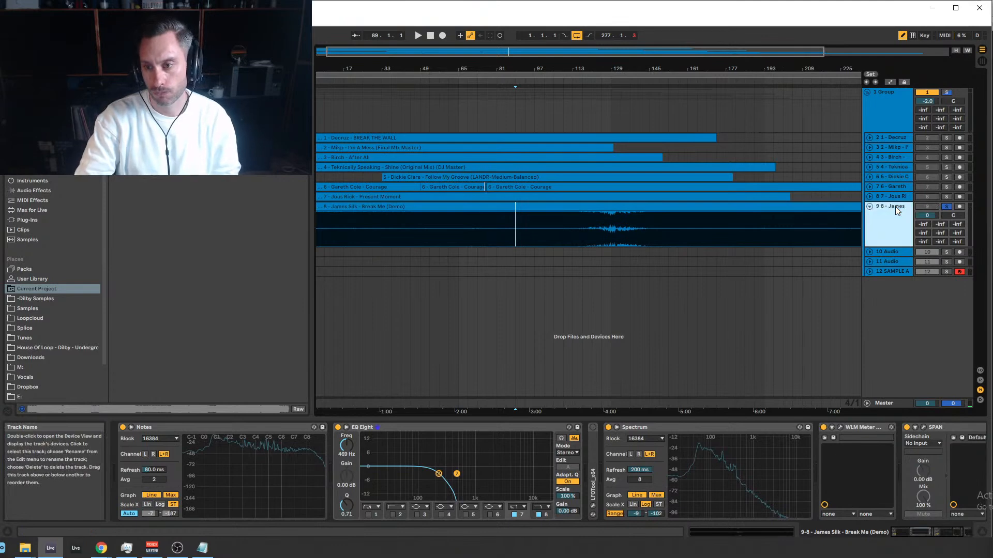
double_click(533, 51)
click(656, 232)
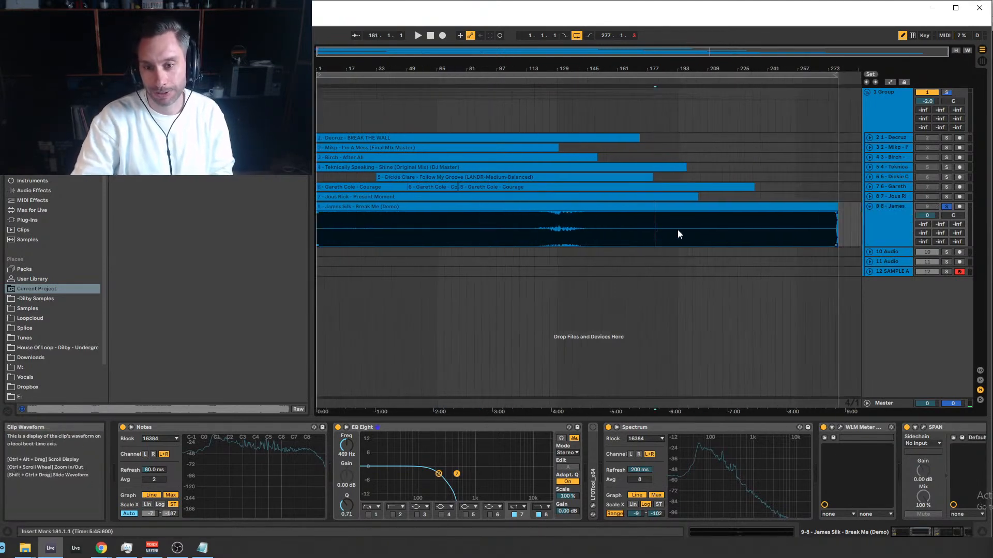
drag(679, 233, 767, 227)
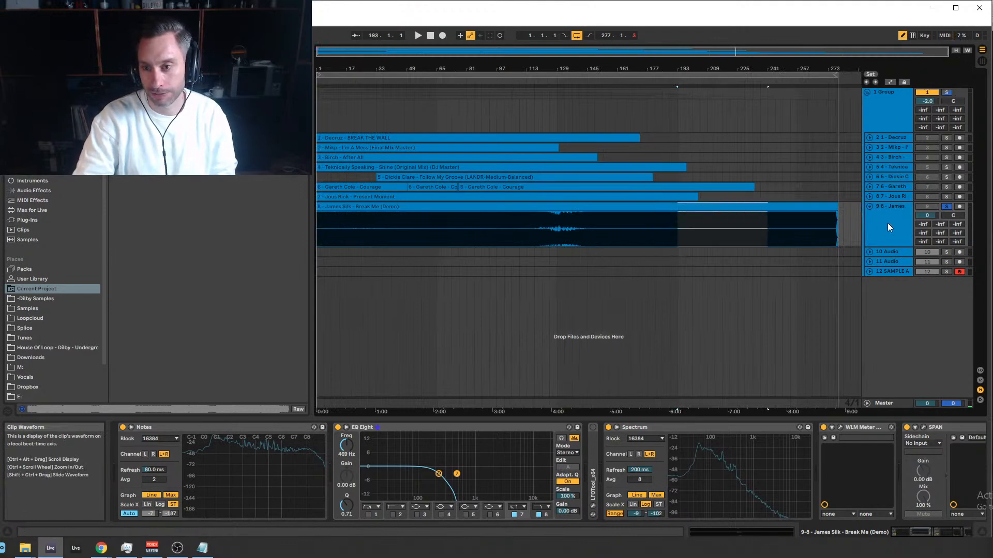
Fold the Break Me (Demo) track, import Witch (Original Mix).mp3 onto track 10 from bar 1, and unfold track 10.
click(869, 206)
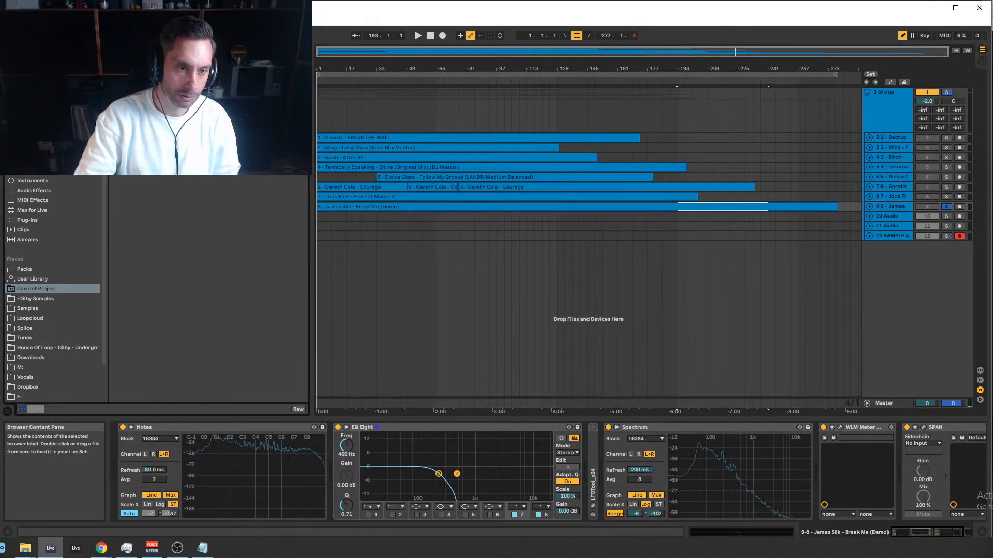
drag(207, 227, 318, 216)
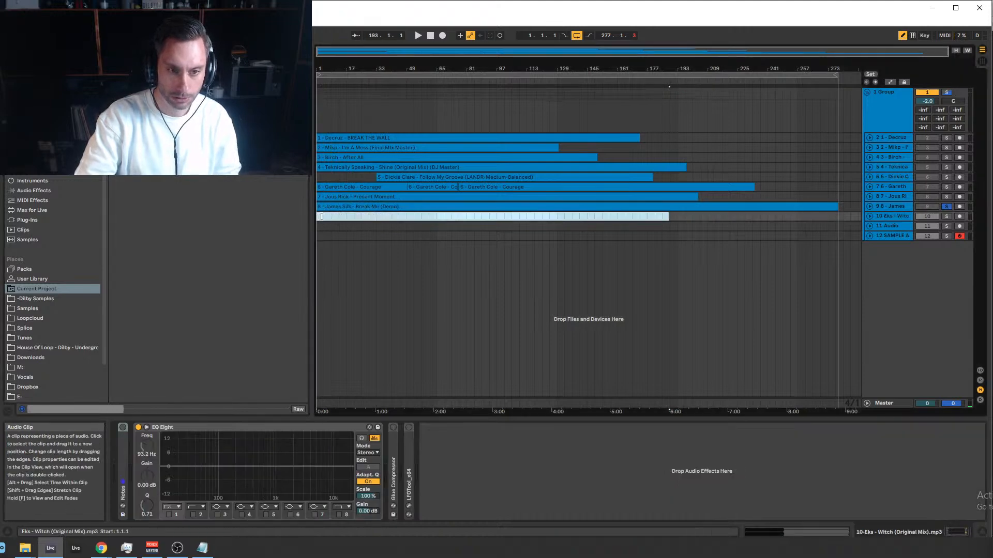
click(927, 216)
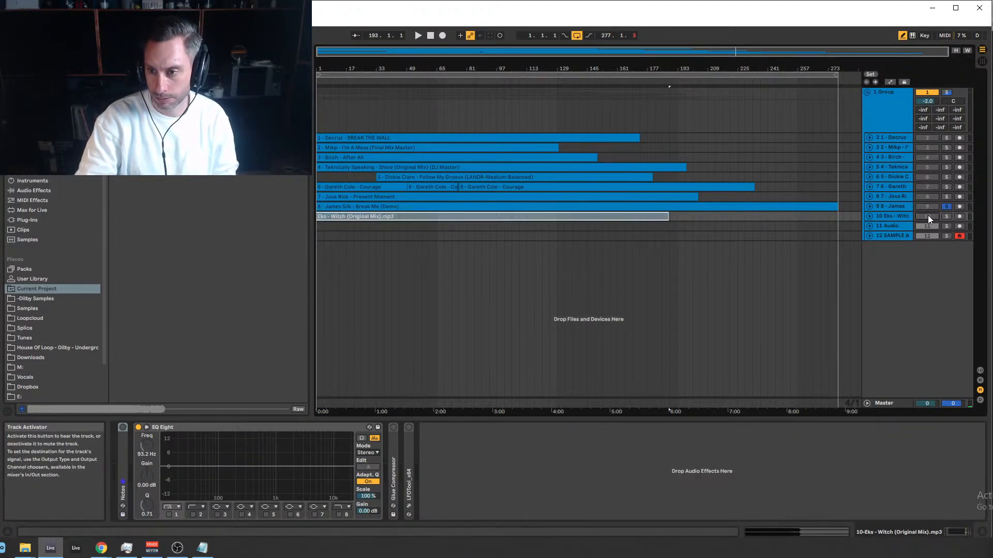
click(869, 206)
click(869, 206)
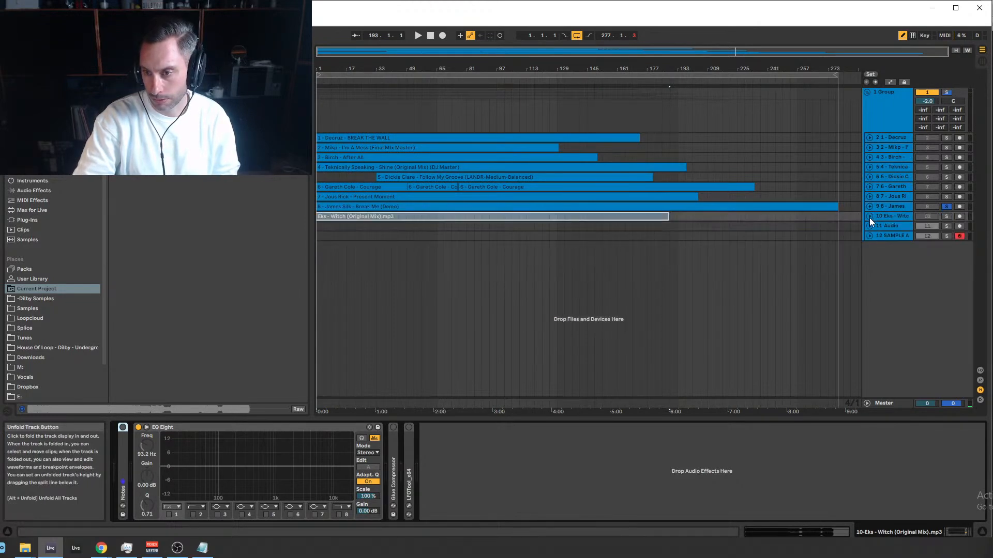
click(870, 217)
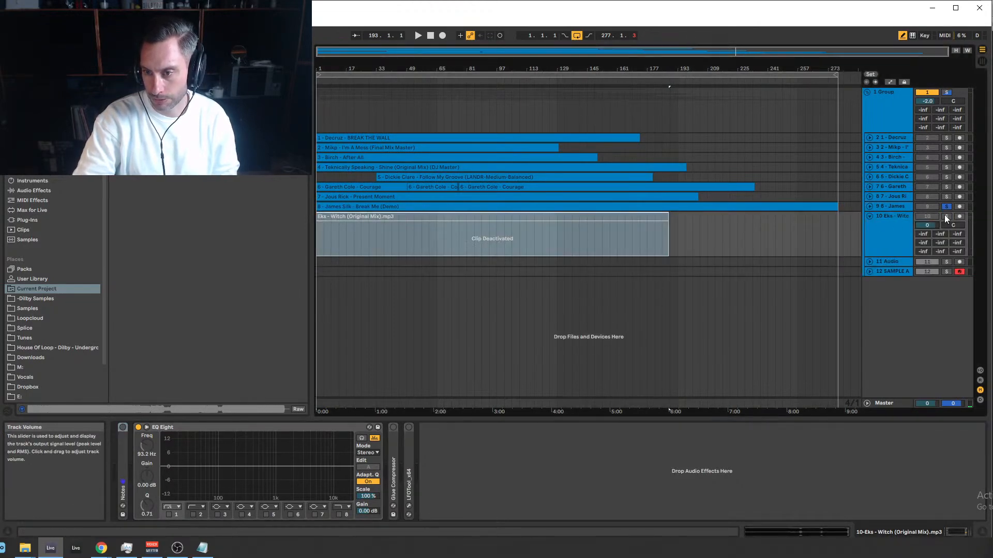
Solo the Witch (Original Mix) track in place of the Break Me (Demo) track.
click(927, 217)
click(899, 206)
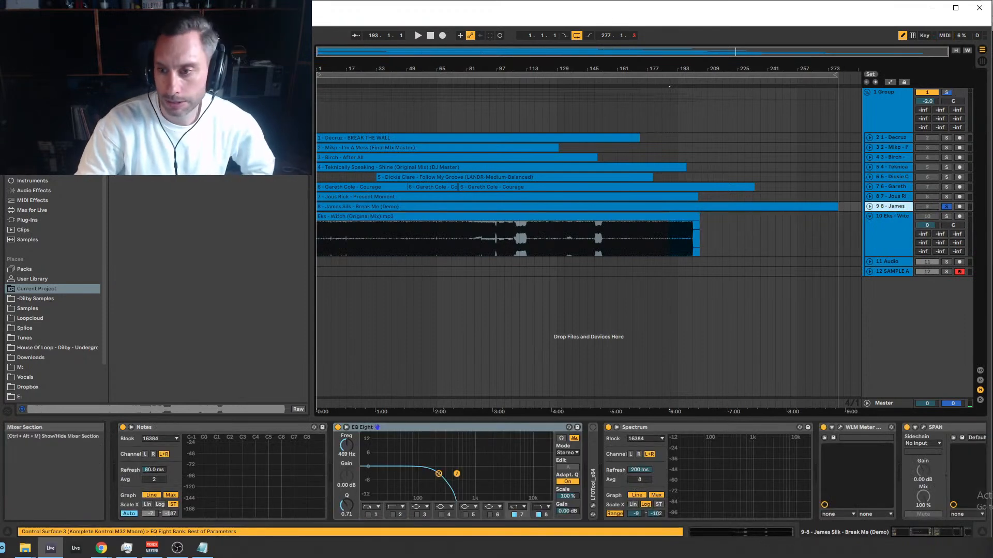
click(945, 216)
click(897, 196)
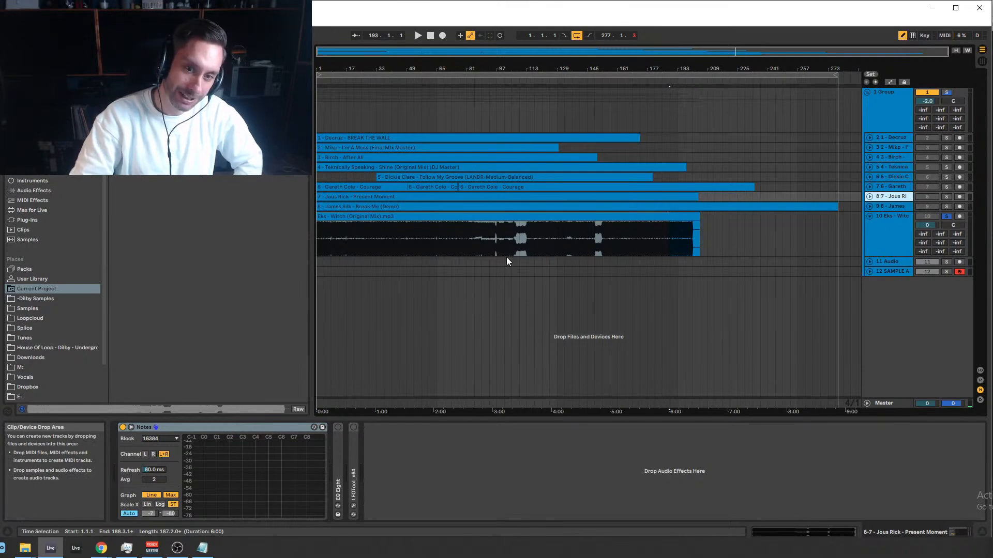
Highlight bars 169 to 189 and bars 161 to 177 of the Witch clip in turn.
click(689, 219)
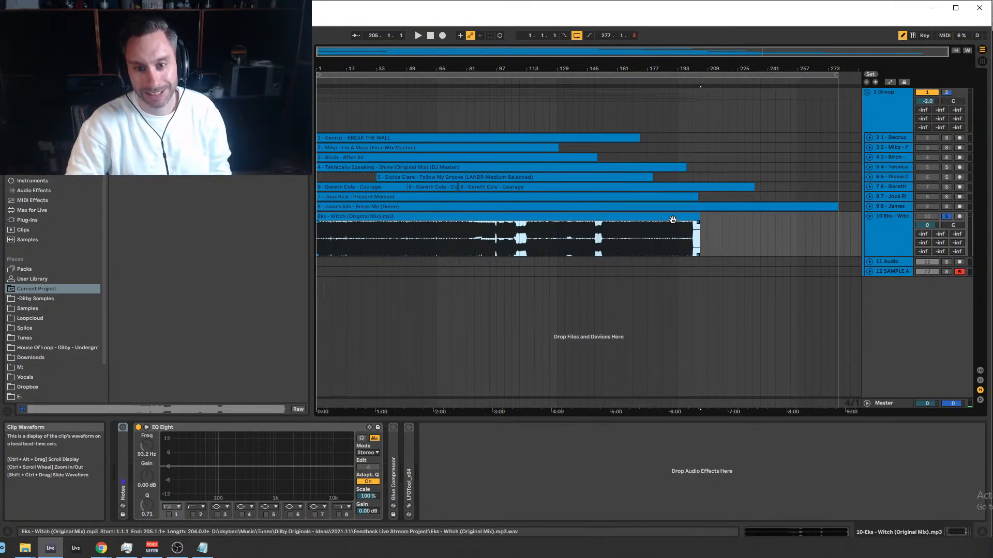
drag(631, 240, 667, 239)
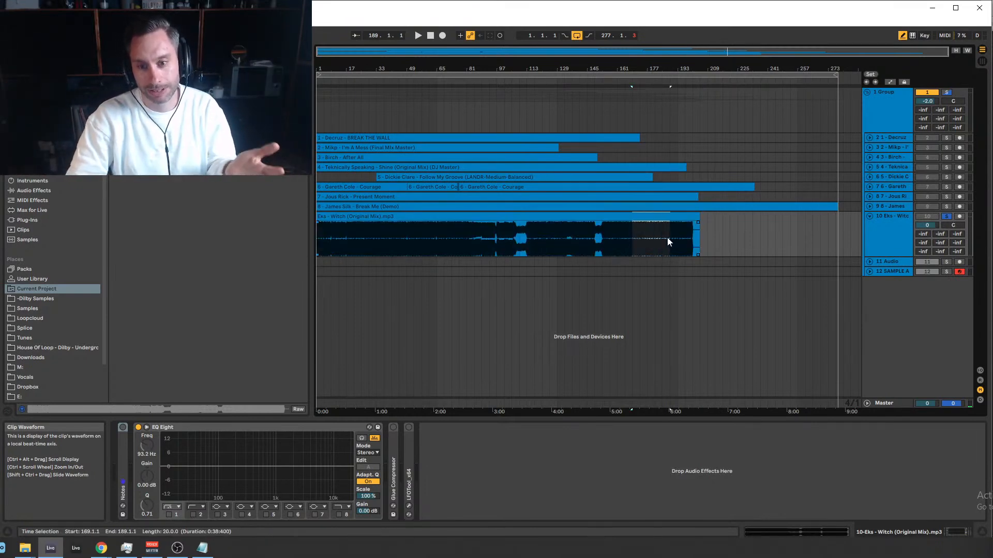
click(632, 238)
drag(616, 239, 644, 239)
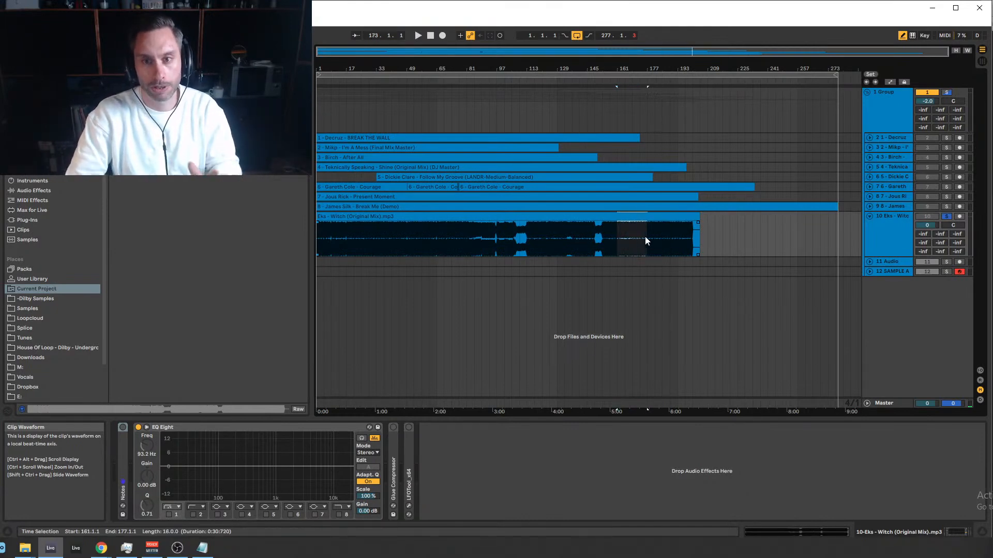
Highlight bars 197 to 213, 189 to 201 and 185 to 201 around the Witch clip's ending, finishing with the insert marker at bar 181.
drag(714, 234, 695, 232)
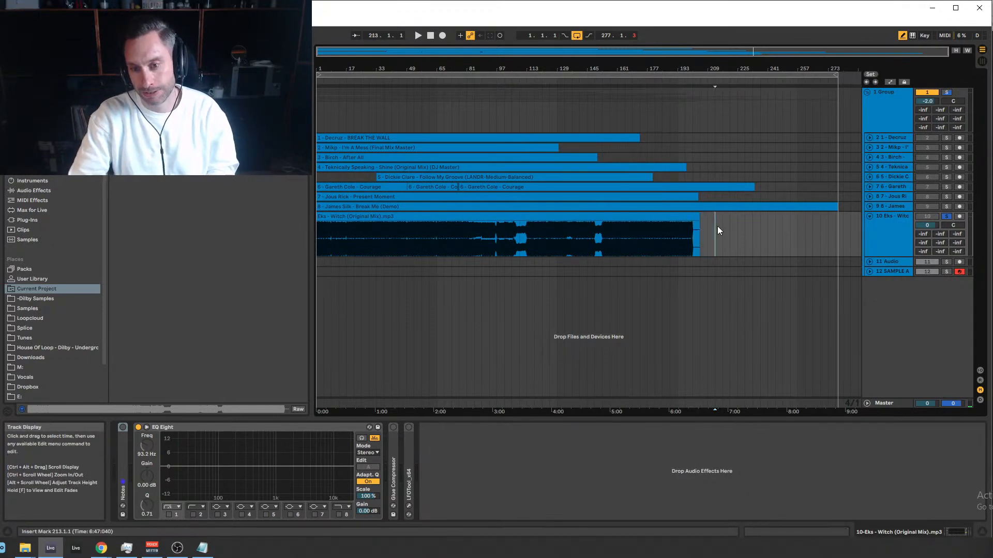
drag(715, 227, 689, 231)
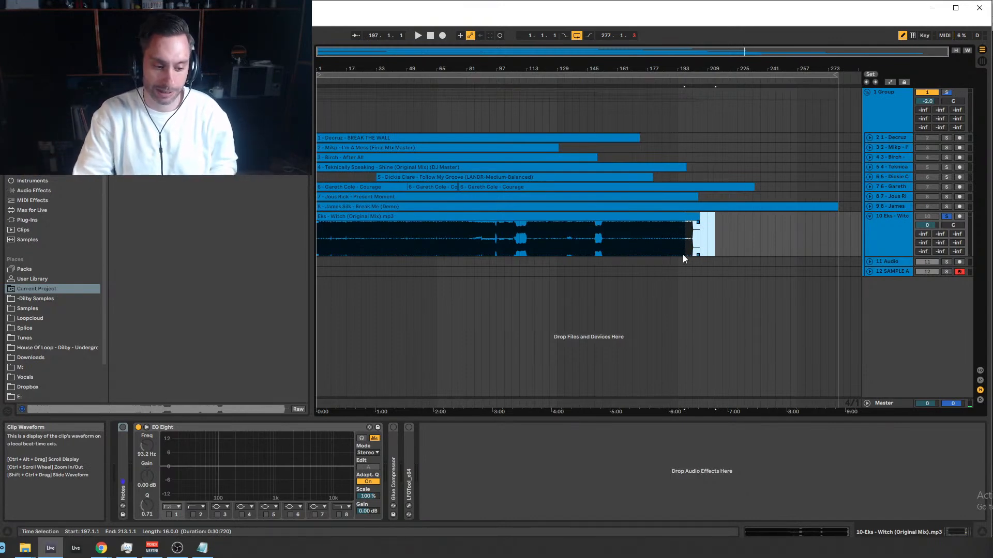
drag(673, 253, 691, 248)
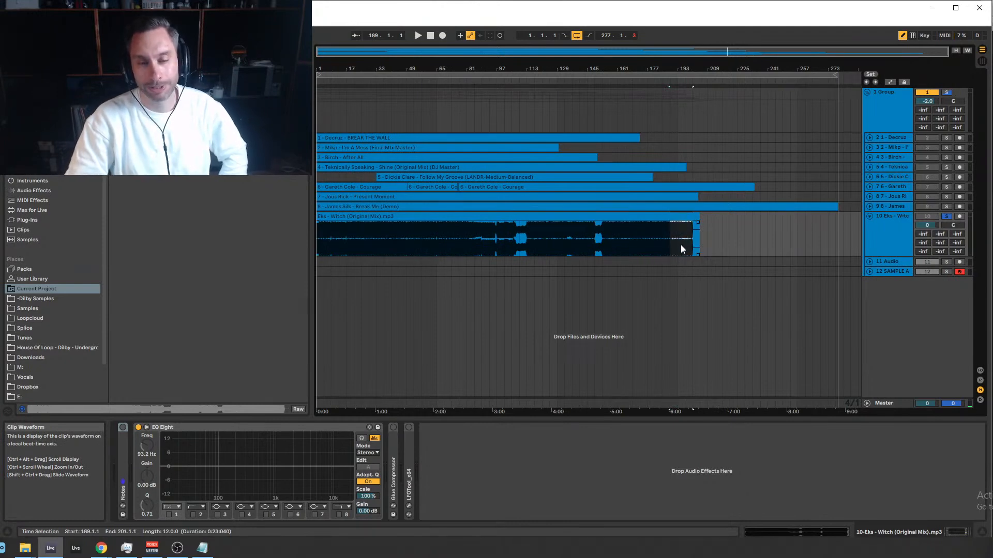
click(665, 243)
drag(665, 243, 690, 243)
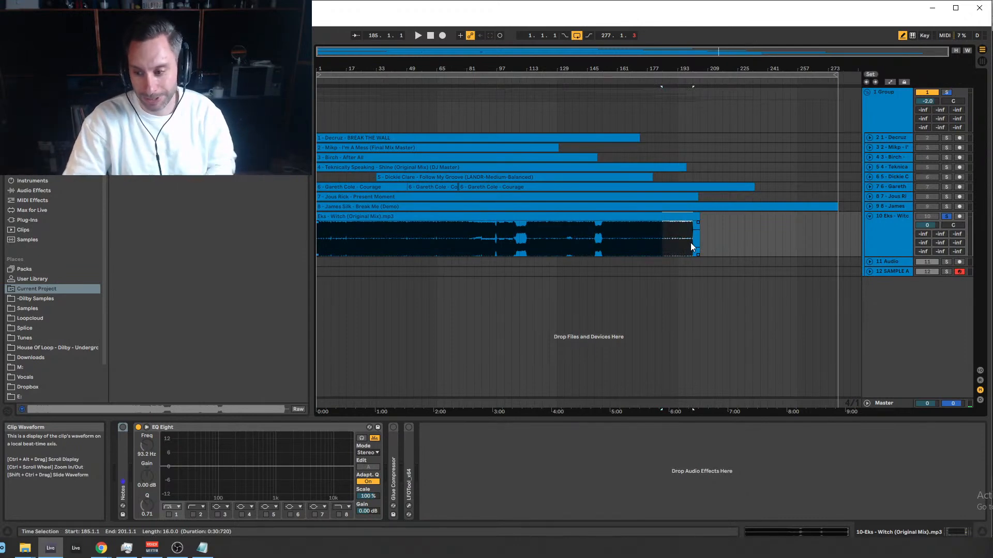
click(659, 244)
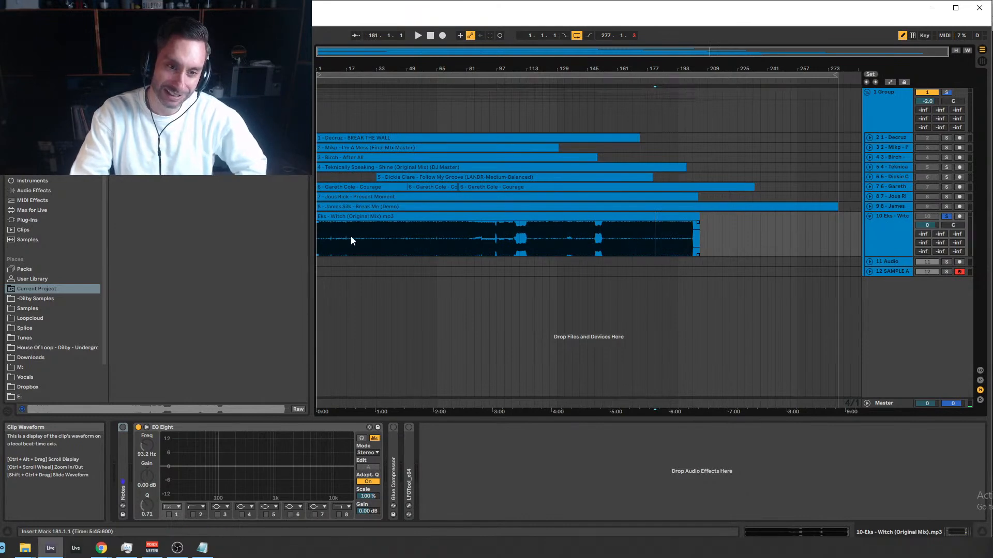
Open the Witch clip's sample settings, turn off Warp, and reselect the clip in the arrangement.
click(351, 218)
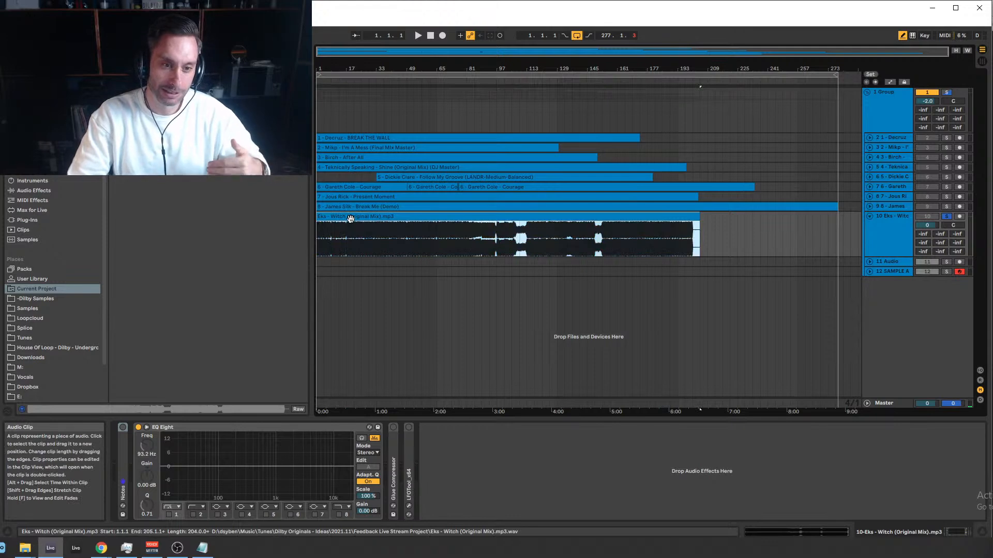
double_click(350, 218)
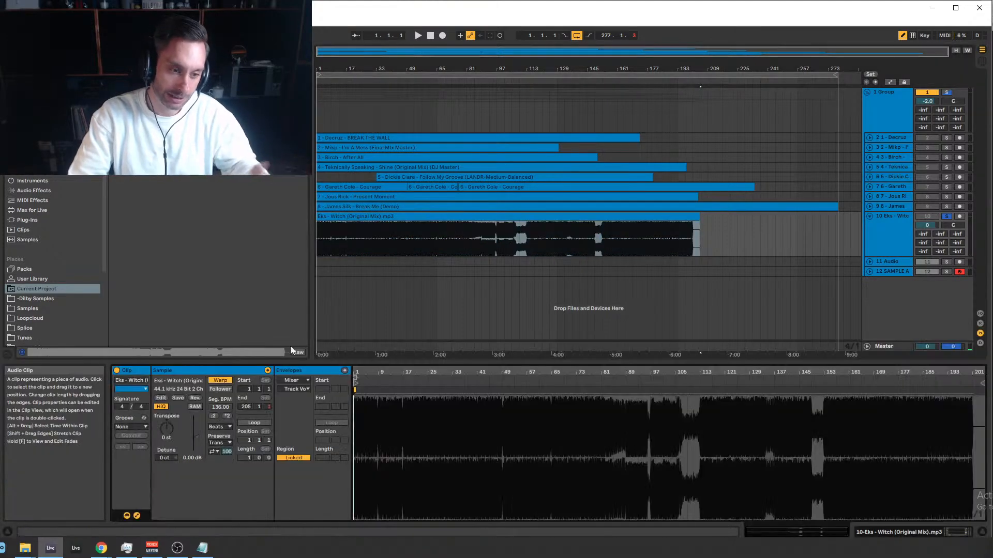
click(221, 383)
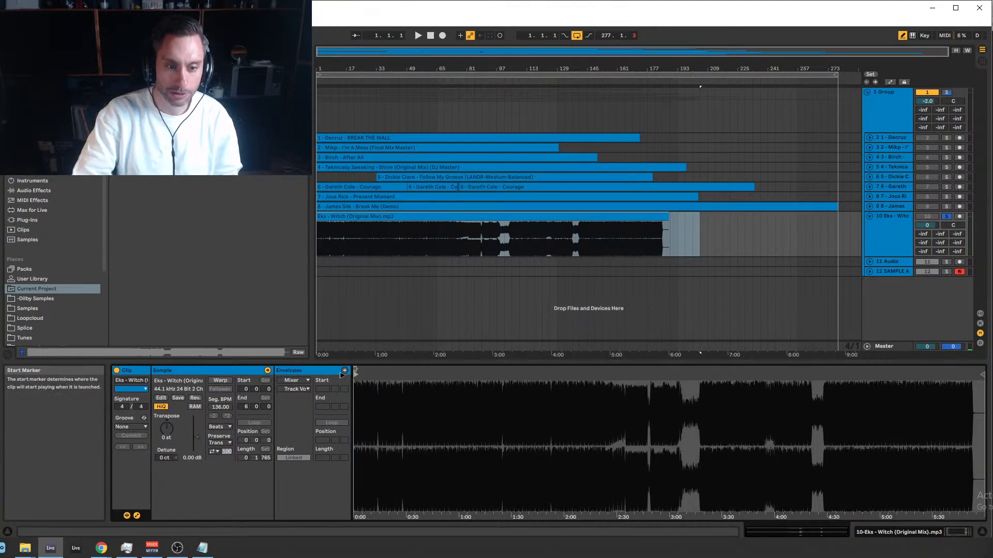
click(344, 216)
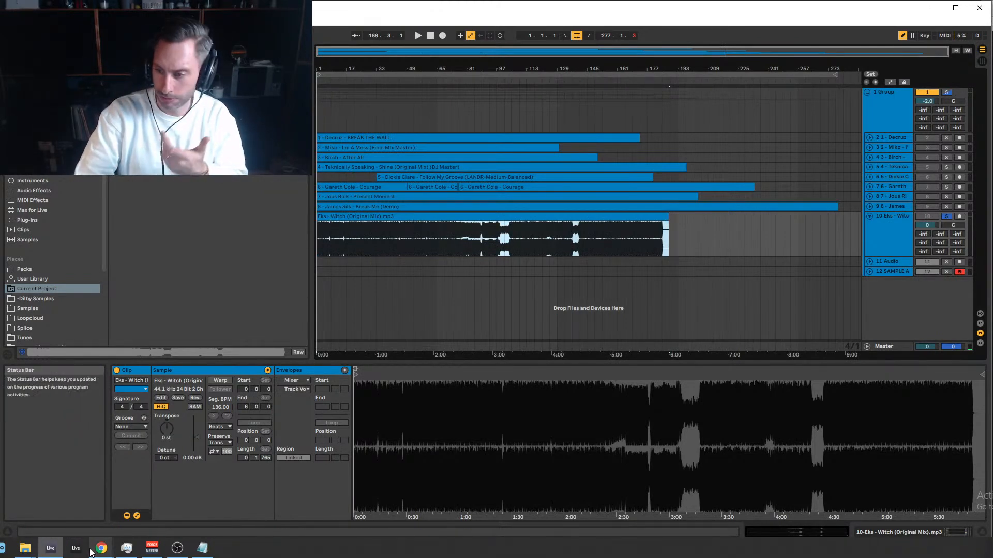
Play the Witch track from bar 1 and examine its waveform from the intro through the full arrangement.
mouse_move(103, 548)
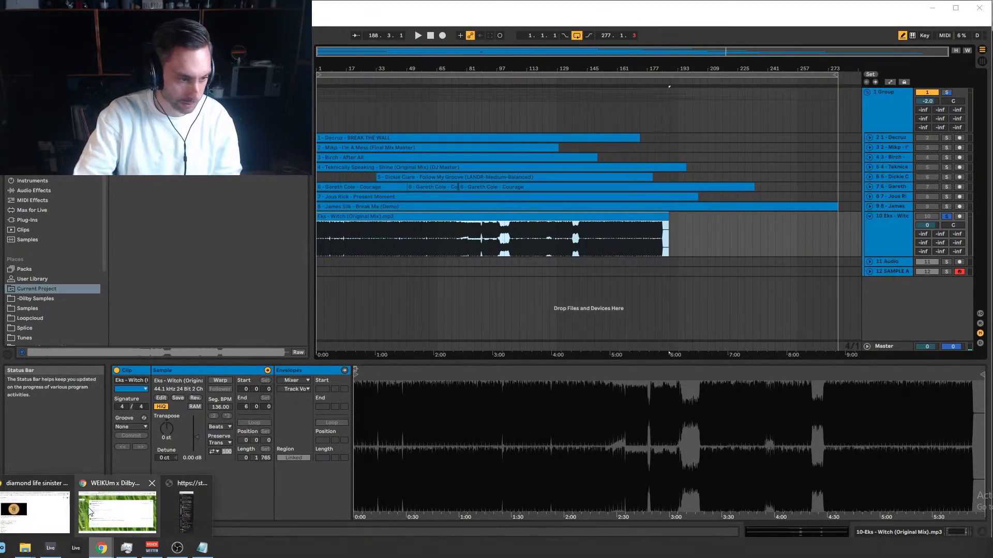
mouse_move(110, 520)
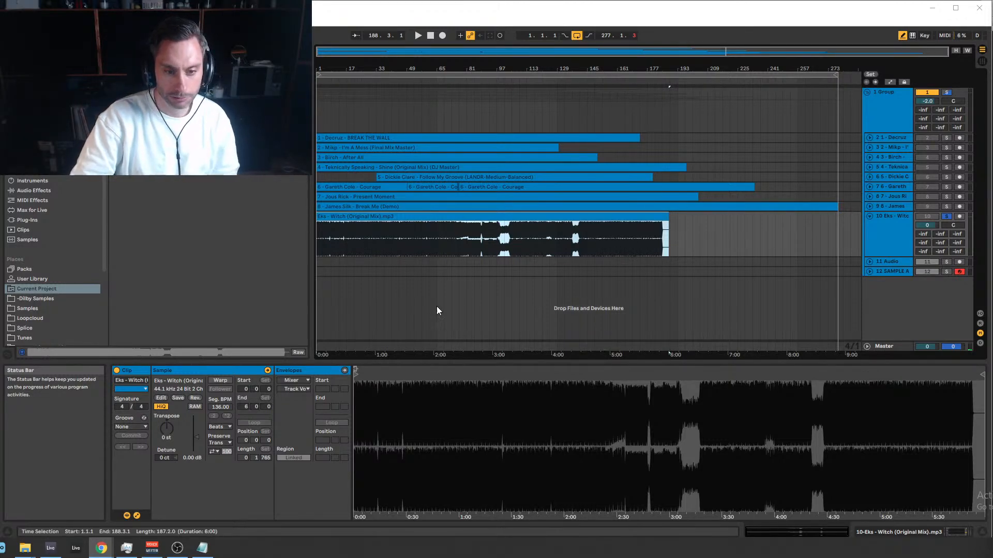
click(329, 217)
click(901, 223)
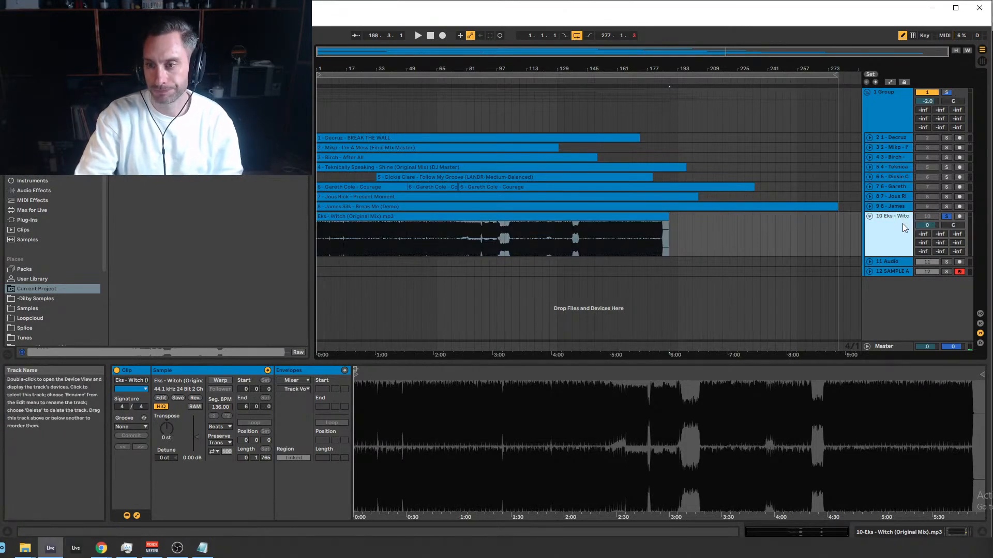
key(space)
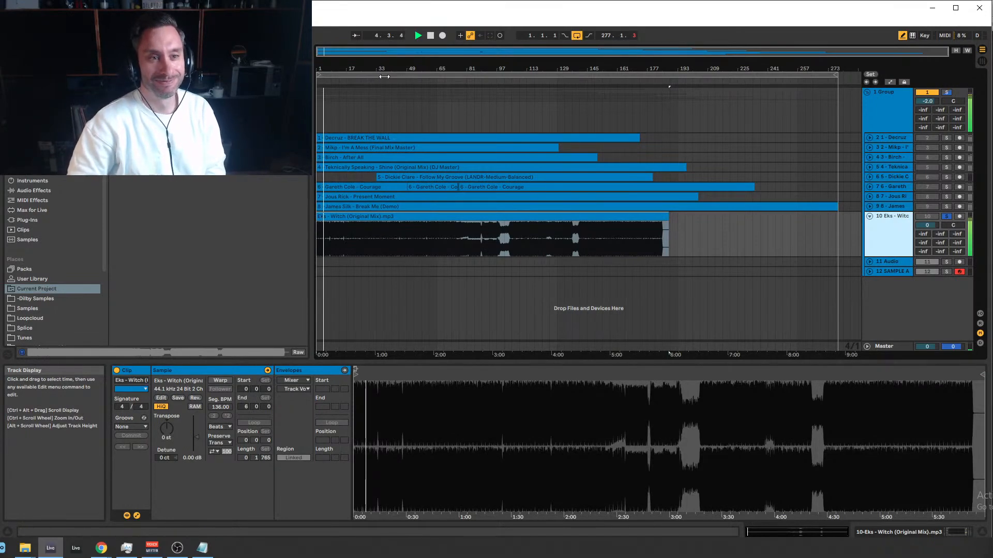
drag(327, 51, 318, 51)
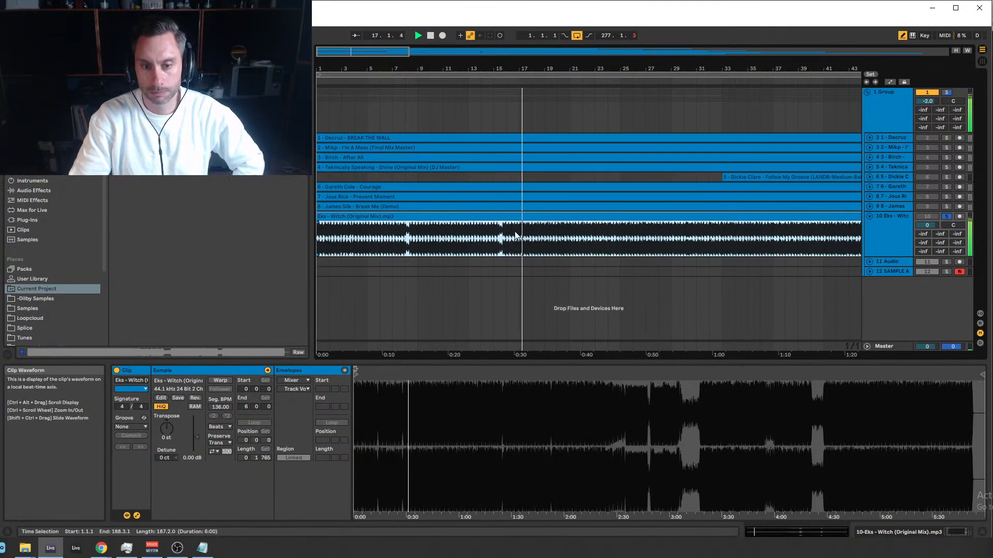
drag(410, 55, 410, 52)
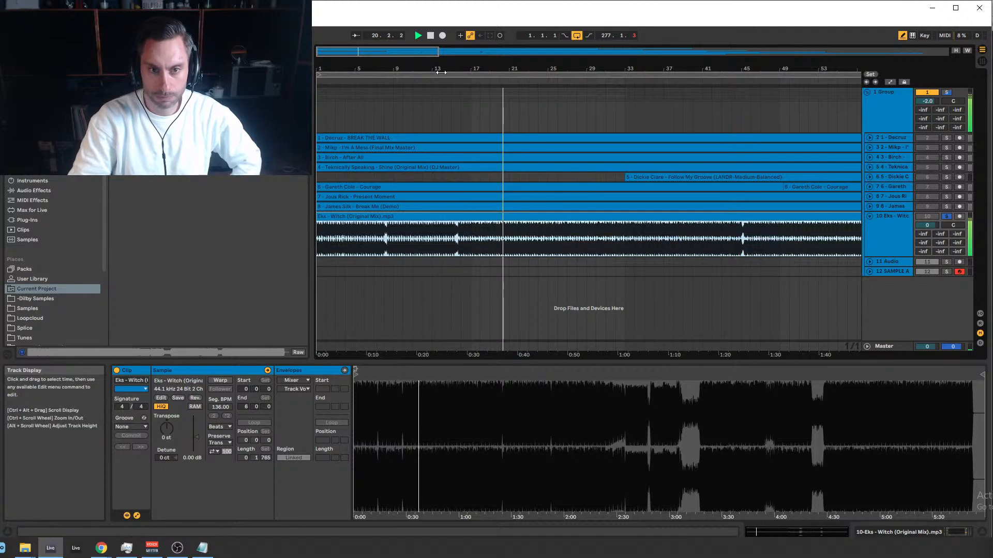
drag(452, 69, 451, 55)
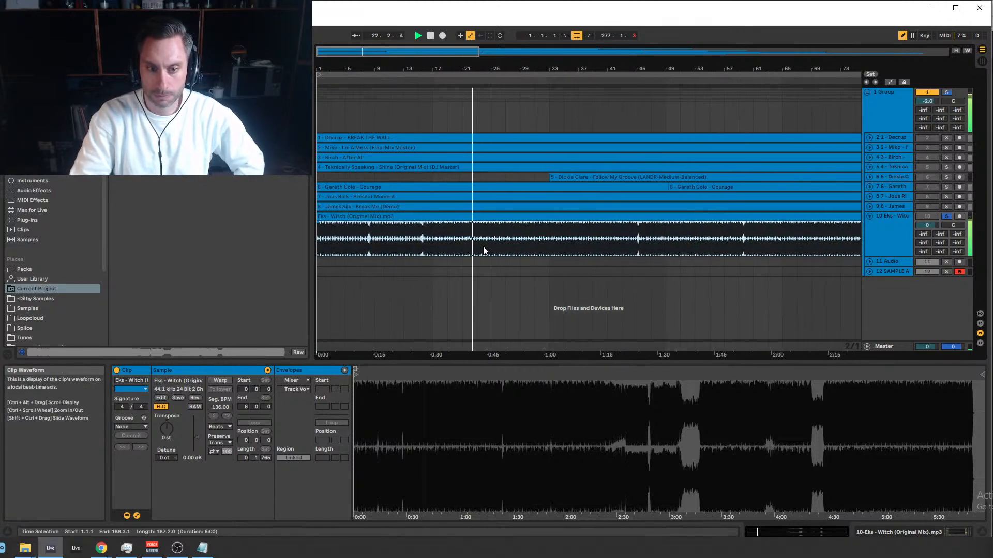
drag(432, 51, 433, 43)
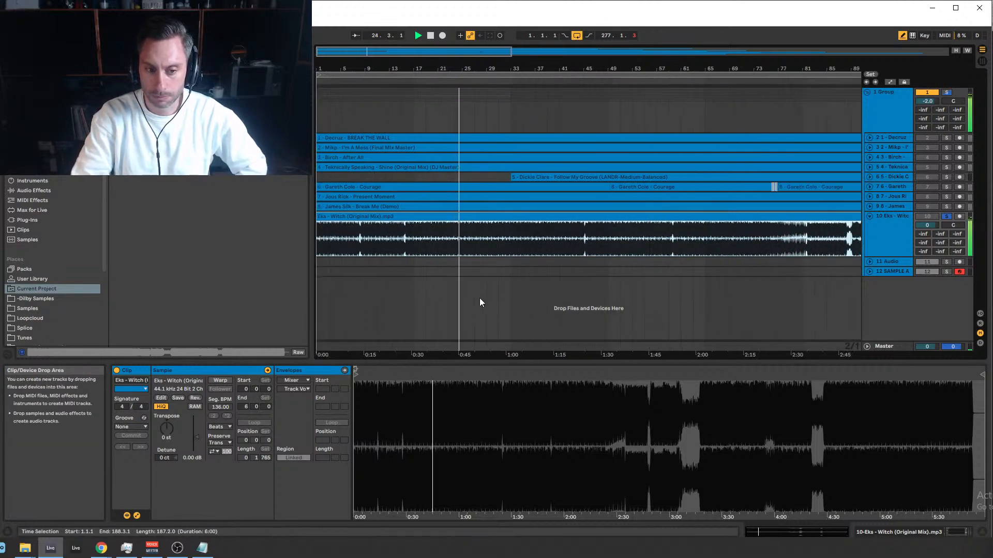
drag(498, 51, 501, 10)
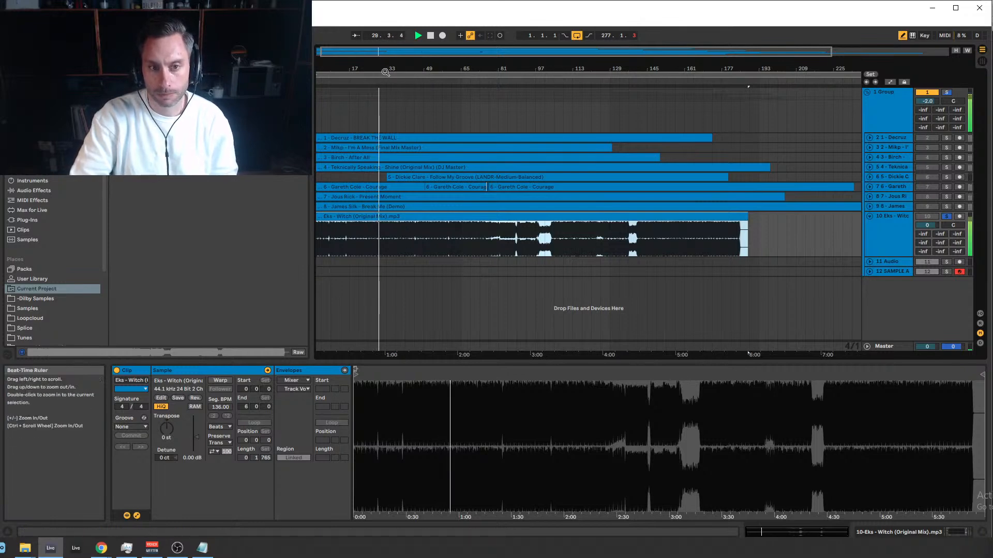
drag(390, 55, 393, 54)
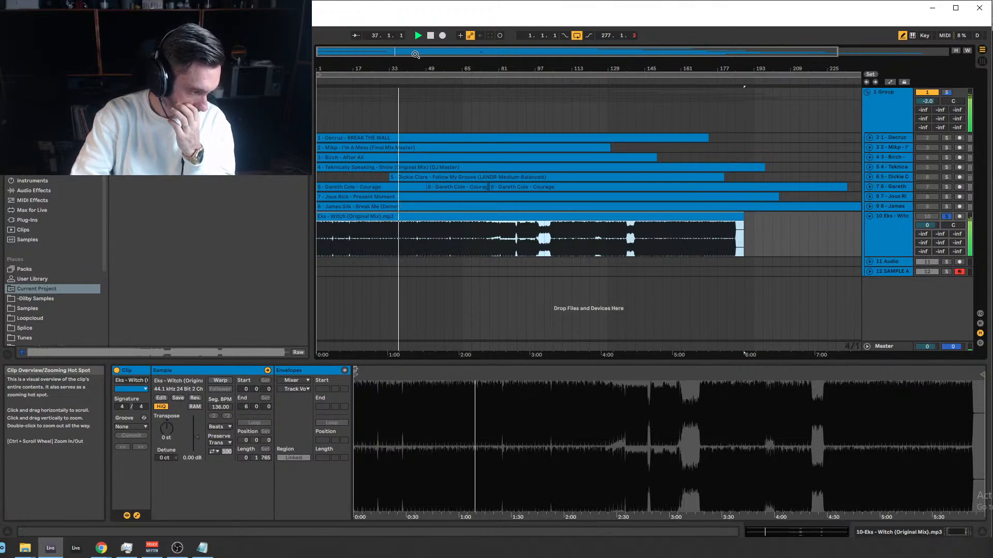
Disable bands 8 and 7 of EQ Eight on the Break Me (Demo) track.
click(899, 207)
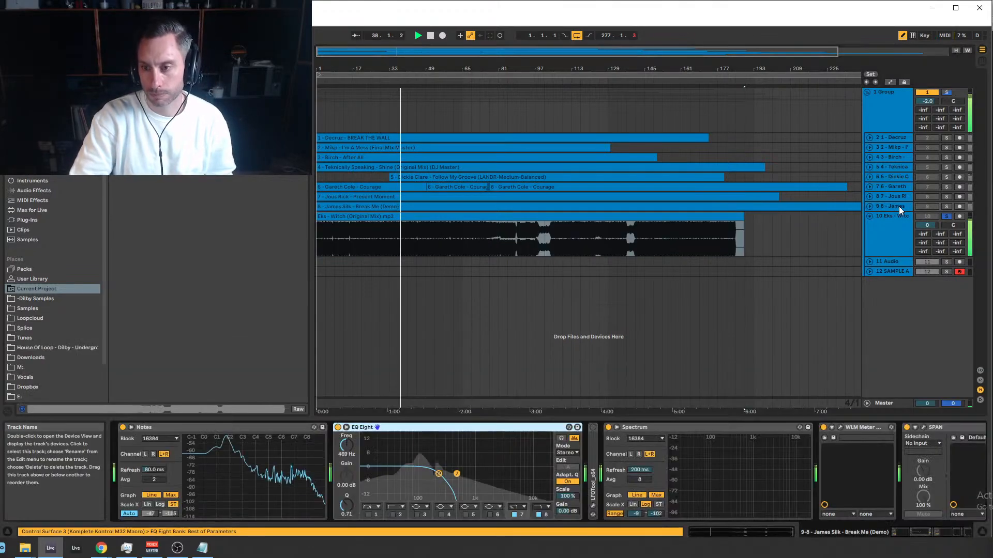
click(538, 515)
click(514, 514)
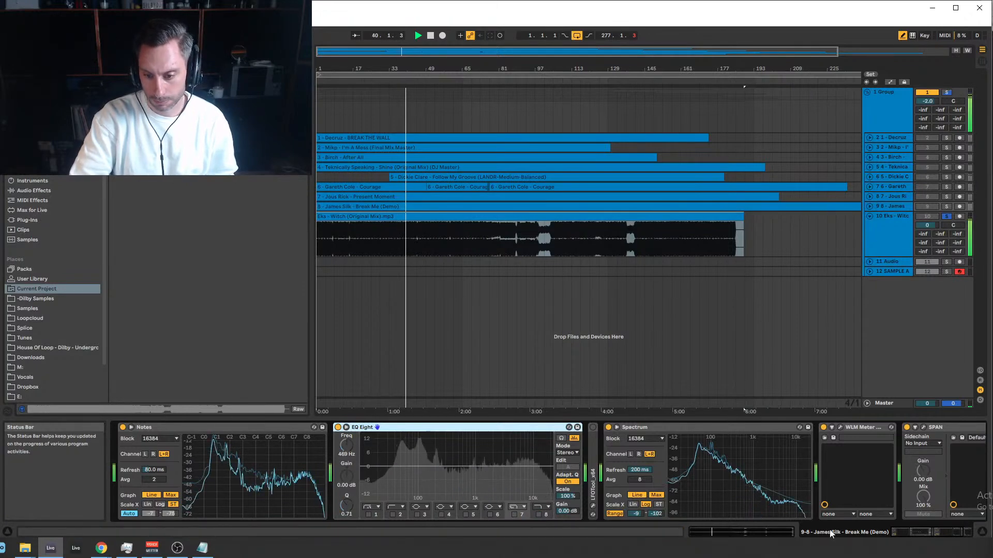
Select the Witch clip's track area to show its device chain and collapse its EQ Eight.
click(966, 427)
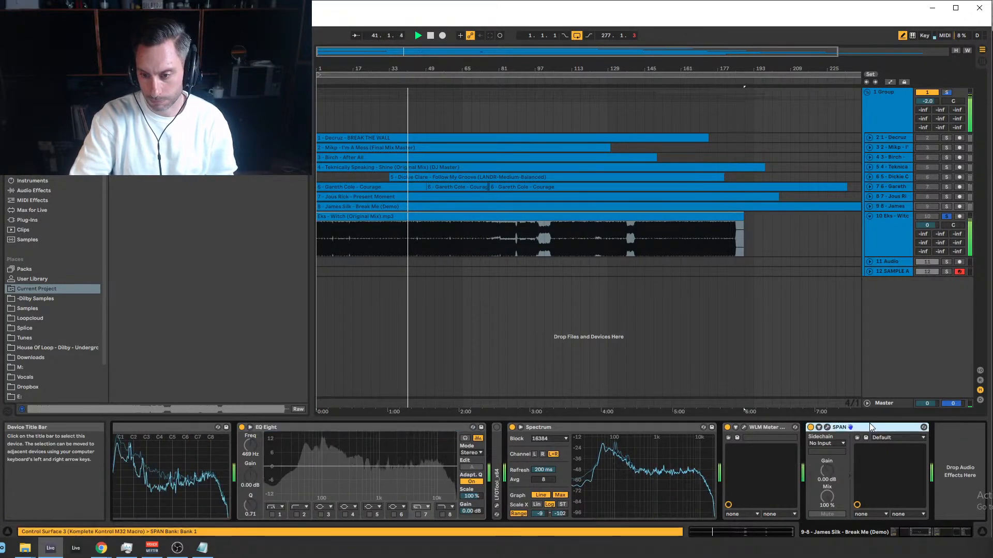
click(622, 428)
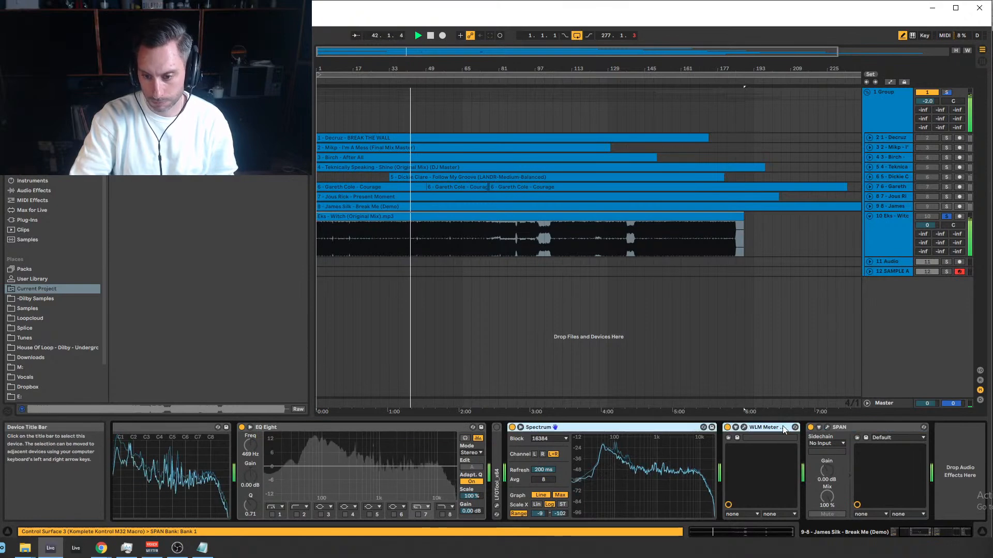
click(557, 238)
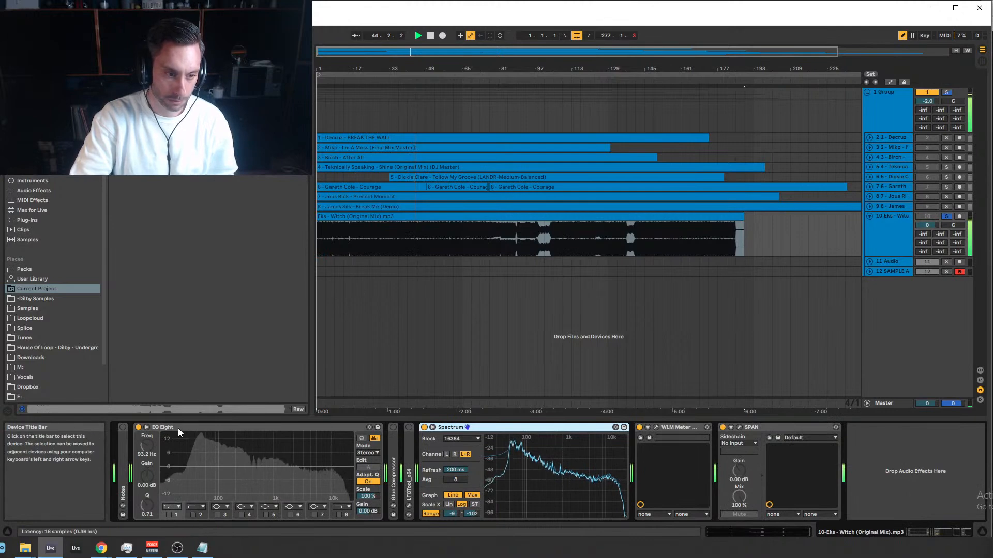
double_click(178, 429)
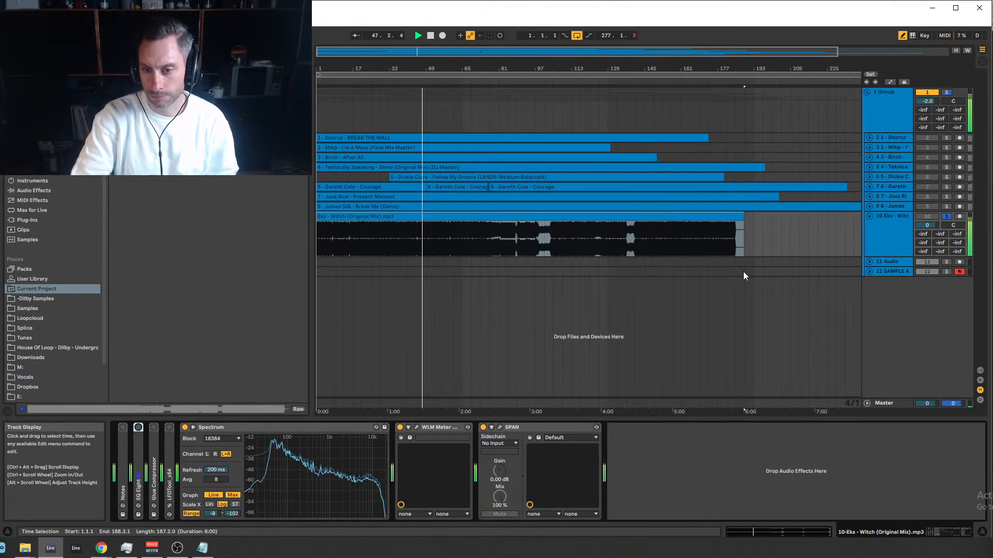
Place the insert marker at bar 61 of the Witch track with the full arrangement in view.
click(436, 237)
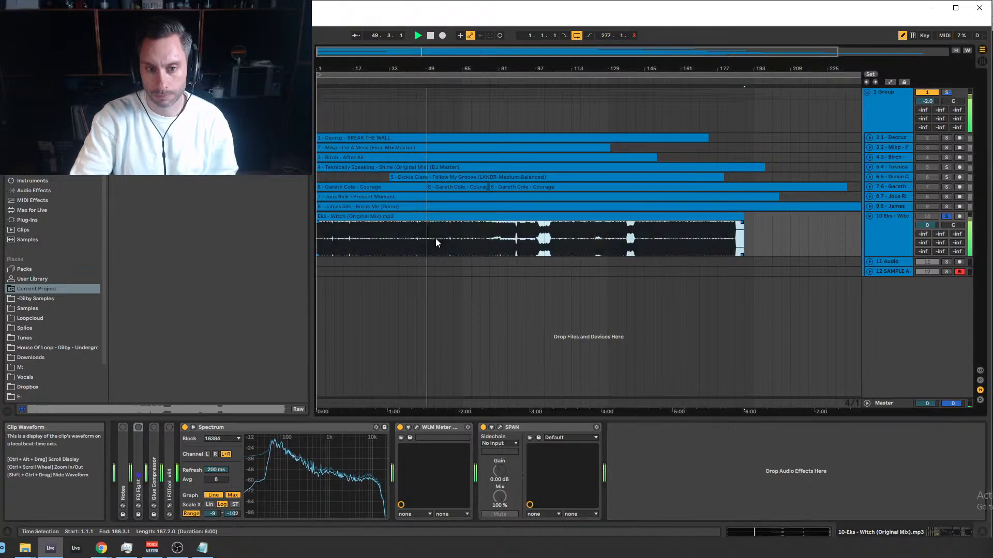
click(448, 238)
drag(448, 54, 475, 54)
click(428, 235)
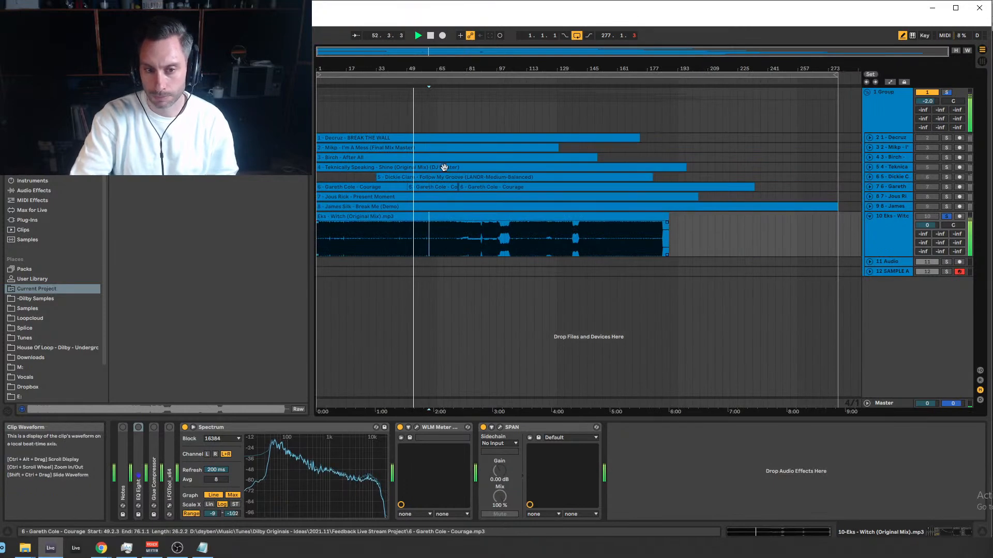
mouse_move(430, 68)
mouse_down()
mouse_move(430, 150)
mouse_move(430, 68)
mouse_up()
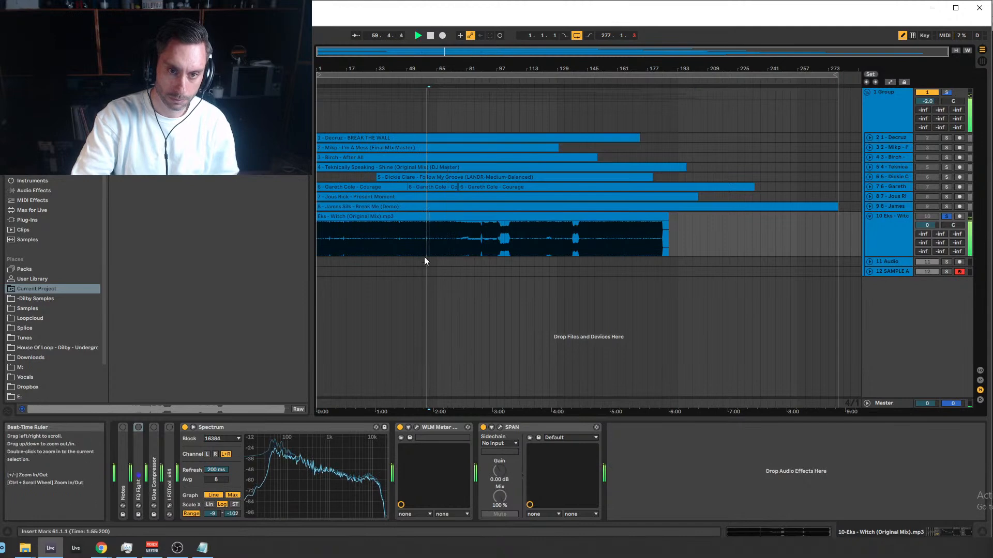
Audition the Witch track in successive jumps, restarting playback from bars 69, 77 and 81.
click(446, 237)
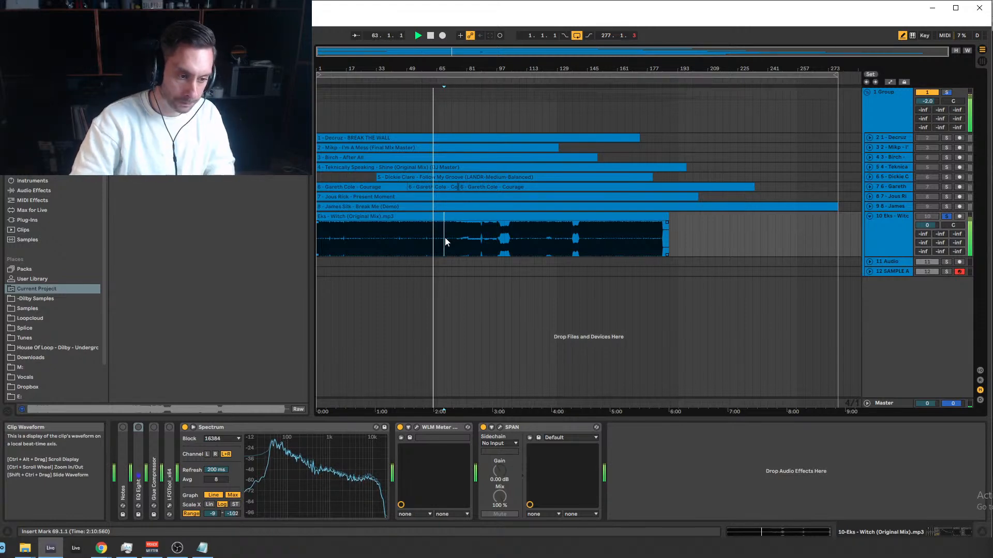
key(space)
key(space)
click(454, 240)
key(space)
key(space)
click(459, 238)
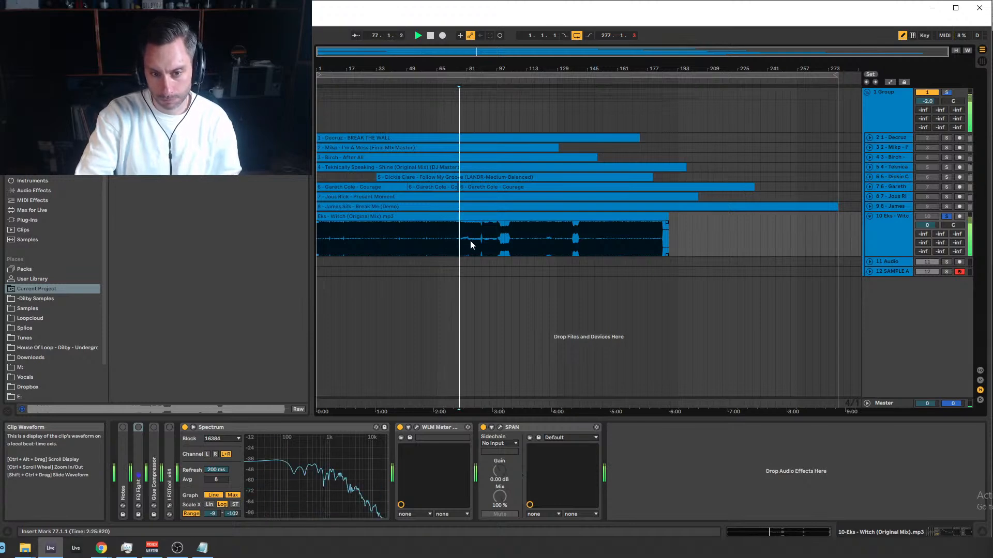
click(466, 240)
key(space)
key(space)
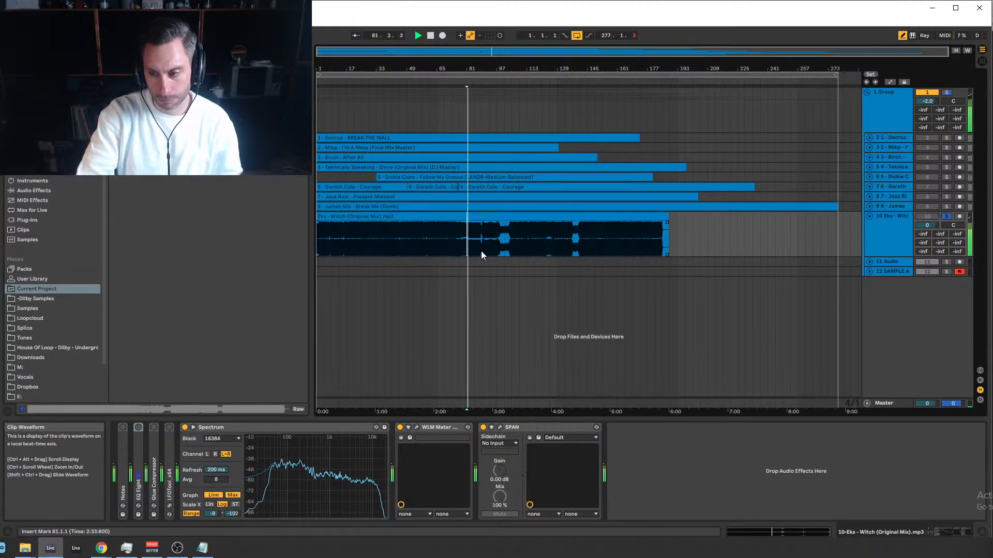
Examine the Witch waveform around the short break near bar 88 and the following breakdown during playback.
drag(507, 66, 442, 248)
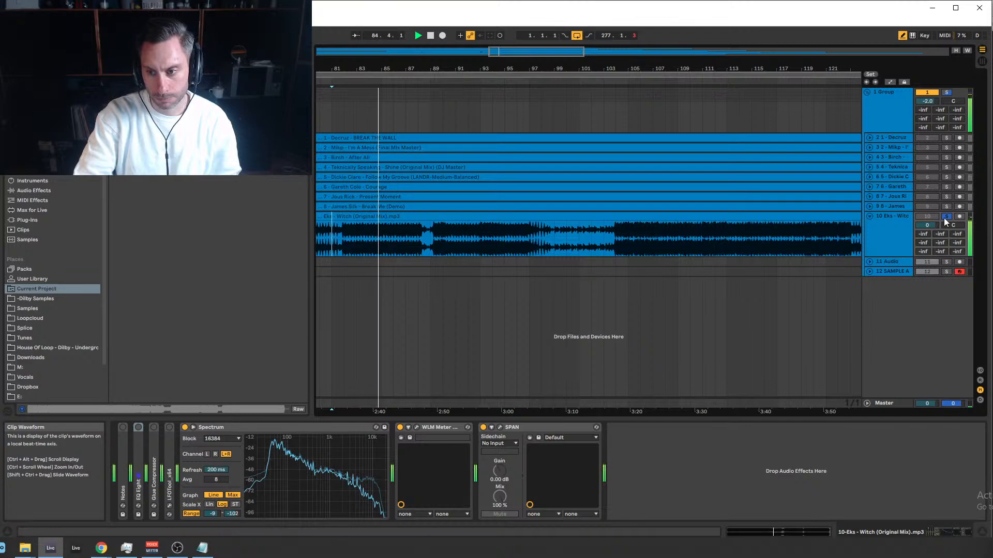
drag(422, 67, 407, 153)
click(432, 91)
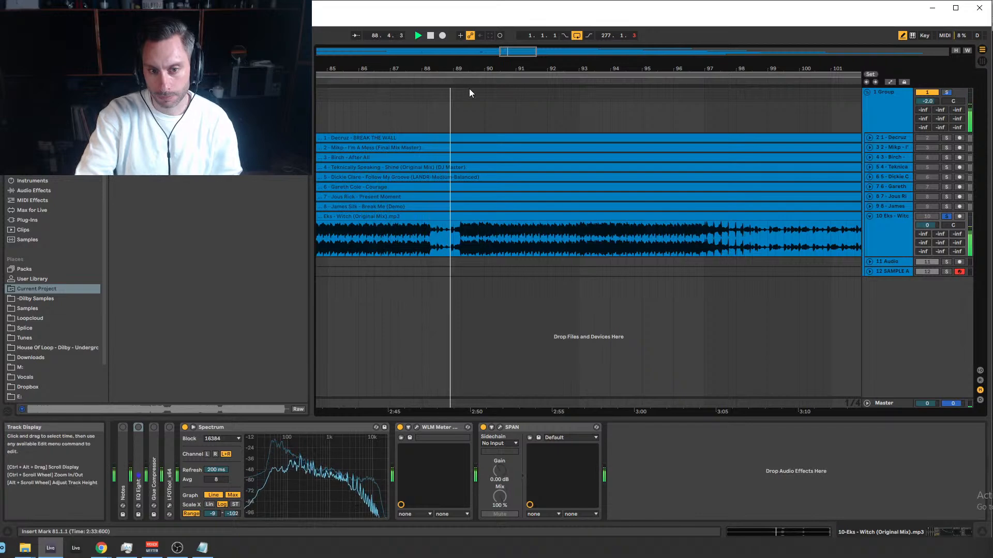
drag(519, 56, 513, 109)
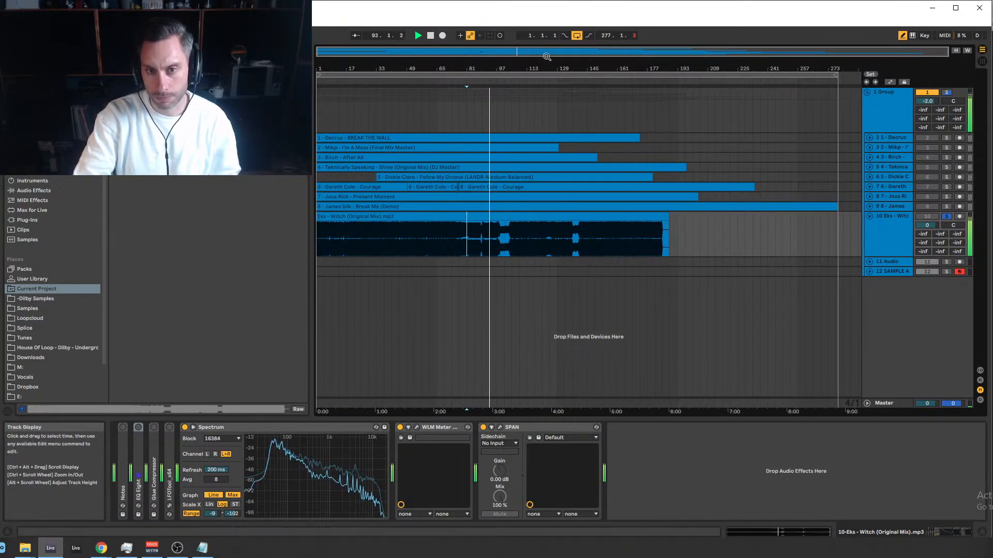
drag(513, 51, 513, 83)
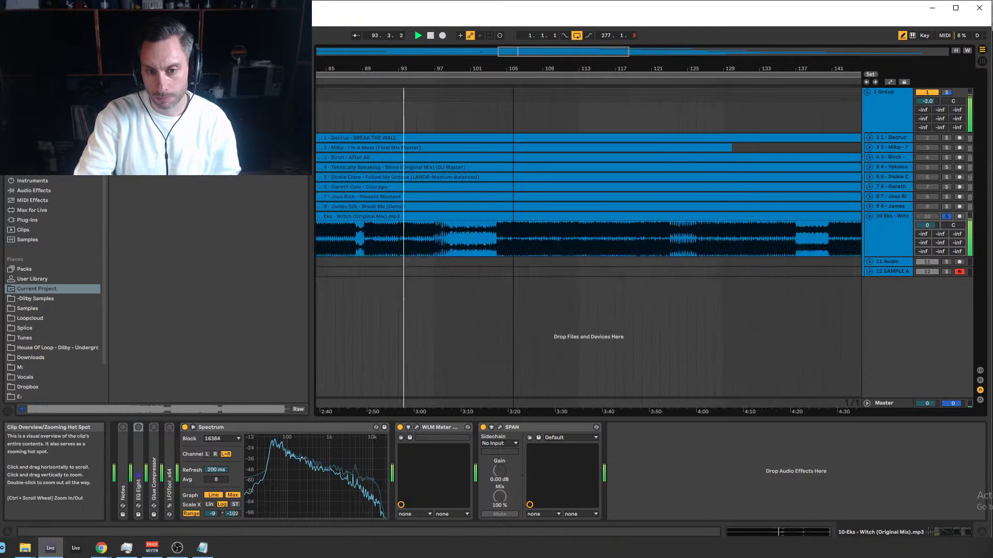
Audition Witch from the bar 97 breakdown onward, jumping ahead to about bars 118, 123 and 126, and stop playback.
click(442, 80)
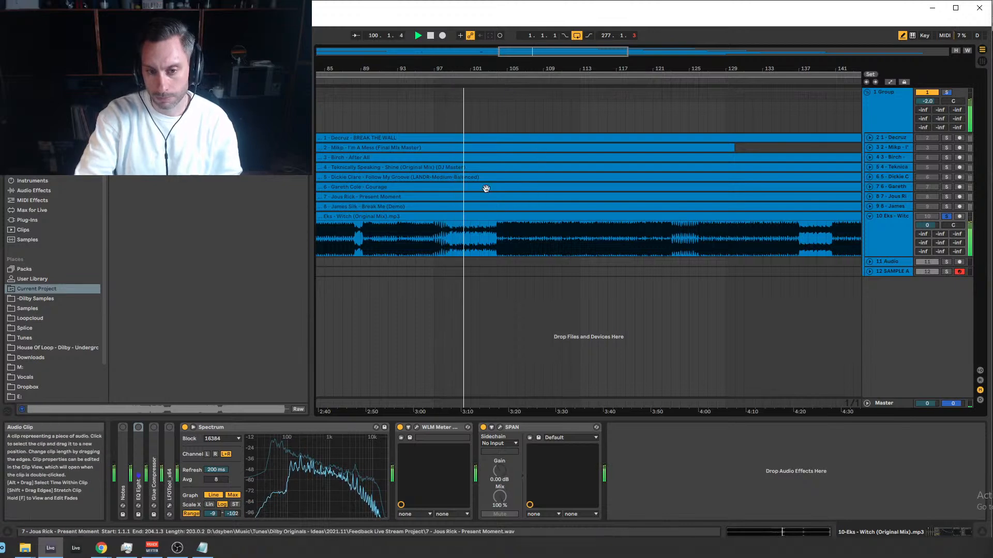
click(489, 81)
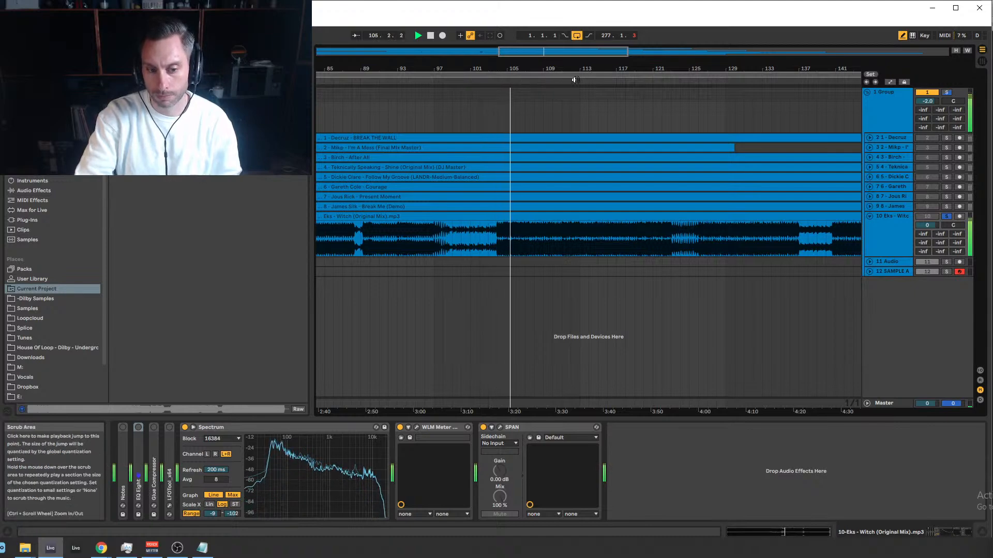
click(625, 80)
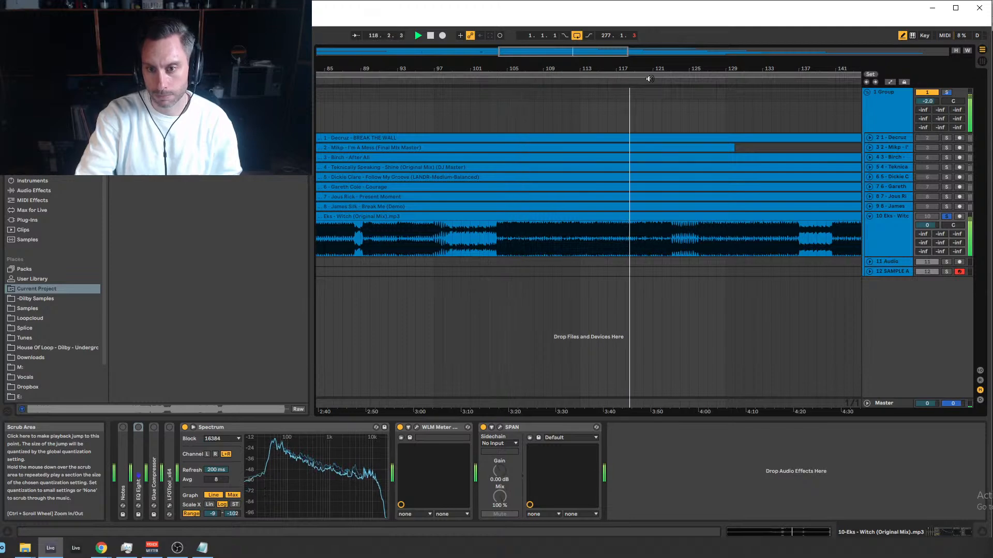
click(670, 80)
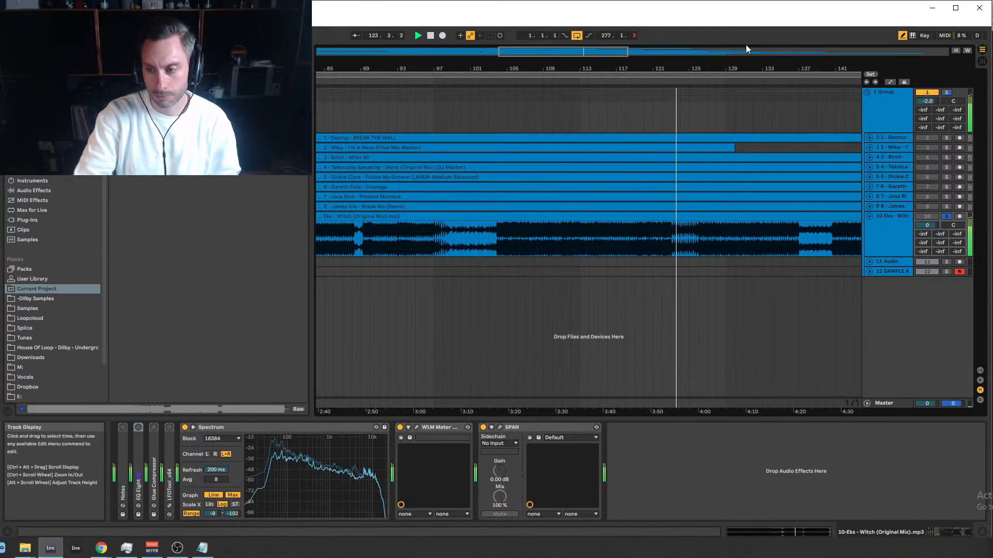
click(701, 82)
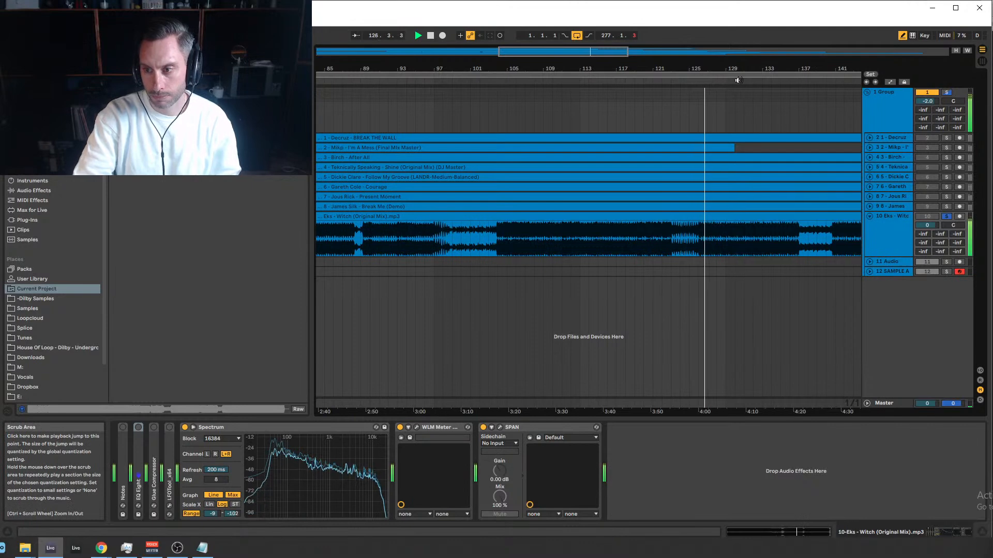
drag(666, 69, 618, 44)
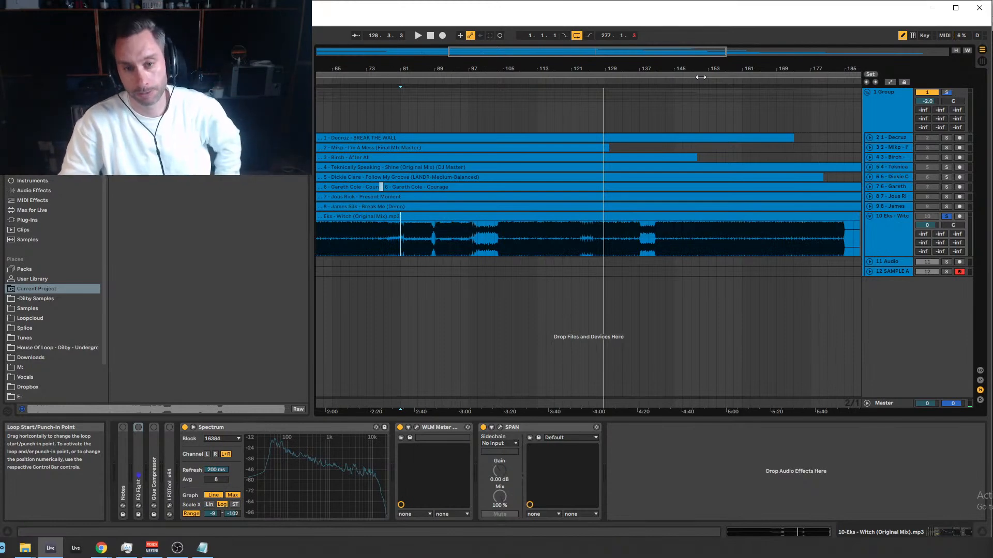
Highlight bars 33 to 61 and bars 37 to 45 of the Witch clip.
double_click(541, 52)
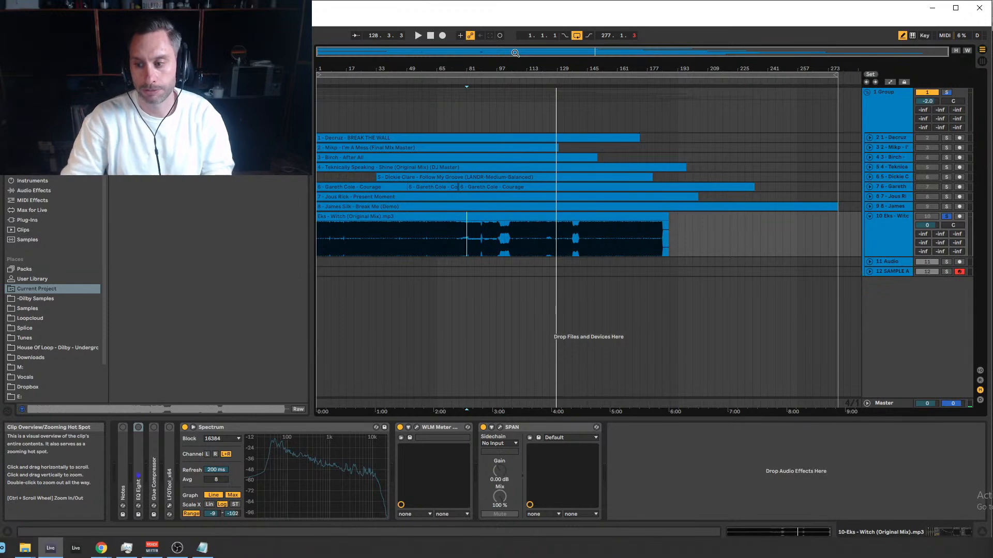
drag(376, 236, 416, 233)
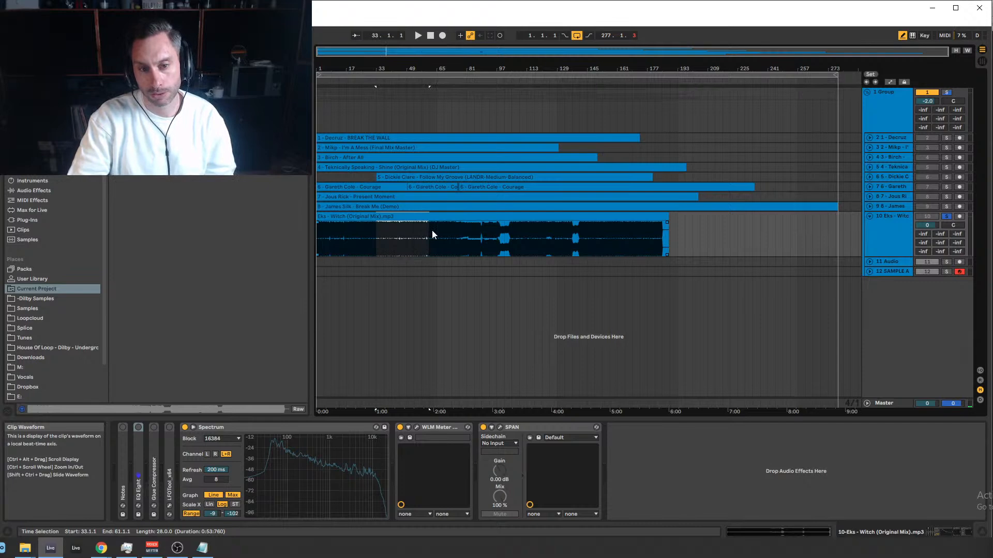
drag(399, 234, 385, 236)
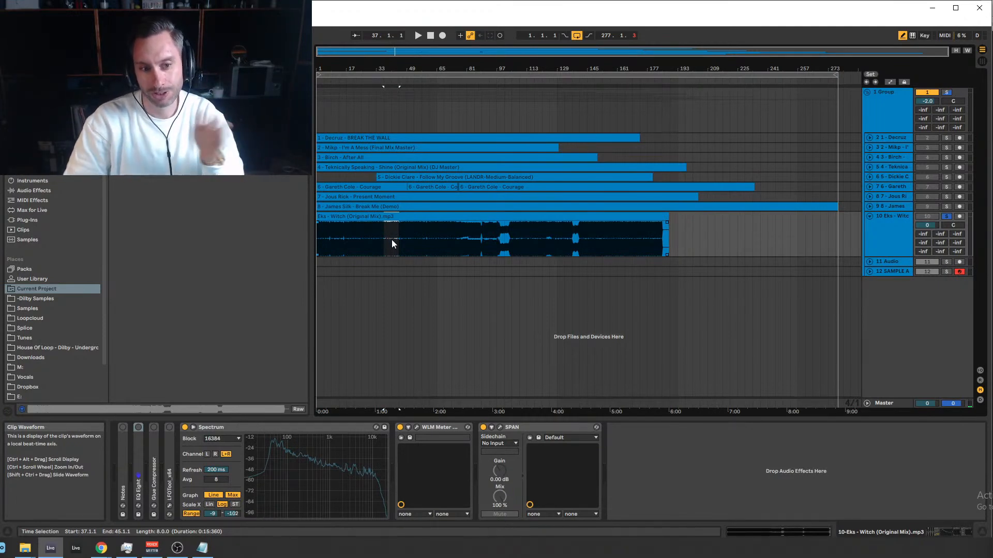
Audition the Witch intro from bars 14 and 13, replay the short gap after bar 15, and stop playback.
drag(323, 55, 323, 124)
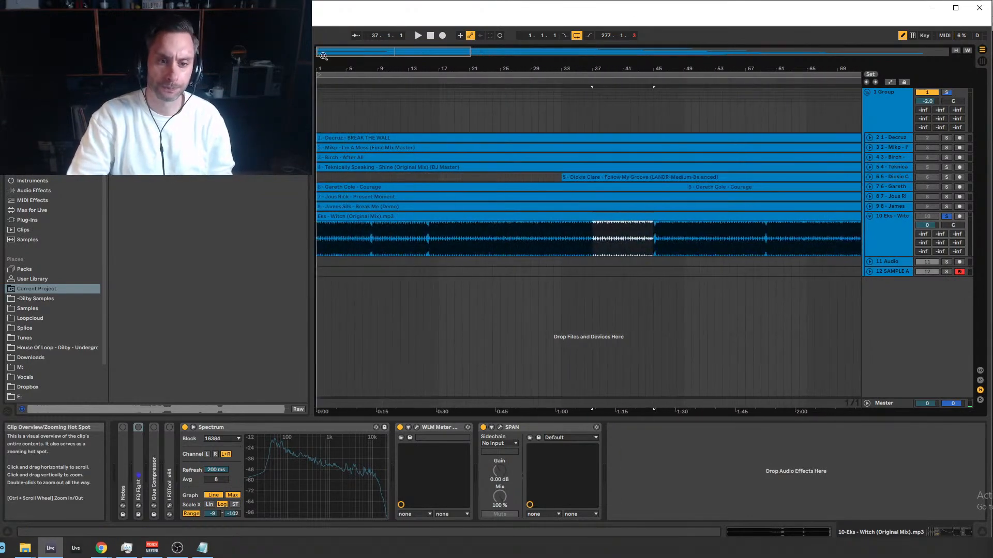
click(415, 237)
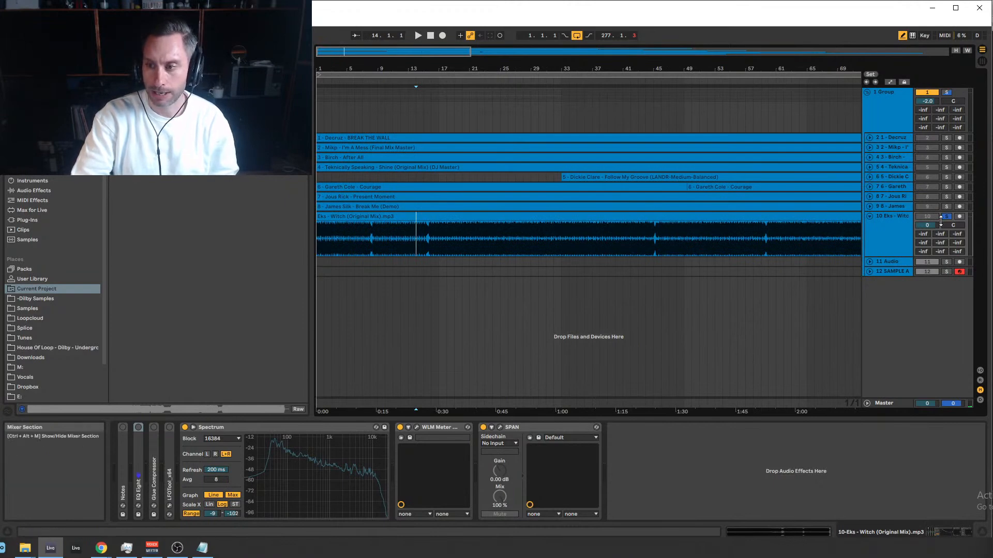
key(space)
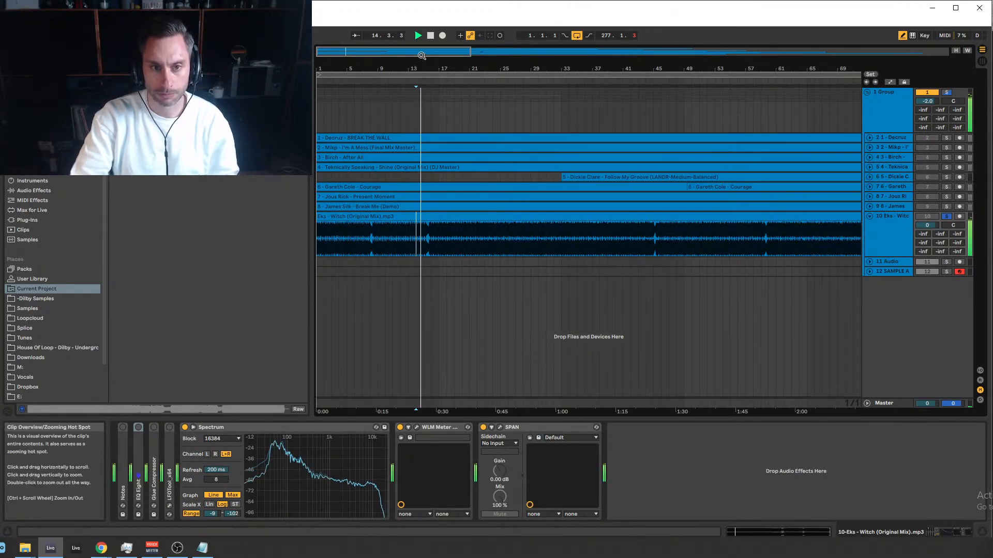
key(space)
click(393, 238)
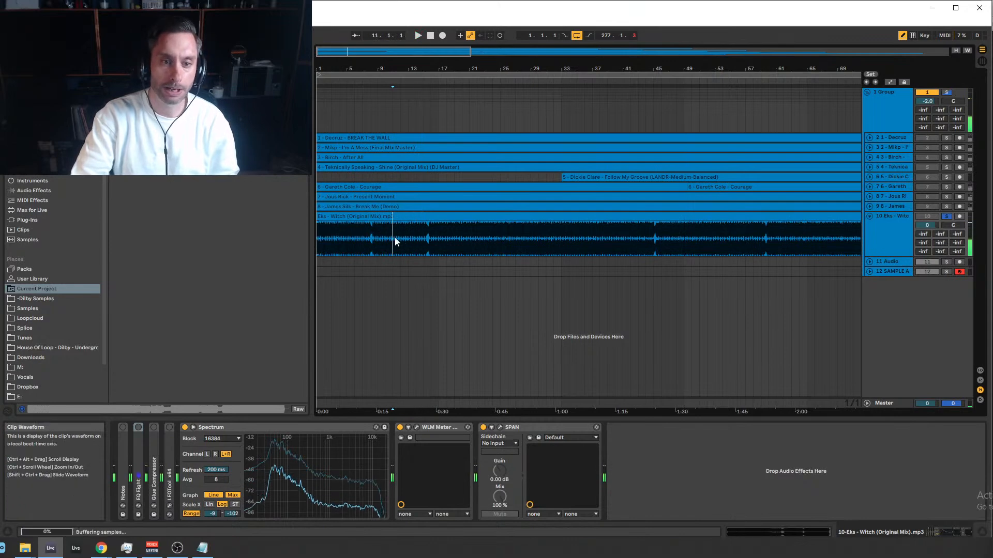
click(409, 236)
key(space)
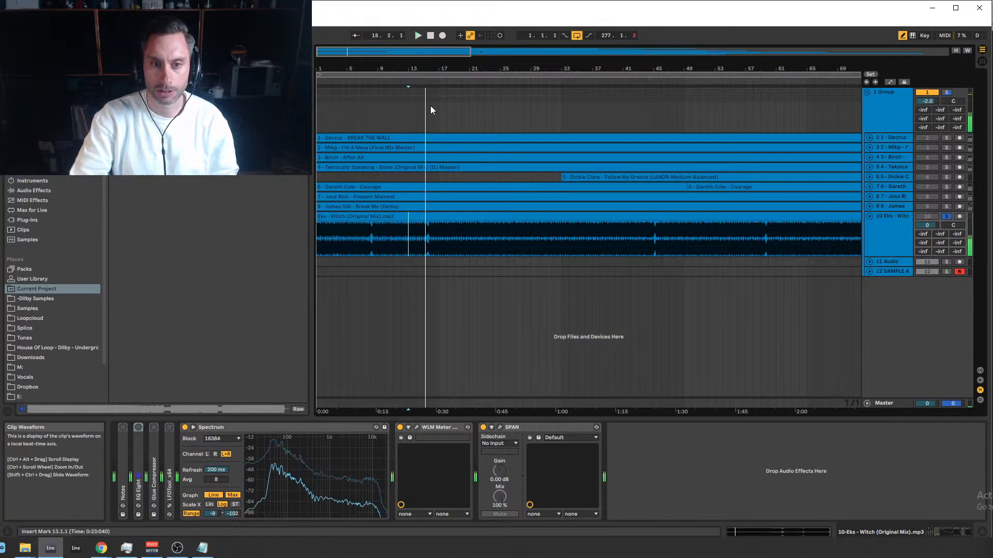
ctrl+scroll(517, 112, up, 3)
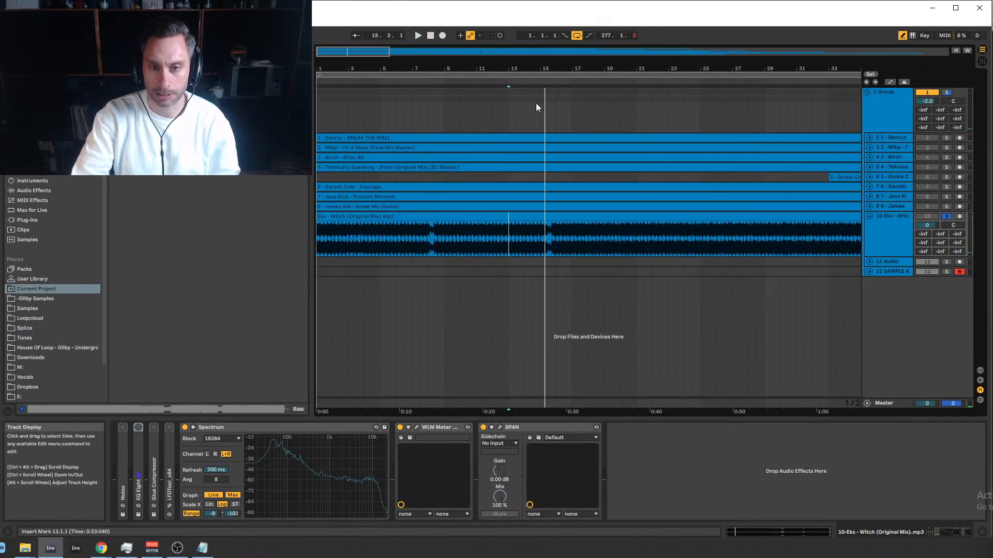
click(541, 81)
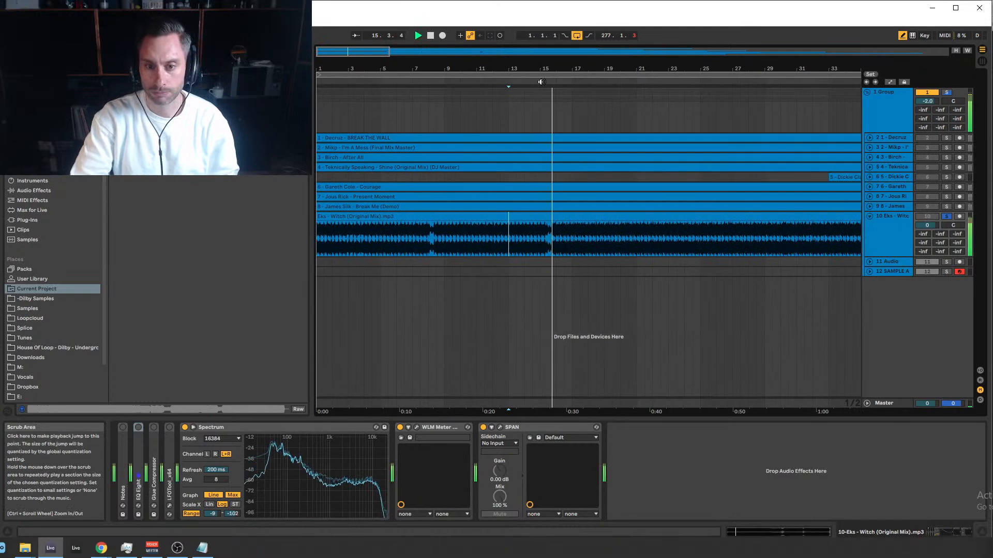
drag(378, 52, 483, 53)
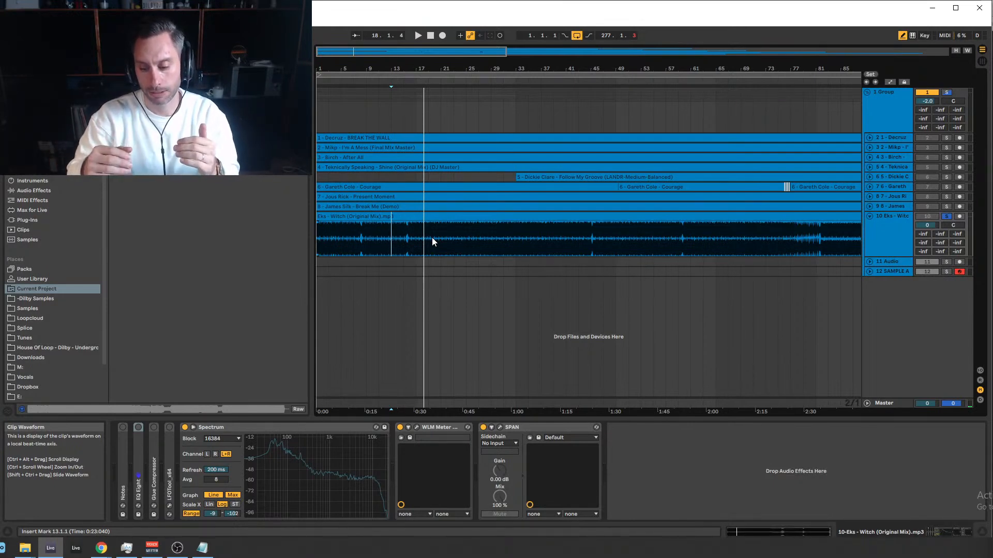
Highlight bars 11 to 15 of the Witch clip, mark bar 15, and highlight the single bar from 19 to 20.
drag(376, 231, 398, 233)
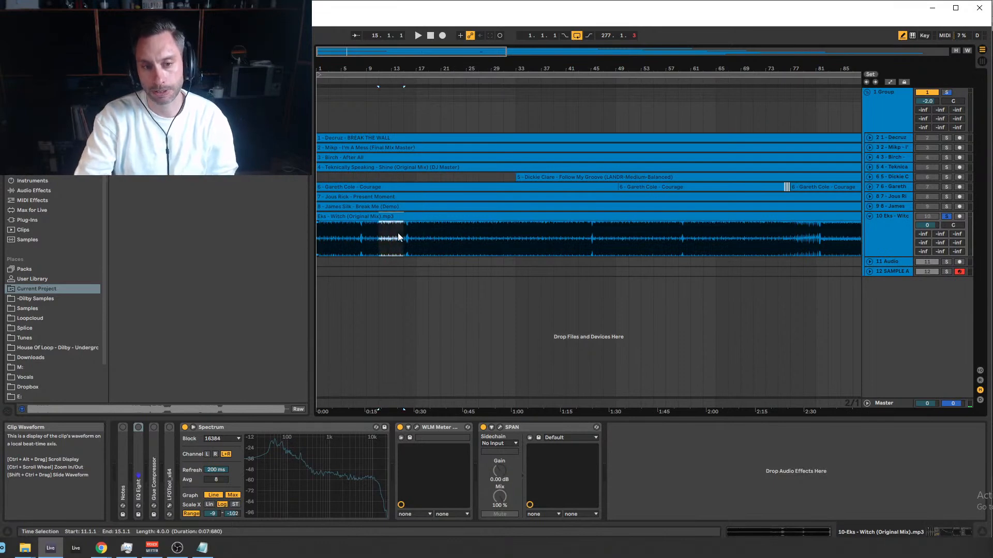
click(409, 241)
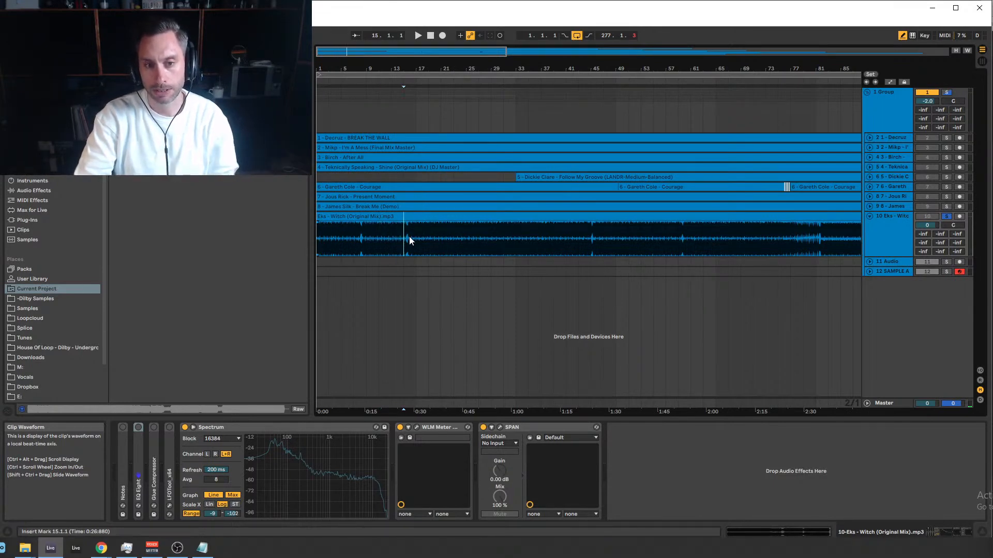
drag(454, 51, 454, 77)
drag(396, 52, 377, 52)
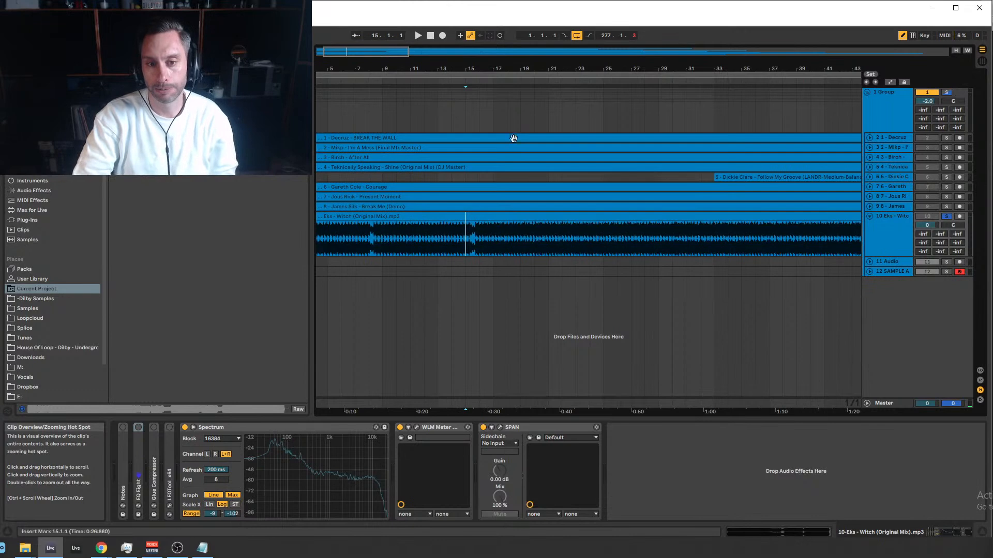
drag(515, 250, 532, 250)
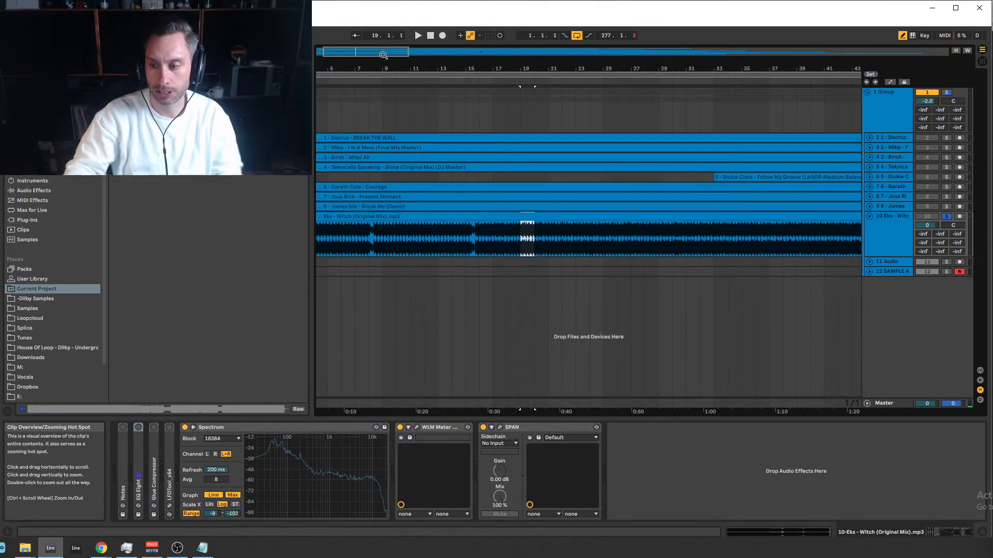
Audition the Witch clip from bar 27 and restart playback from bar 31.
drag(376, 55, 376, 26)
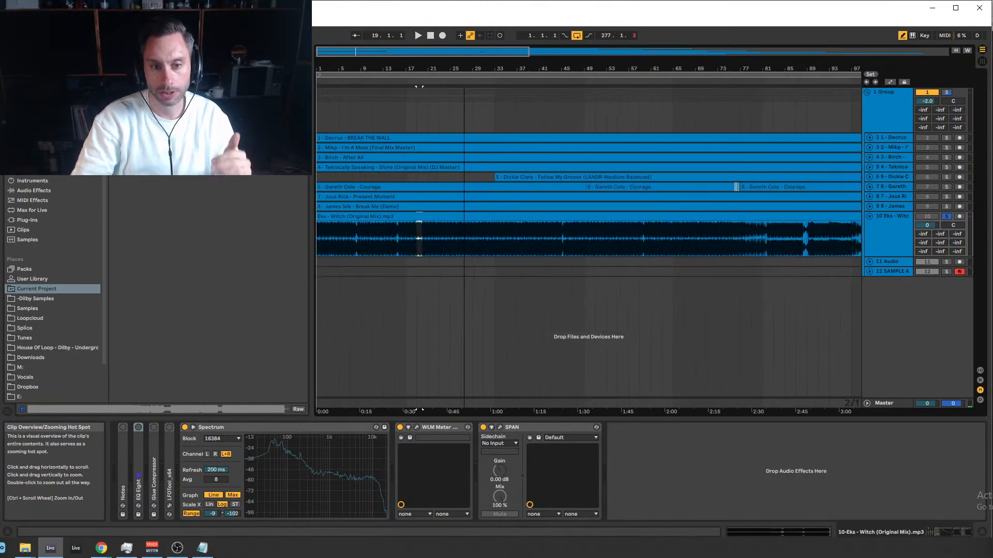
click(432, 237)
click(466, 242)
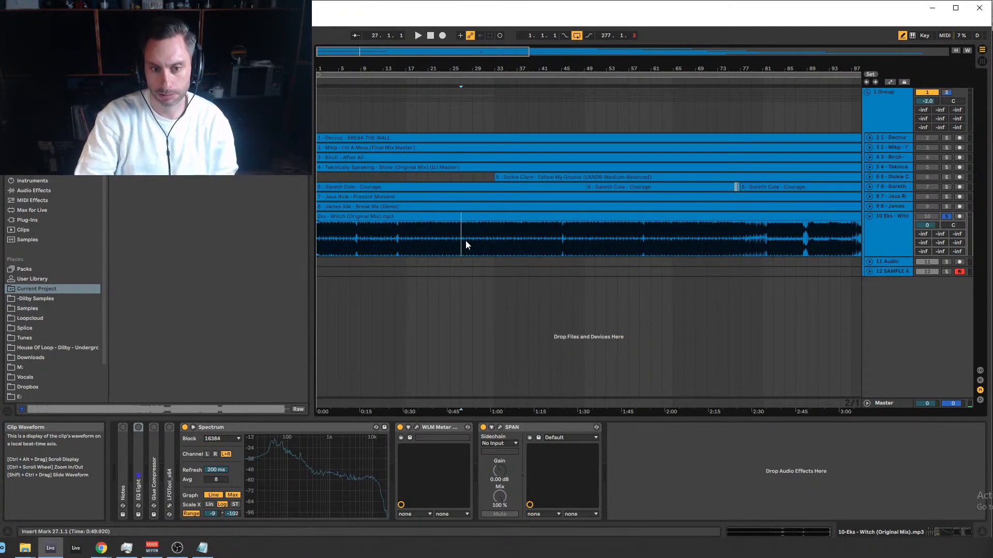
key(space)
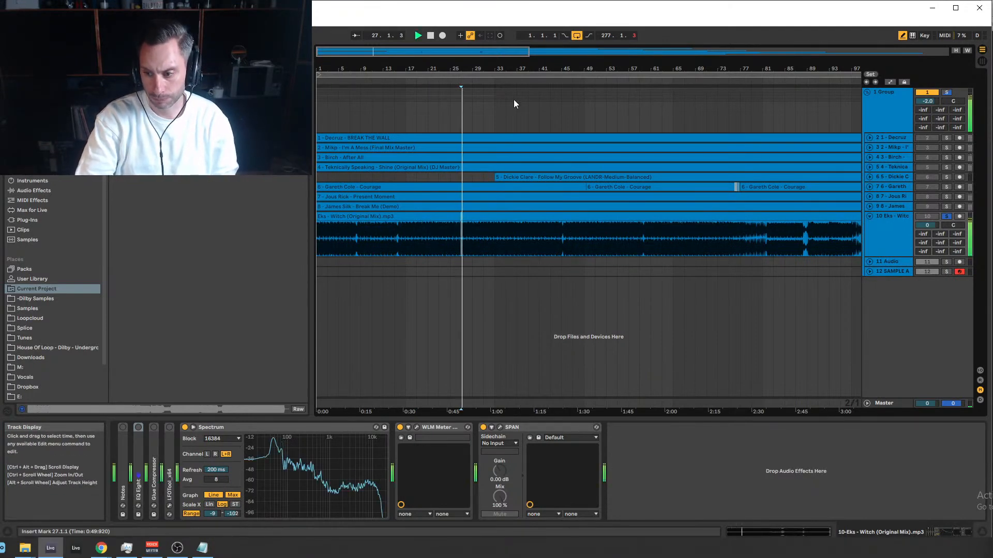
click(486, 246)
key(space)
key(space)
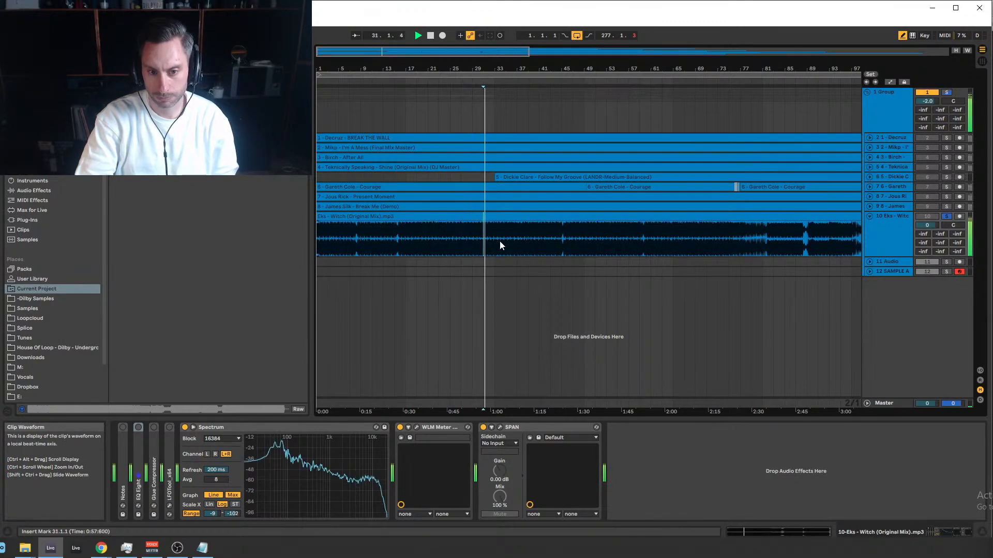
Continue auditioning Witch from about bar 36 and from bar 43, and stop playback.
click(511, 246)
key(space)
key(space)
click(551, 247)
key(space)
key(space)
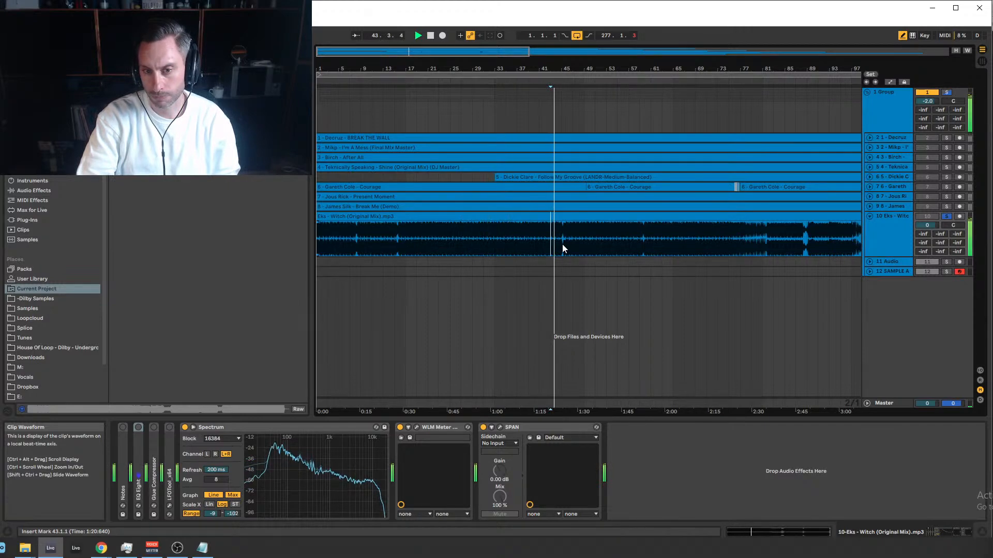
key(space)
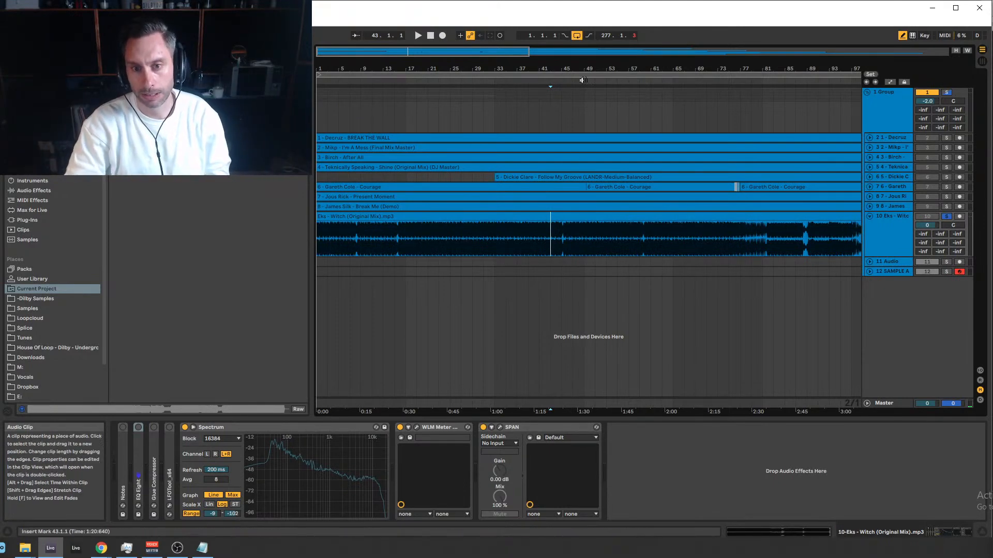
Replay Witch from bar 43, audition it from about bar 45 and from bar 49, and stop playback.
key(space)
drag(509, 52, 510, 75)
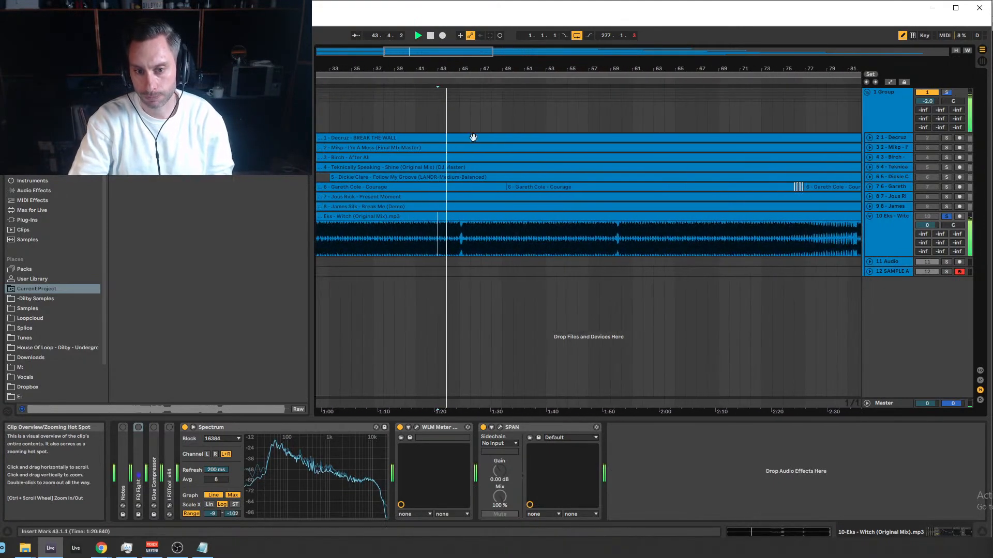
click(465, 238)
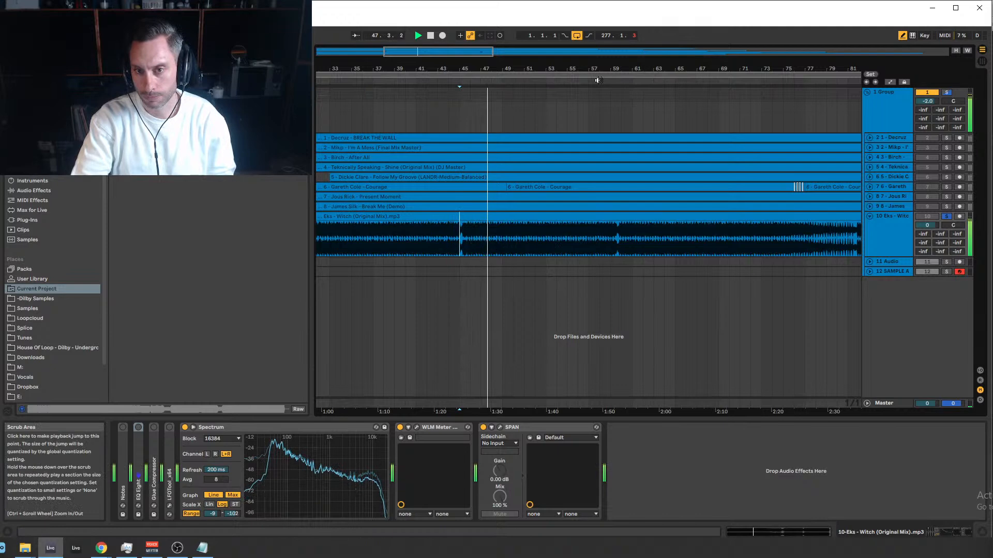
click(500, 238)
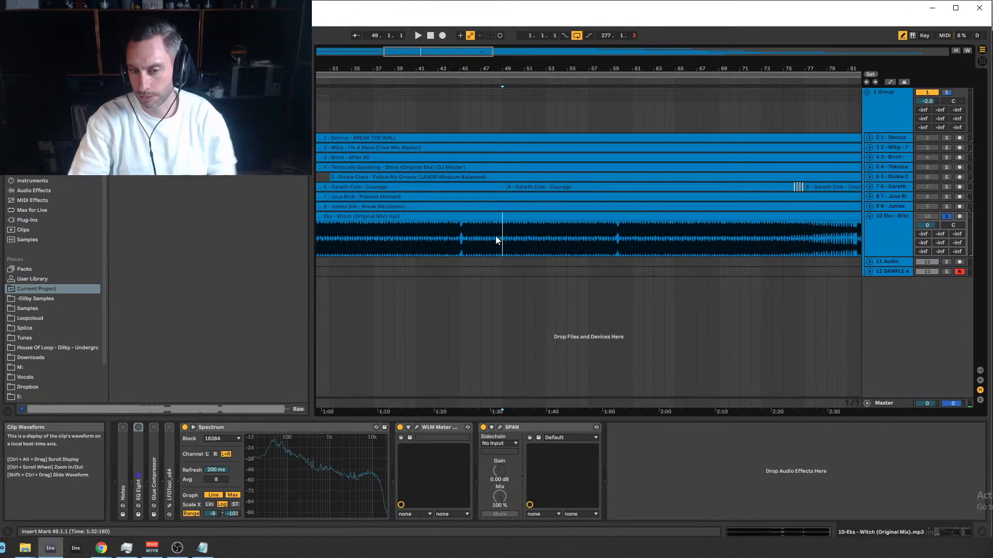
key(space)
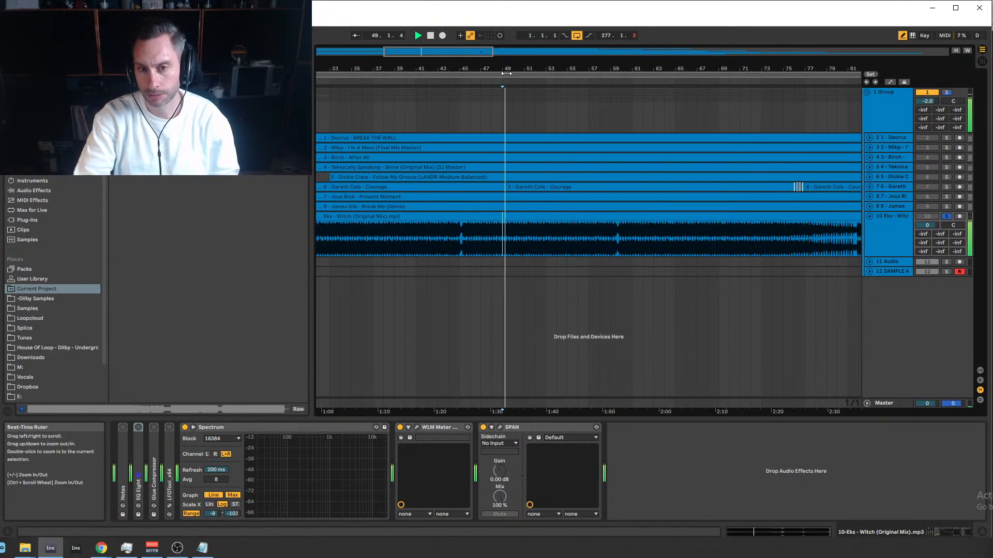
key(space)
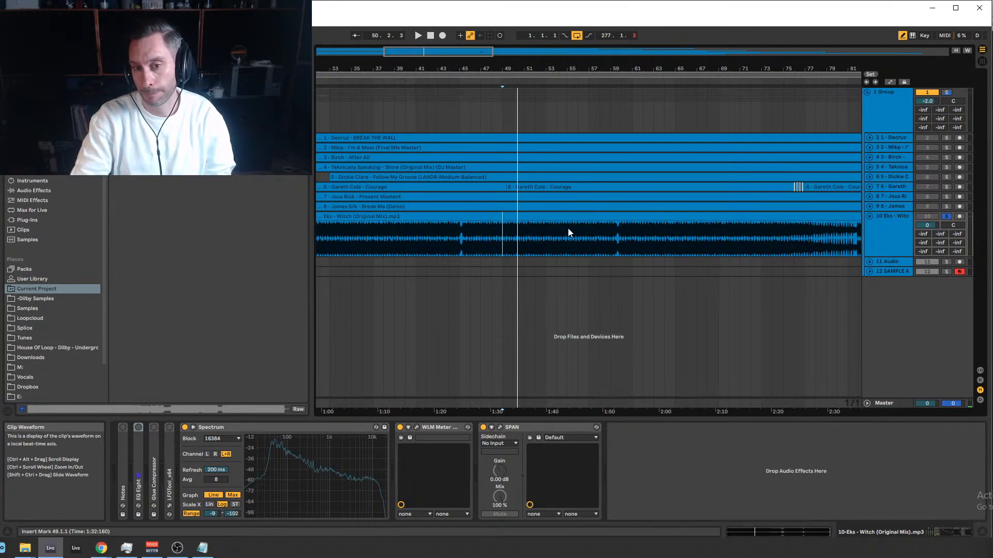
Audition the Witch section around bar 59 and highlight bars 66 to 70 of the clip.
drag(472, 54, 472, 55)
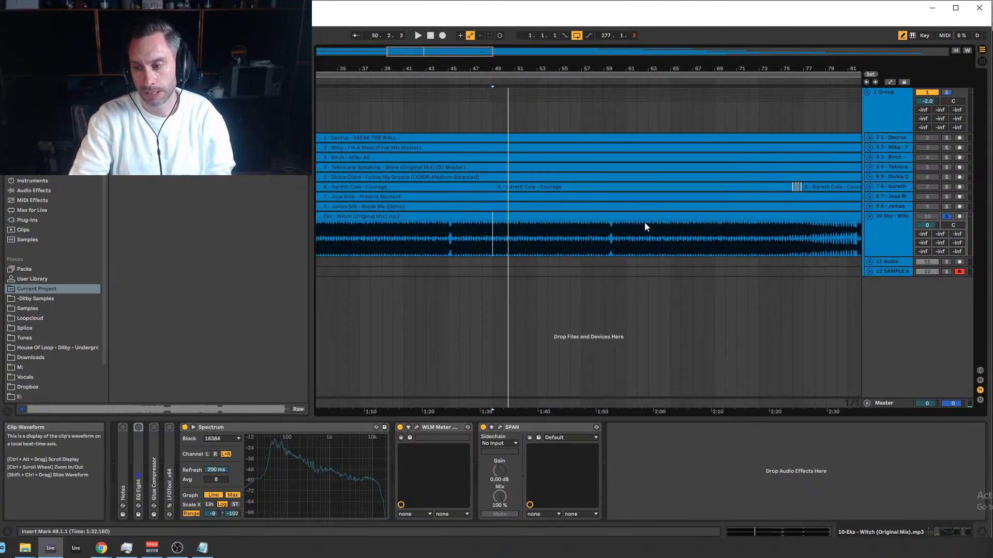
click(600, 83)
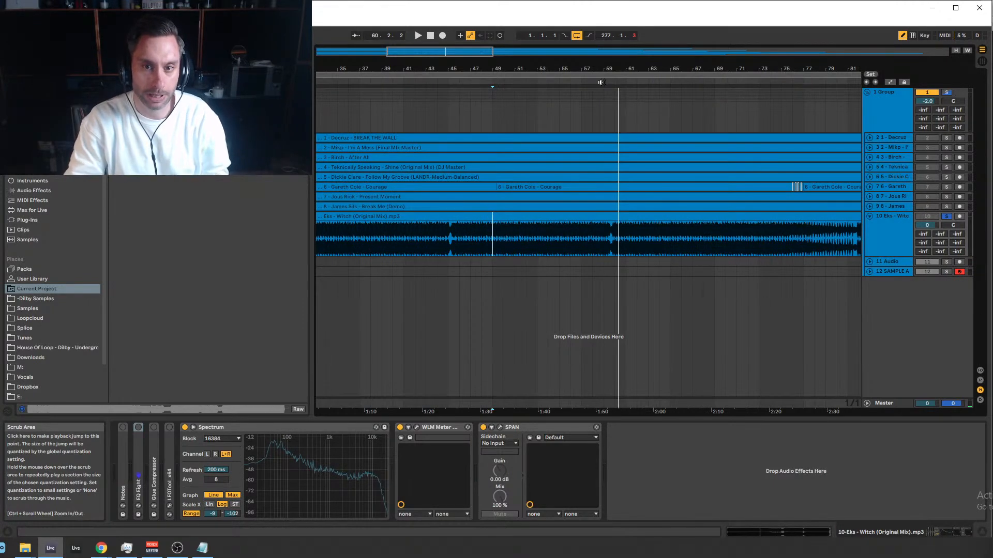
drag(427, 52, 473, 41)
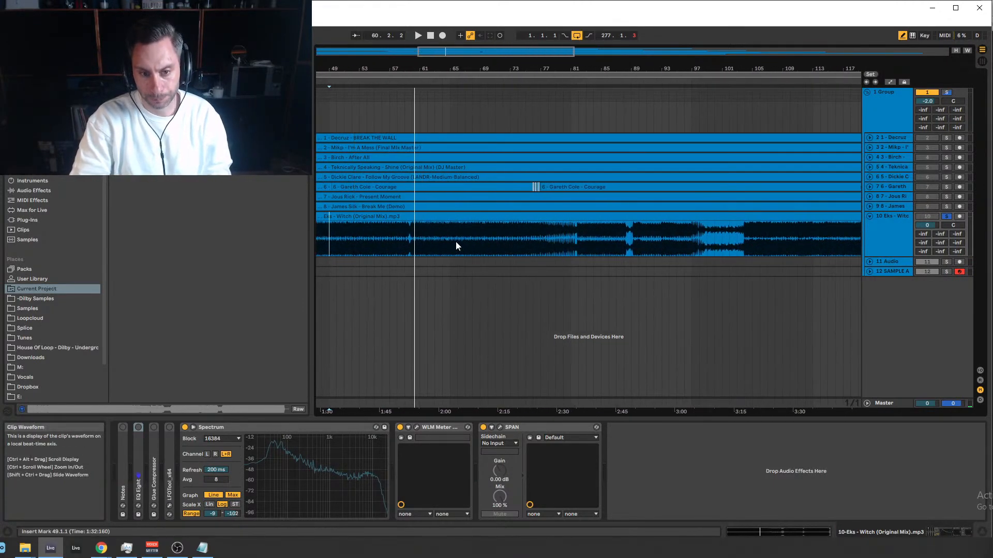
drag(457, 240, 491, 244)
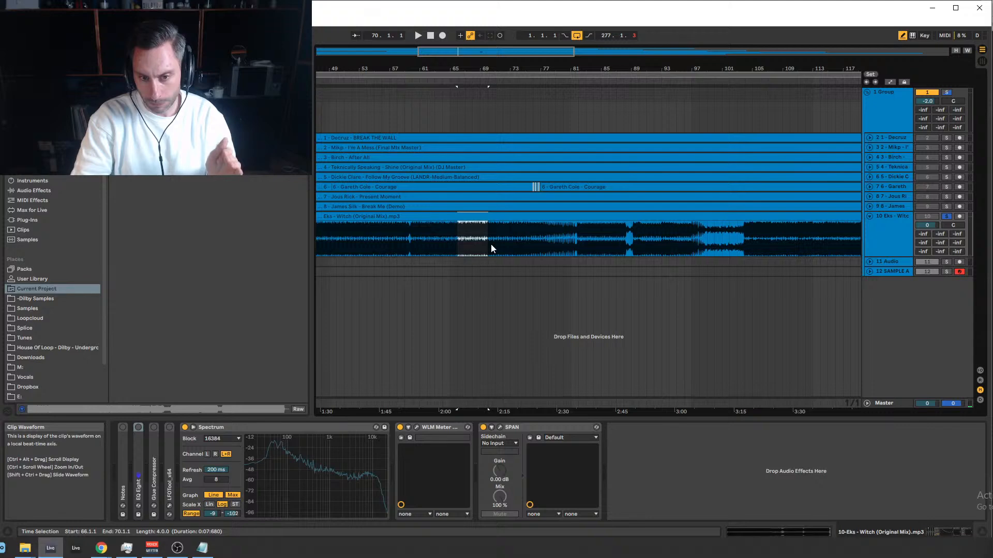
Audition Witch from about bar 73, jumping ahead to about bars 81 and 89, and stop playback.
click(512, 79)
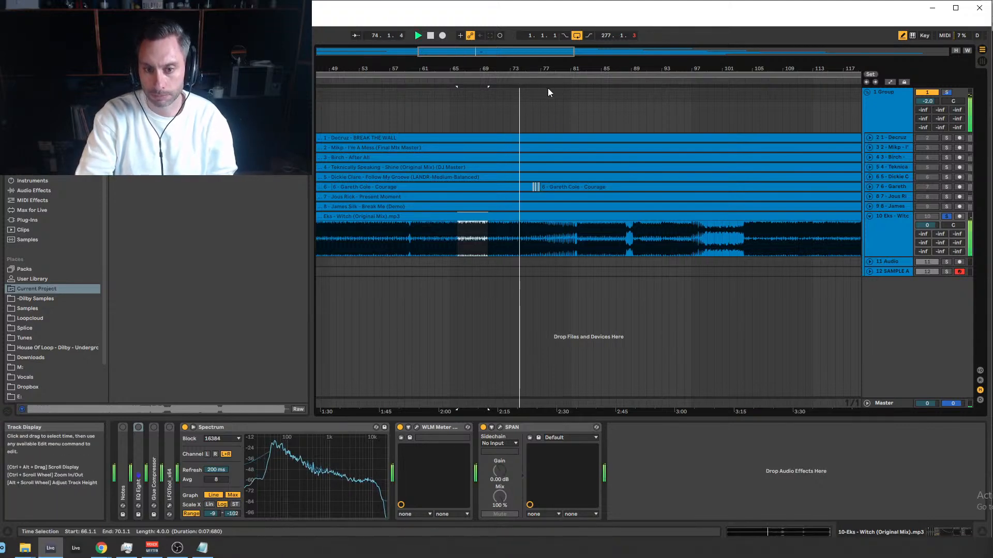
click(583, 81)
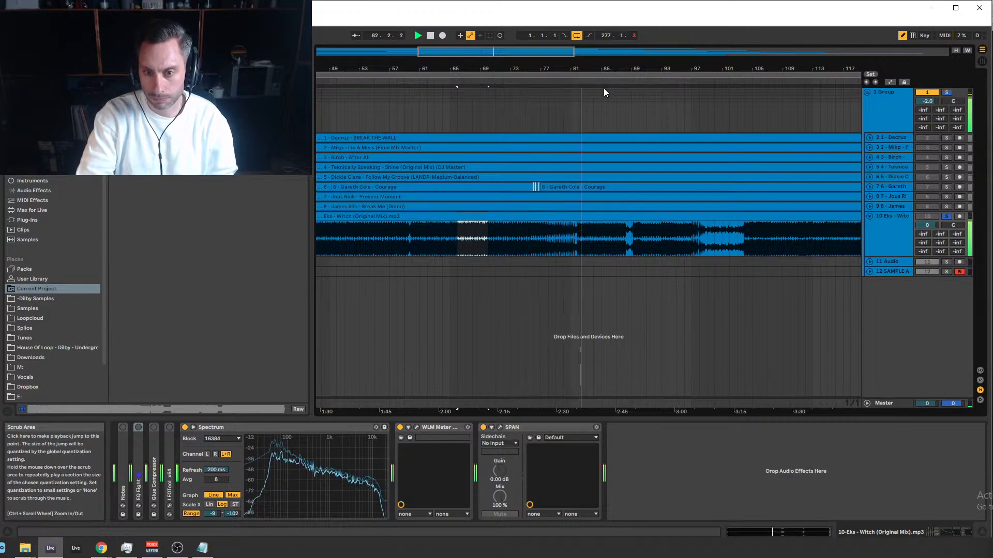
click(637, 82)
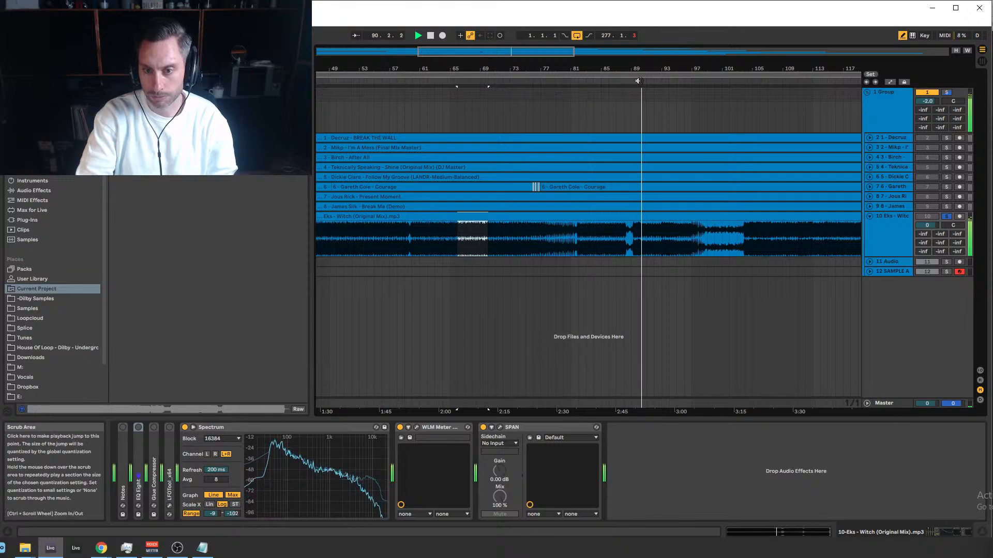
drag(646, 55, 635, 38)
key(space)
Audition Witch briefly around bar 70, mark bar 69, and highlight bars 67 to 71 of the clip.
click(533, 84)
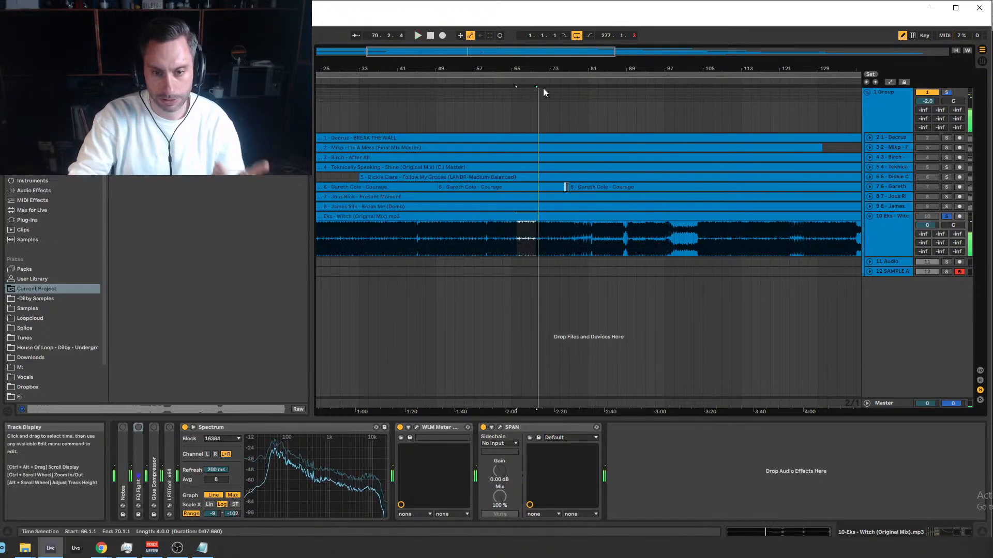
key(space)
click(533, 242)
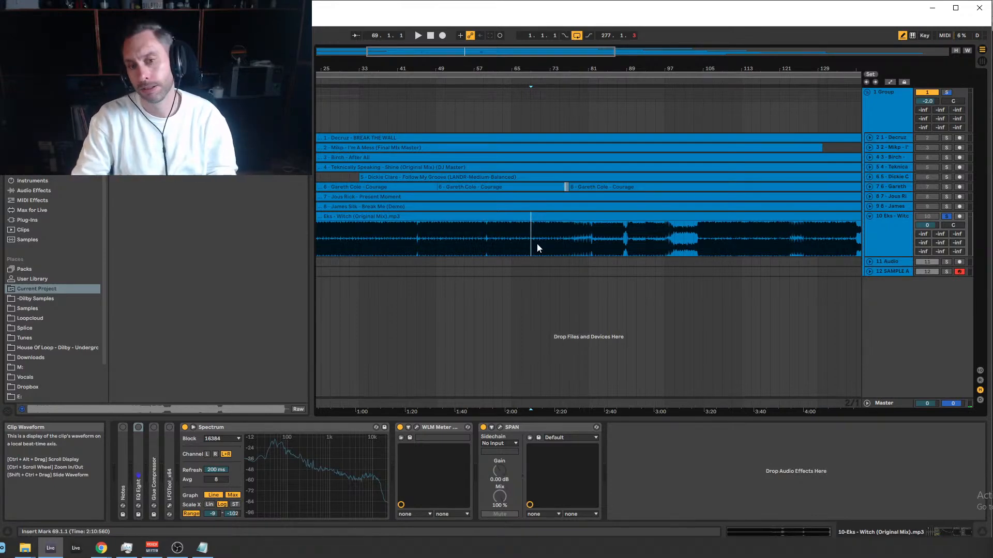
drag(524, 238, 541, 240)
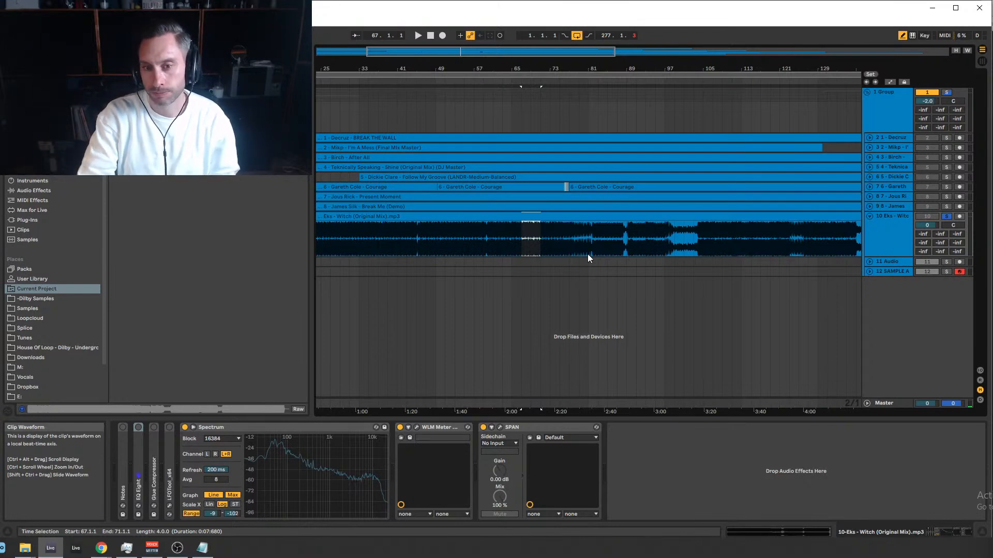
Audition Witch from bars 85 and 89, and highlight bars 89 to 91 of the clip.
click(610, 240)
key(space)
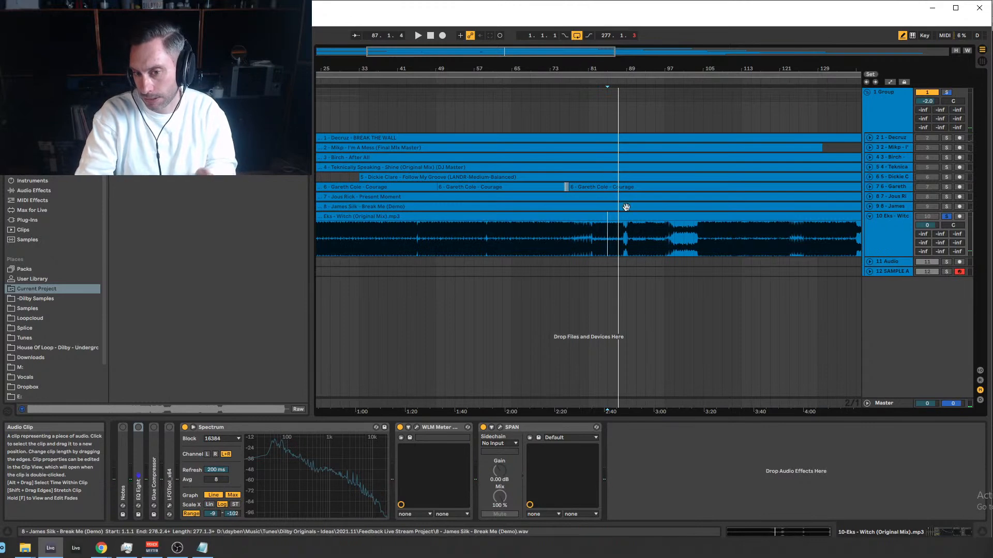
click(626, 240)
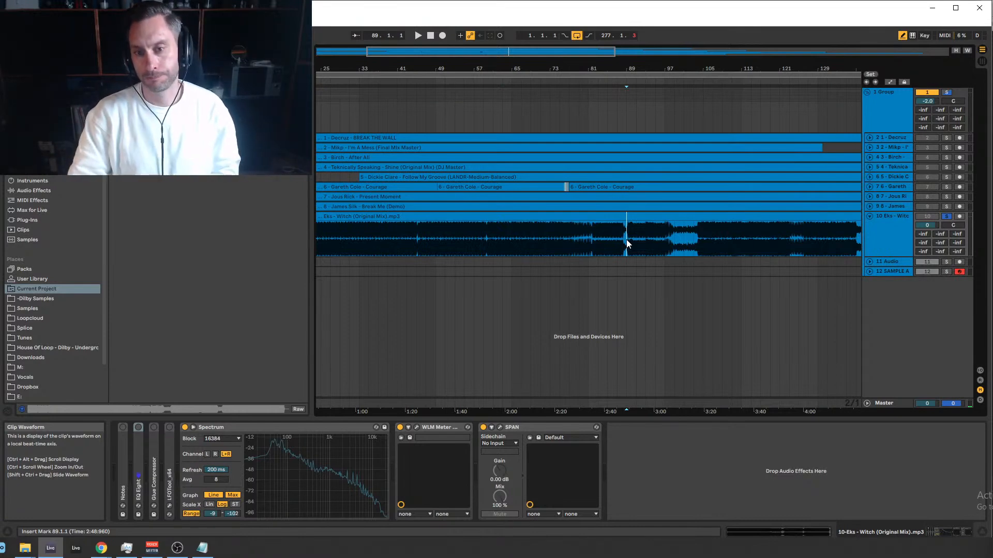
key(space)
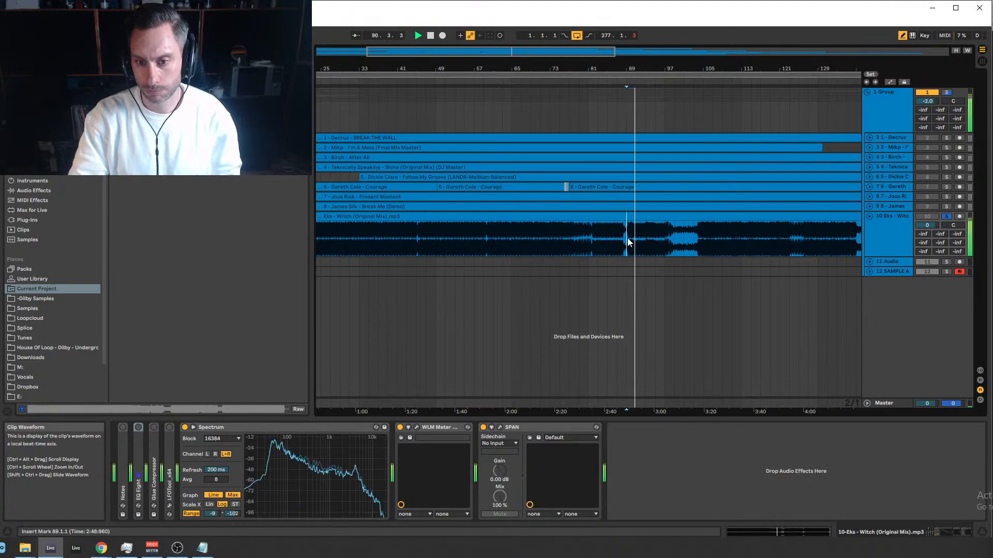
drag(628, 238, 636, 243)
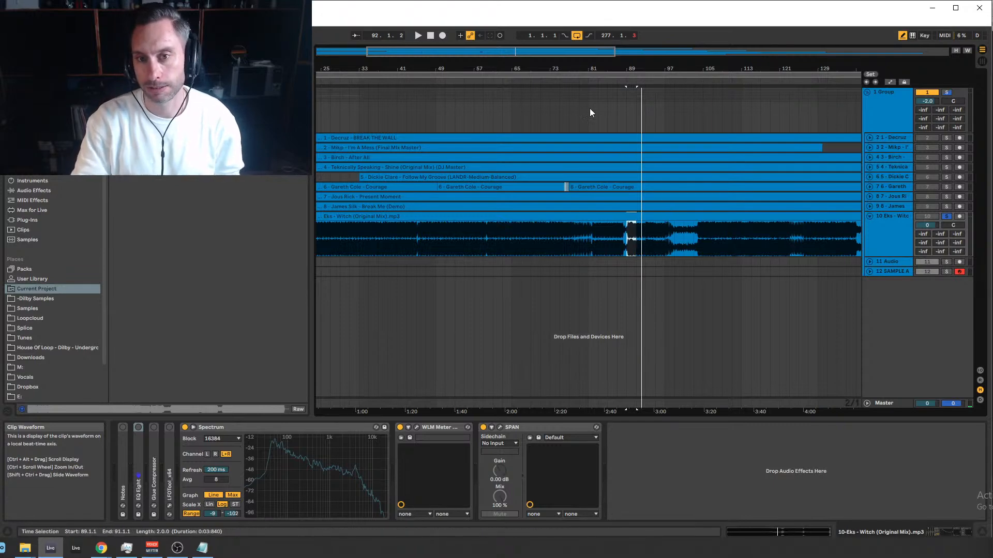
Mark bars 88 and 87 of the Witch clip, and audition the short break from bars 87 and 89.
drag(517, 51, 549, 54)
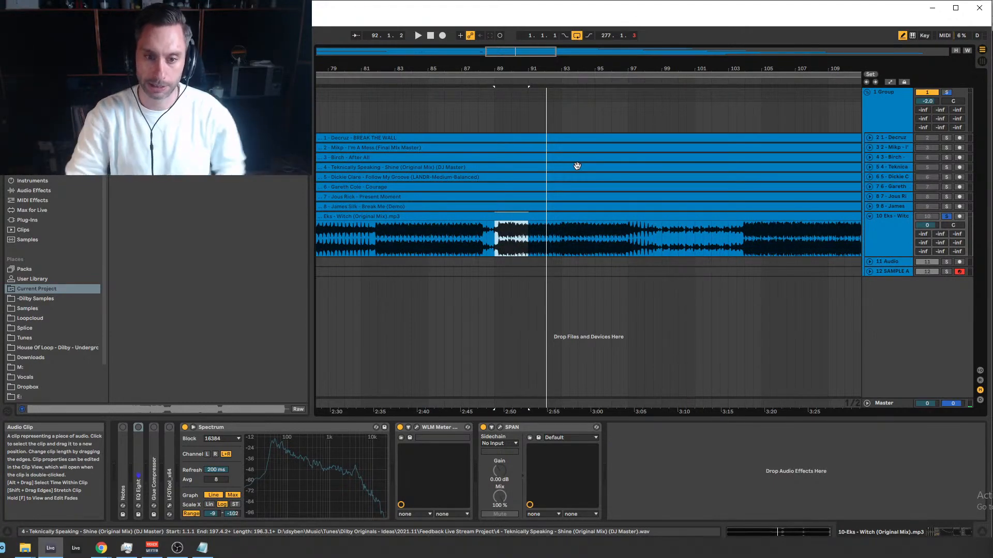
click(479, 237)
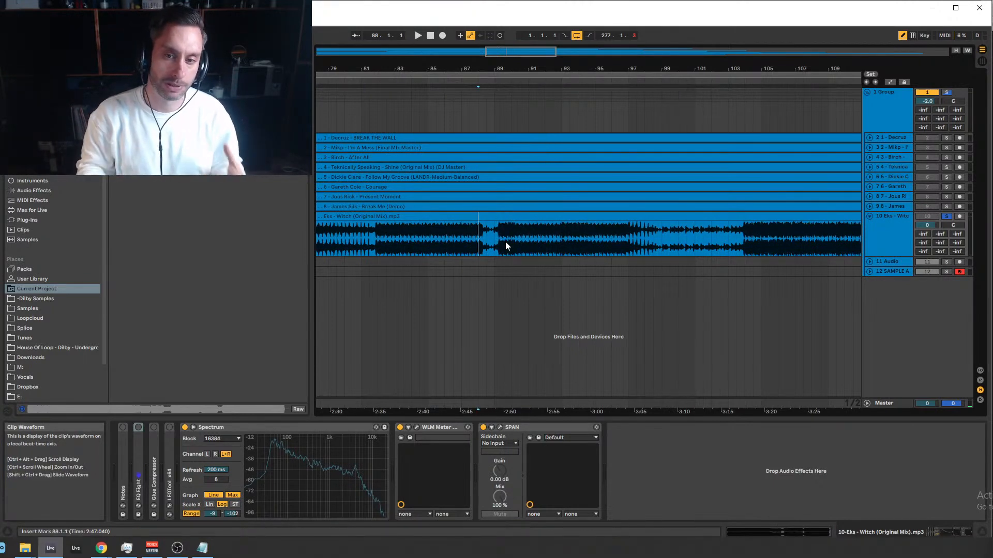
click(460, 244)
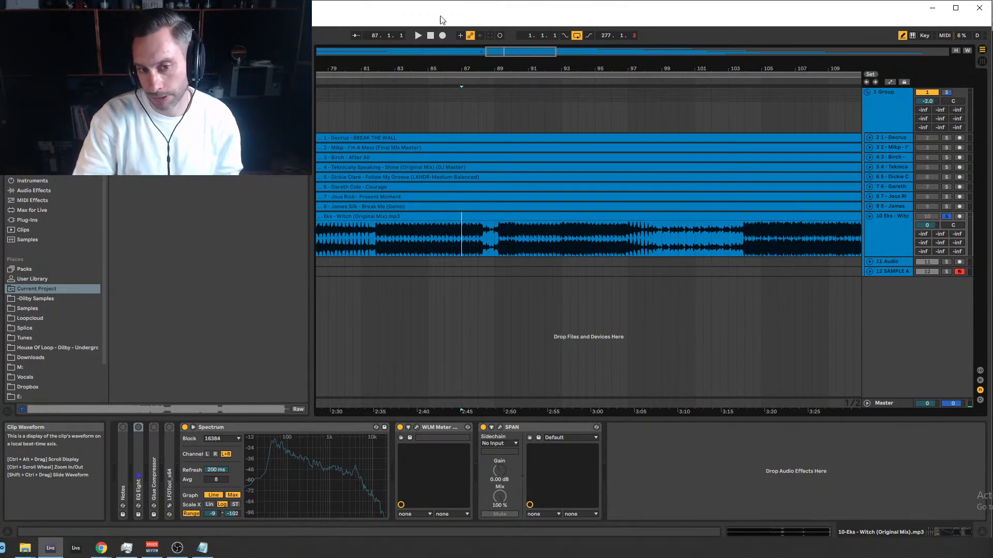
drag(496, 69, 495, 55)
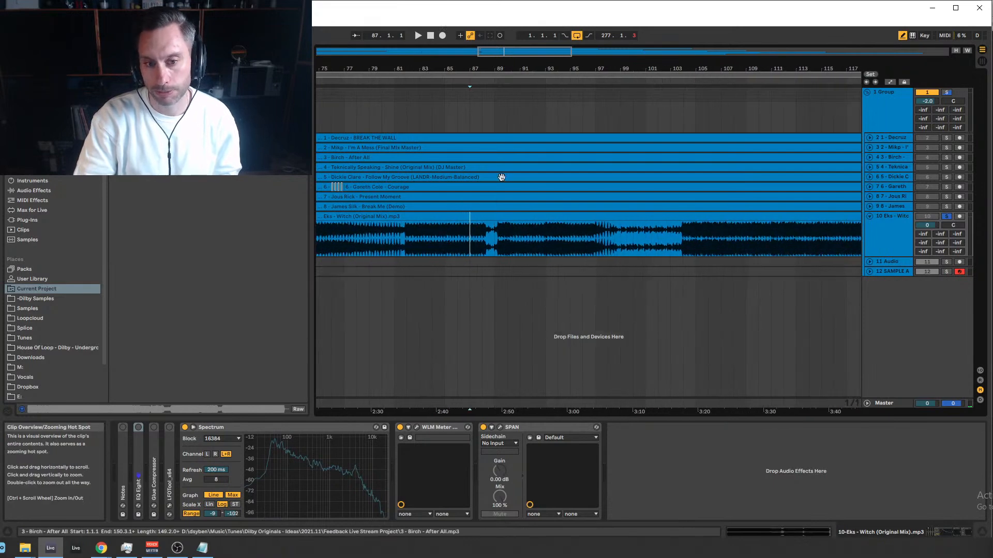
key(space)
click(497, 242)
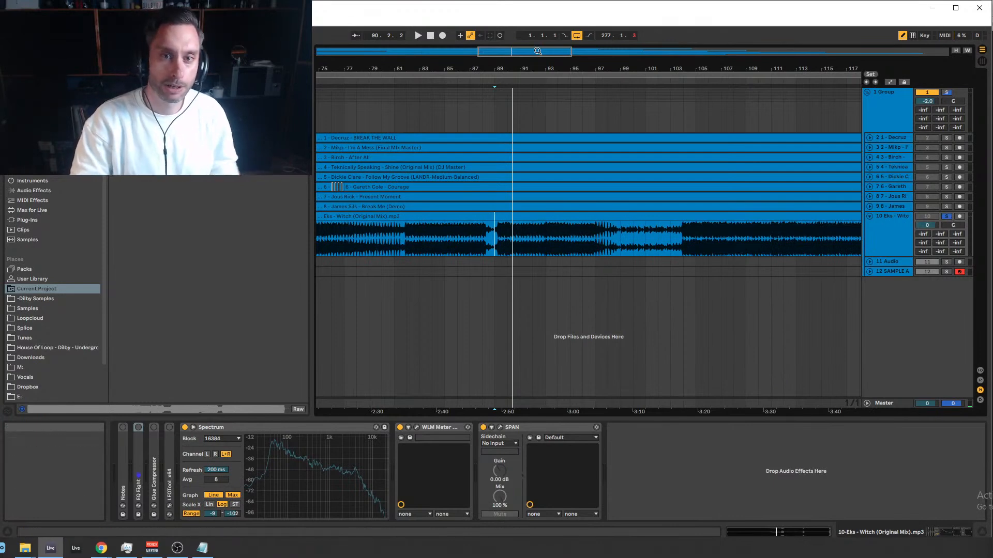
Mark bar 105 of the Witch clip, highlight bars 121 to 125 and 129 to 137, and mark bar 145.
scroll(615, 156, down, 8)
click(594, 250)
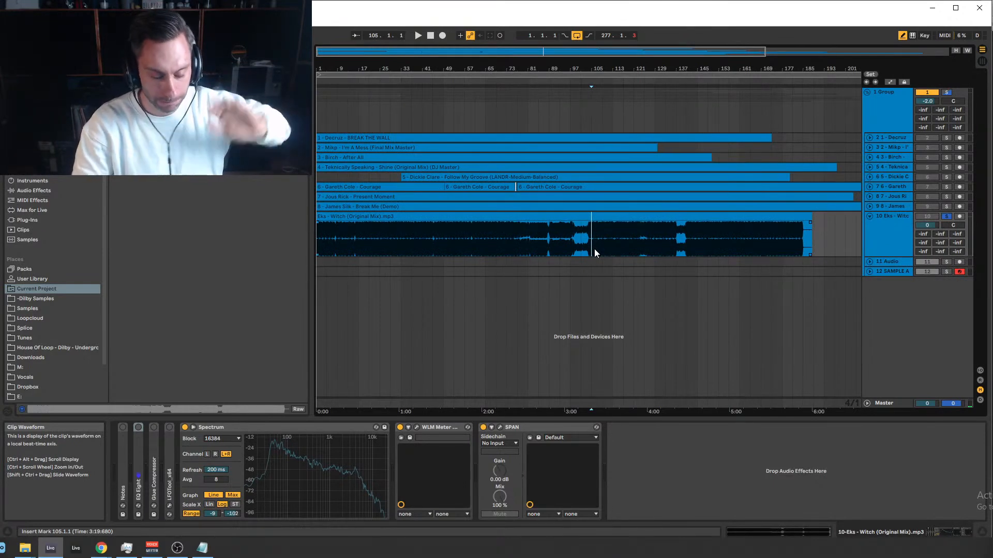
drag(607, 245, 646, 246)
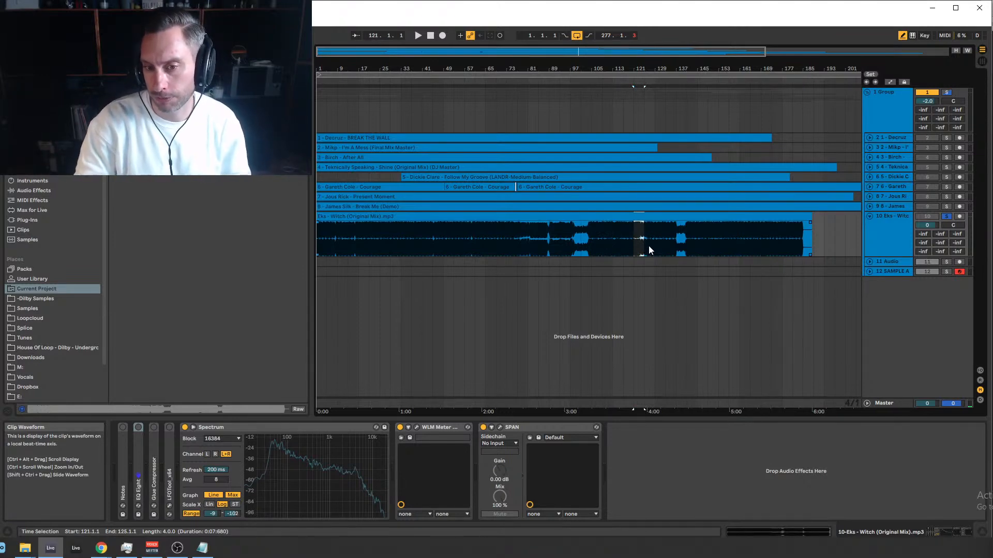
drag(655, 245, 675, 245)
drag(673, 52, 673, 36)
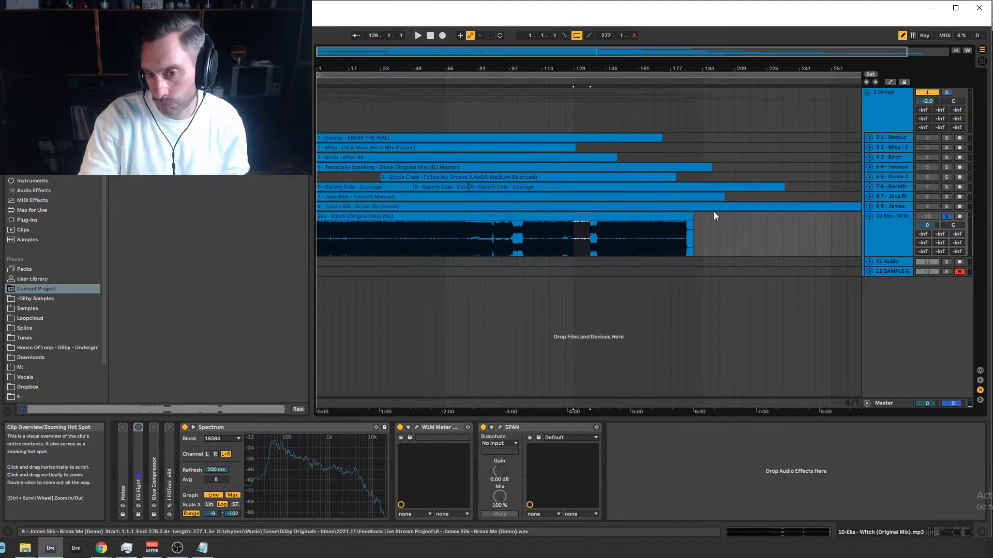
click(606, 252)
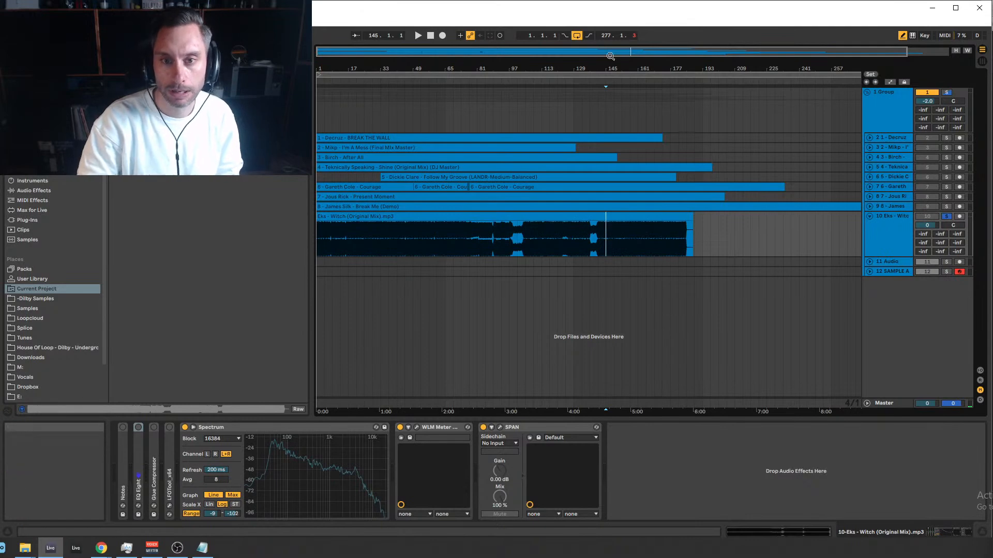
drag(608, 54, 609, 41)
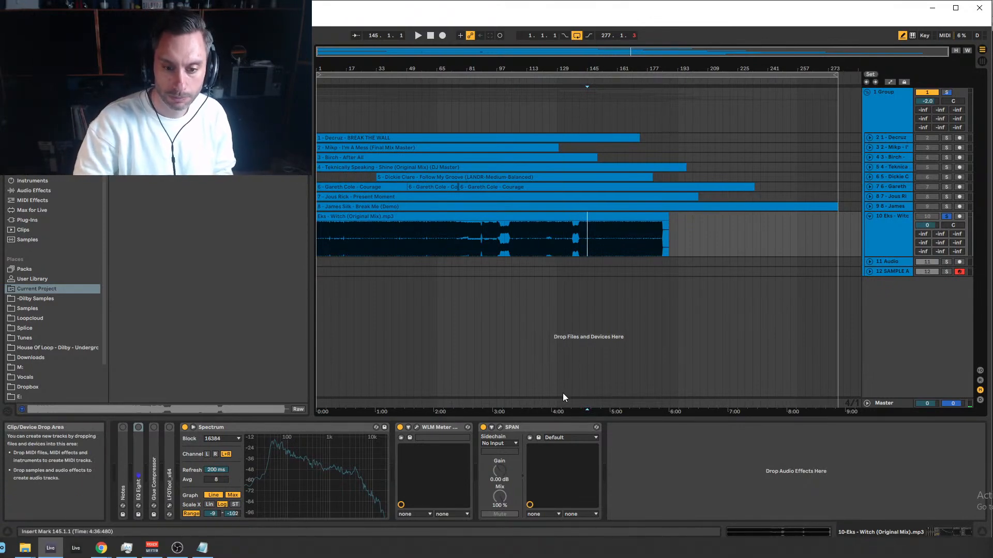
click(533, 428)
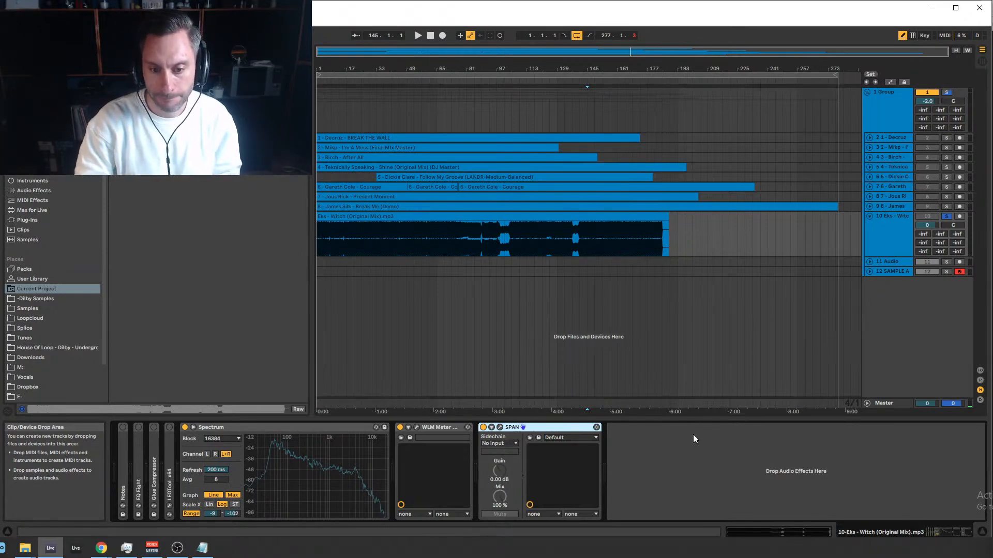
click(697, 454)
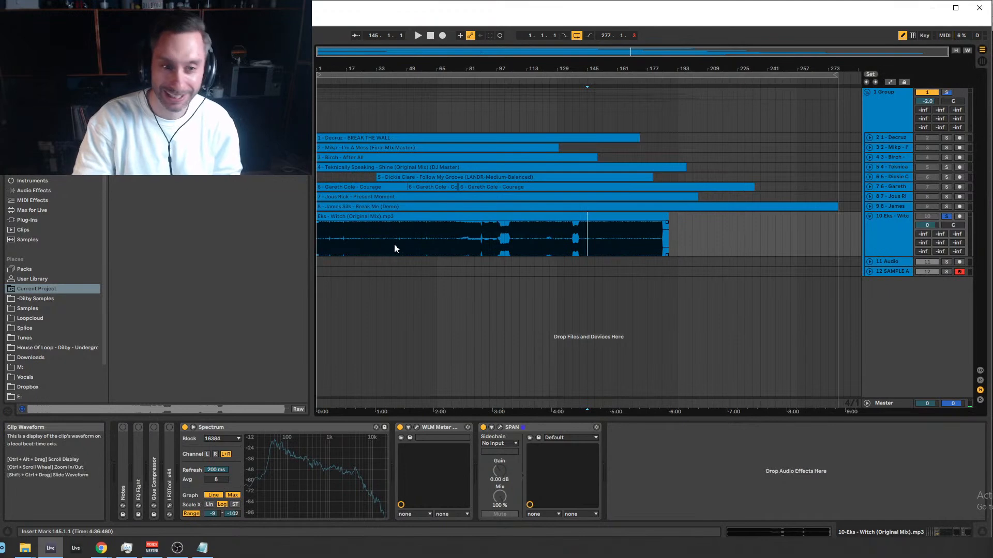
click(403, 216)
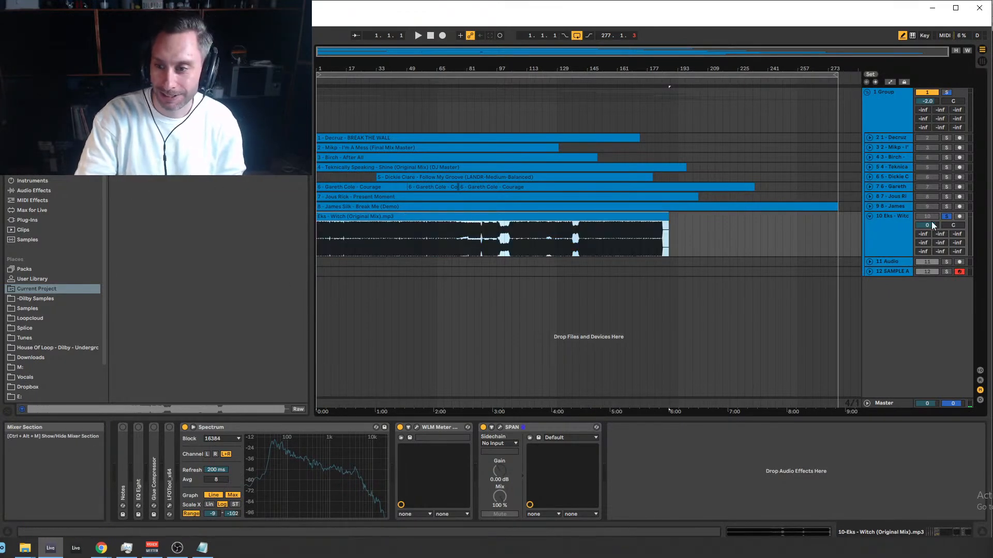
Unfold the empty audio track 11, fold the Witch track, and switch the solo to track 11.
click(870, 261)
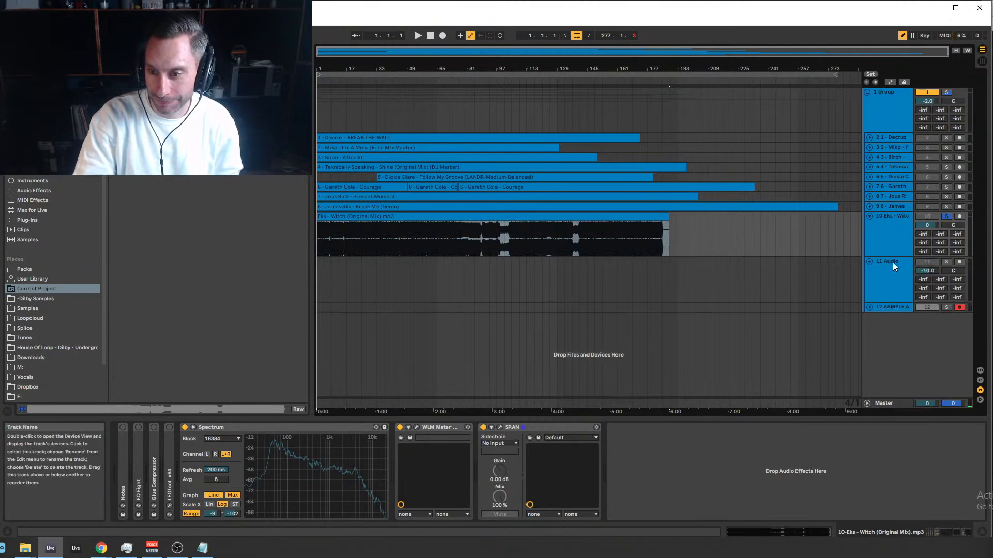
click(892, 262)
click(869, 216)
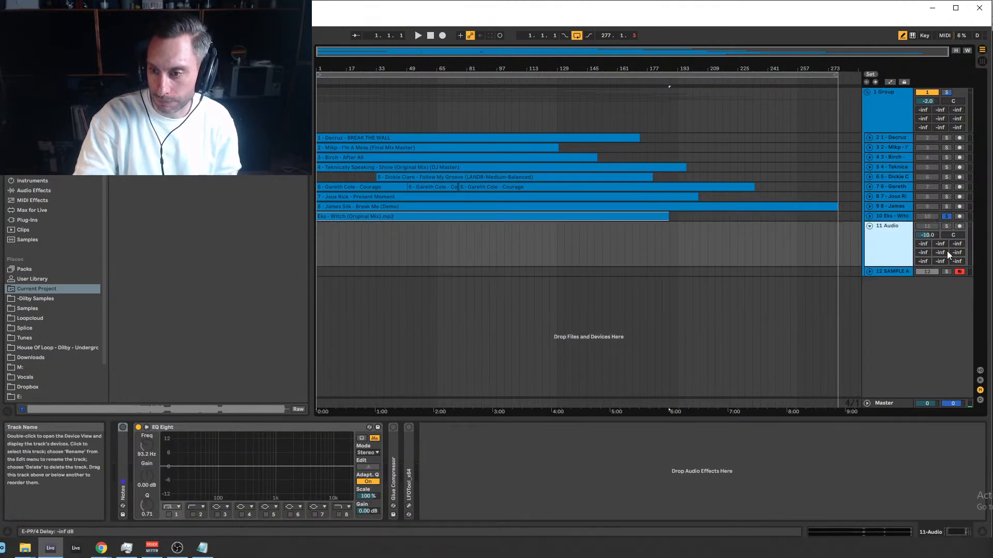
click(945, 227)
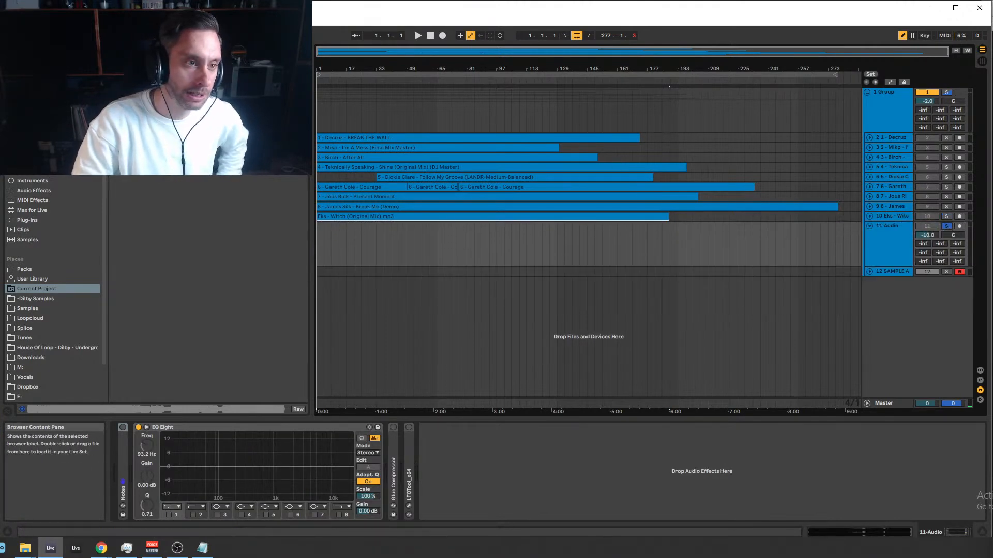
Import "WEIKUM Collab Bro_ Demo for Dilby.wav" onto audio track 11 at bar 1 and reset the track volume to 0 dB.
drag(181, 129, 317, 249)
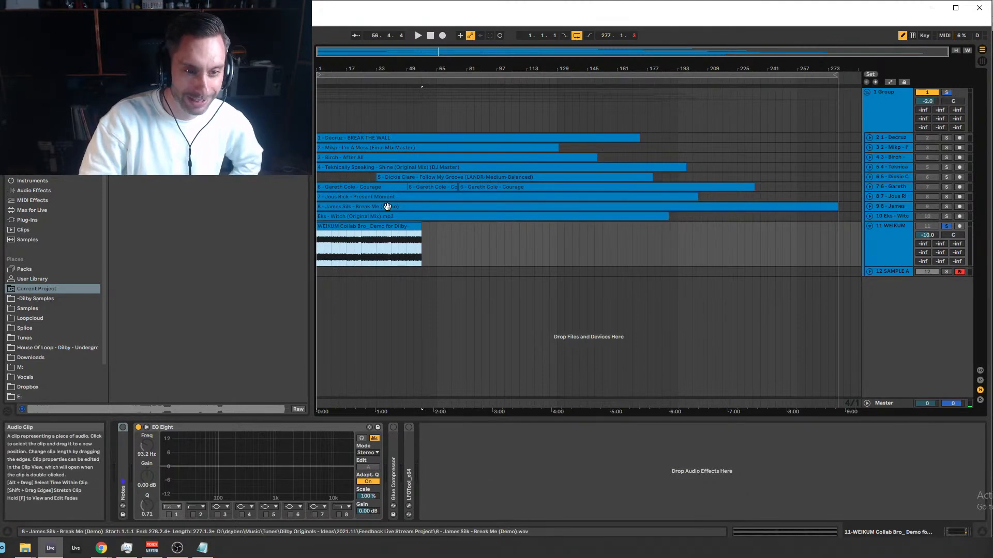
click(368, 238)
click(878, 233)
double_click(927, 235)
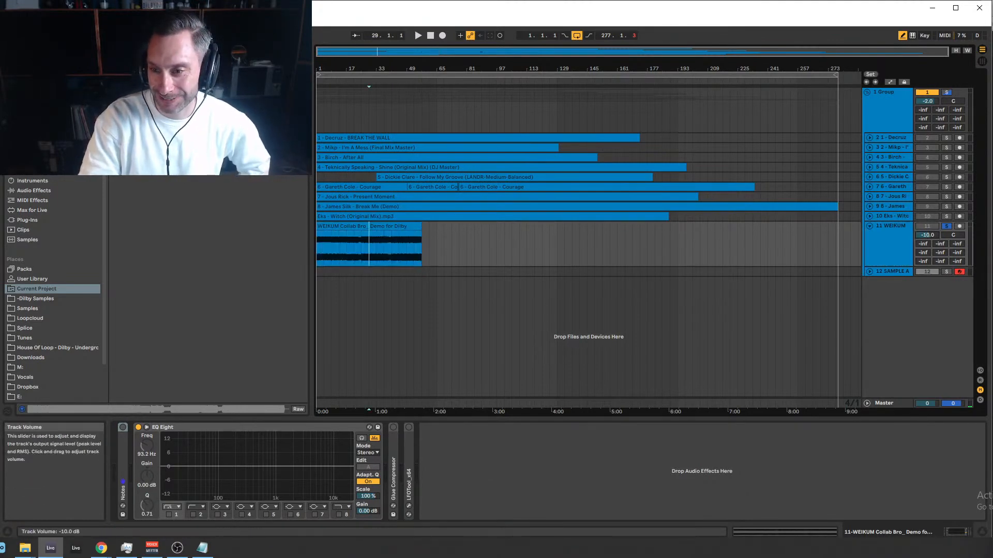
Turn off Warp for the WEIKUM demo clip and raise its clip gain to about 7.19 dB.
click(381, 226)
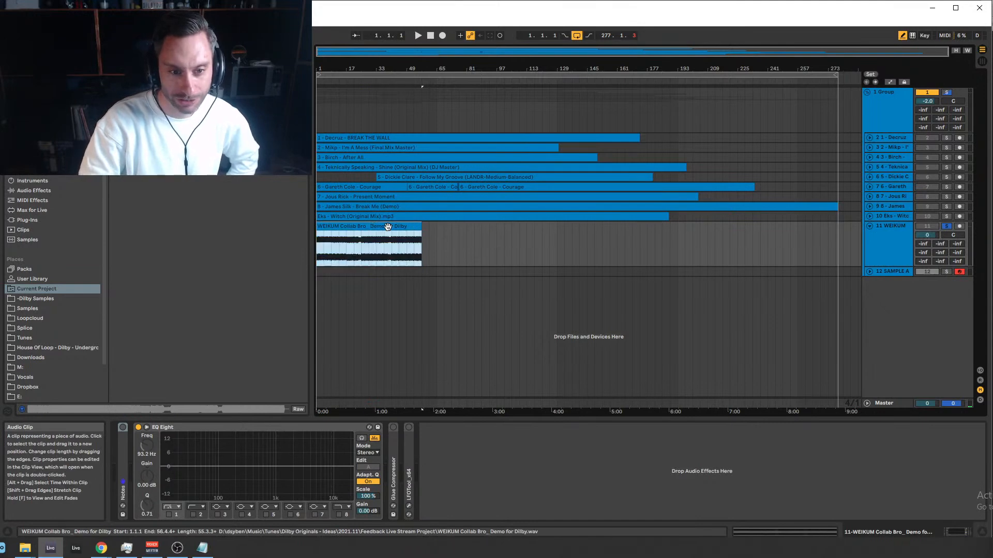
drag(326, 53, 336, 82)
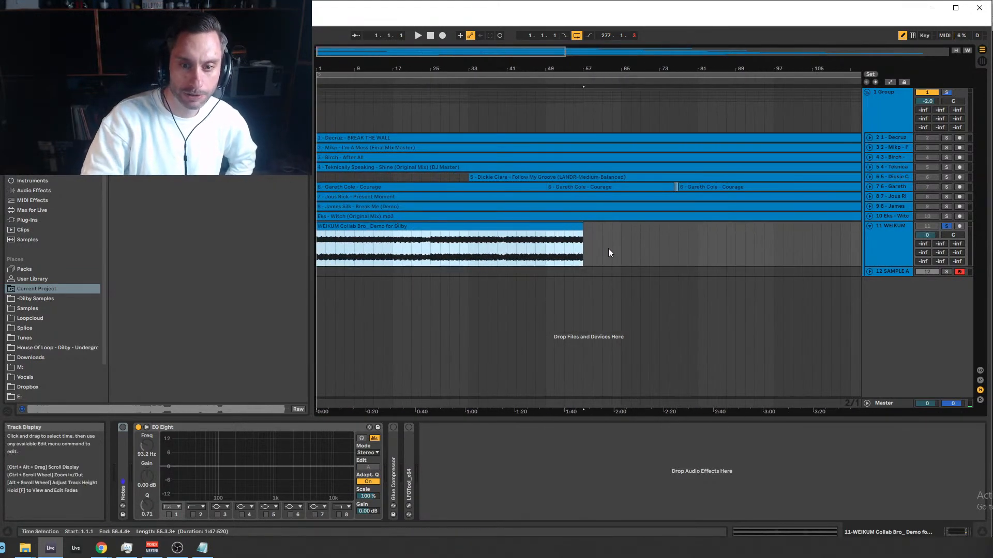
drag(608, 250, 305, 231)
click(329, 229)
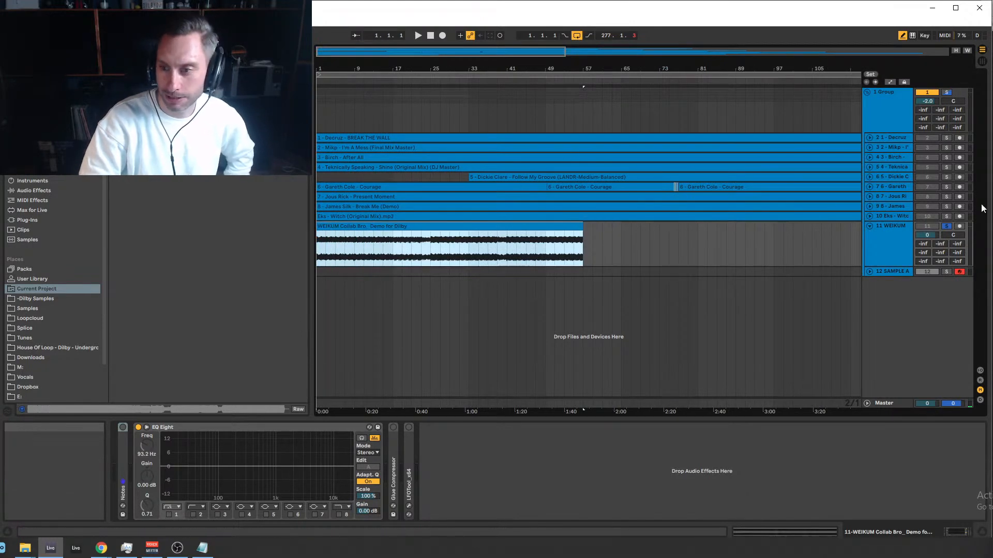
double_click(559, 228)
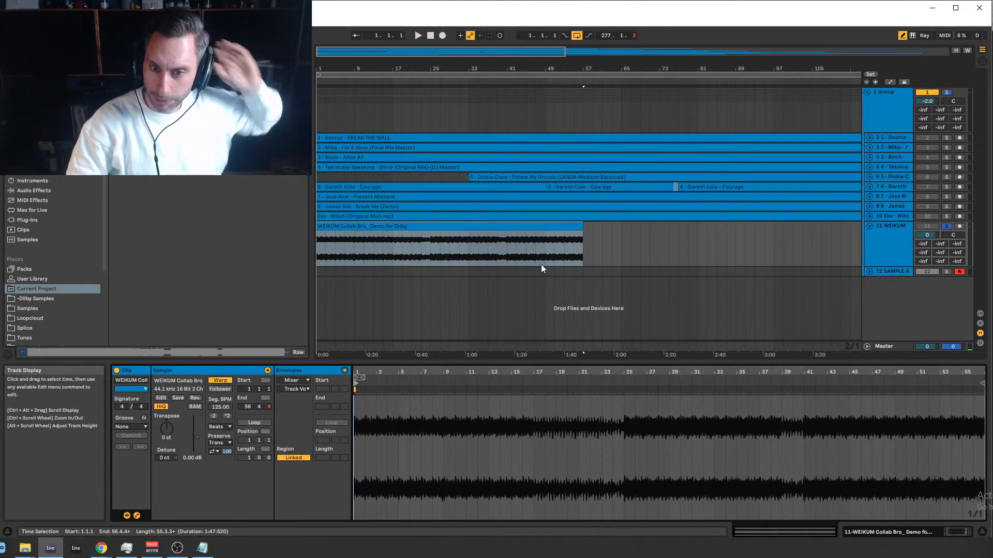
click(580, 227)
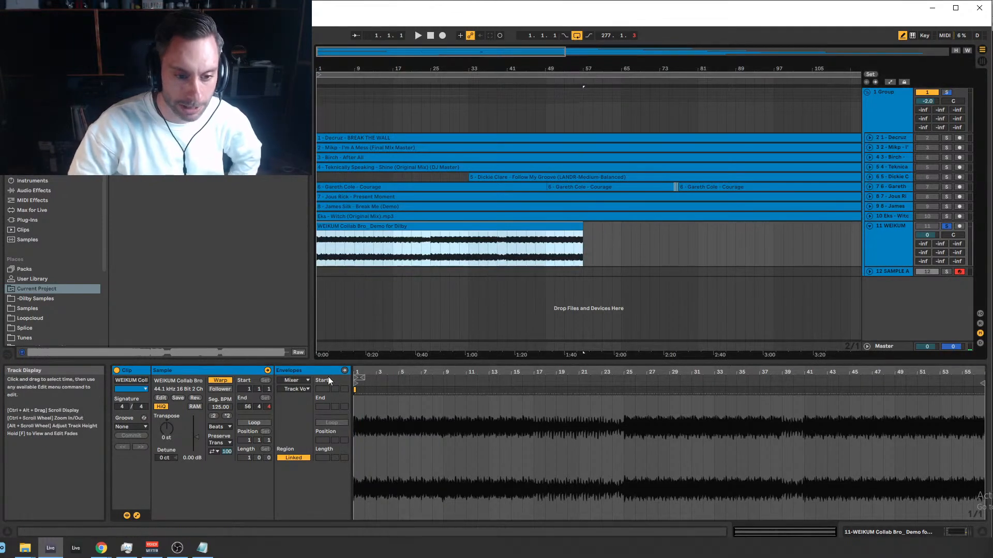
click(220, 380)
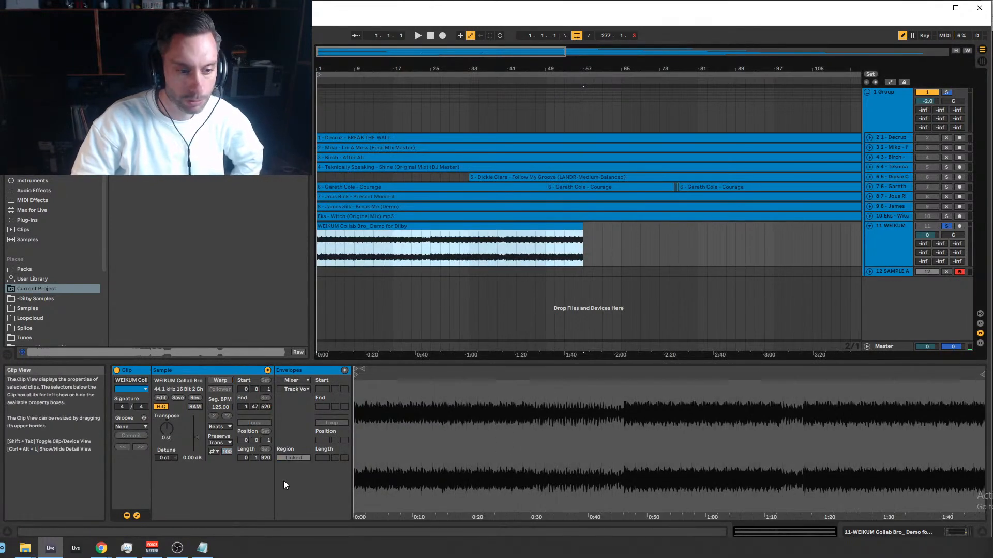
drag(197, 436, 197, 424)
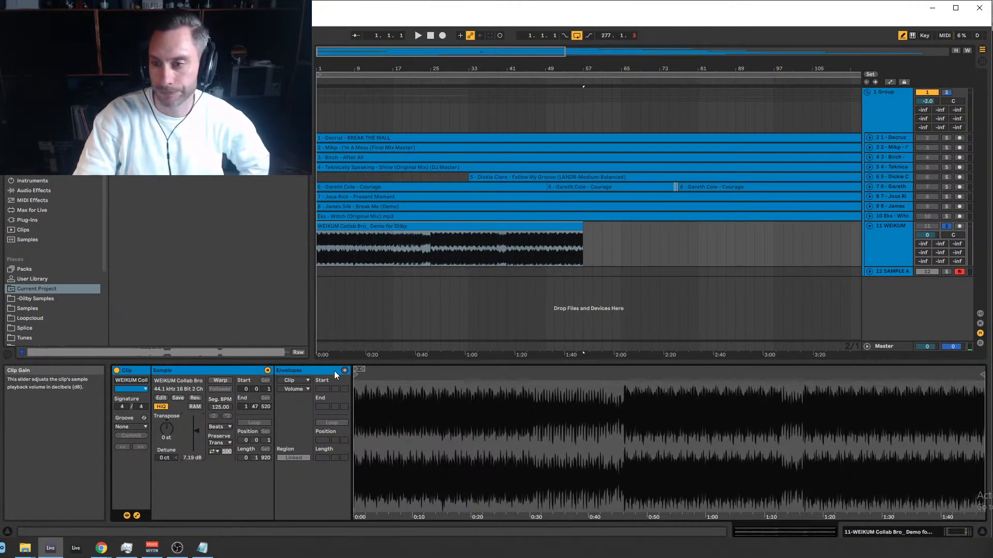
Show the WEIKUM track's device chain and start playing the demo from bar 1.
click(886, 228)
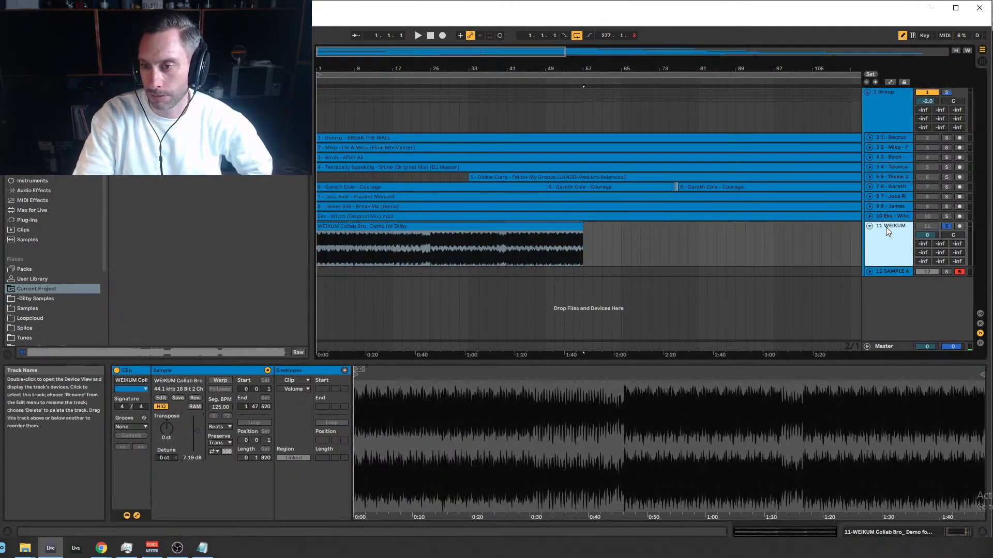
click(477, 231)
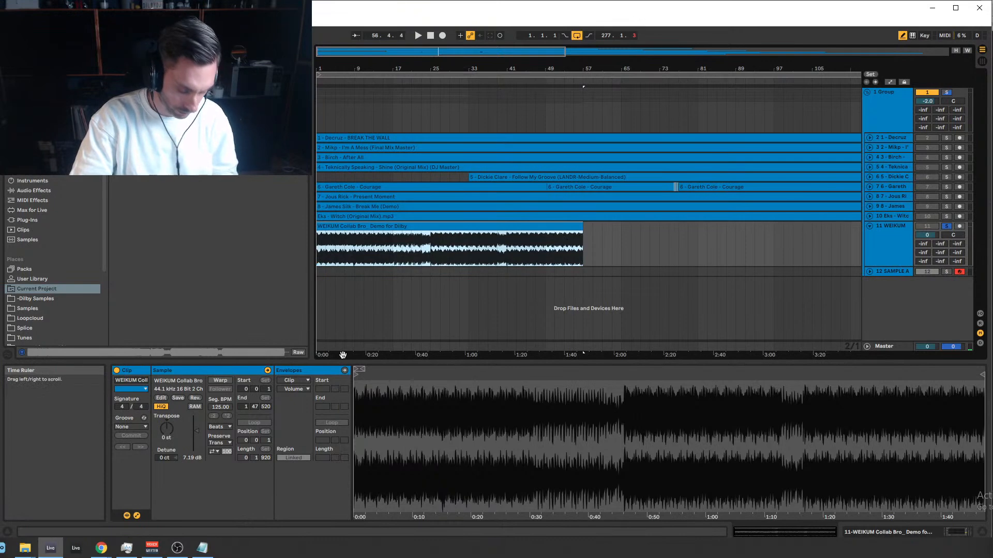
click(368, 346)
key(space)
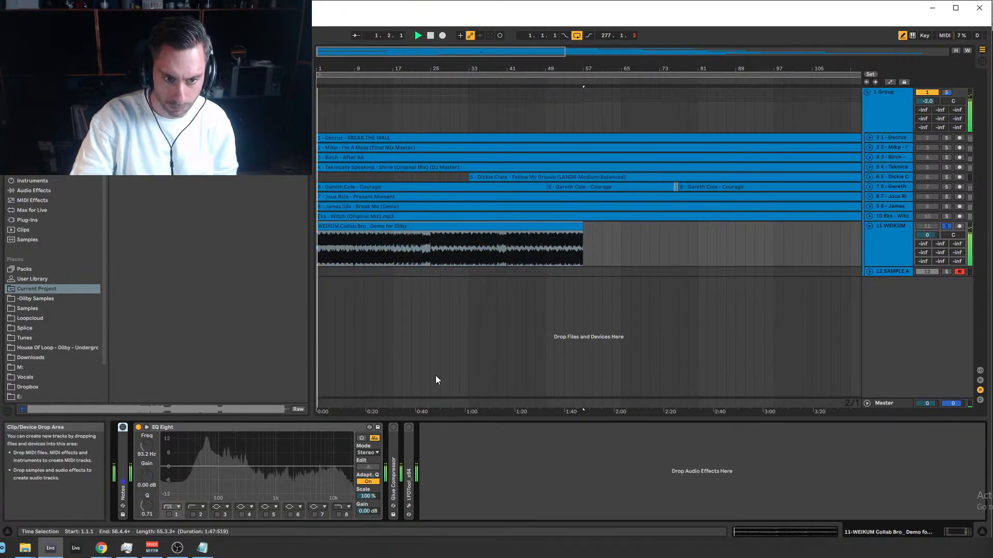
Copy the Spectrum, WLM Meter and SPAN devices from the Witch track to the end of the WEIKUM chain, and collapse EQ Eight there.
click(900, 206)
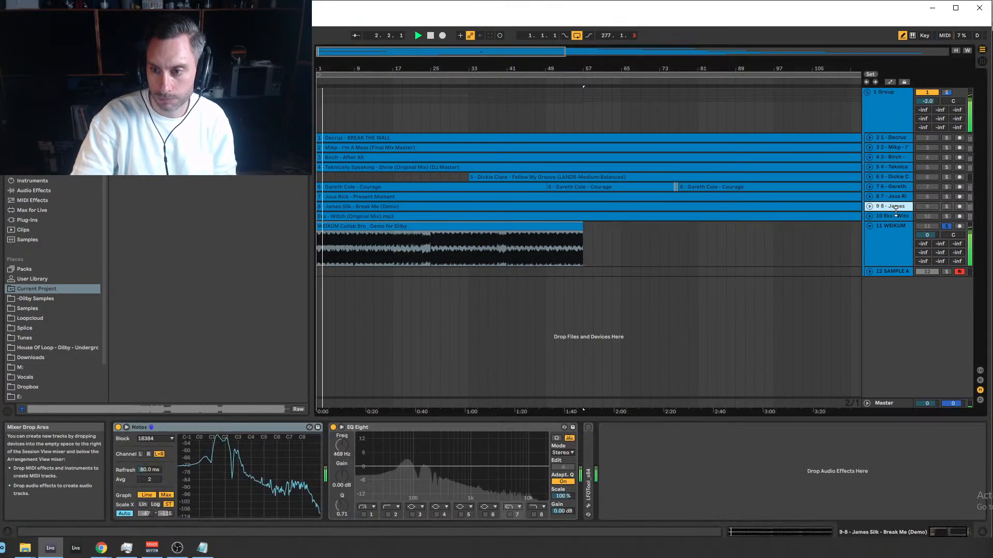
click(894, 215)
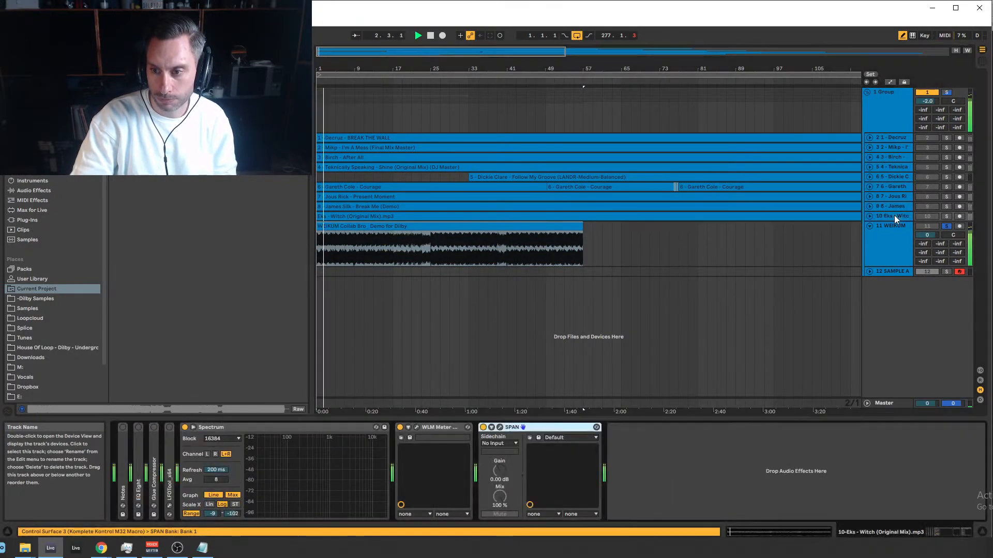
click(337, 436)
shift+click(541, 427)
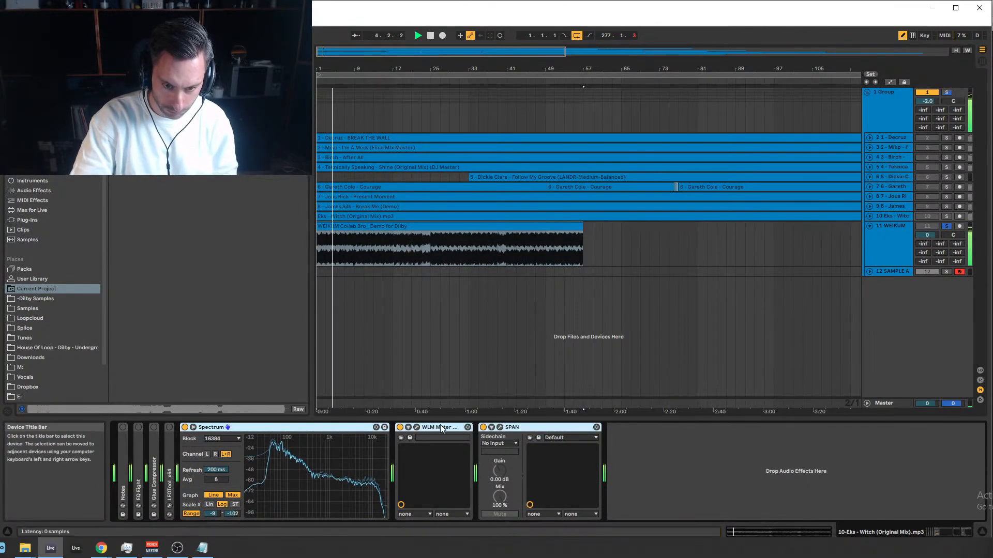
click(447, 254)
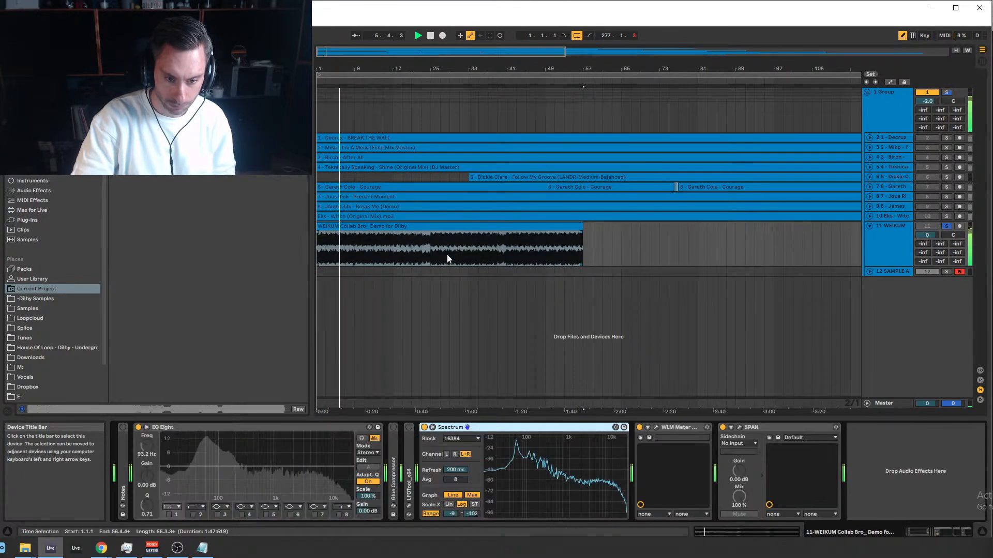
click(138, 427)
double_click(166, 427)
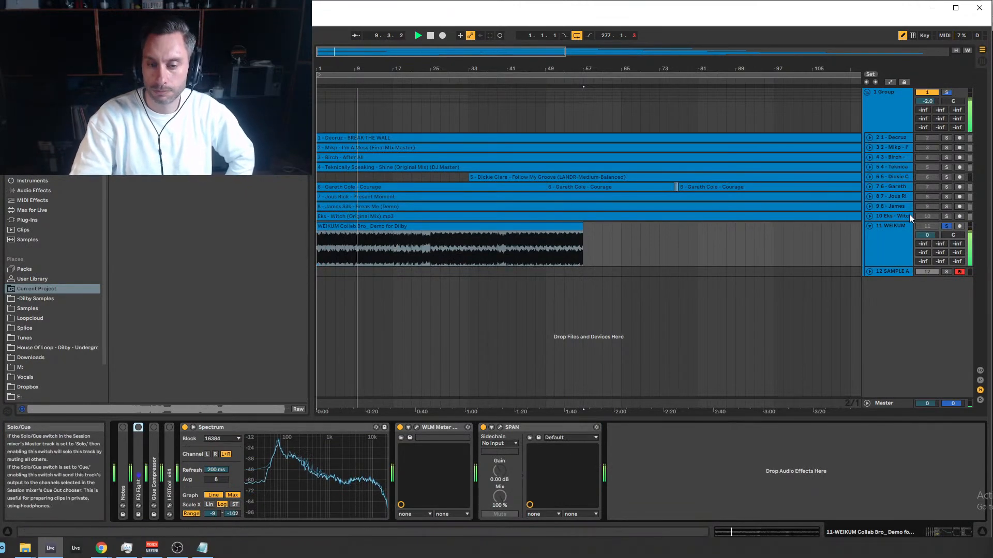
Listen to the WEIKUM demo while marking bars 17, 13 and 23, and select the whole clip.
click(392, 248)
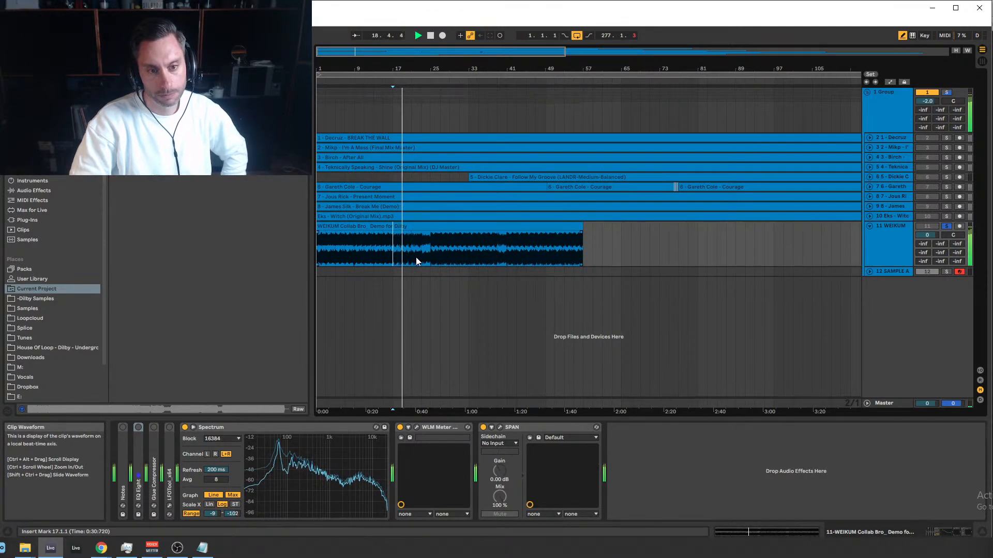
click(376, 252)
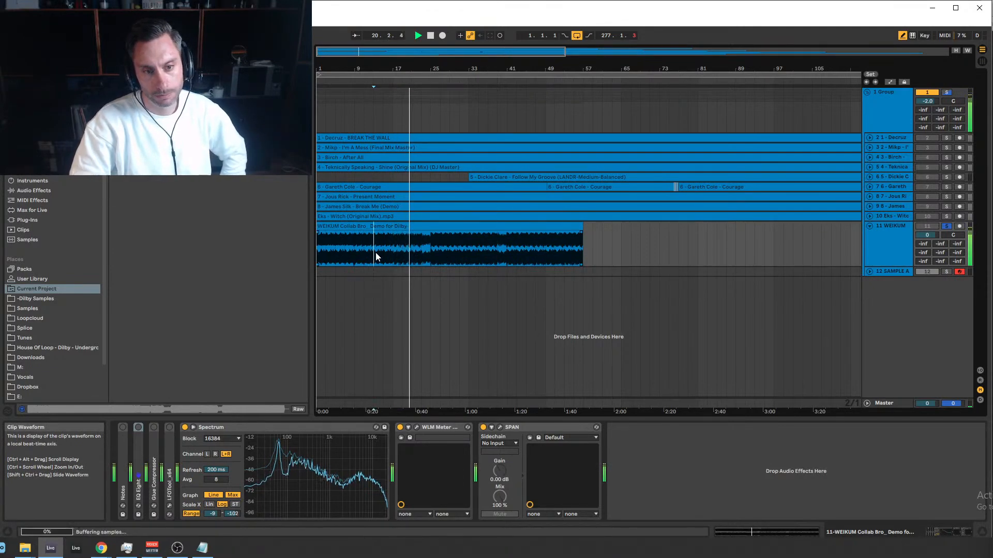
click(423, 248)
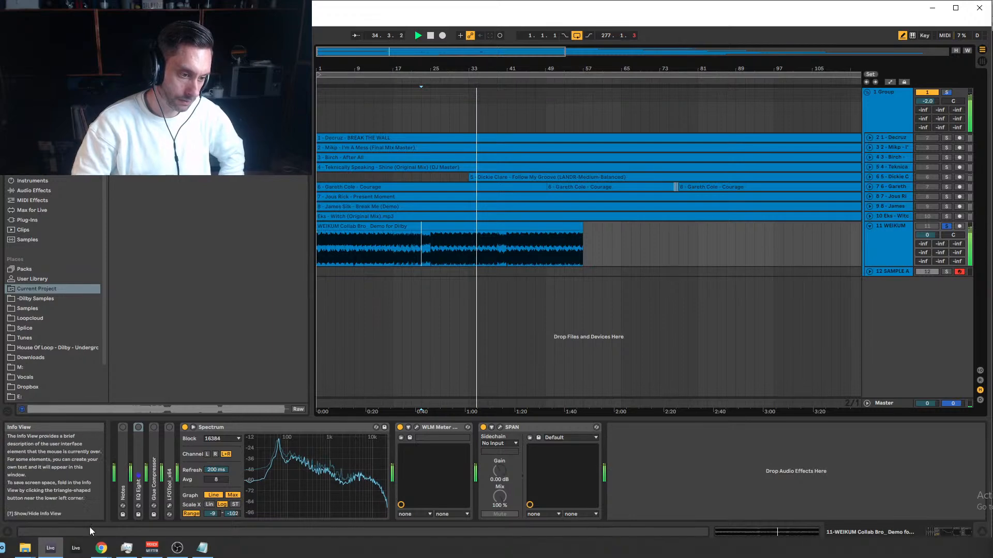
mouse_move(104, 549)
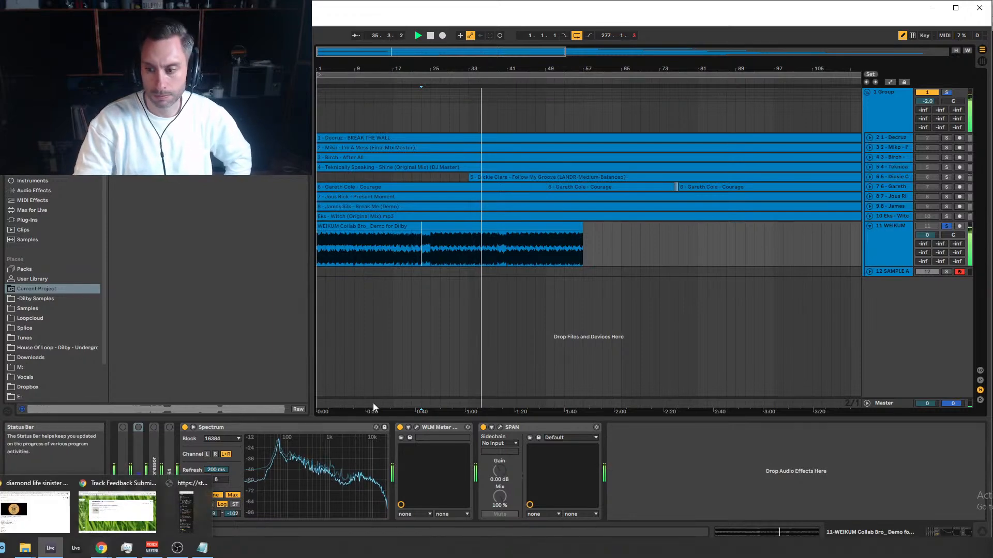
click(497, 256)
click(530, 230)
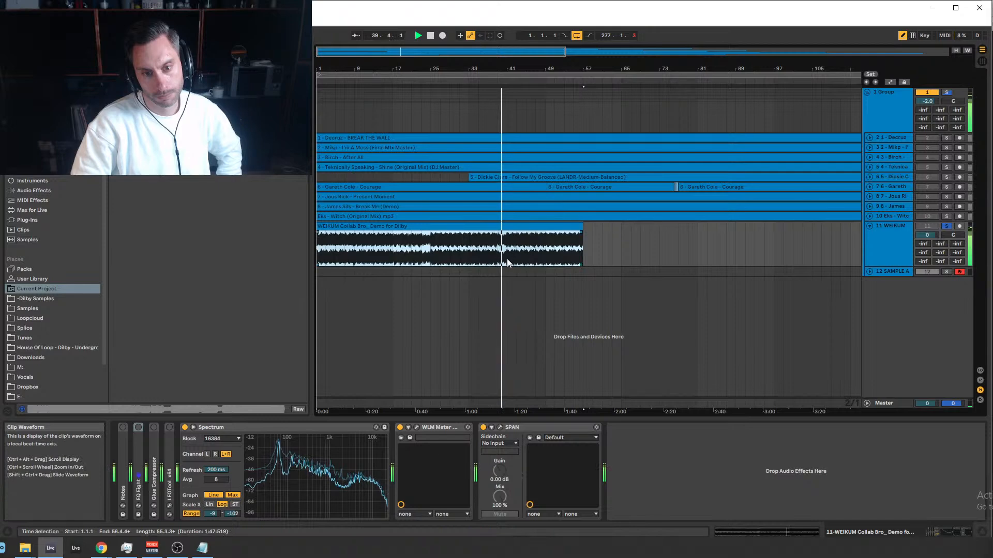
Audition the WEIKUM demo from bar 49 and stop playback around bar 54.
click(546, 243)
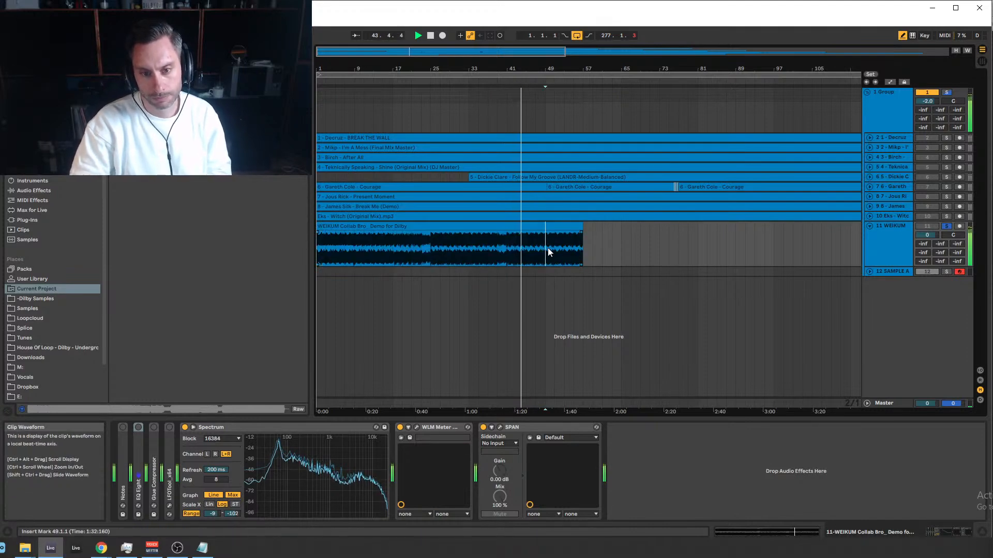
click(542, 81)
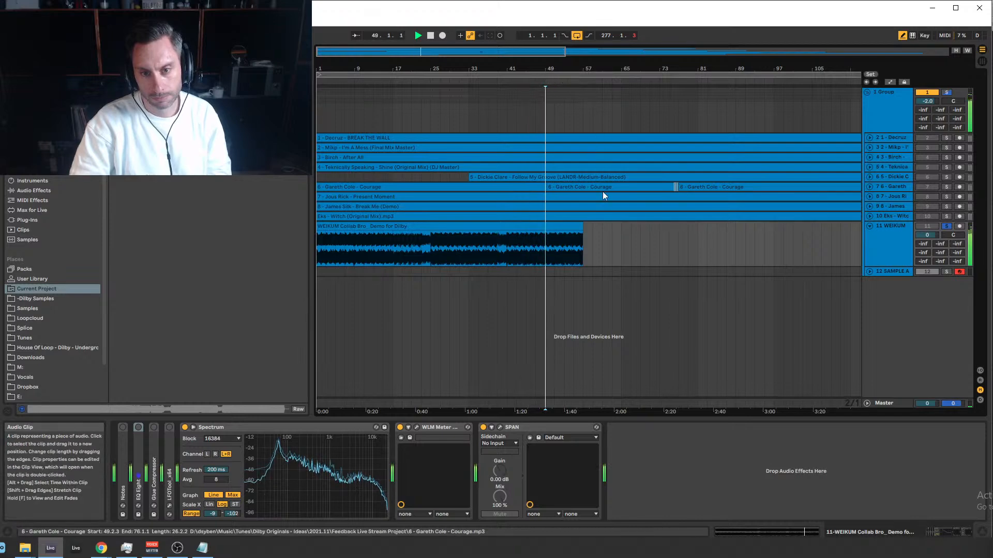
click(576, 229)
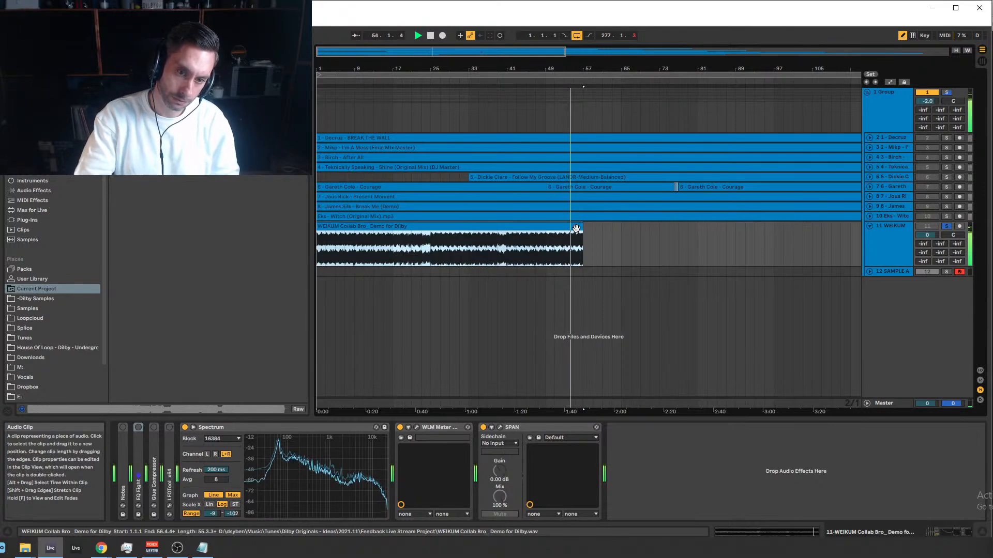
key(space)
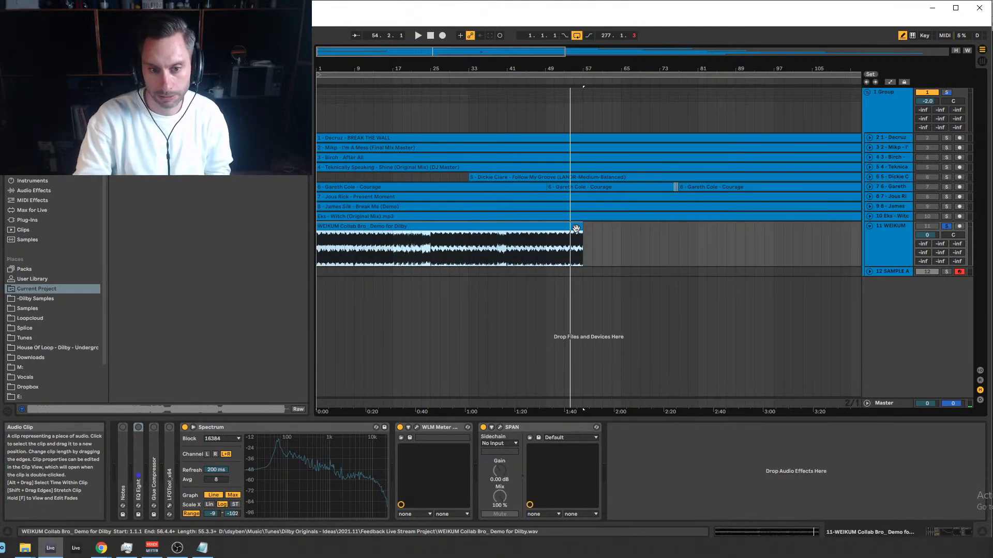
Mark bar 19 of the WEIKUM clip, highlight bars 17 to 25, and place the insert mark at bar 77.
click(406, 251)
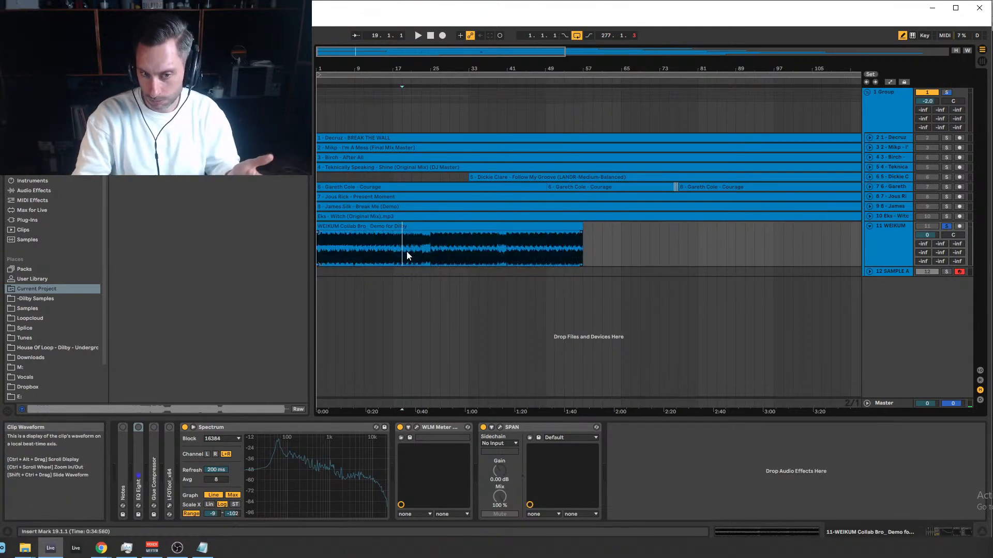
drag(426, 254, 406, 257)
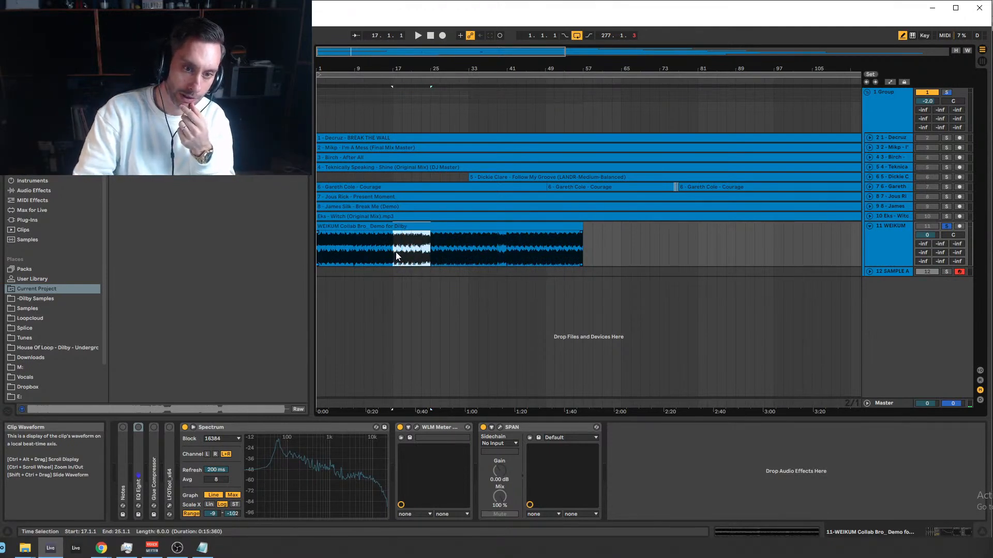
click(678, 258)
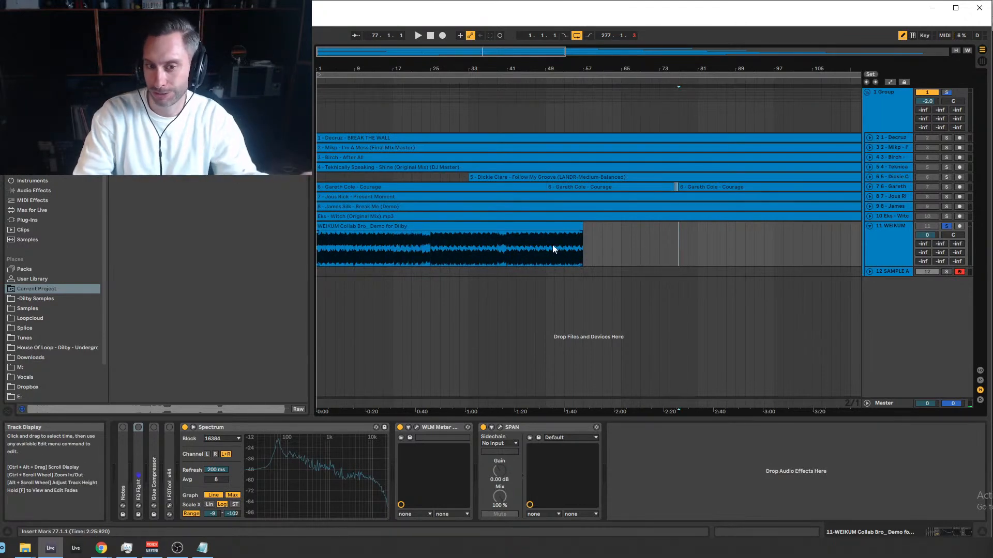
Highlight bars 33 to 41 of the WEIKUM clip.
drag(505, 250, 470, 248)
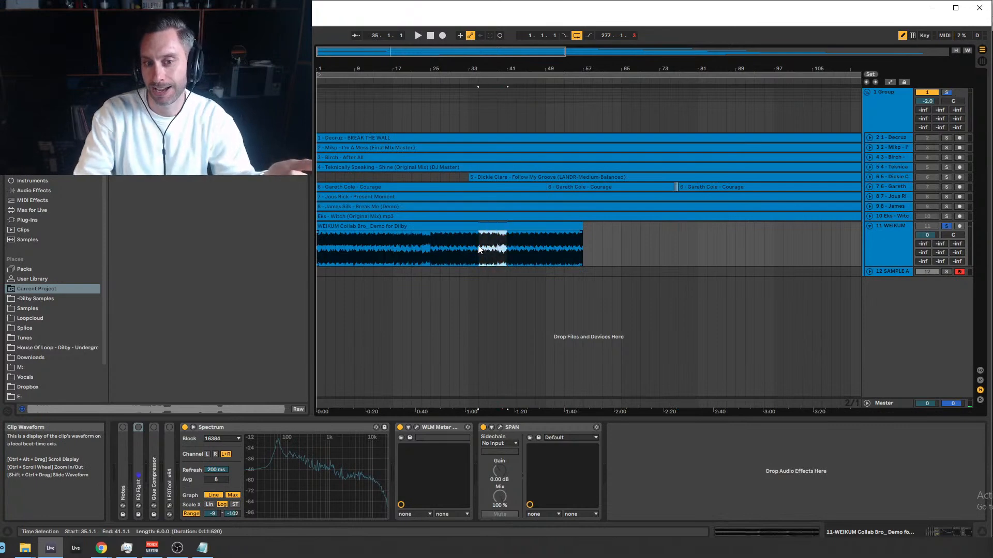
click(585, 246)
drag(506, 248, 476, 247)
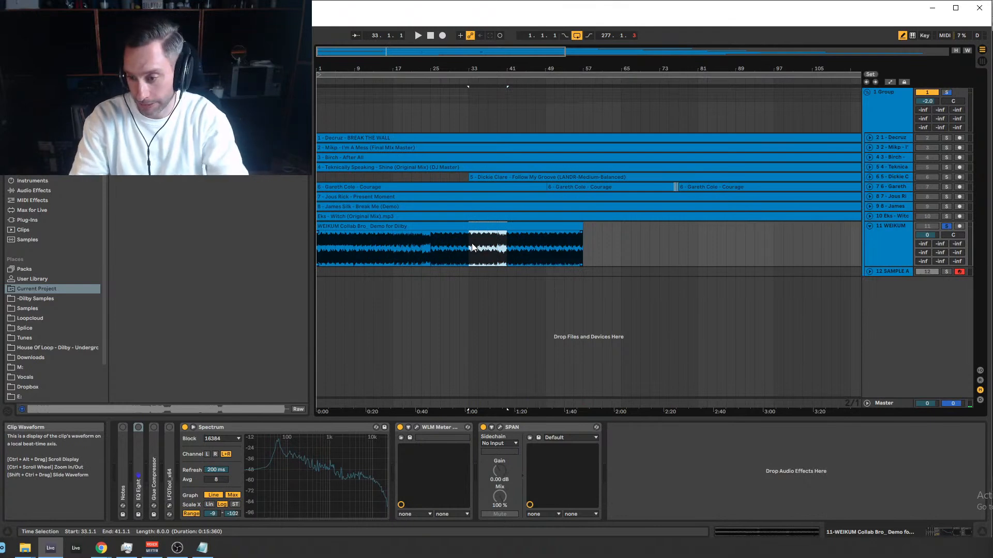
drag(467, 248, 505, 259)
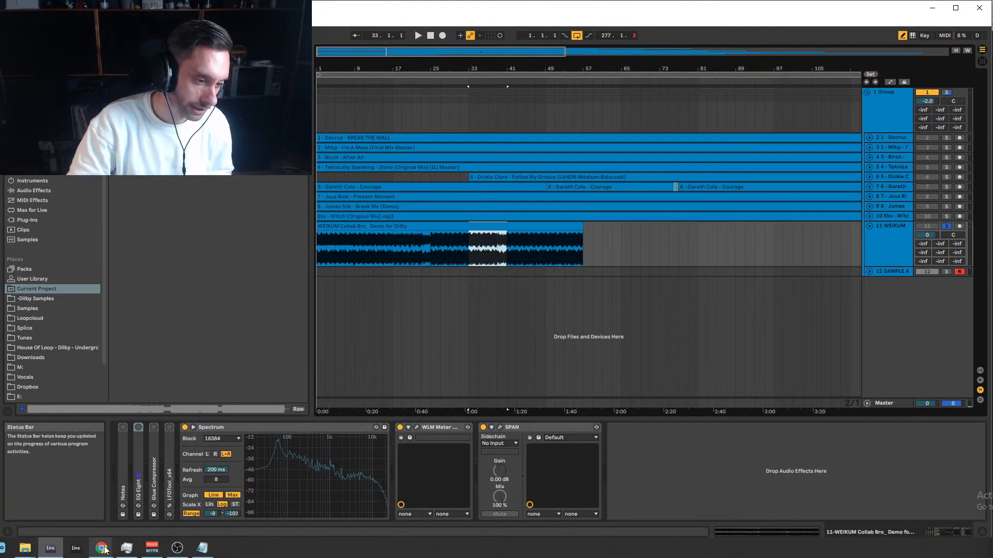
Switch to the Chrome window with the Diamond Life search and search the web for "weikum" instead.
mouse_move(103, 549)
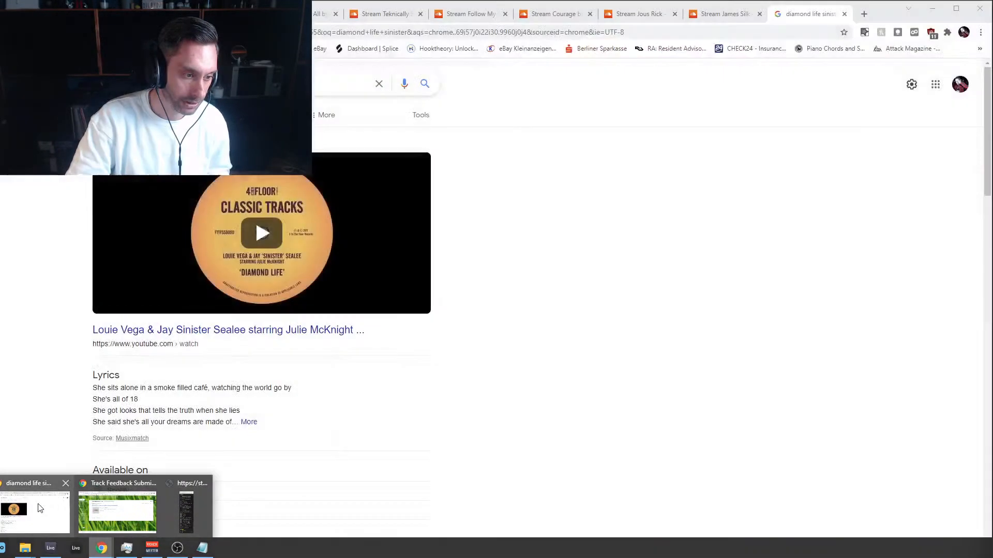
click(41, 508)
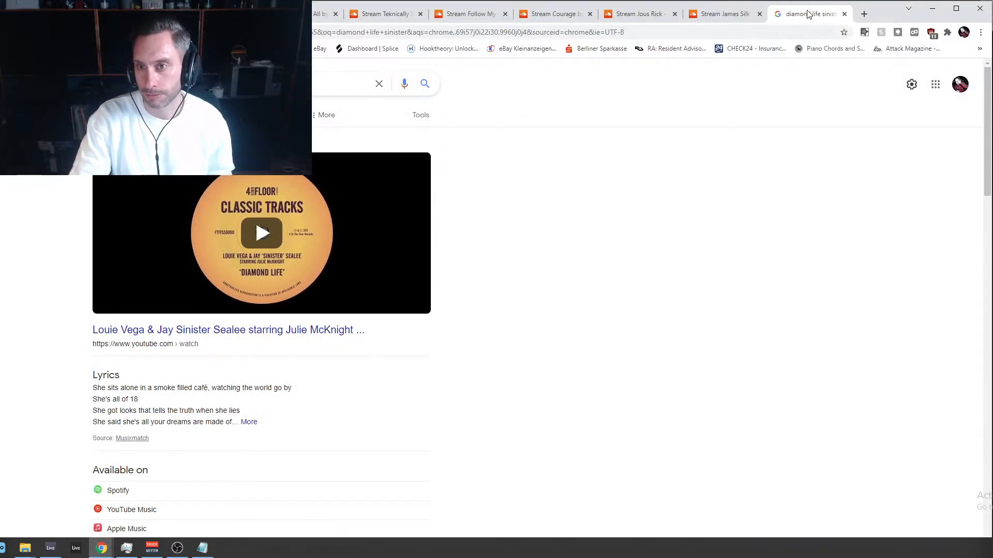
click(796, 35)
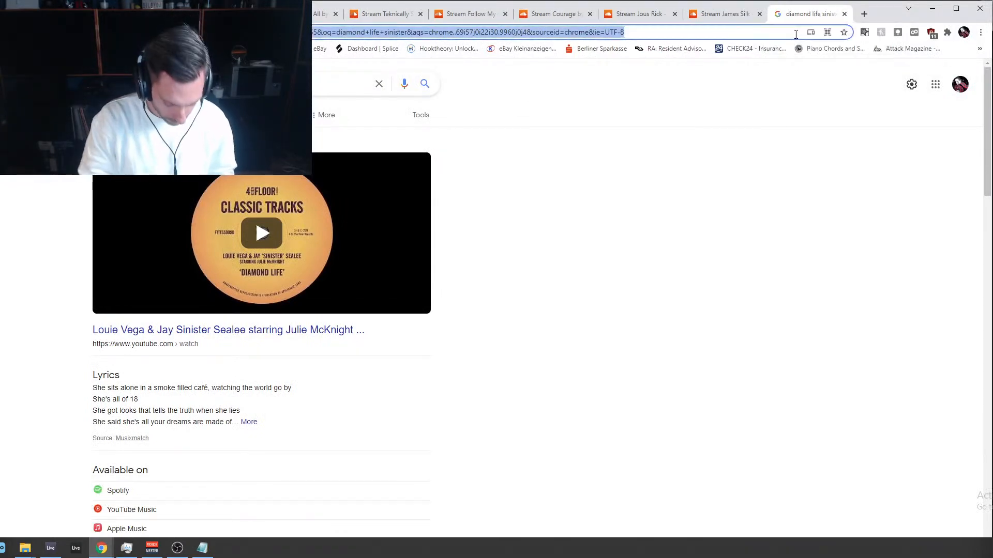
text(weikum)
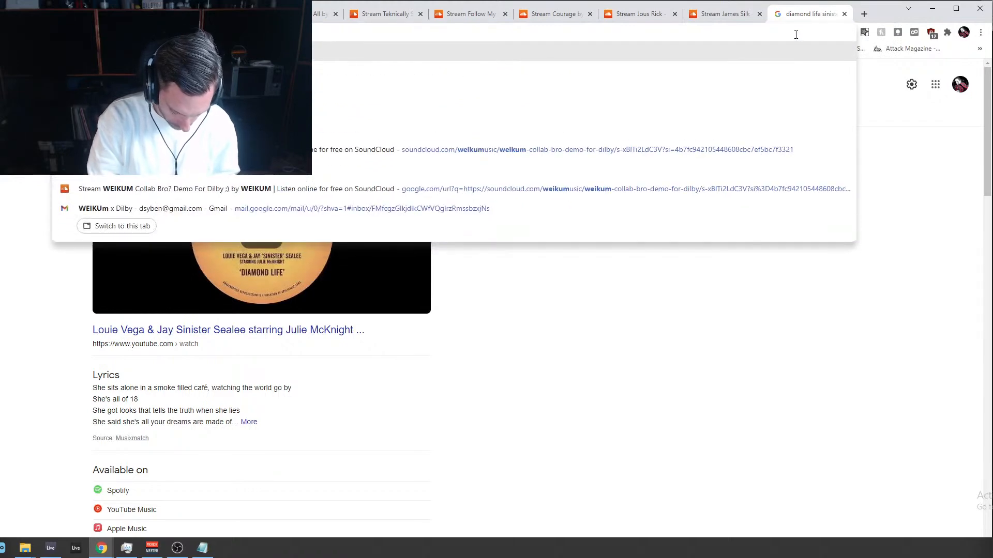
key(Return)
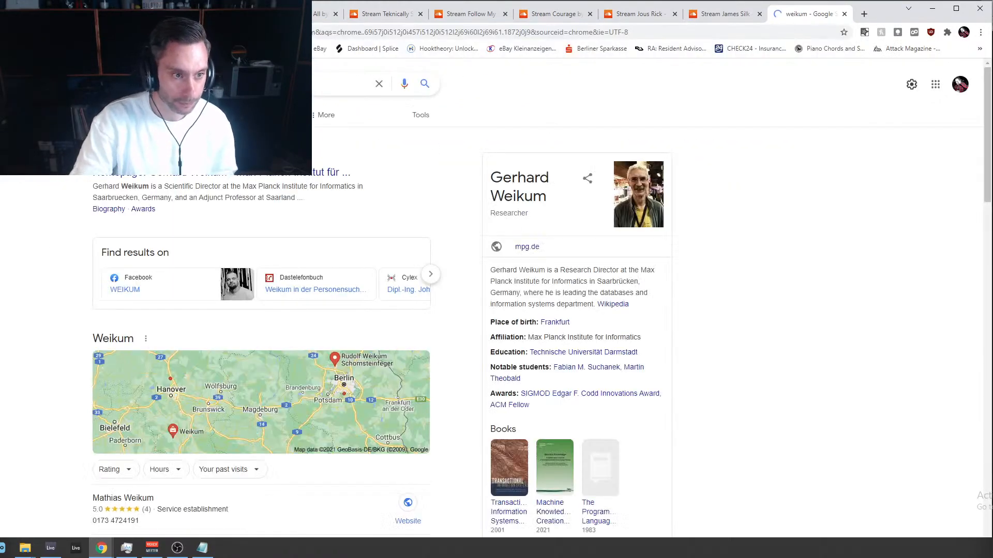
Refine the web search to "weikum beatport" and open WEIKUM's Beatport artist page from the results.
click(207, 84)
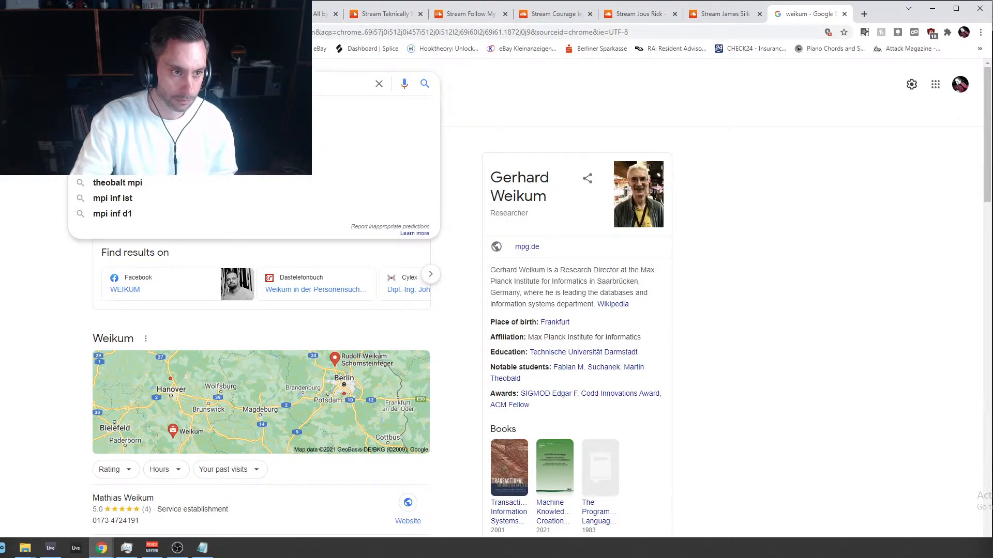
text(bea)
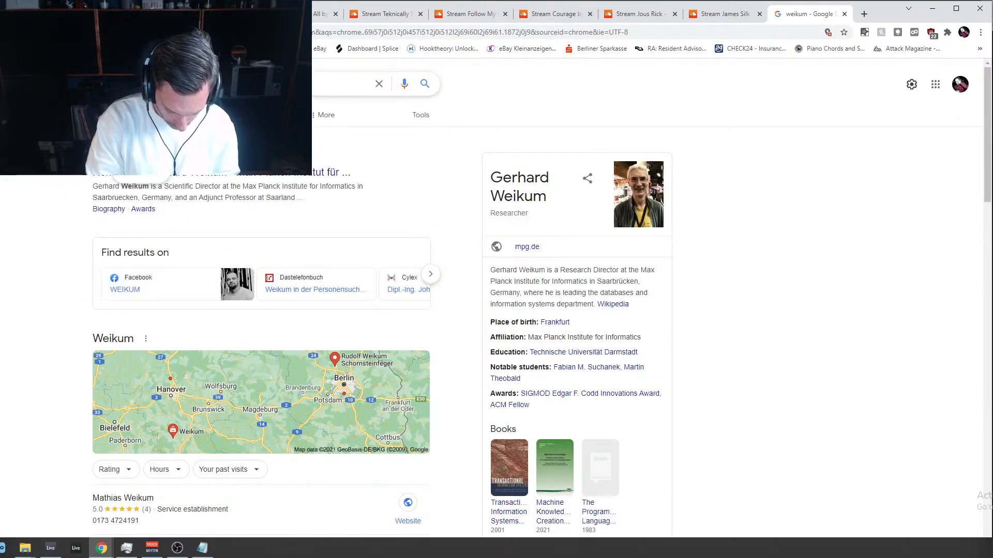
text(tport)
key(Return)
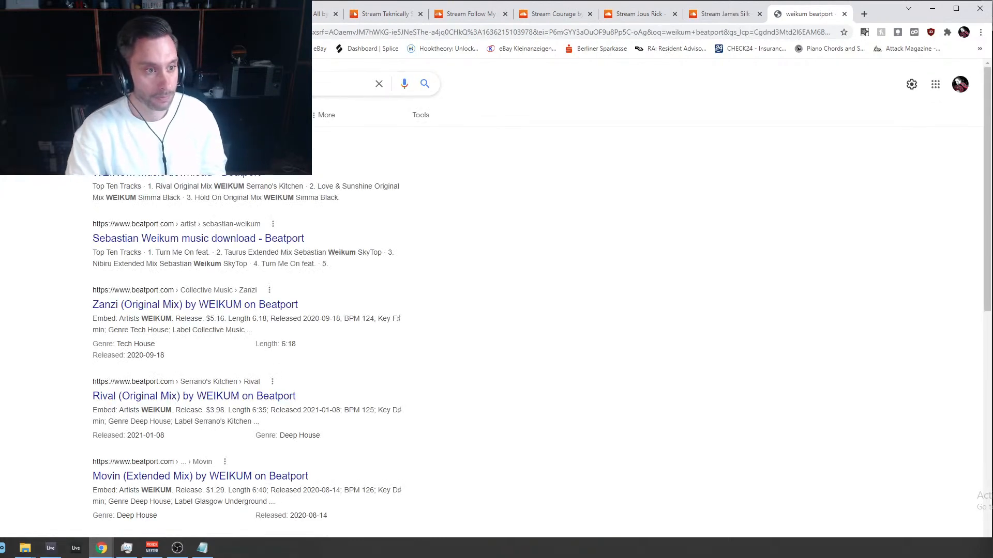
click(180, 177)
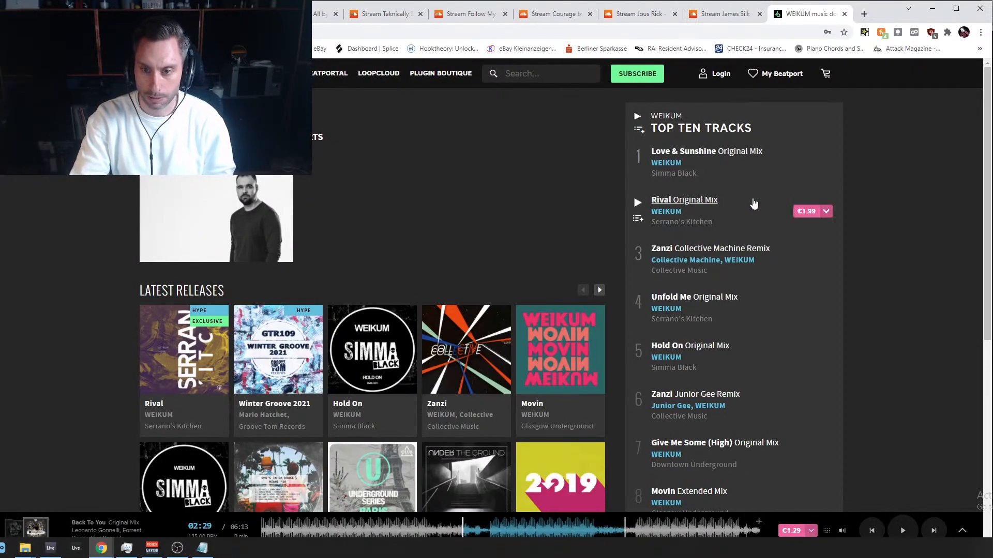
Preview Rival (Original Mix) from WEIKUM's top ten tracks, skipping ahead through the highlighted section to past 4:18.
mouse_move(640, 206)
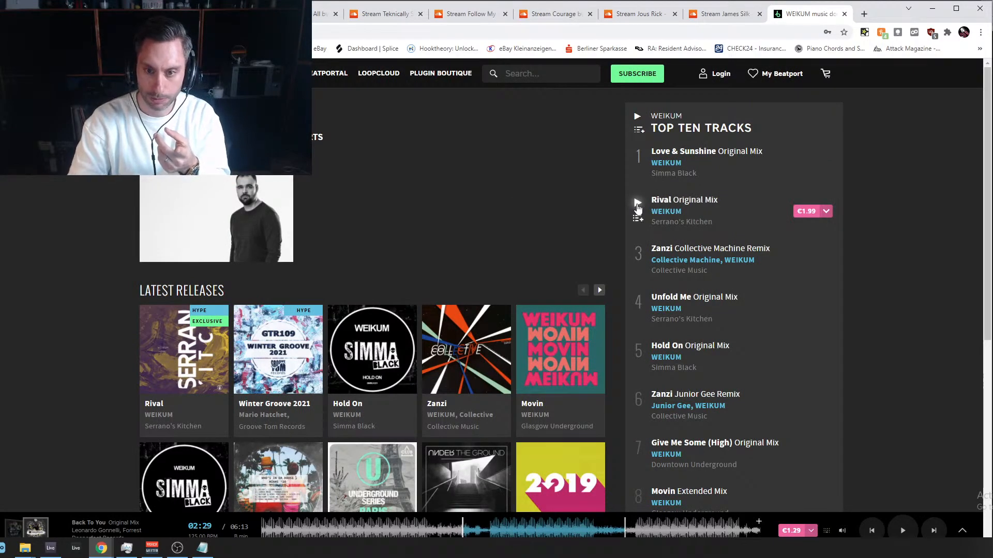
click(637, 206)
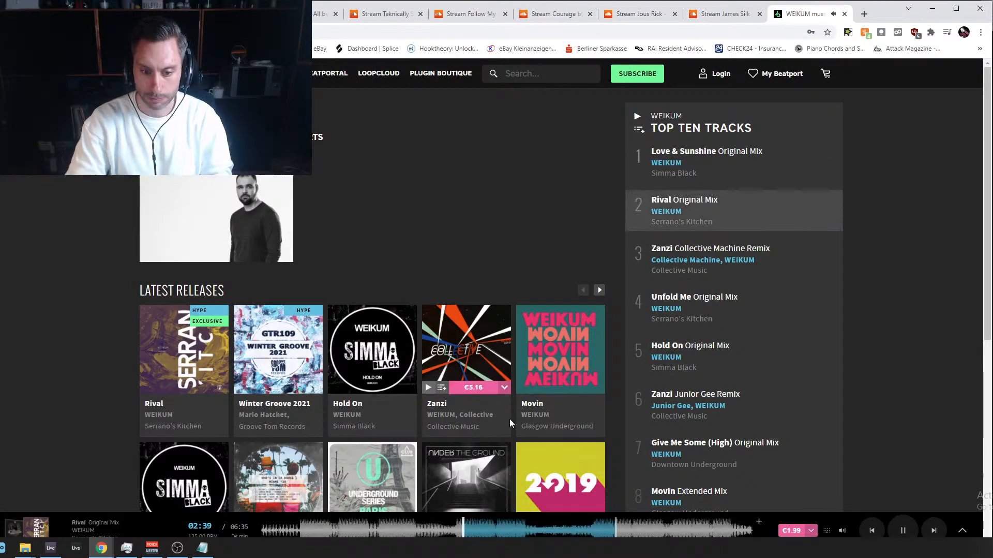
click(489, 526)
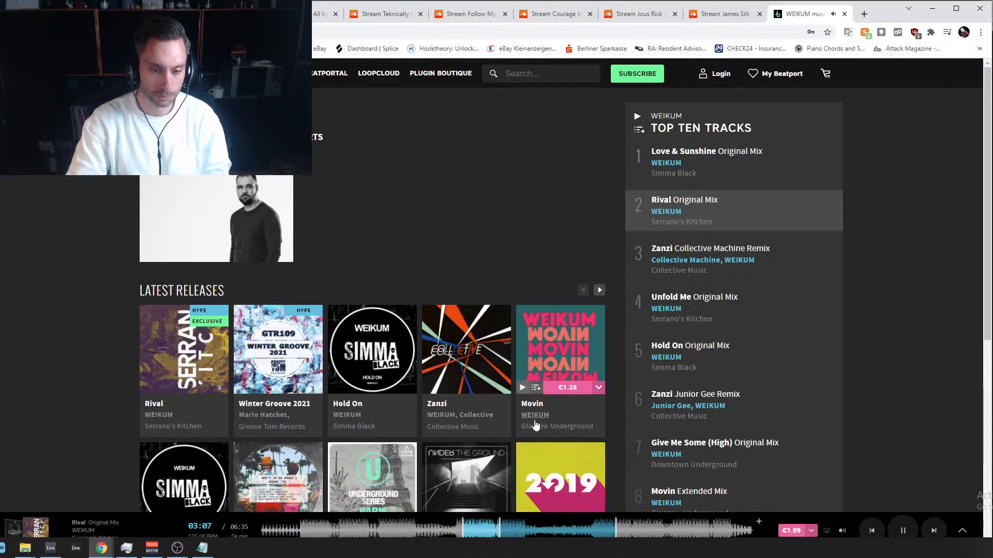
click(529, 528)
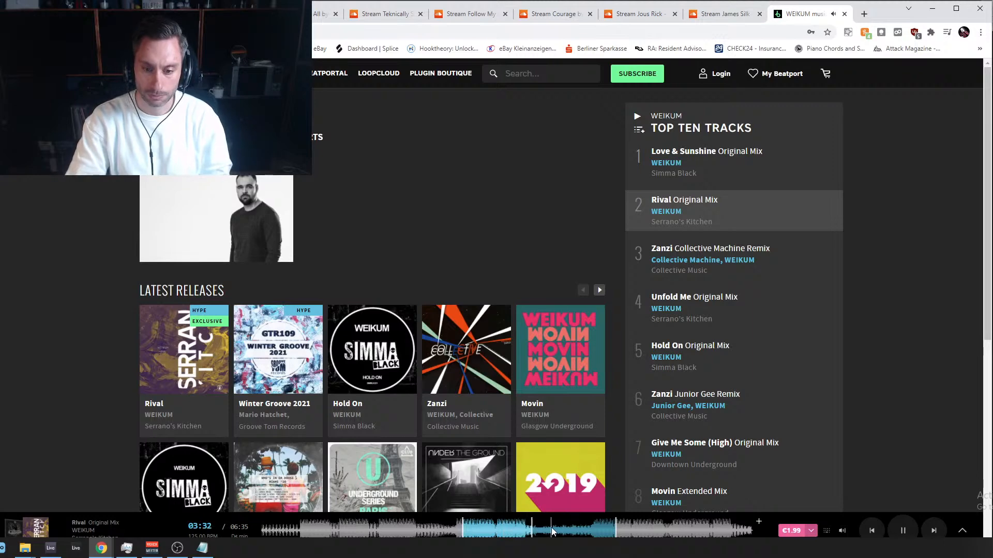
click(572, 528)
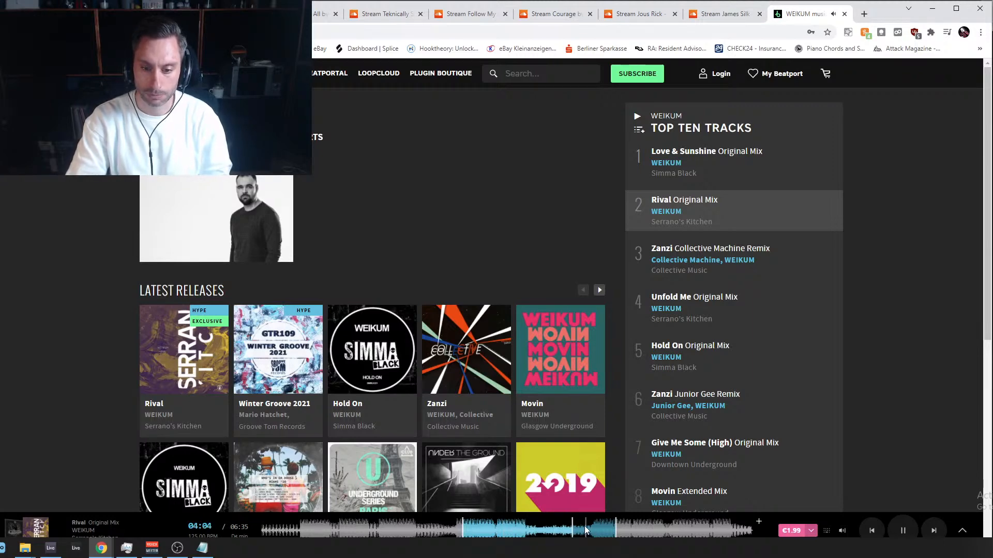
click(590, 528)
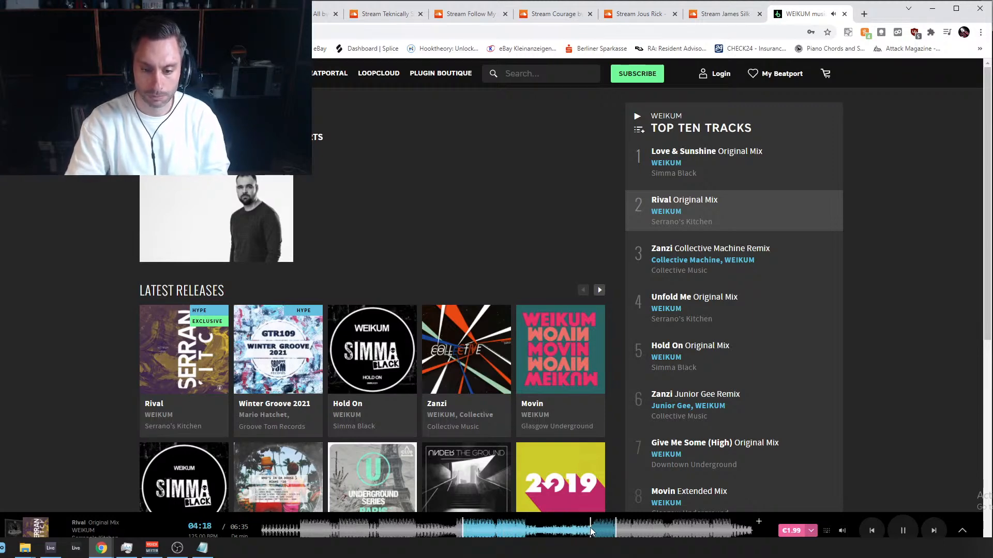
click(595, 526)
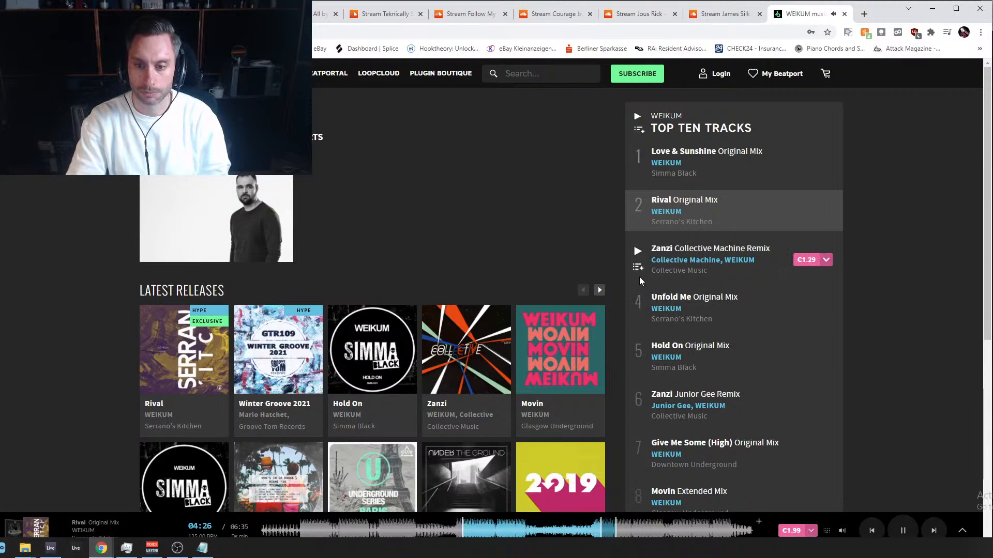
Preview Unfold Me (Original Mix) from about 3:01 and restart the Rival preview for comparison.
click(637, 301)
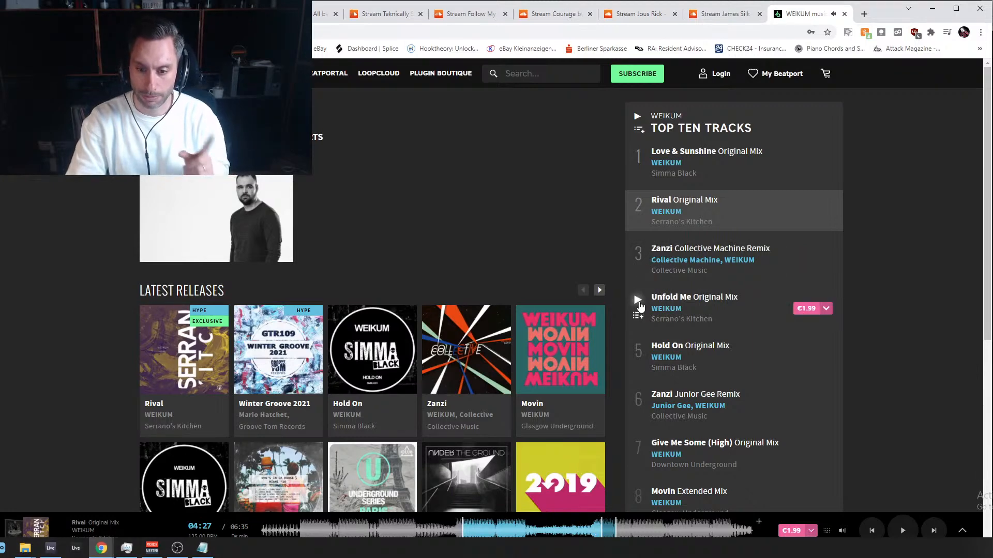
click(499, 528)
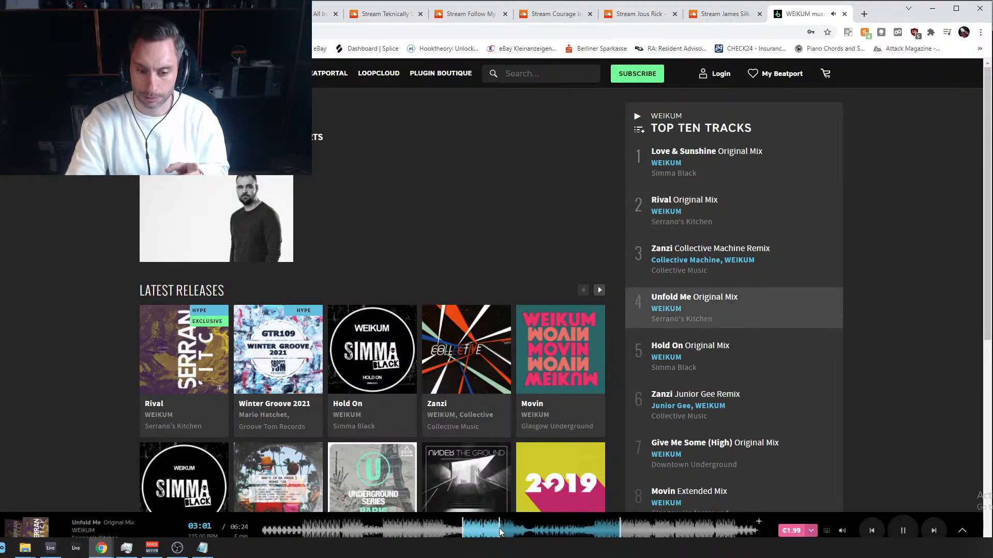
click(638, 206)
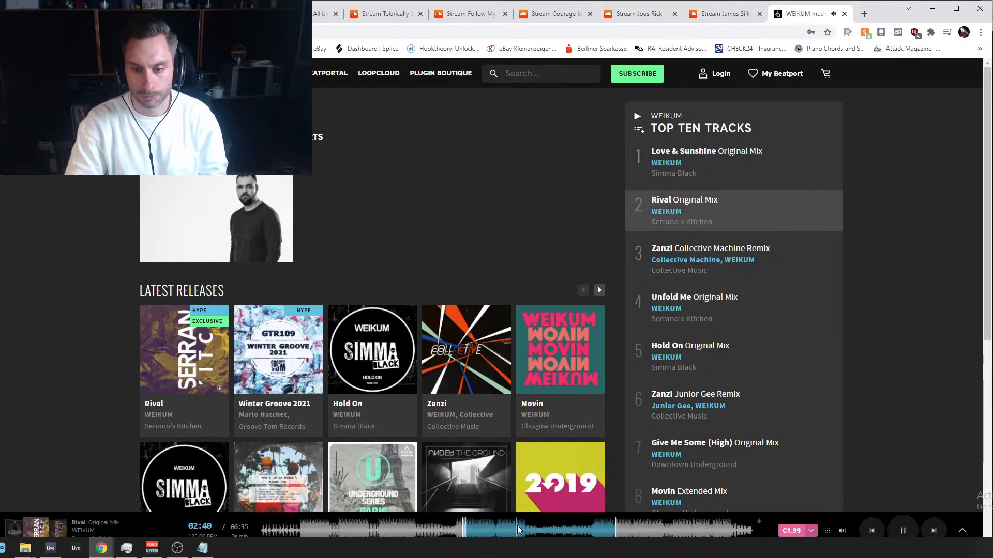
Preview Love & Sunshine (Original Mix), skip ahead twice within its highlighted section, and pause it around 3:41.
click(638, 155)
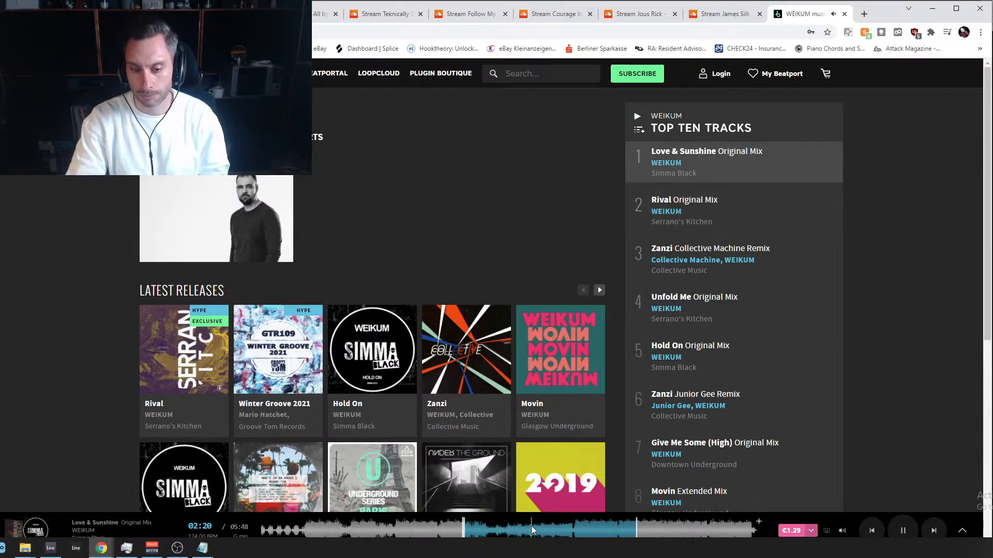
click(544, 528)
click(559, 528)
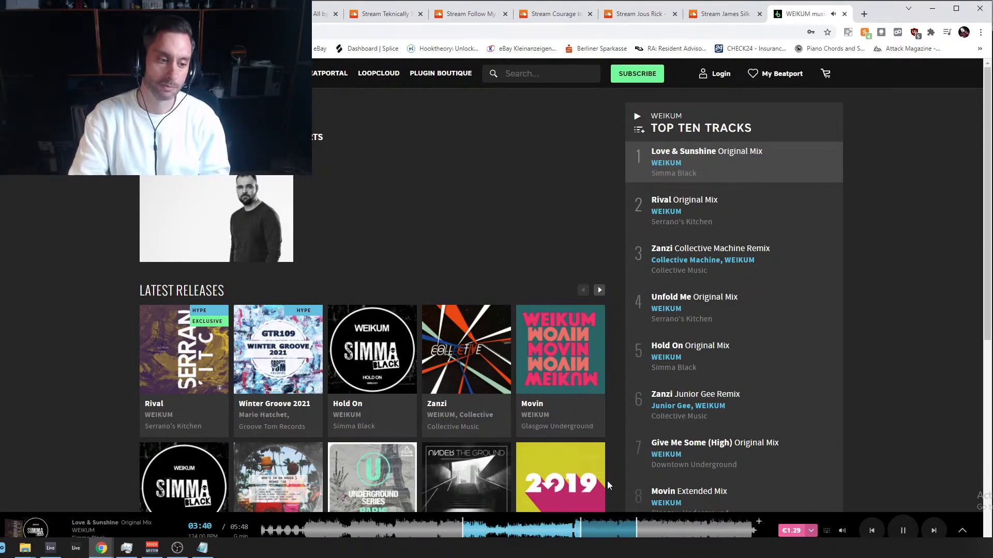
key(space)
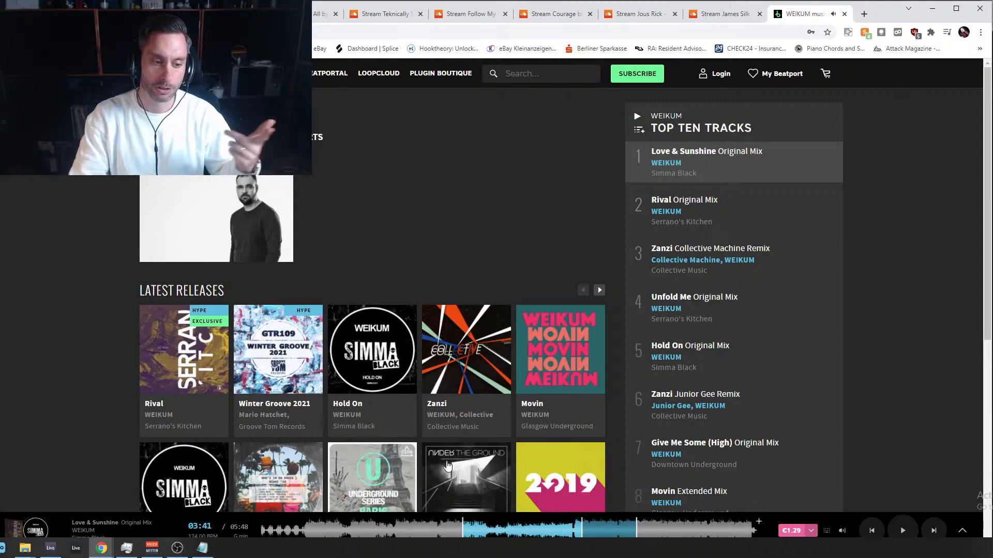
Switch back to Ableton Live and start playing the WEIKUM demo from bar 11.
mouse_move(102, 552)
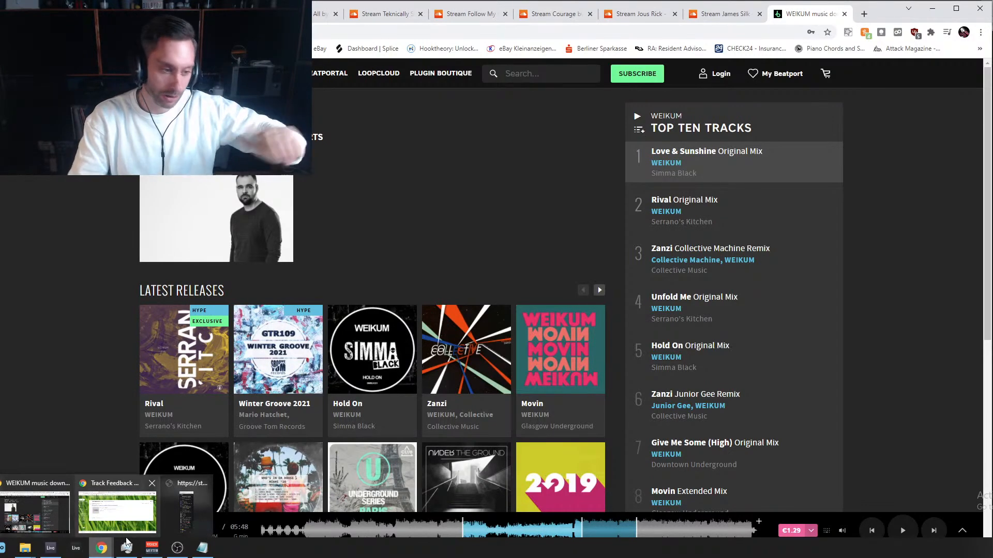
click(55, 551)
click(374, 247)
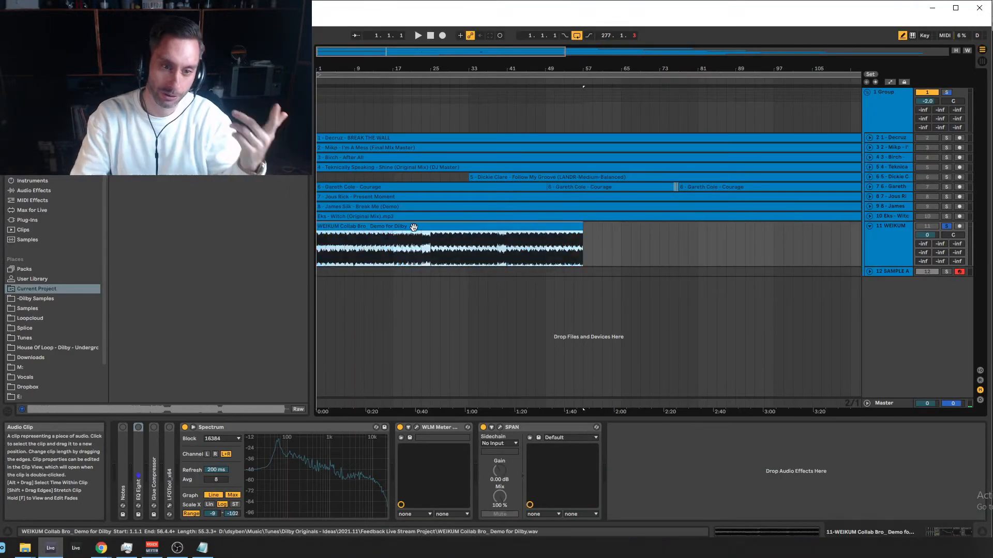
click(364, 246)
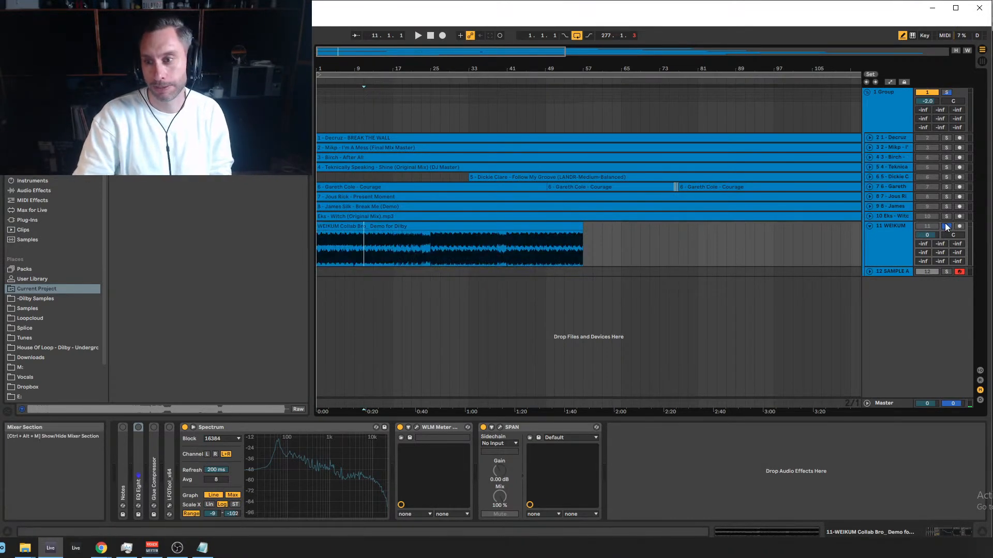
key(space)
Audition the WEIKUM demo at bars 23, 25 and 33, place the insert mark at bar 37, and stop playback.
click(394, 243)
click(420, 251)
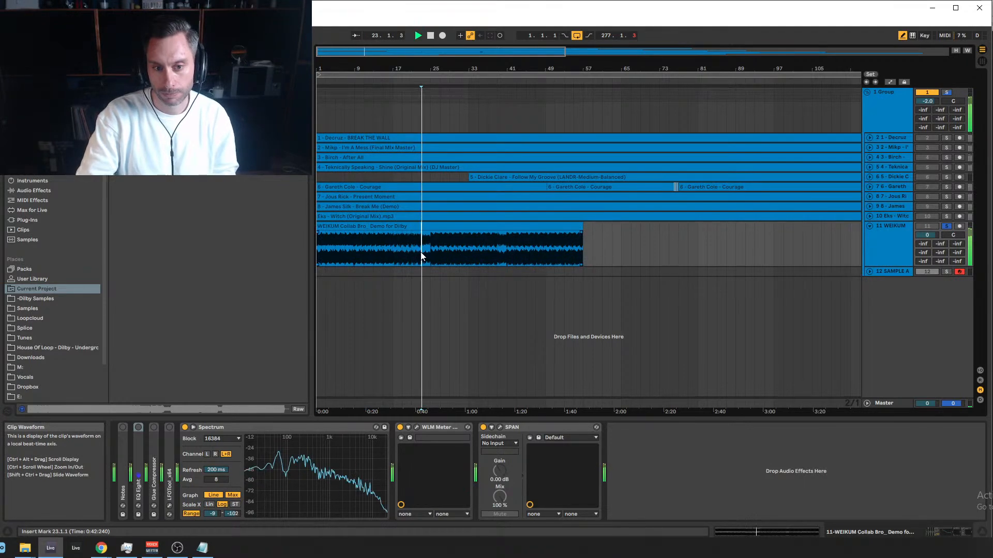
click(429, 252)
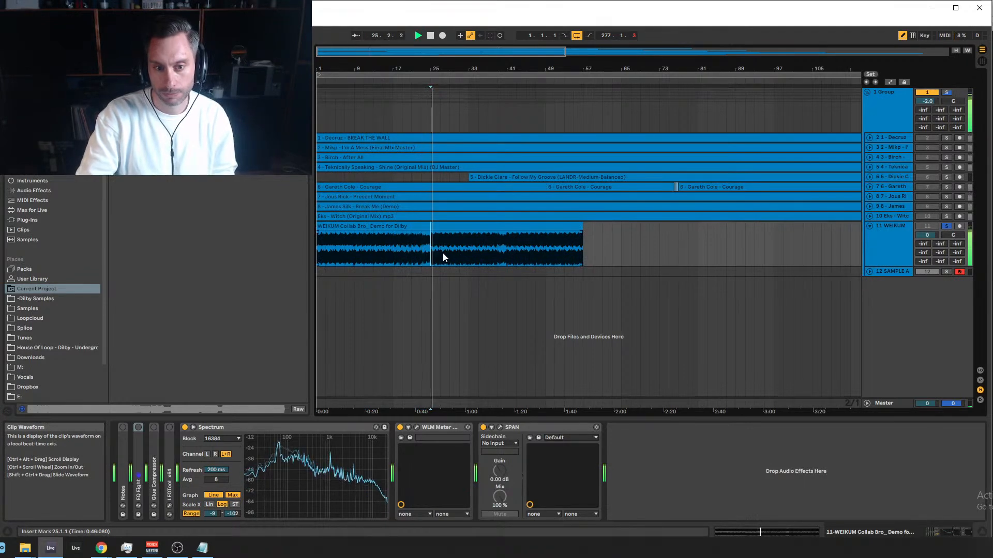
click(459, 253)
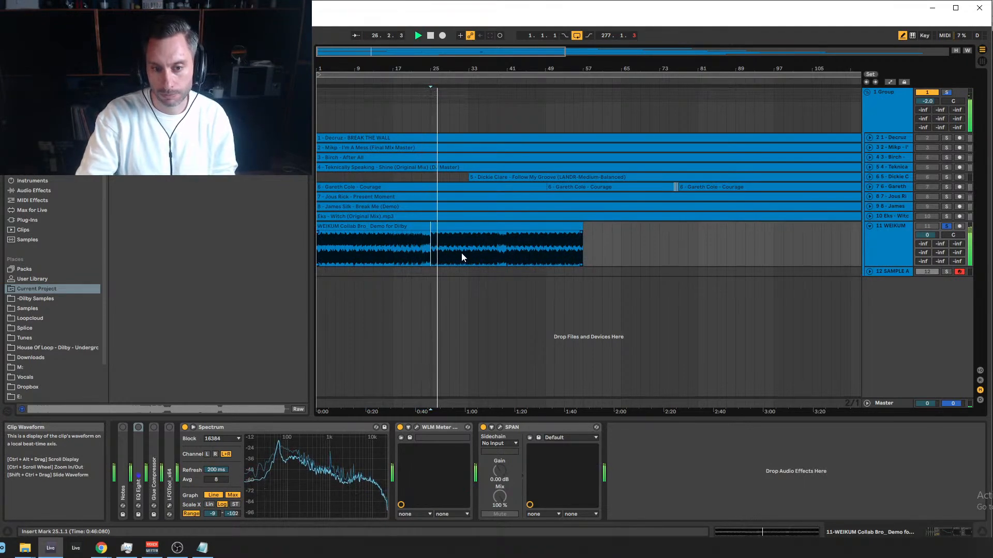
click(469, 252)
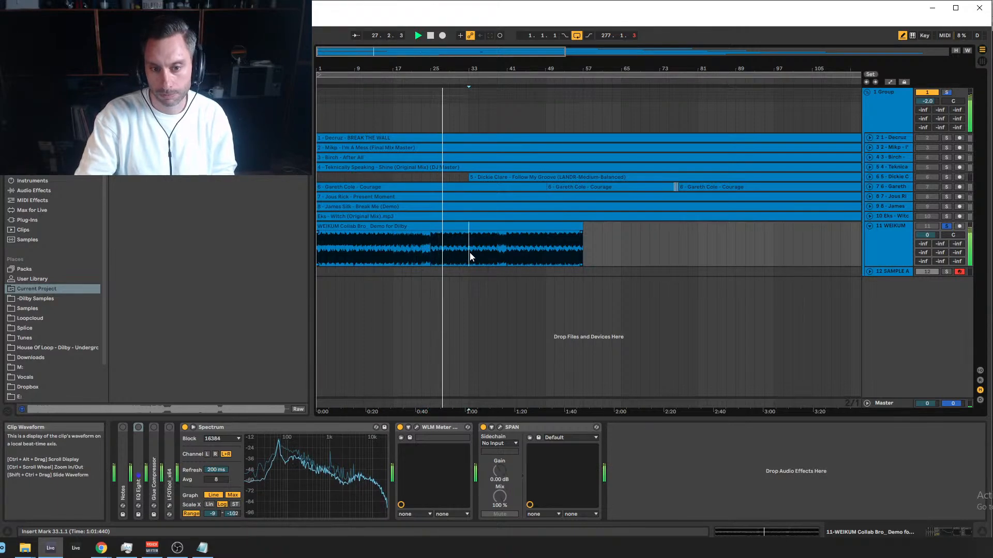
click(488, 257)
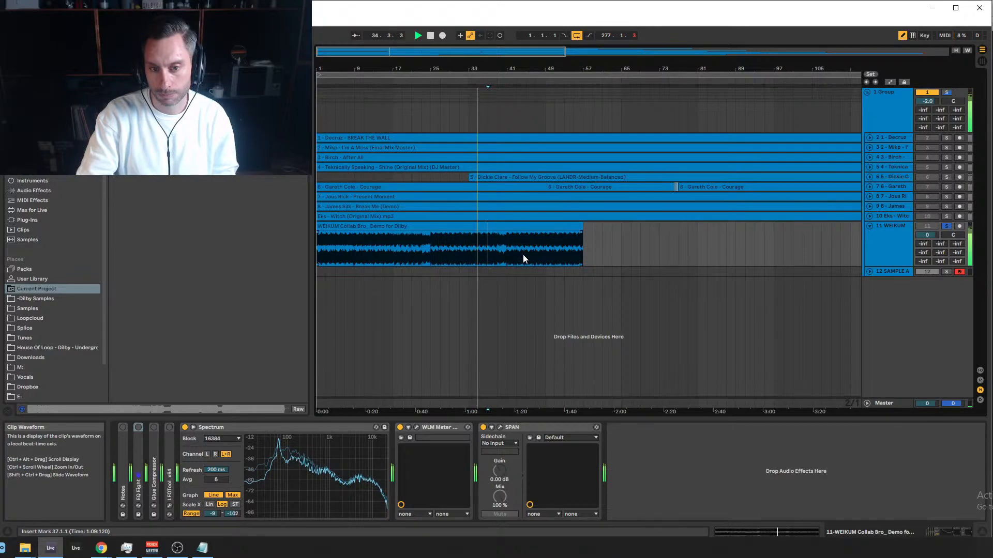
key(space)
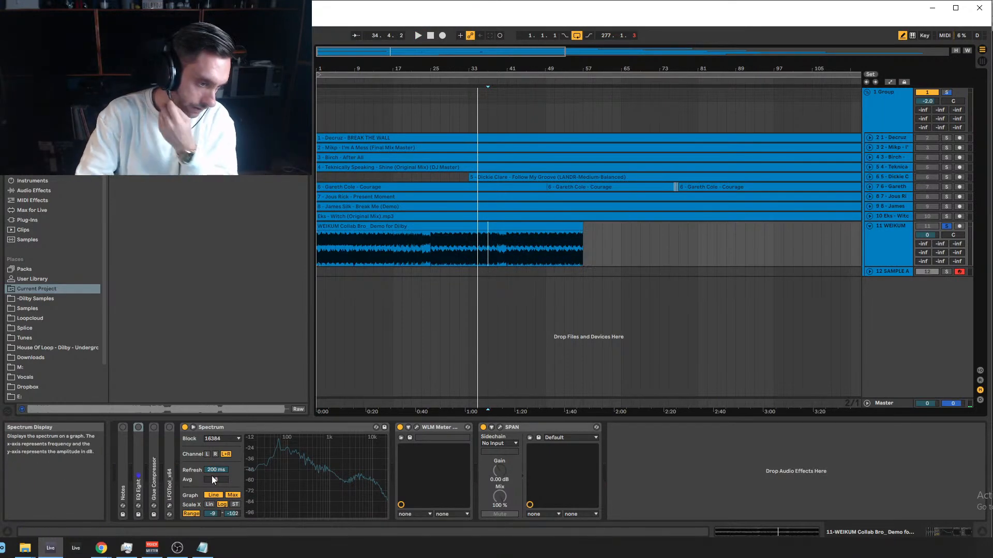
mouse_move(101, 551)
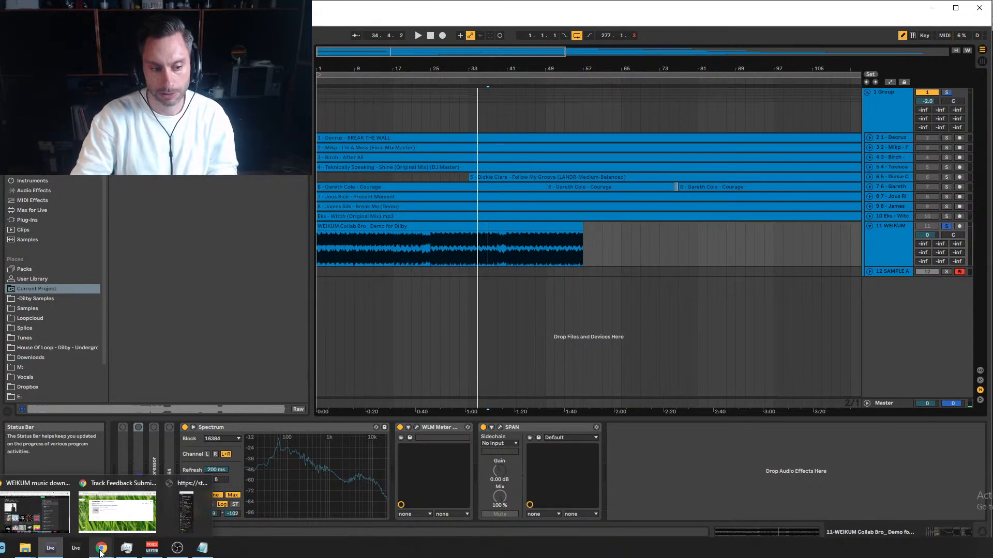
Switch to the WEIKUM page on Beatport, preview Rival (Original Mix) at several points in its highlighted section, and pause it around 4:09.
click(47, 526)
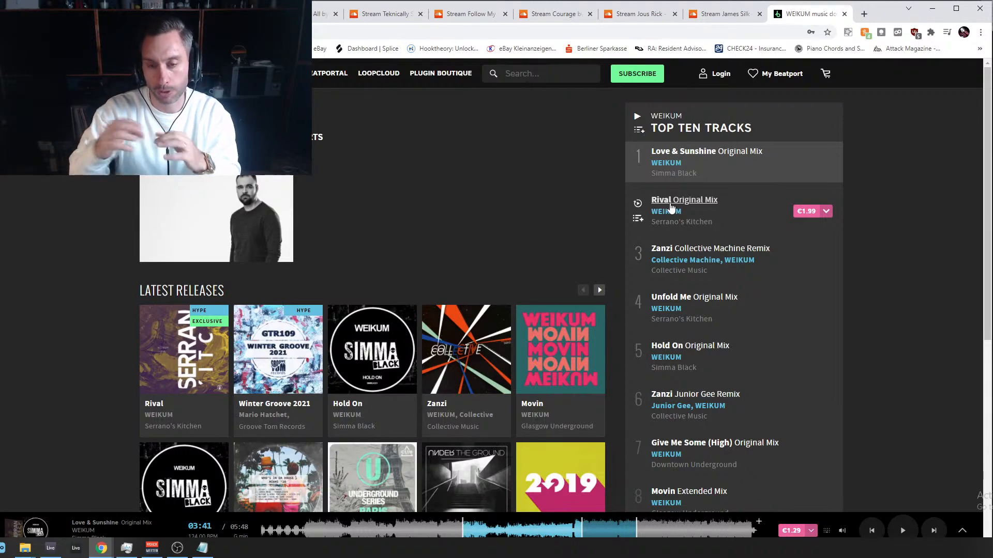
click(637, 203)
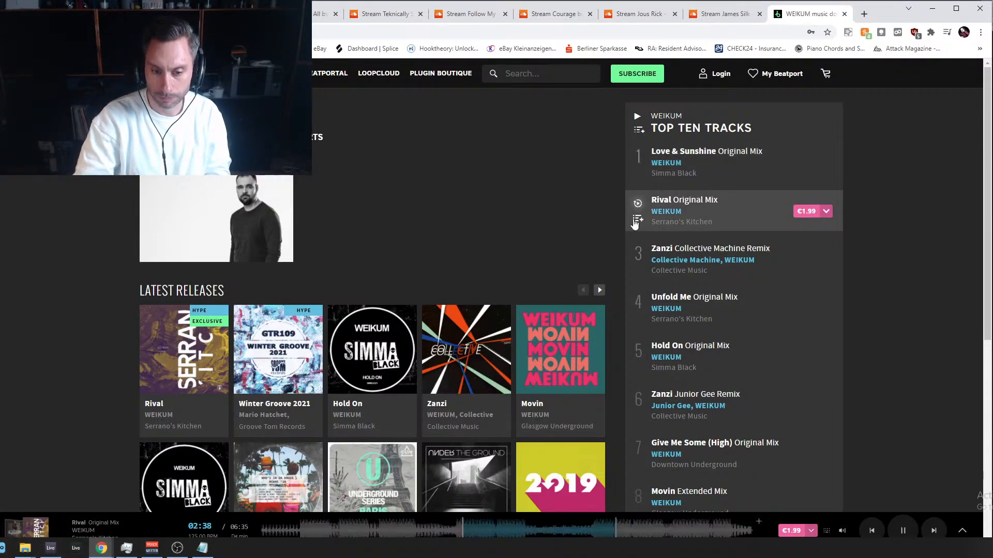
click(502, 529)
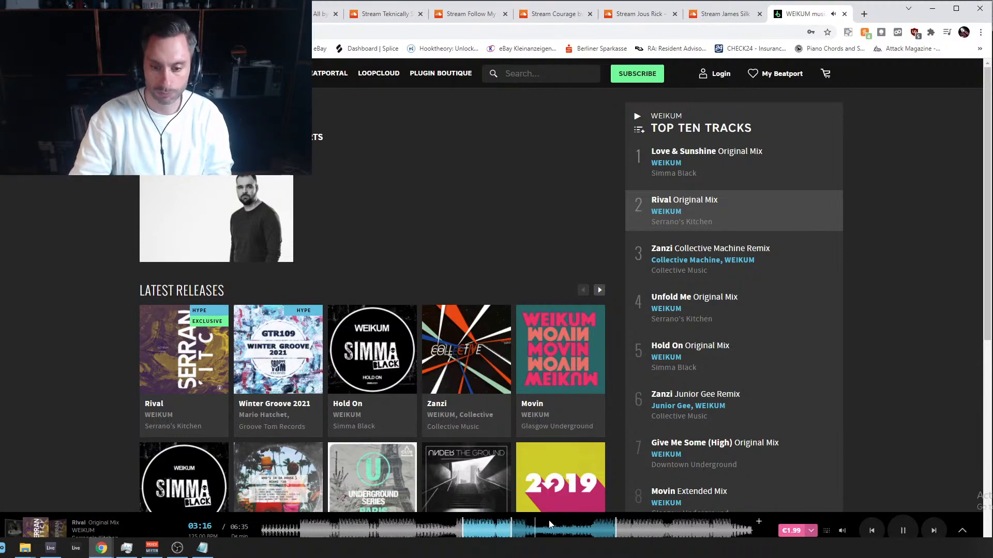
click(593, 528)
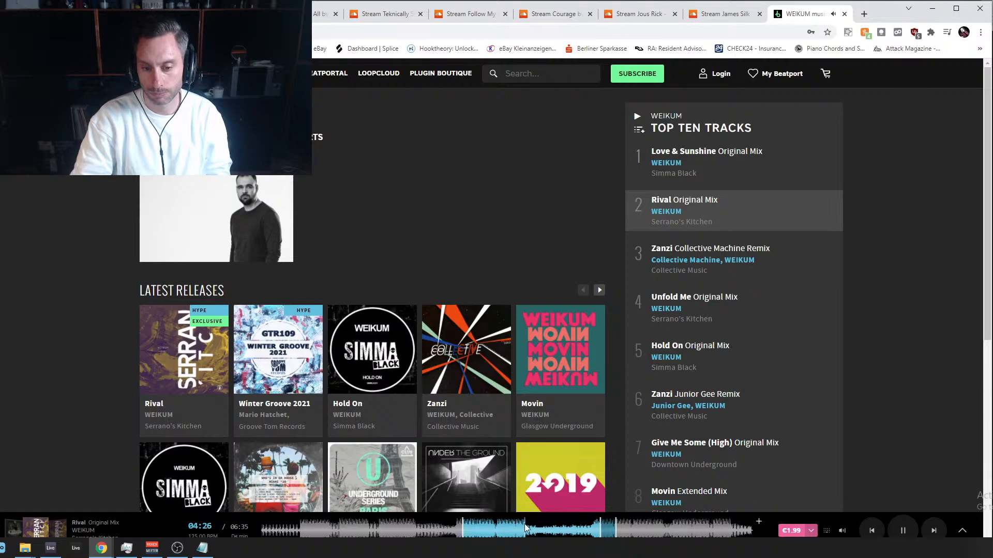
click(573, 528)
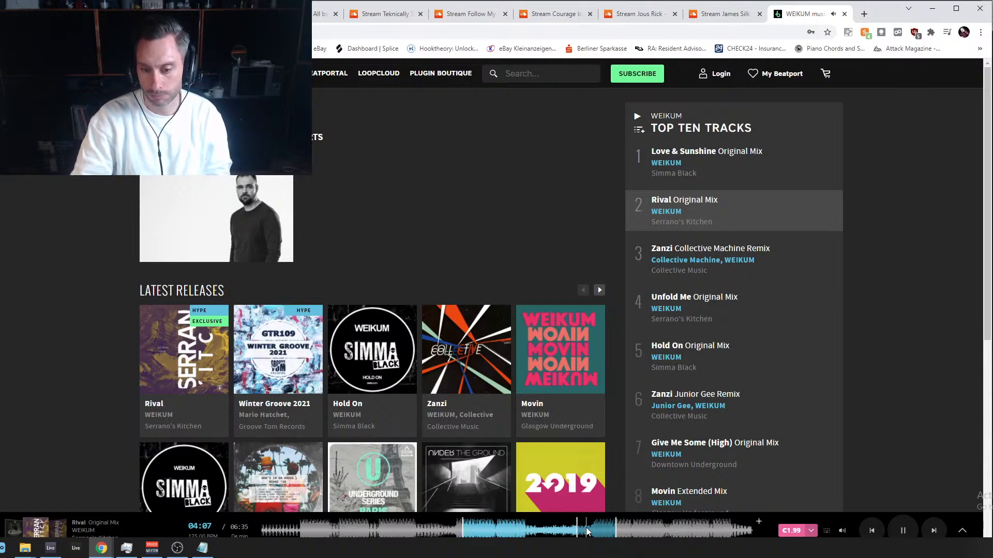
key(space)
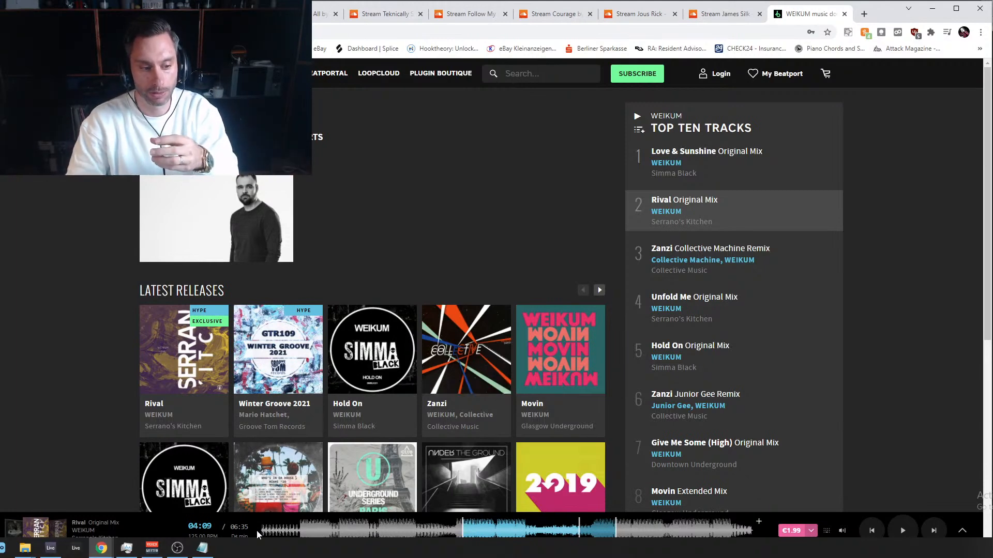
Switch back to Ableton Live, audition the WEIKUM demo from bar 43, stop playback, and place the insert mark at bar 45.
click(50, 548)
click(480, 247)
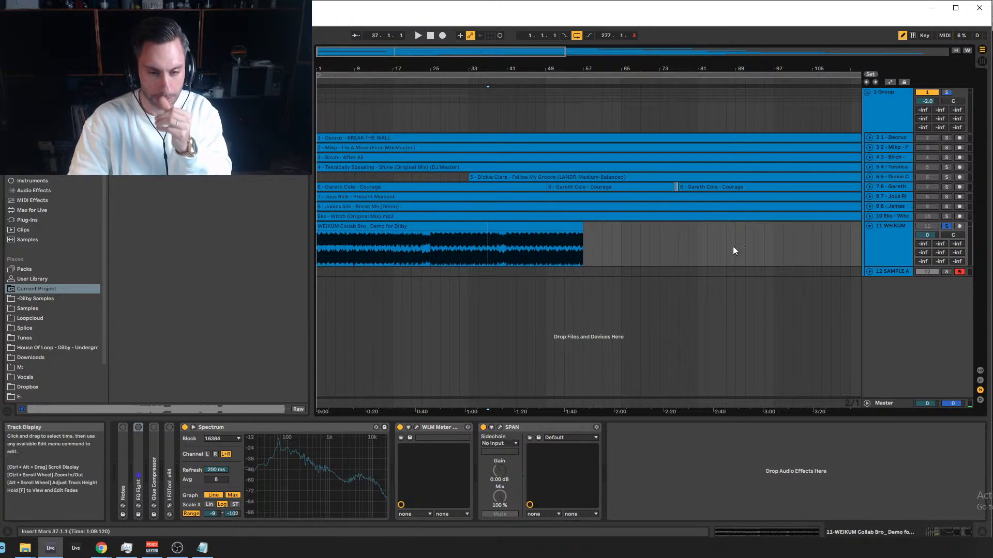
click(515, 252)
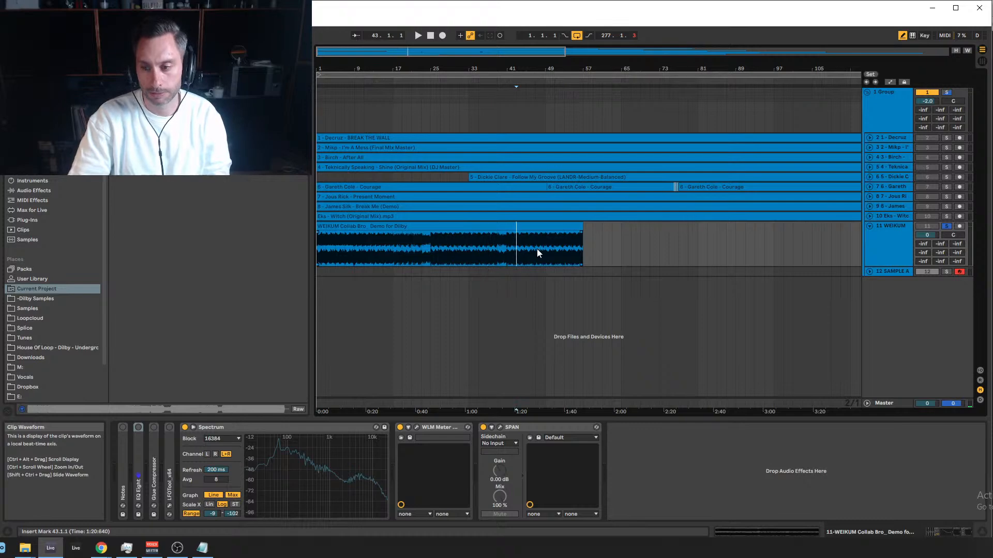
key(space)
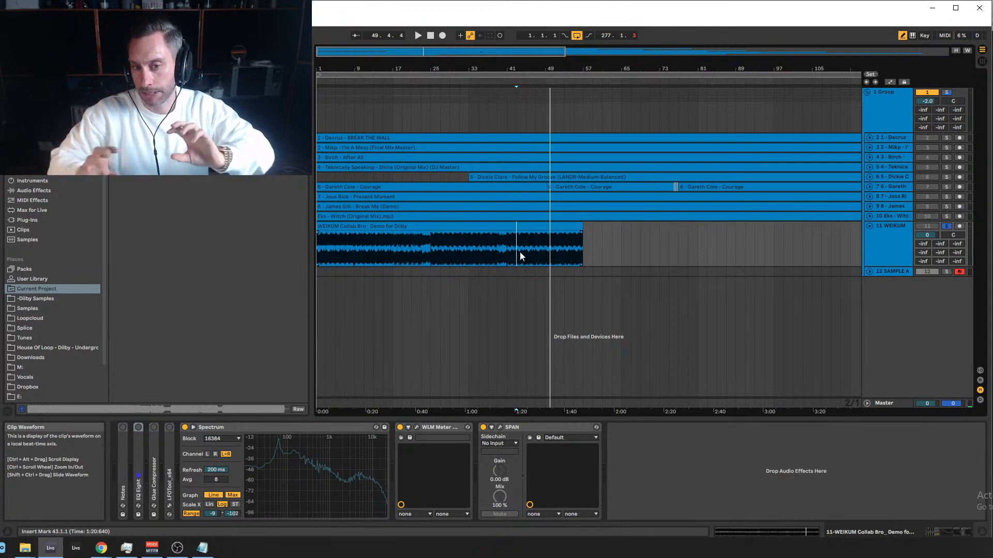
click(529, 253)
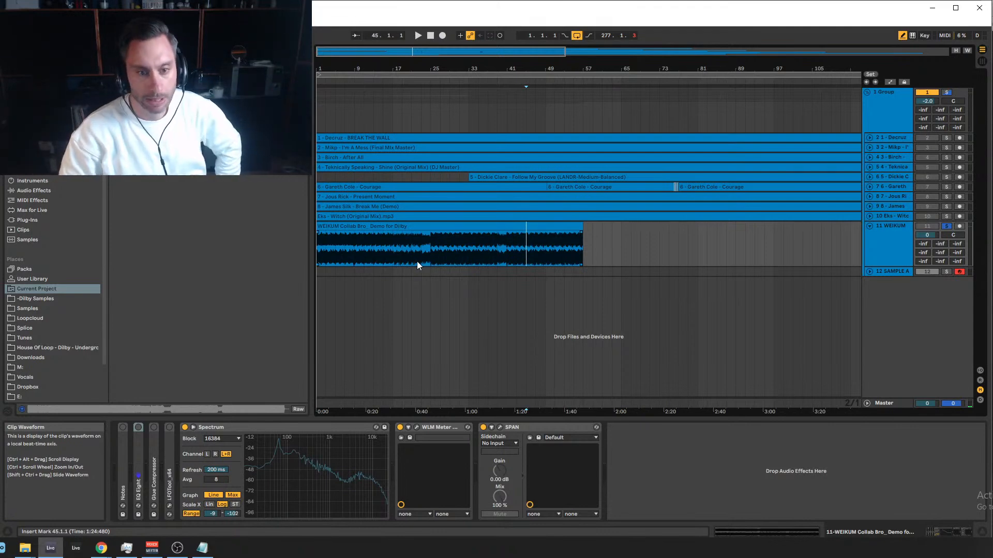
Highlight bars 25–41, 17–25 and 33–41 of the WEIKUM demo in turn, and select the whole clip.
drag(429, 256, 491, 236)
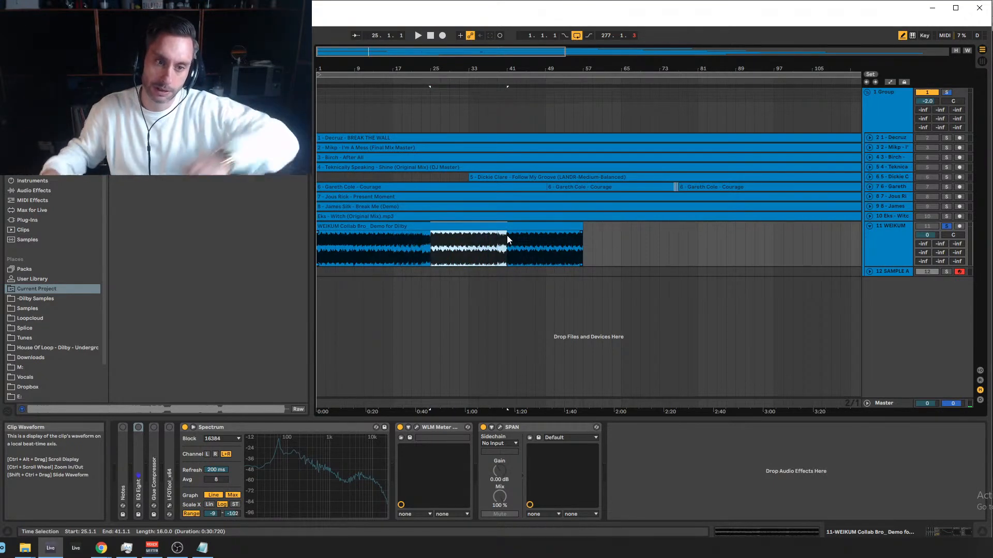
drag(392, 250, 433, 248)
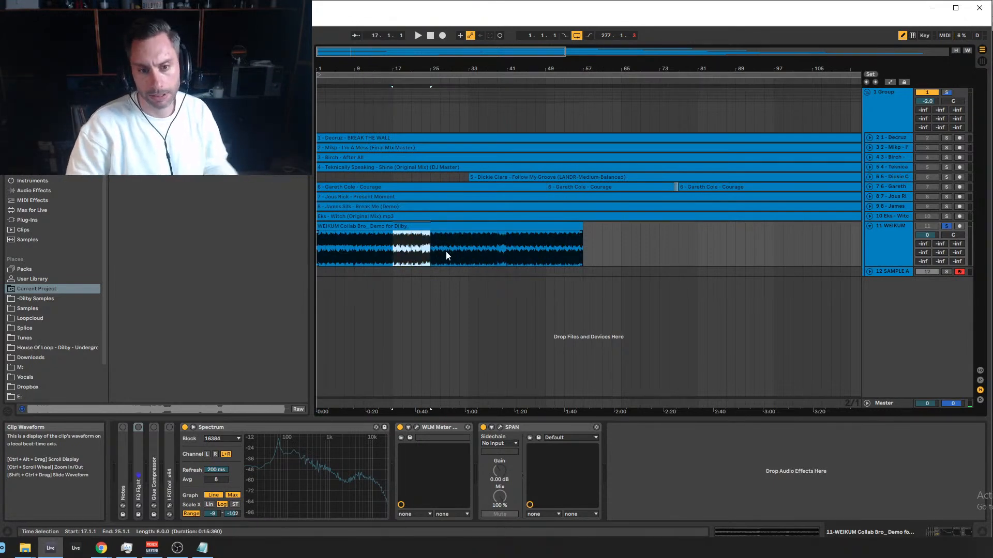
drag(503, 249, 476, 250)
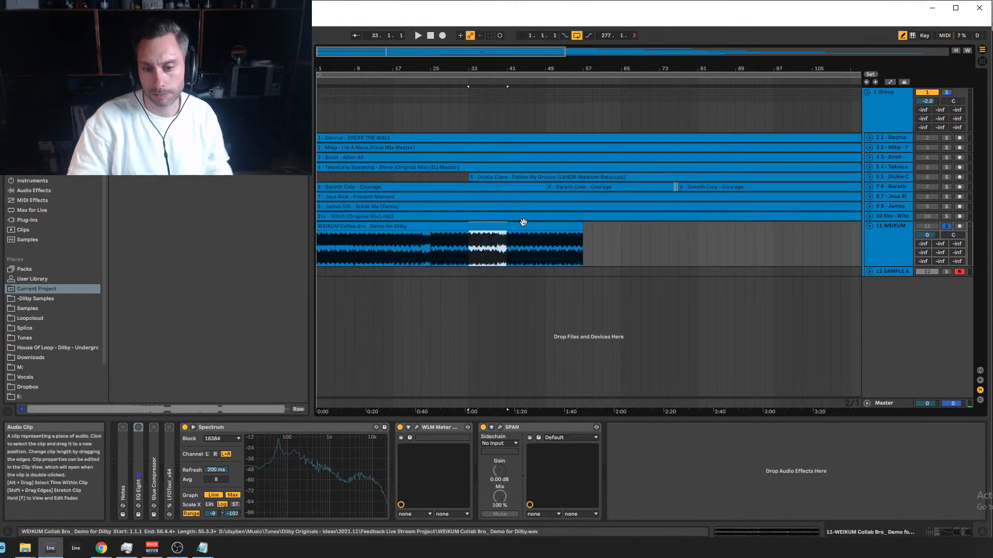
click(543, 224)
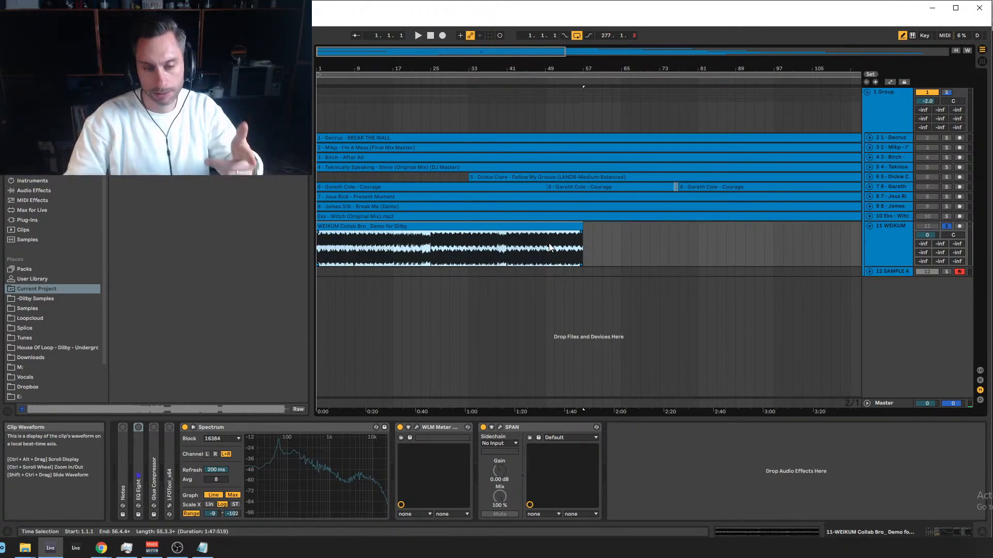
Point out bars 17 and 25 of the WEIKUM demo with the insert mark, and select bars 9–25.
click(393, 246)
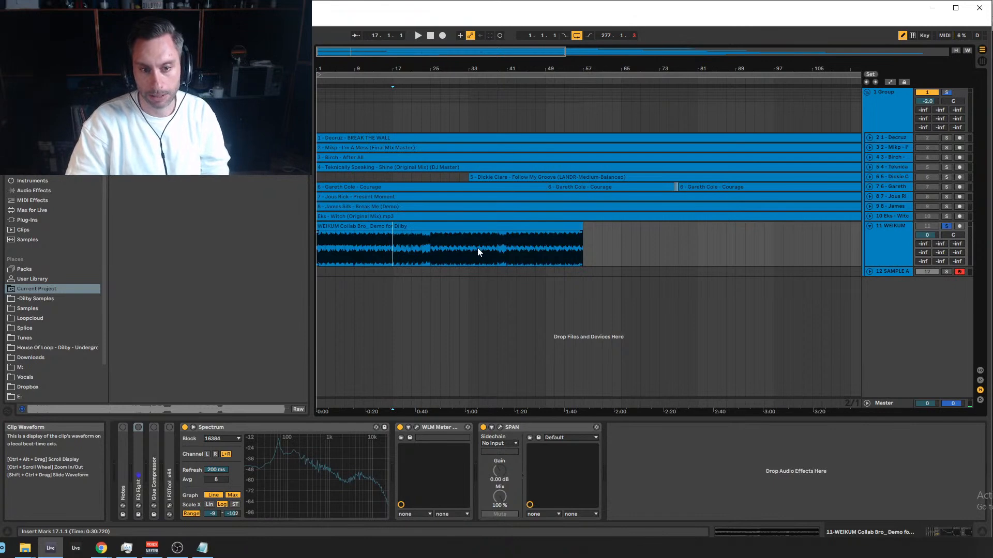
click(481, 228)
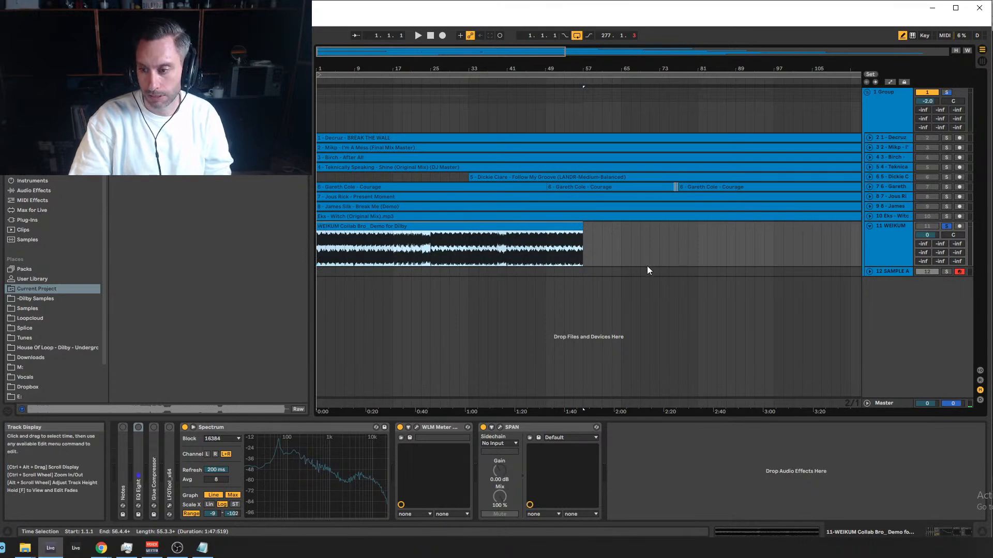
click(429, 261)
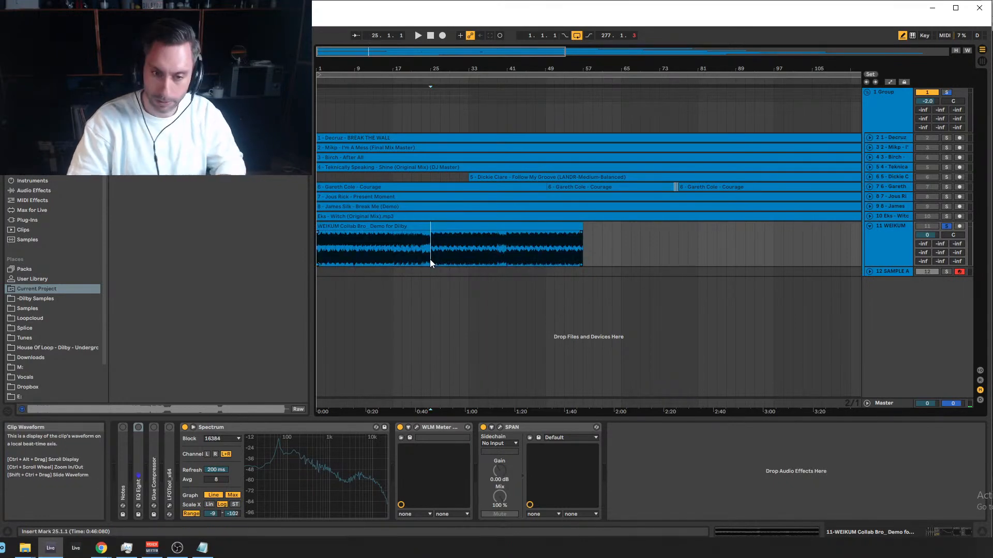
click(392, 258)
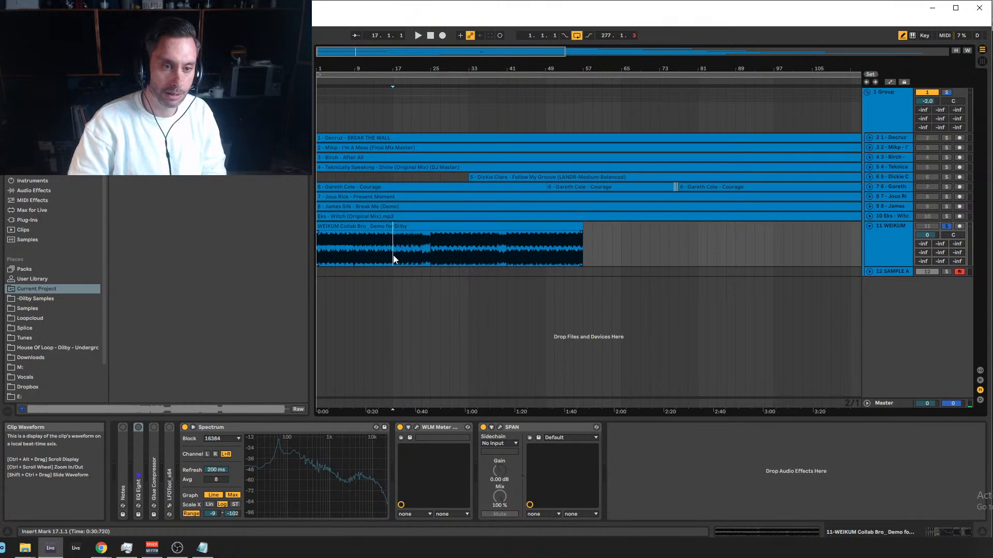
mouse_move(394, 258)
mouse_down()
mouse_move(440, 255)
mouse_move(361, 250)
mouse_move(428, 255)
mouse_up()
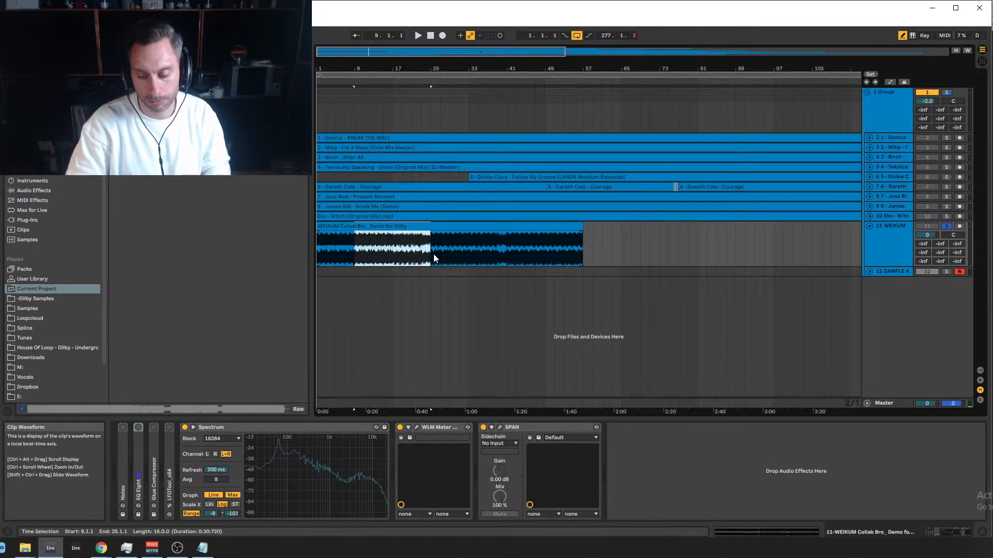
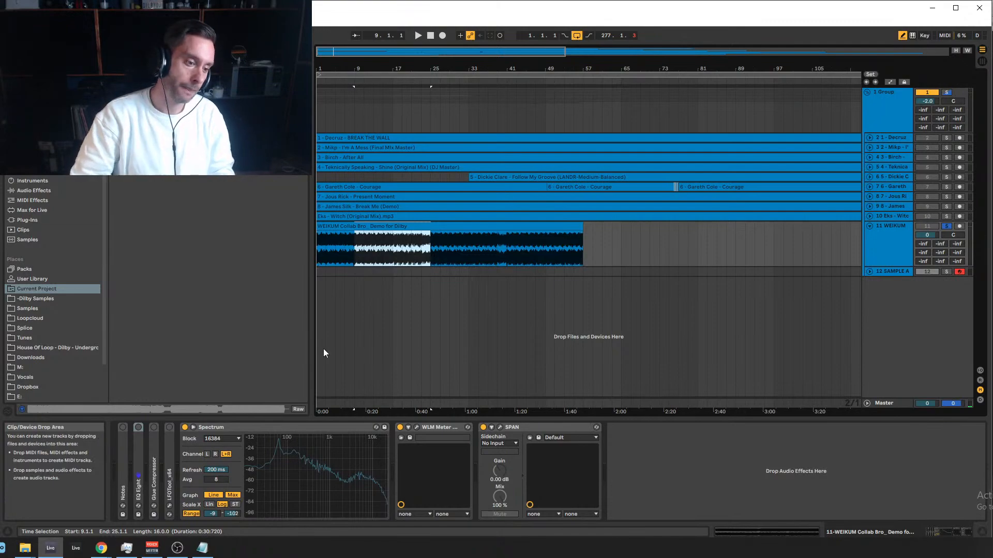
Zoom the arrangement out to compare the lengths of the submitted tracks across about 257 bars.
mouse_move(101, 548)
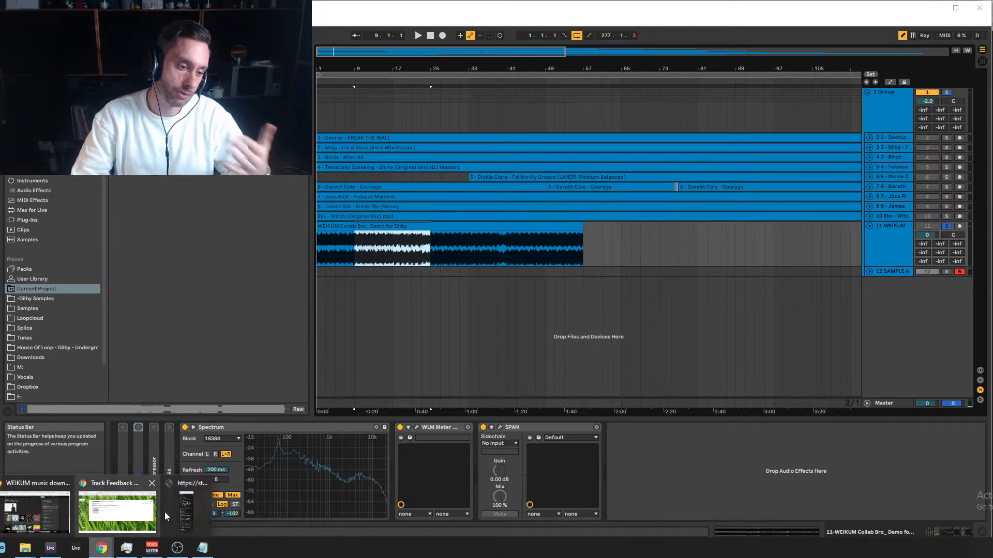
mouse_move(101, 525)
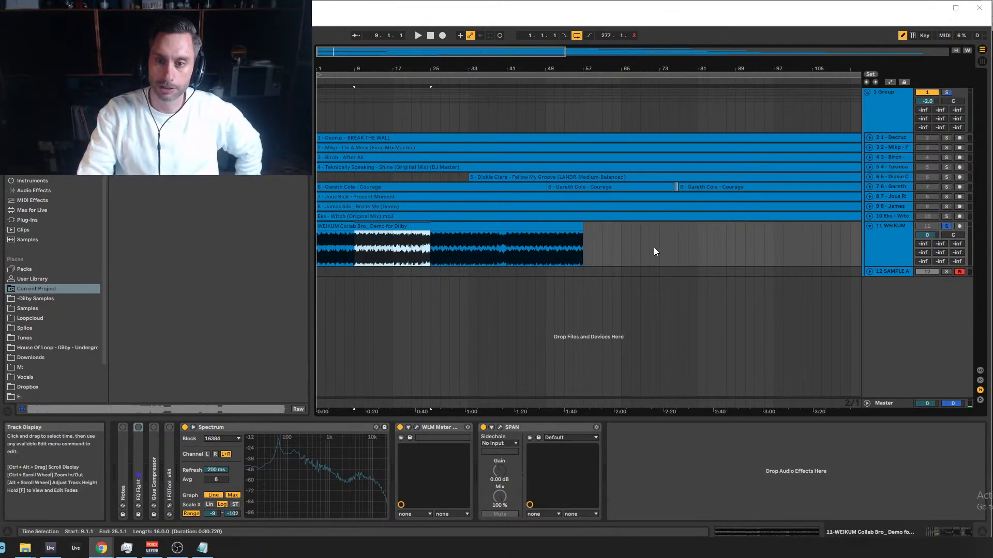
drag(529, 51, 530, 33)
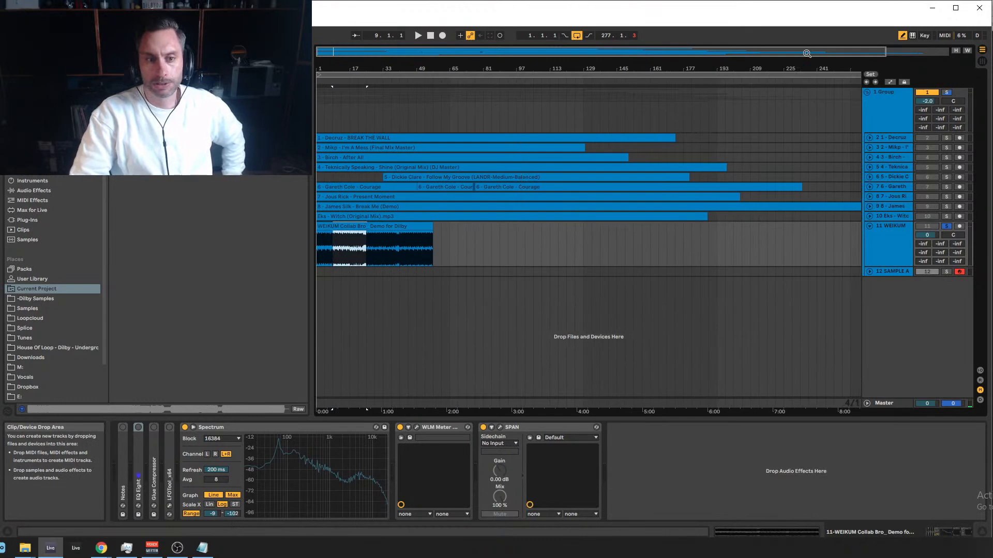
drag(723, 52, 705, 53)
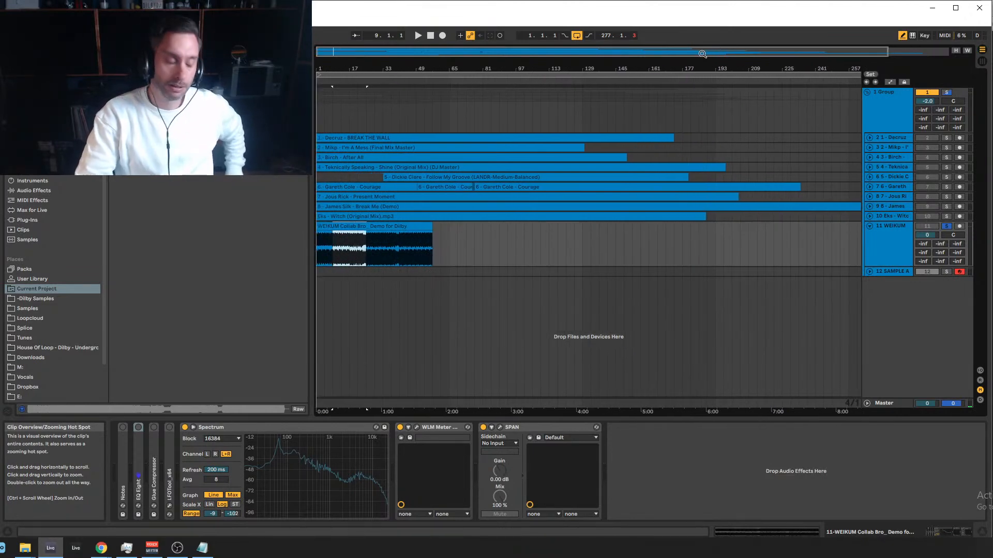